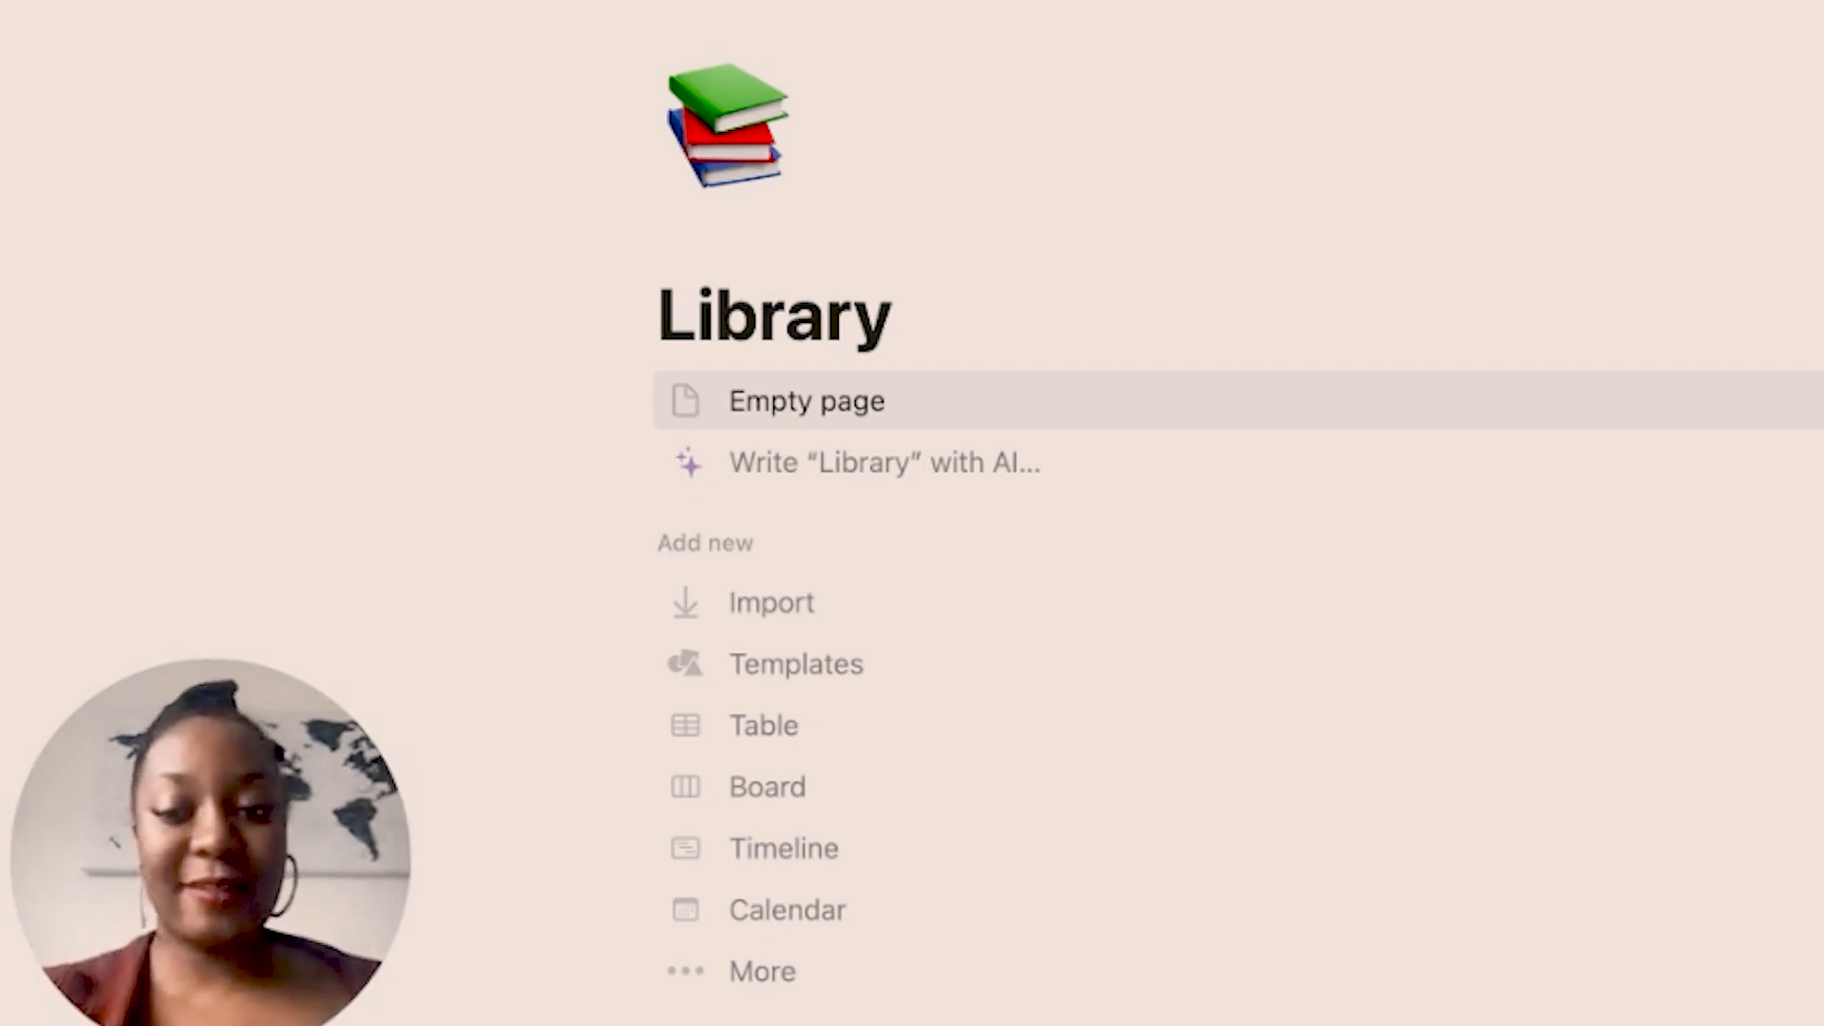
Insert a table view with a new database in the empty Library page and title the database Books.
key(Return)
key(Return)
key(Return)
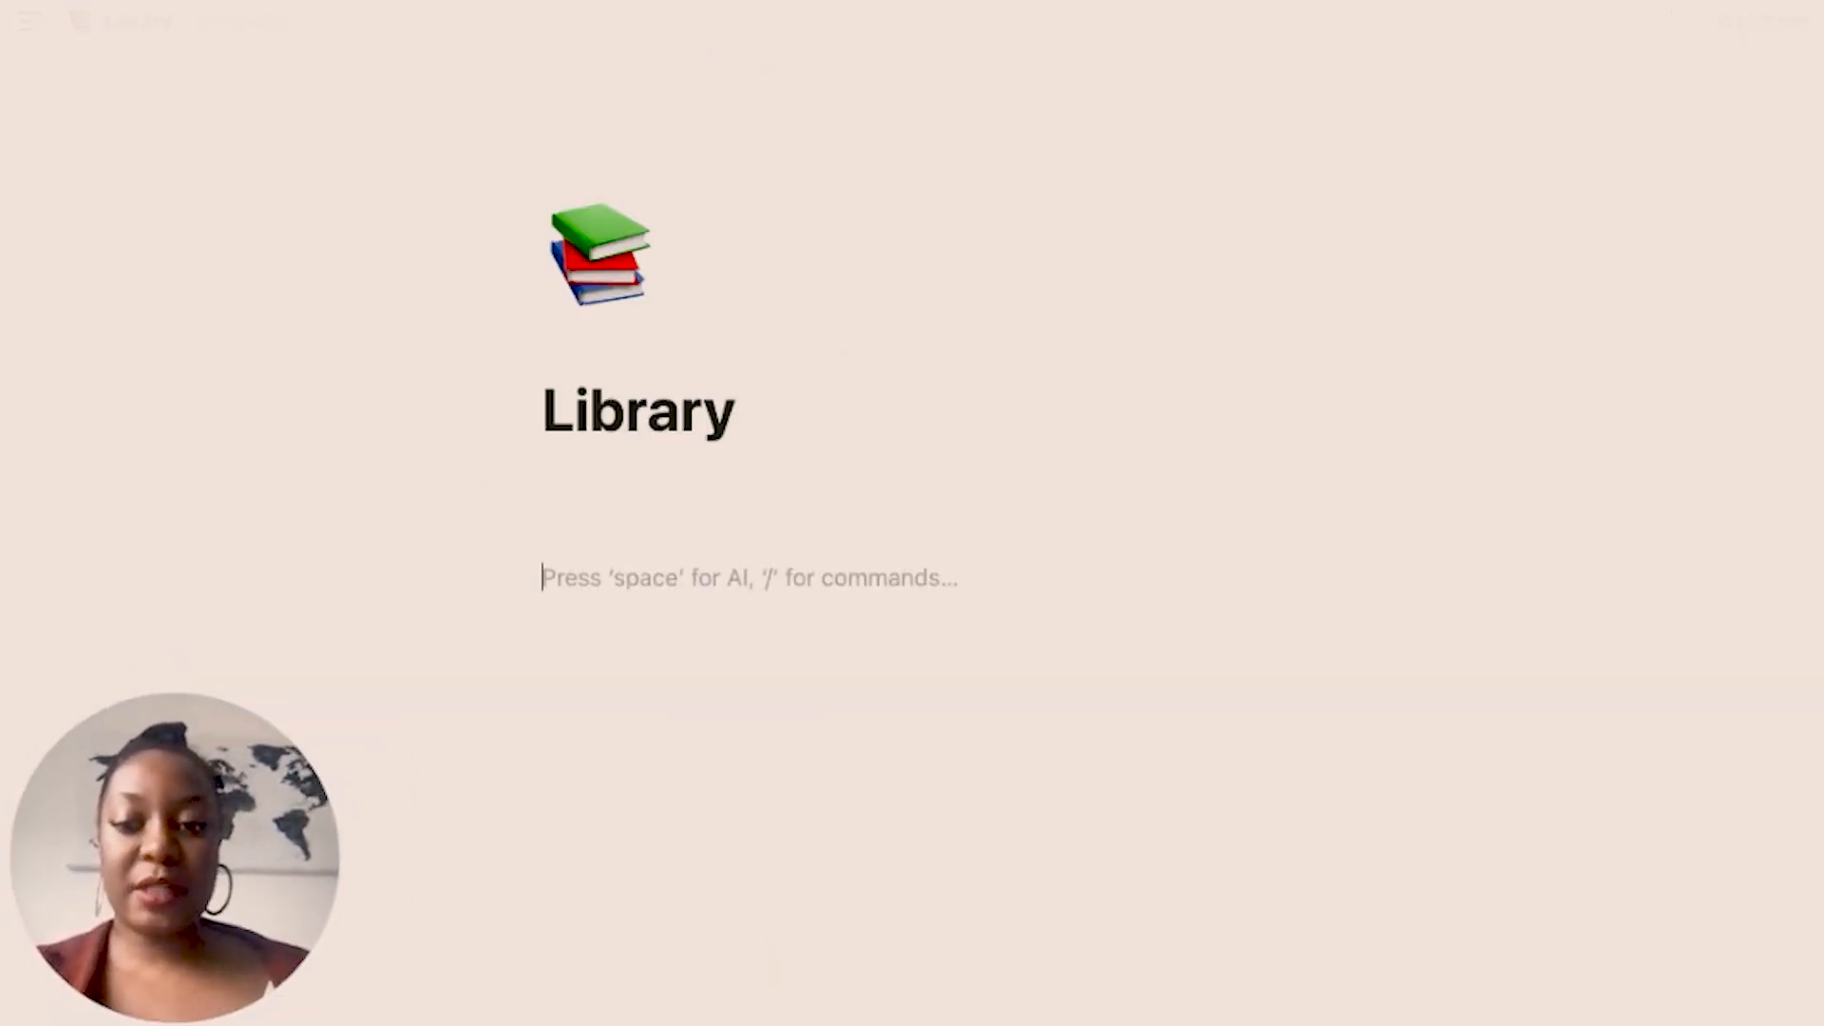
text(/table)
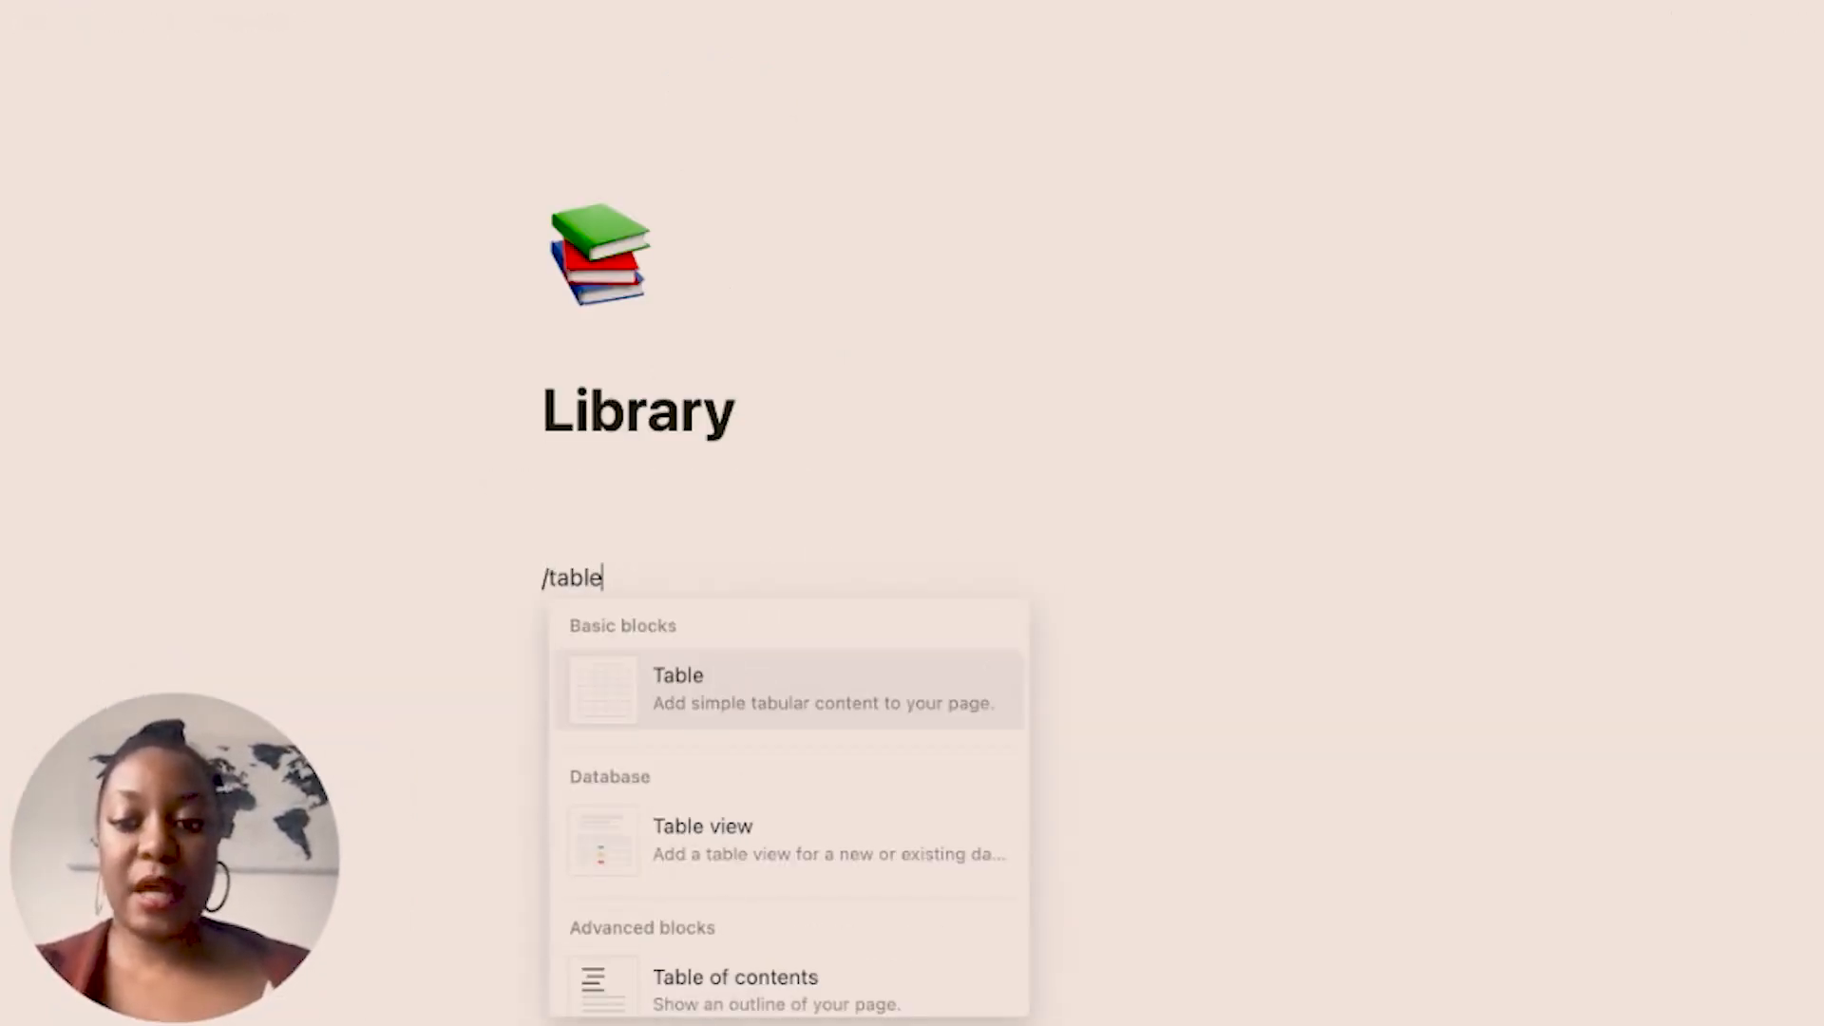
click(716, 859)
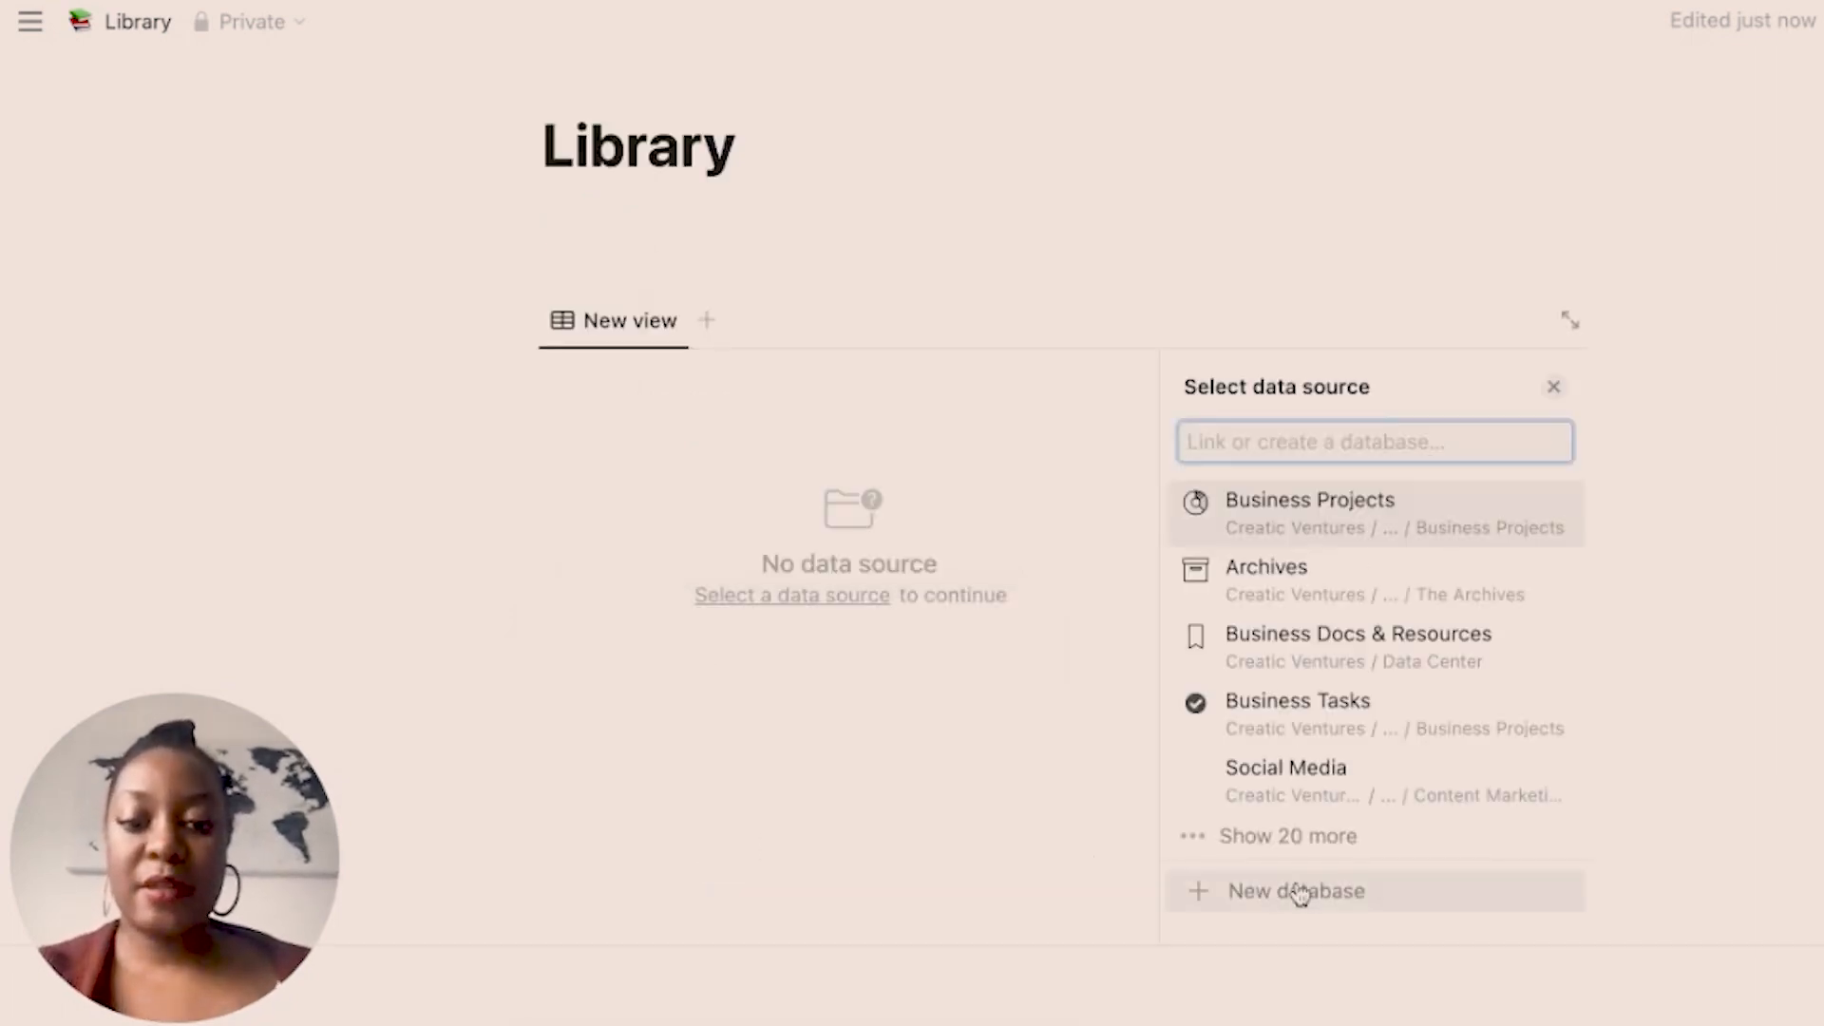
click(1300, 893)
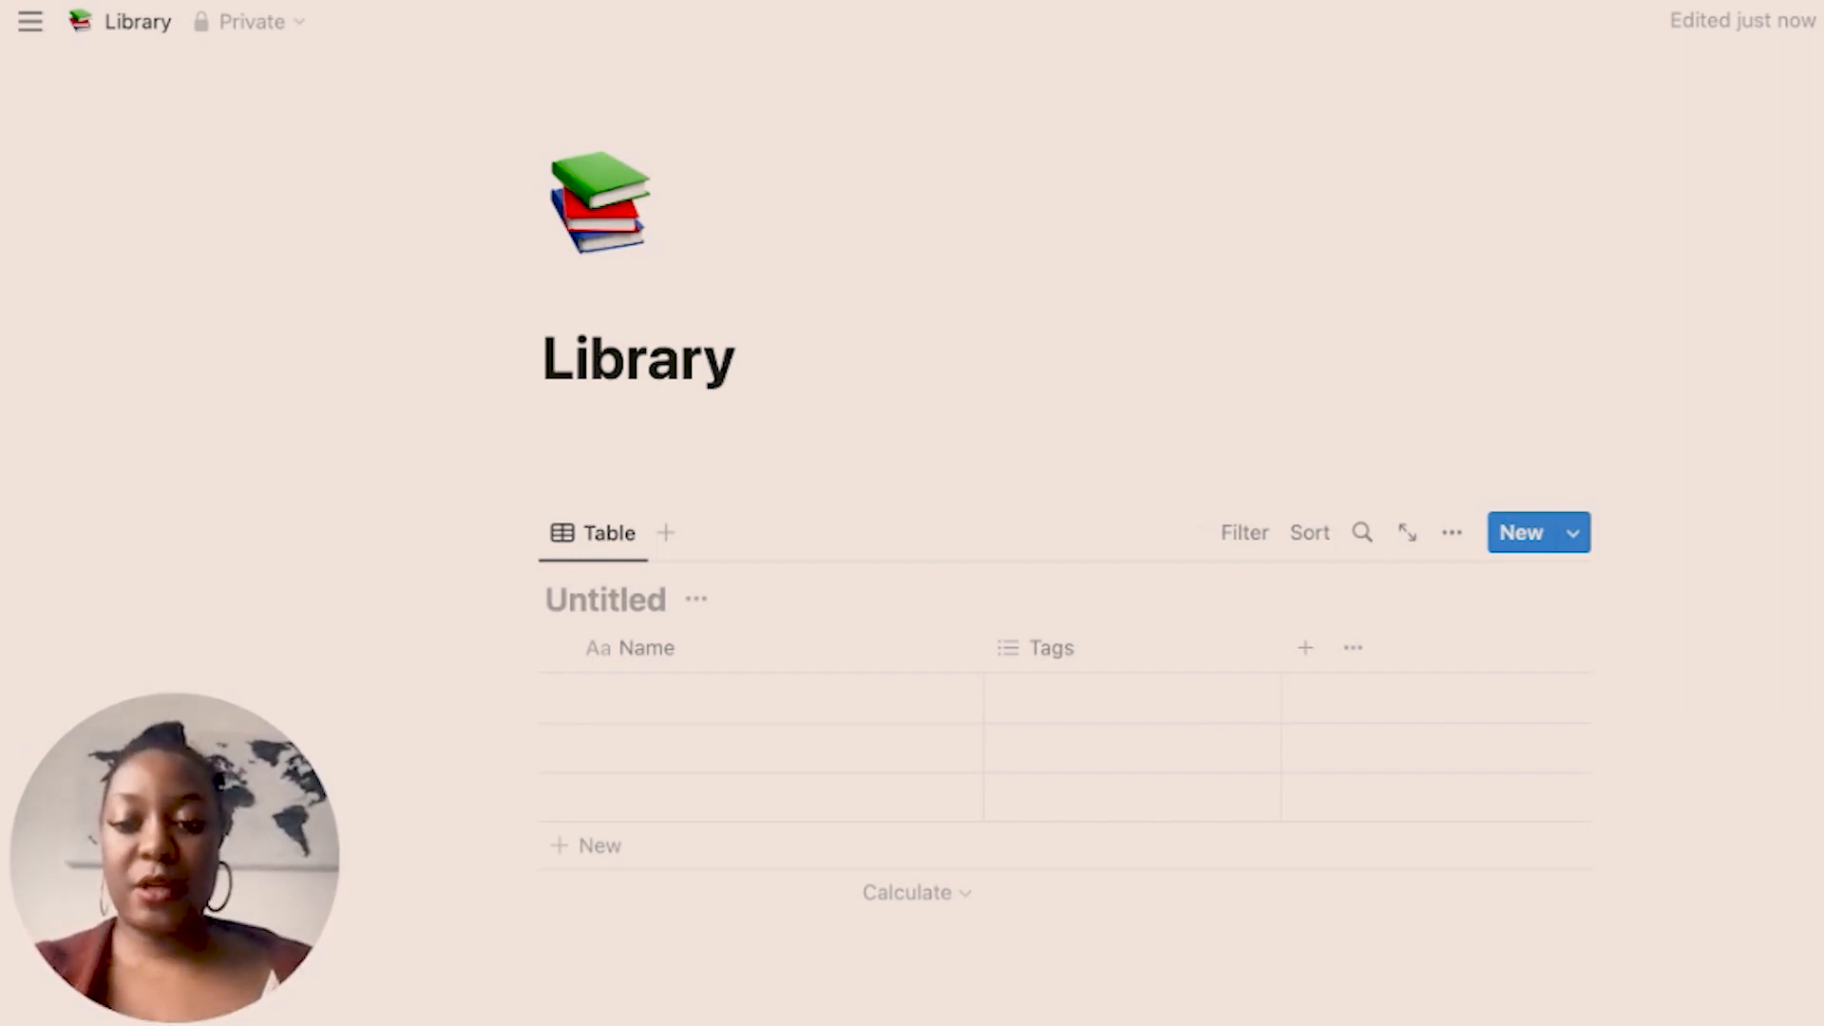
text(Books)
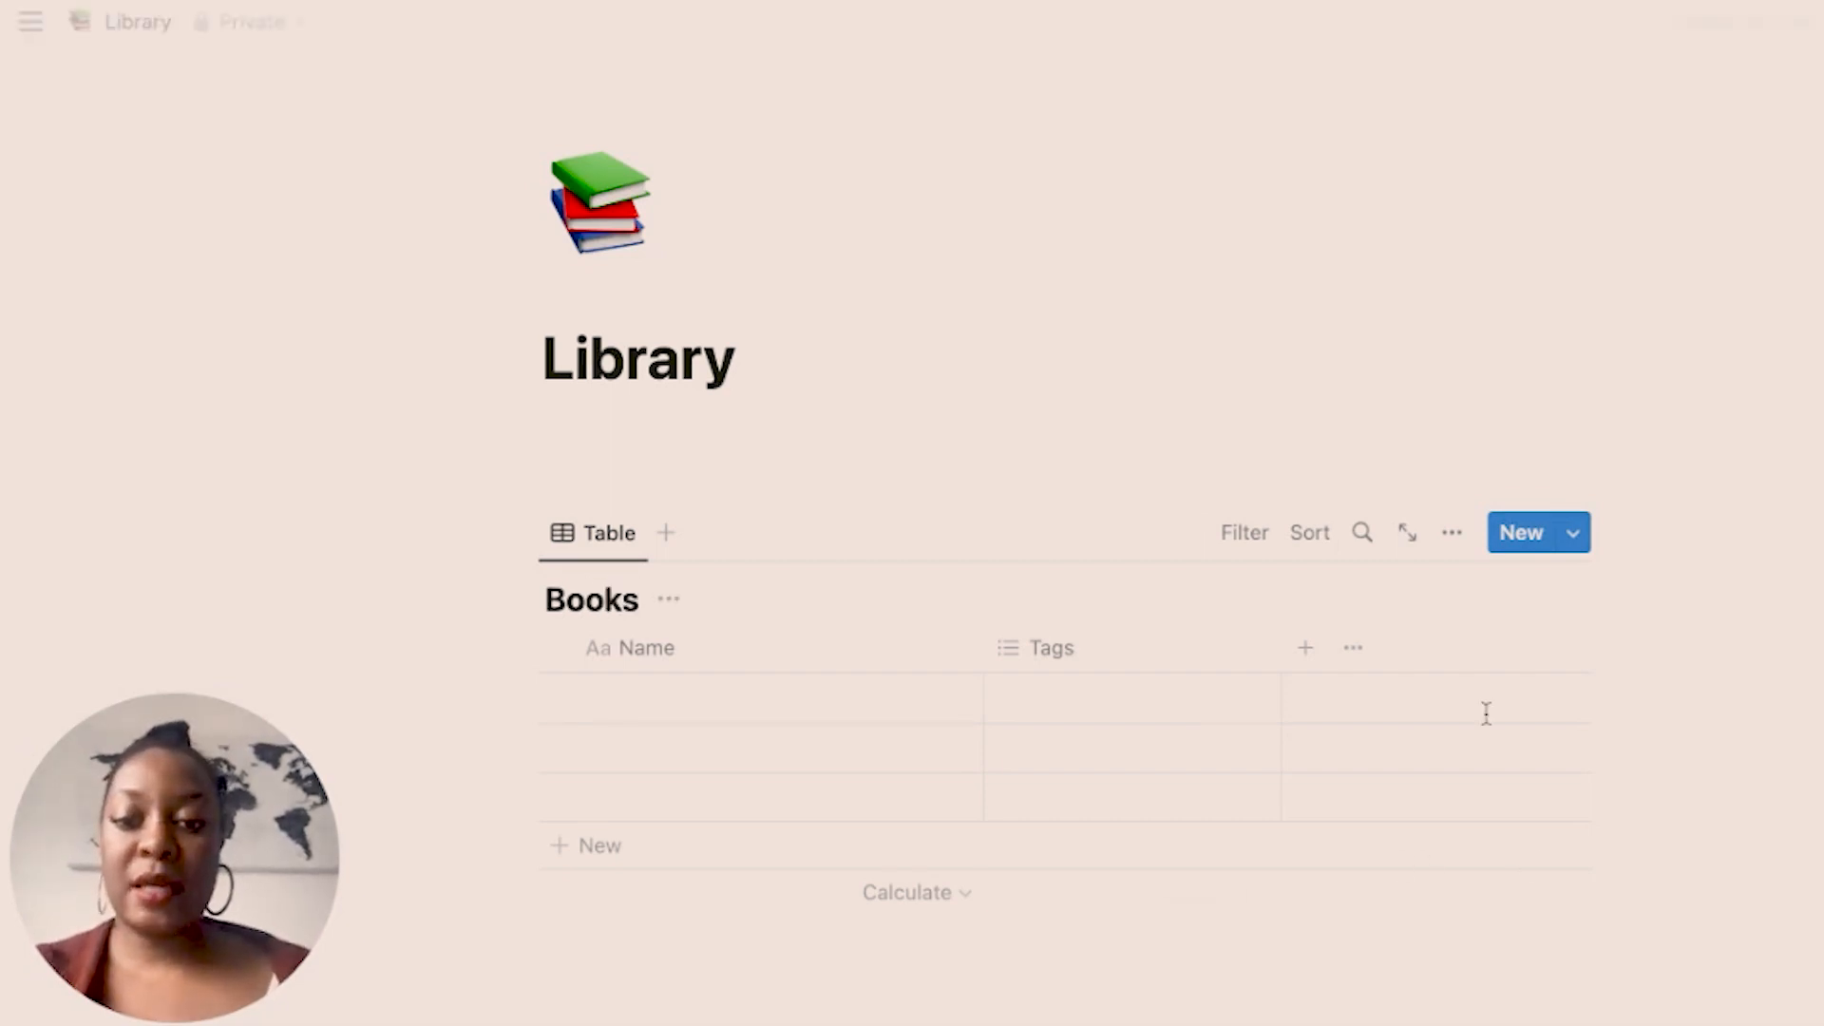
Rename the Tags property of the Books table as Author.
click(1152, 665)
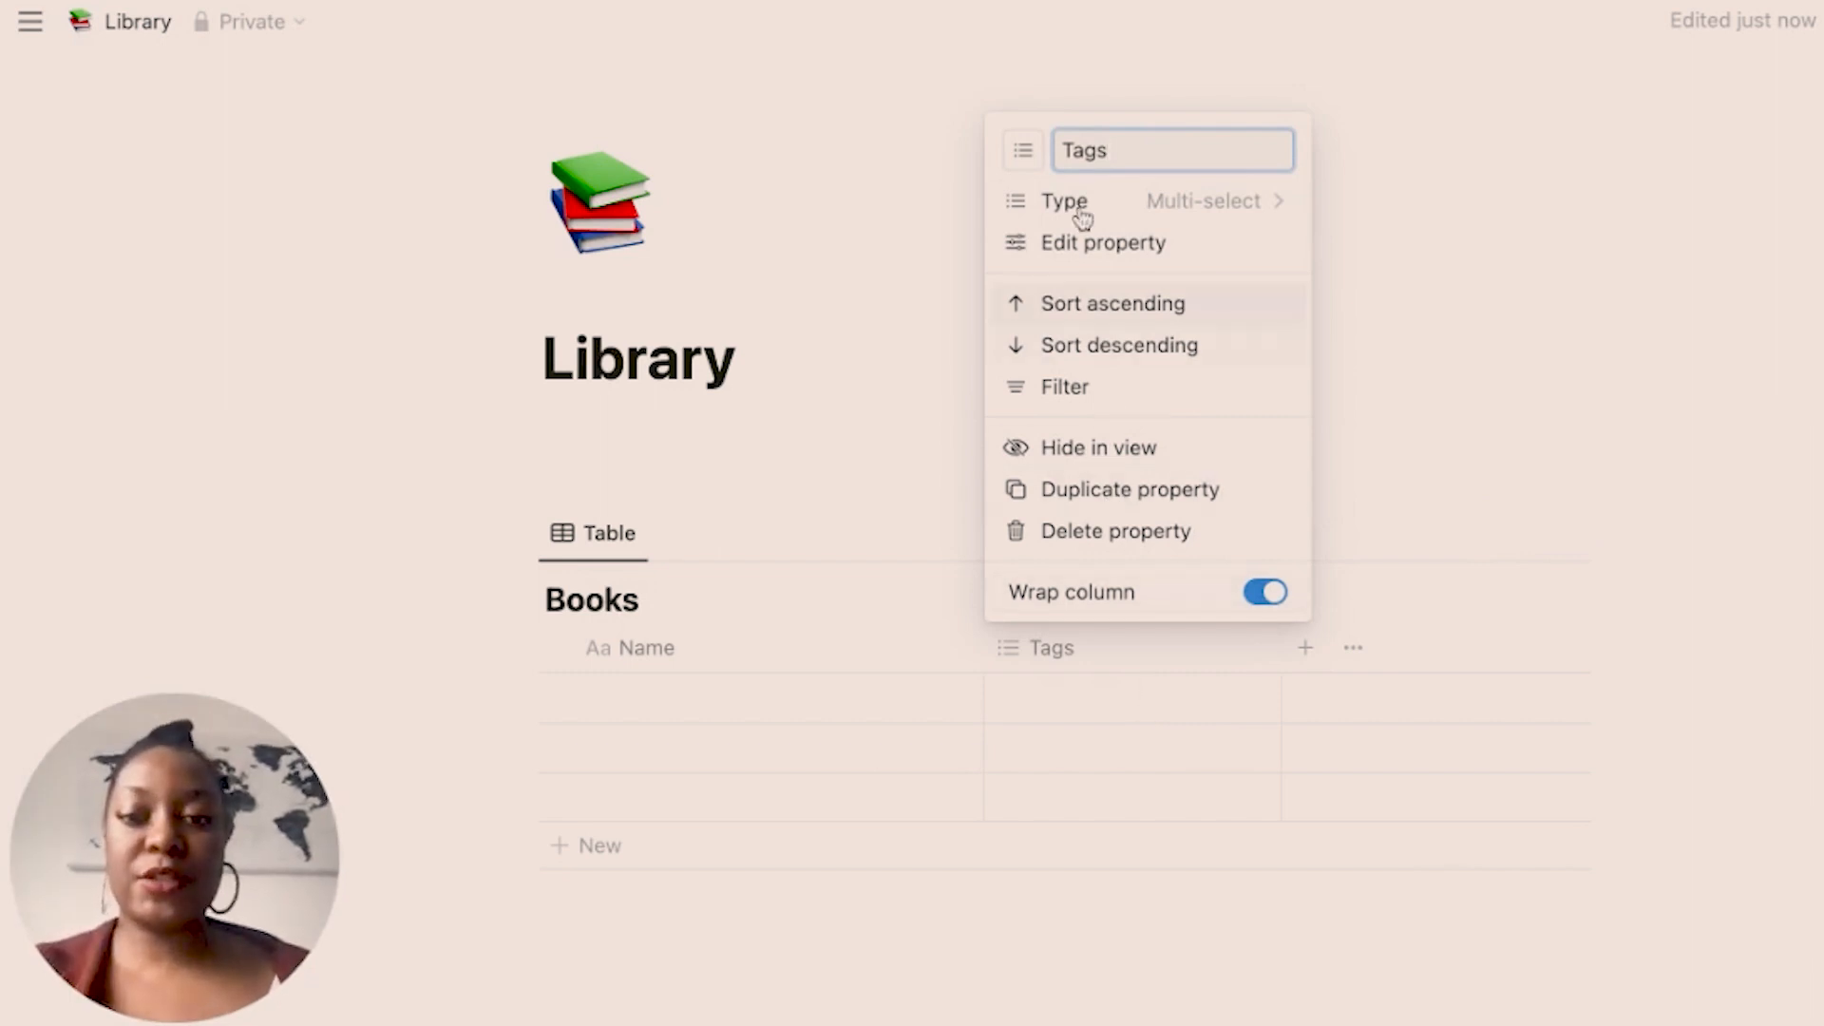
click(1031, 159)
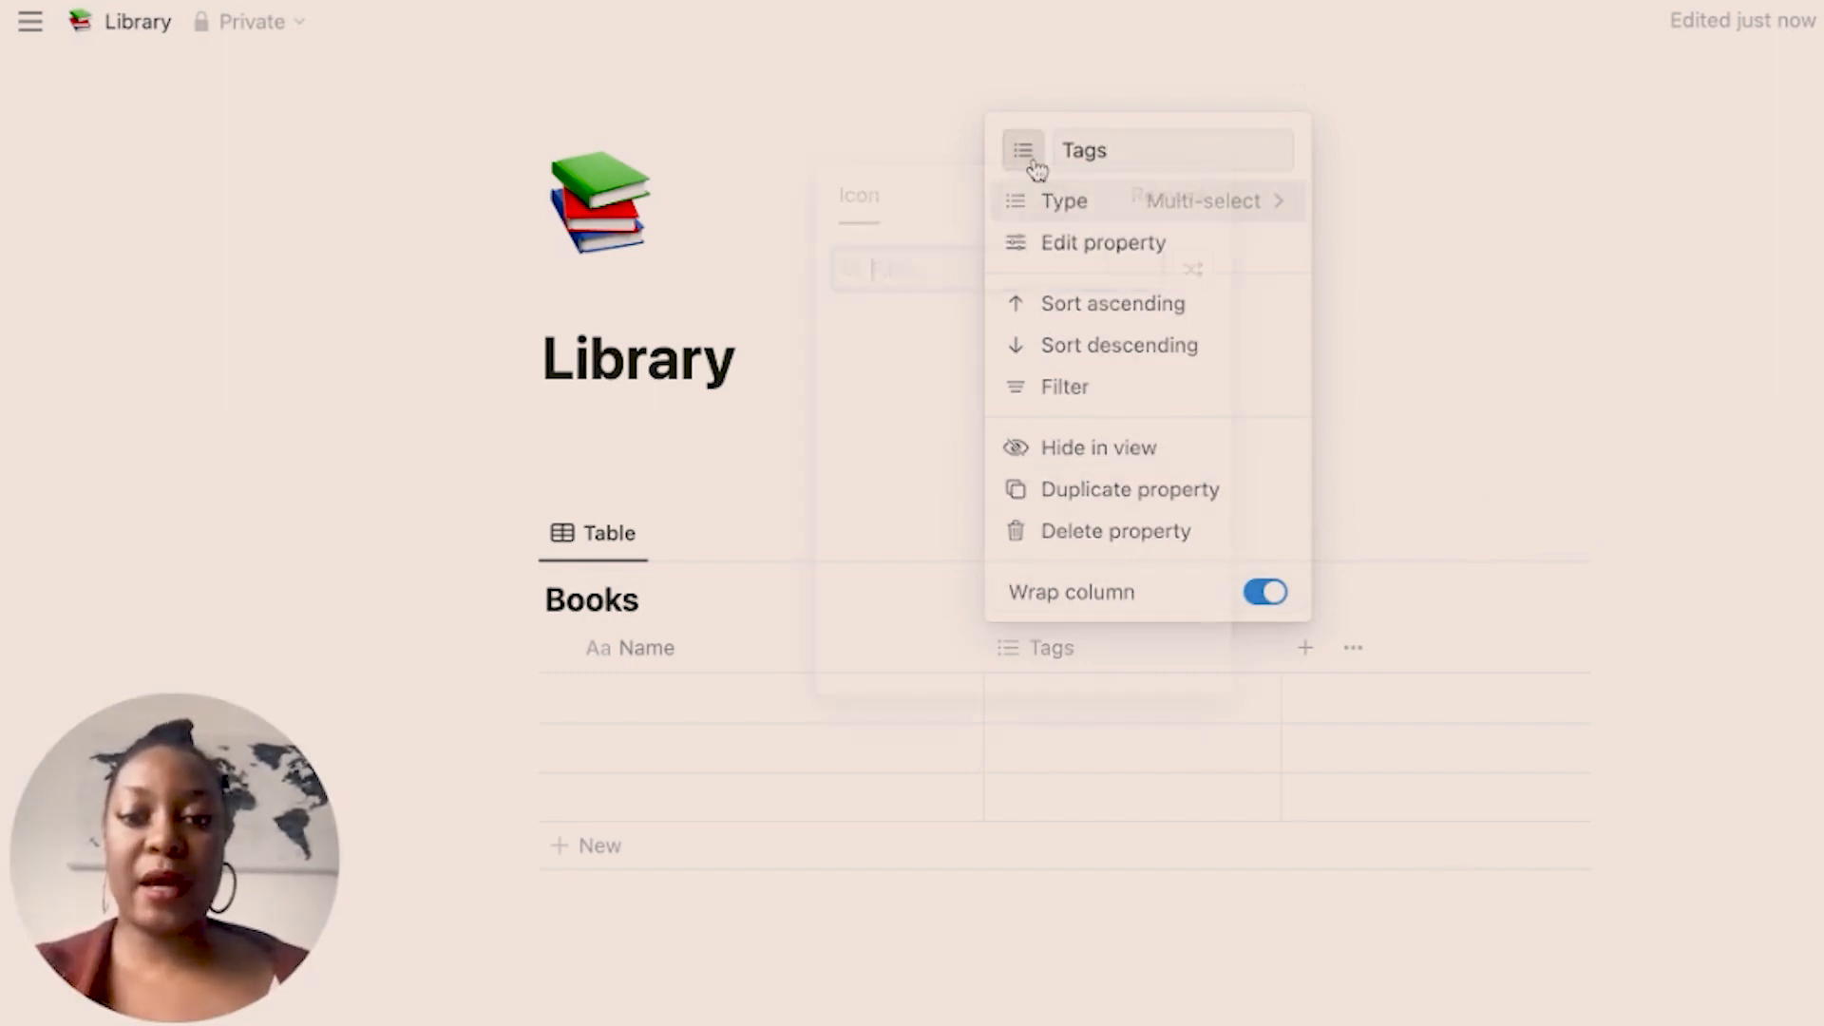
click(1131, 162)
double_click(1083, 150)
text(Author)
key(Return)
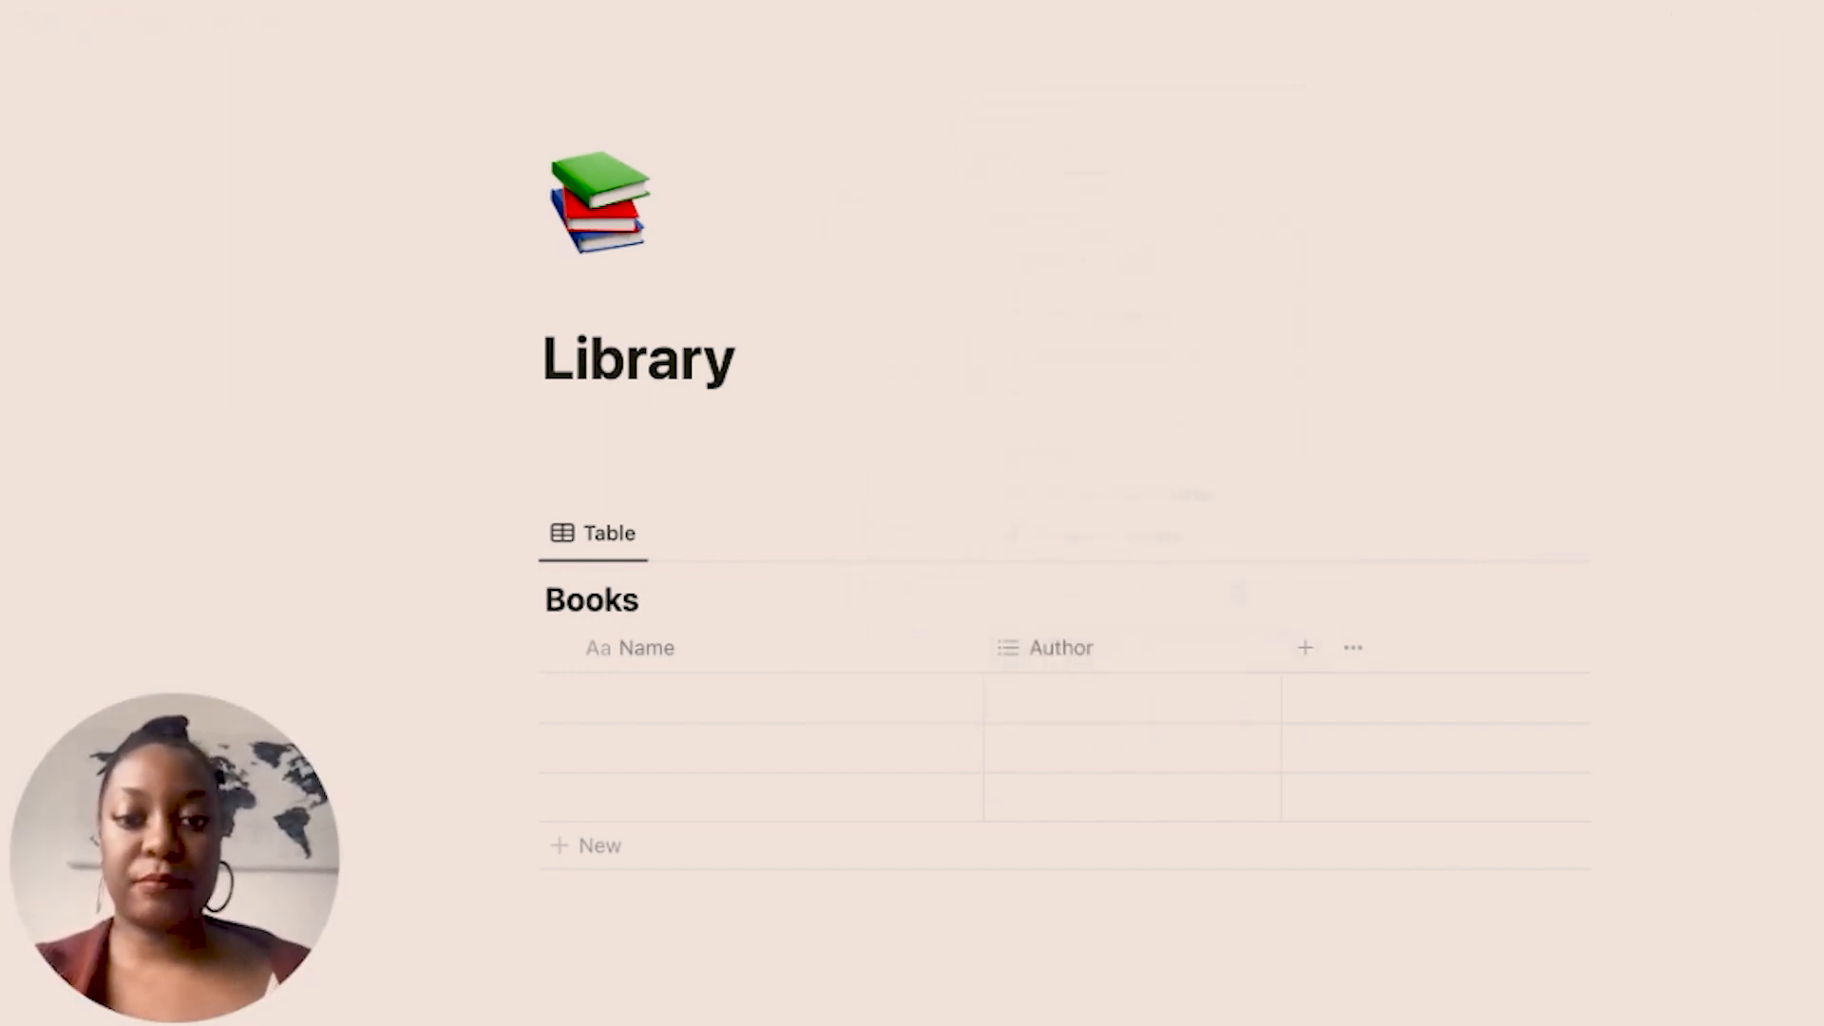
Add a Number property named Page Numbers to the Books database.
click(1306, 648)
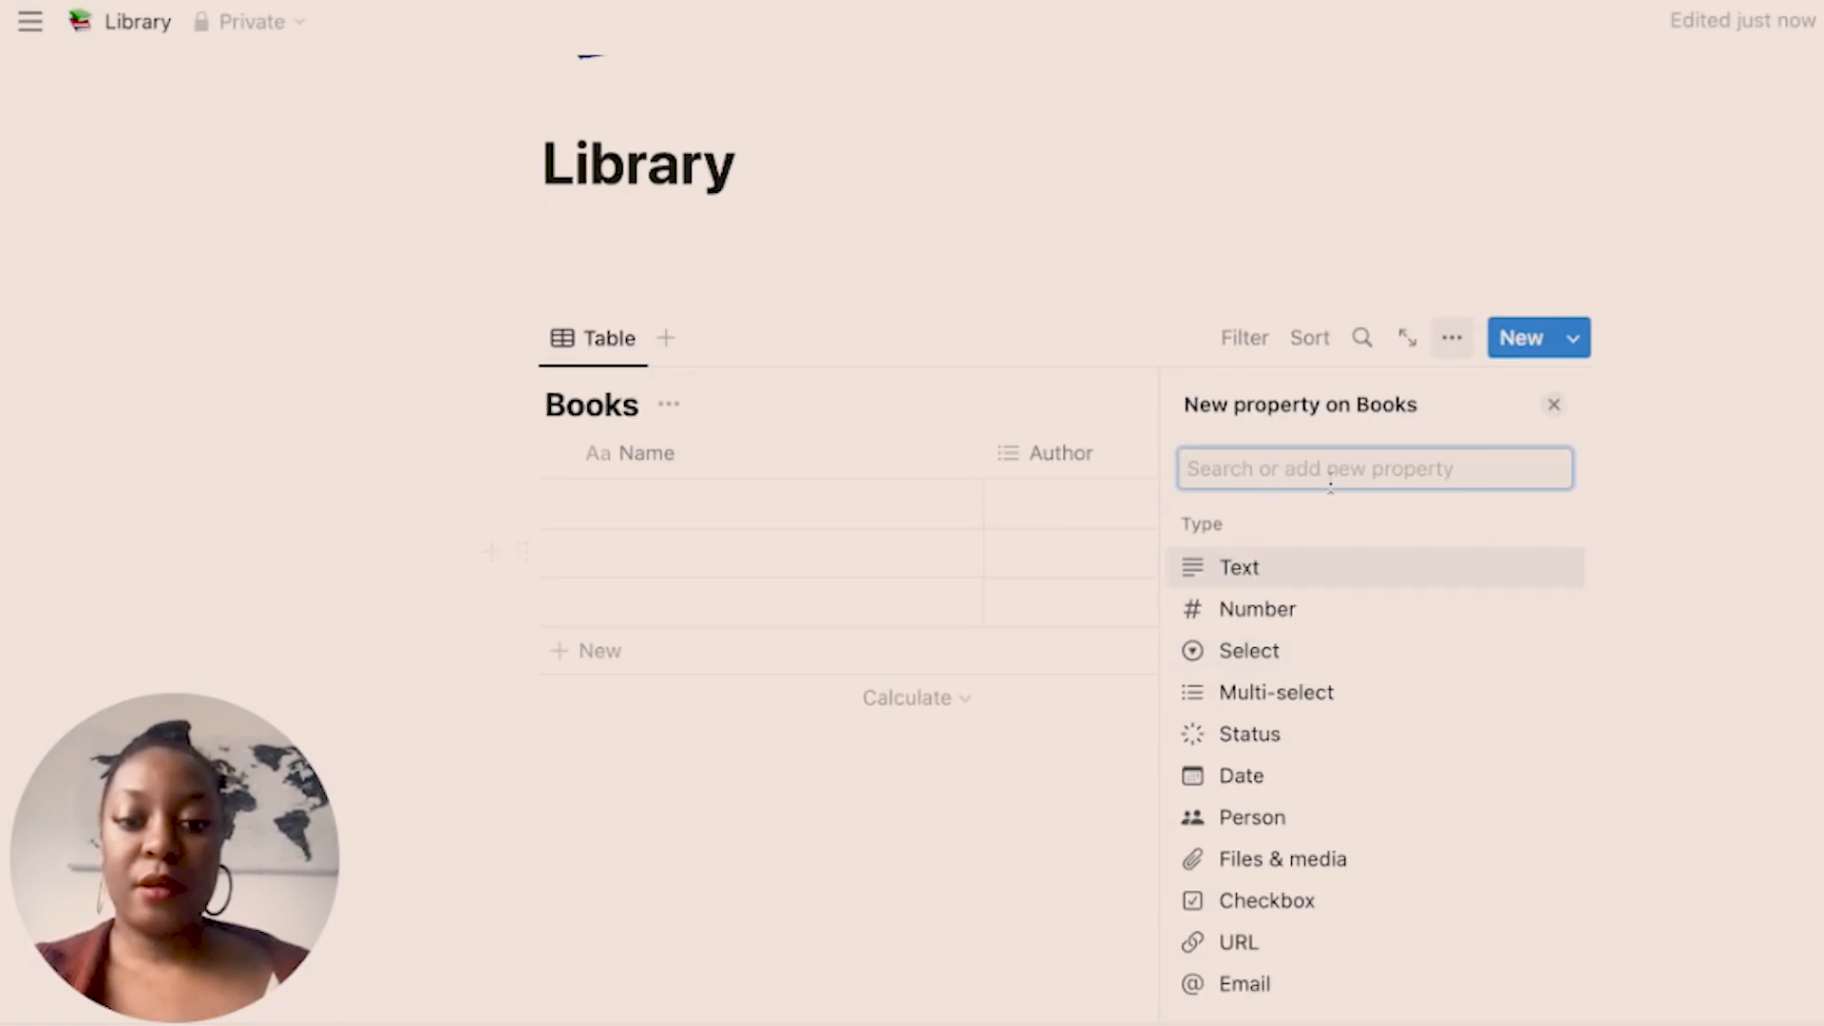
click(1320, 612)
text(Pa)
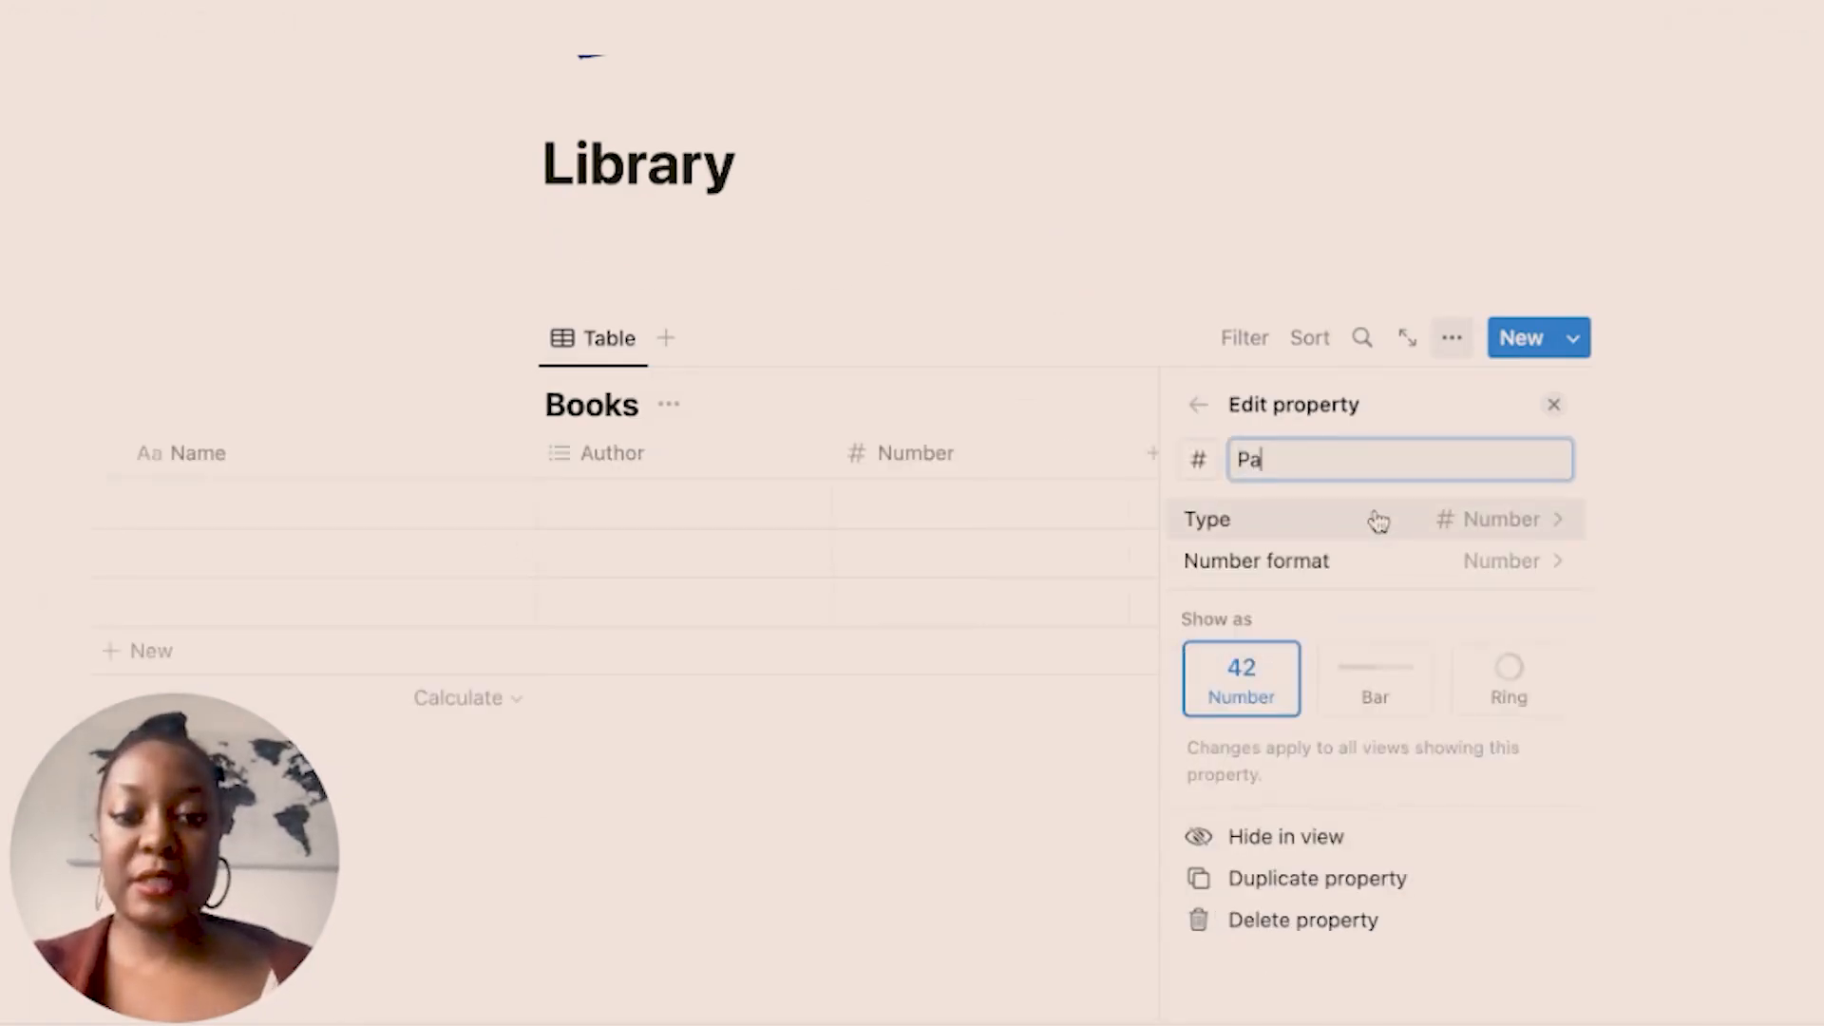
text(ge Numbers)
key(Return)
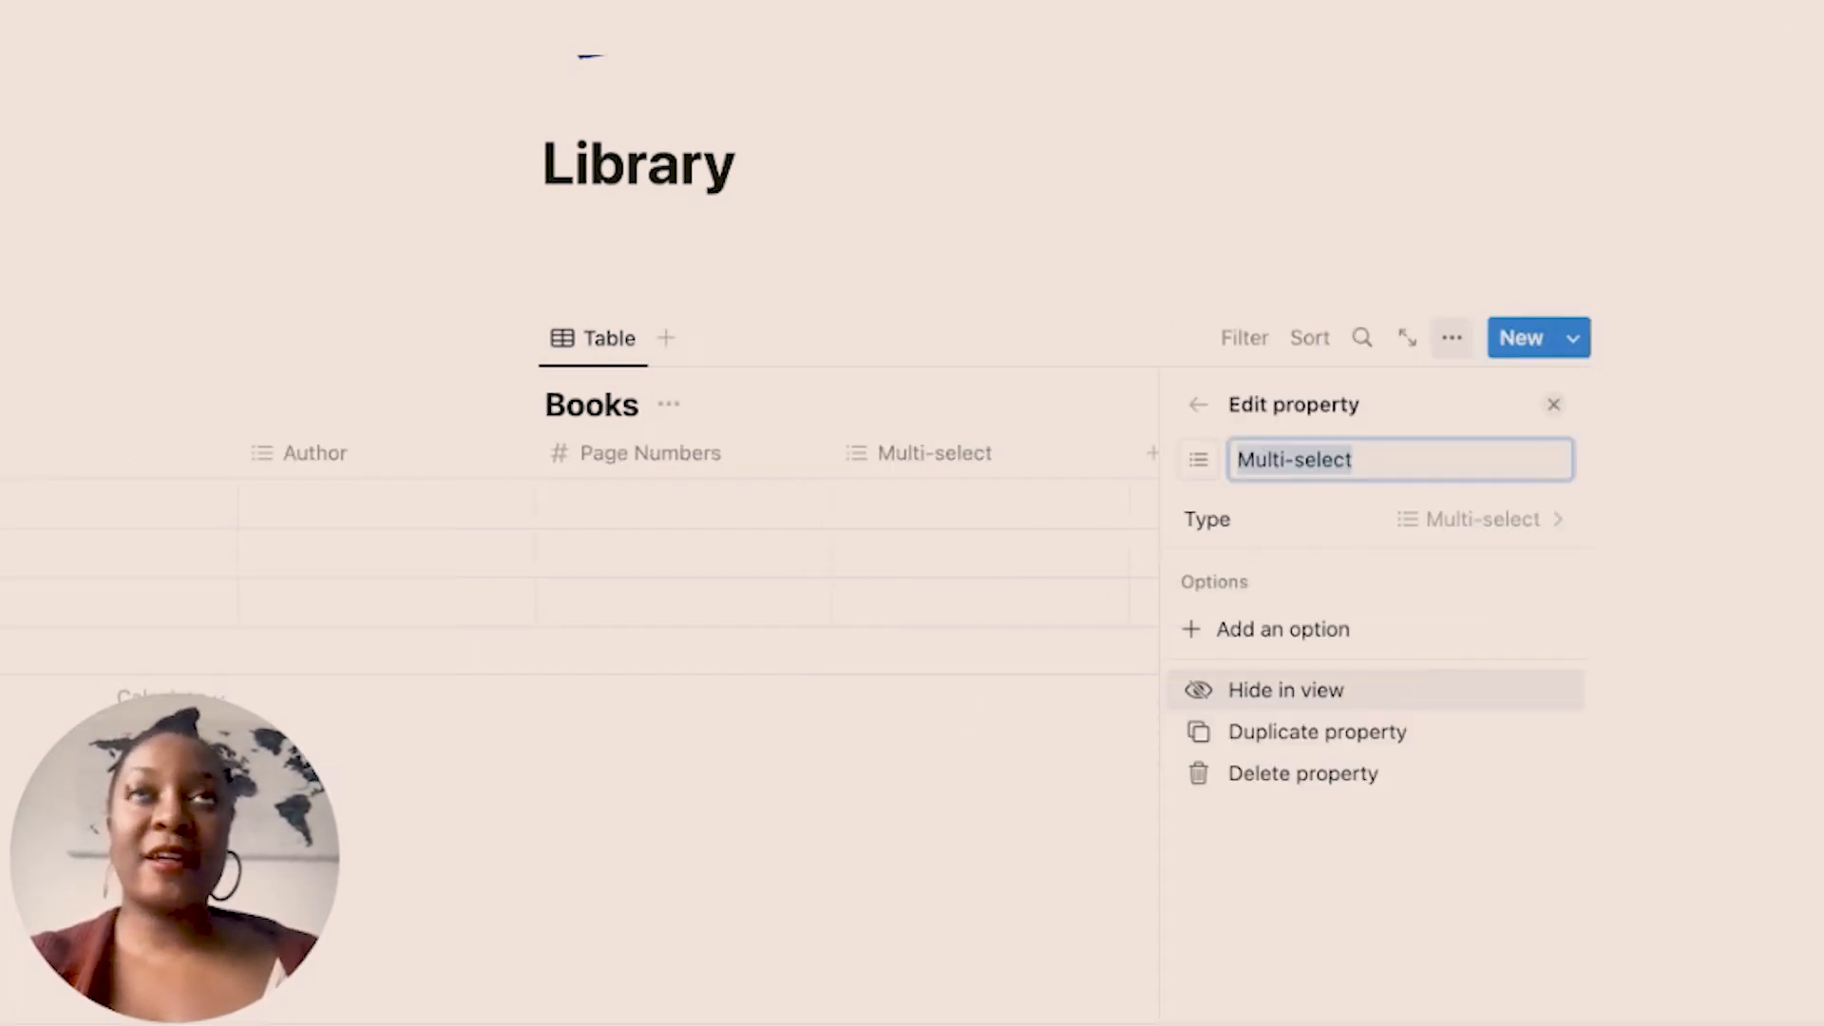
Add a Multi-select property named Genre to the Books database.
text(Genre)
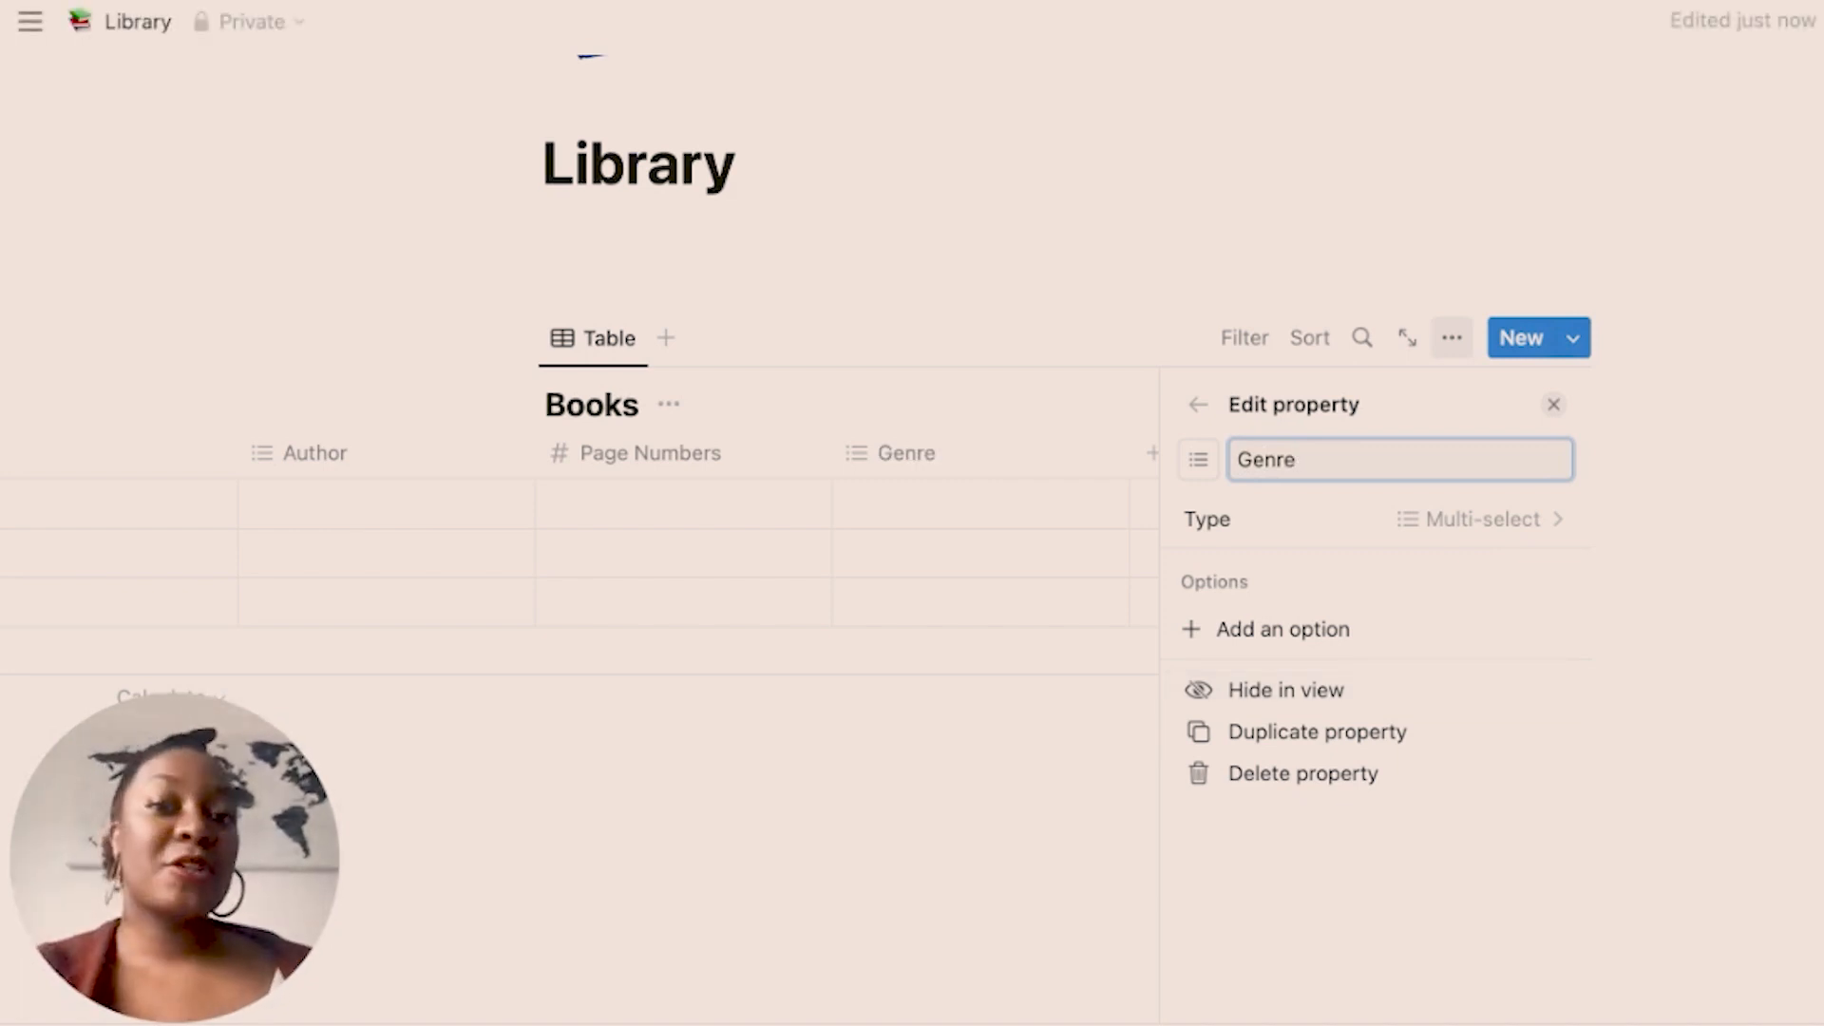
click(1198, 405)
click(1553, 404)
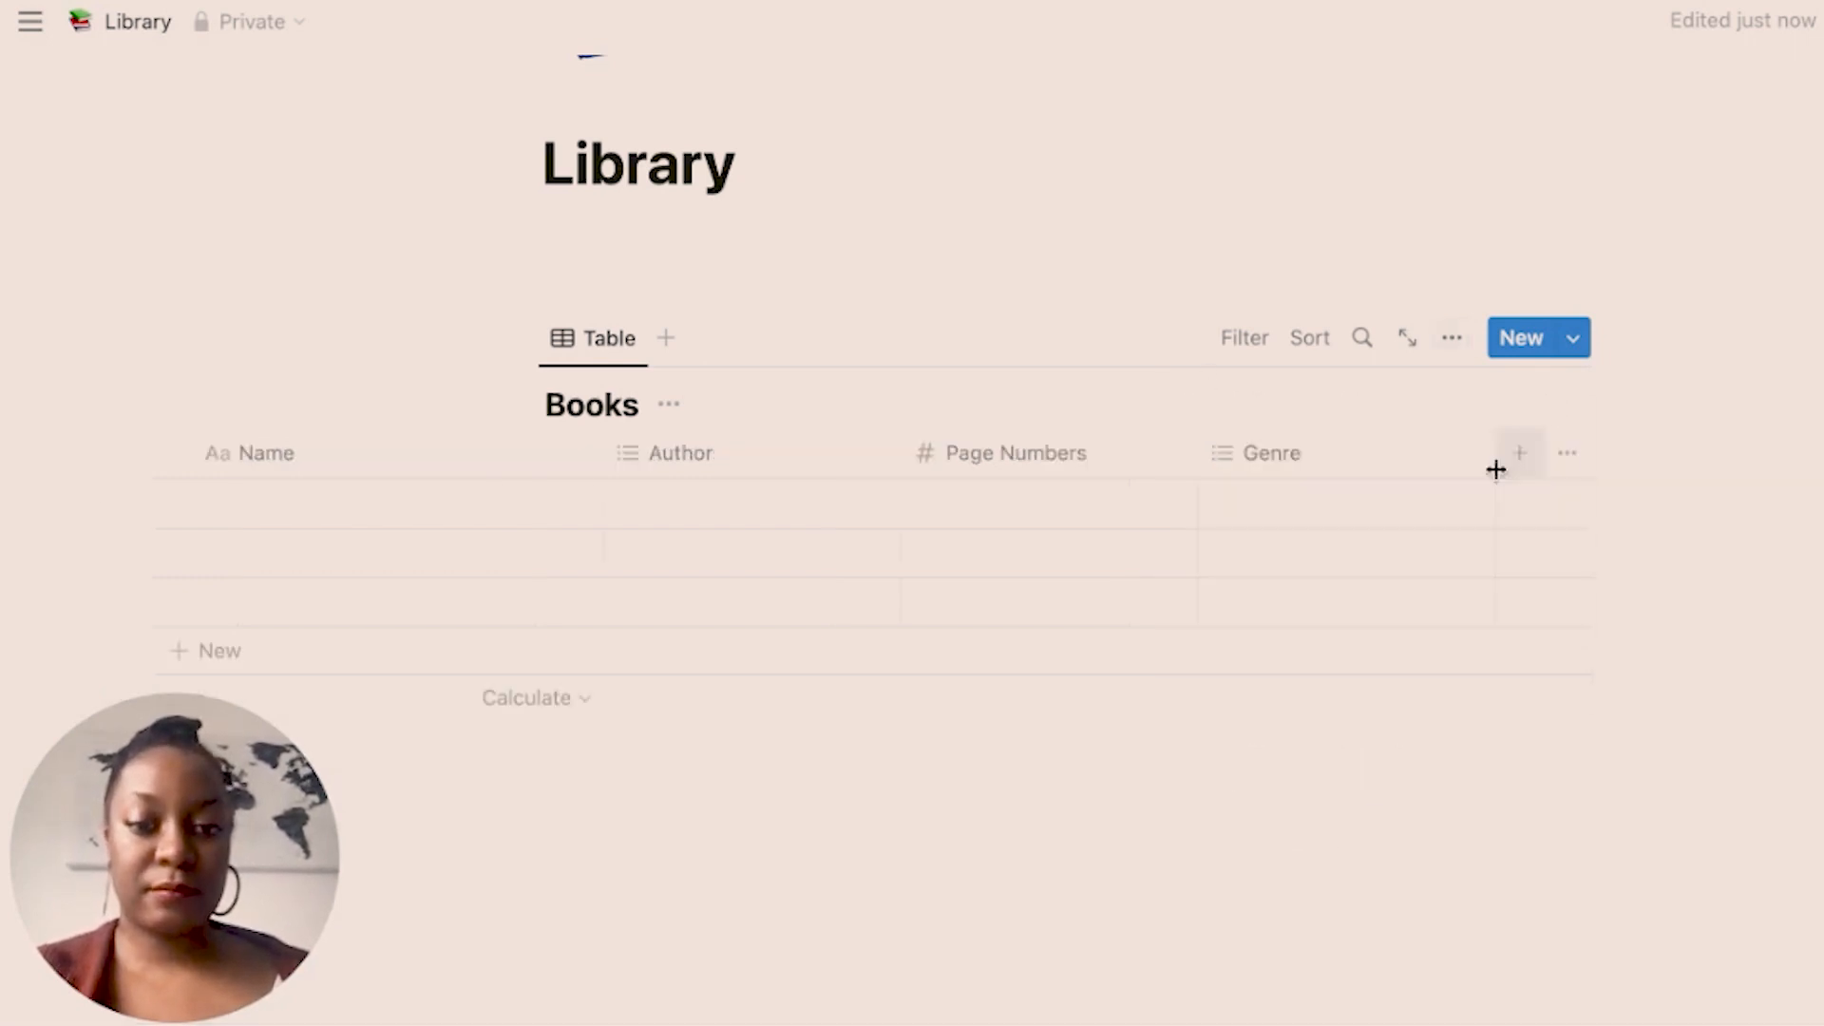
Add a Select property named Rating to the Books database.
click(1519, 473)
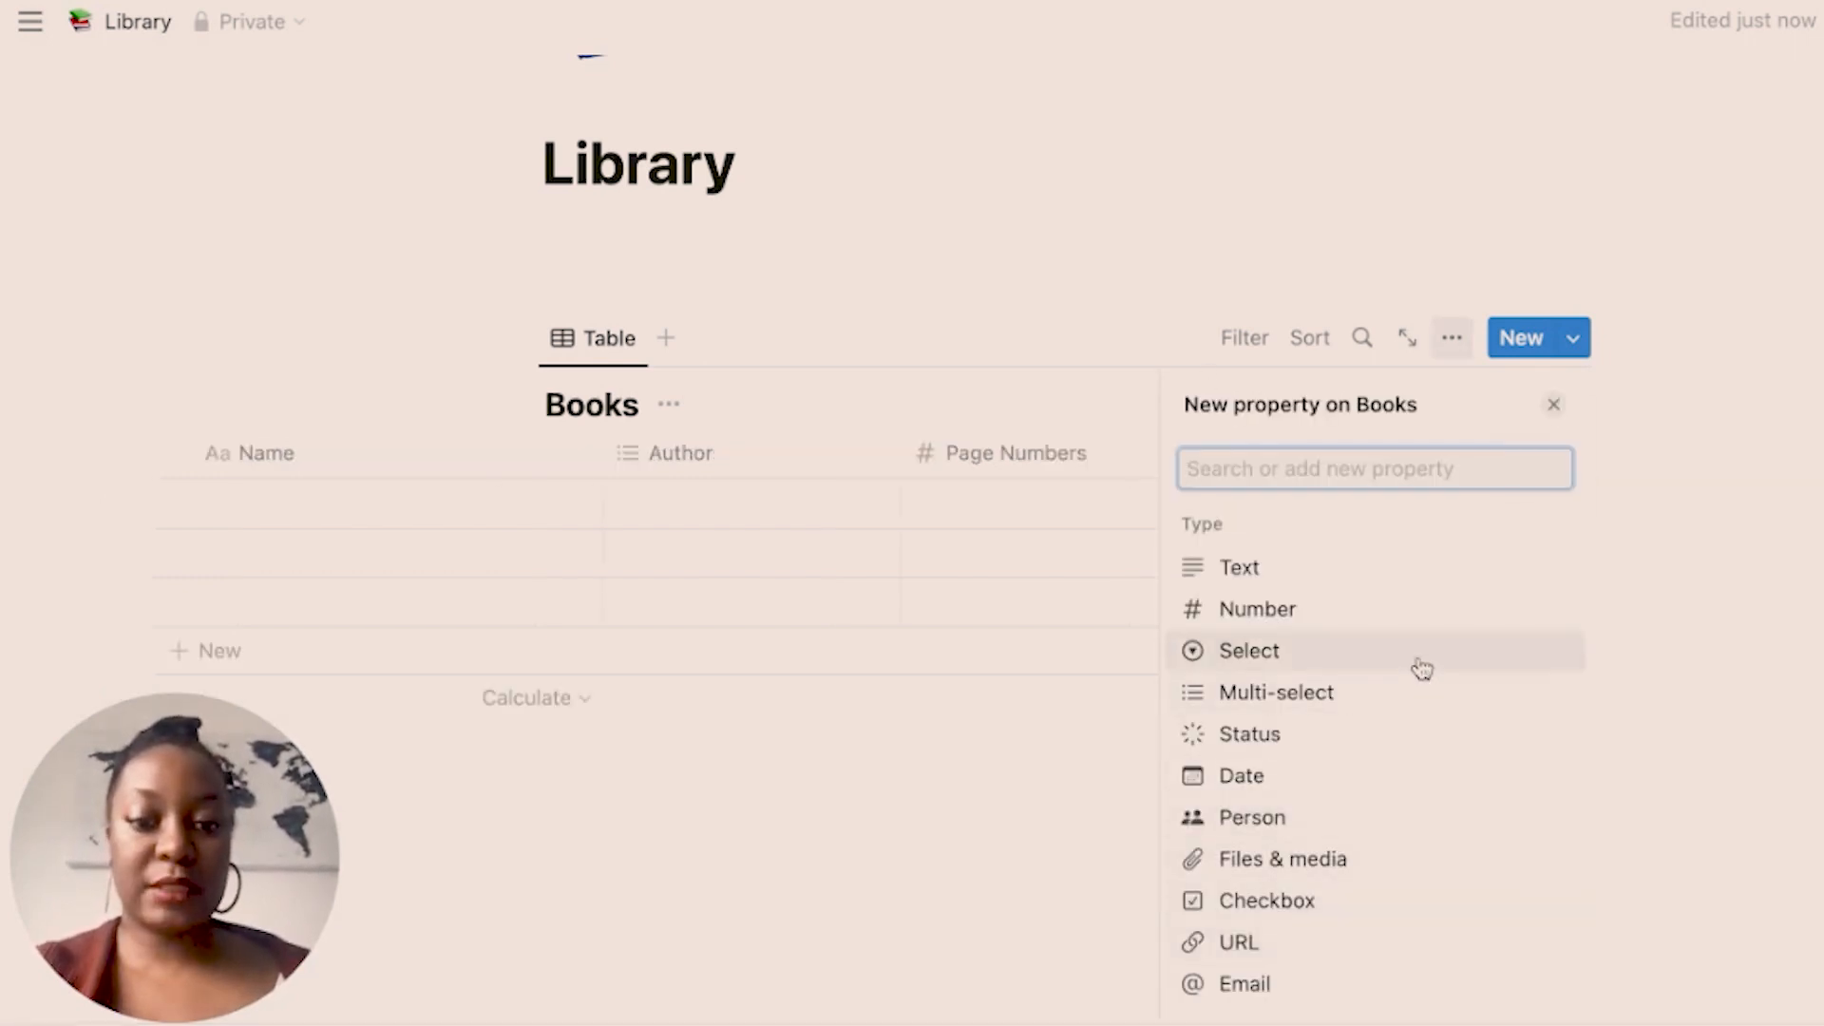
click(1419, 670)
text(Rating)
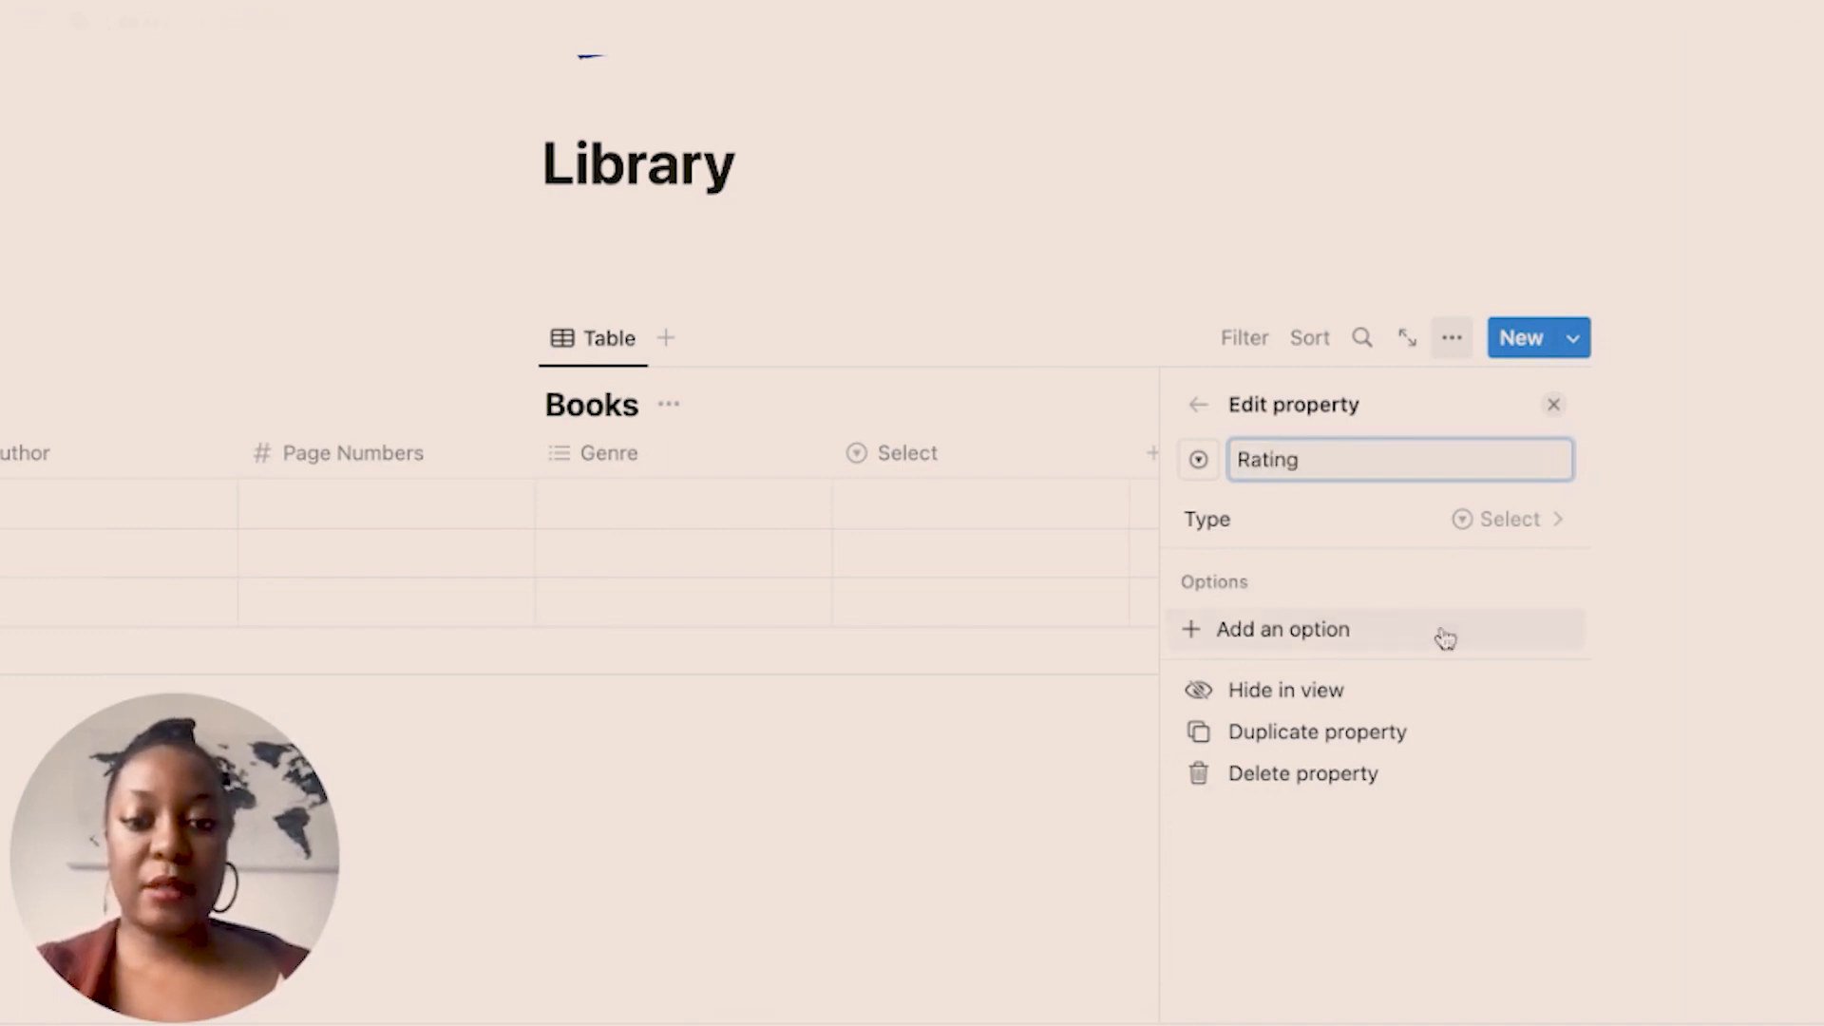
Give the Rating property five star-emoji options, ranging from one star to five stars.
click(1388, 648)
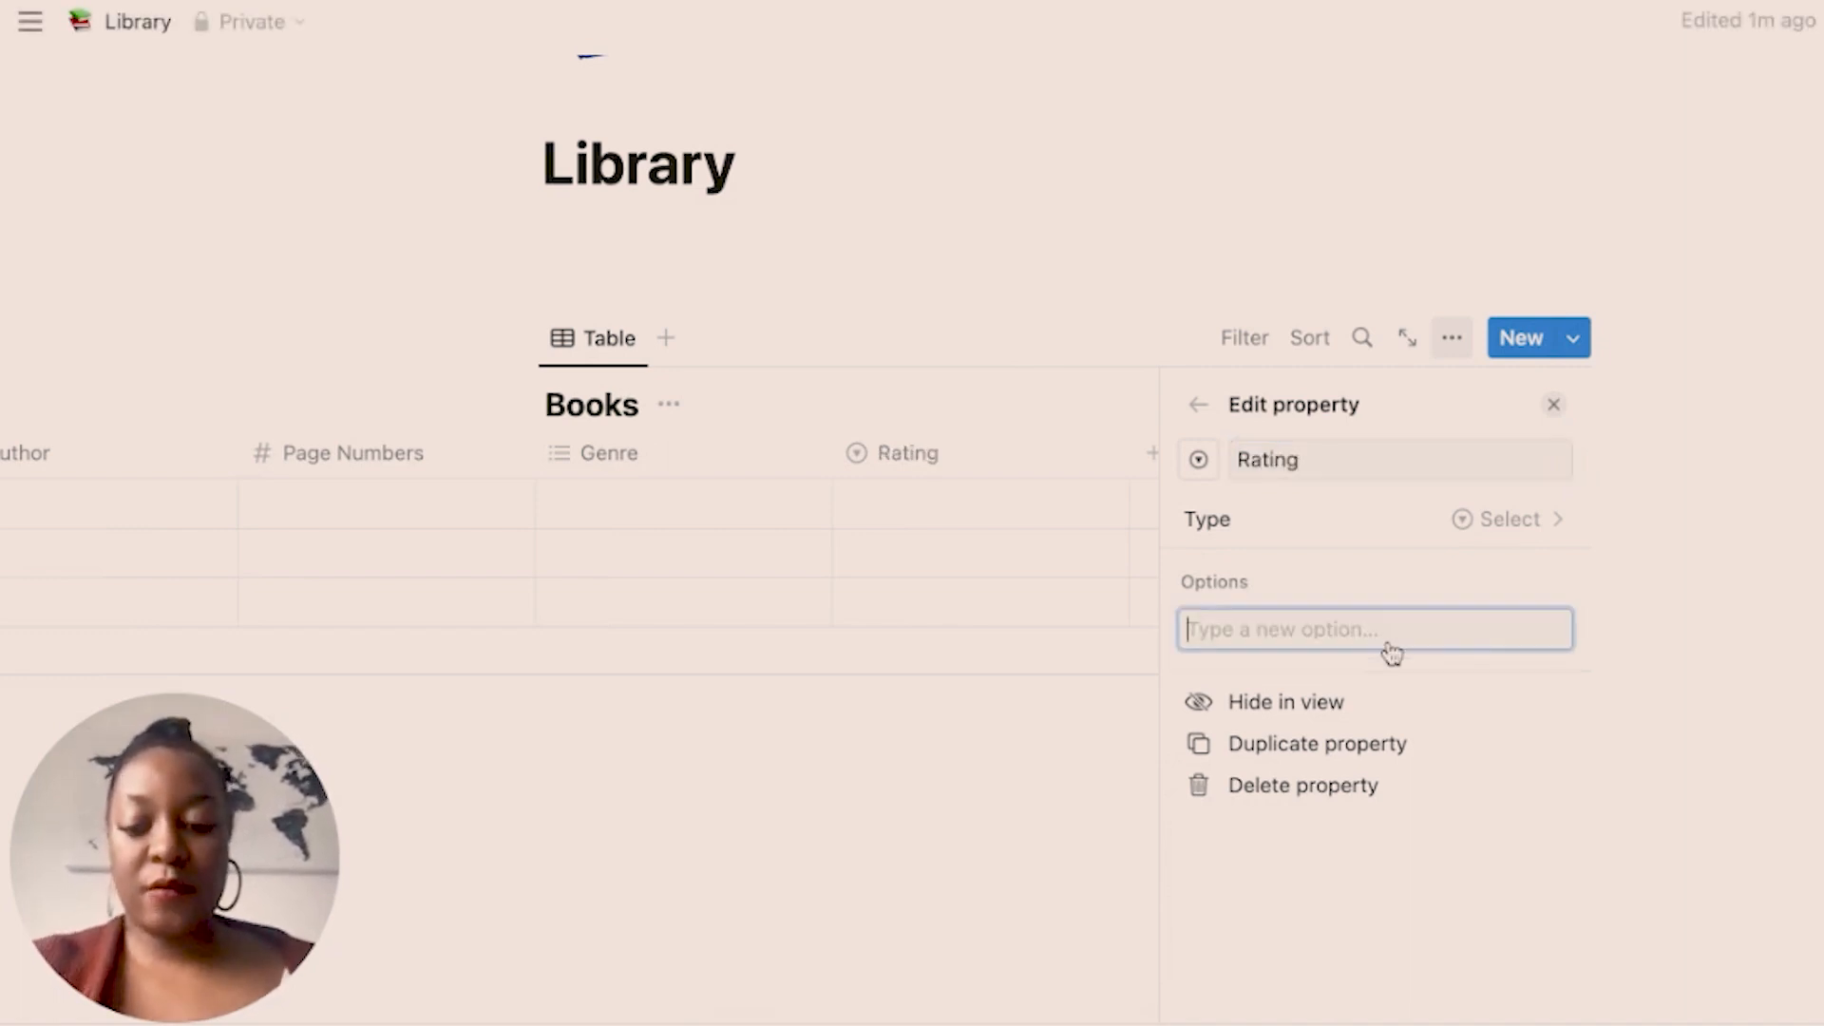
text(⭐)
key(Return)
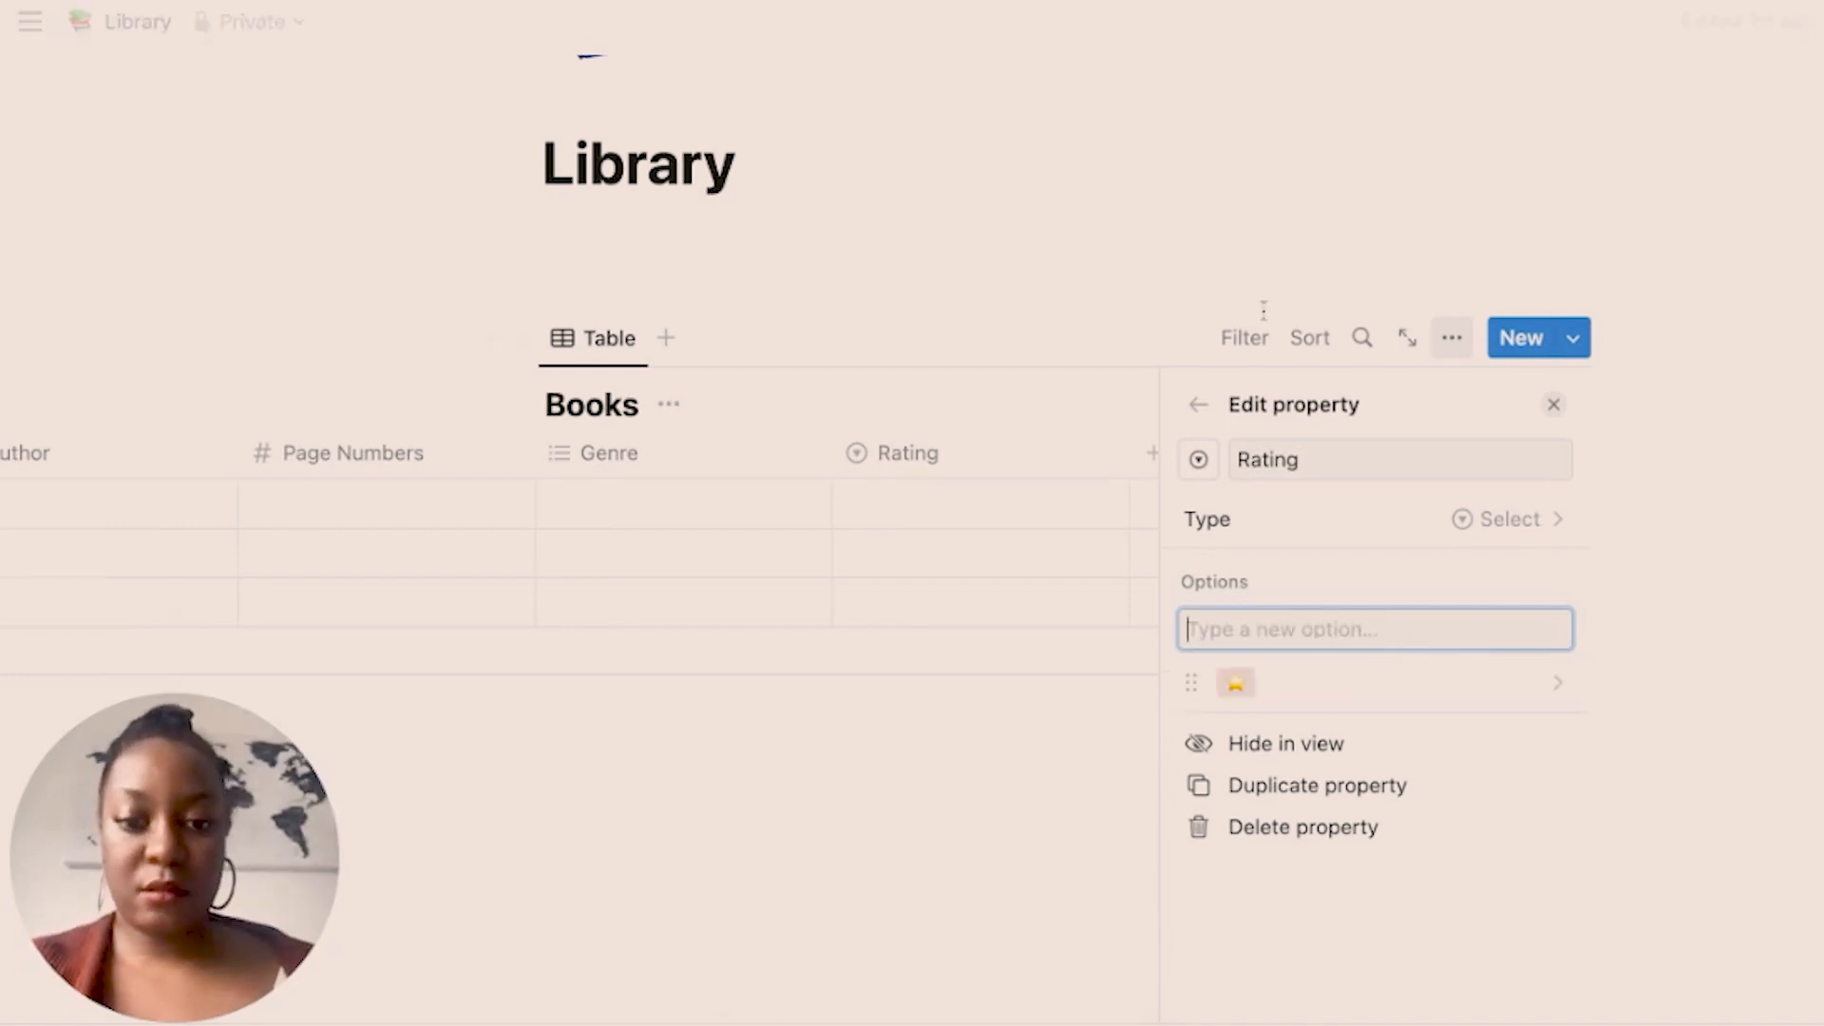
click(1274, 684)
click(1335, 626)
click(1547, 602)
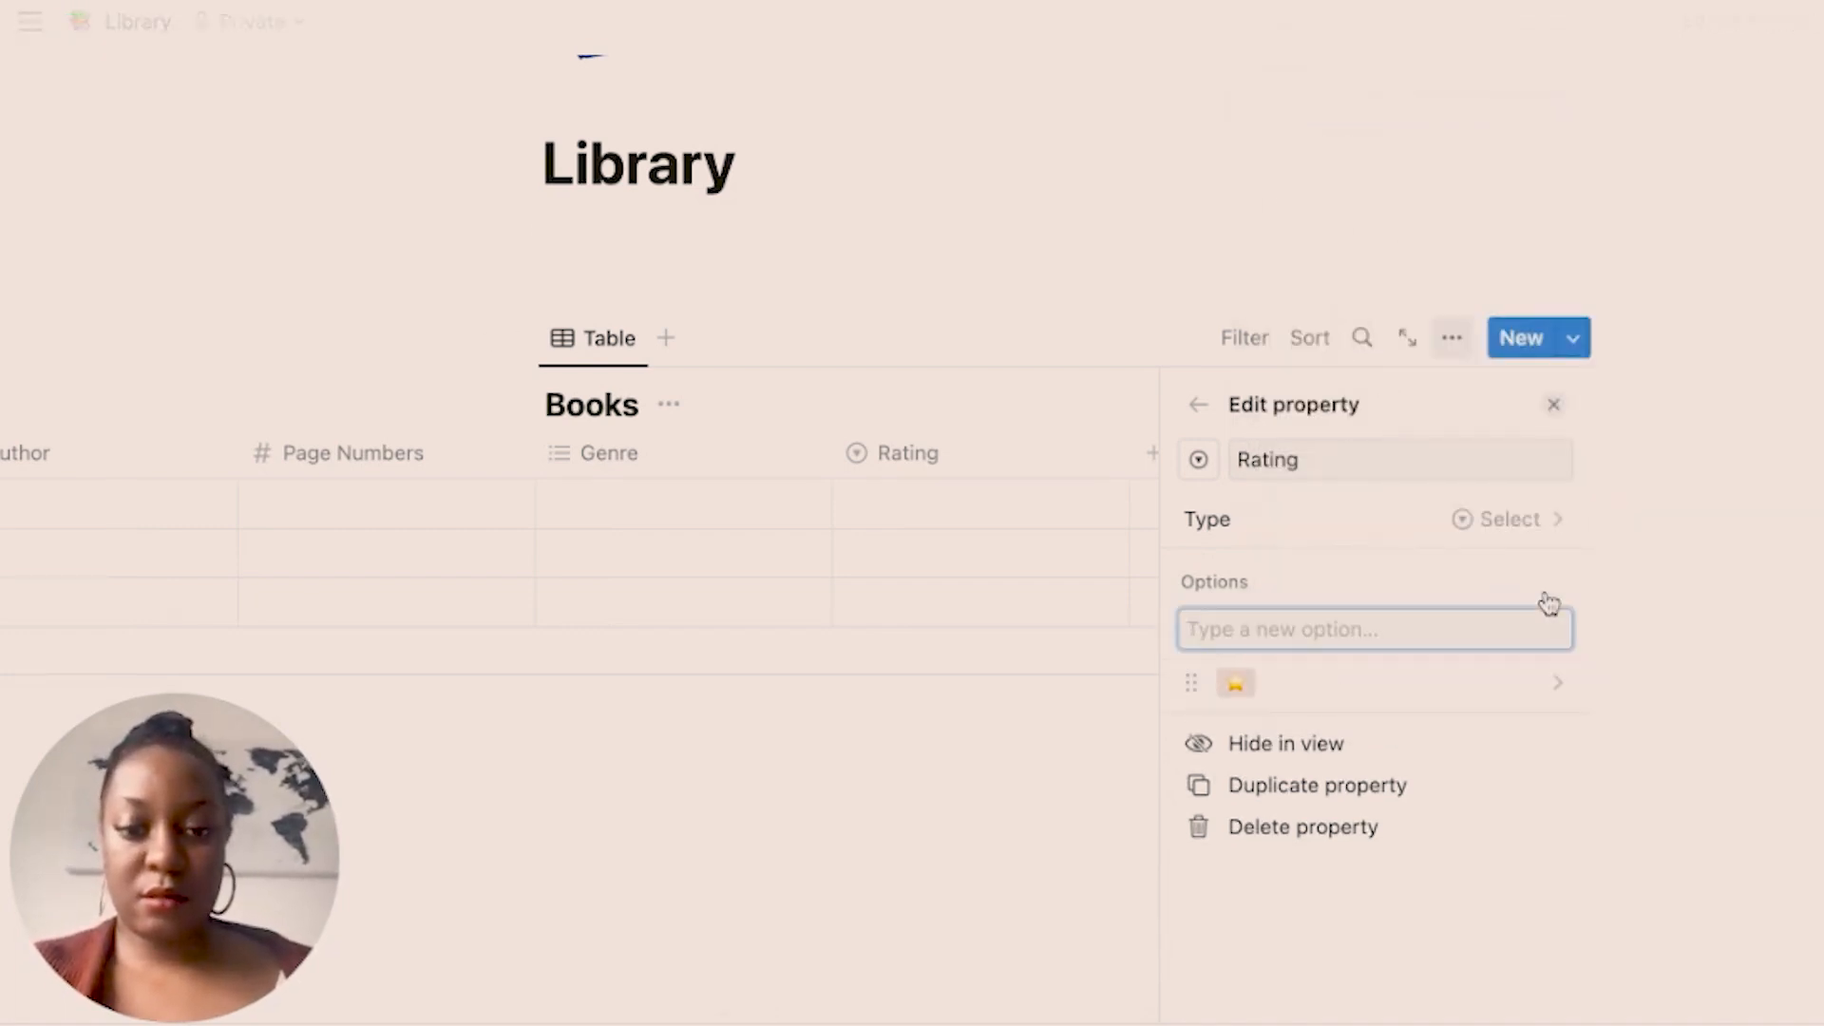
key(Escape)
click(1380, 636)
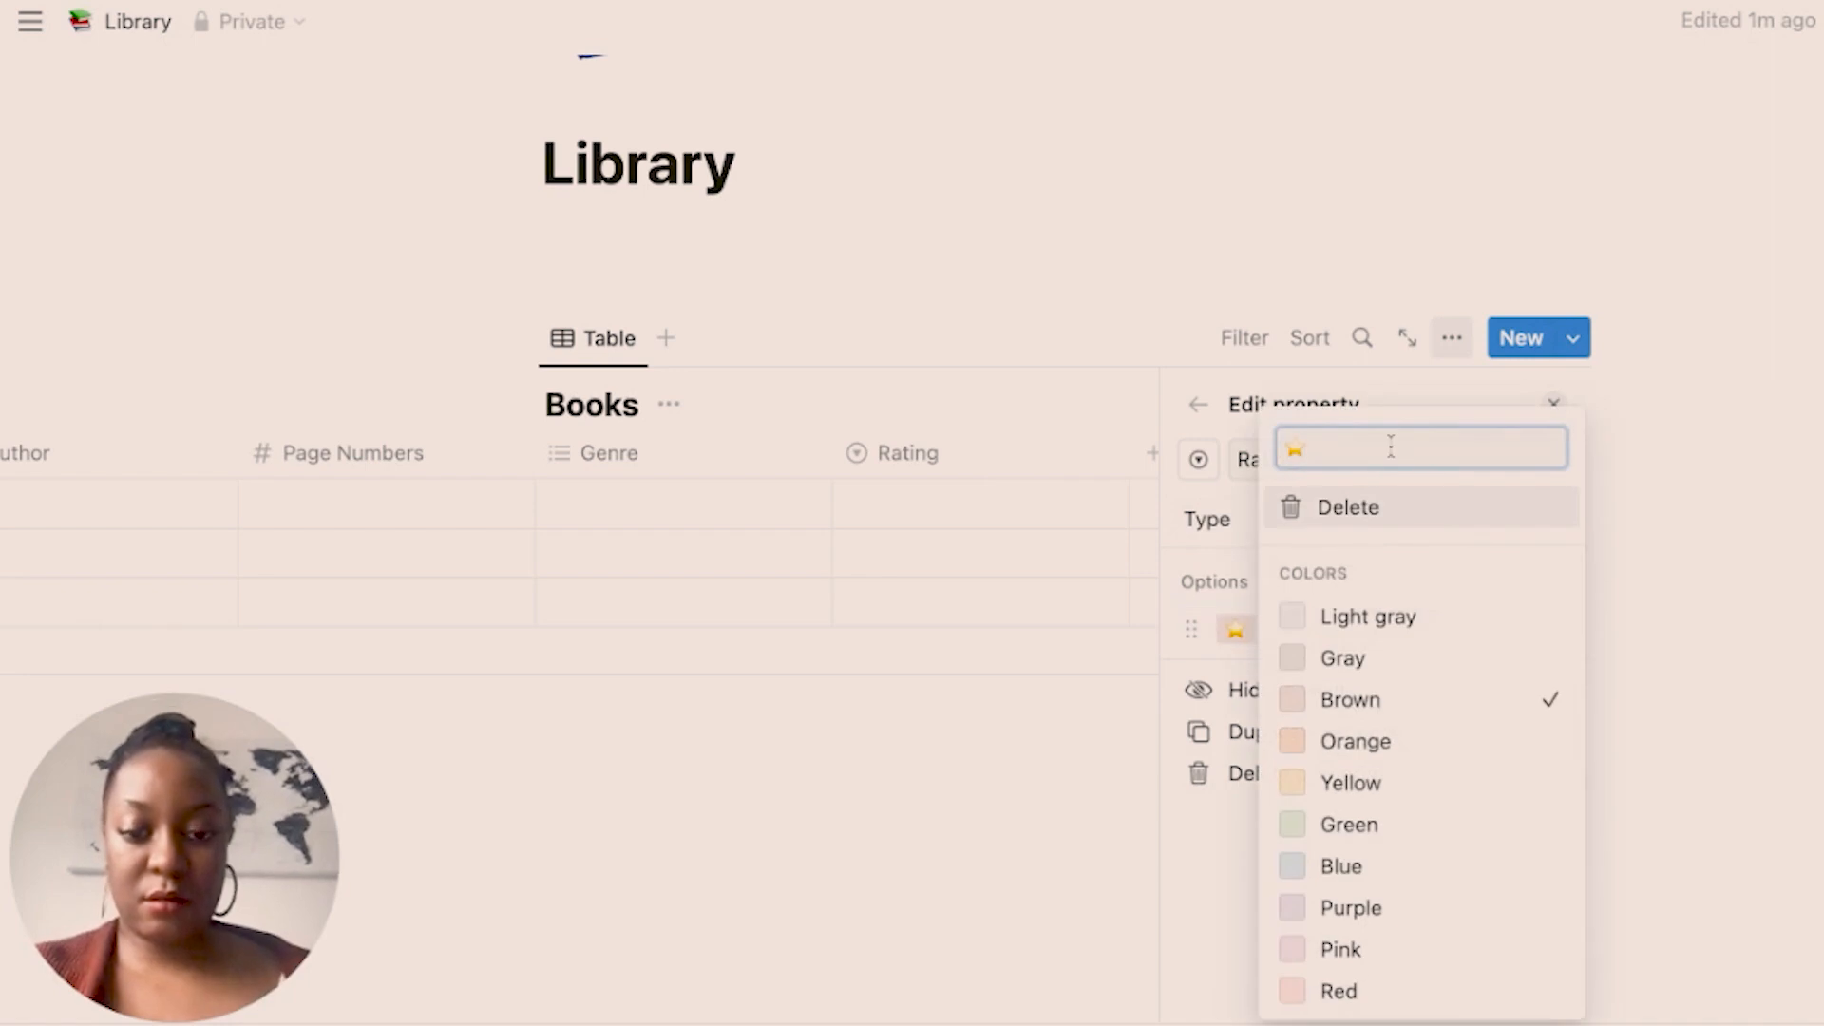
key(Escape)
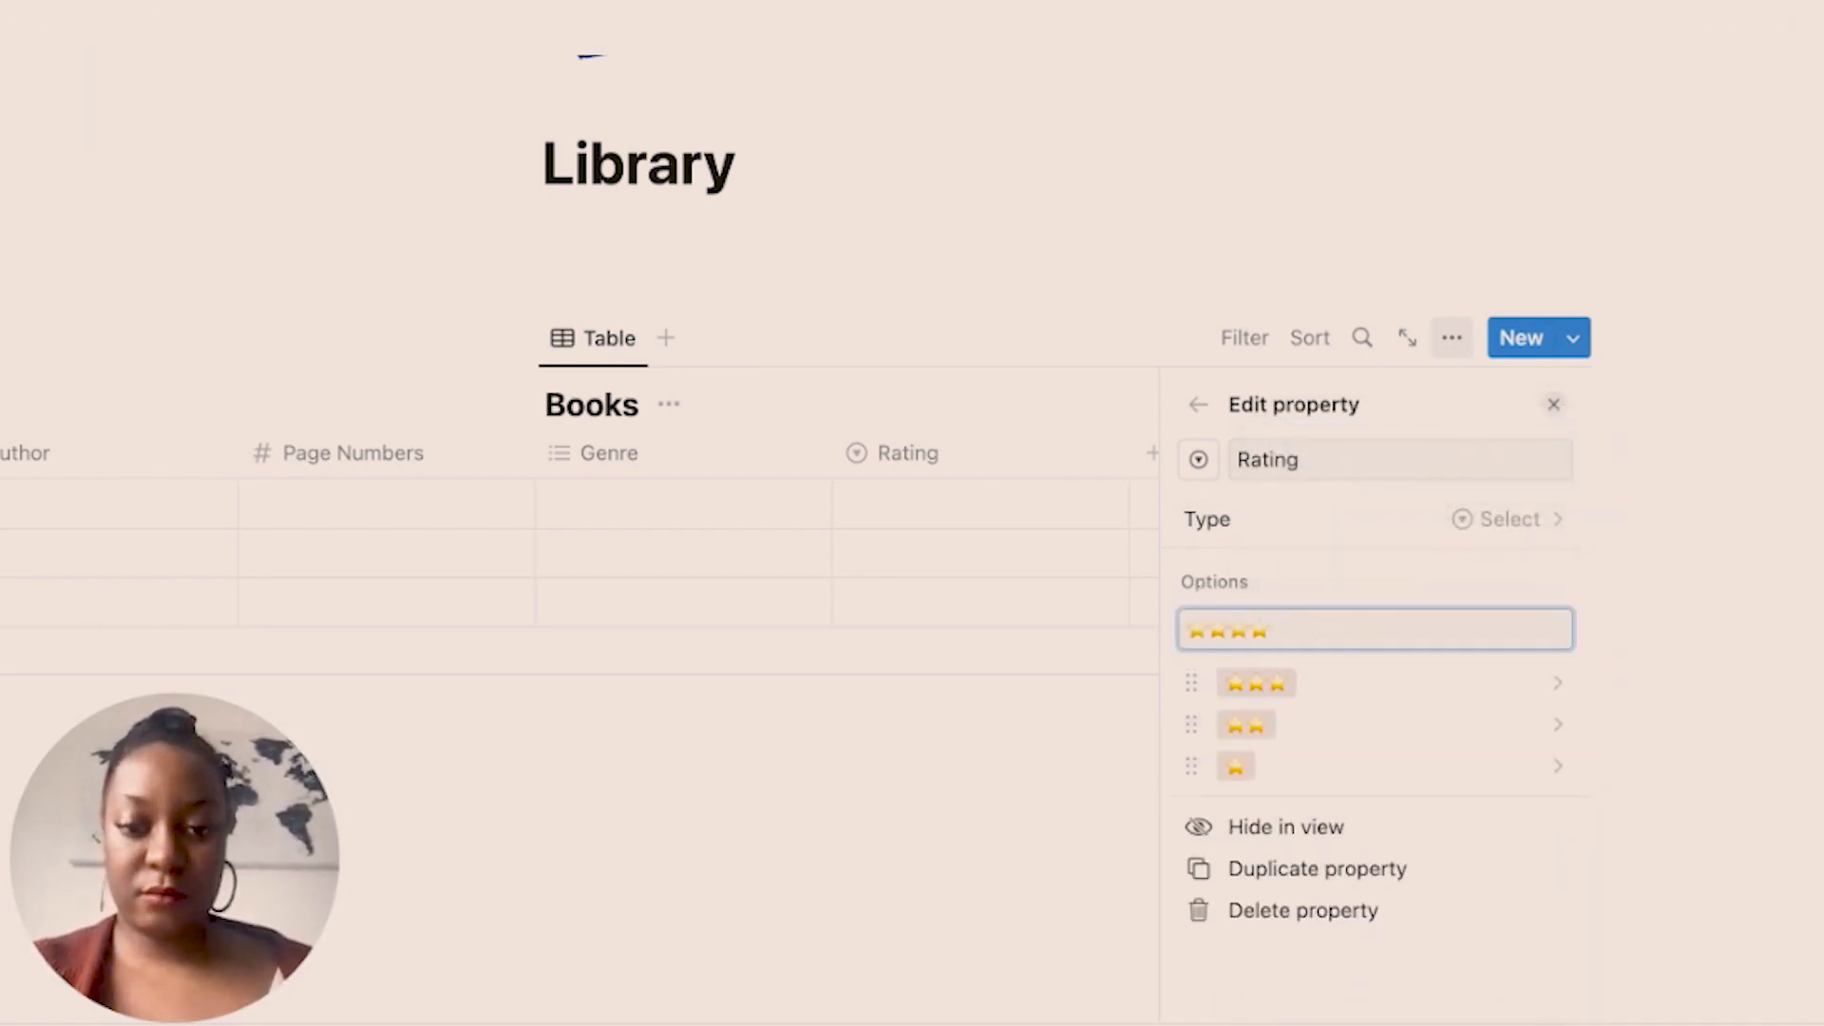
key(Return)
text(⭐⭐⭐⭐⭐)
key(Return)
key(Escape)
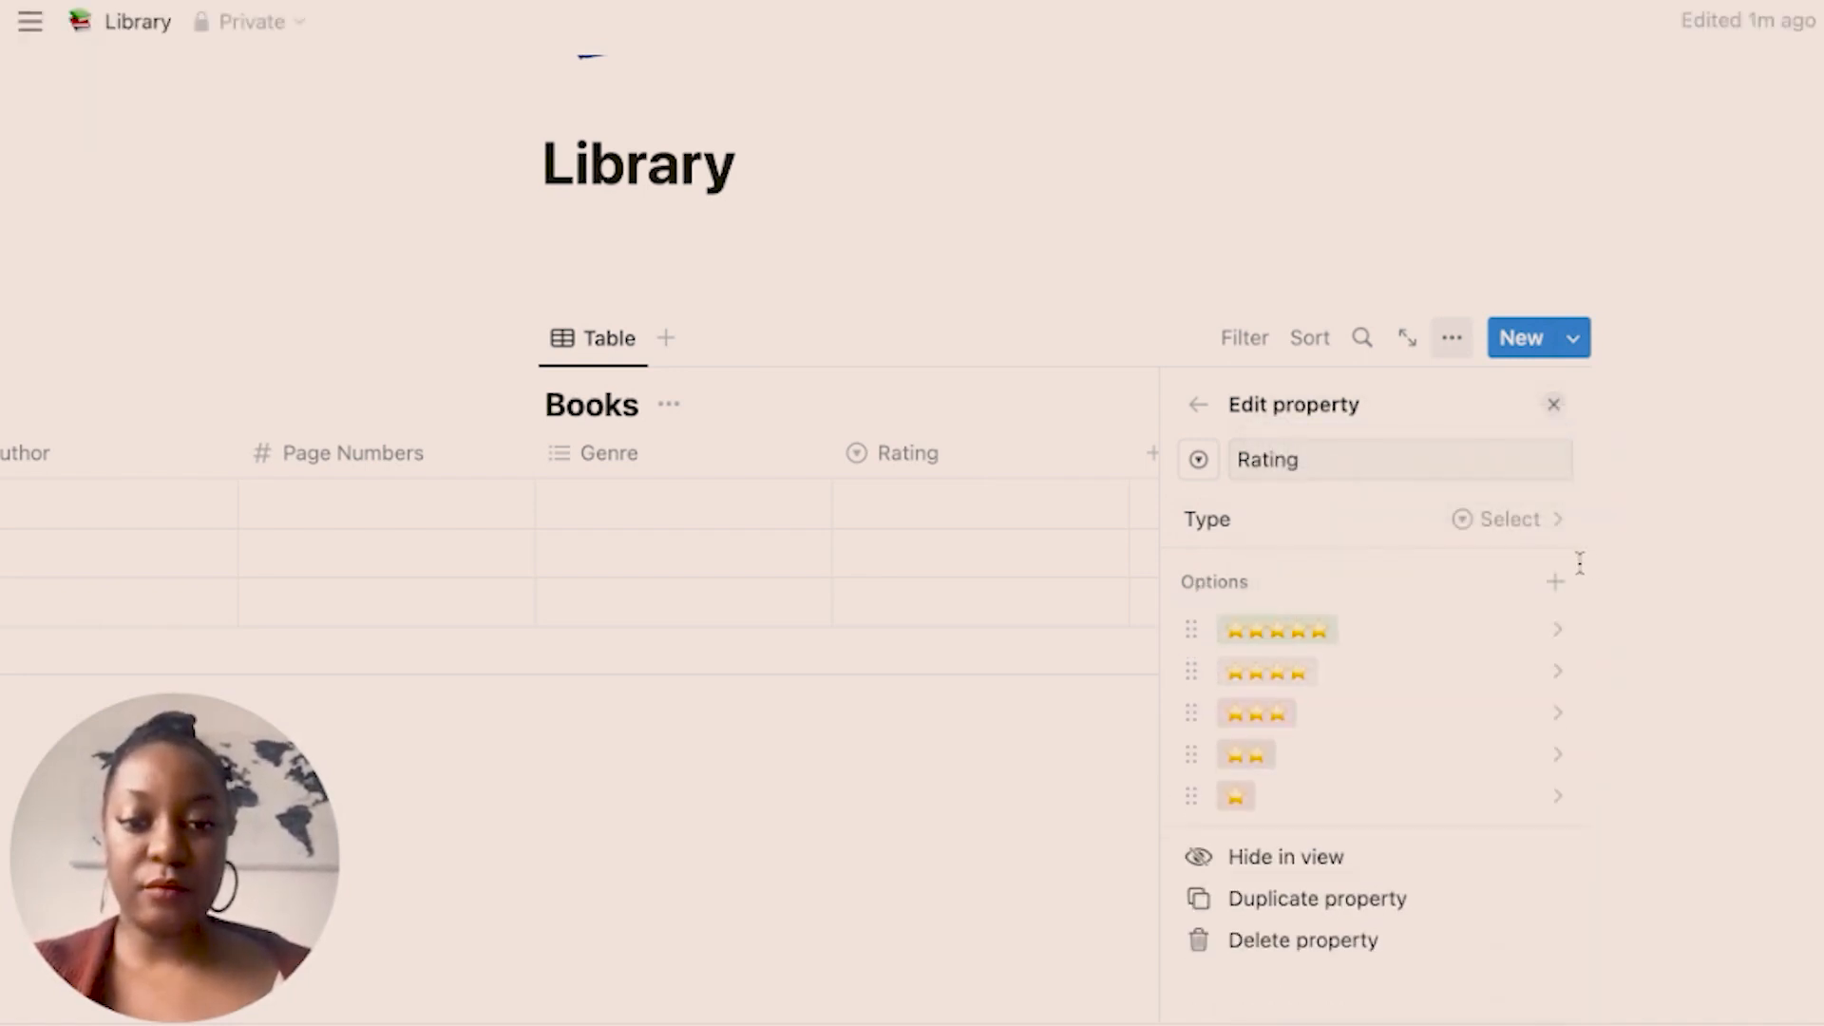
click(1194, 408)
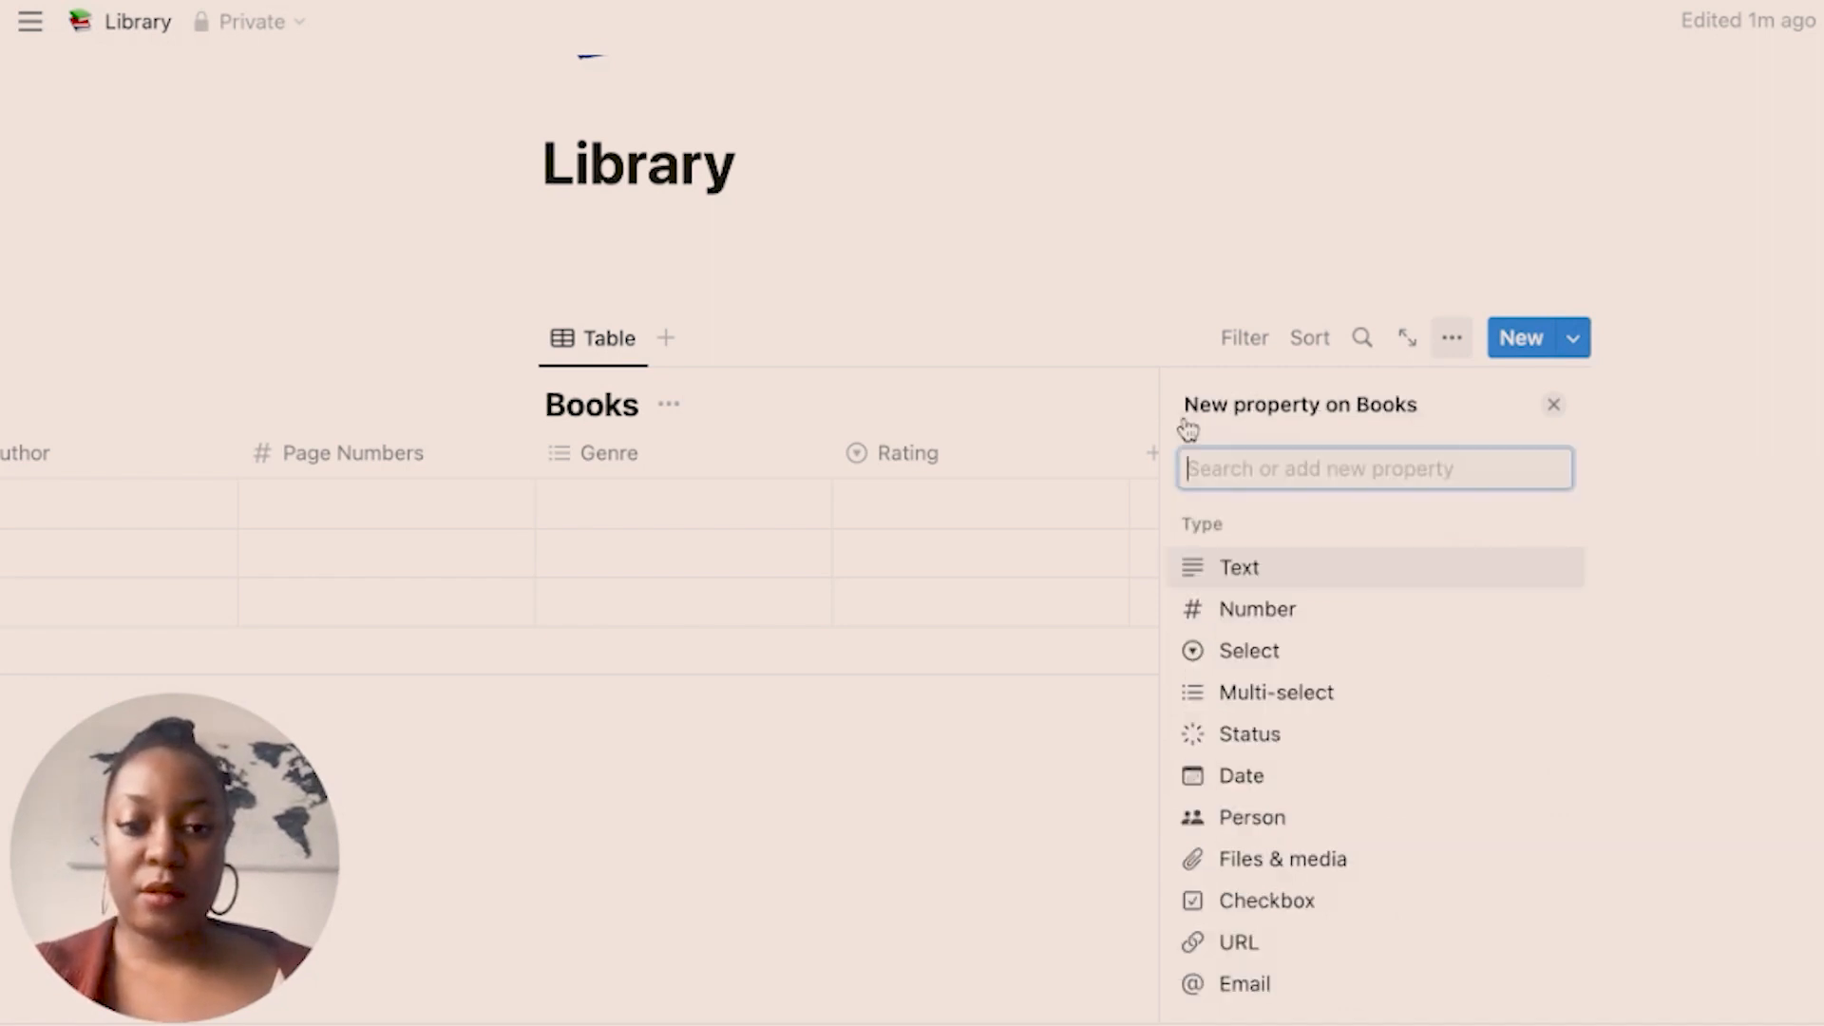
click(967, 710)
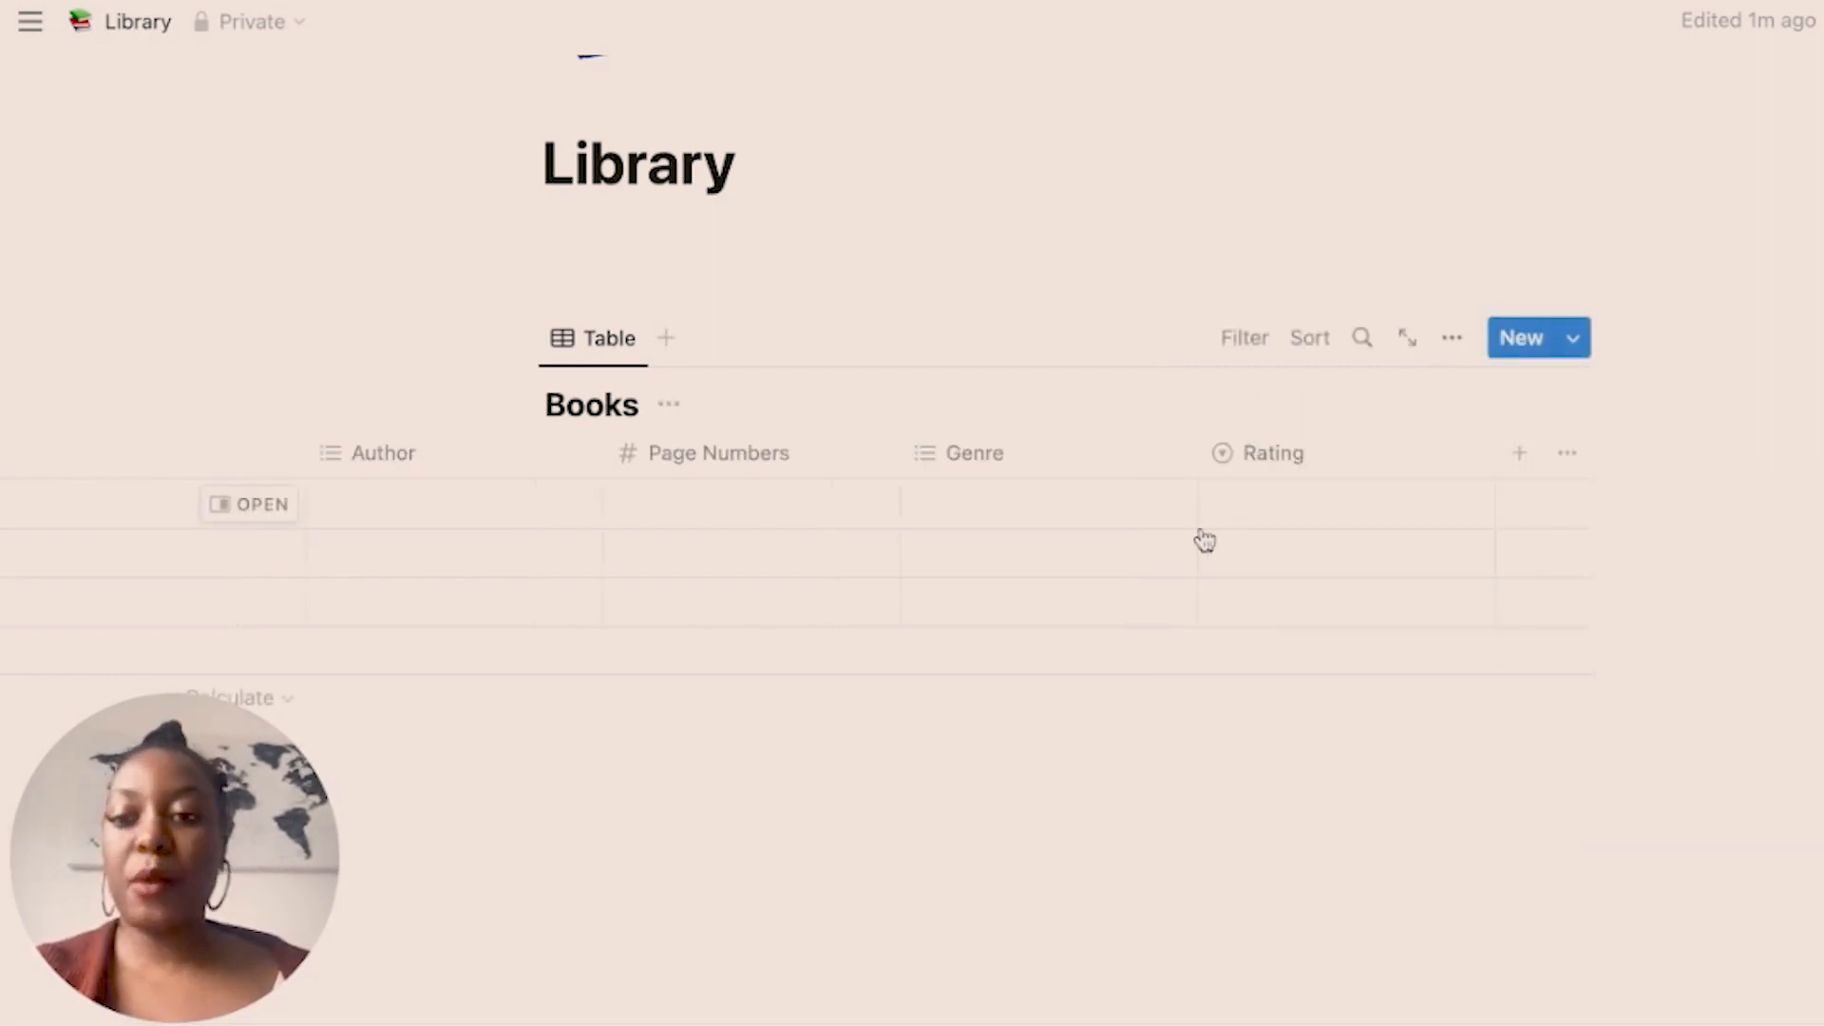
Add a Select property named Type to the Books database.
click(1521, 454)
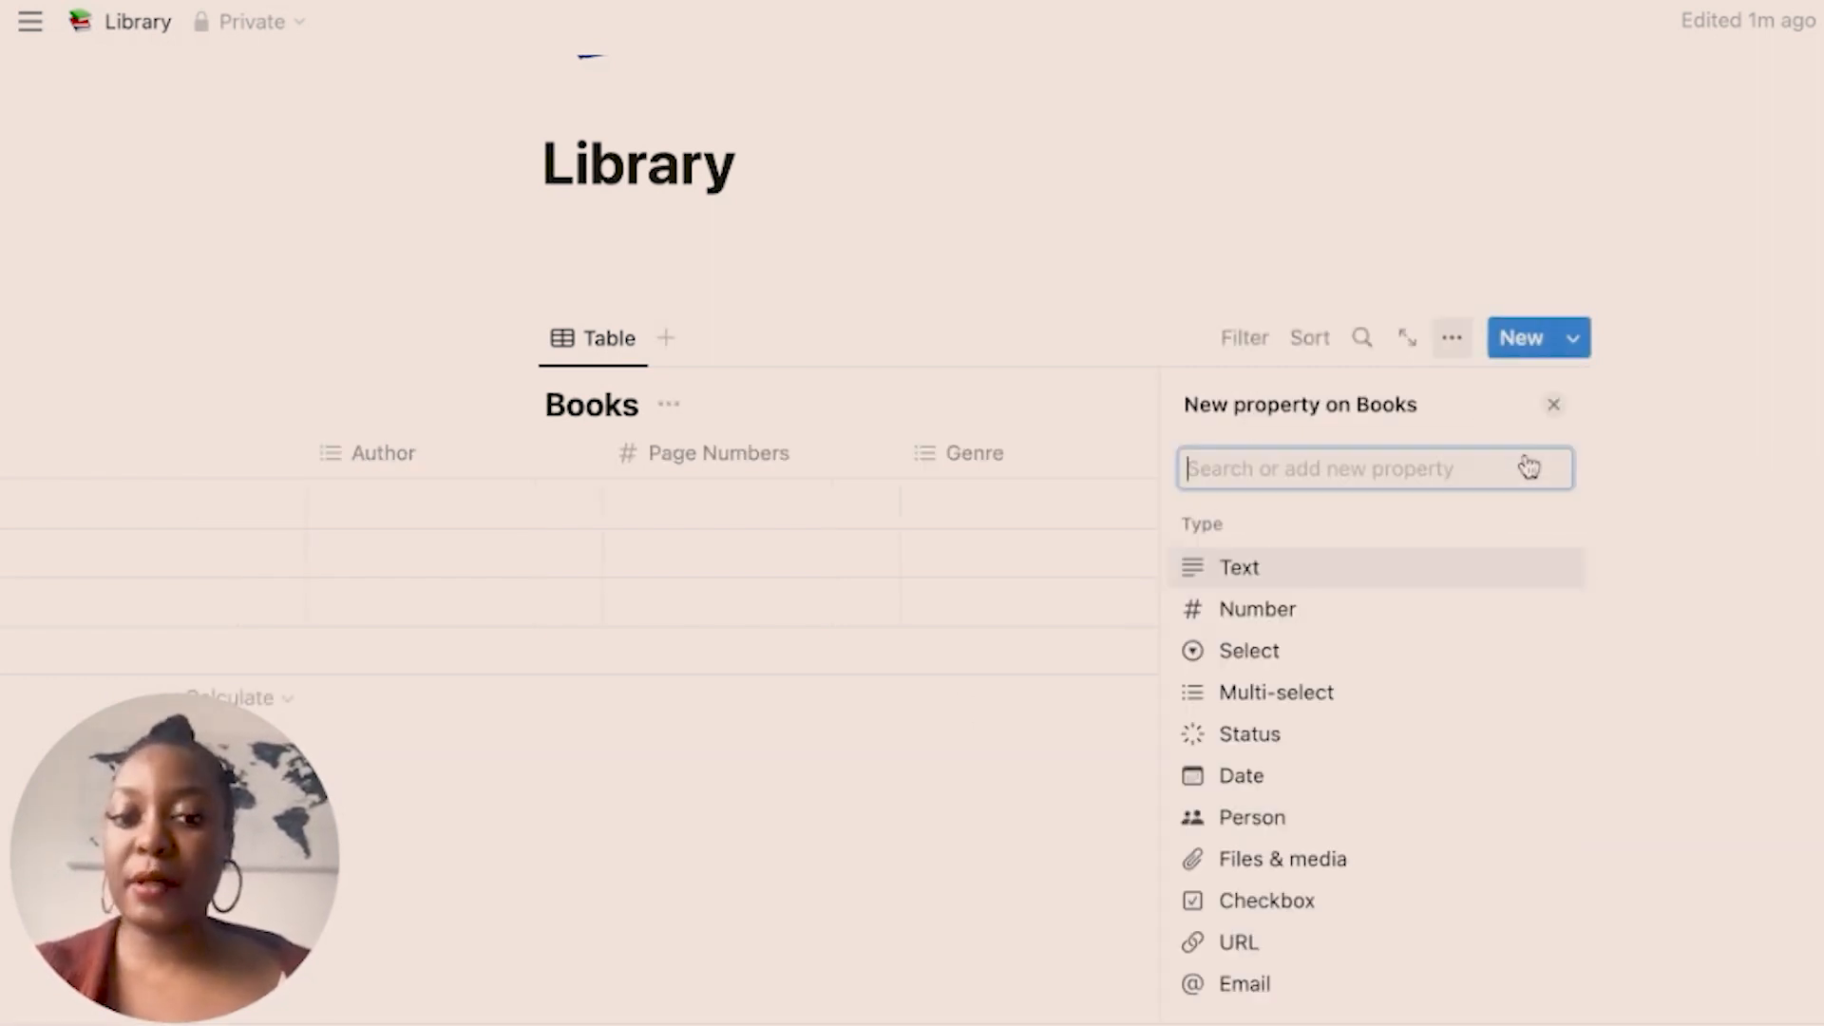
click(1374, 654)
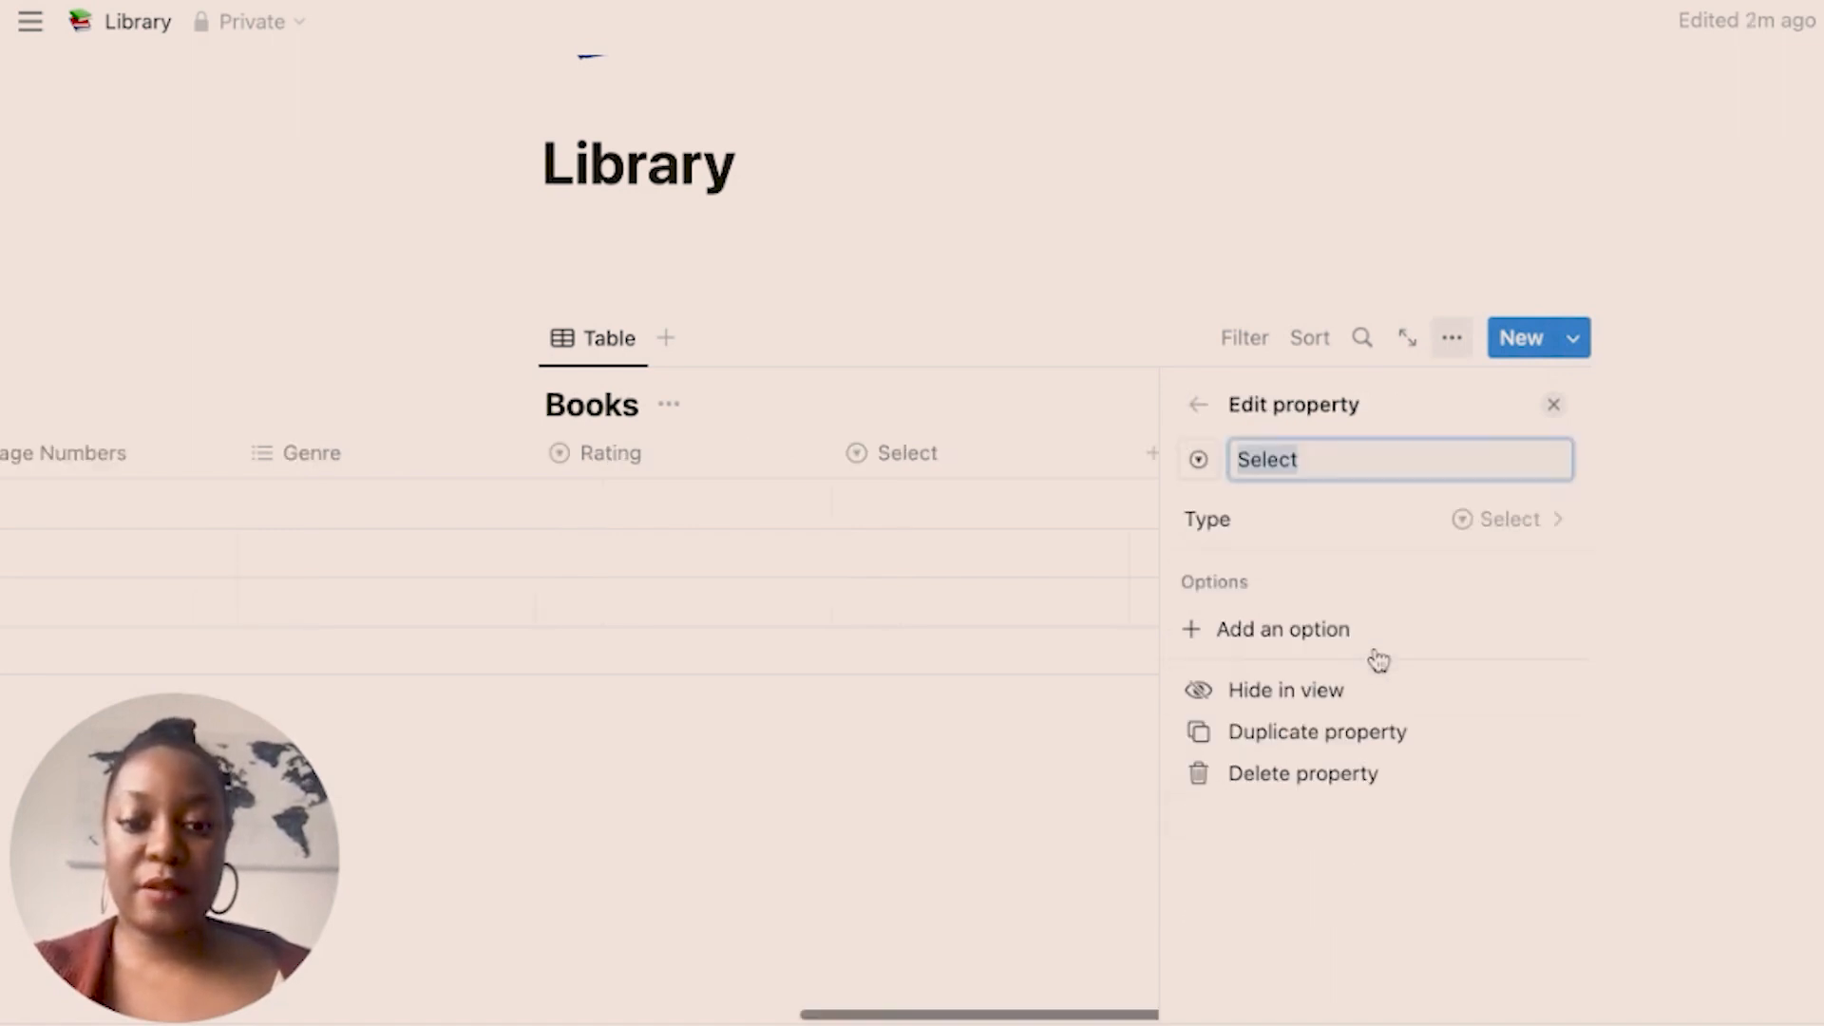
text(Type)
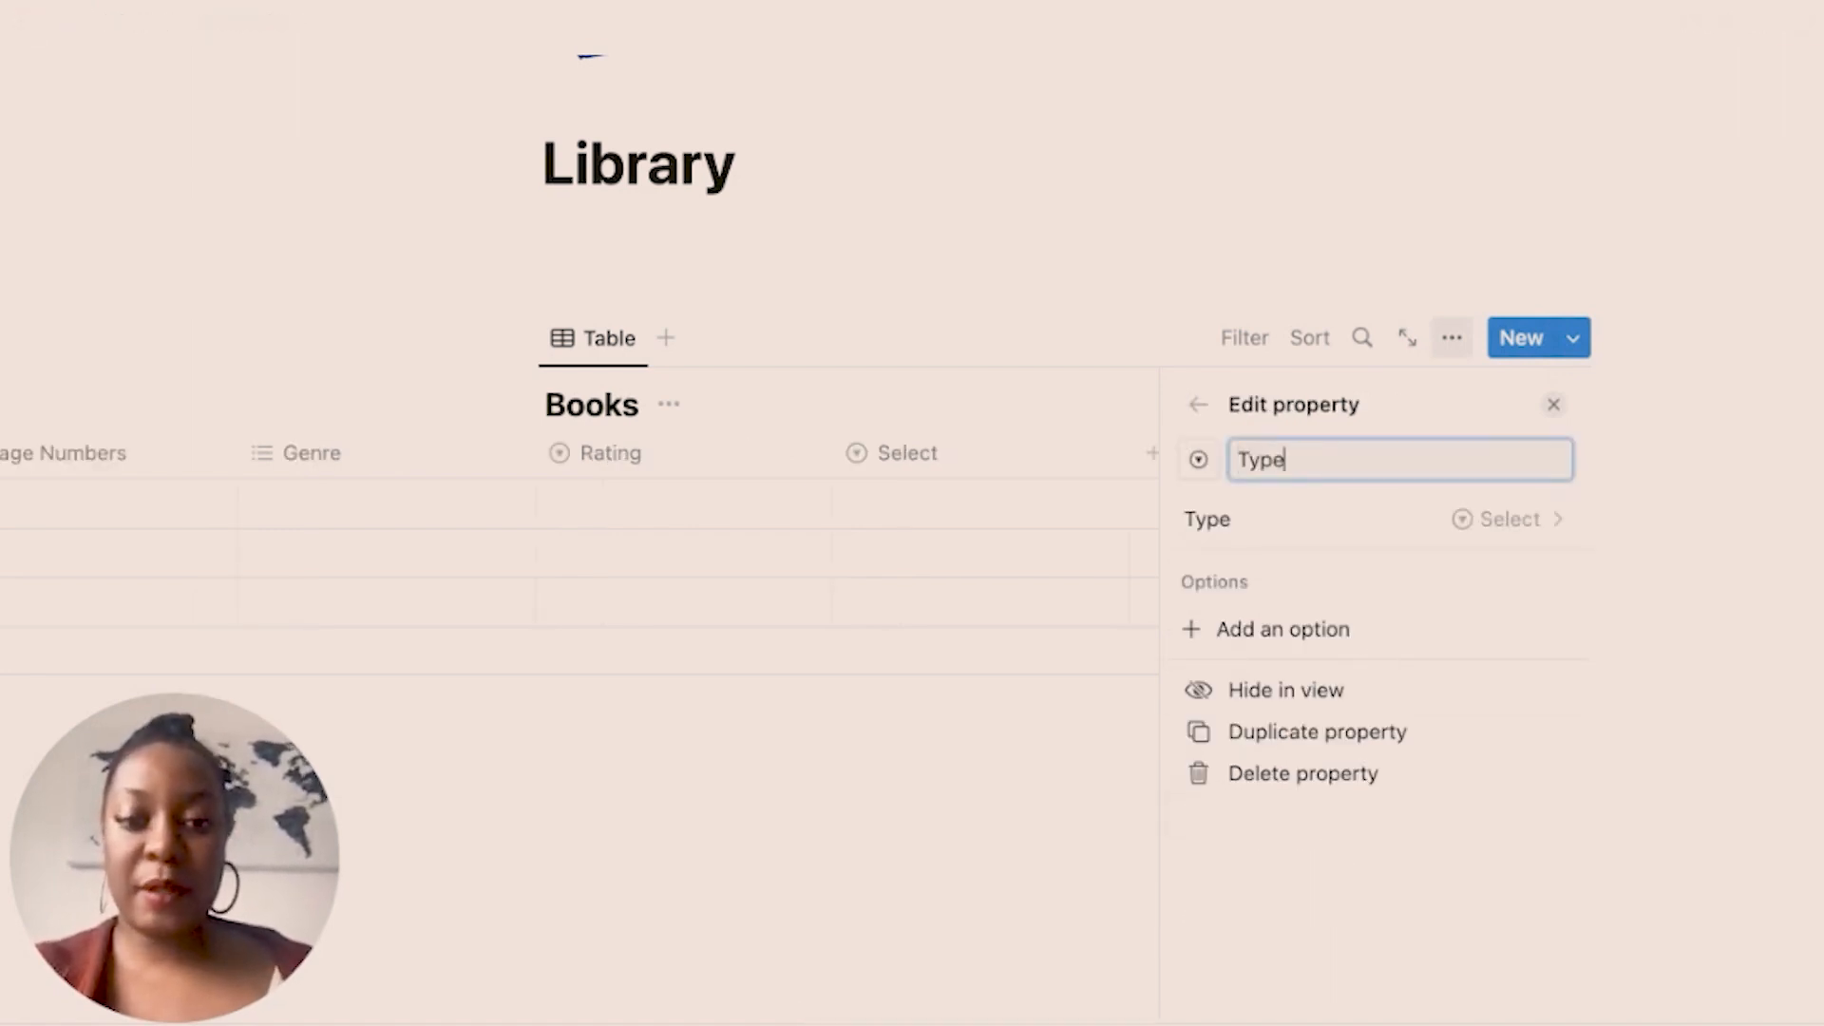
Give the Type property the options Physical, Kinda/E-Reader and Audio.
click(1368, 626)
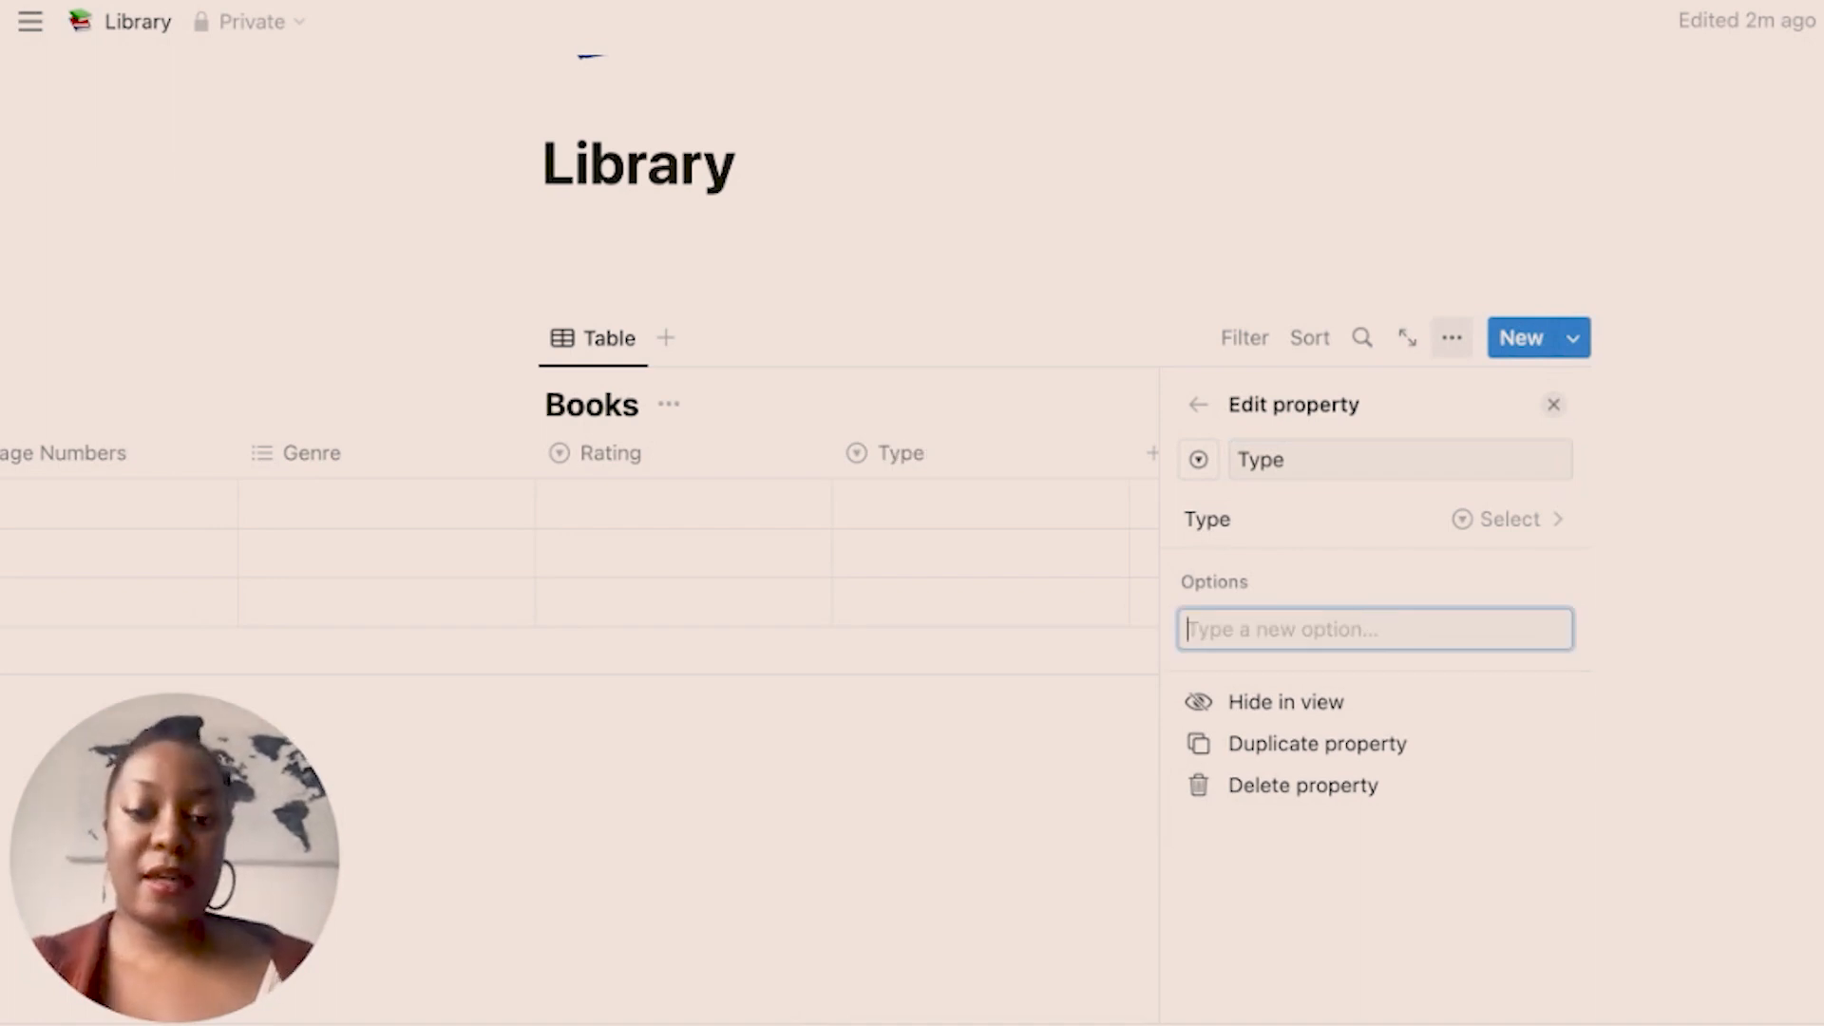
text(Physical)
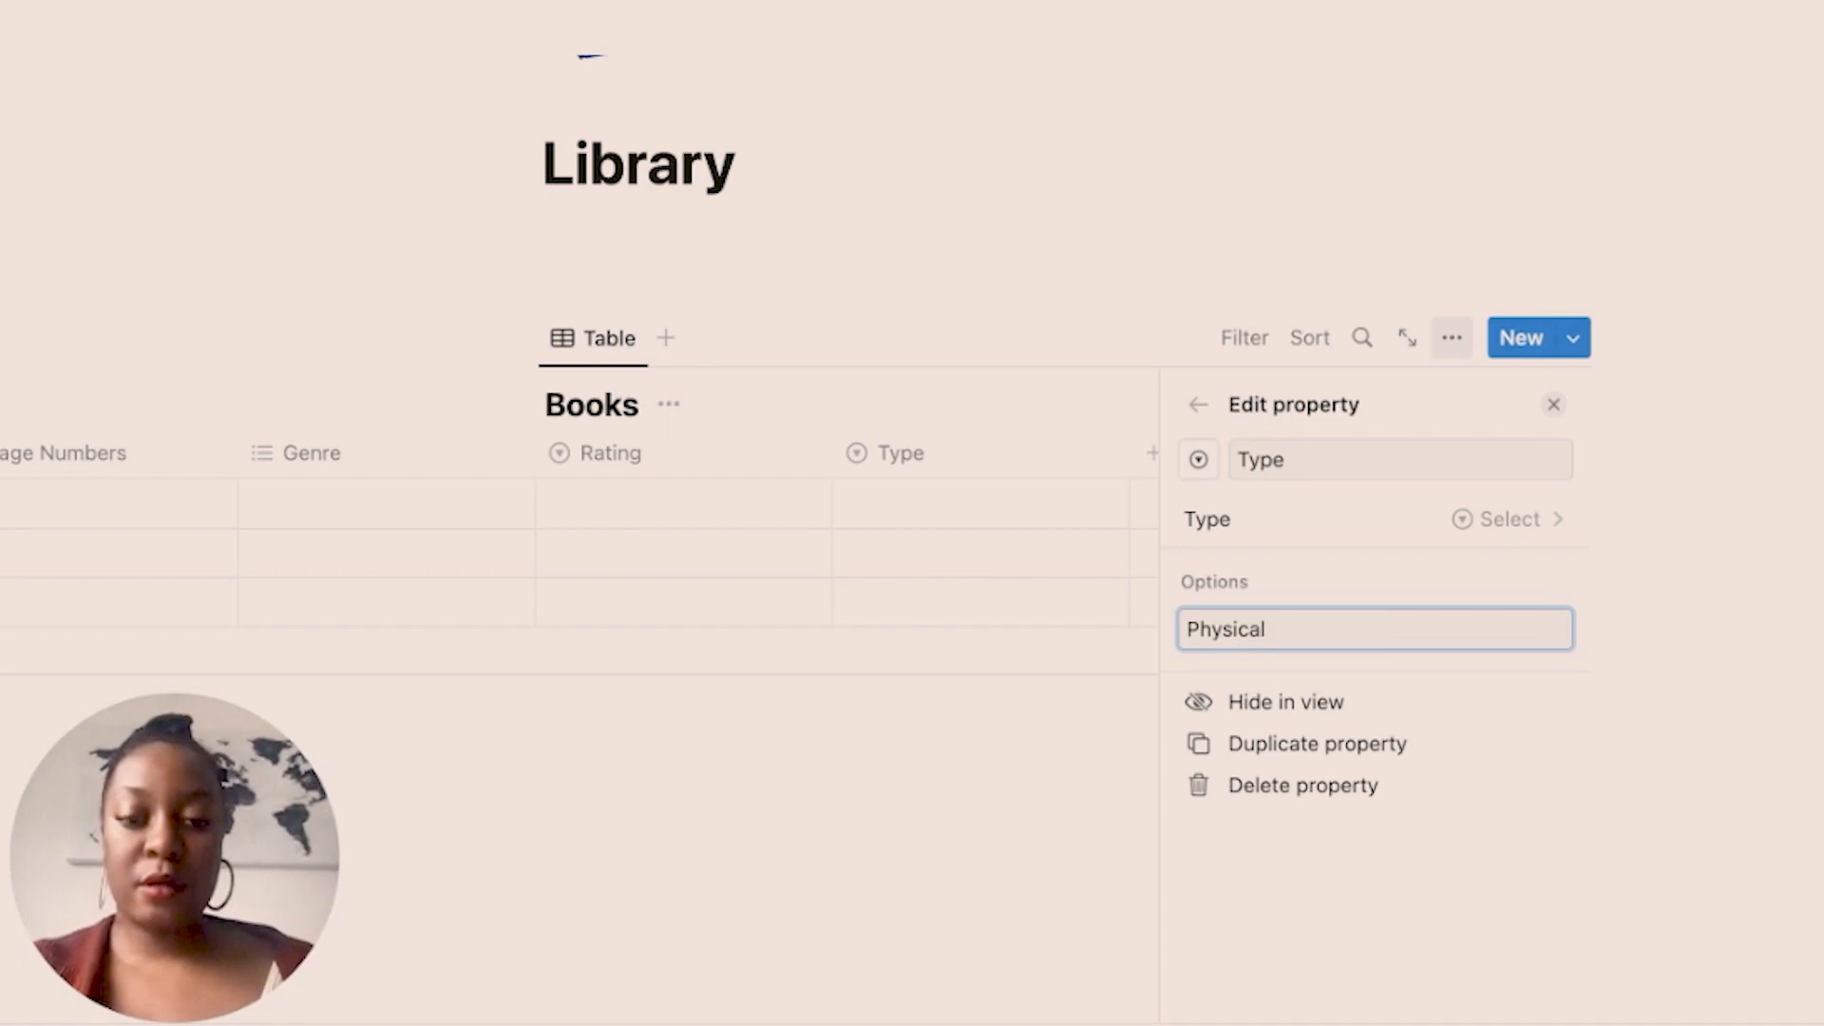
key(Return)
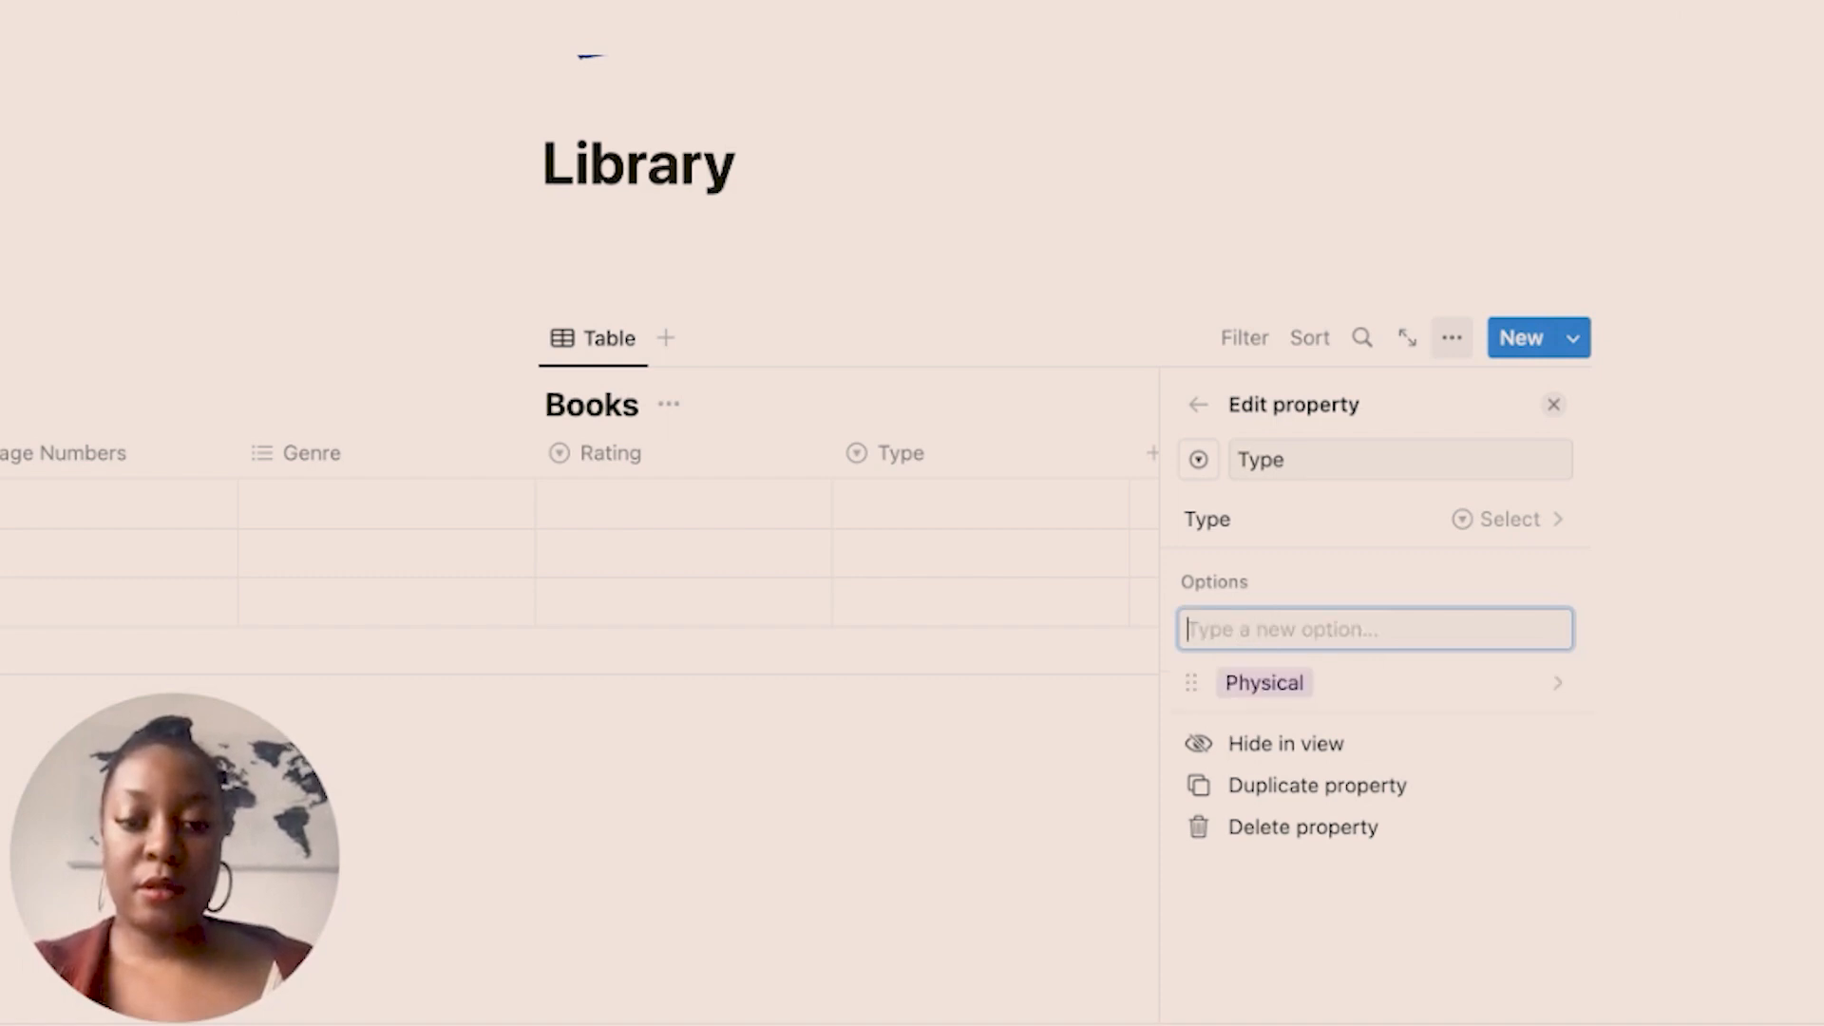
text(Kinda)
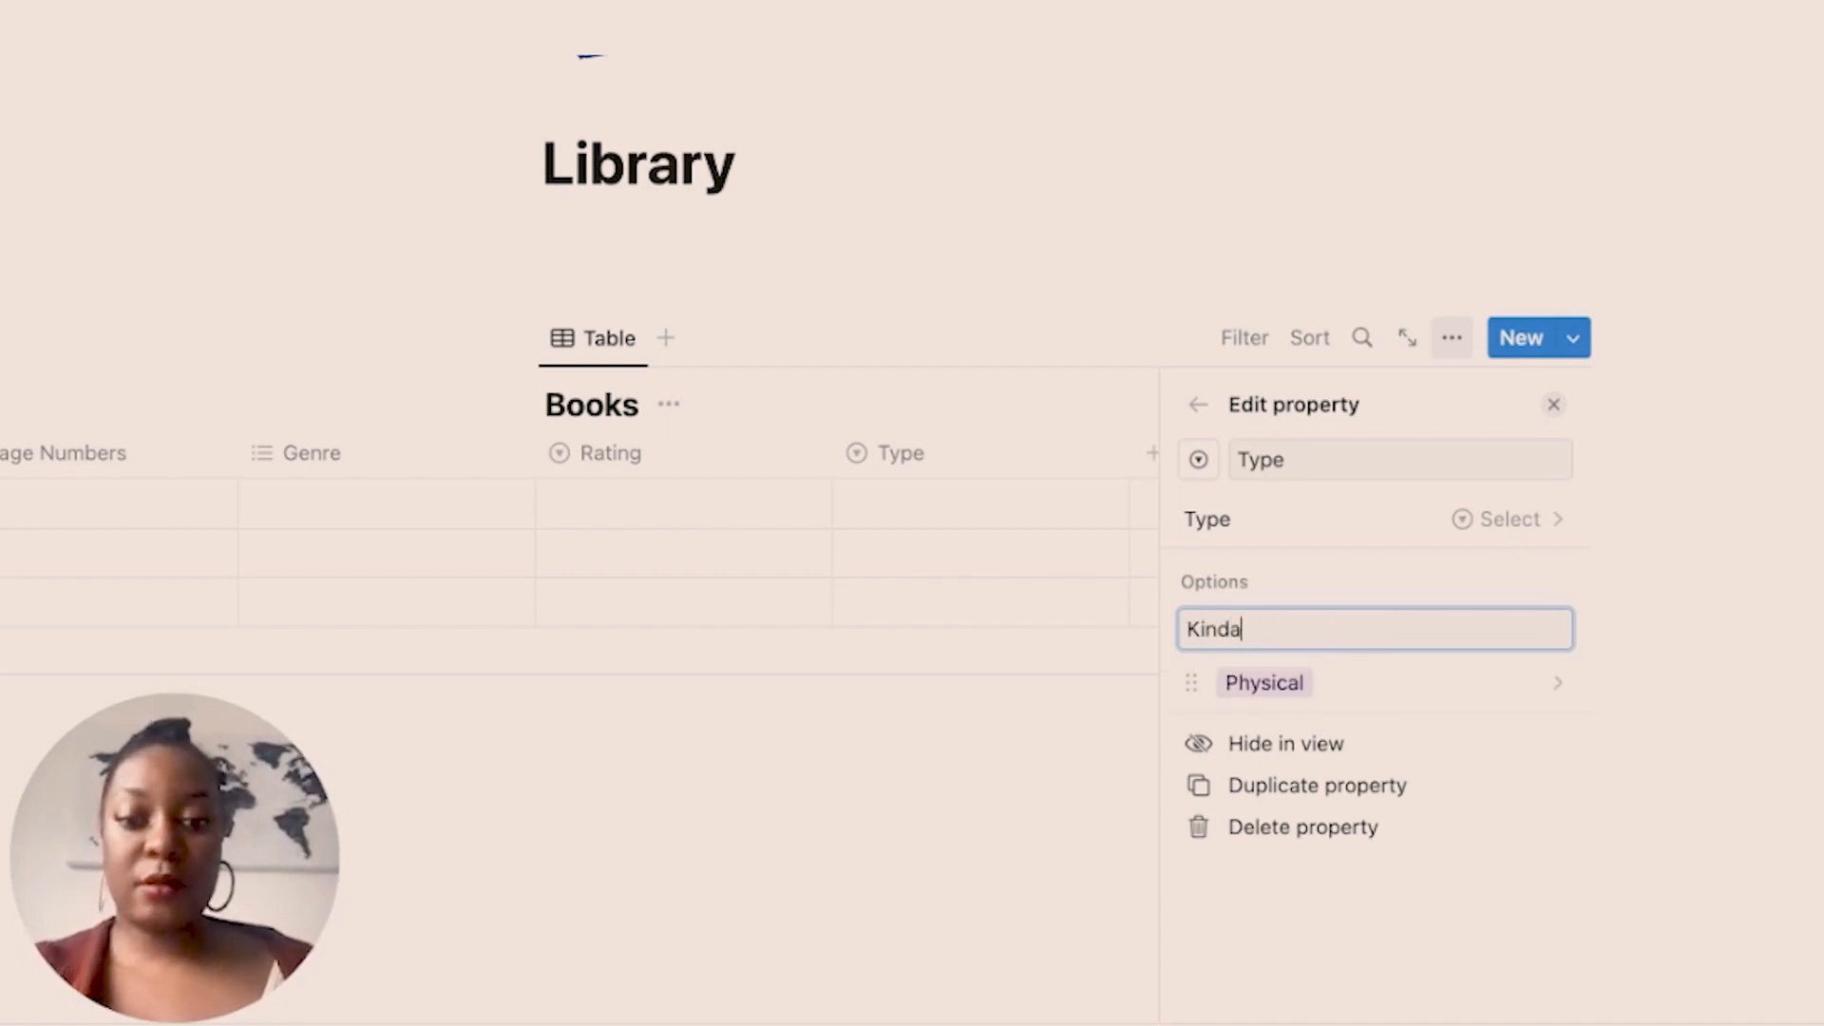
text(/E-Rea)
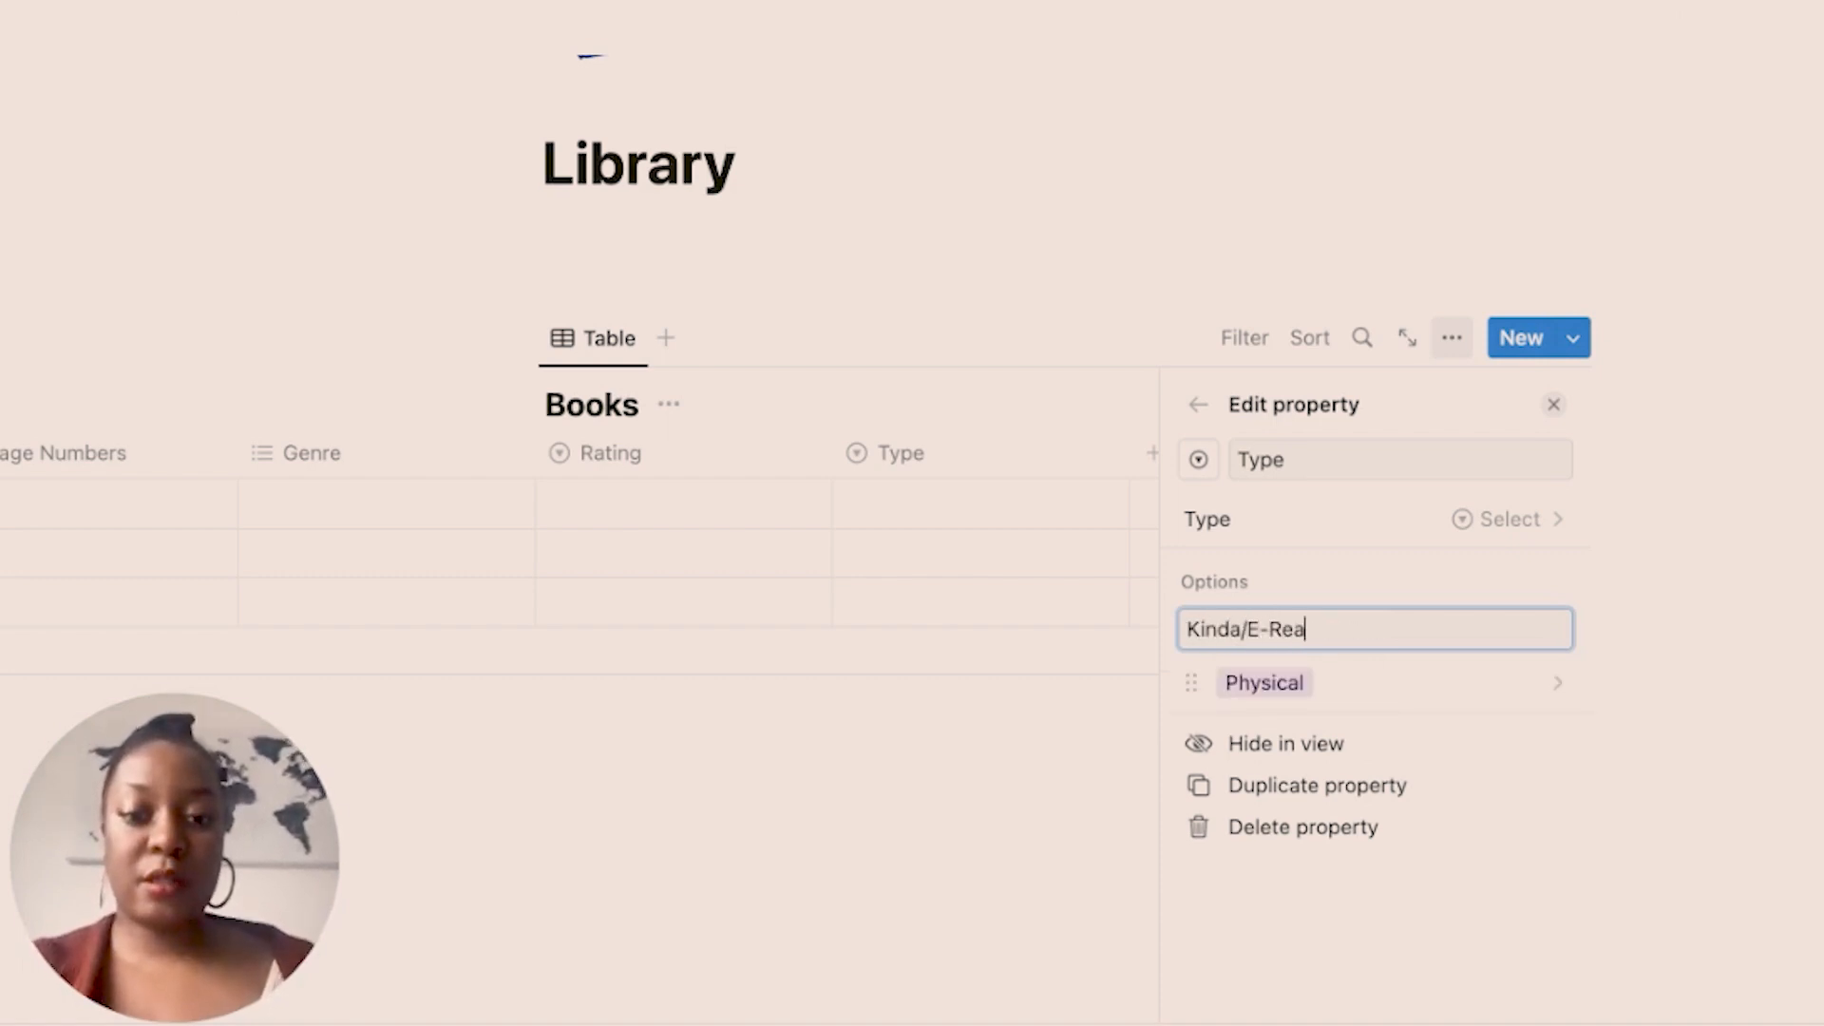
text(der)
key(Return)
text(A)
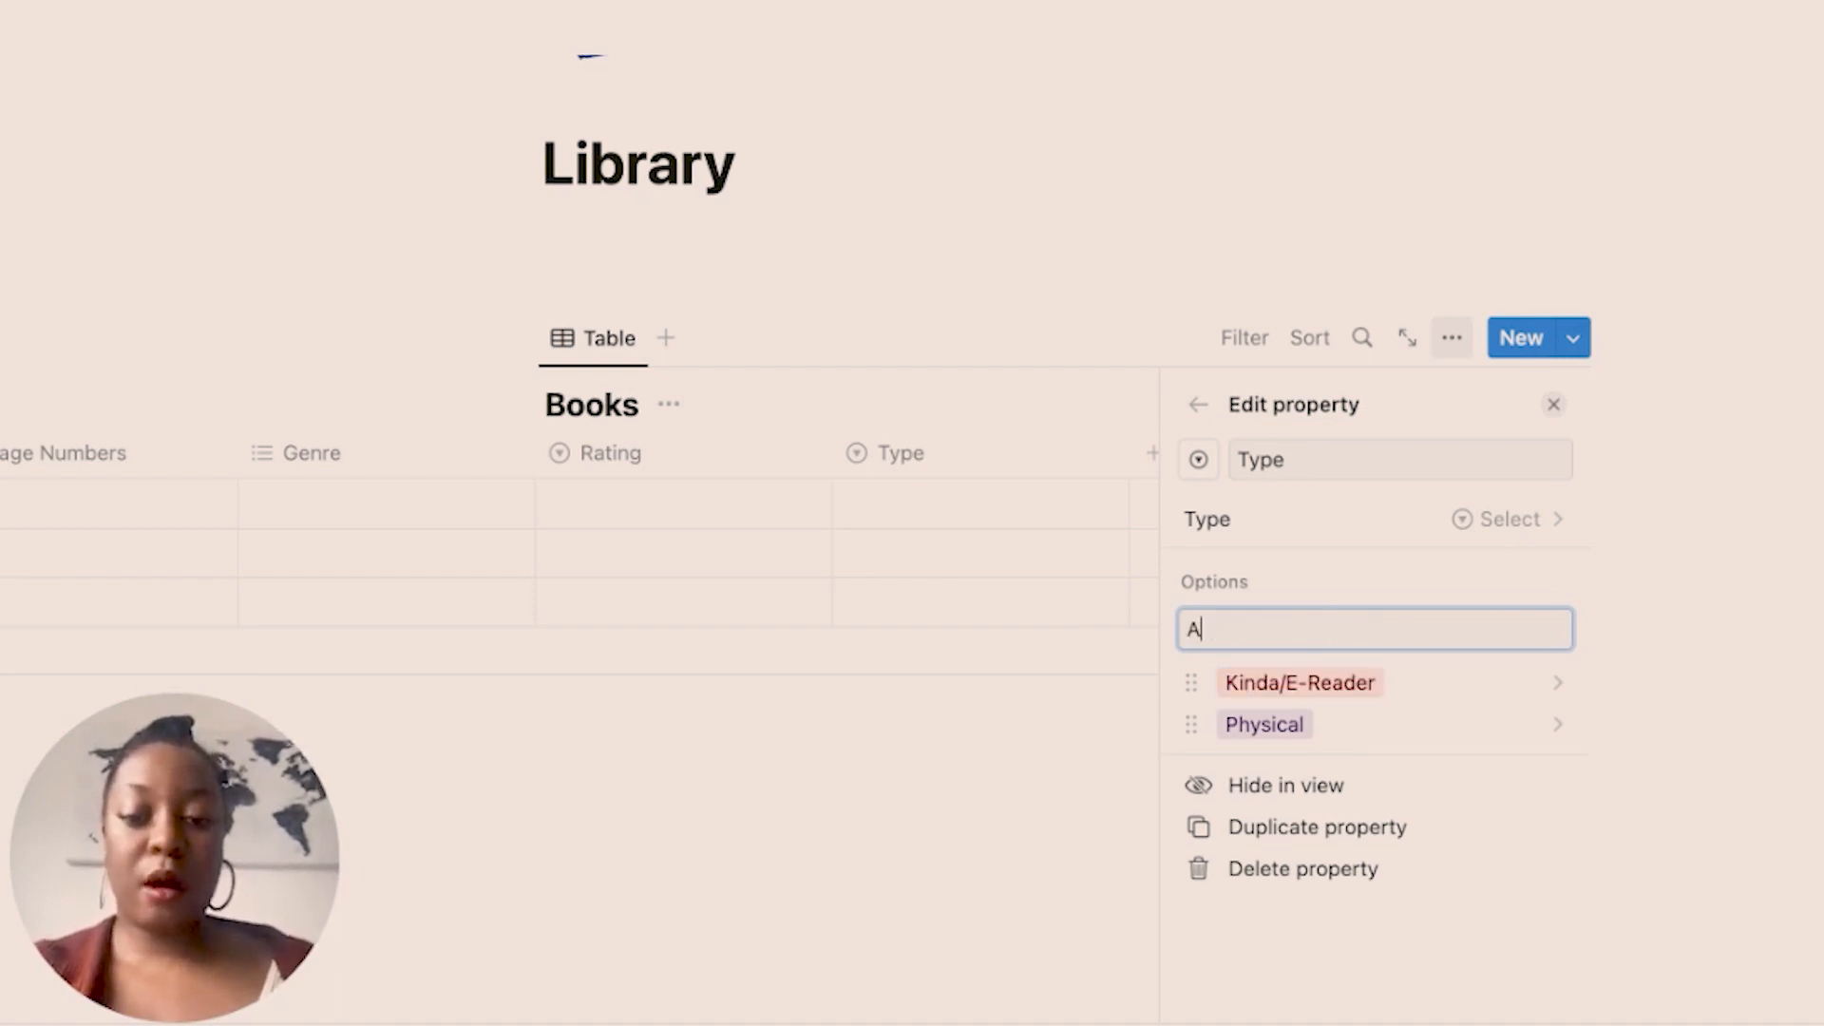
text(udio)
key(Return)
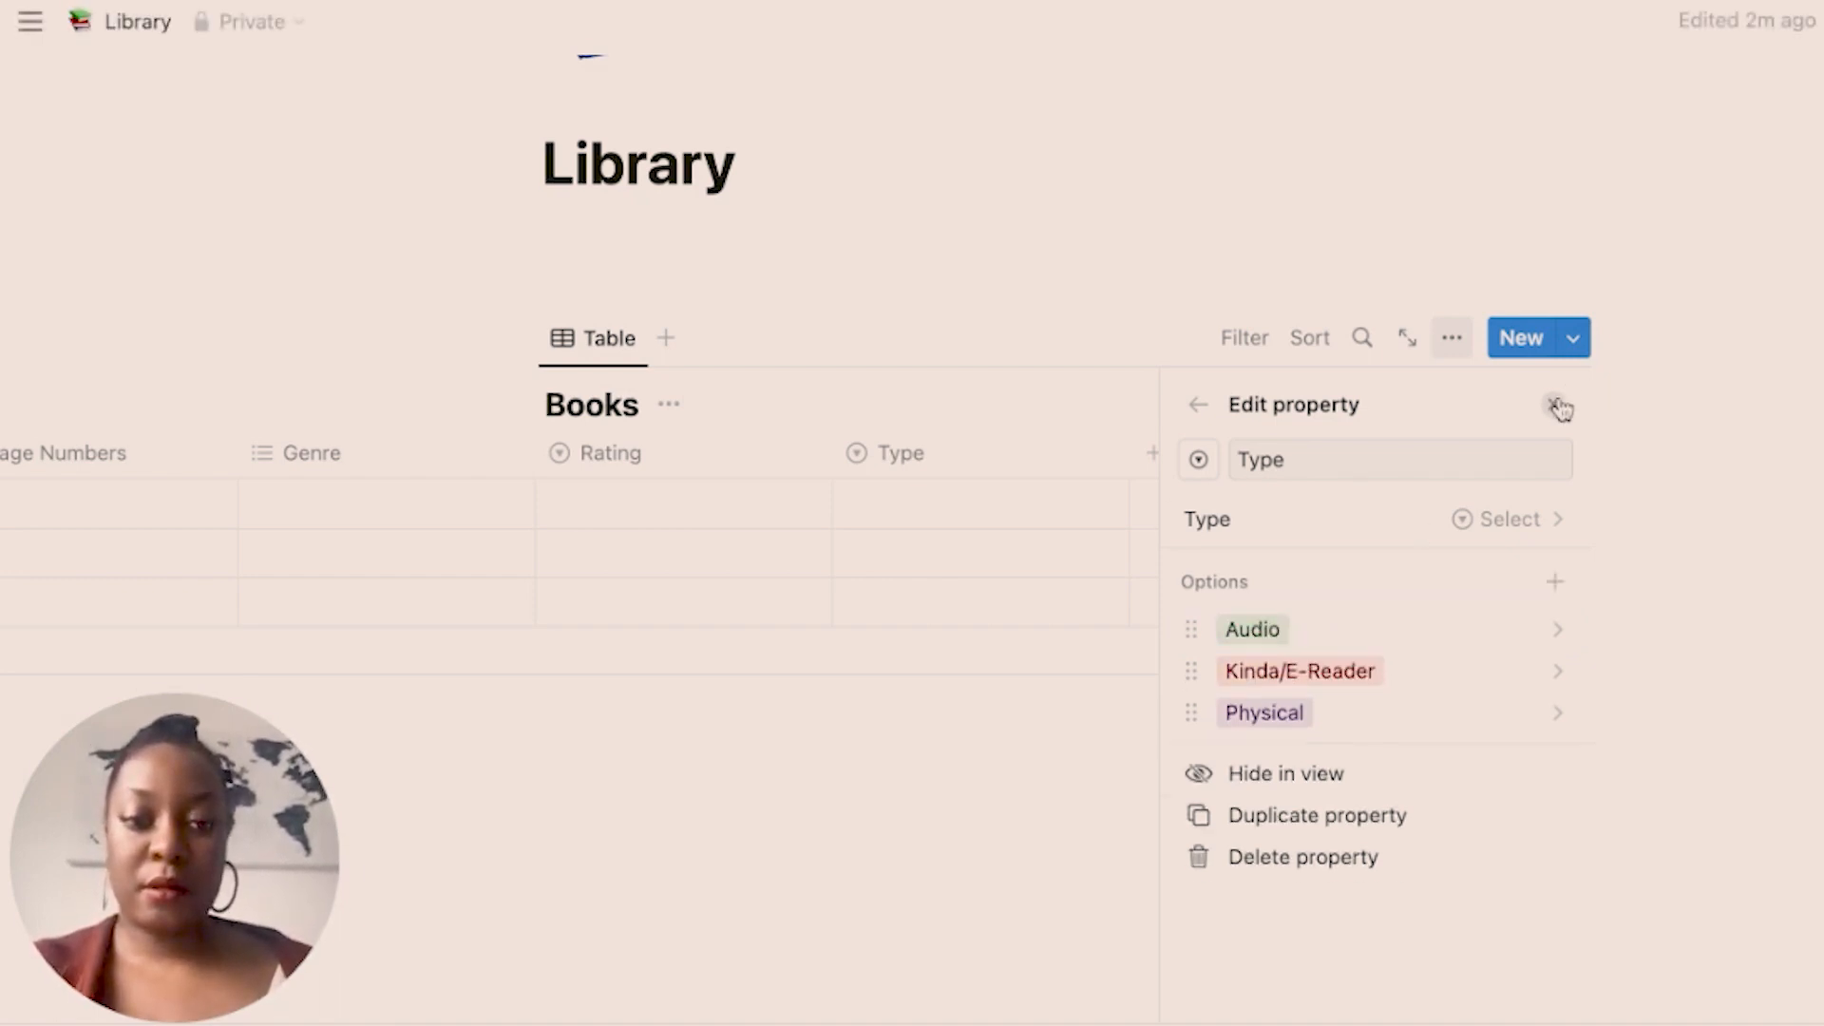
click(1553, 404)
Add a Files & media property named Book Cover to the Books database.
scroll(1131, 619, right, 8)
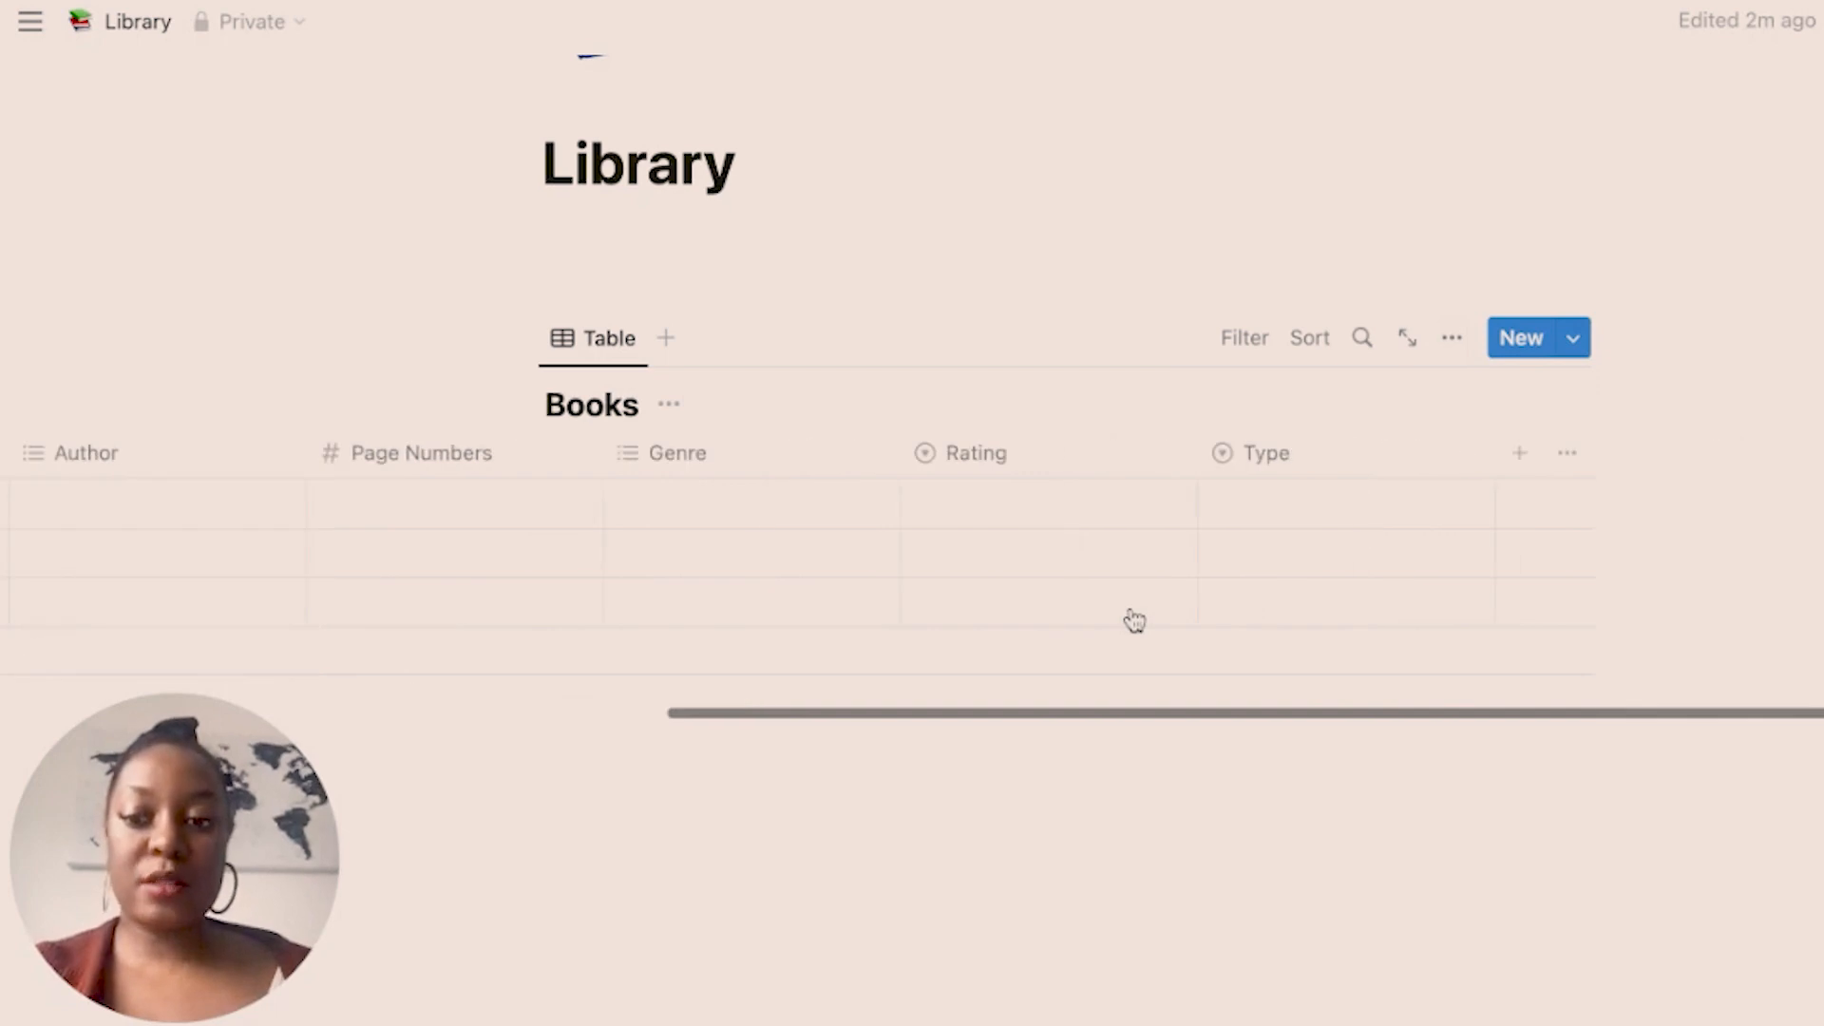
click(1519, 458)
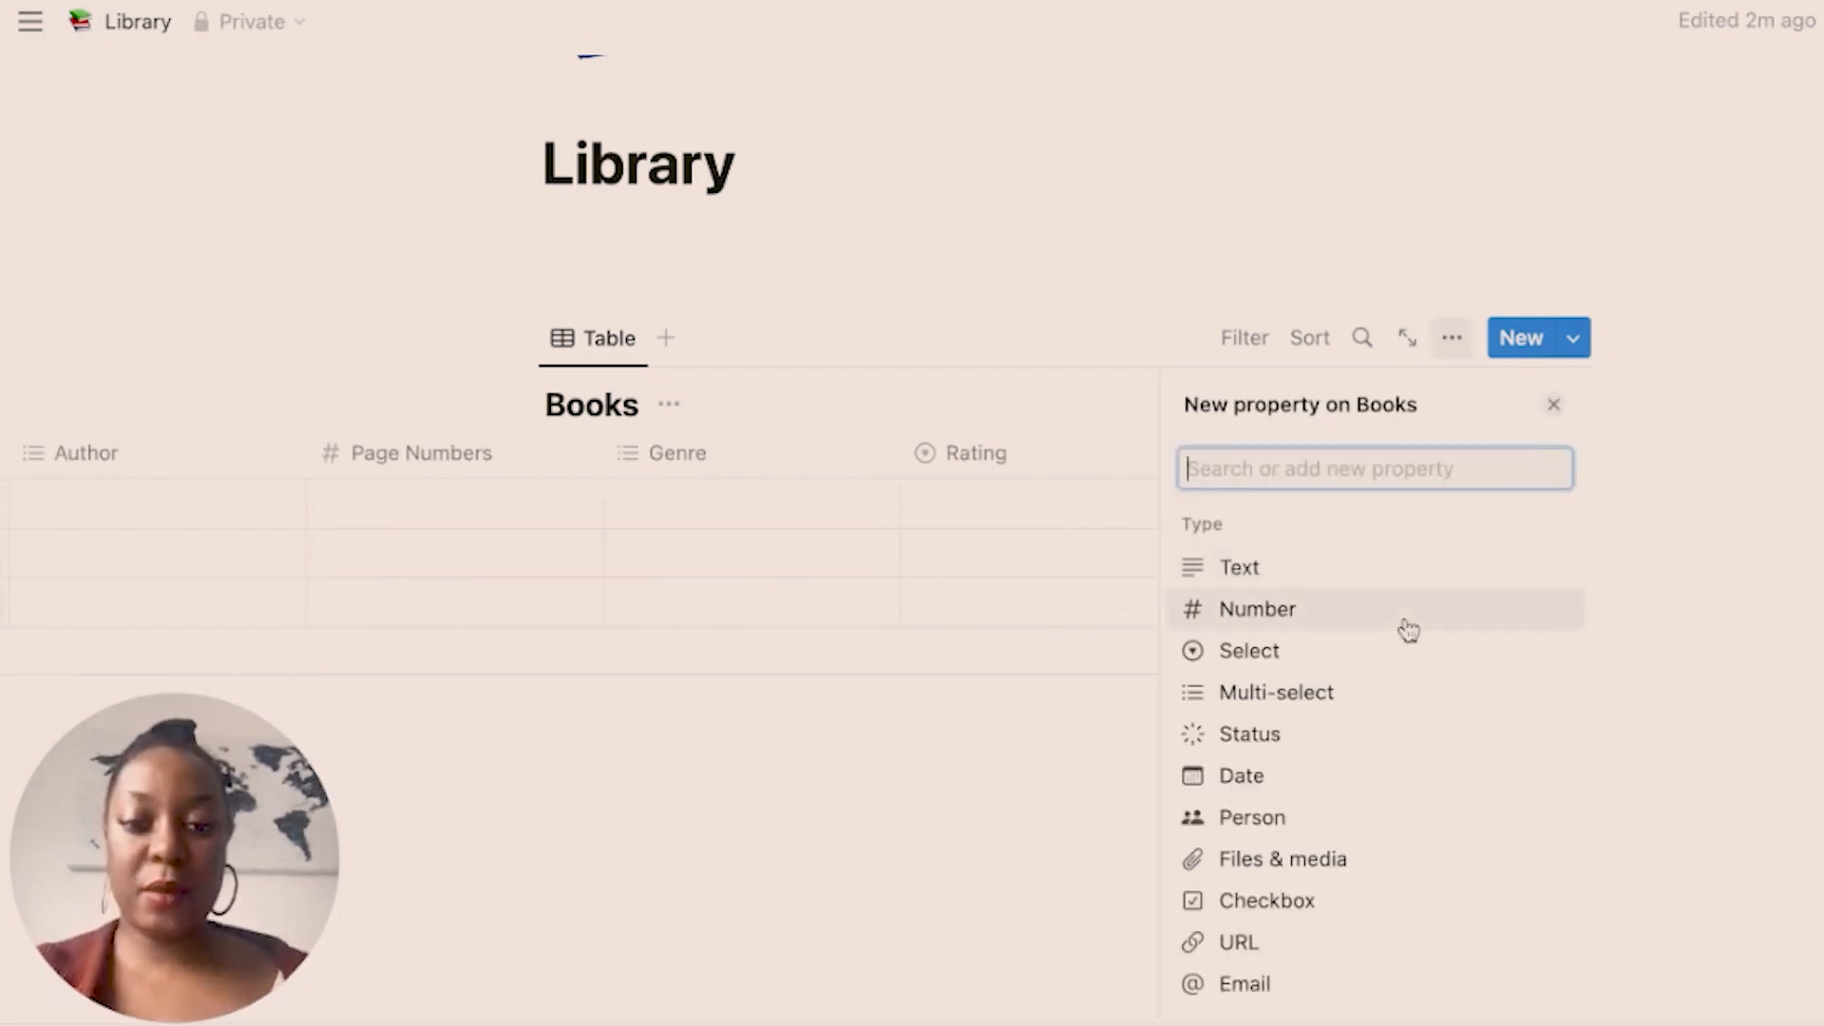
click(1310, 860)
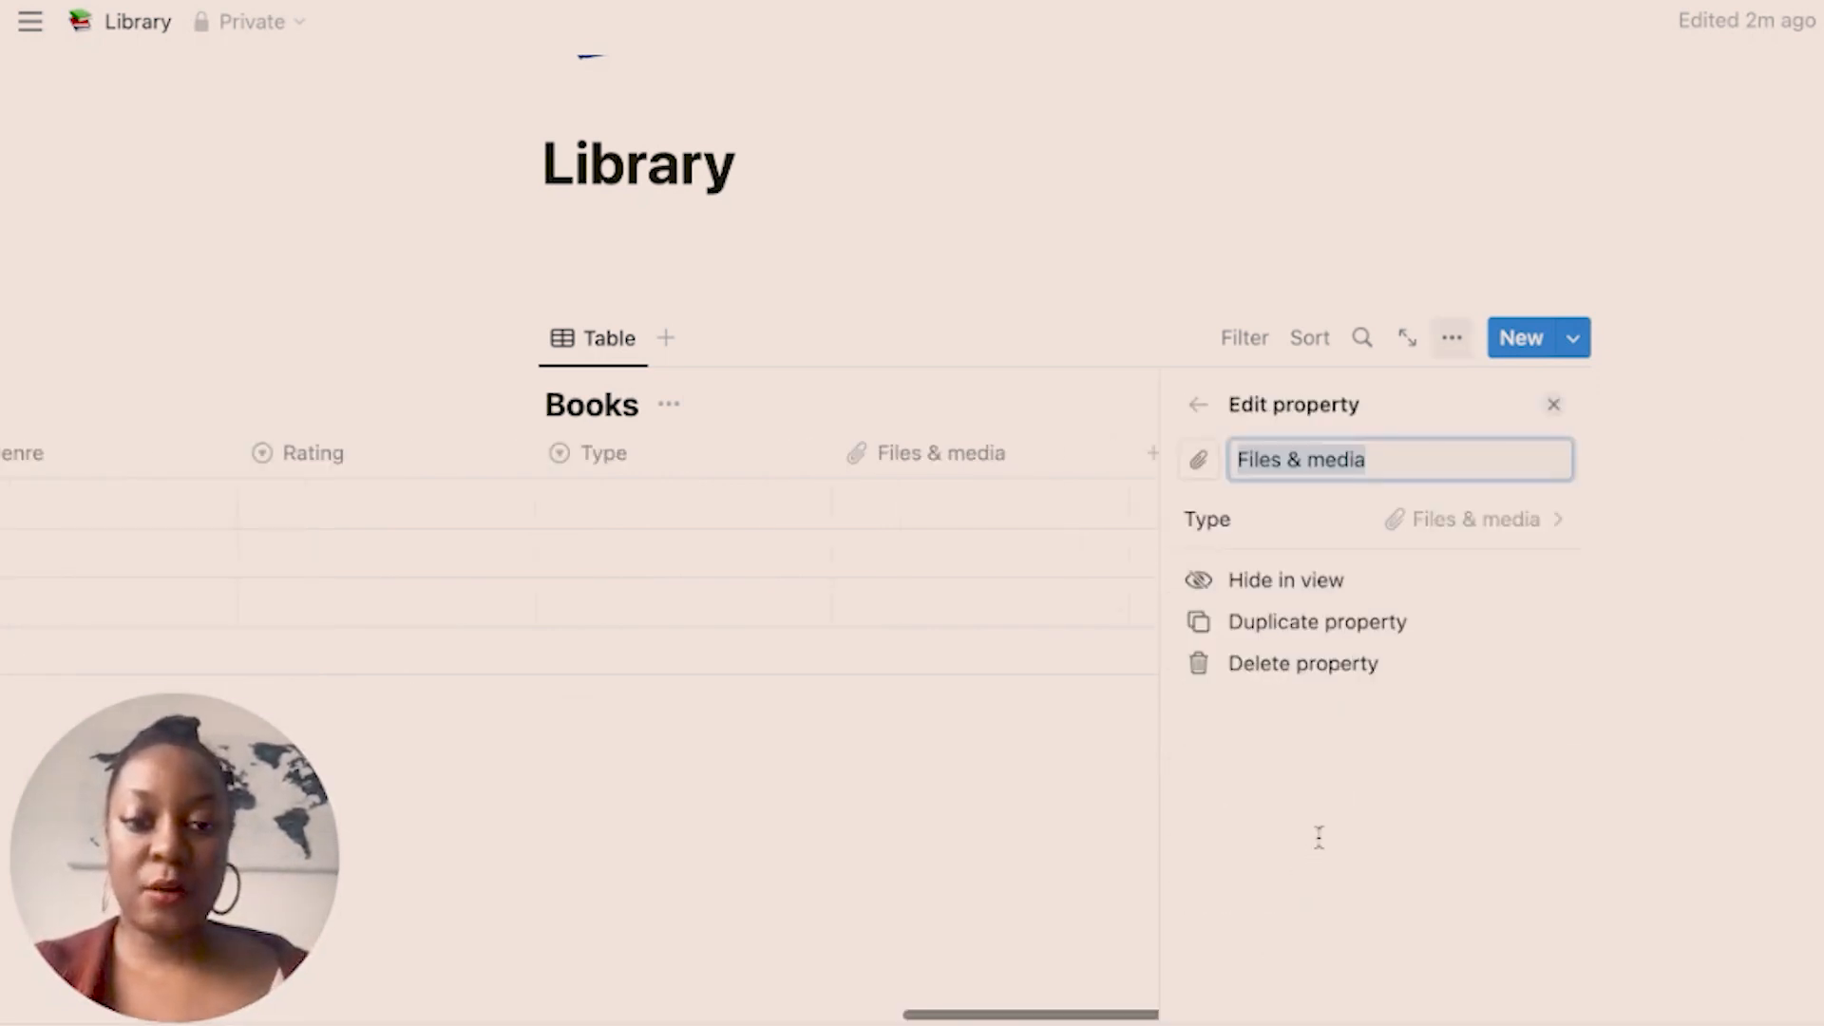
text(Boo)
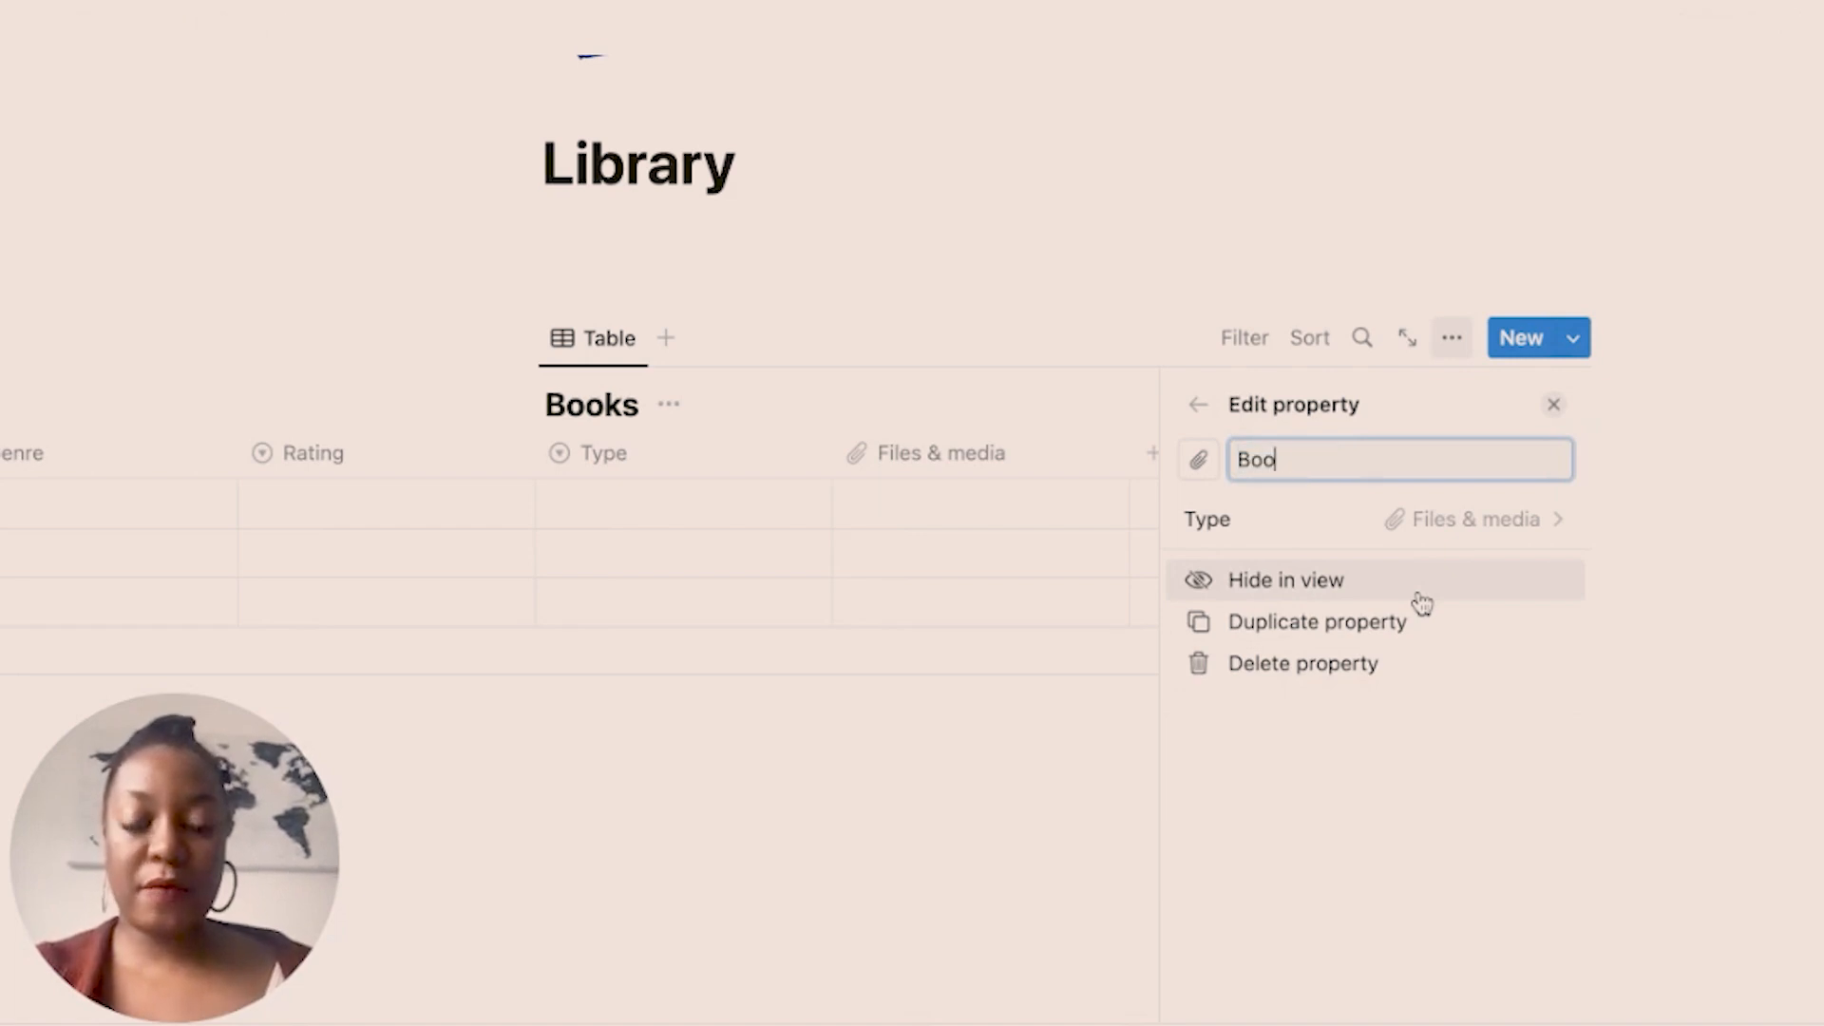
text(k Cover)
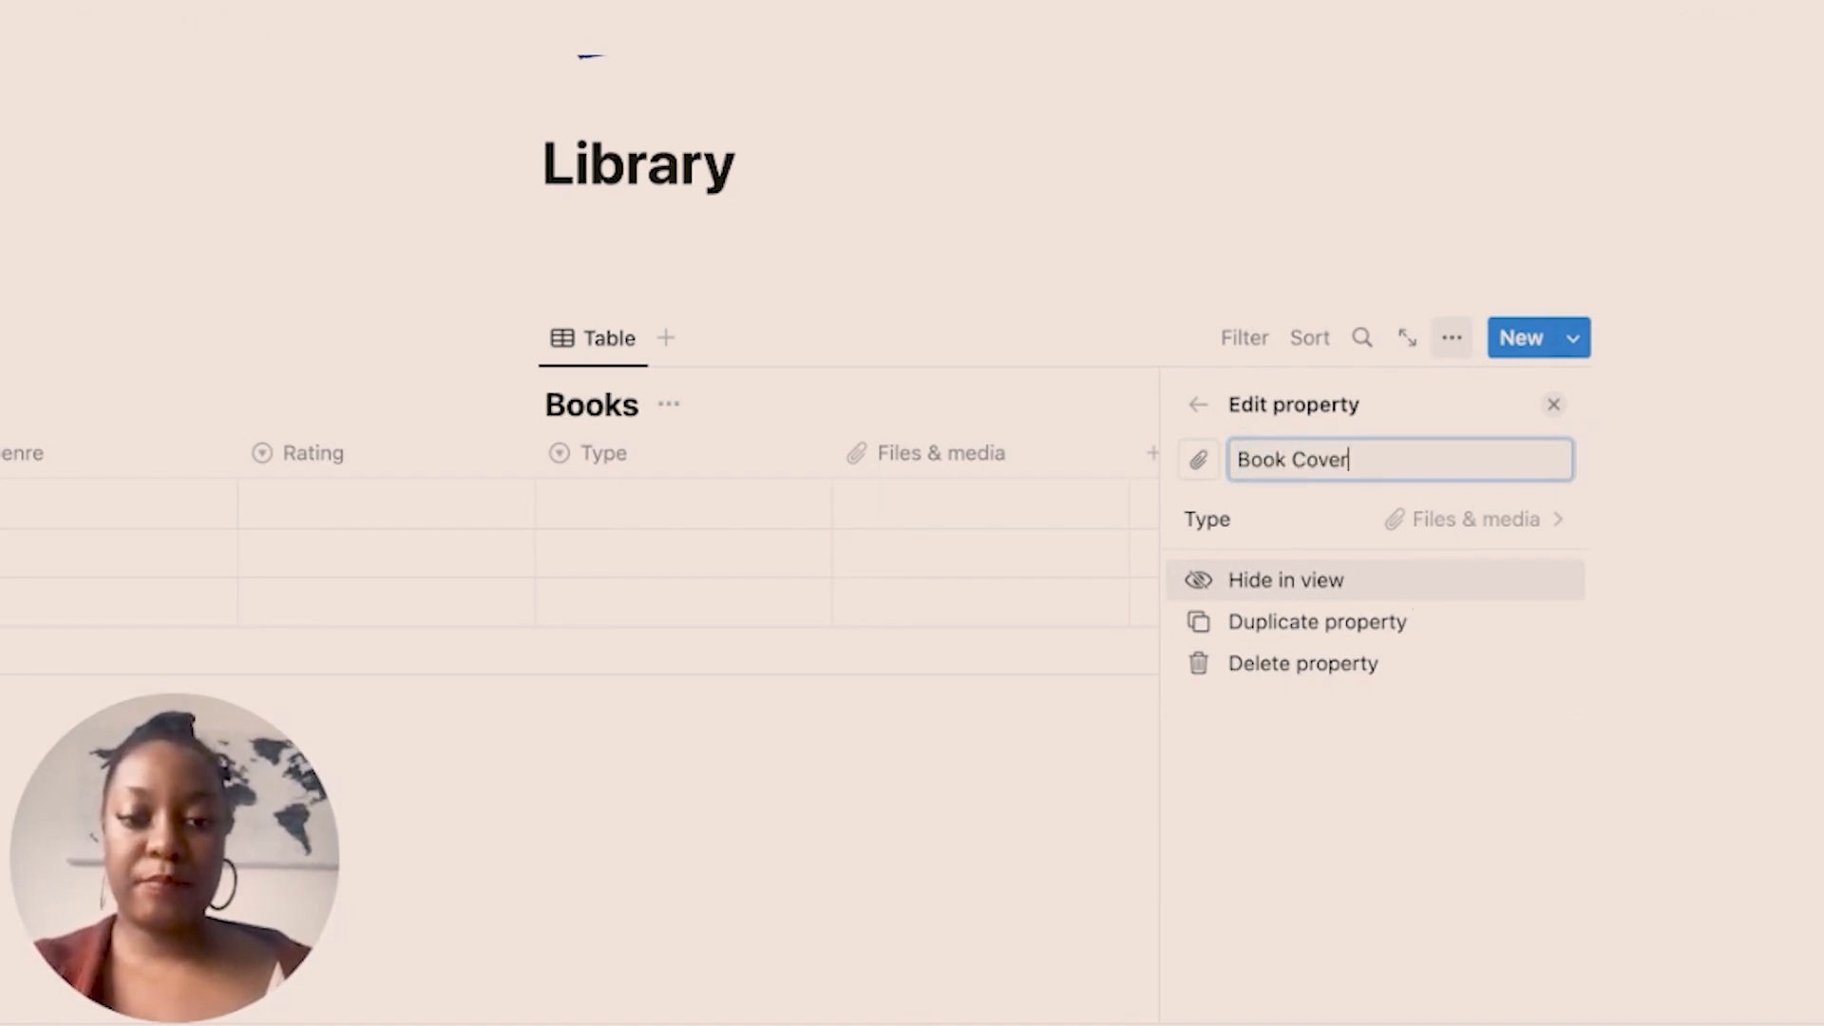
click(1202, 409)
Add a Status property to the Books database and rename its Not started option To Be Read.
scroll(973, 643, left, 4)
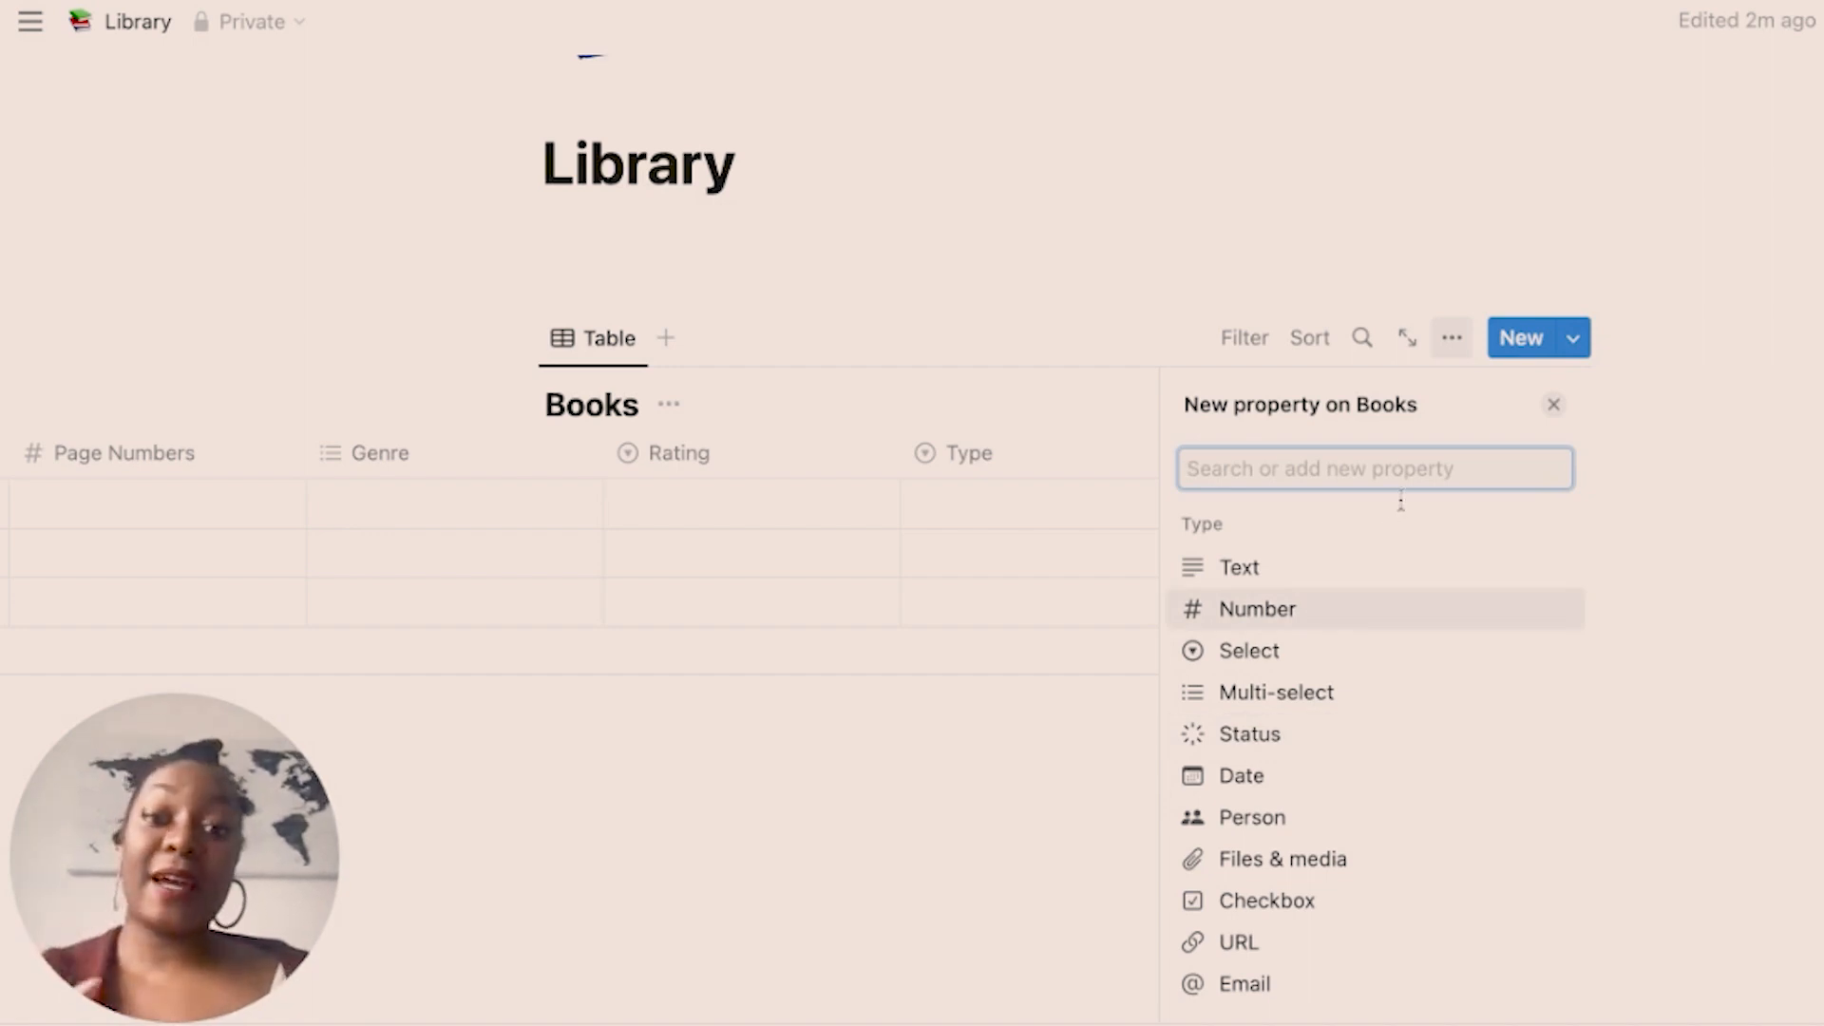
click(1347, 741)
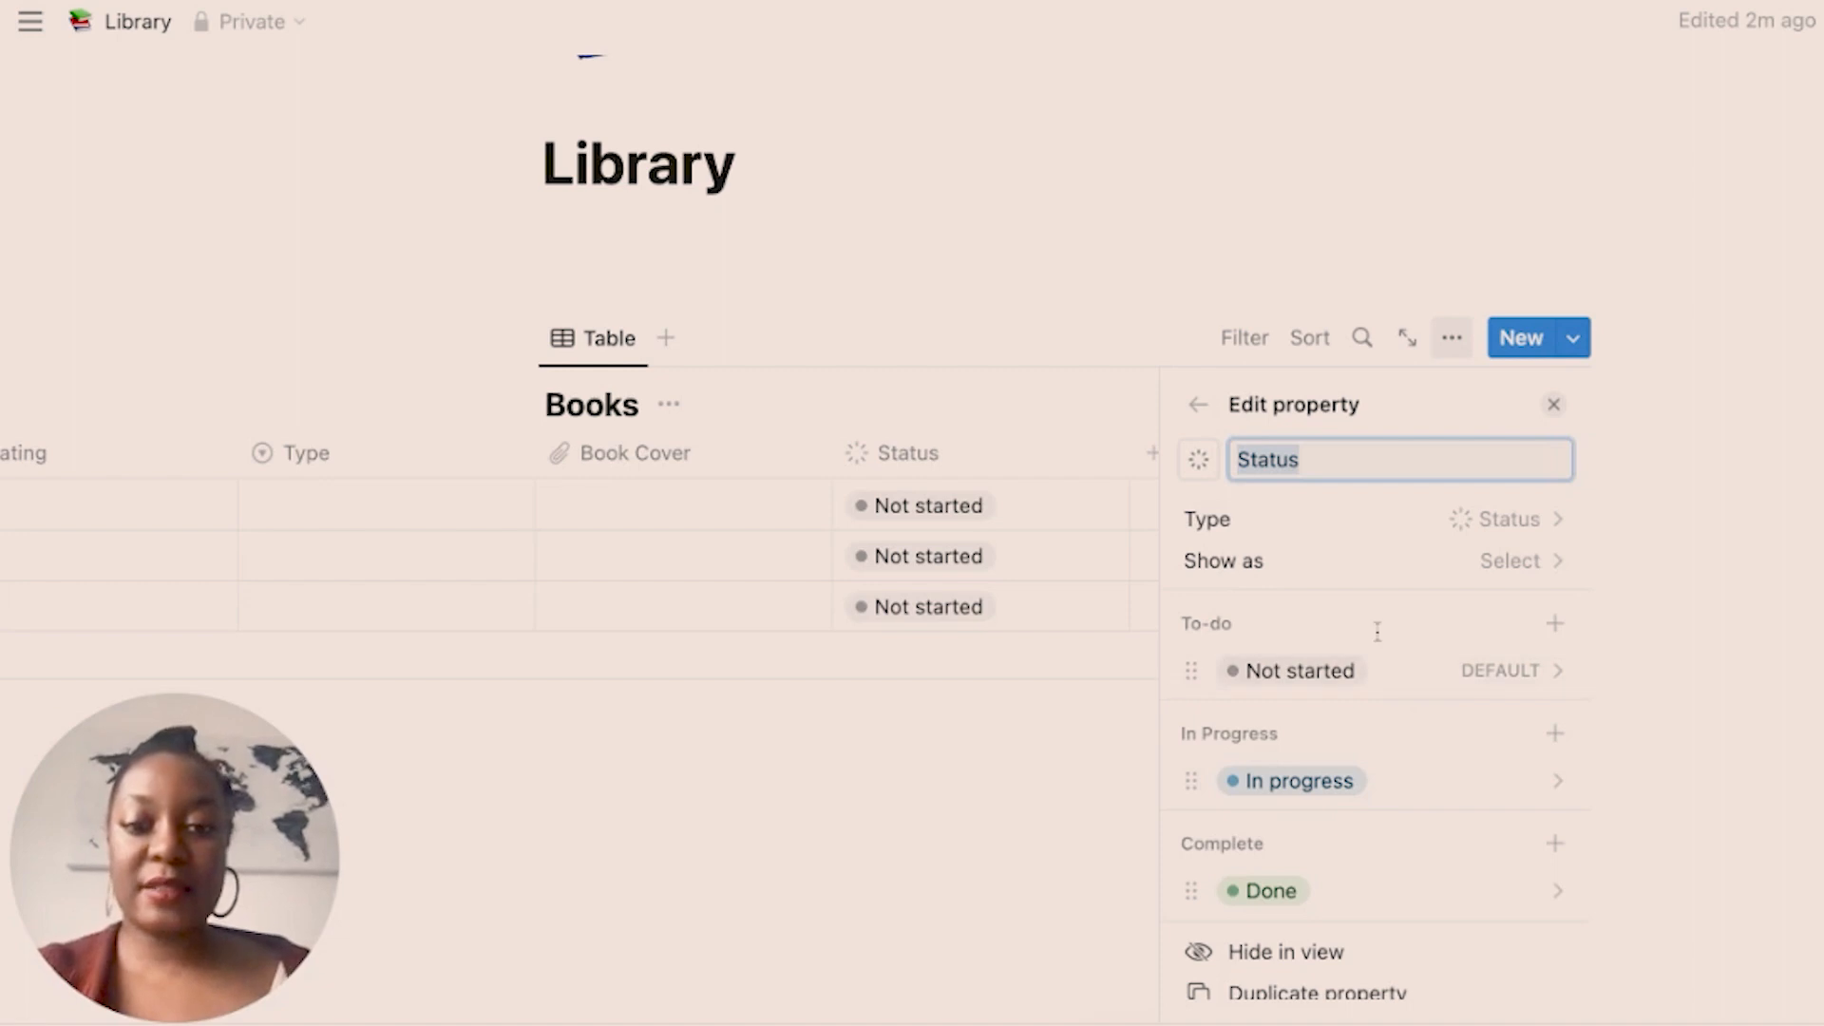
click(1320, 682)
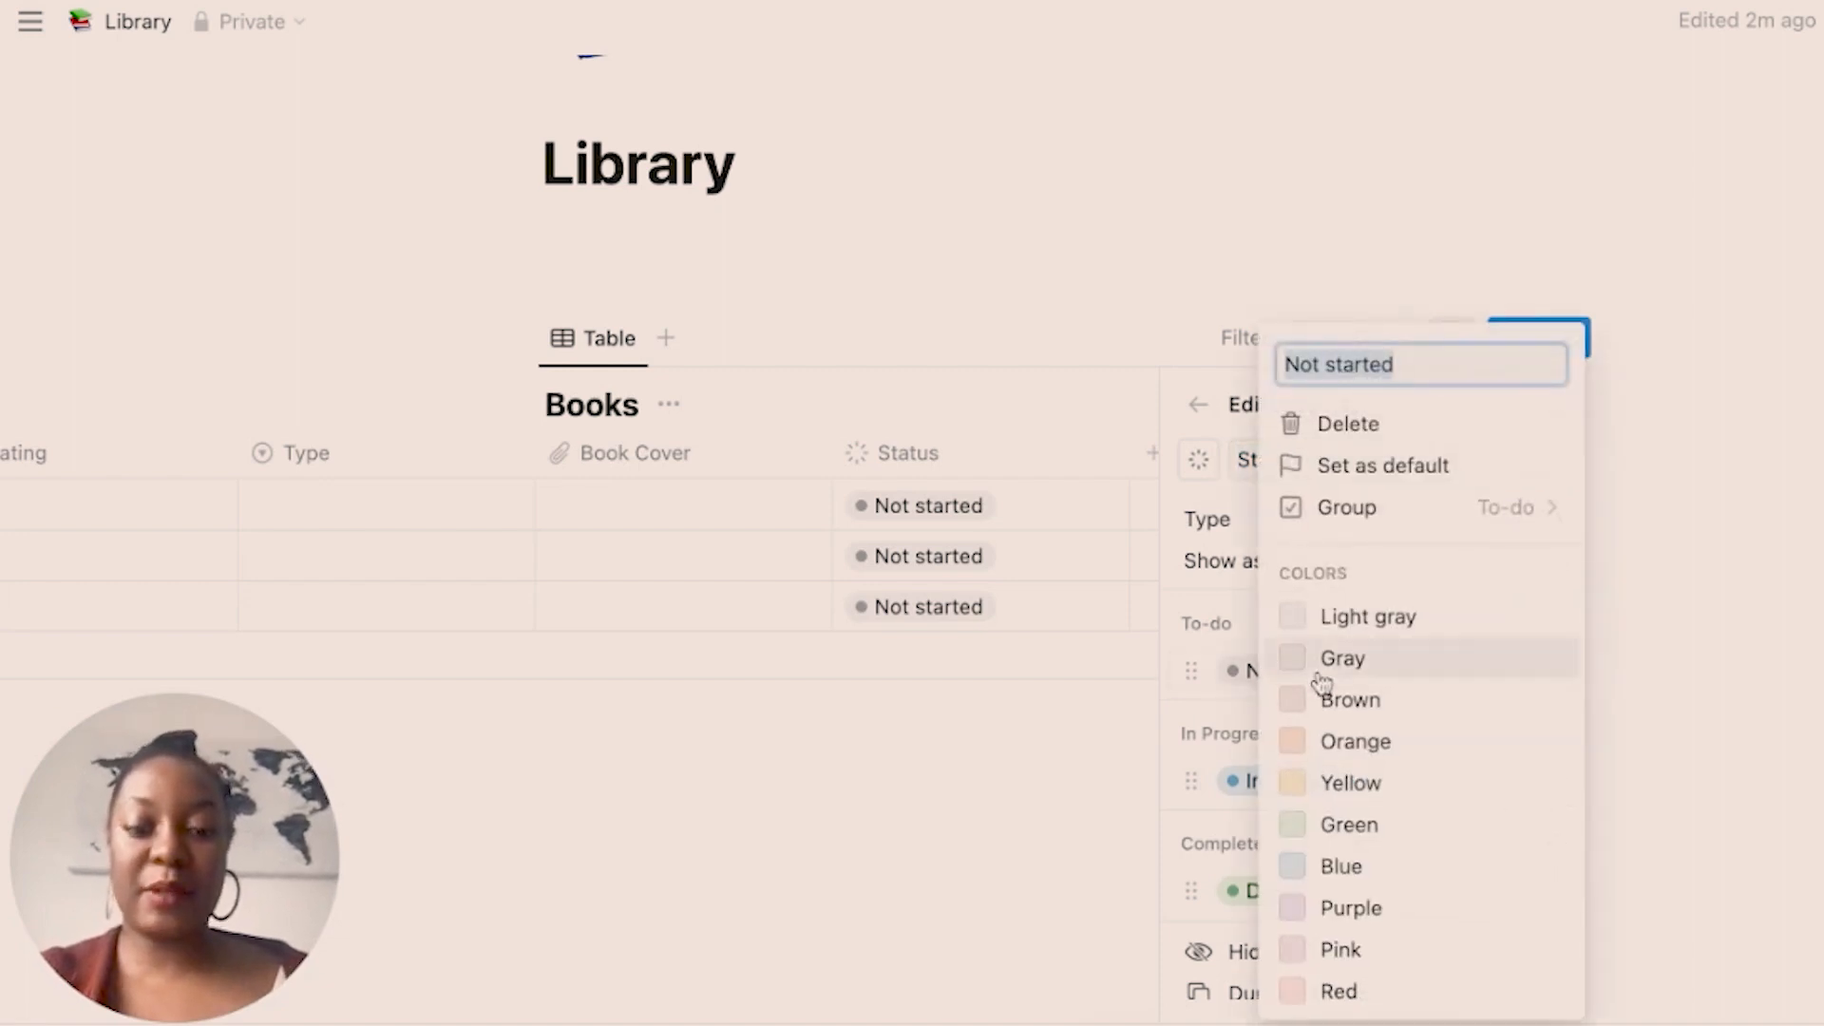
text(To Be Read)
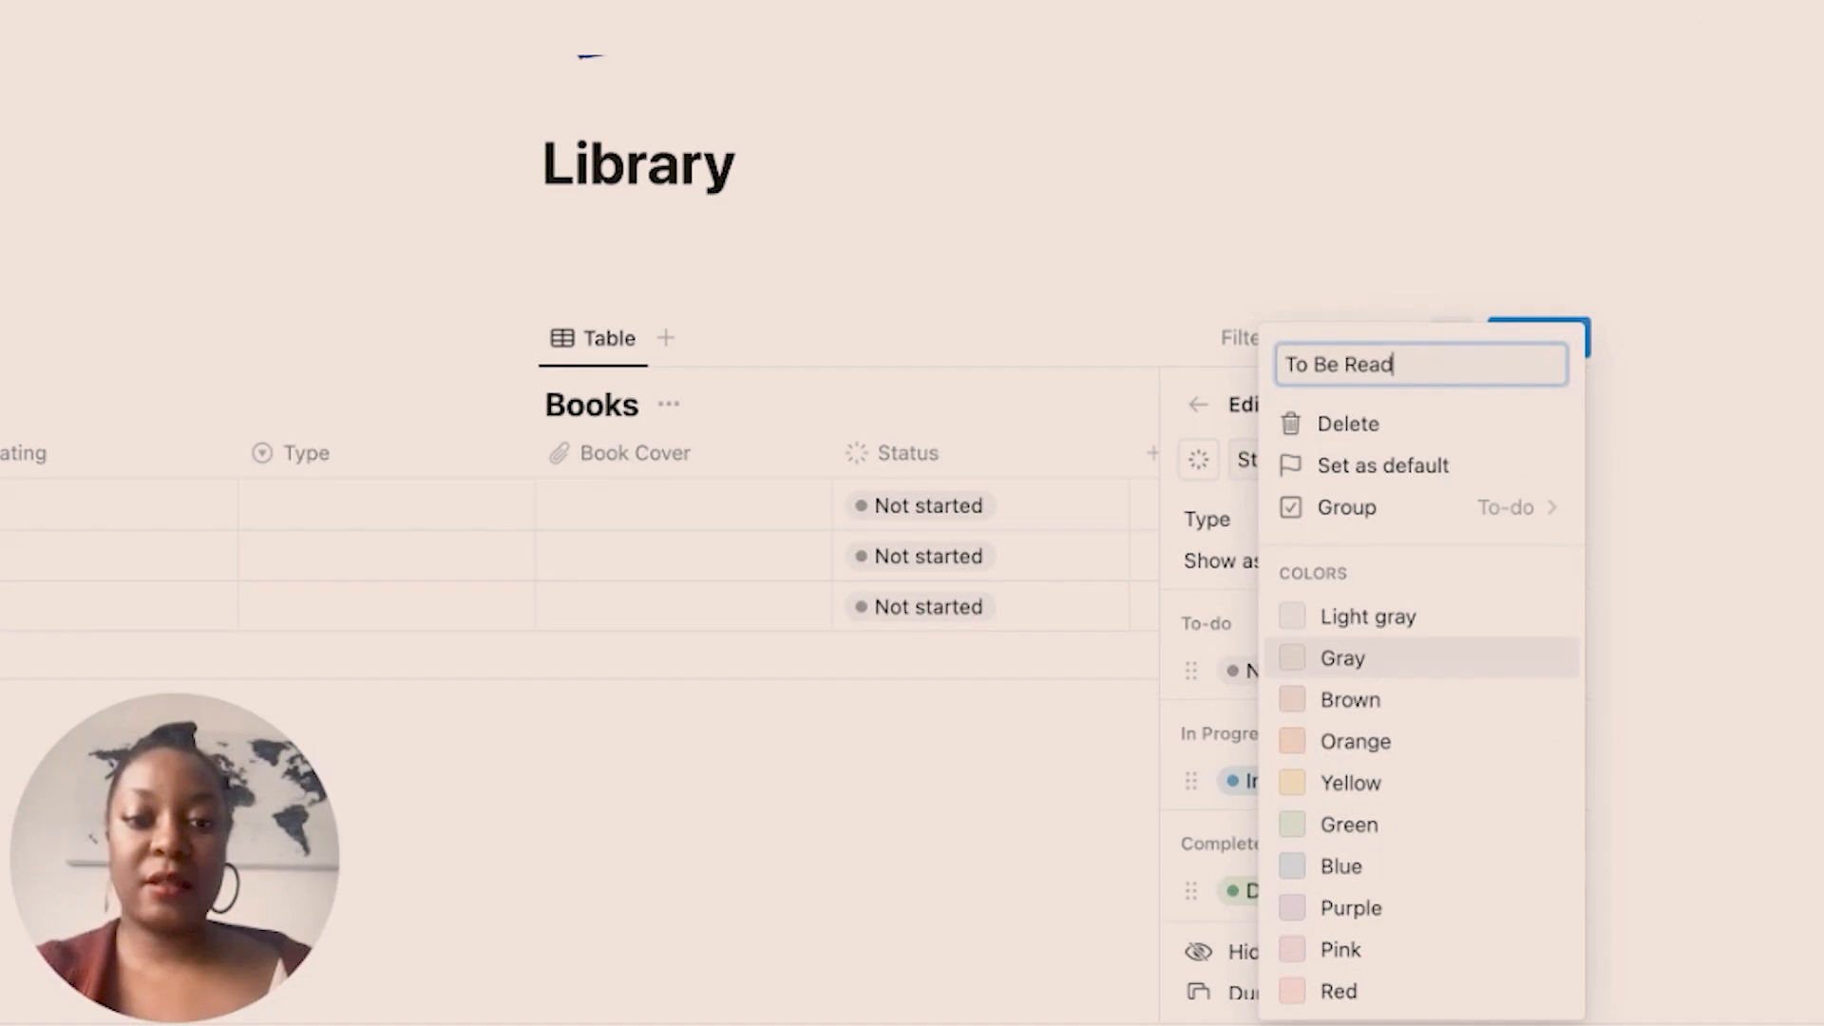
key(Escape)
Rename the Status property's In progress option Currently Reading and its Done option Finished.
click(1306, 781)
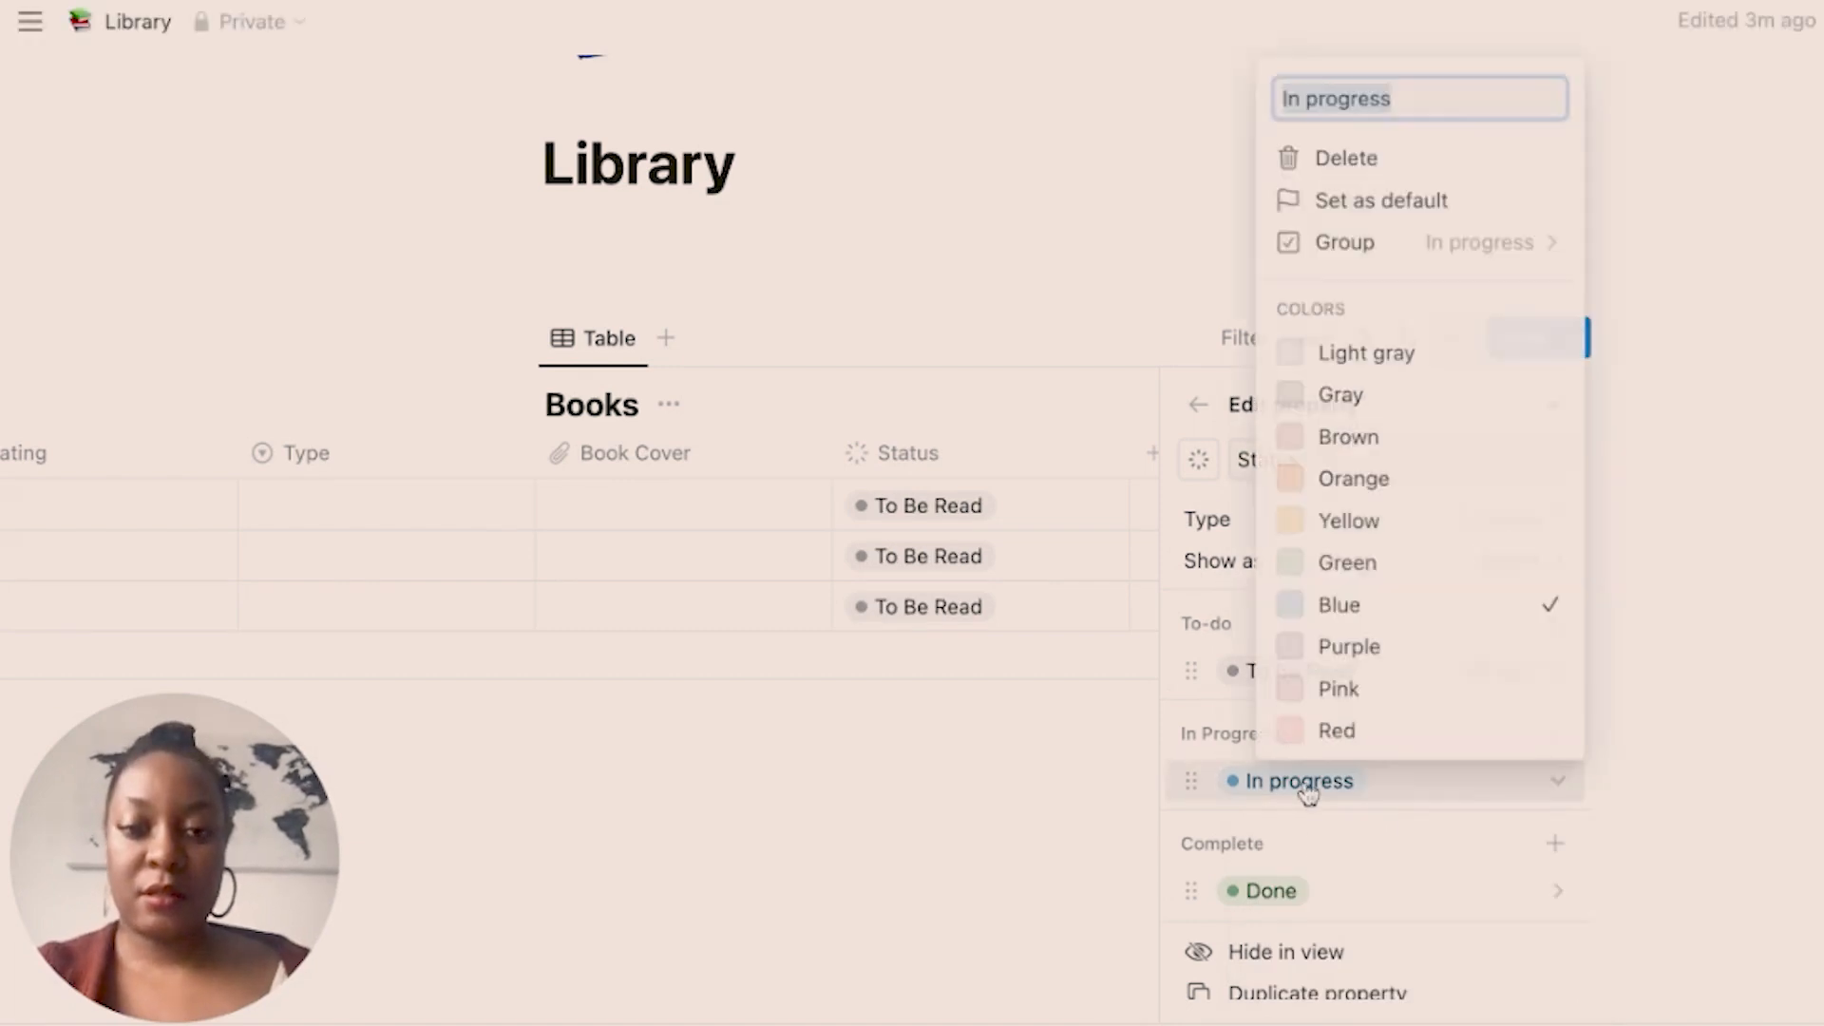
text(Currentl)
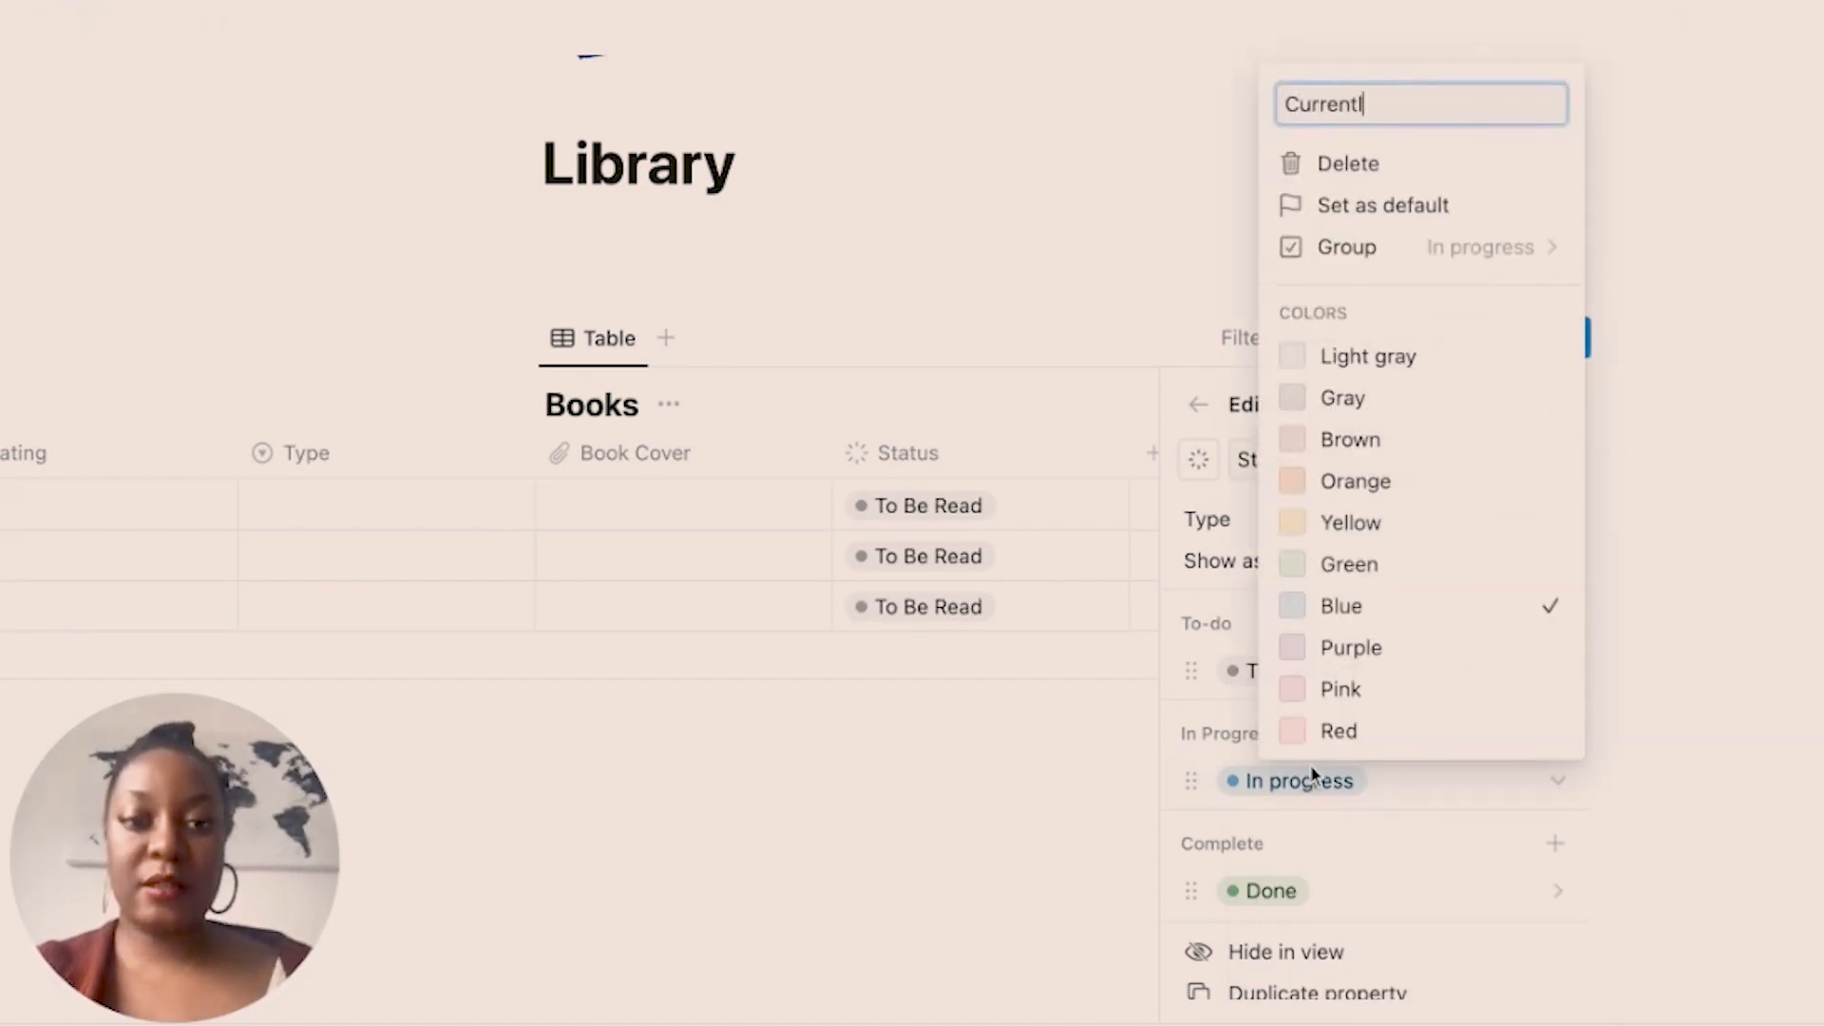
text(y Reading)
key(Escape)
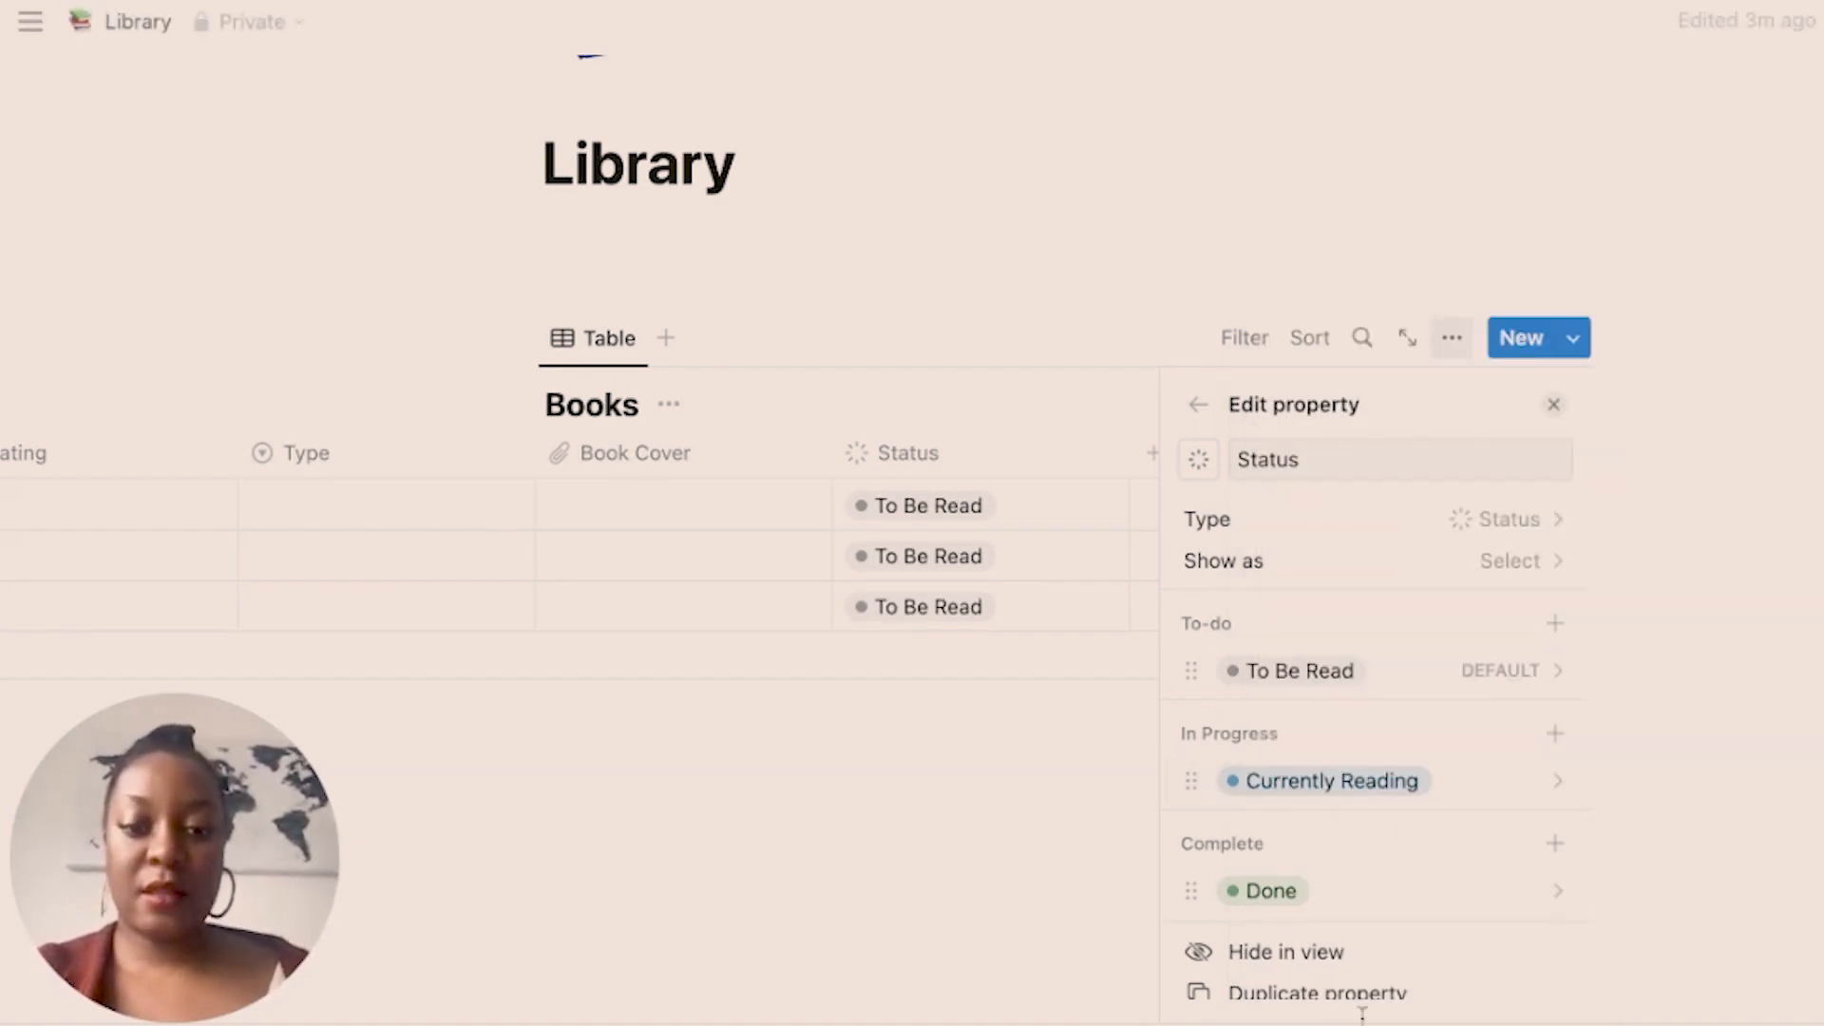
click(1263, 891)
text(F)
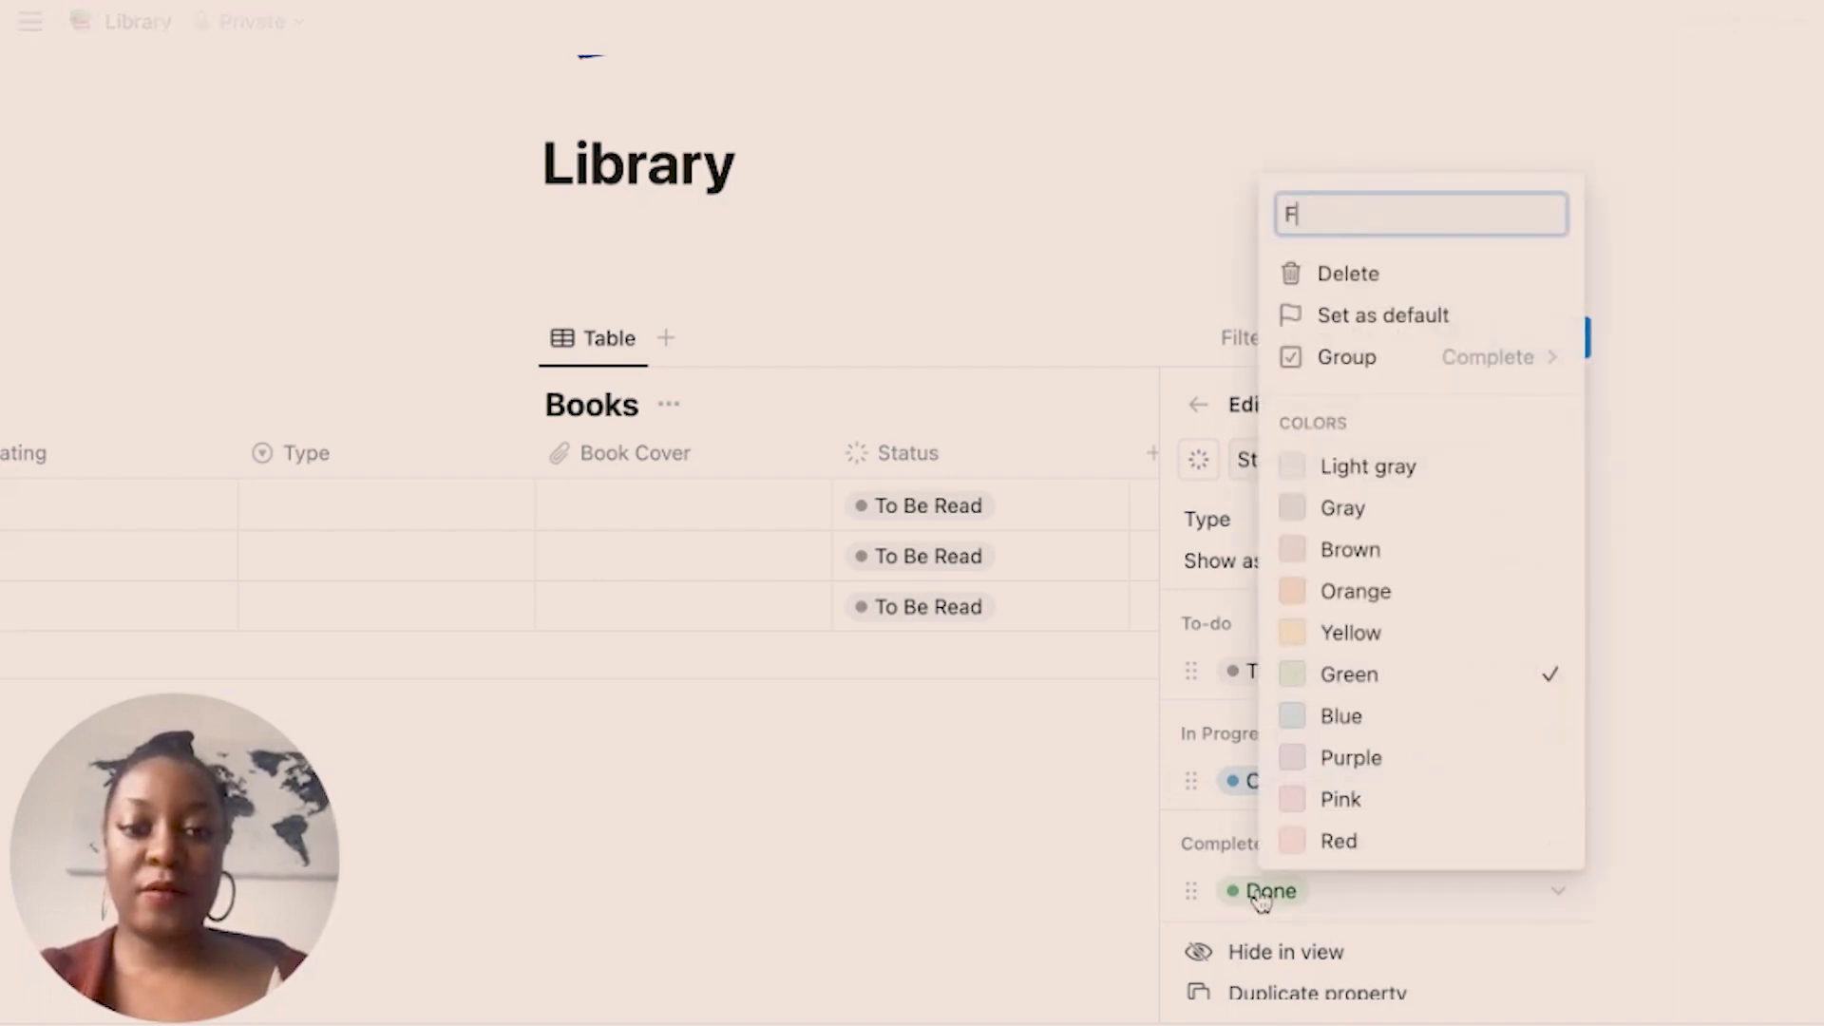
text(inishe)
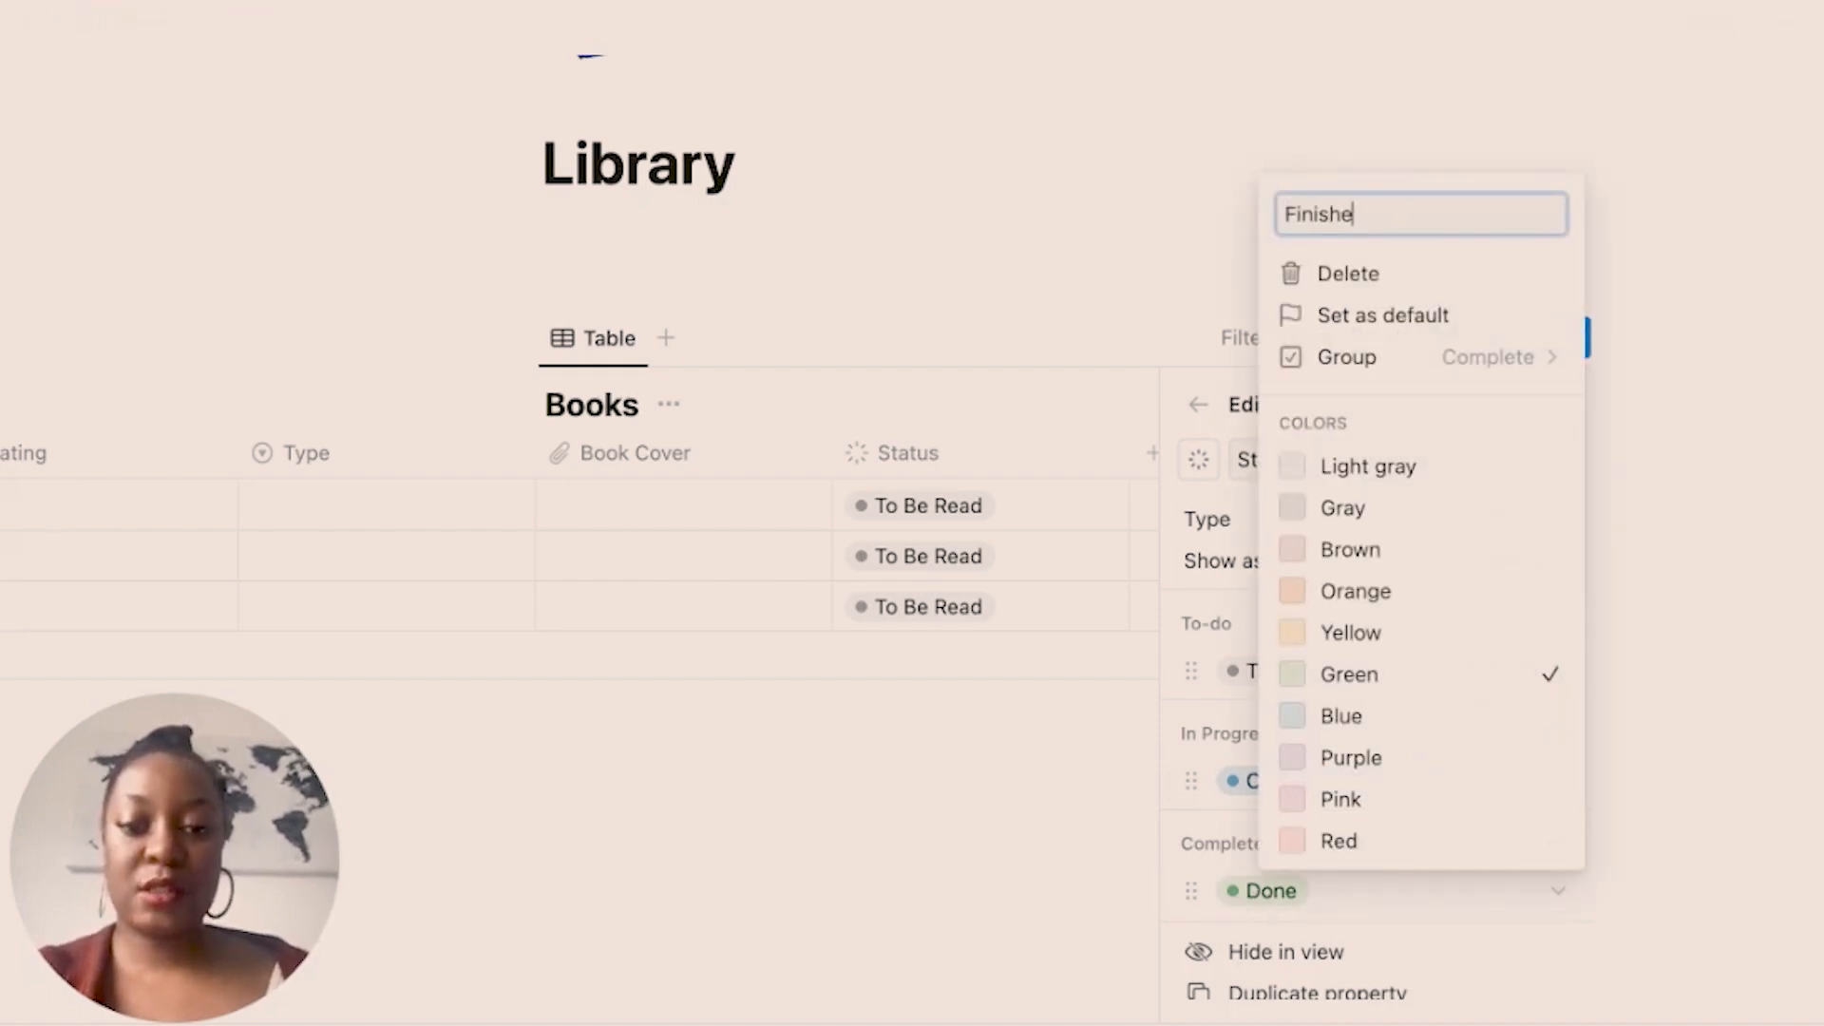
text(d)
key(Return)
Add a Did Not Finish option to the Complete group of the Status property and colour it gray.
click(1558, 854)
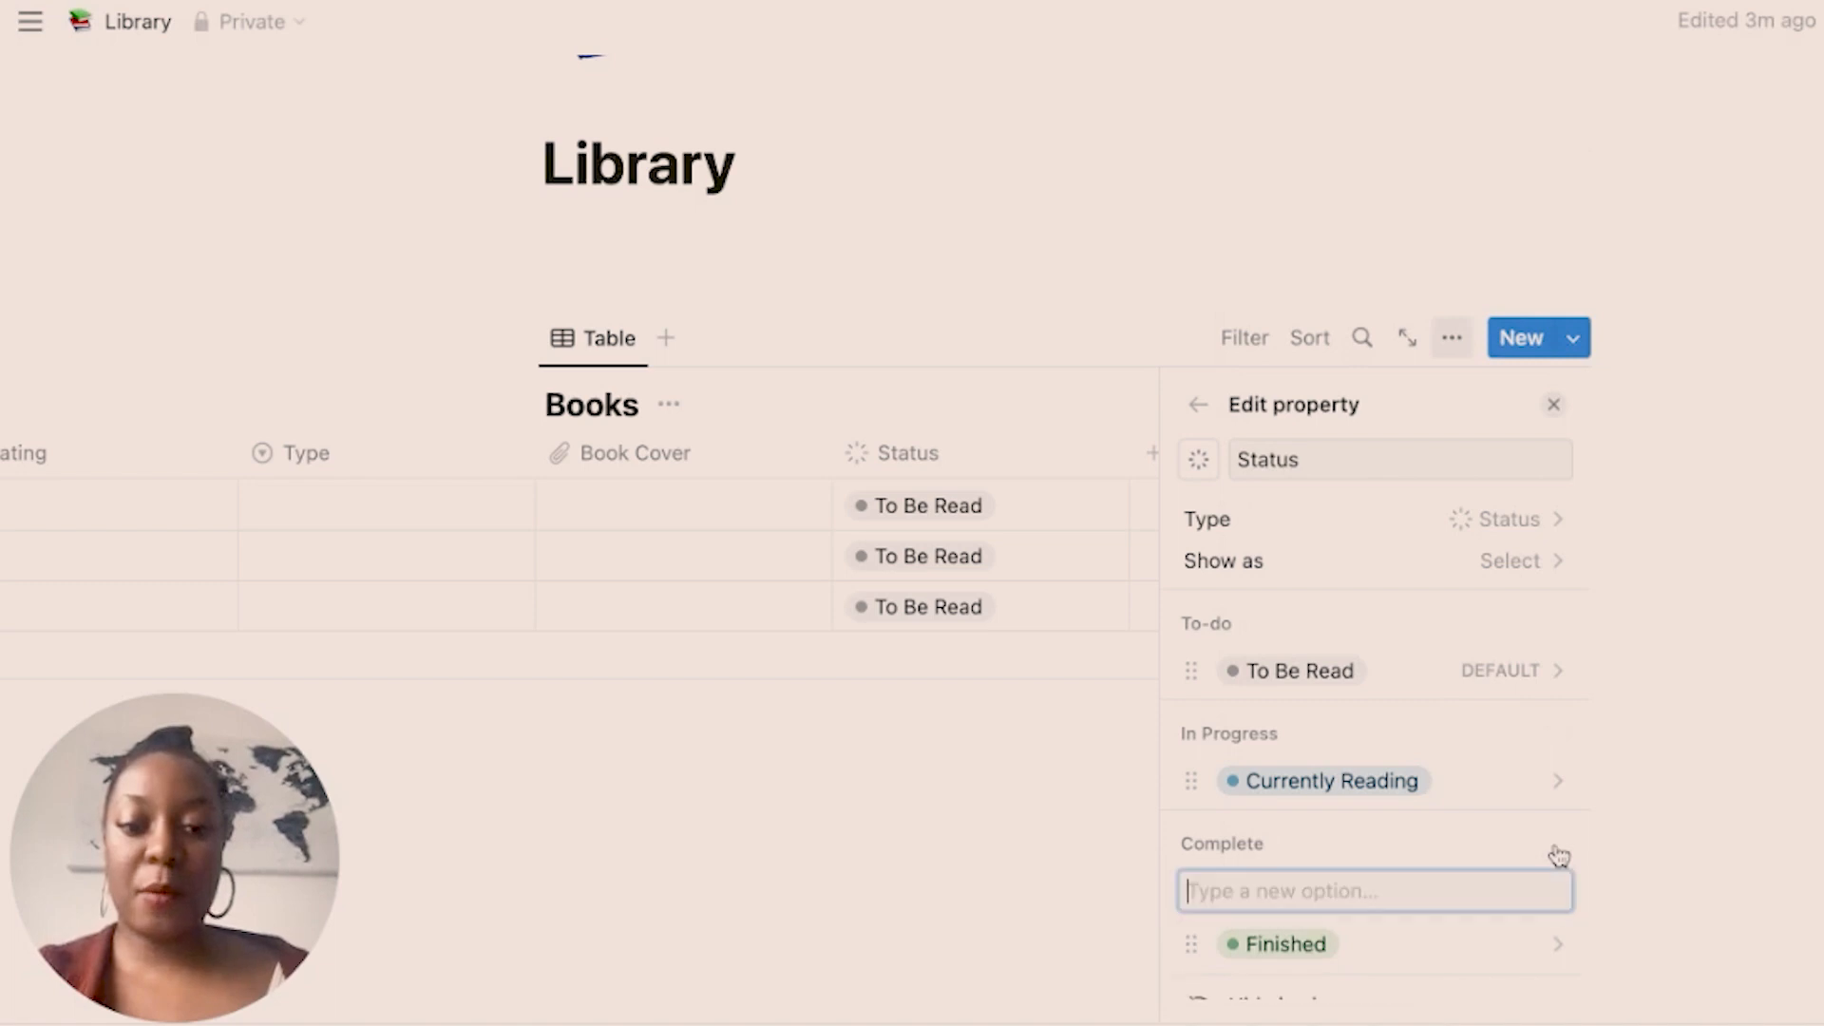
text(Did N)
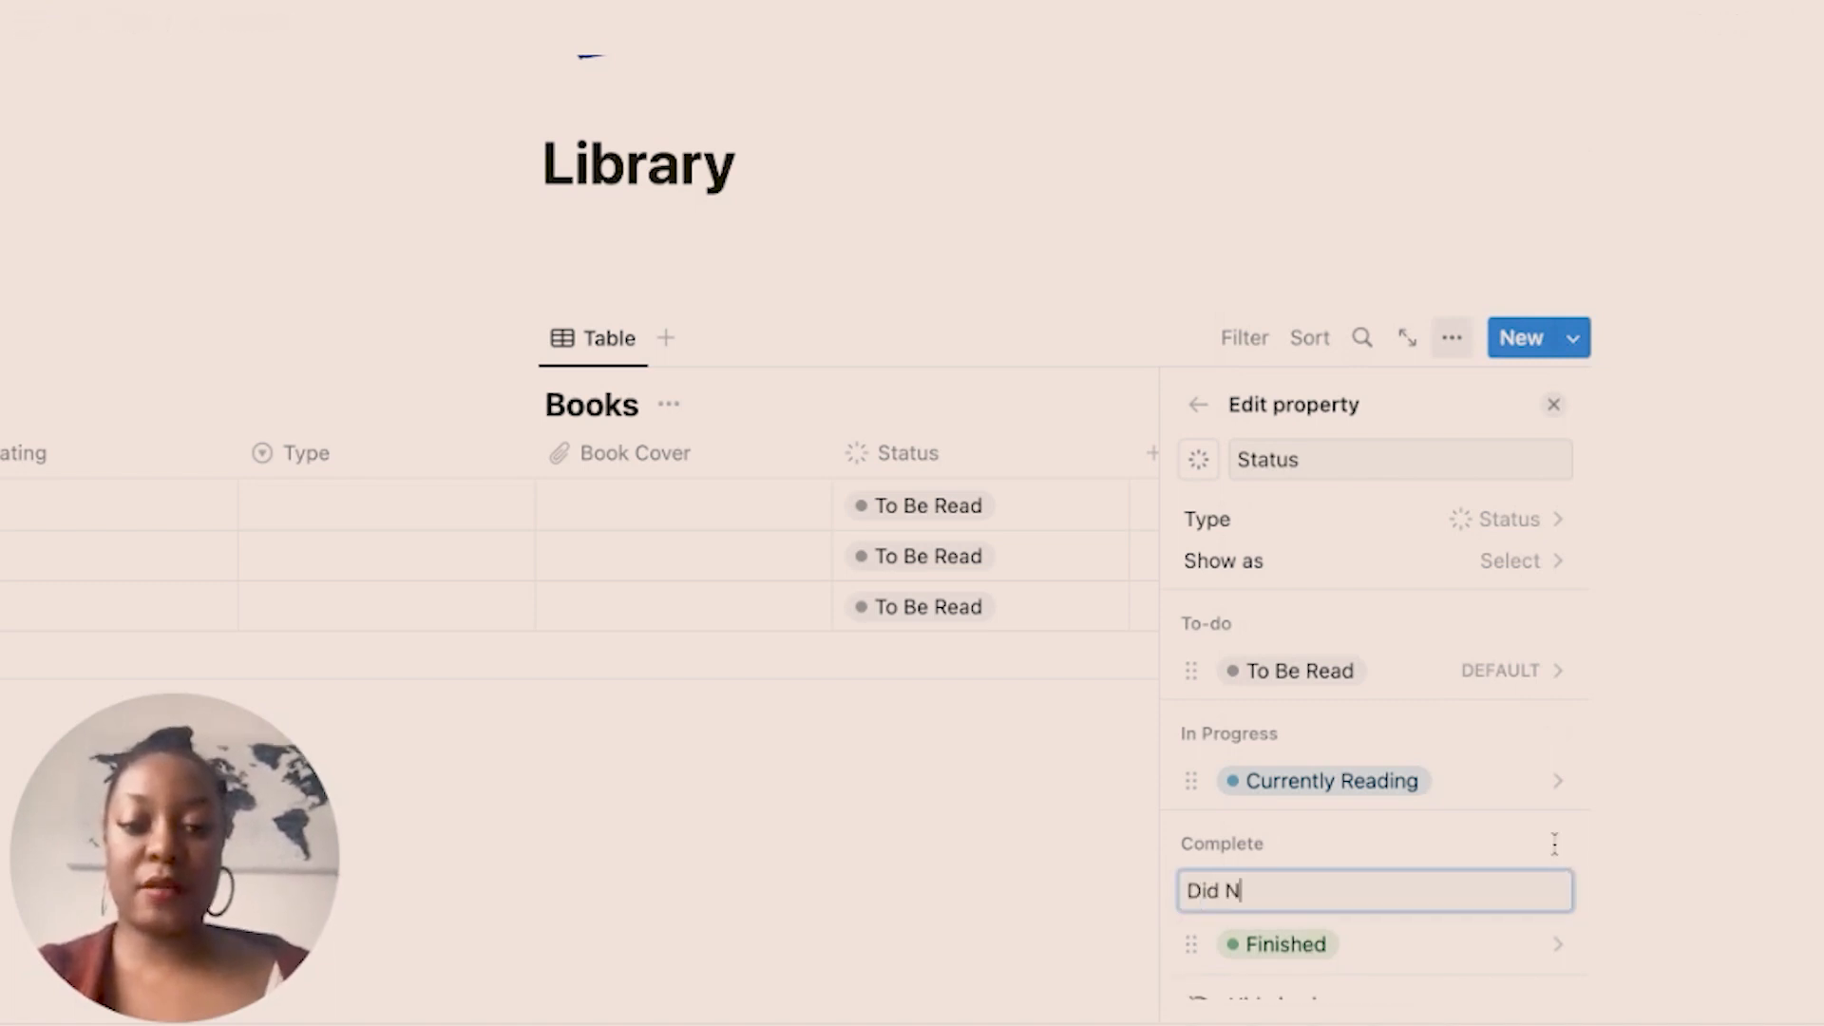
text(ot Finish)
key(Return)
click(1314, 946)
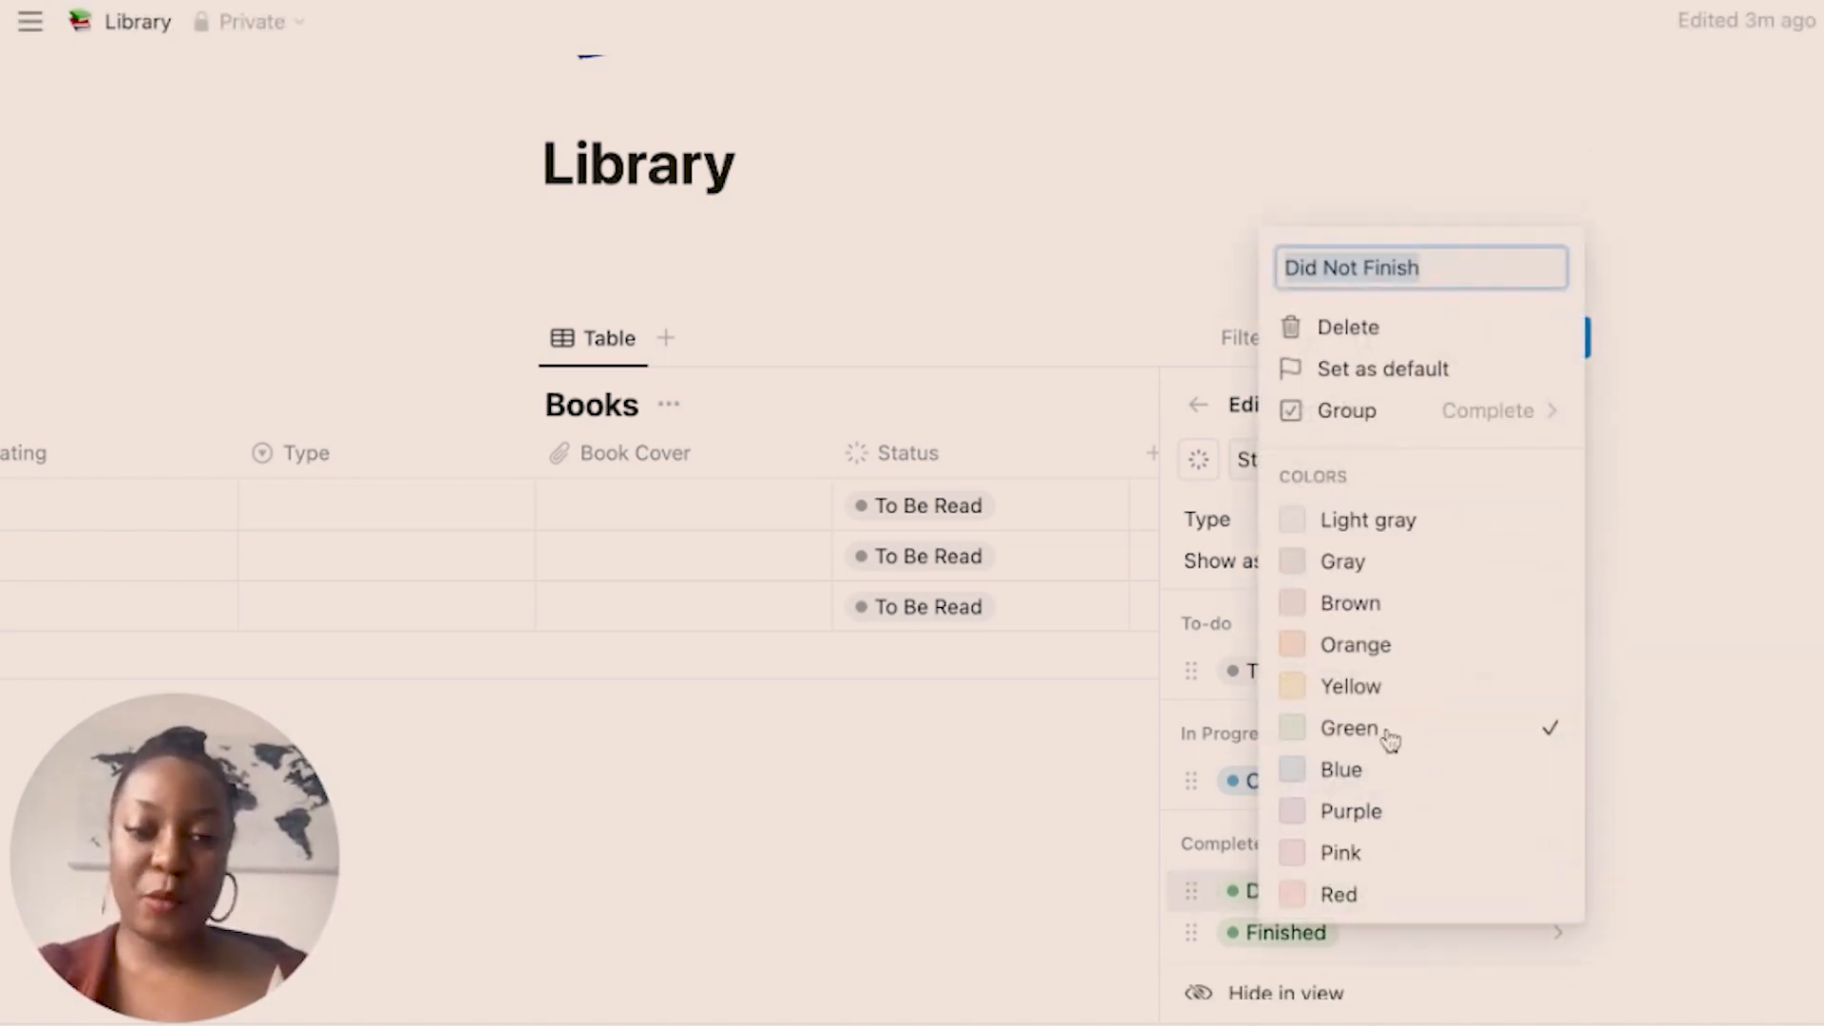
click(1425, 565)
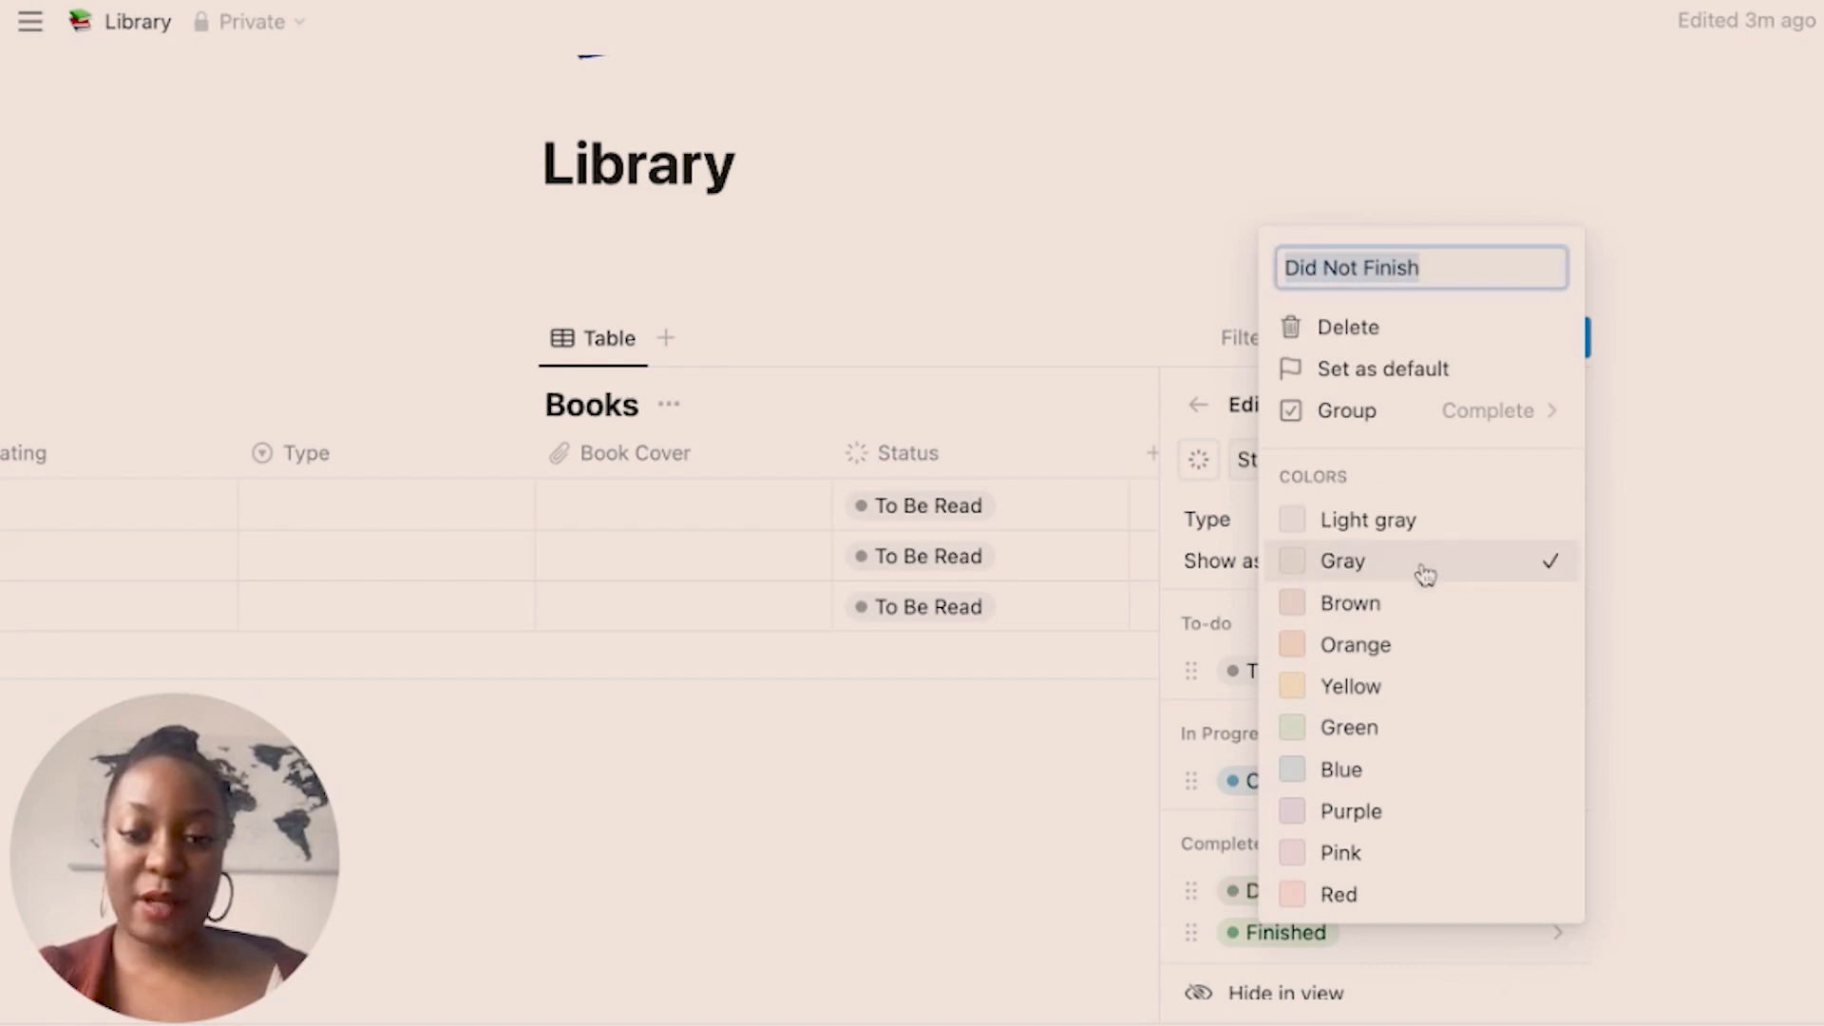
click(1221, 888)
Look through all the property columns of the empty Books table, from Name to Status.
scroll(1064, 570, right, 2)
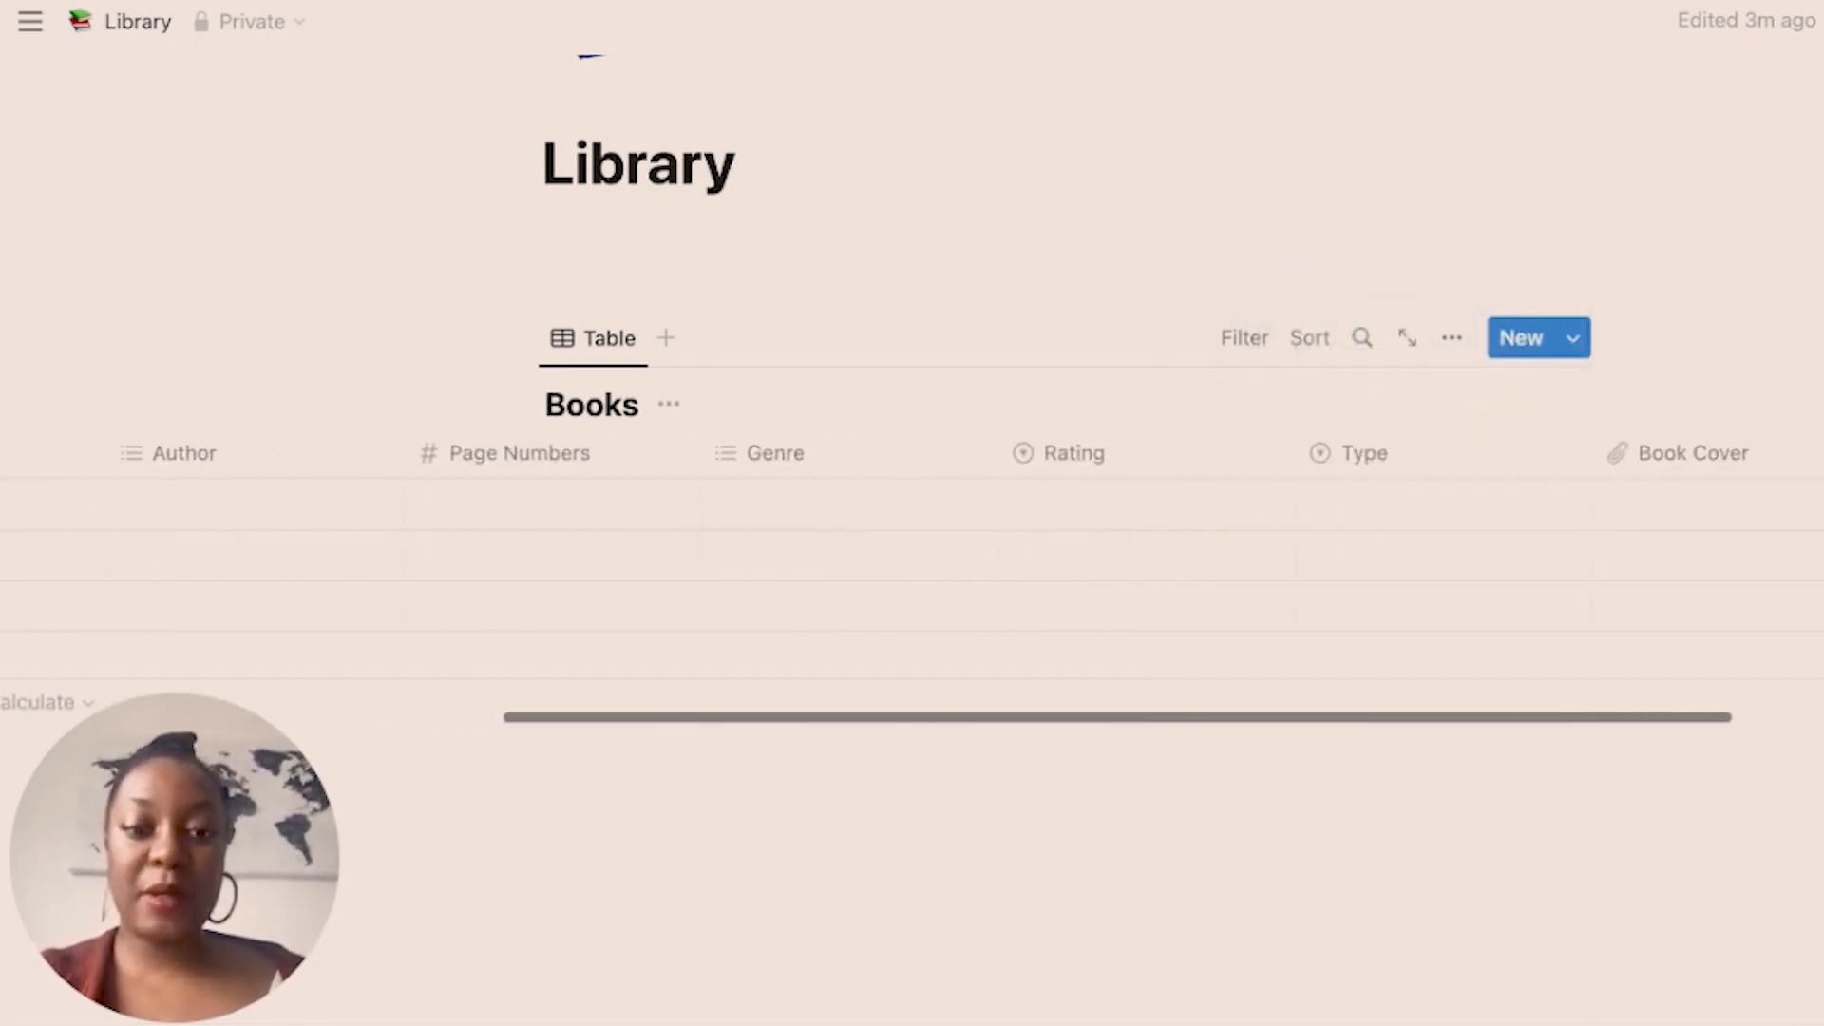
scroll(1064, 570, left, 9)
scroll(1063, 570, right, 15)
scroll(1425, 569, left, 10)
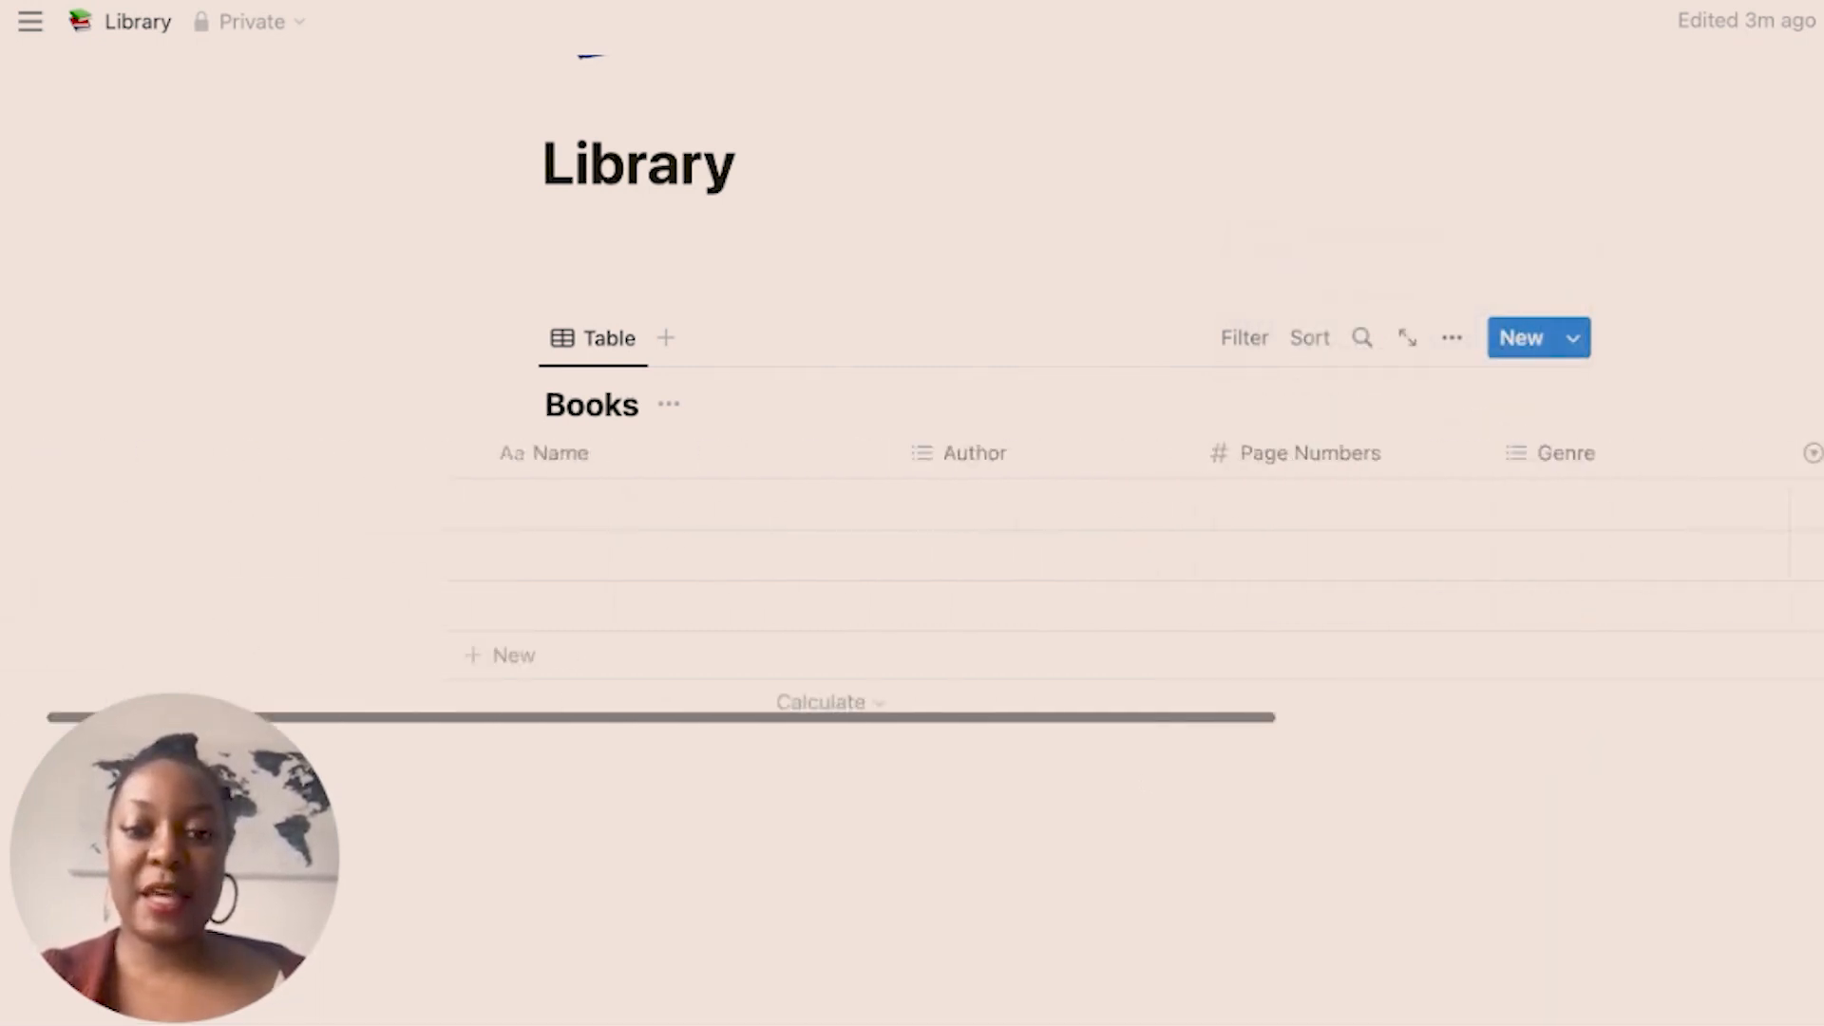
scroll(1425, 570, right, 6)
scroll(1428, 572, right, 2)
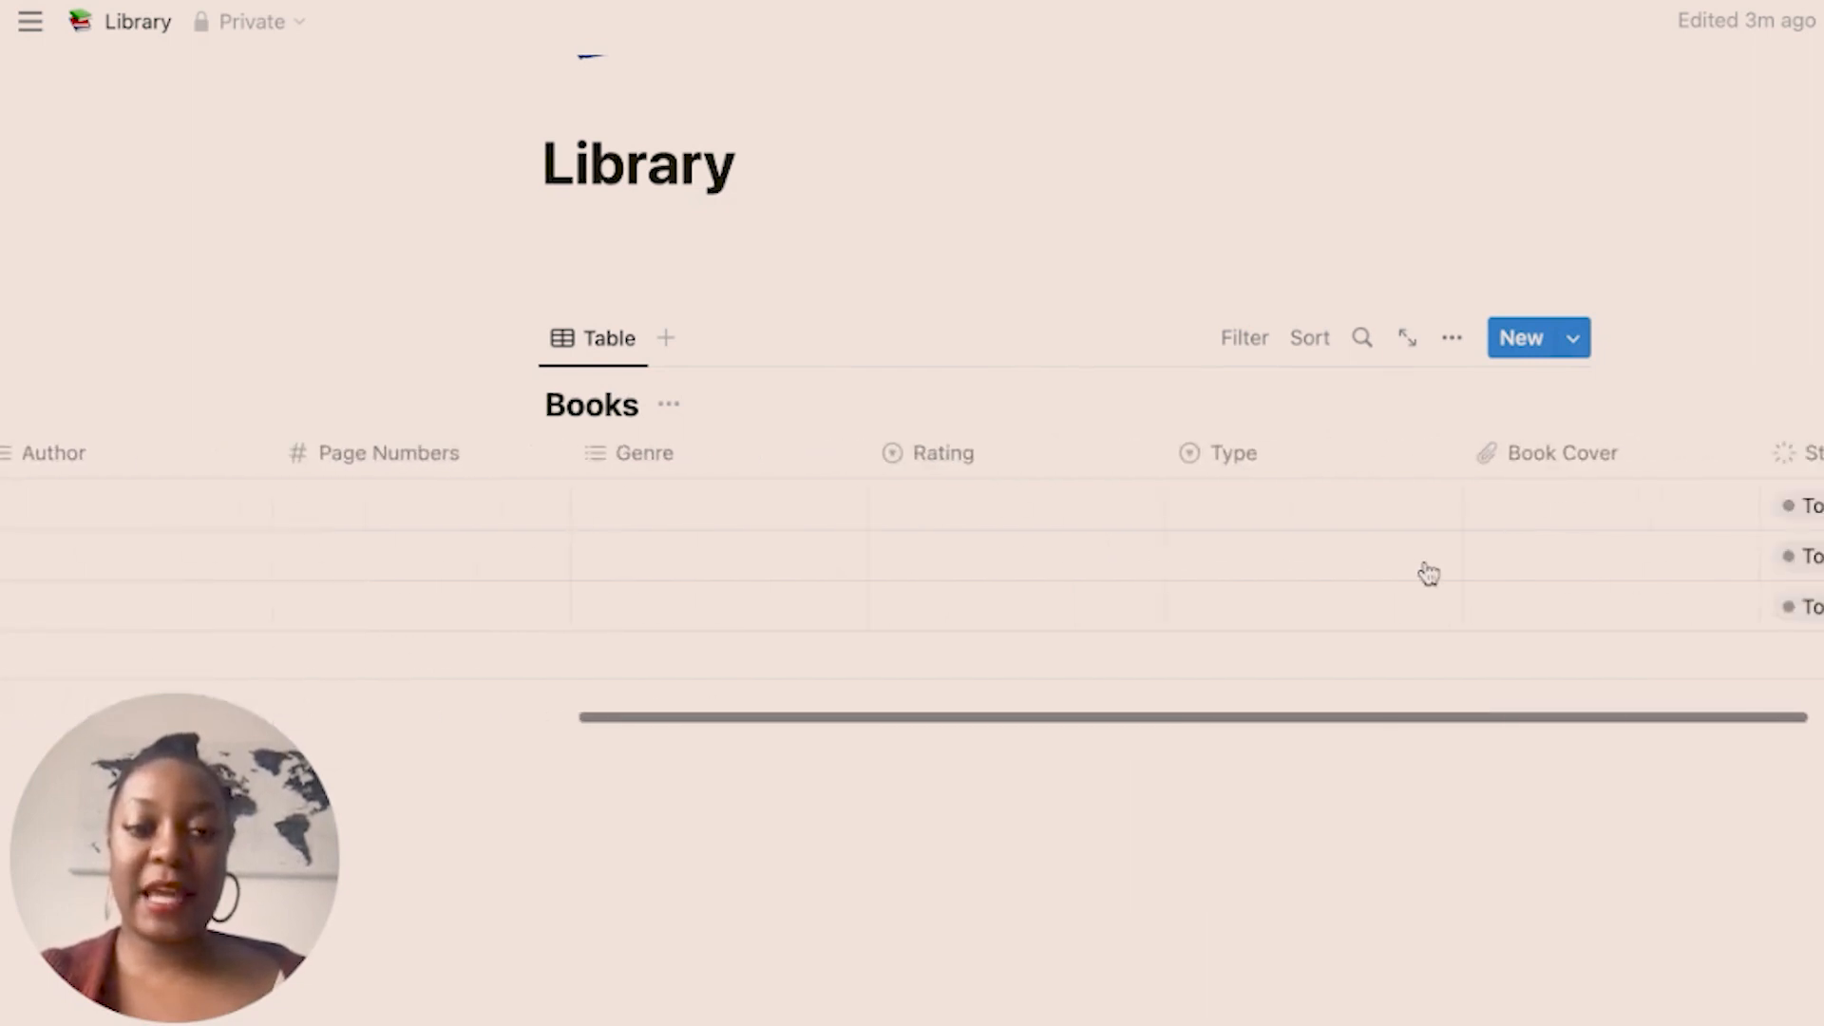
scroll(1428, 573, left, 10)
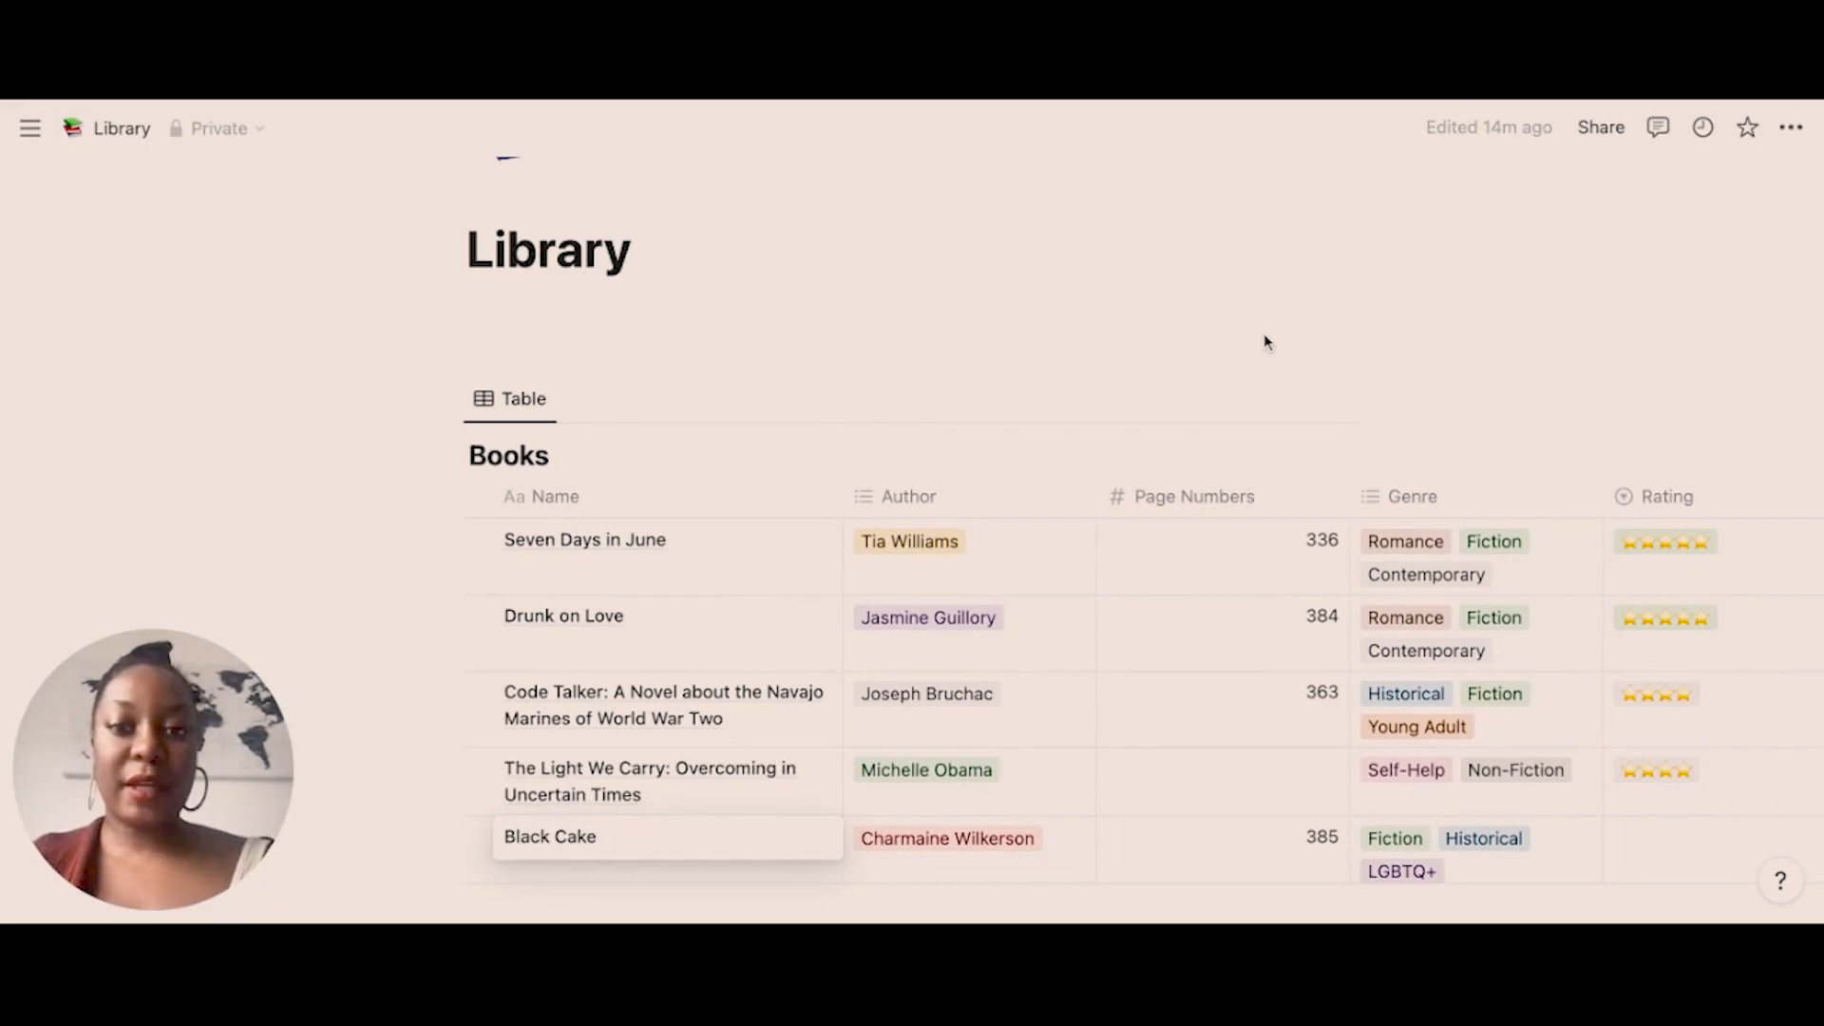
Examine the filled-in book entries across every column of the Books table, from Name to Date Finished.
scroll(1279, 671, right, 8)
scroll(1281, 670, left, 8)
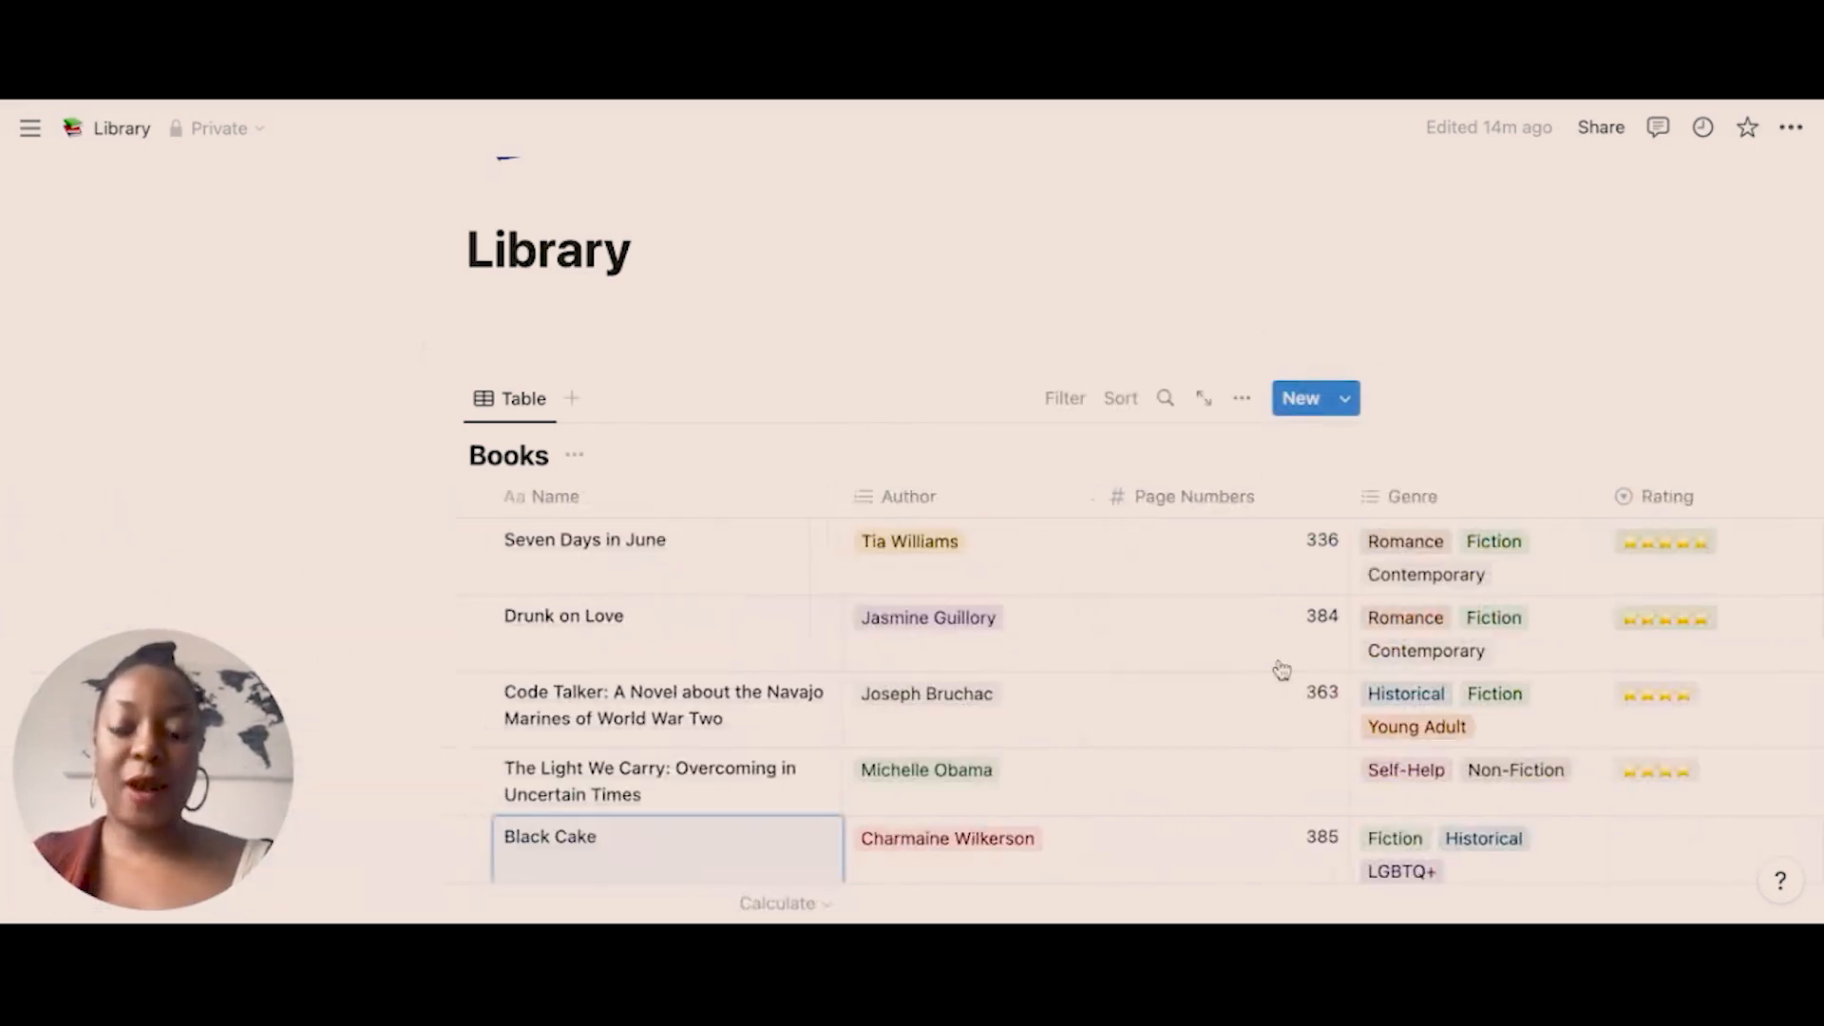
scroll(912, 693, right, 8)
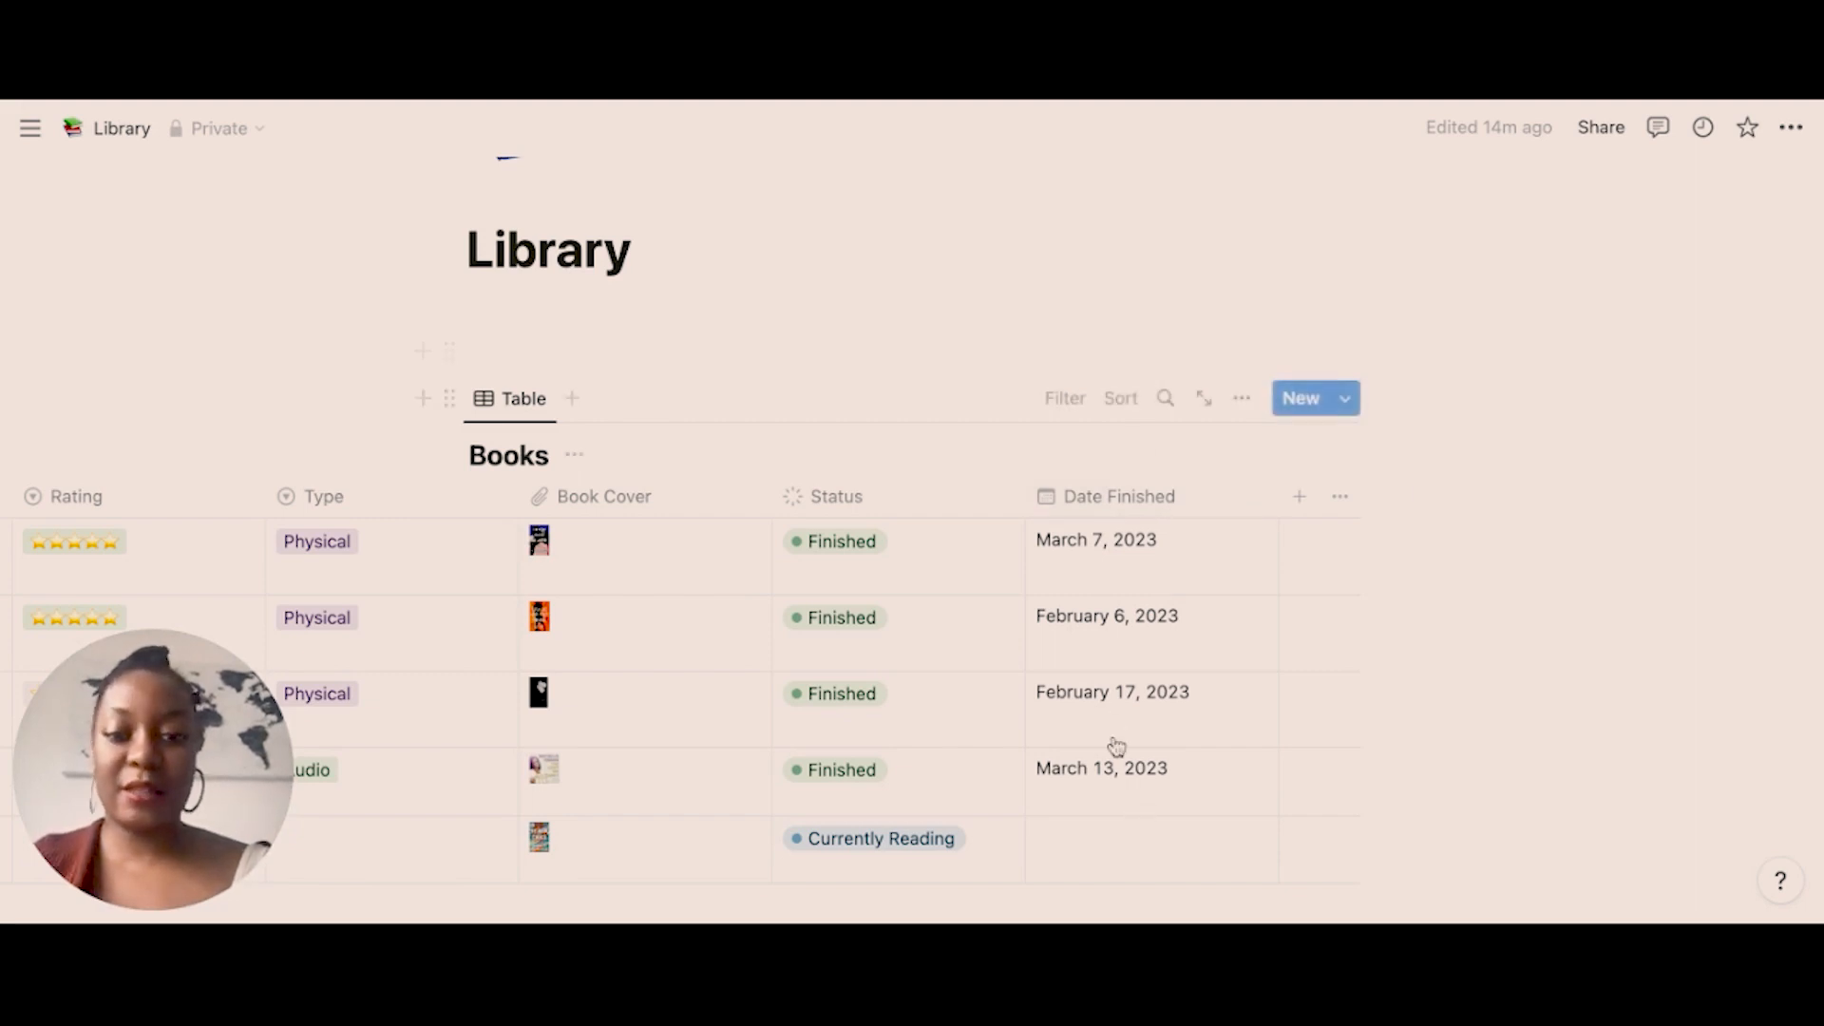
scroll(1113, 749, left, 10)
scroll(1104, 757, down, 1)
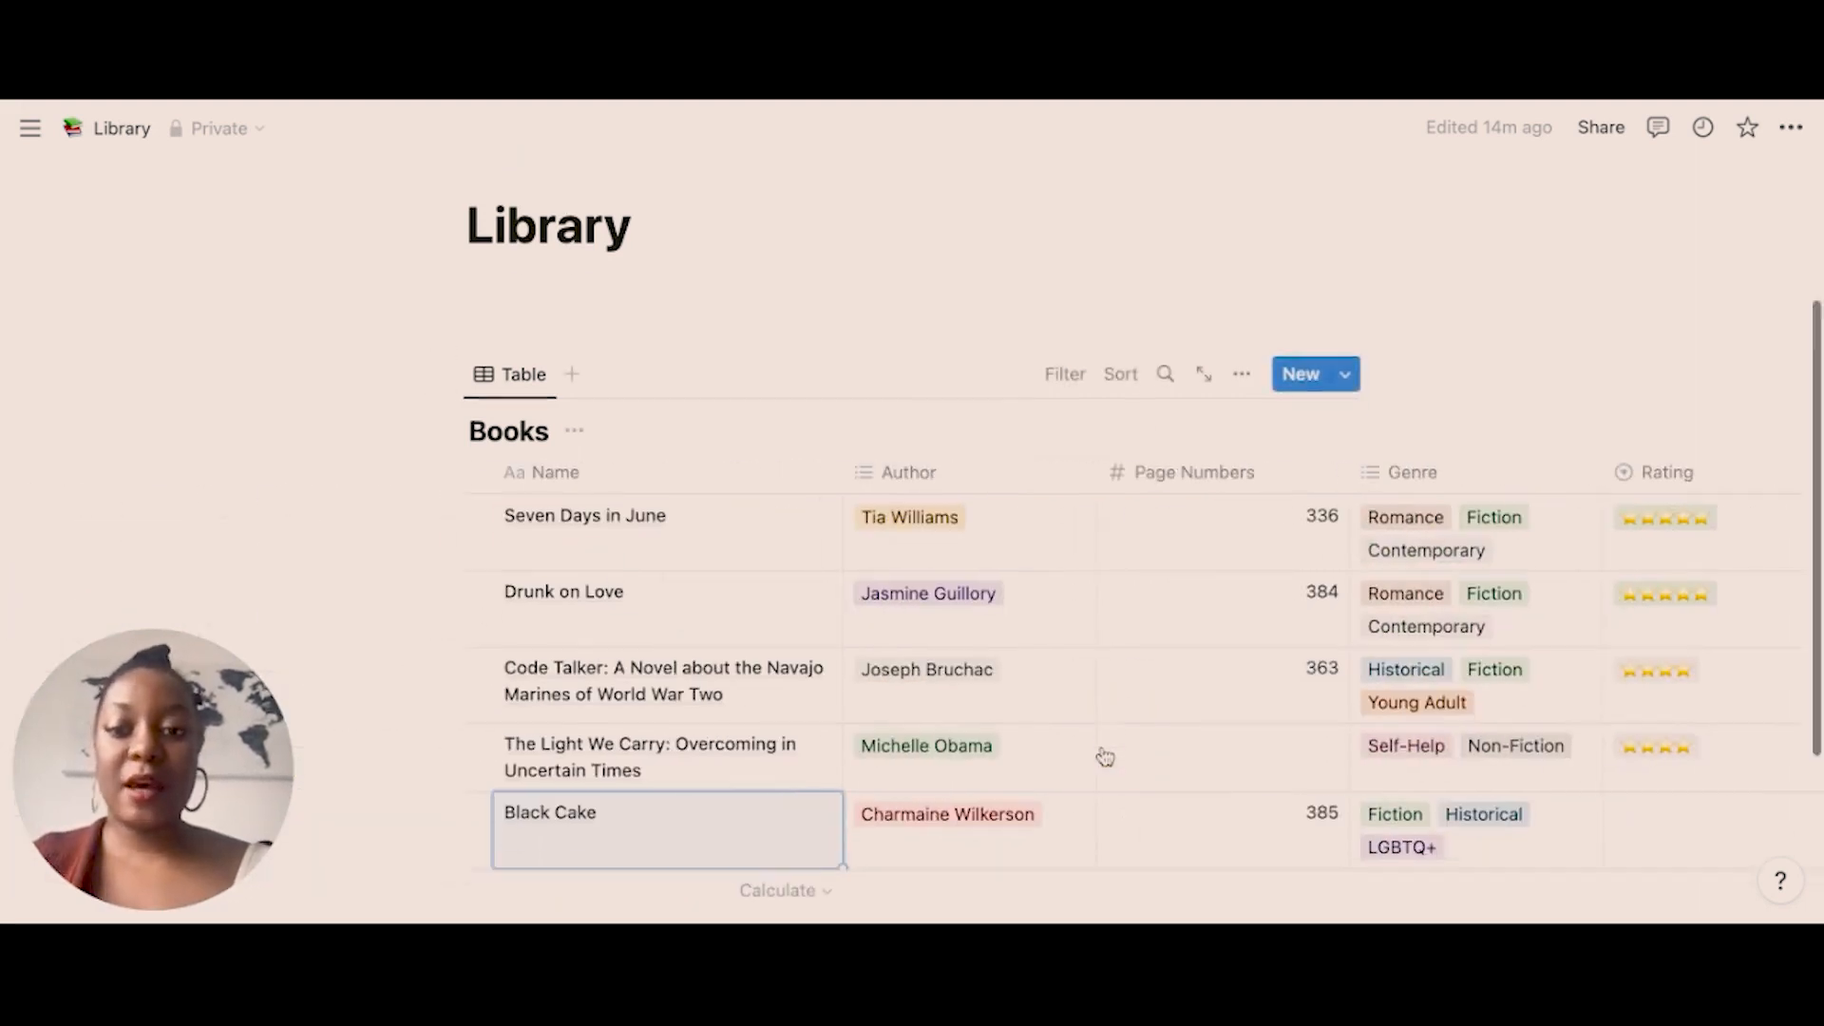
scroll(1104, 757, down, 3)
click(1099, 765)
scroll(1338, 456, right, 5)
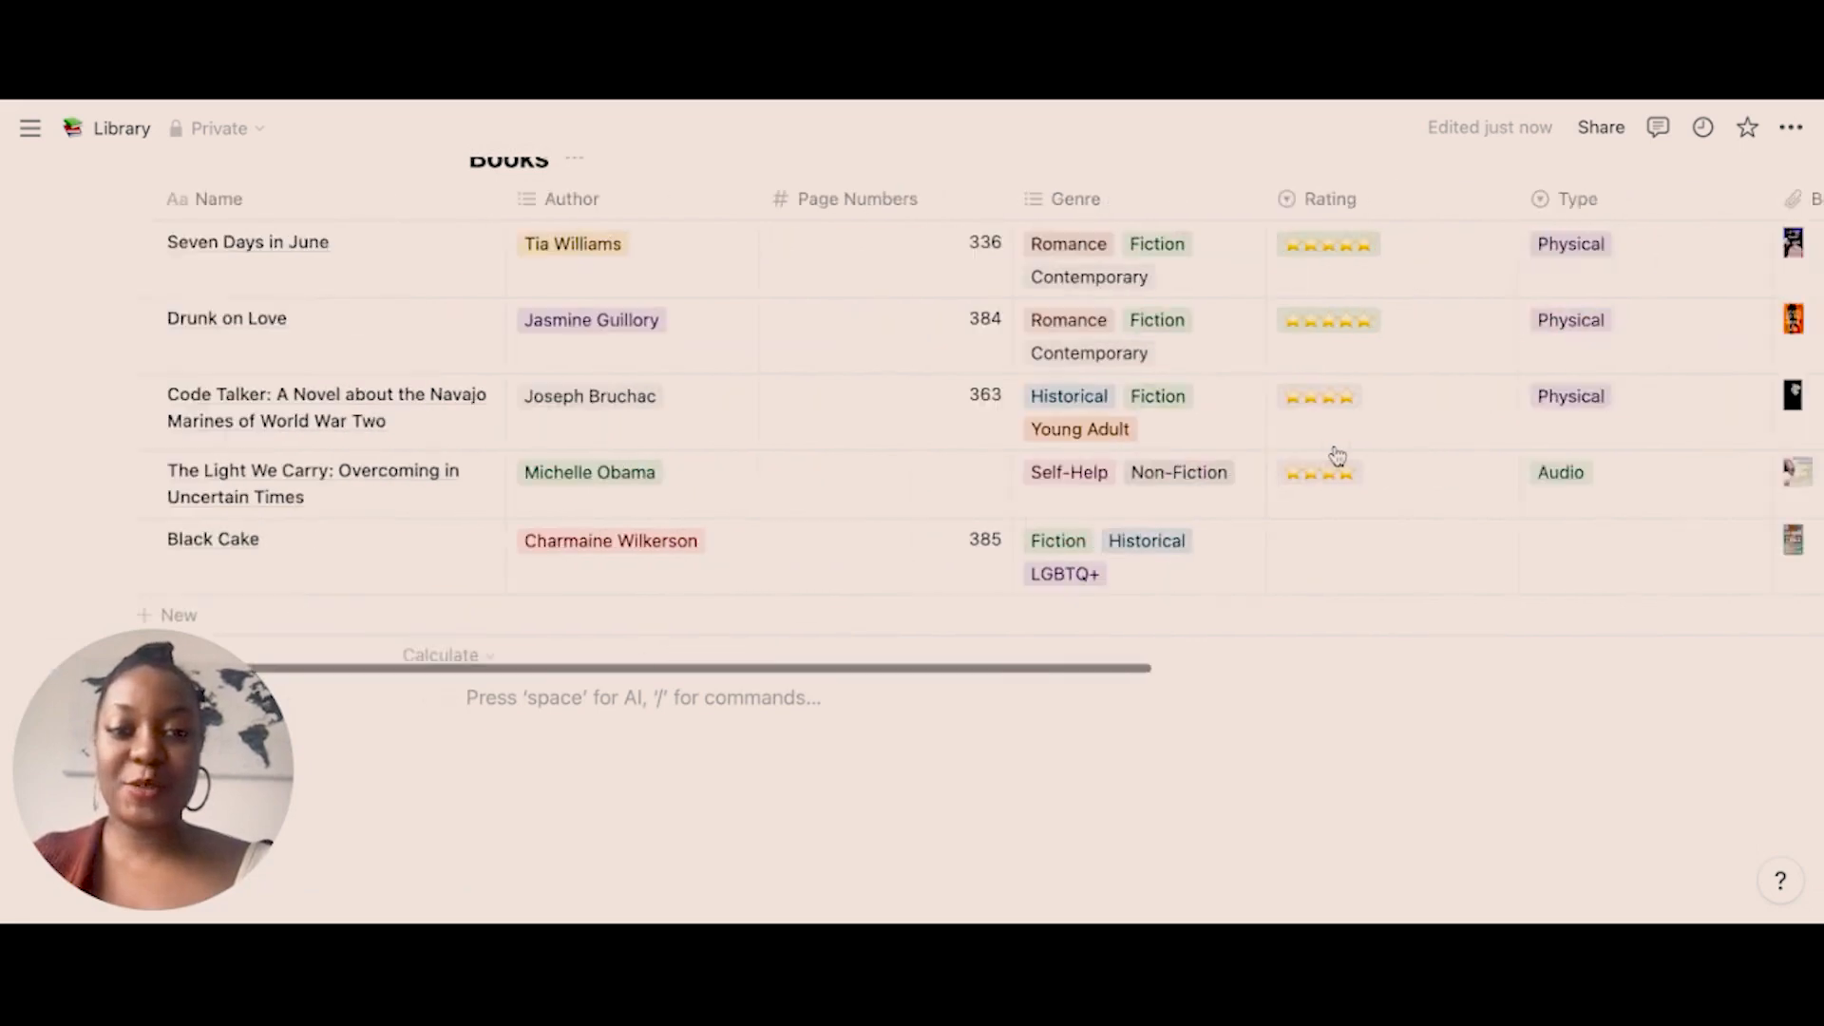
scroll(1338, 455, right, 10)
scroll(1336, 456, left, 15)
scroll(1336, 456, up, 5)
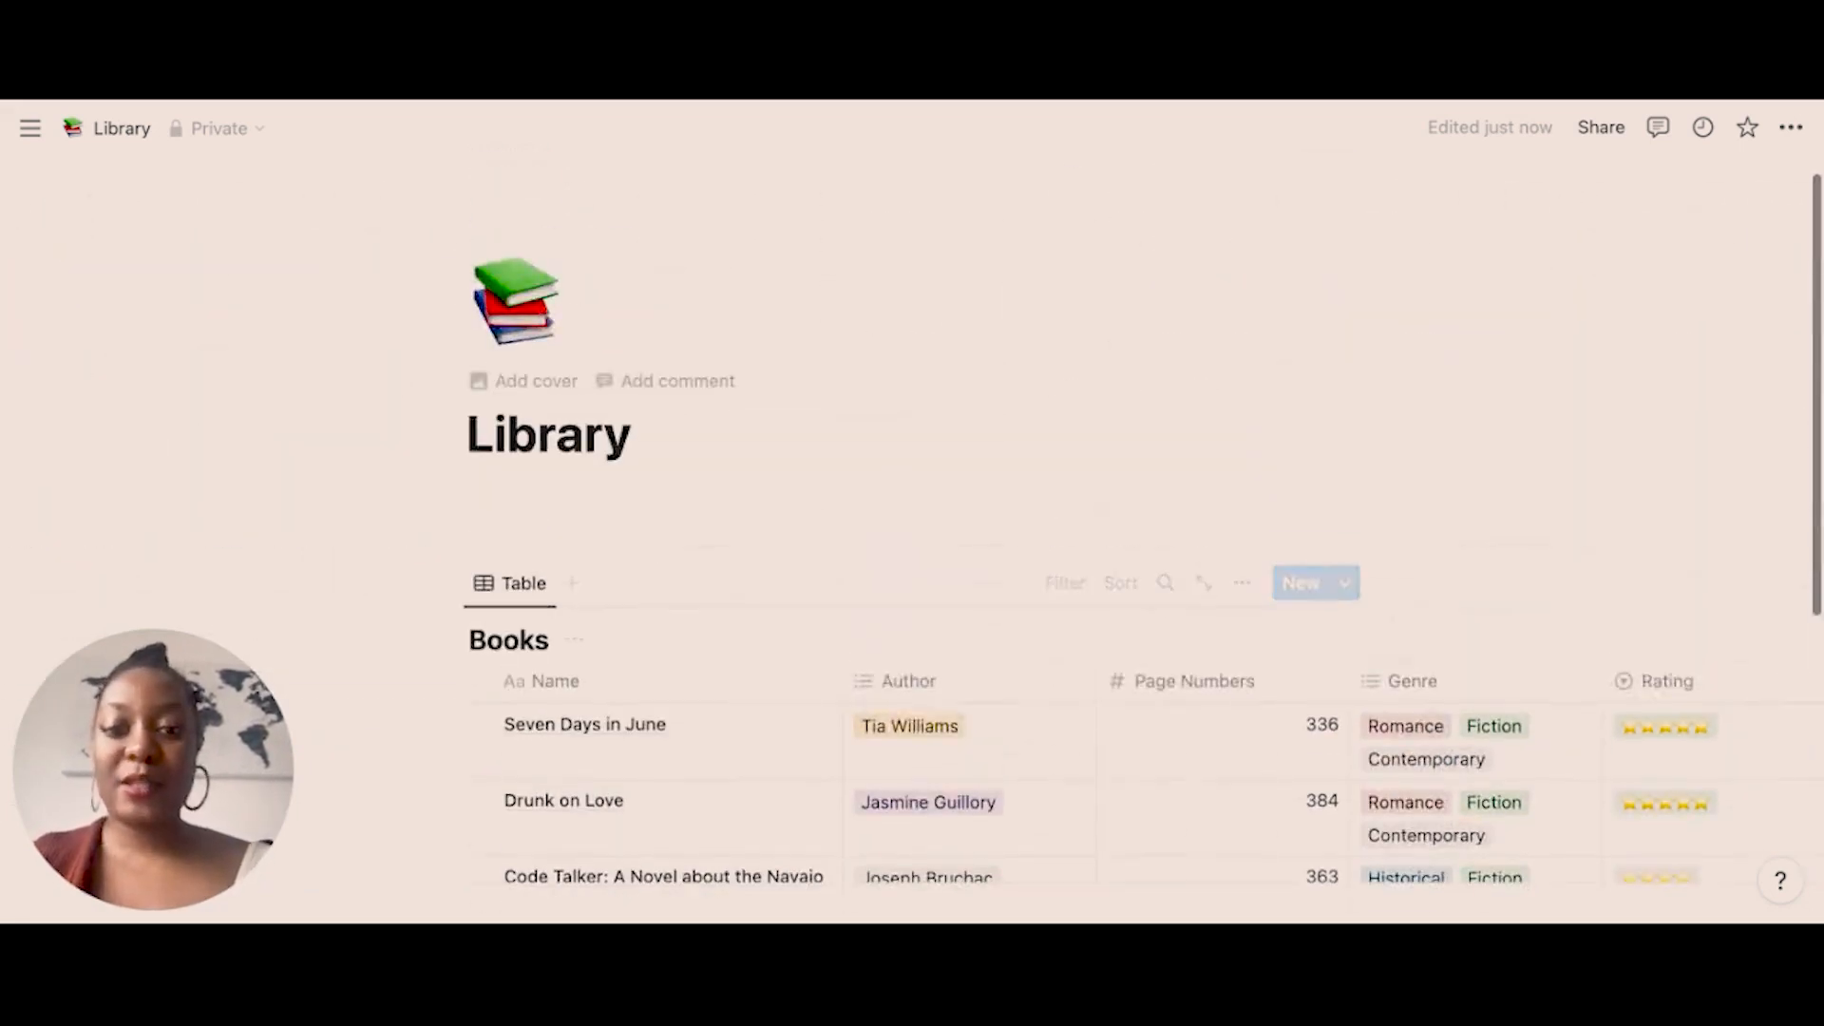
scroll(1336, 456, down, 3)
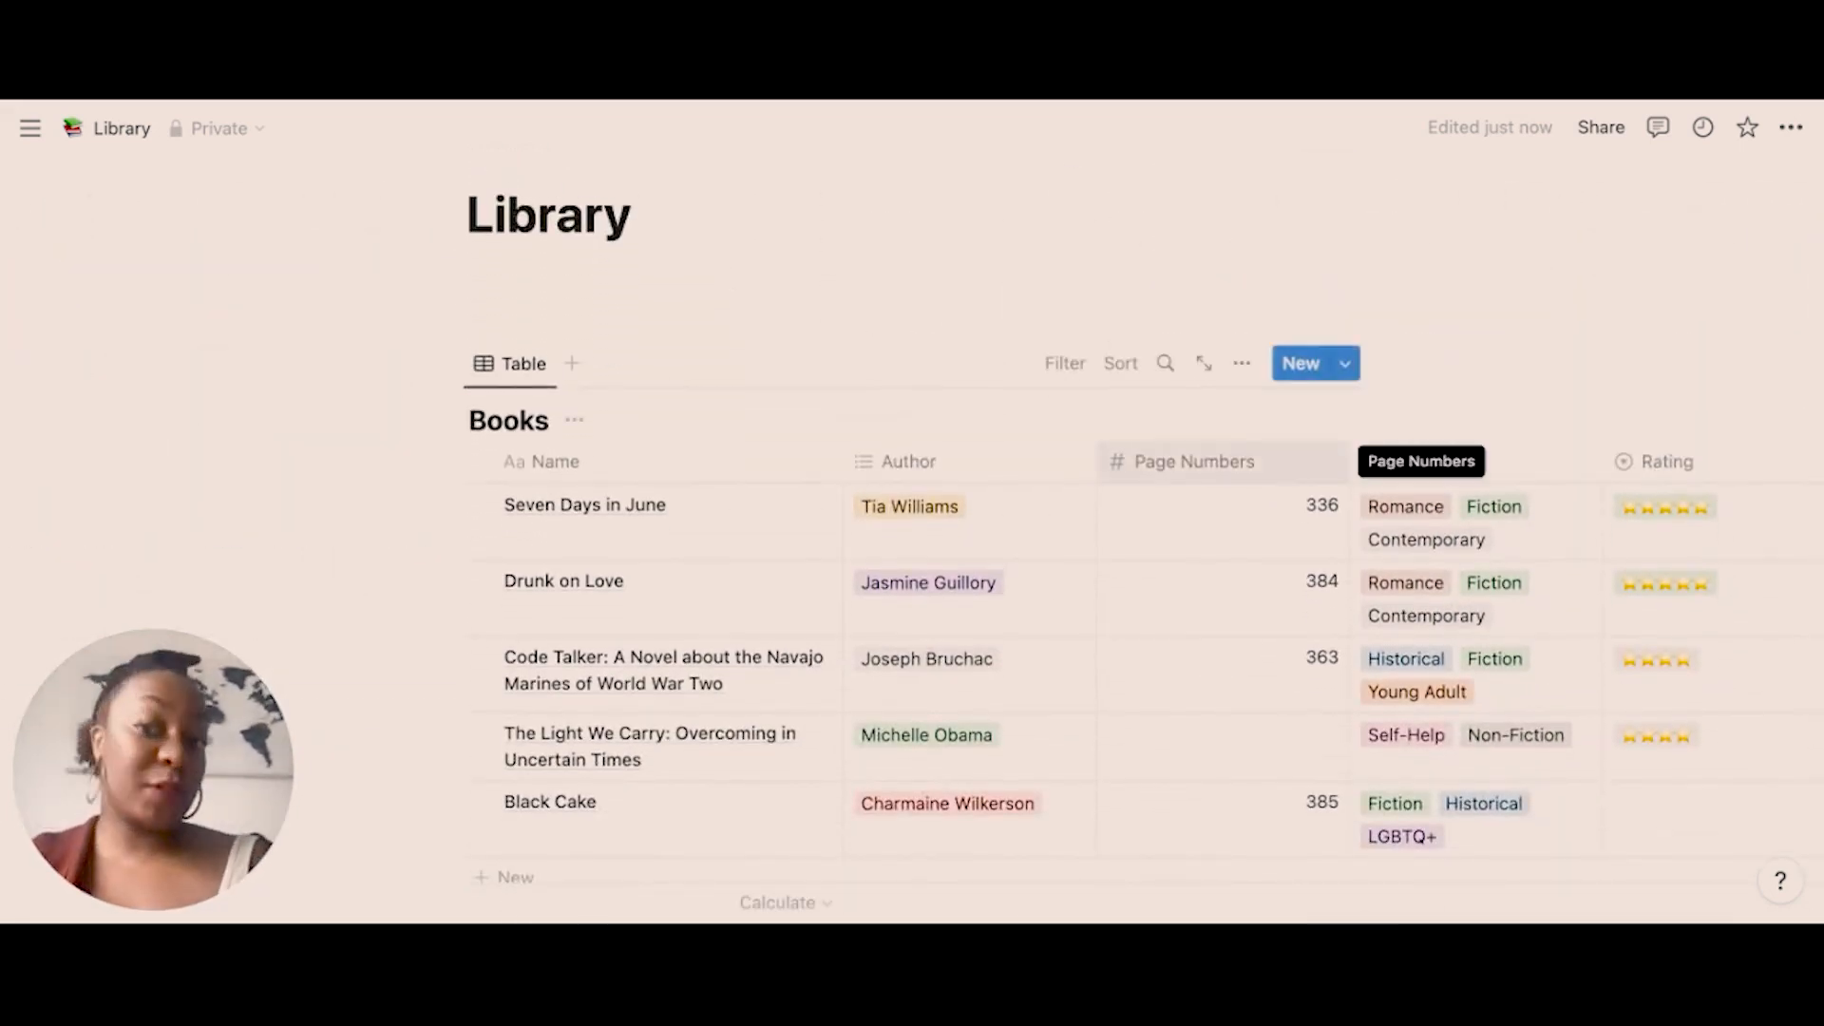
Add a table view named Completed Books to the Books database.
click(570, 375)
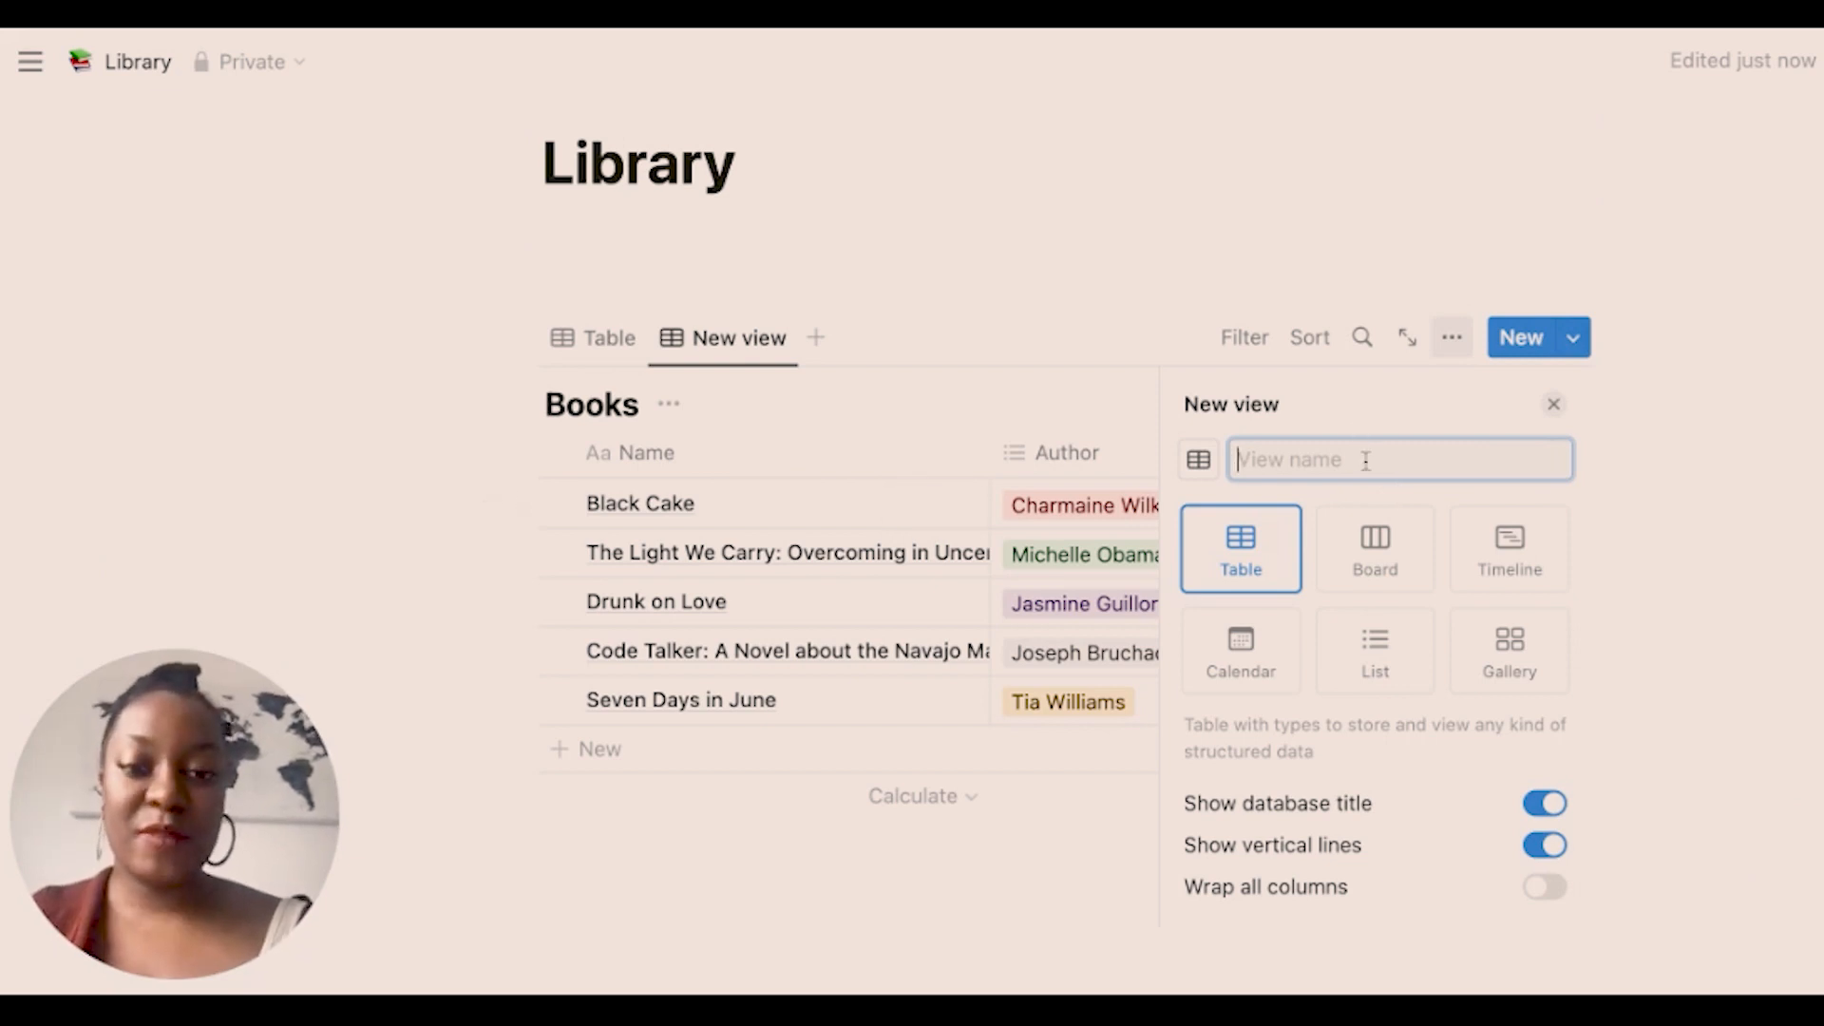
text(C)
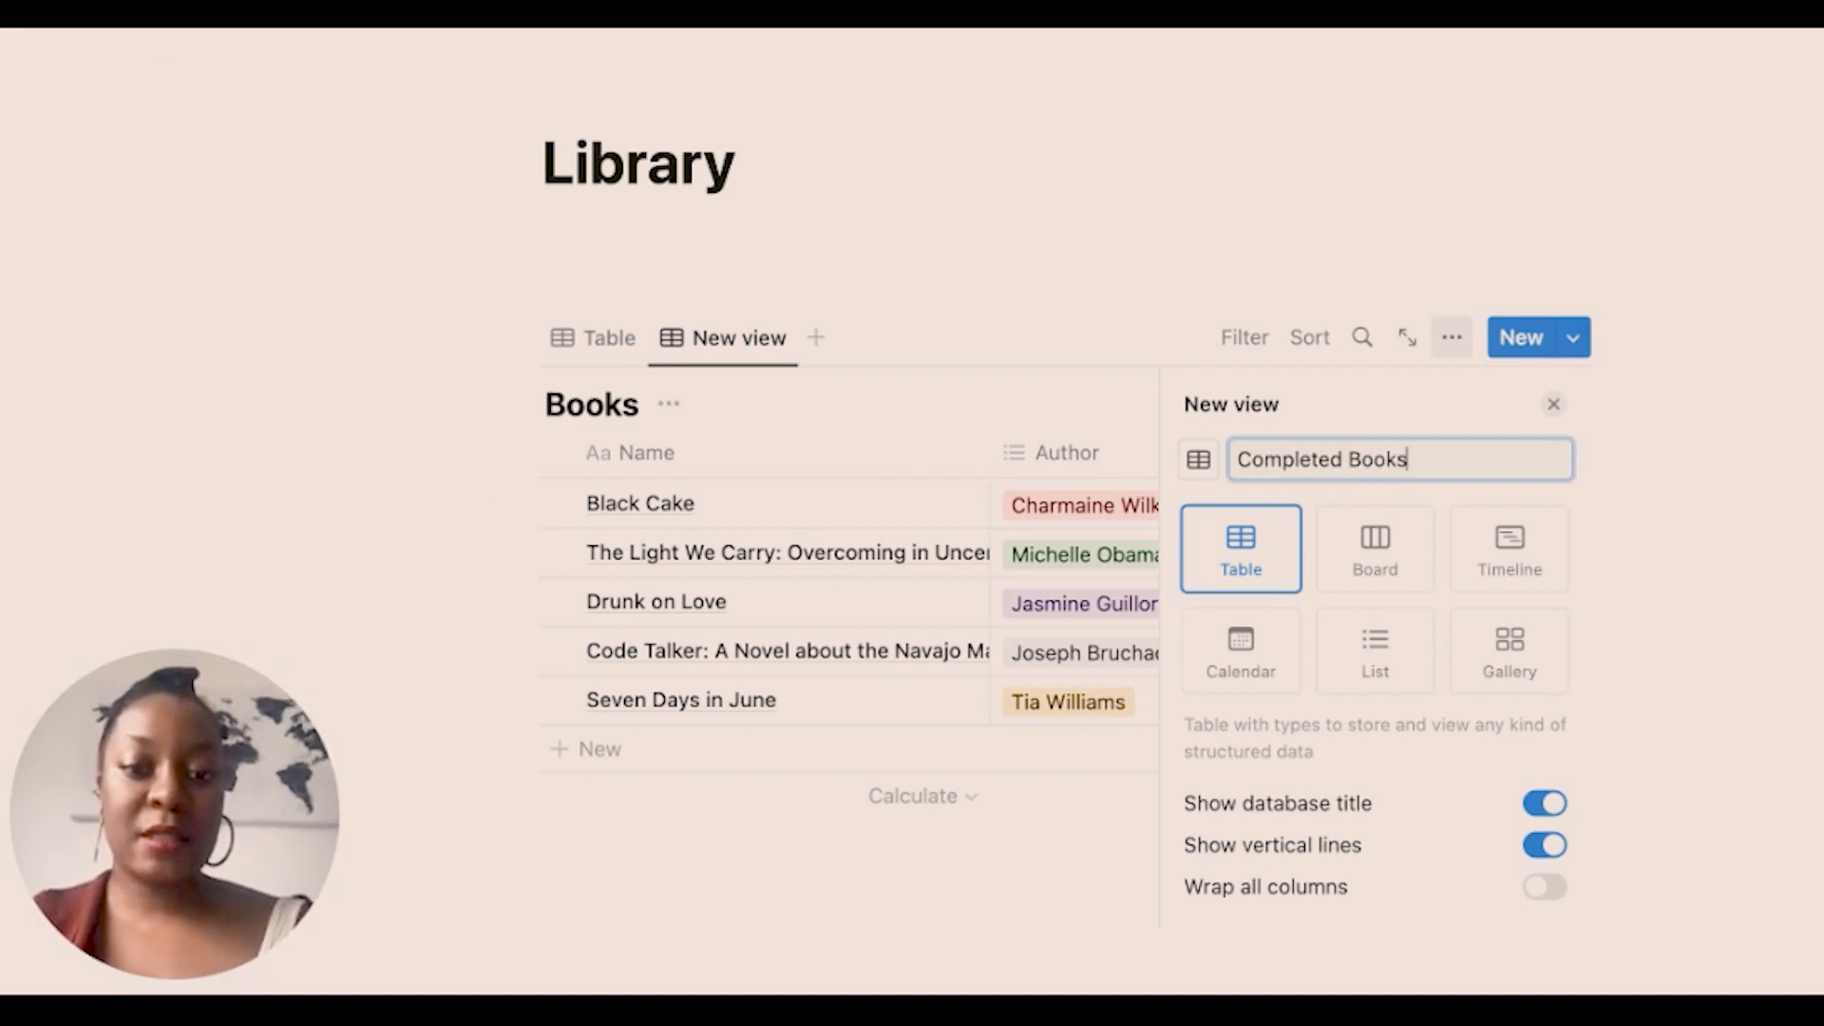
text(ompleted Books)
key(Return)
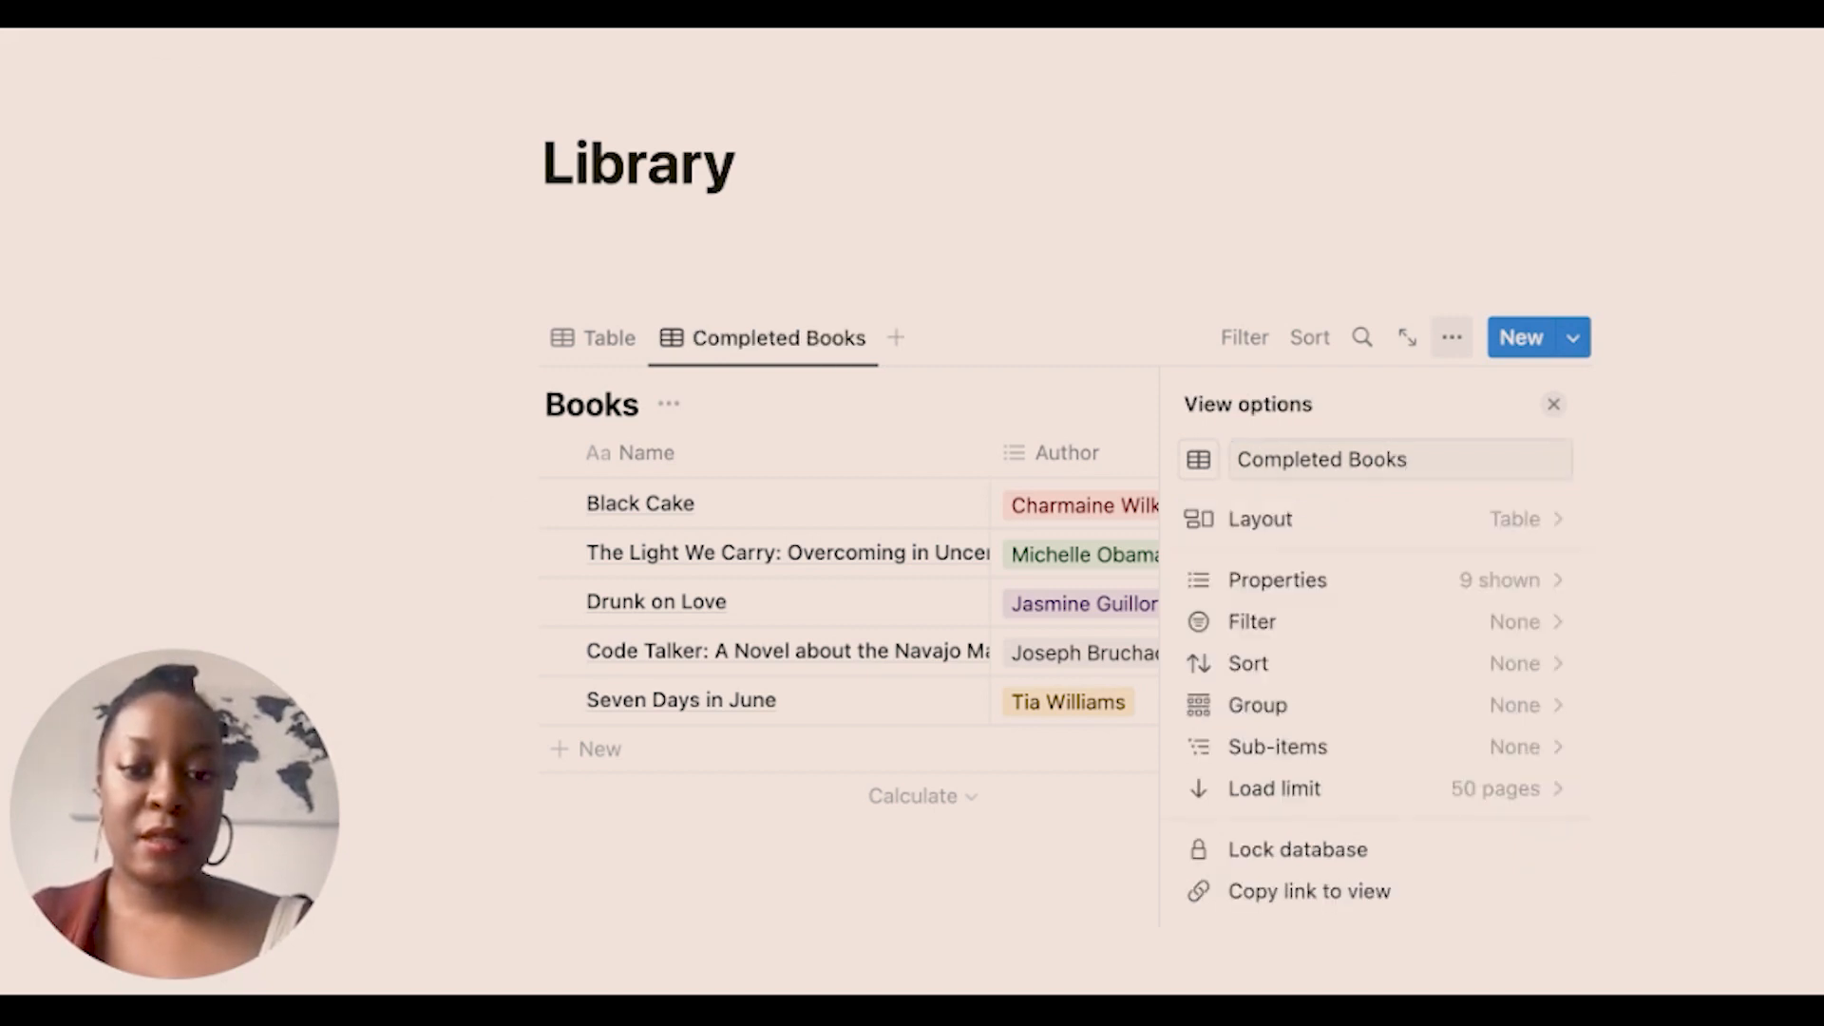
Filter the Completed Books view to entries whose Status is Finished.
click(1372, 627)
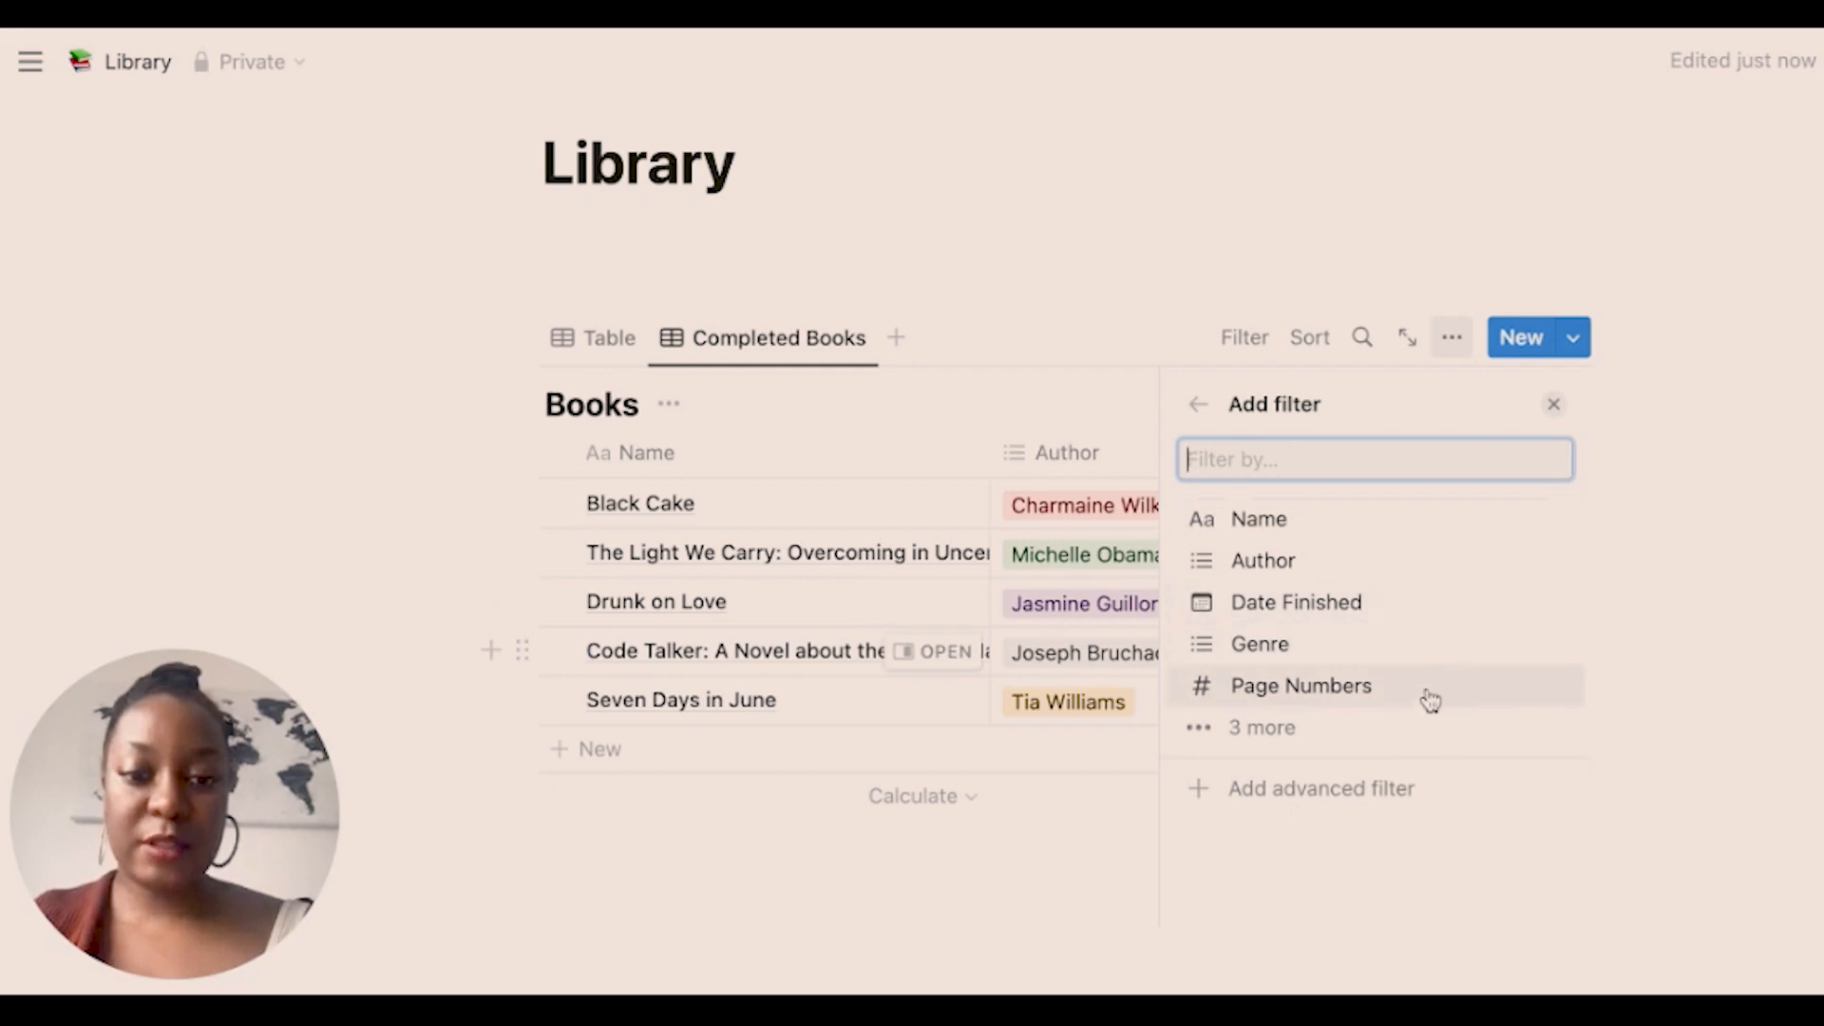
click(1418, 732)
click(1371, 780)
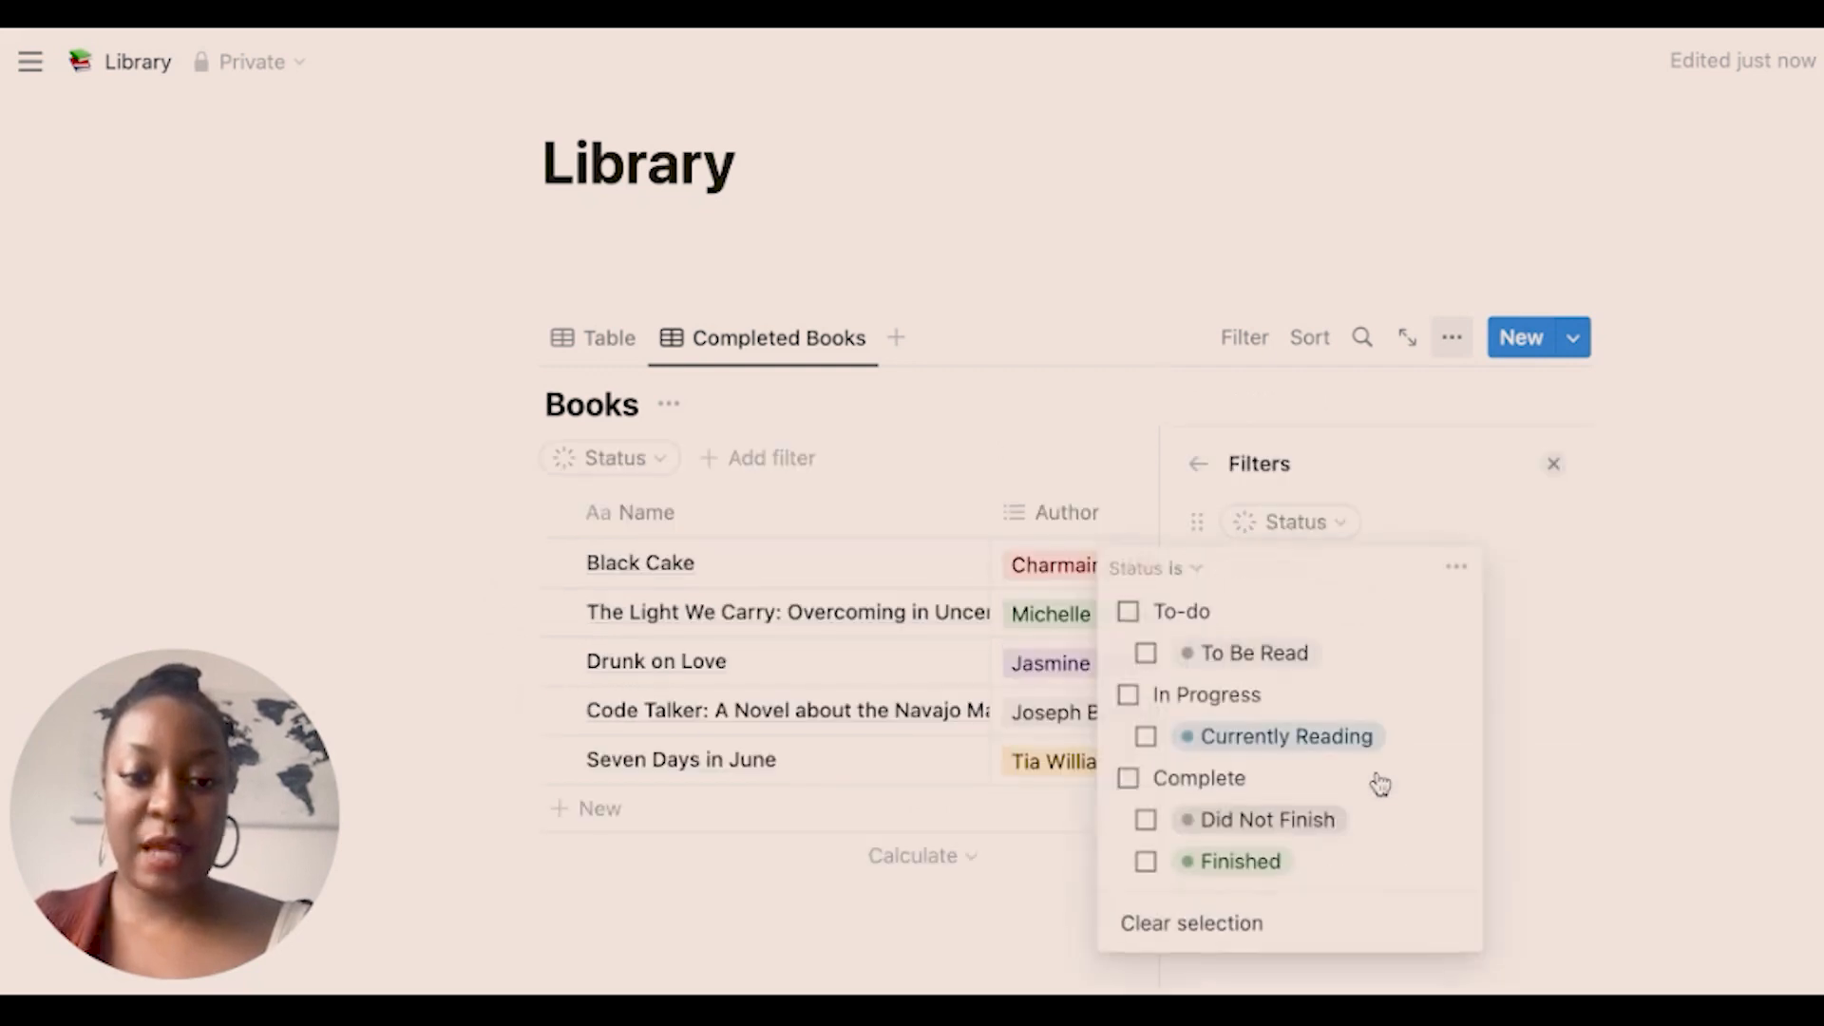
click(1263, 862)
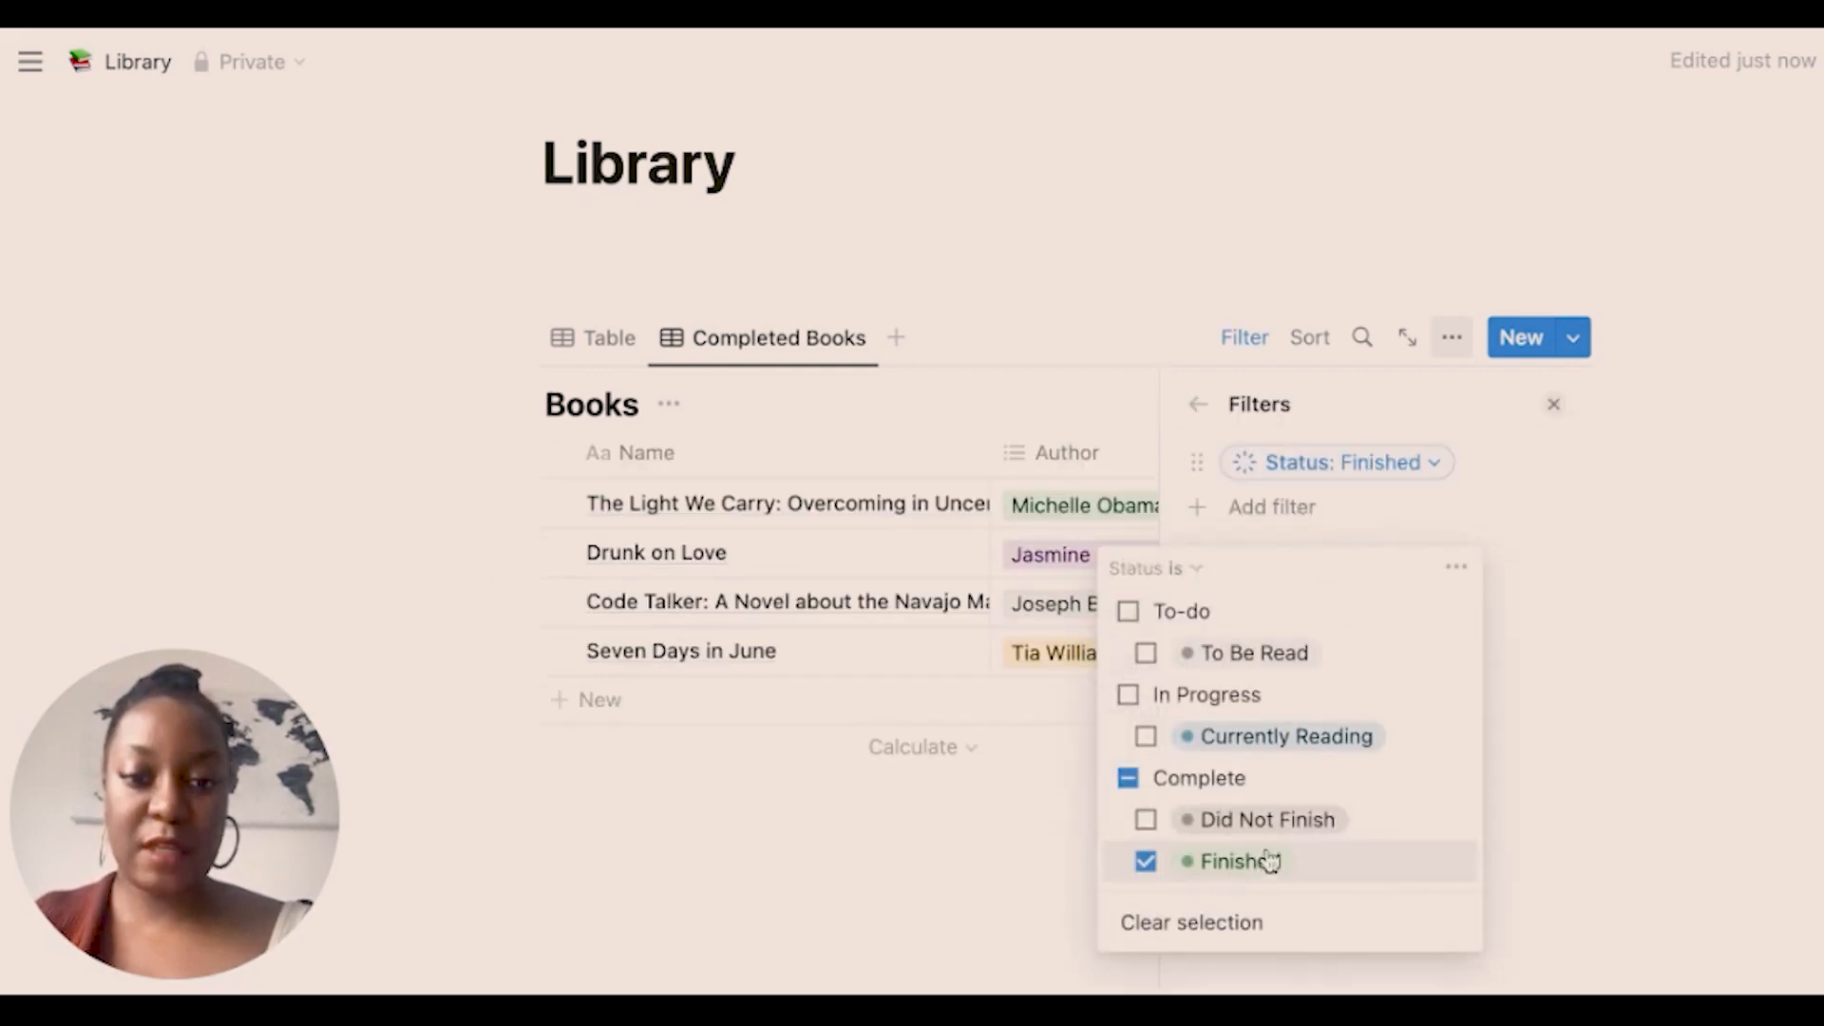
click(1744, 522)
click(1201, 406)
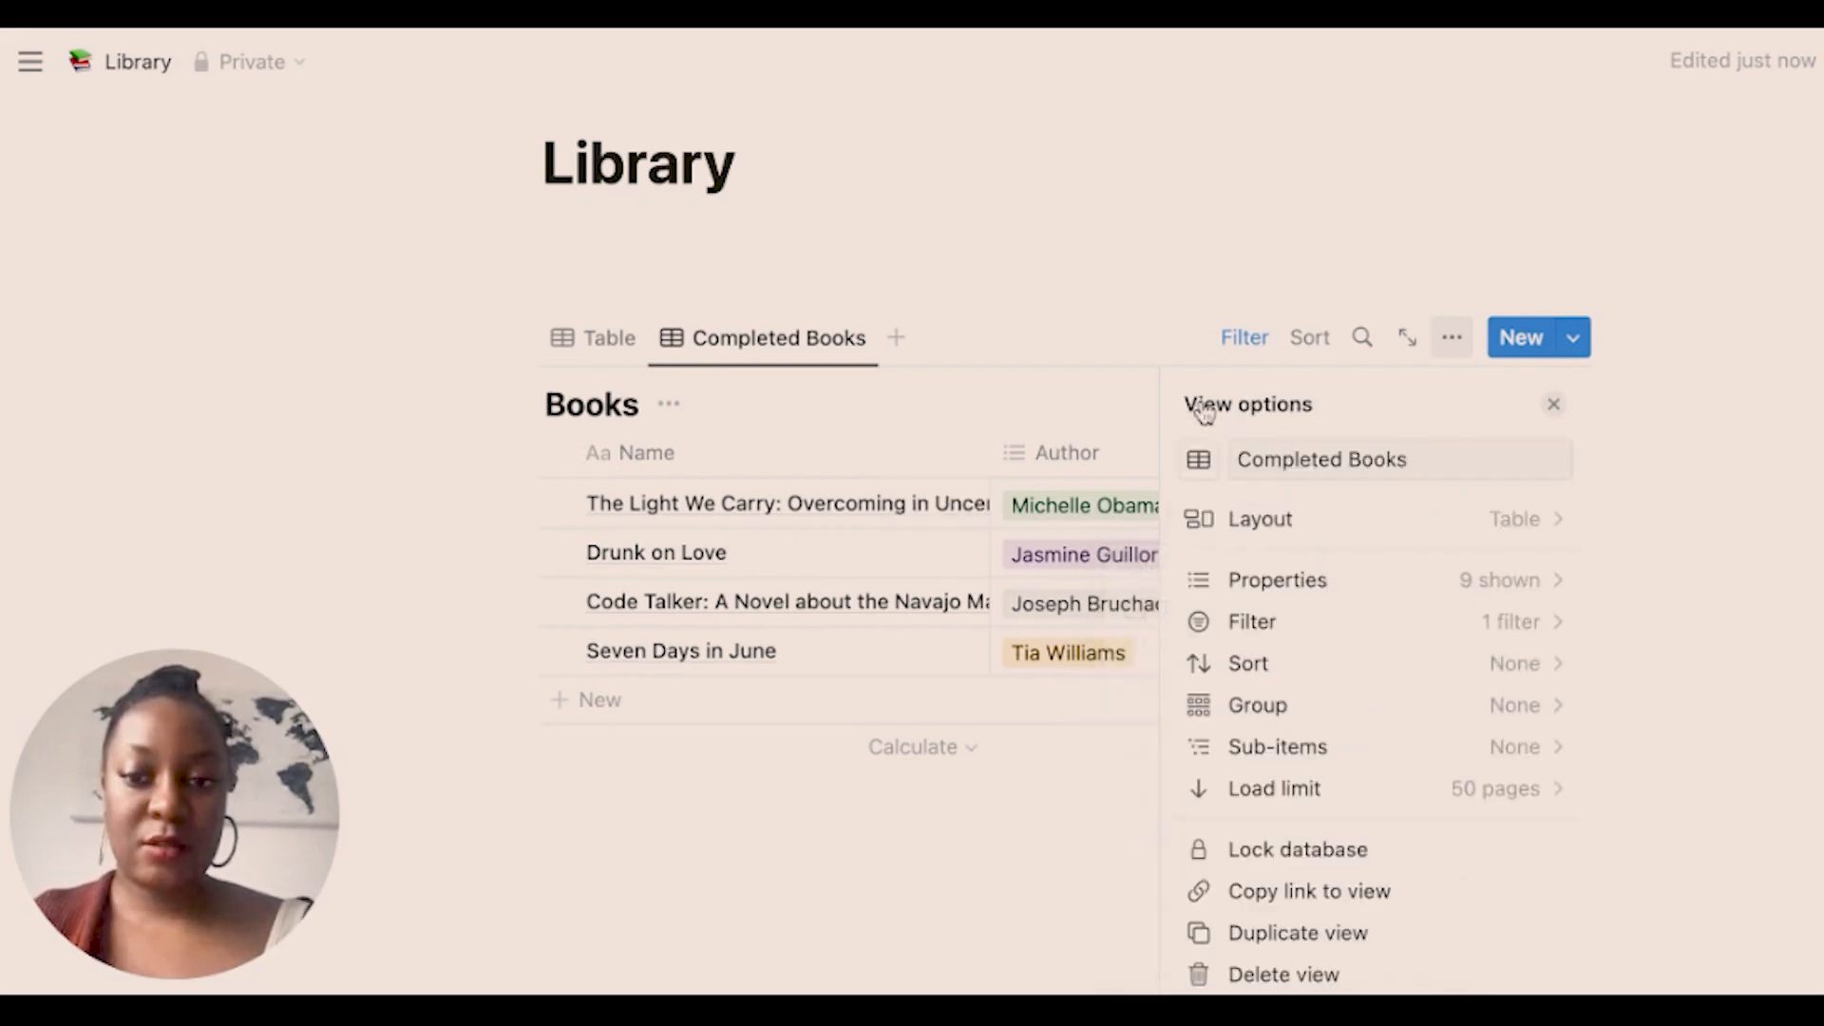
Add a list view named To Be Read to the Books database.
click(1017, 810)
scroll(1396, 541, right, 15)
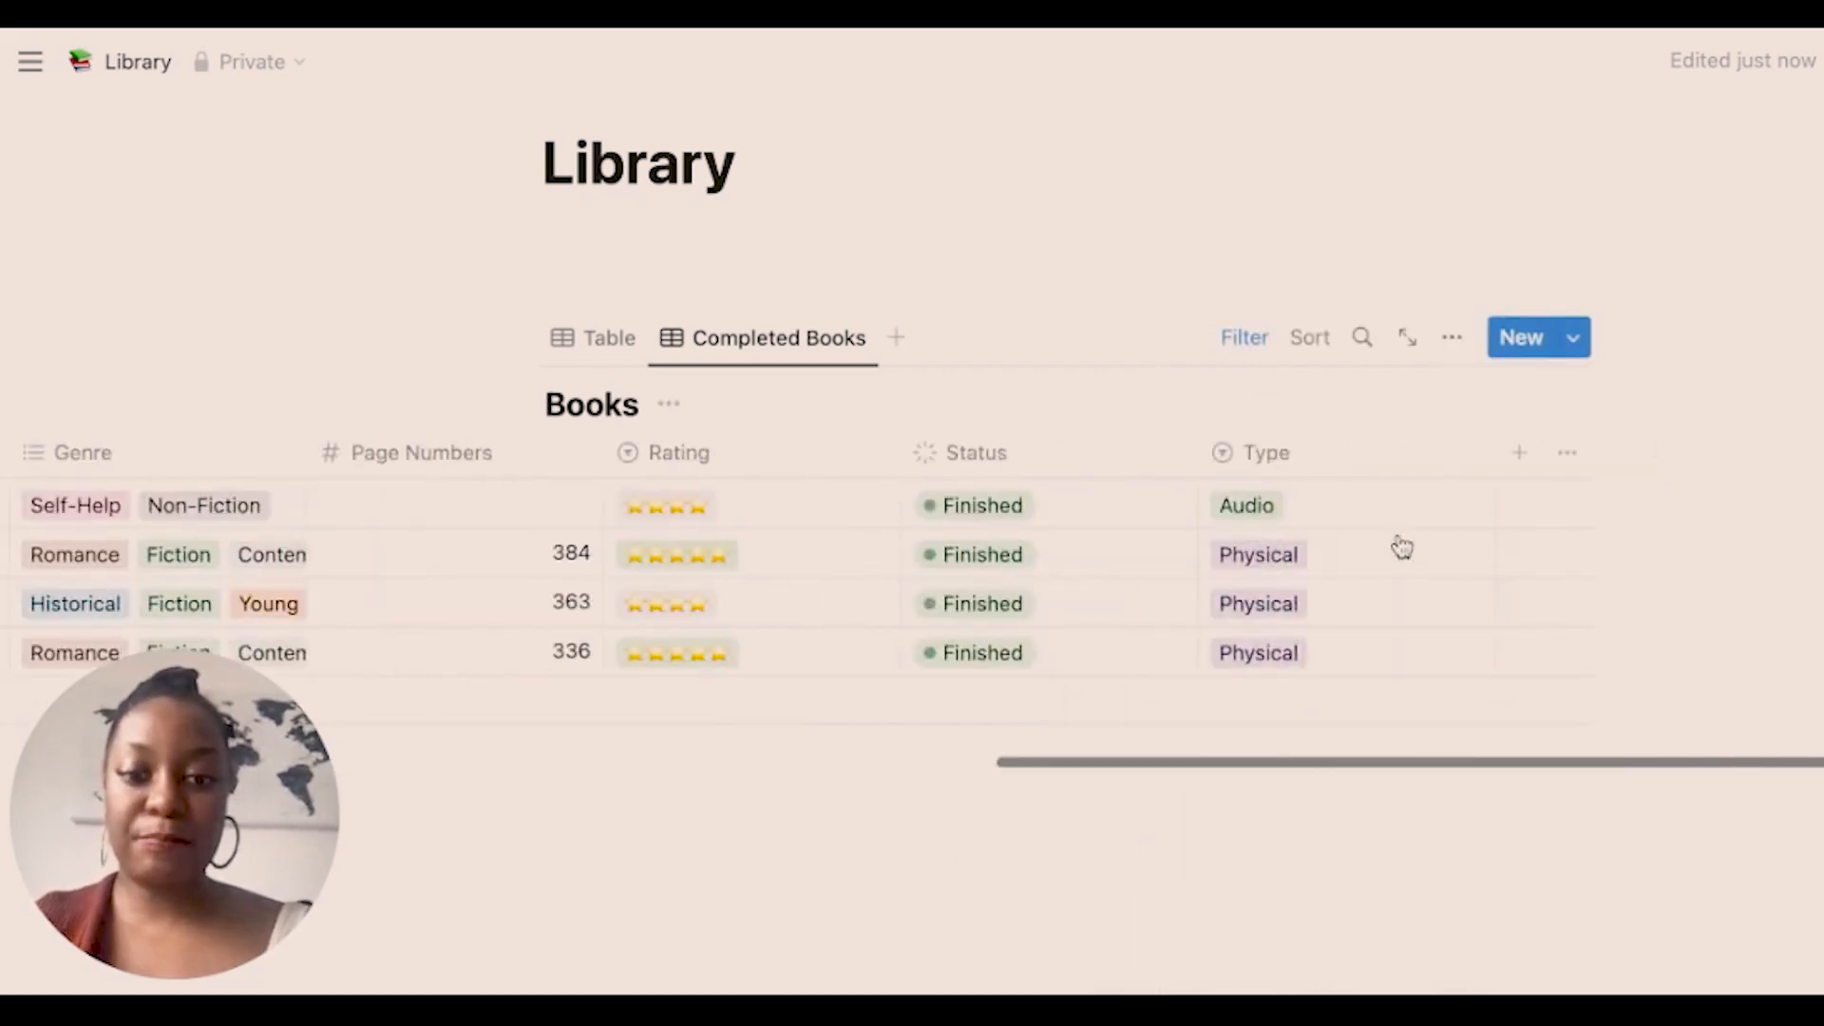
scroll(1400, 545, left, 15)
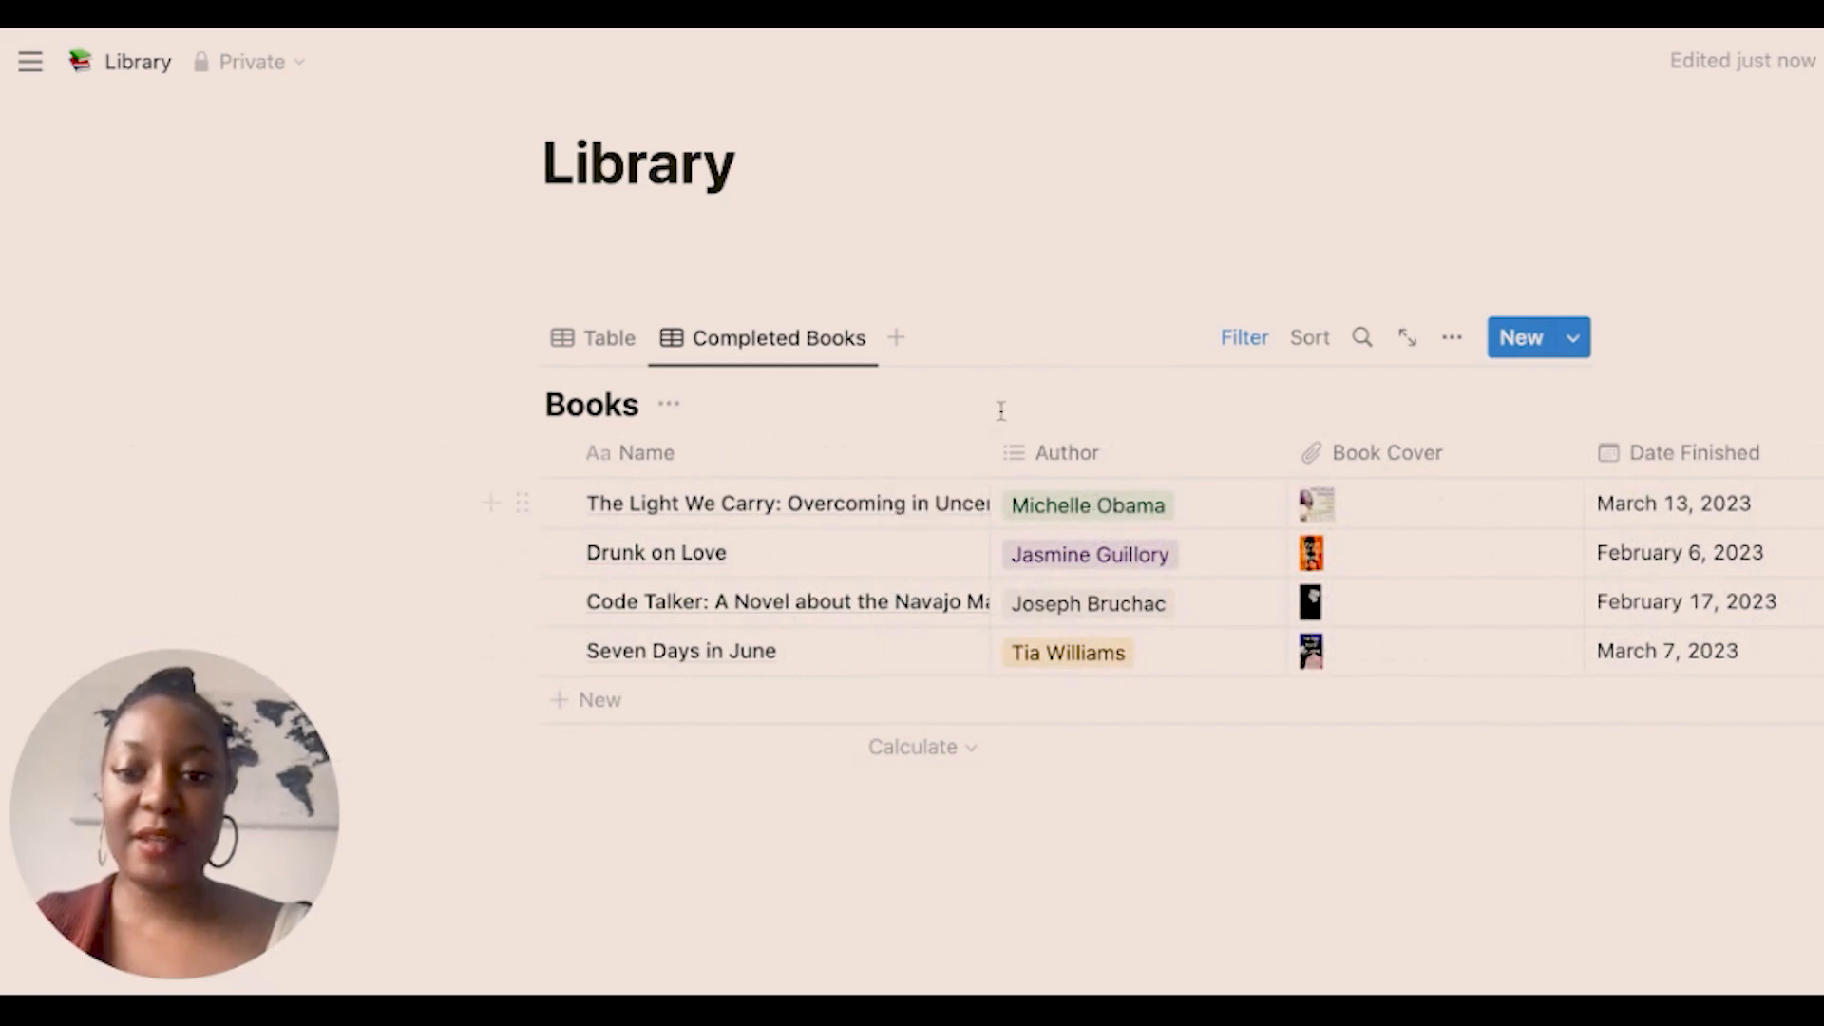
click(898, 339)
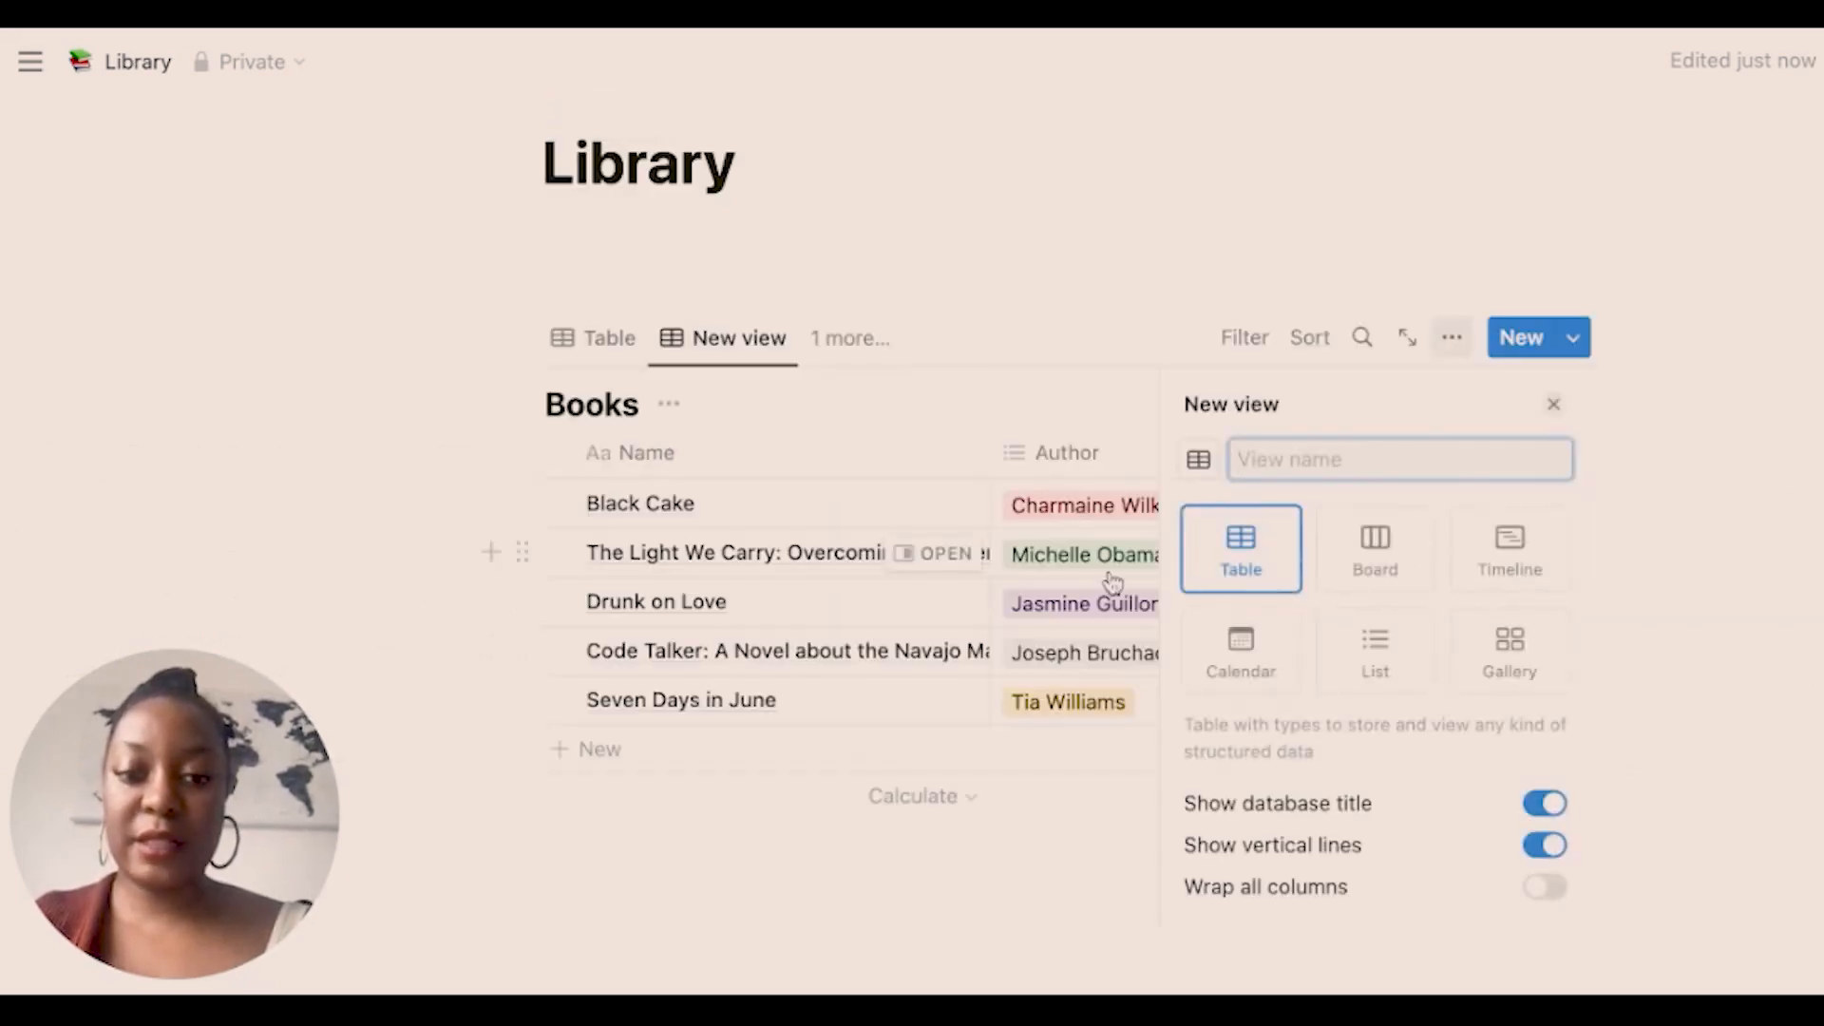
click(1373, 652)
click(1355, 465)
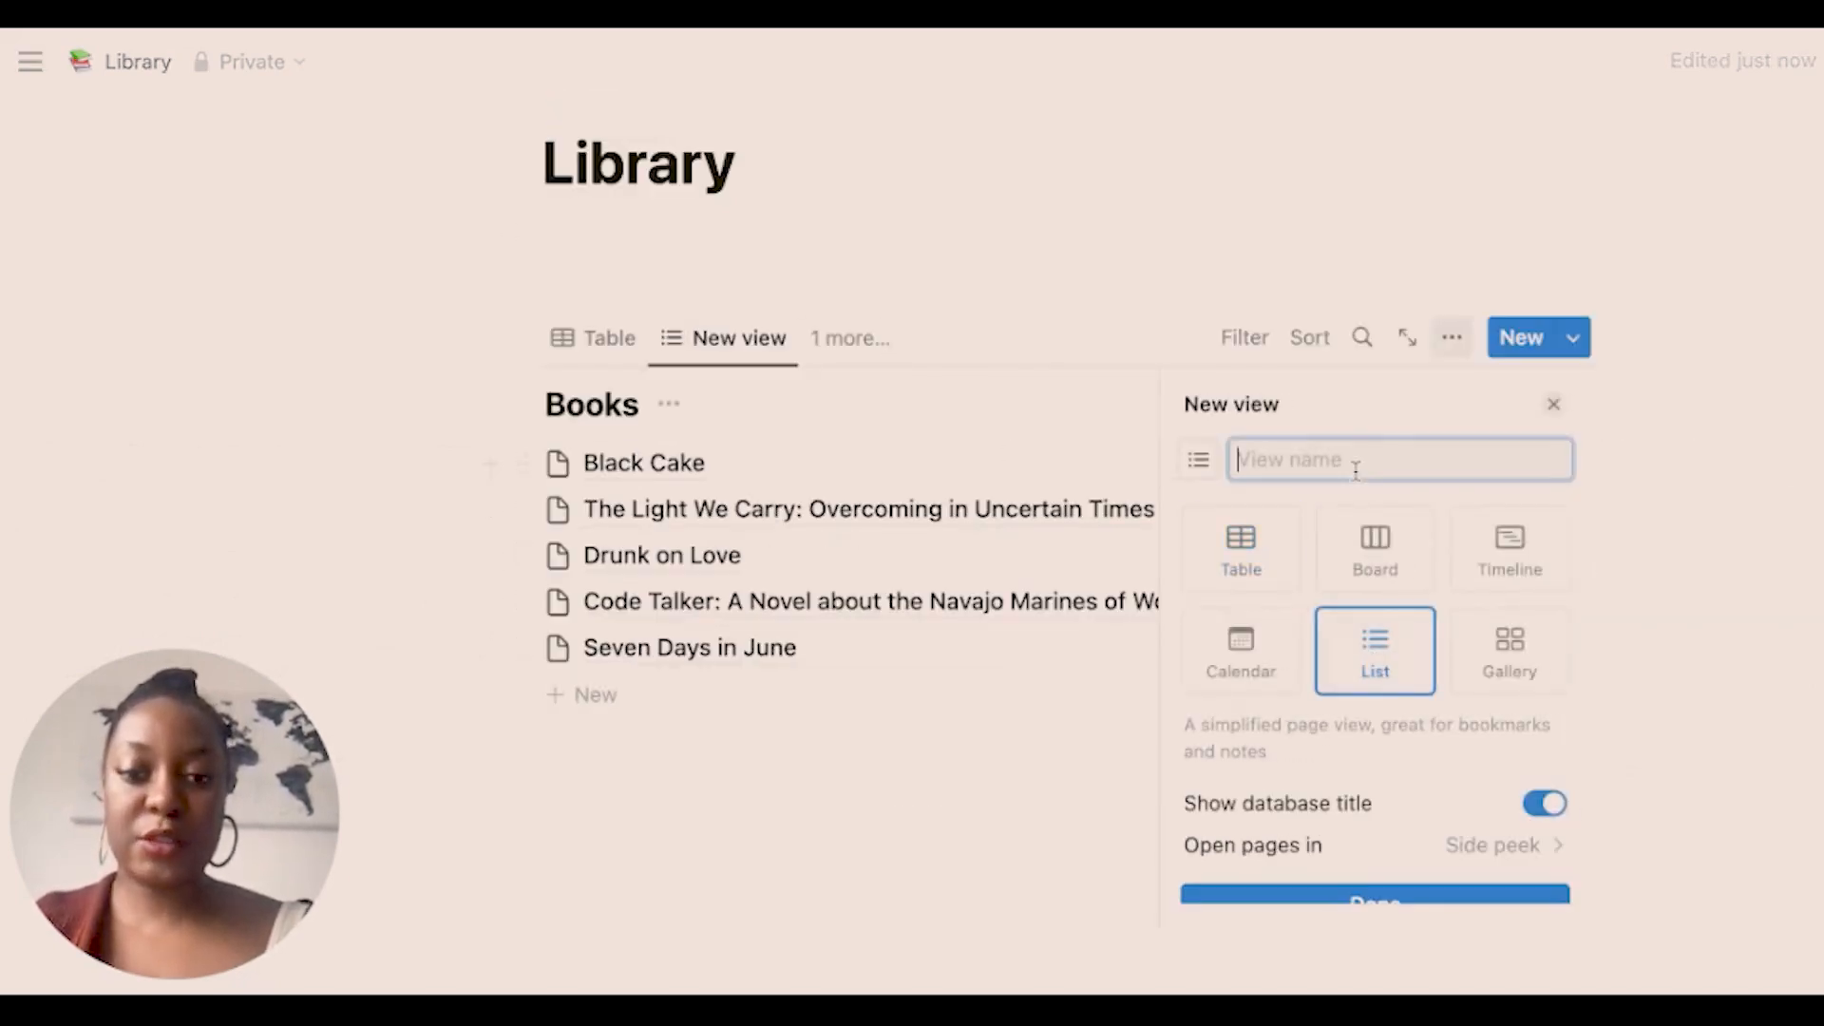
text(To Be Read)
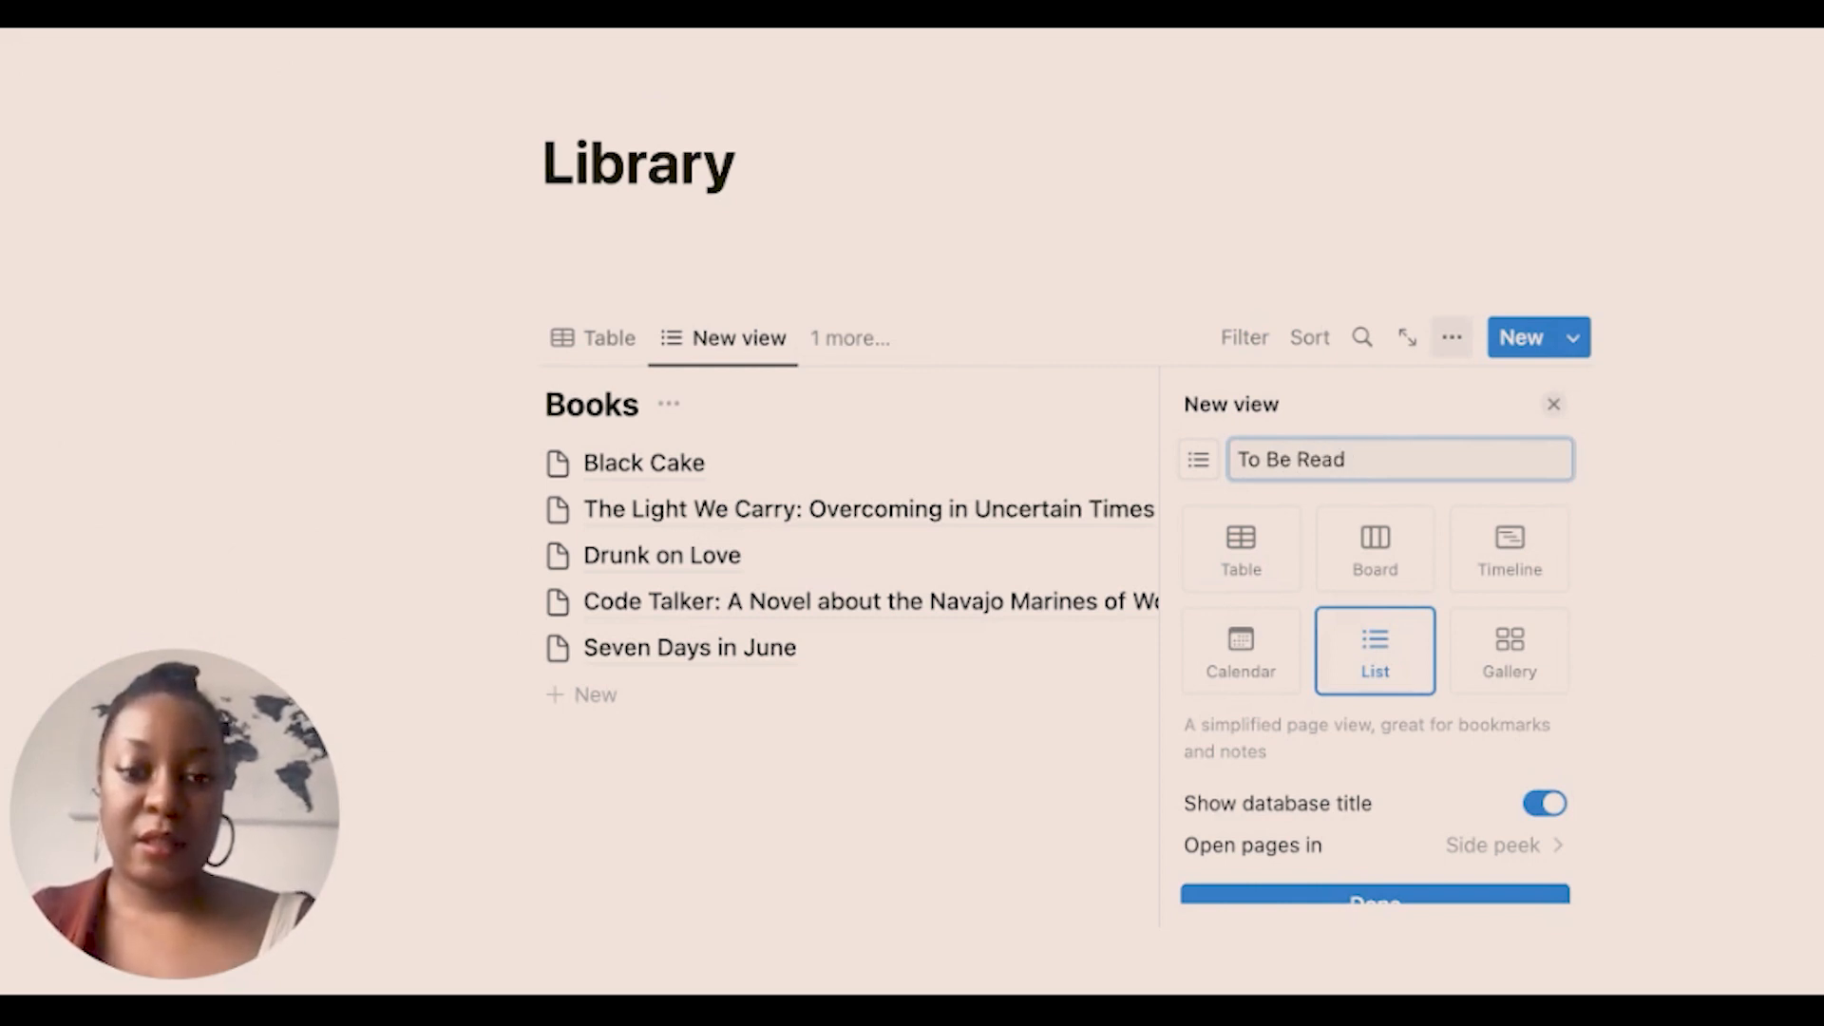
key(Return)
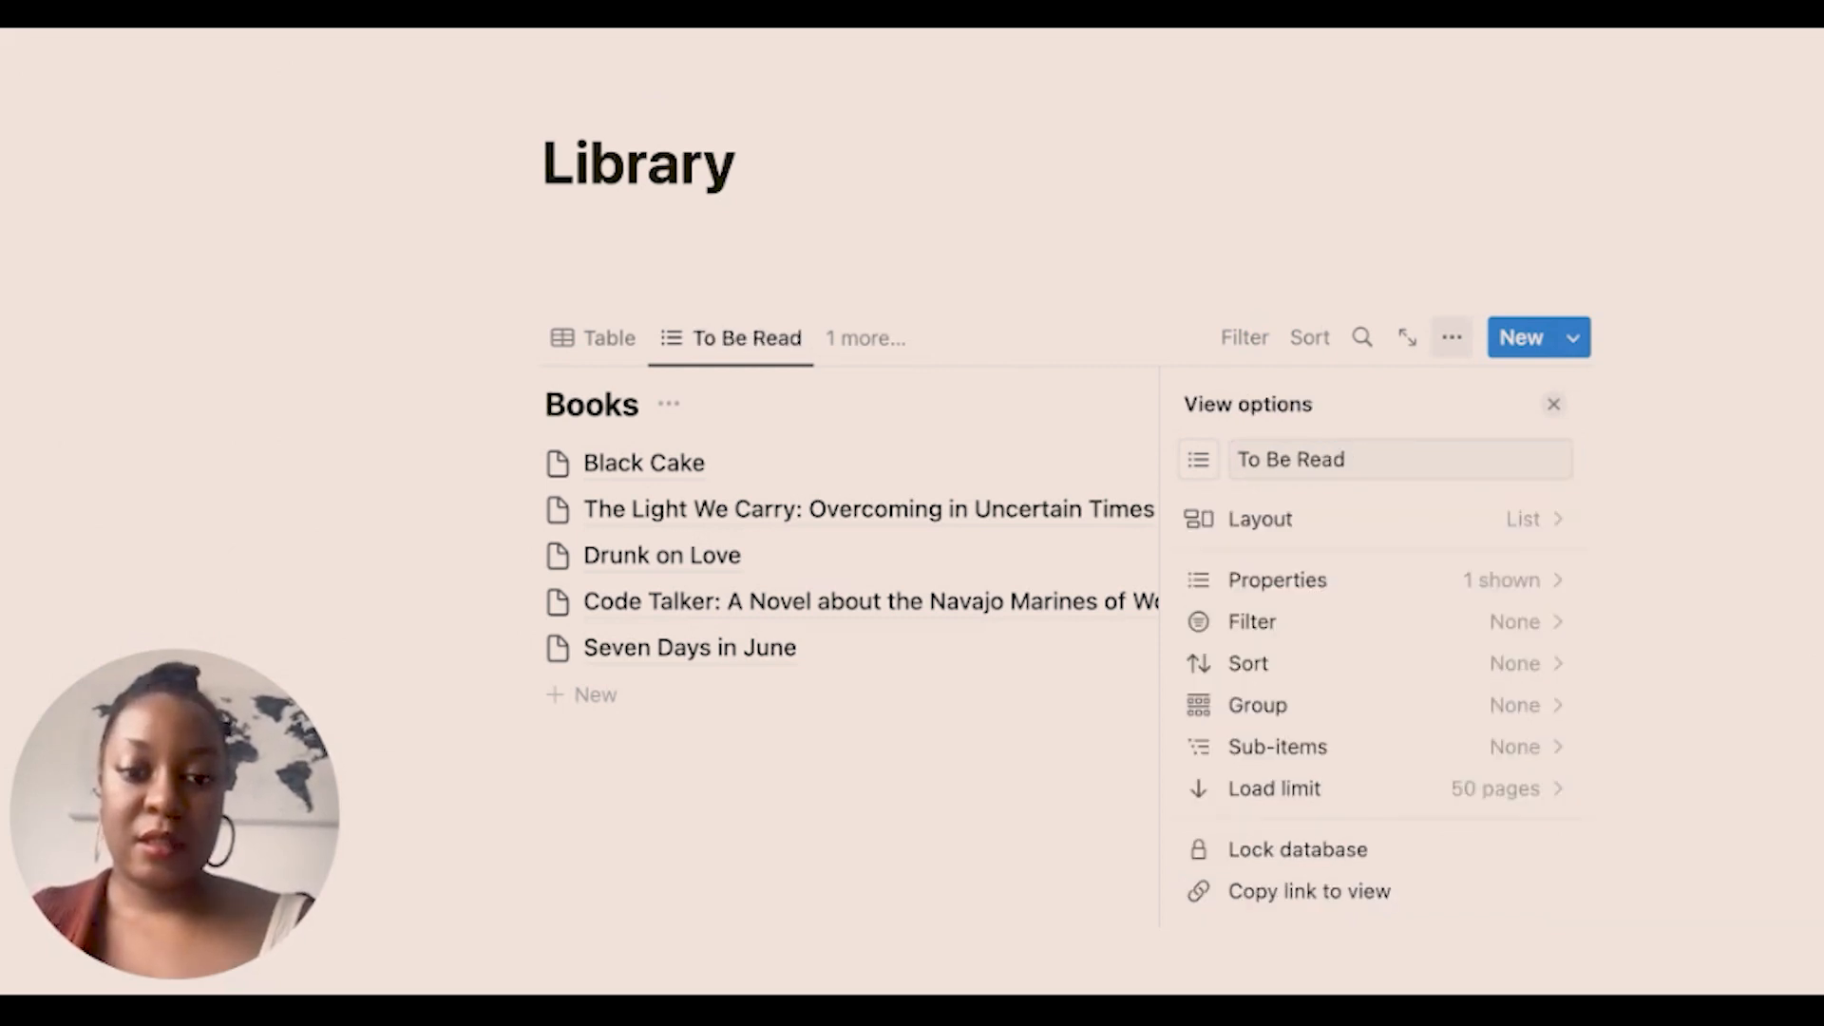
Filter the To Be Read view to entries whose Status is To Be Read.
click(1395, 632)
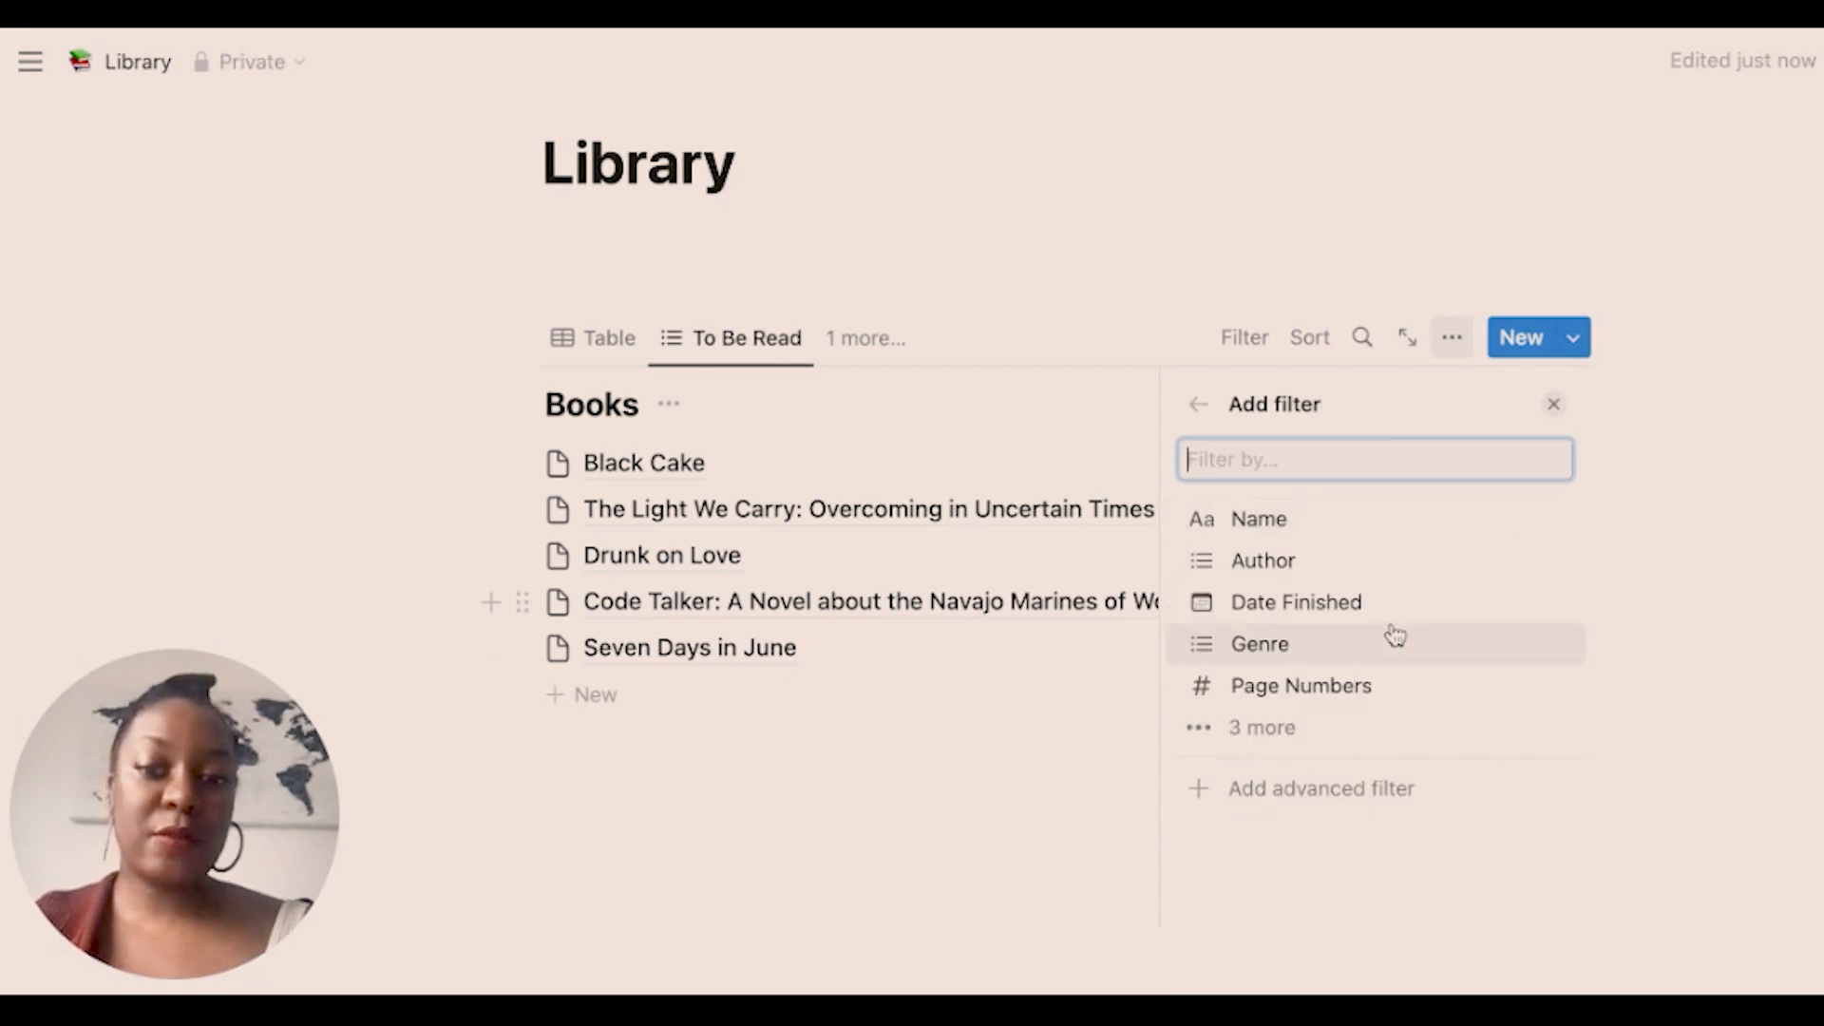
click(1397, 739)
click(1364, 774)
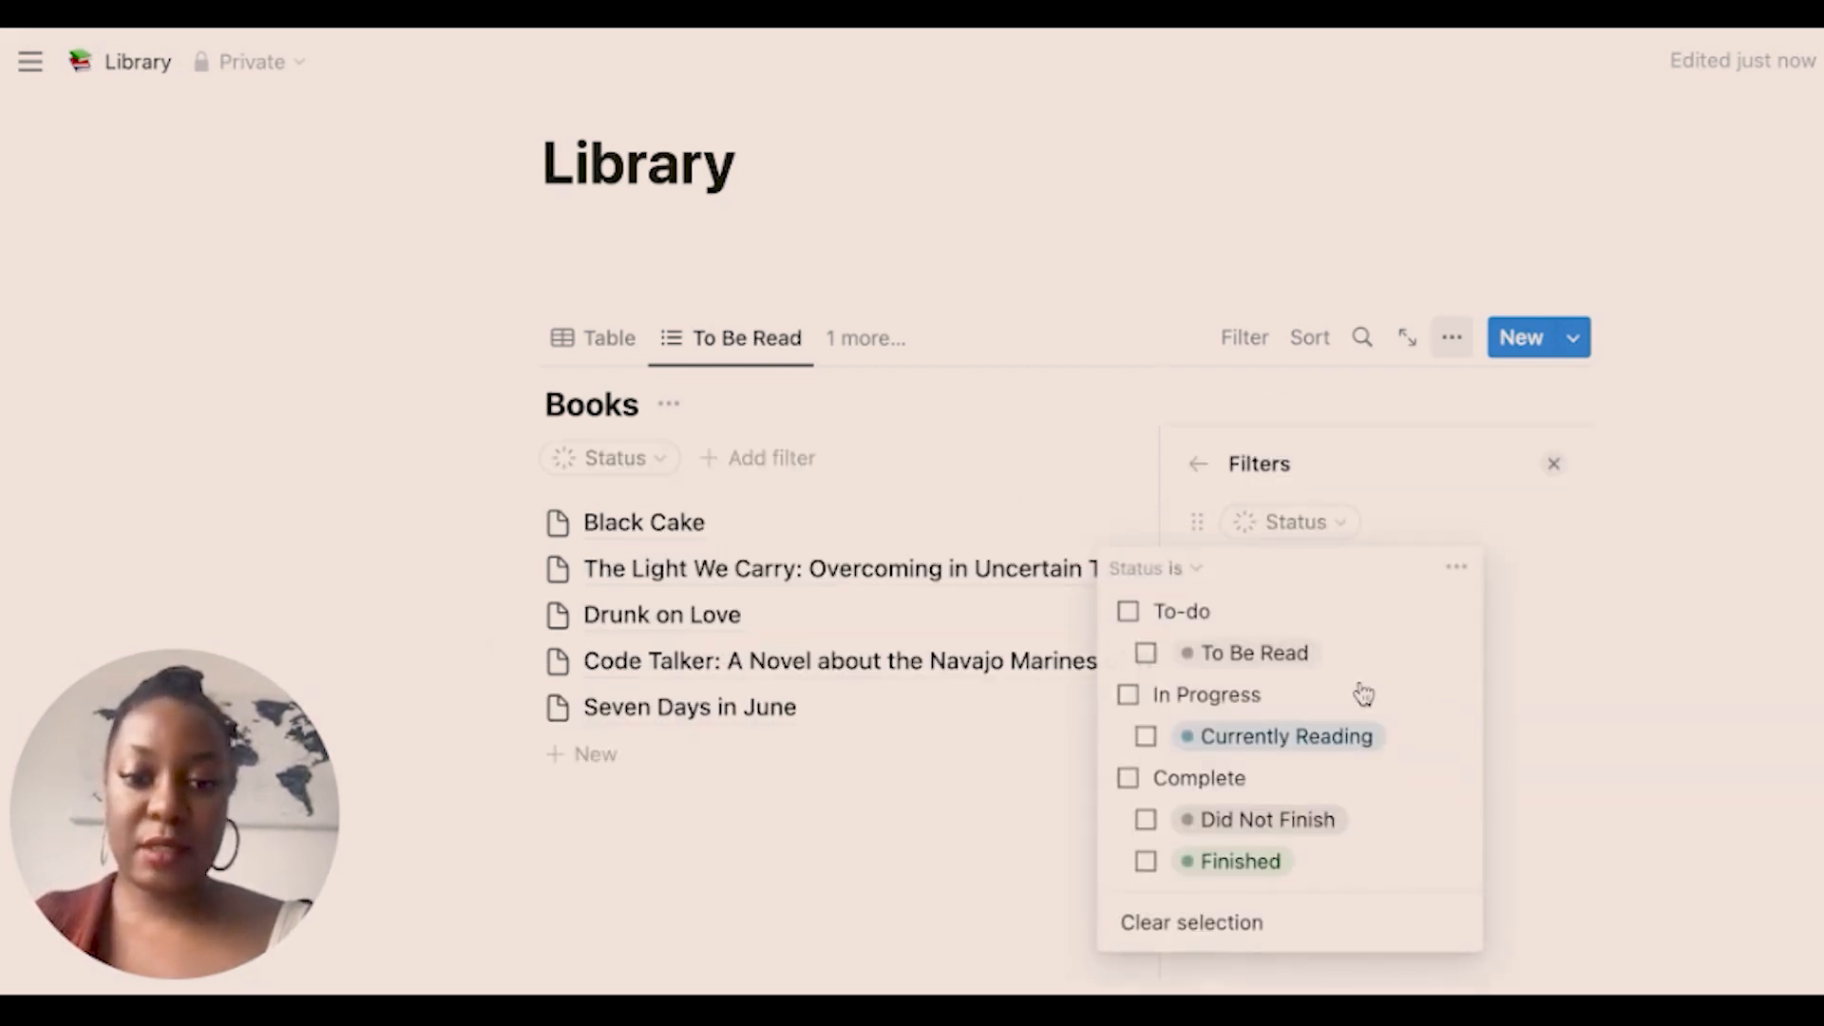
click(1286, 651)
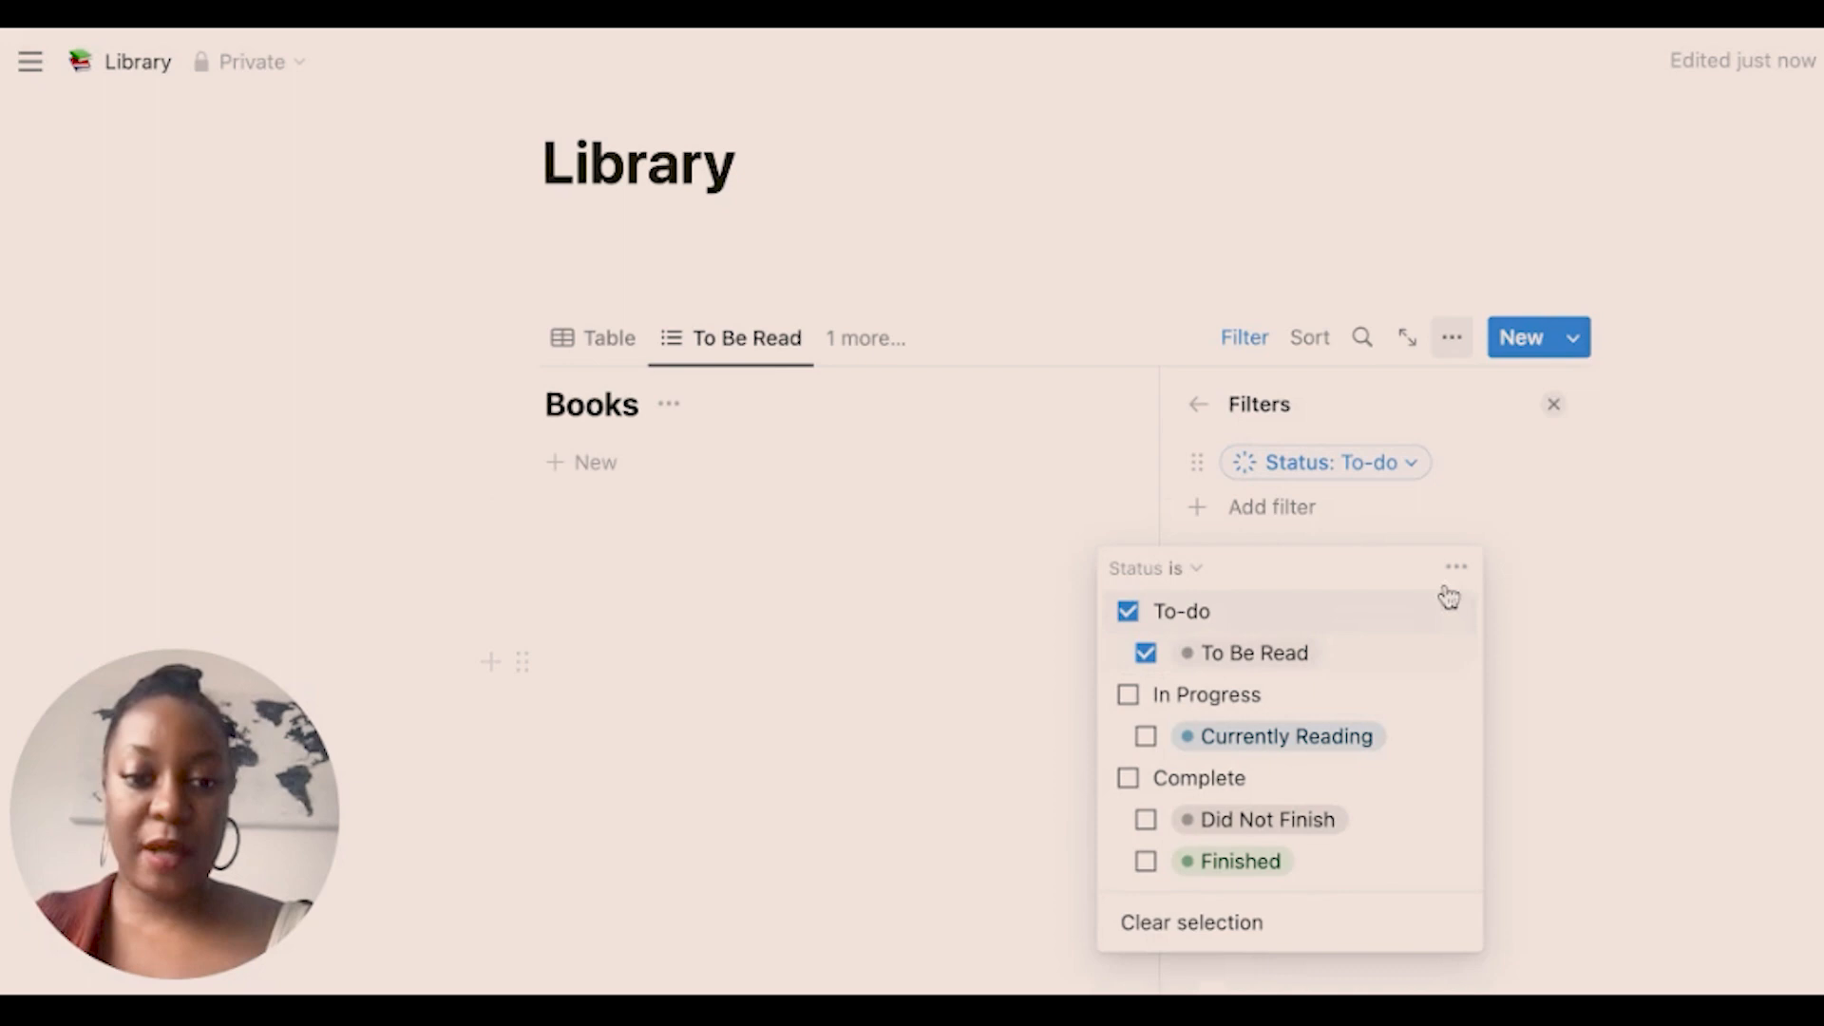
click(1594, 553)
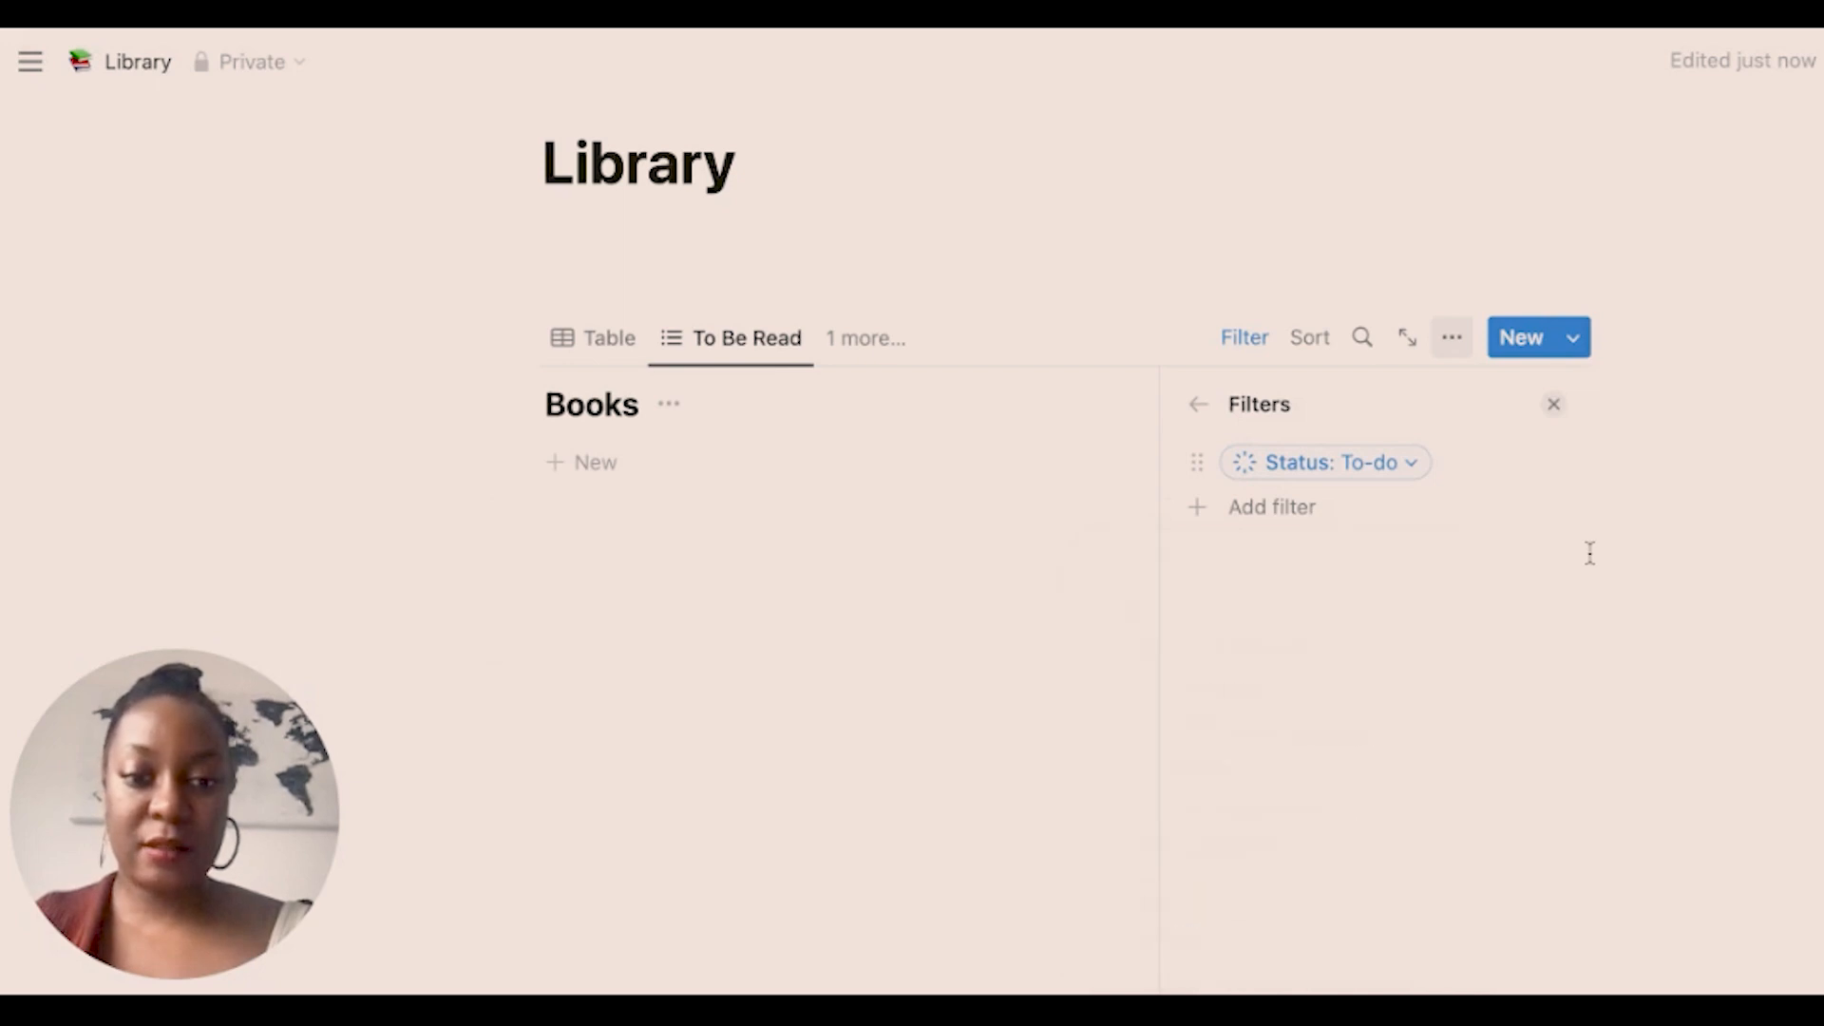
click(1198, 406)
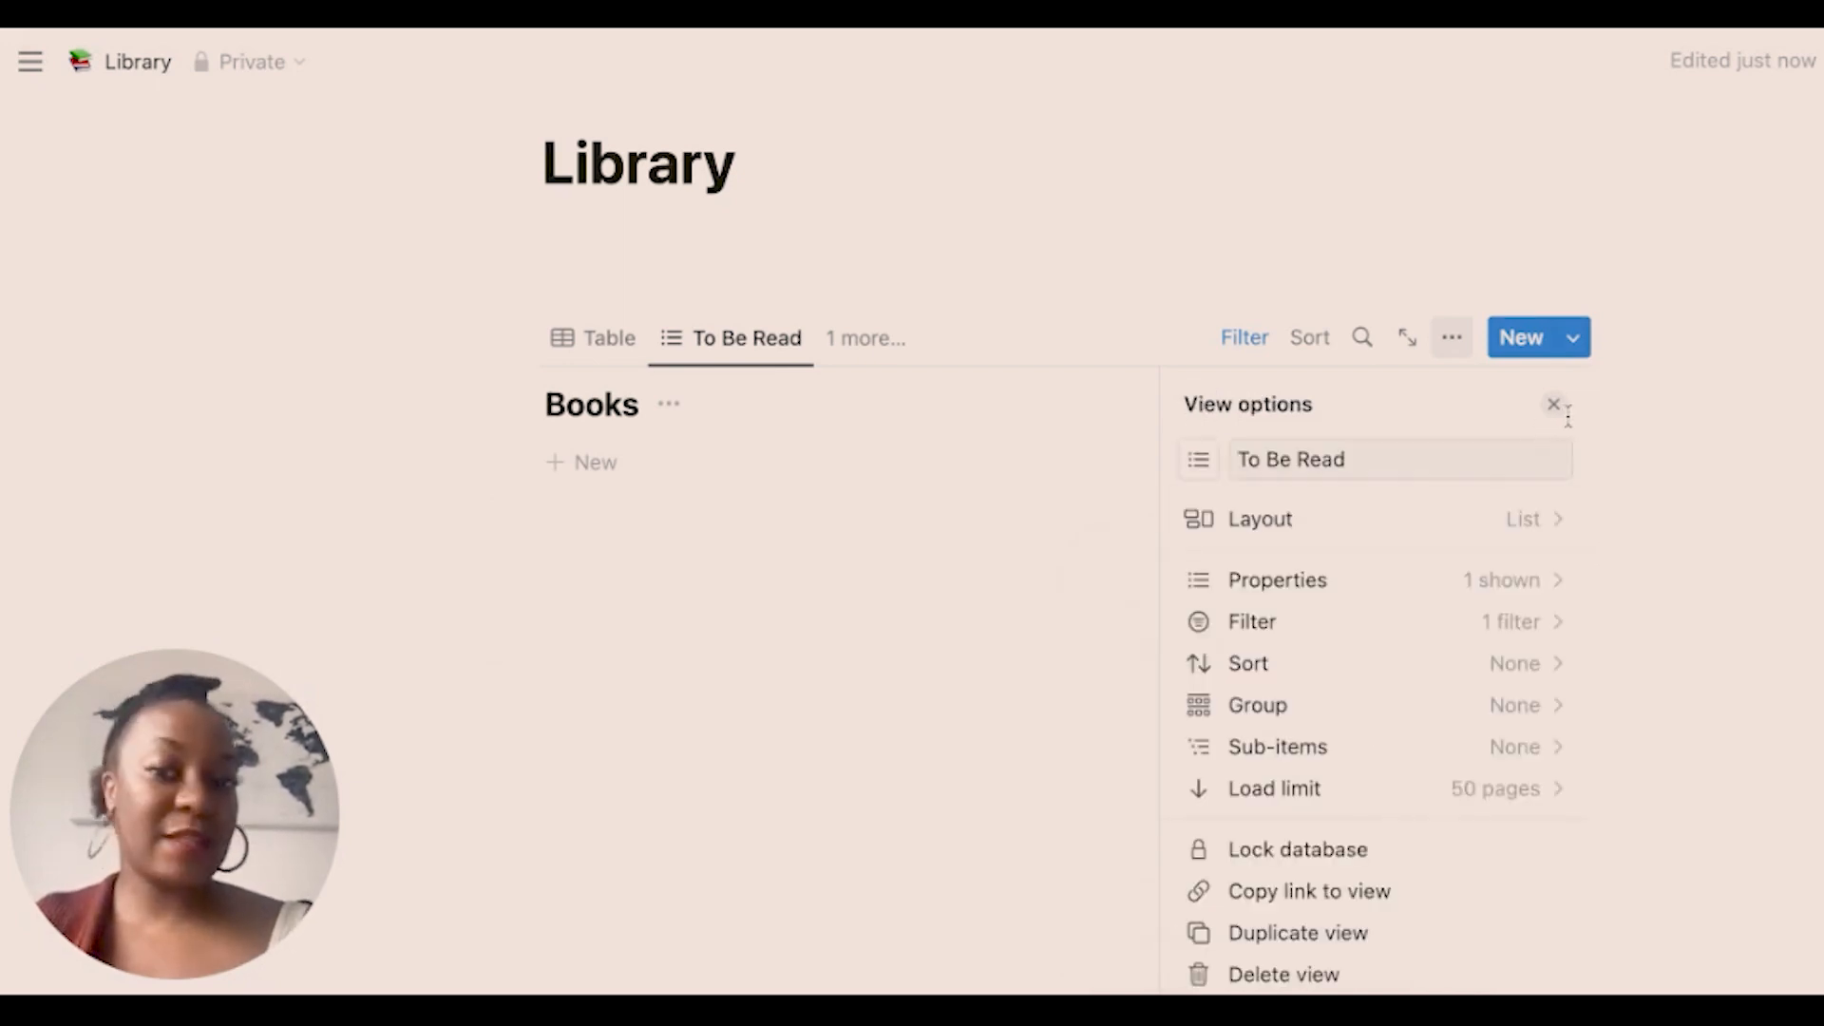
click(1149, 401)
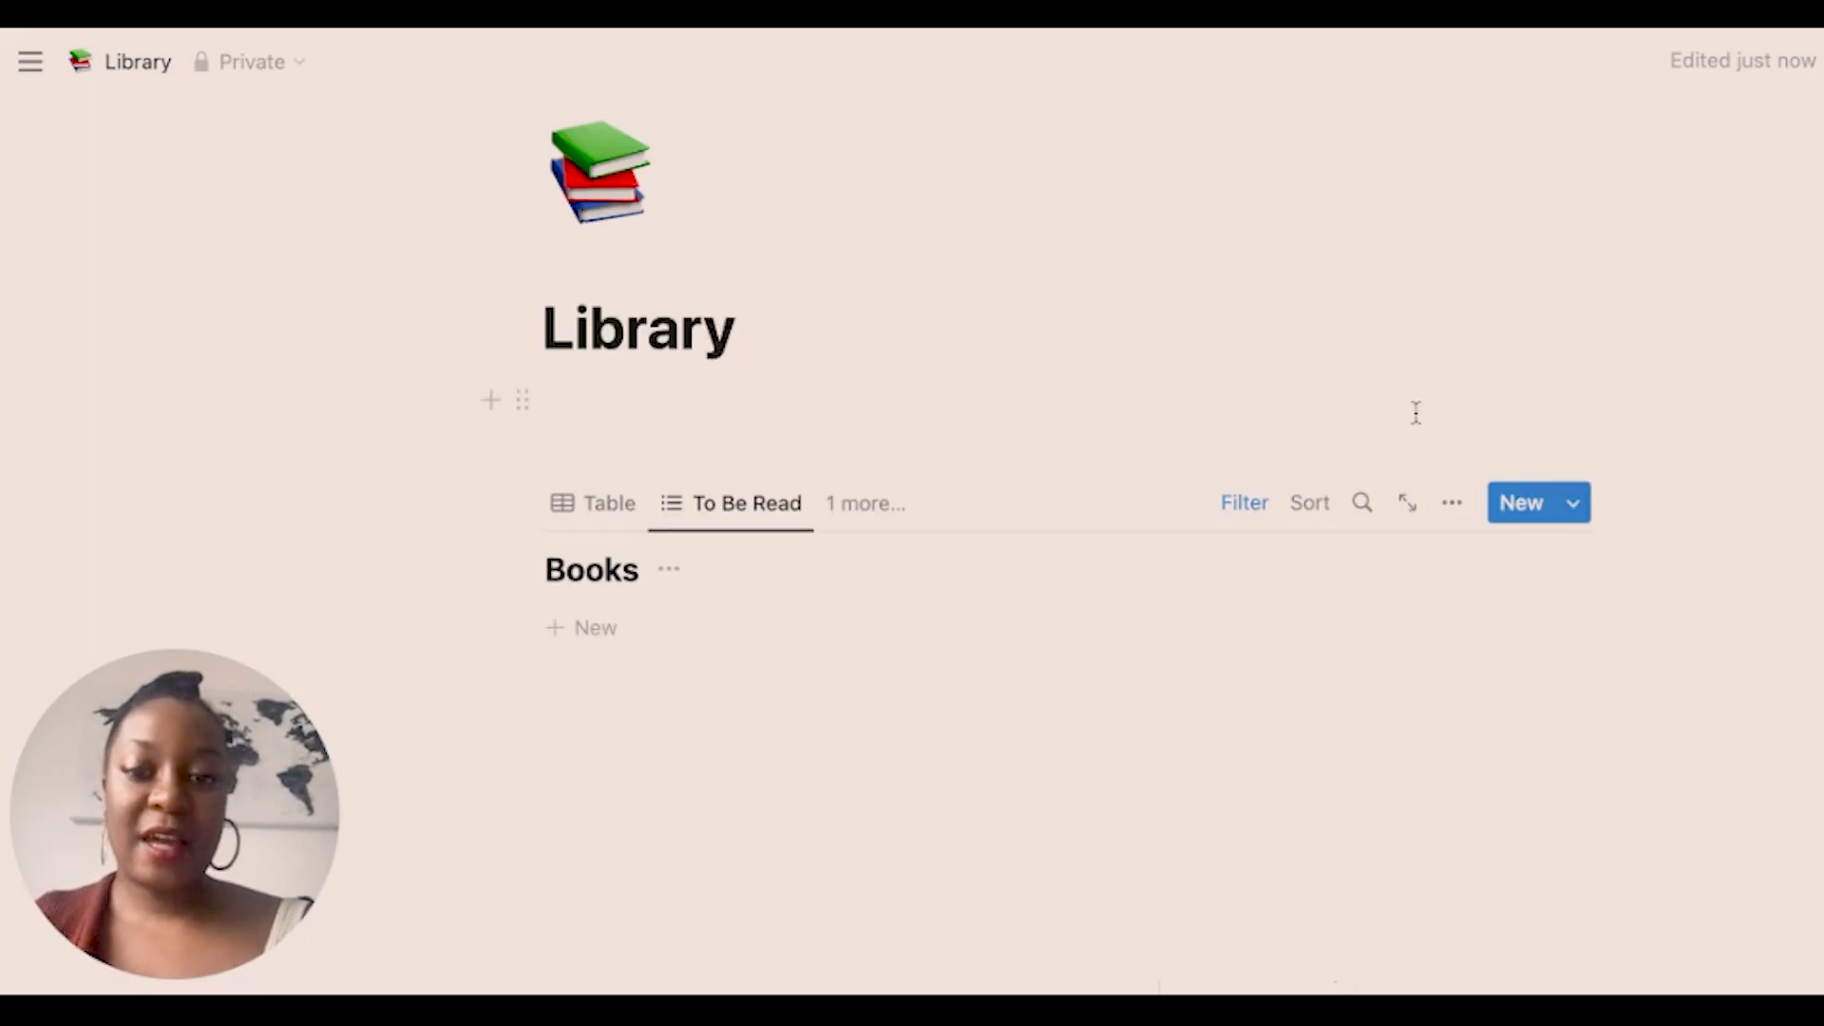
Add a list view named Currently Reading to the Books database.
click(858, 506)
click(984, 483)
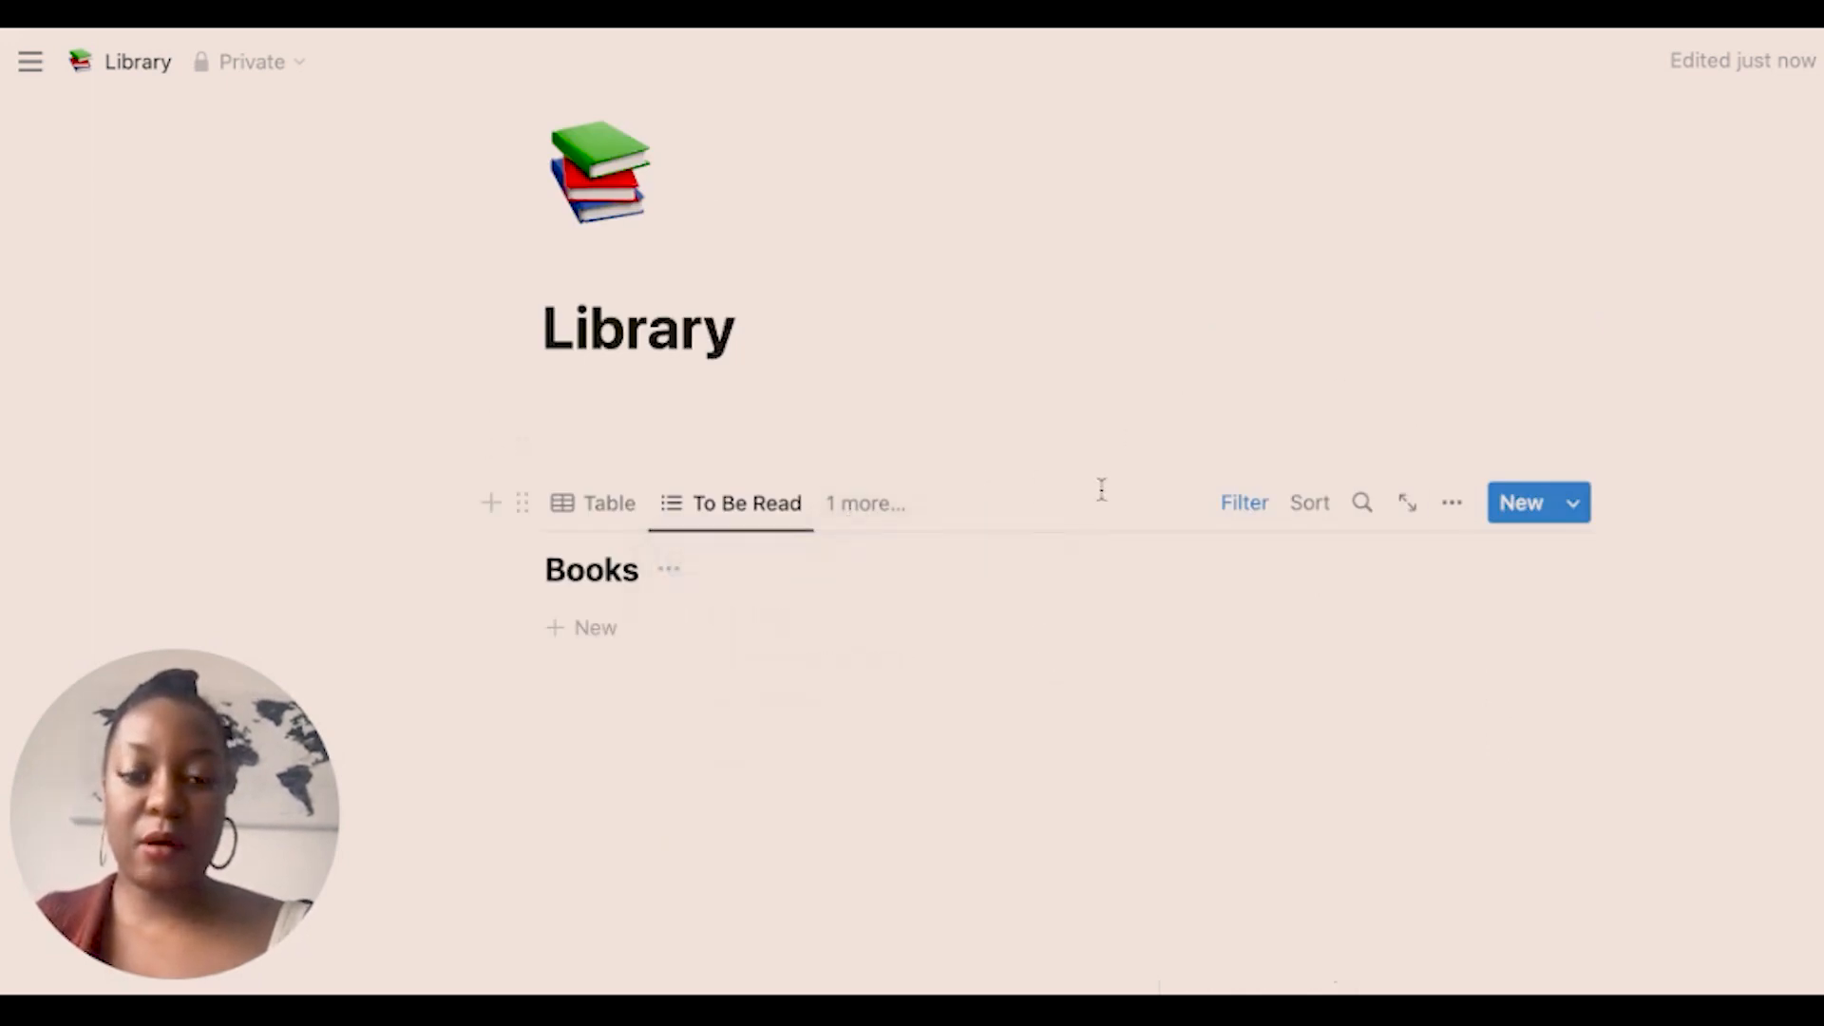
click(874, 506)
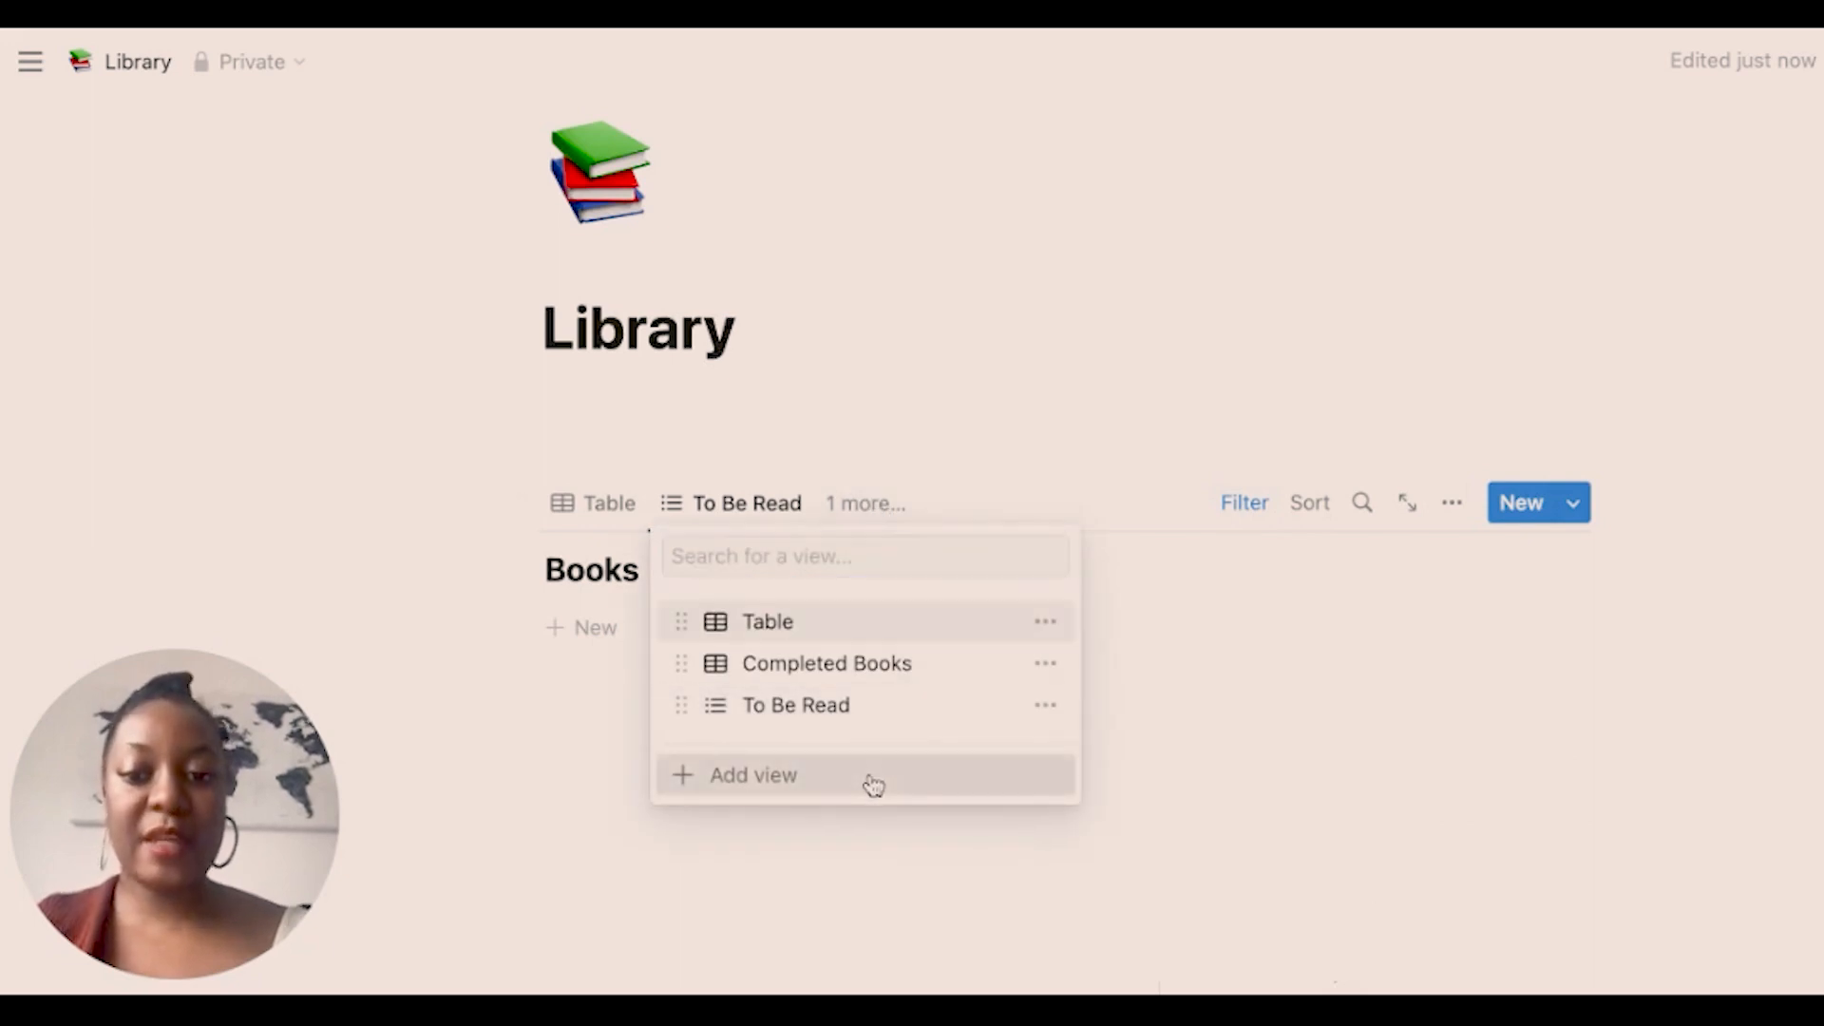
click(871, 784)
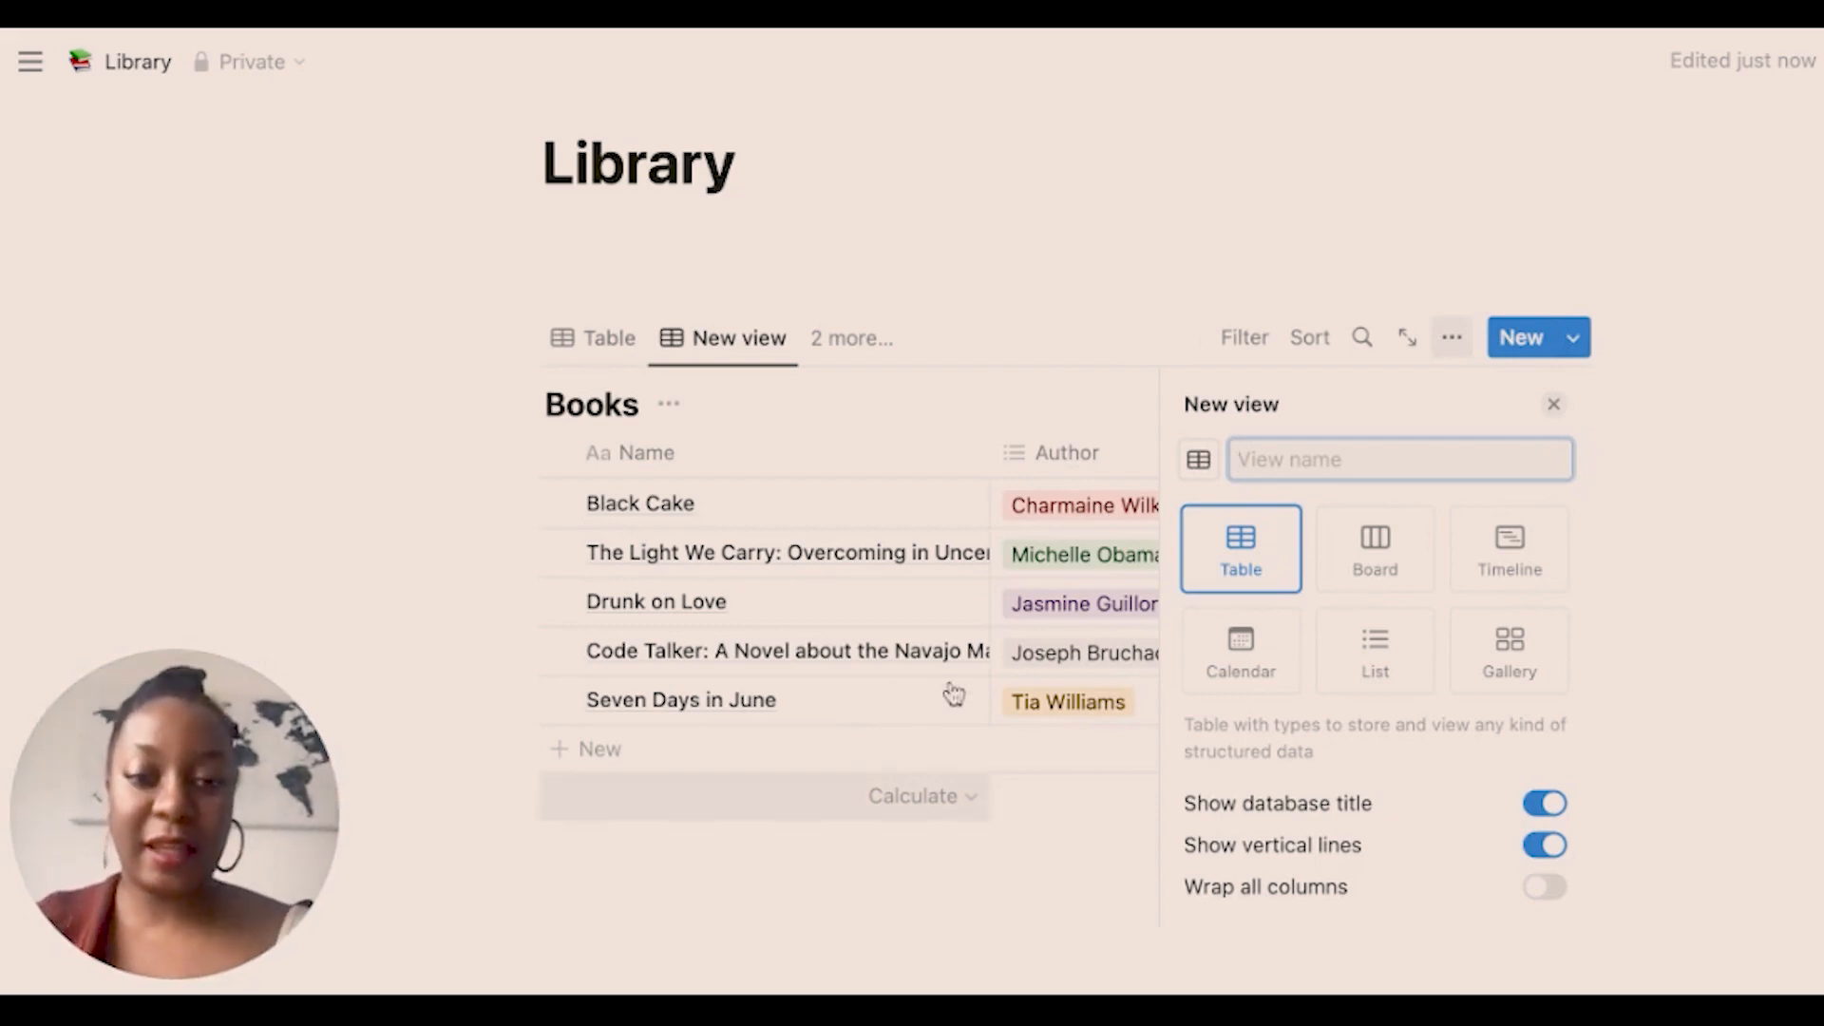
click(1374, 651)
click(1415, 461)
text(Currently Reading)
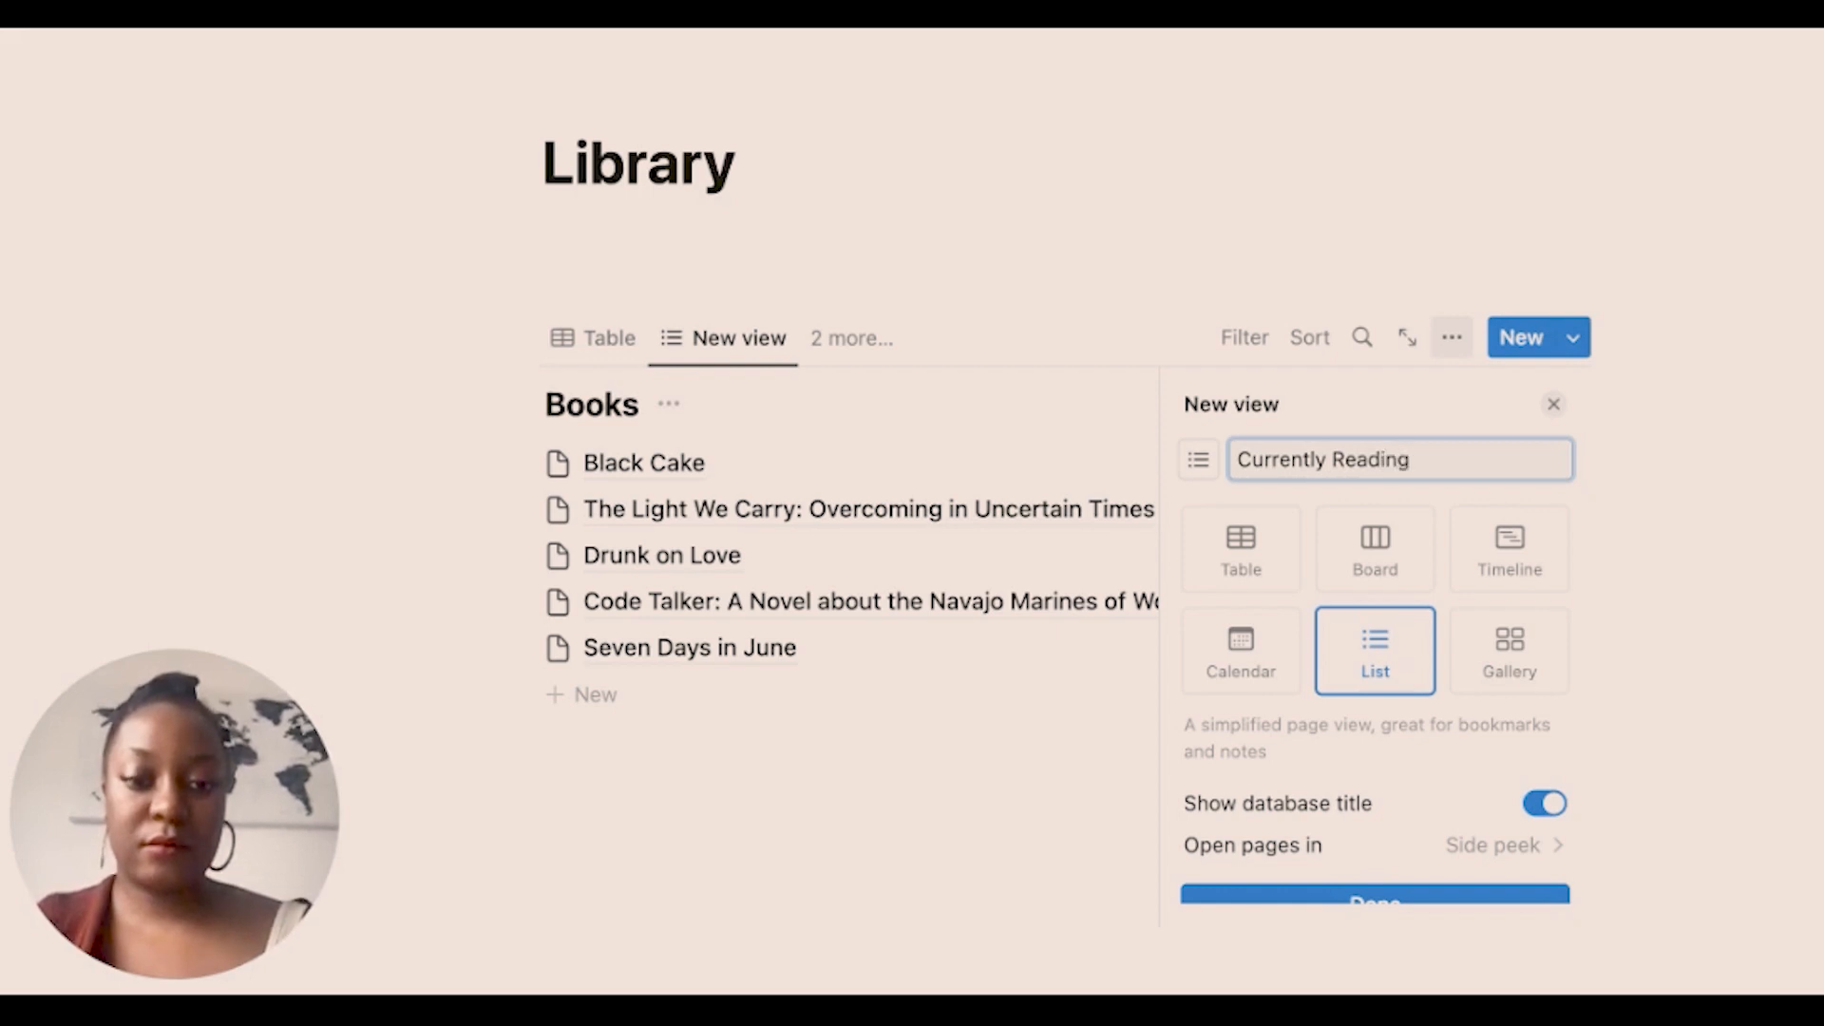
click(1396, 897)
Filter the Currently Reading view to entries whose Status is Currently Reading.
click(1470, 632)
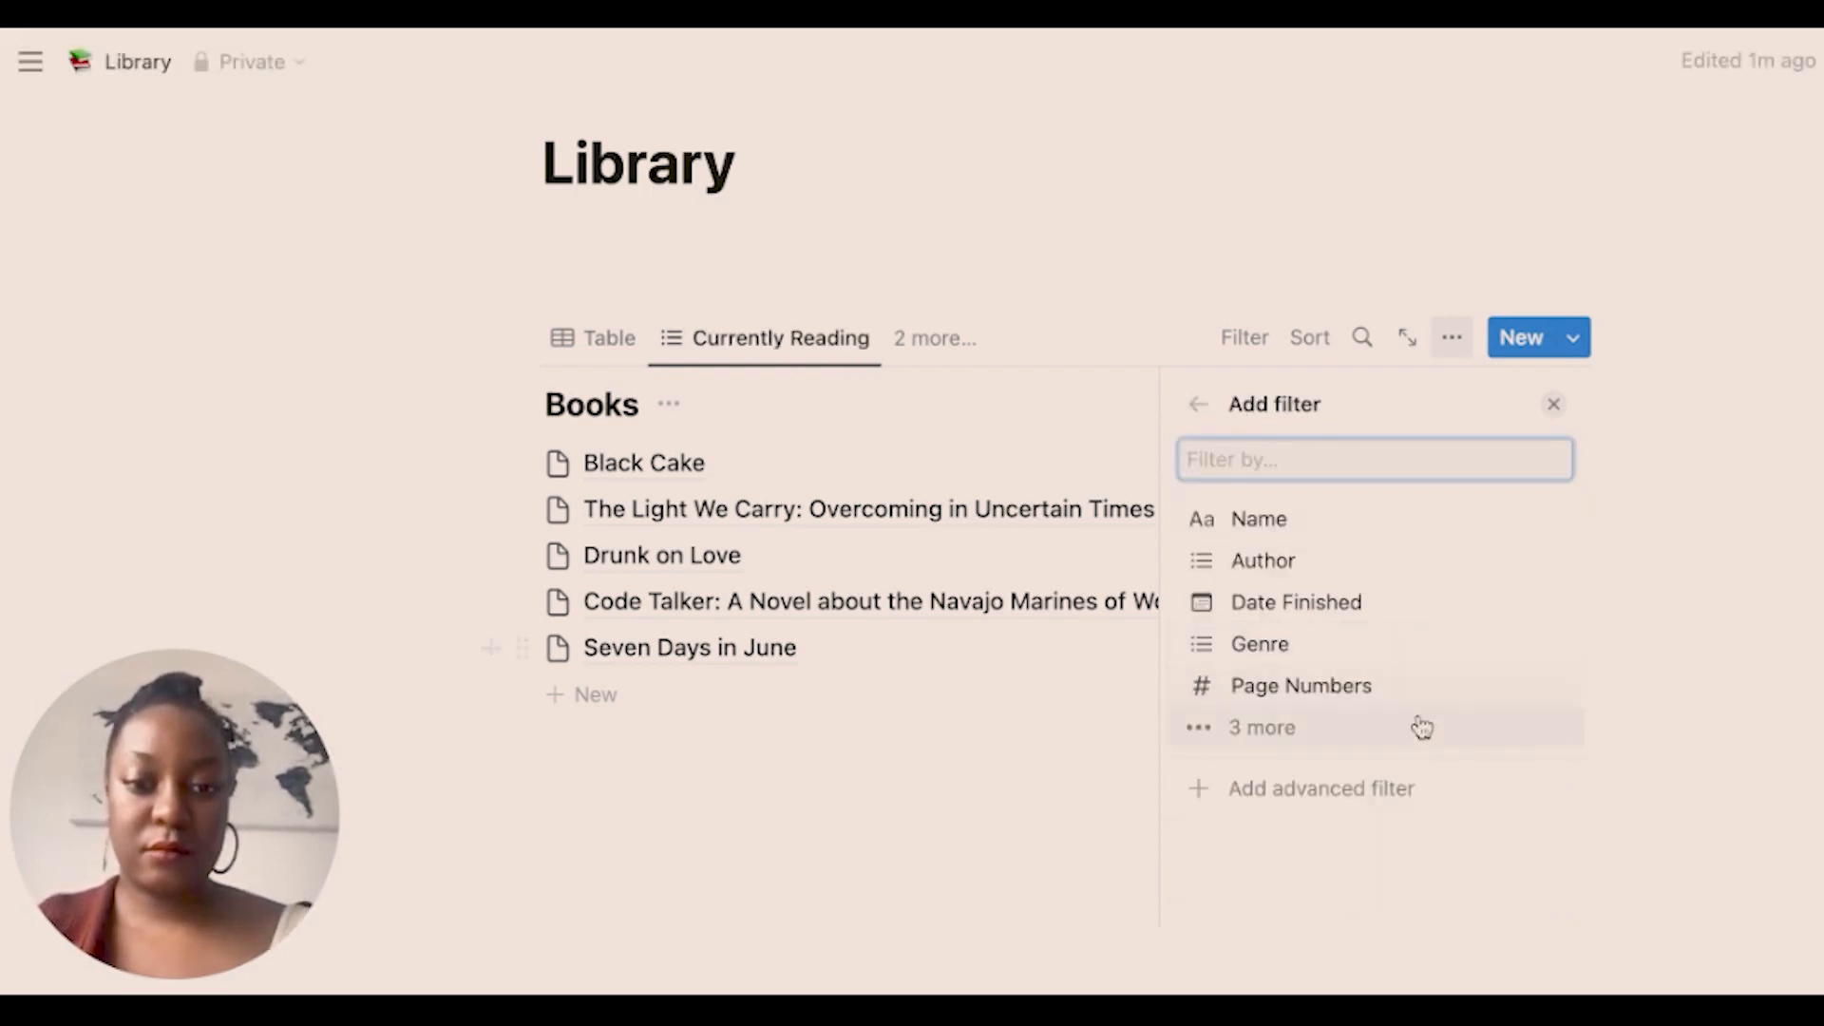
click(1422, 728)
click(1397, 764)
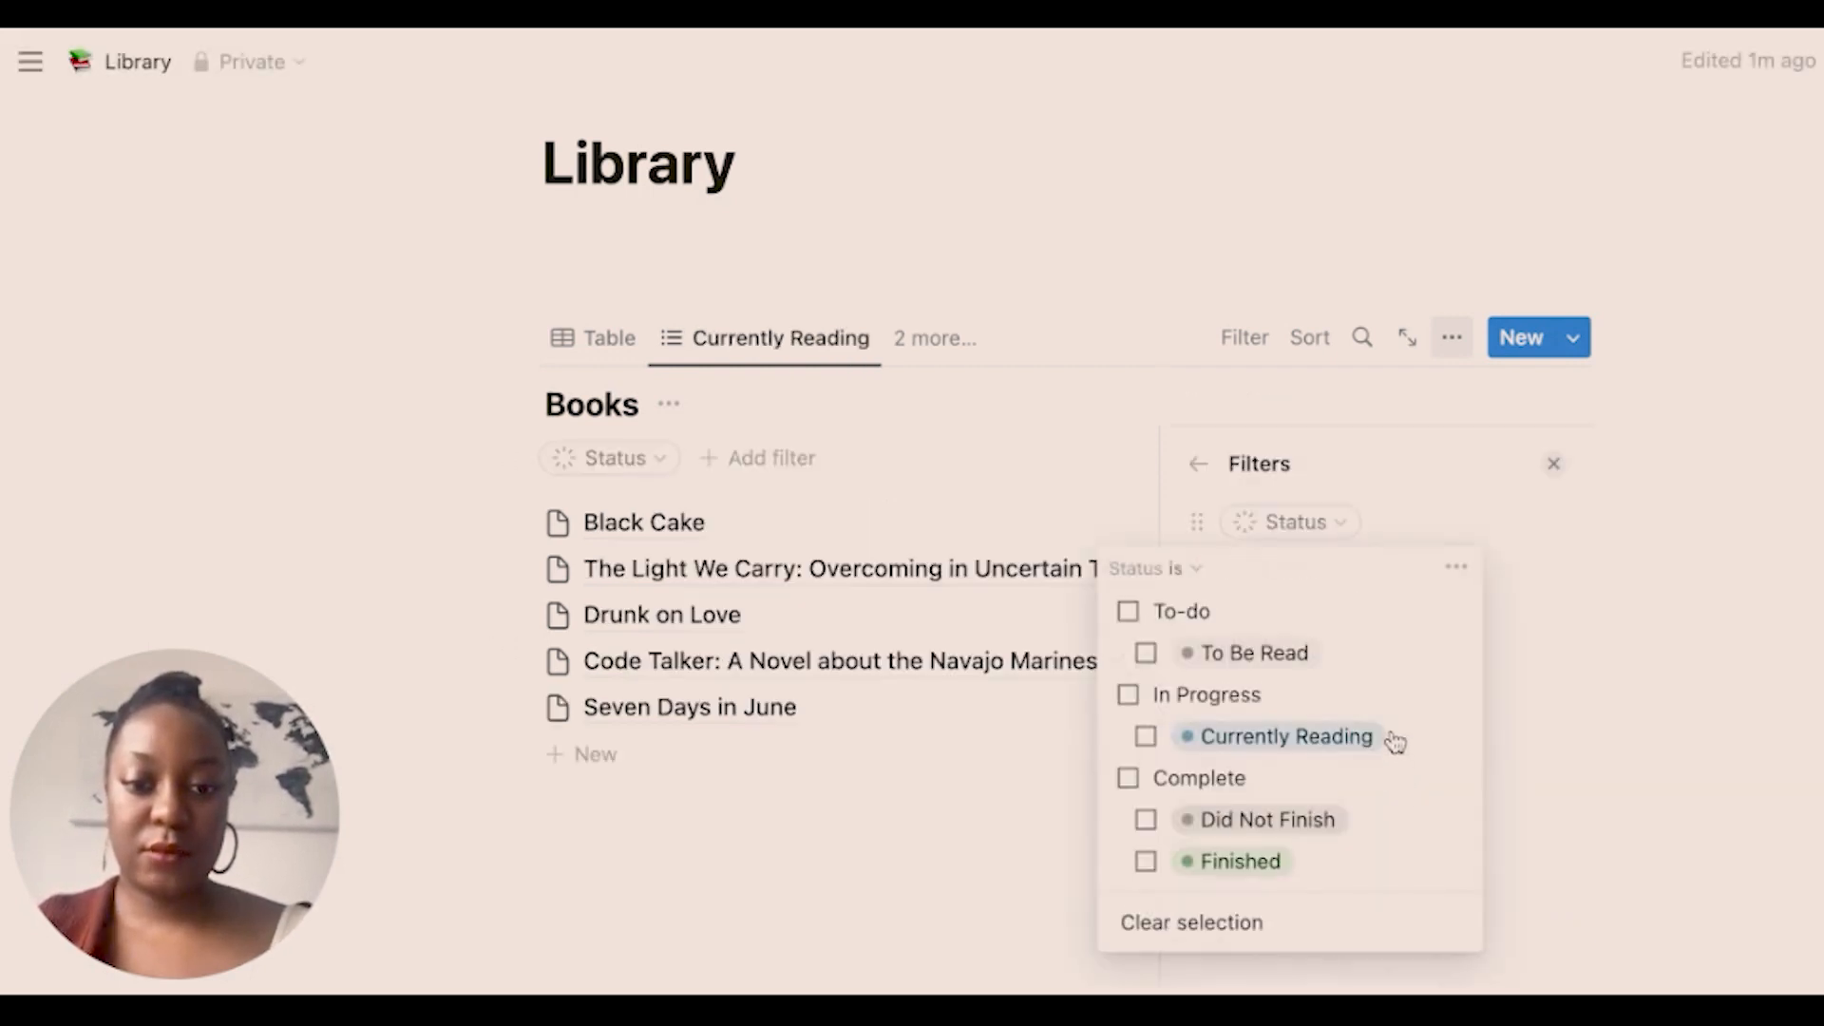
click(1394, 741)
click(1622, 557)
click(1552, 416)
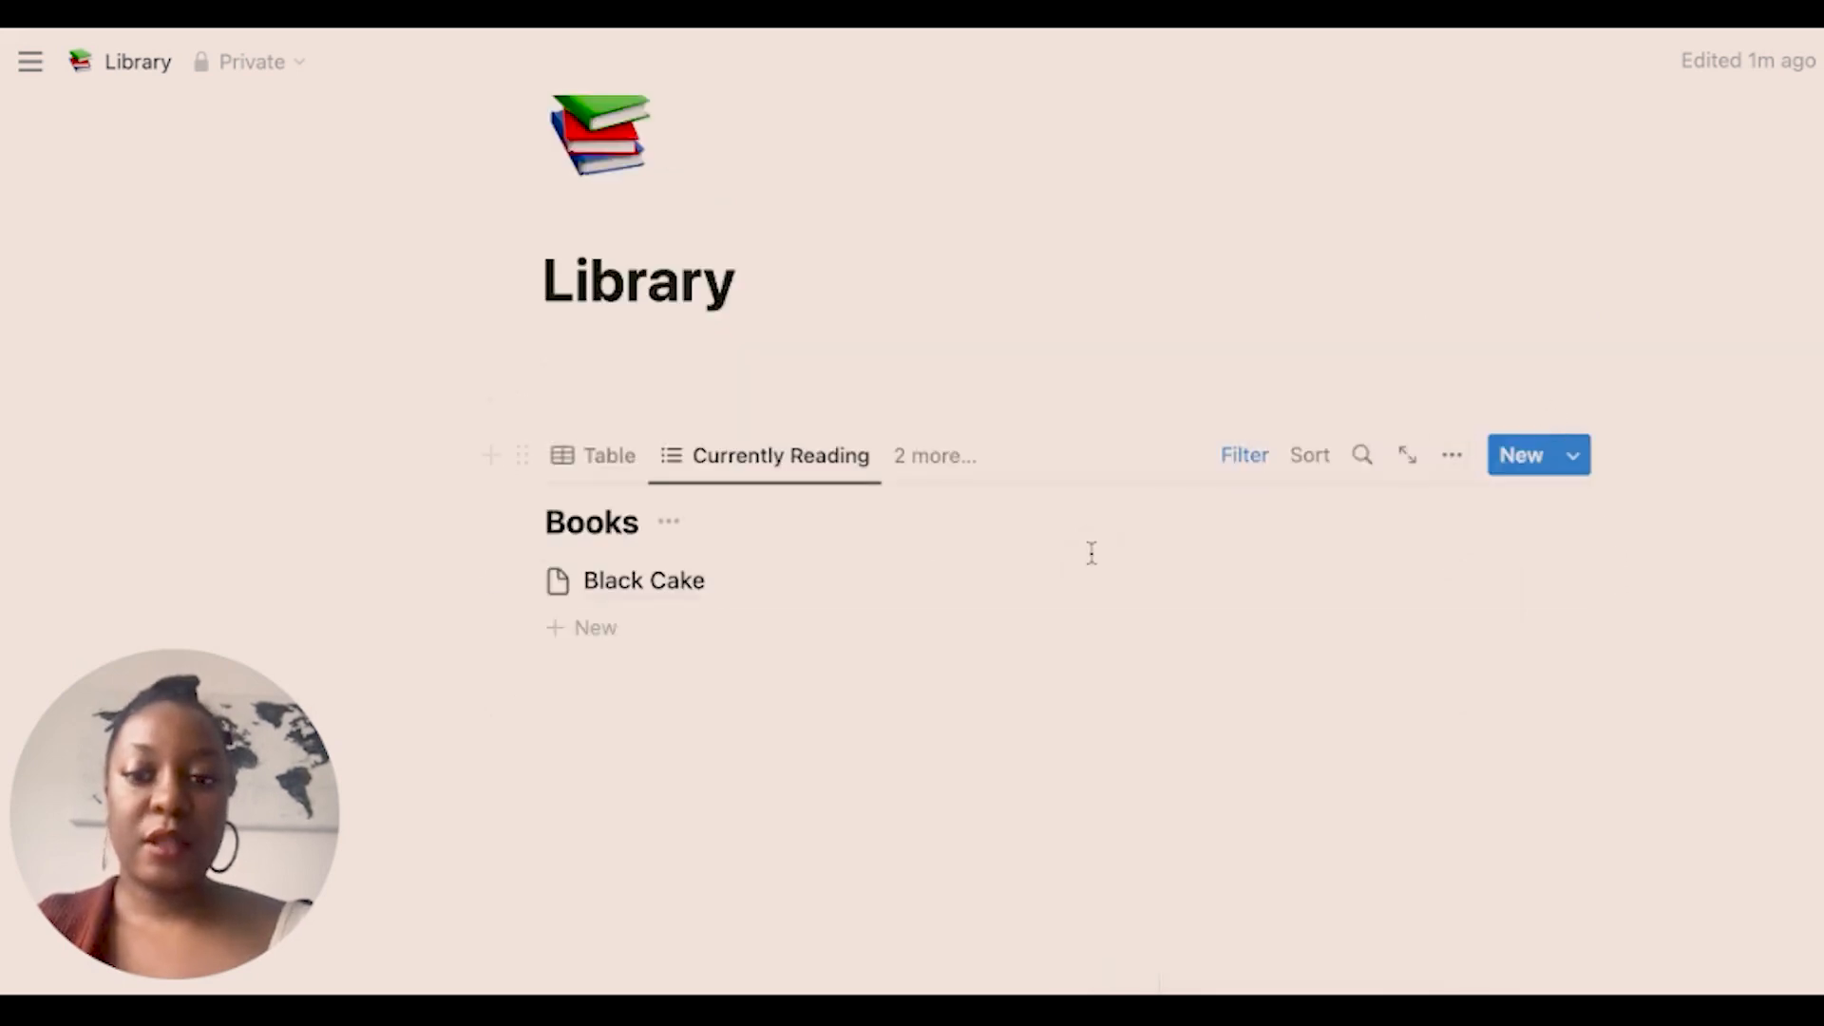
Add a calendar view named Calendar to the Books database.
click(559, 461)
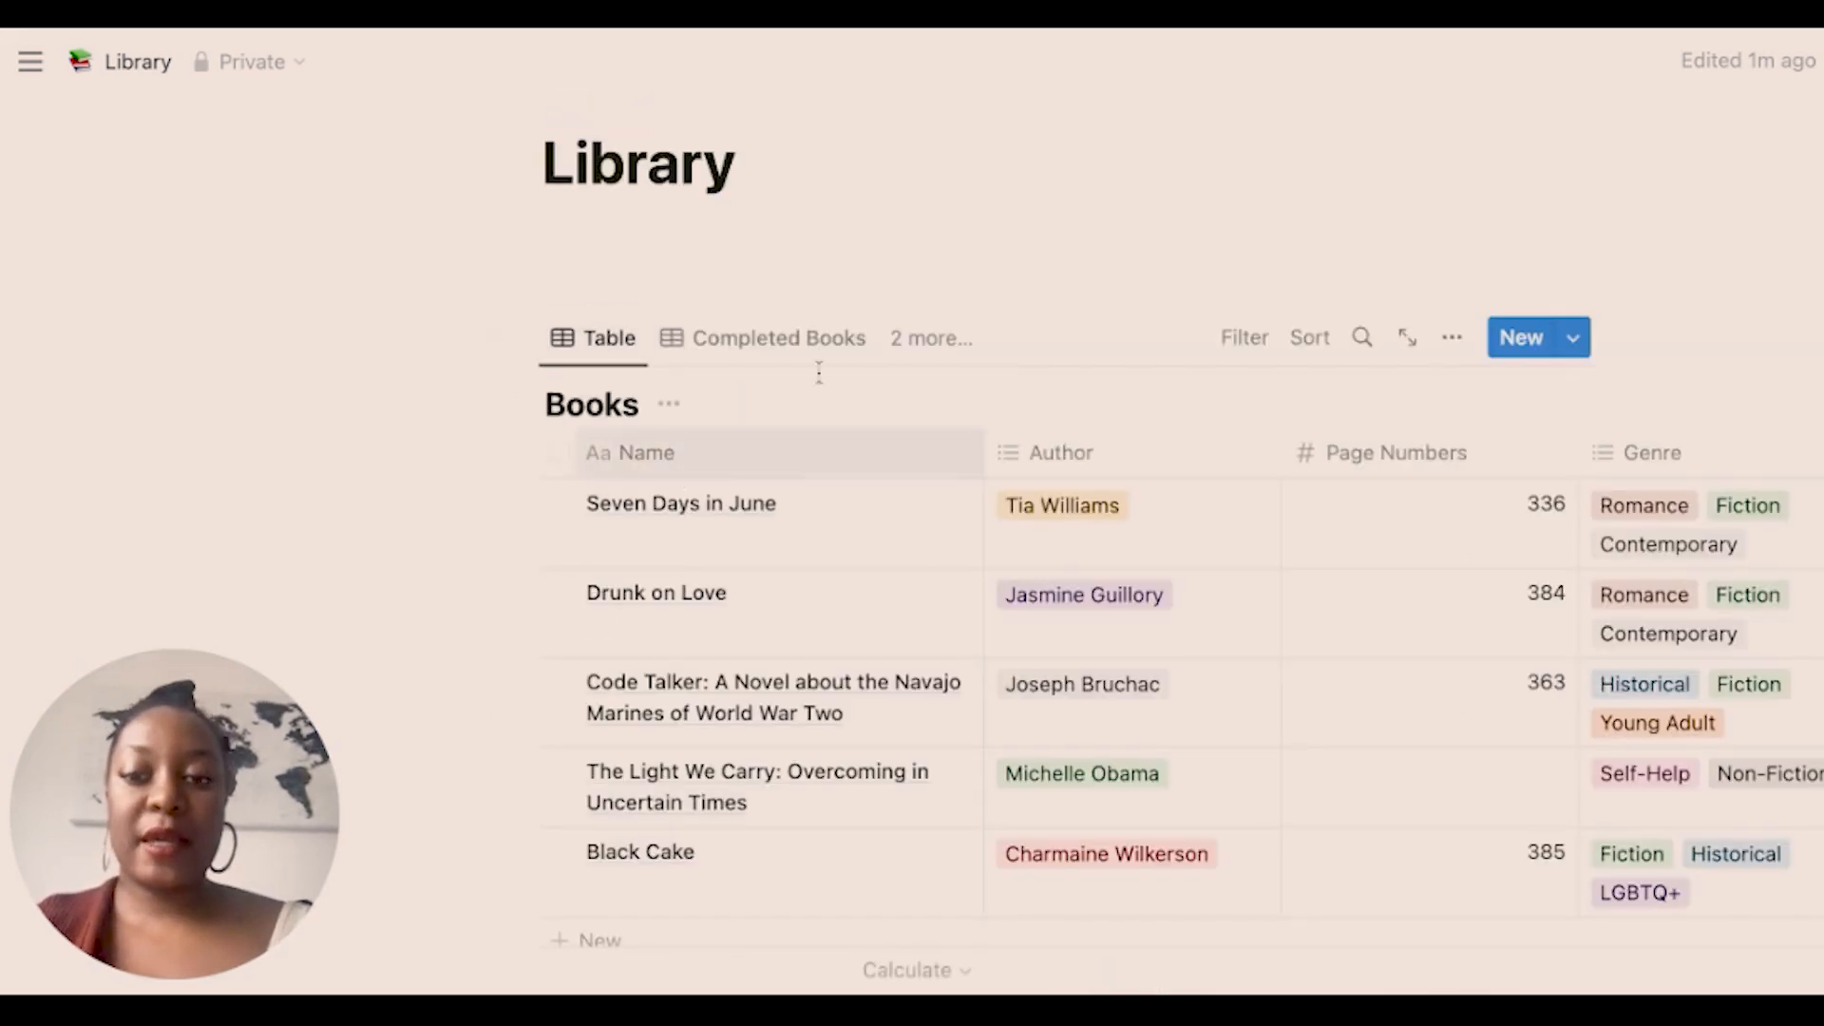
click(926, 340)
click(834, 654)
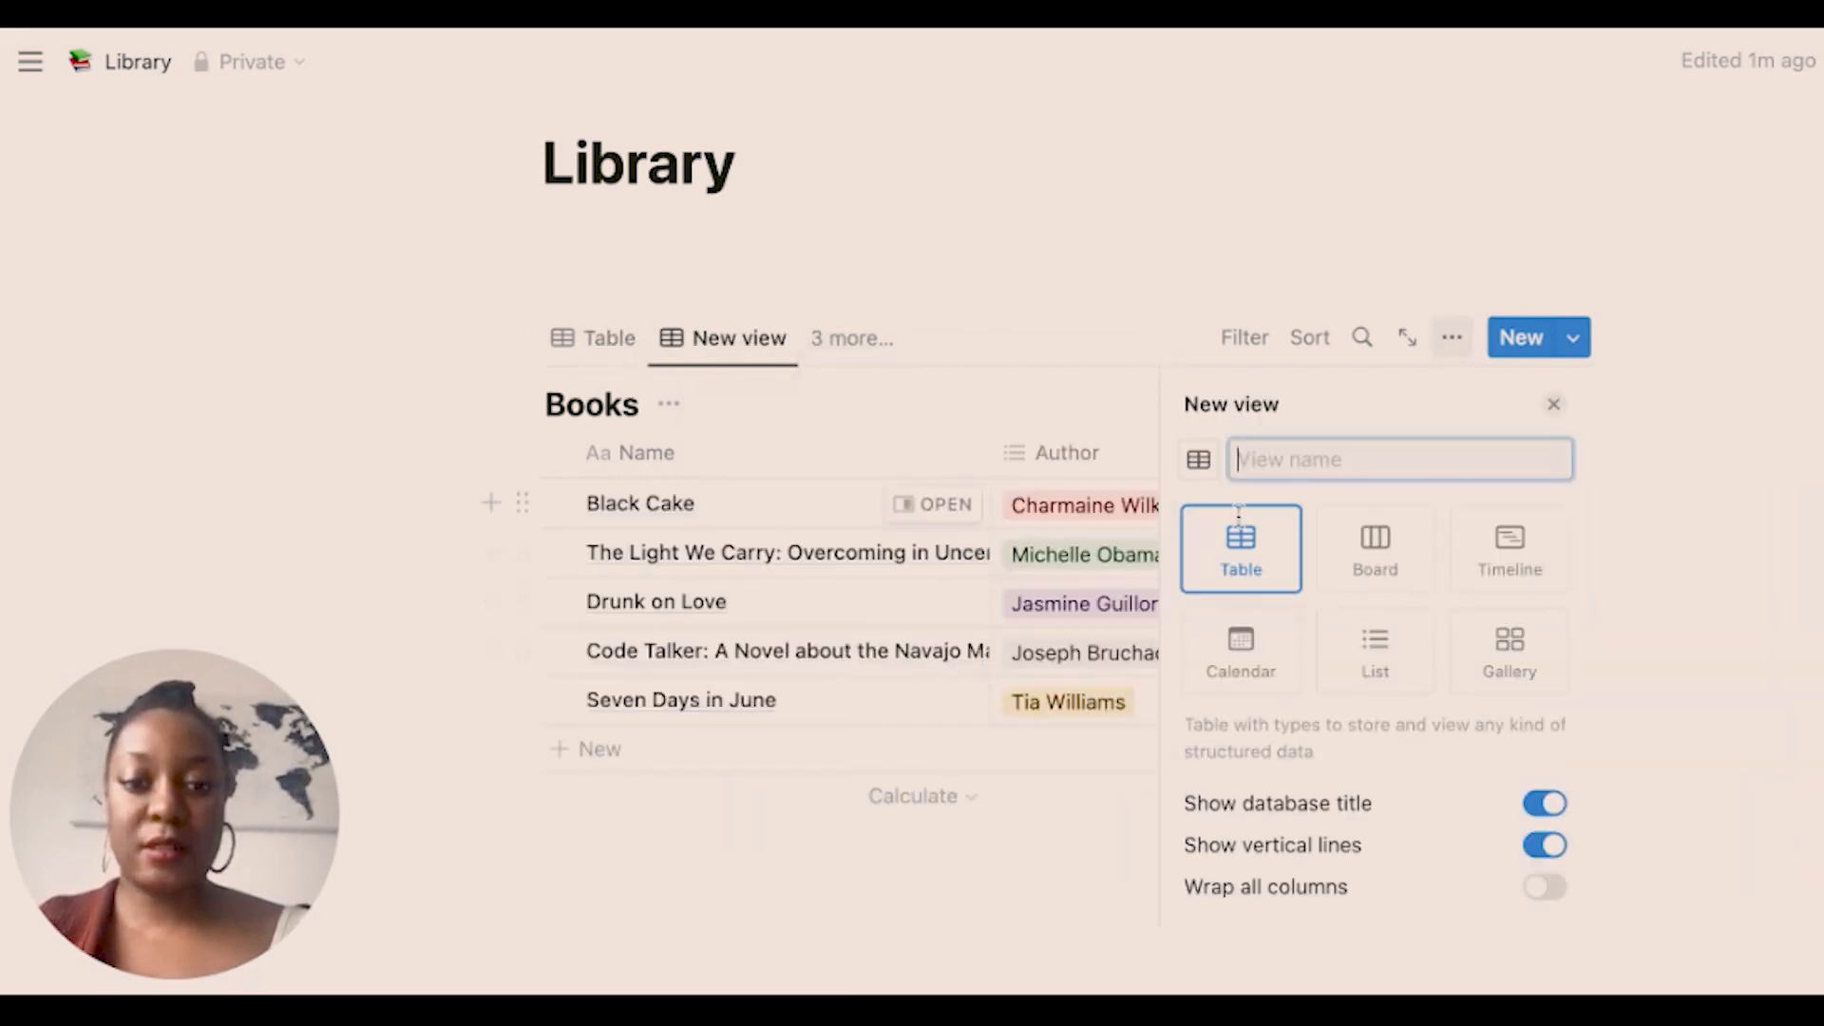
click(1221, 660)
click(1348, 464)
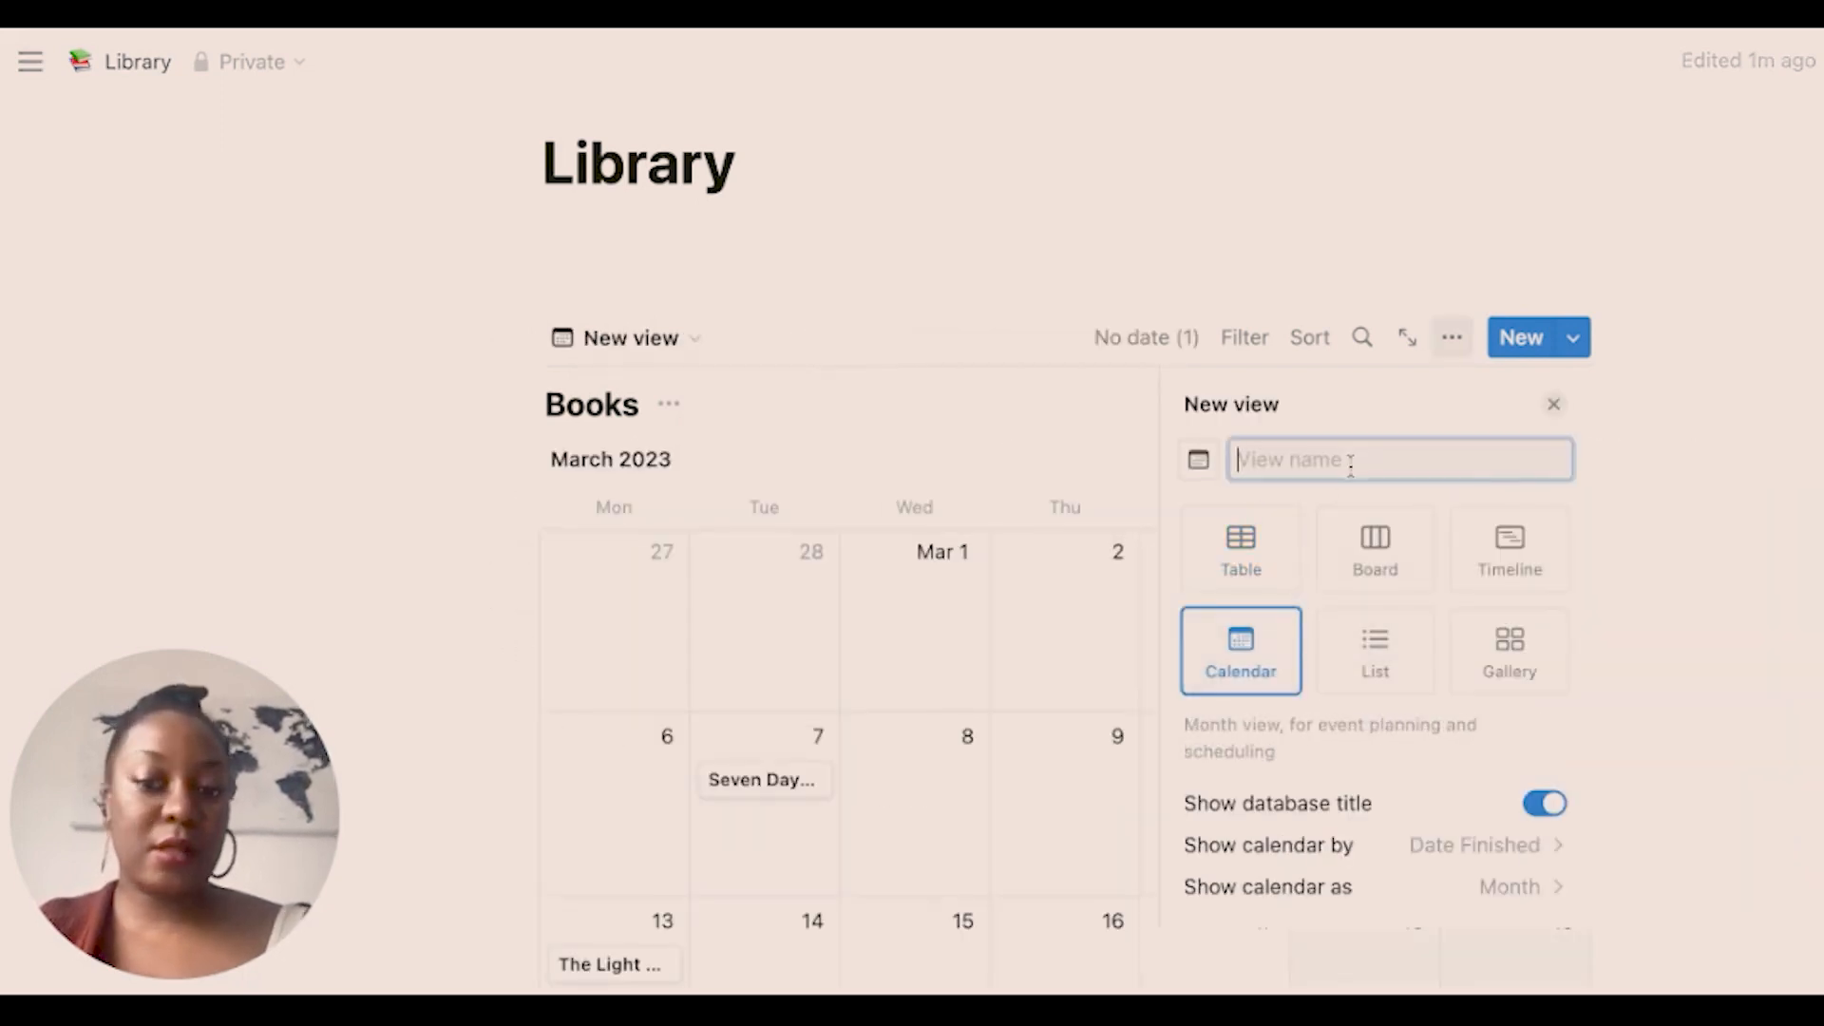
text(Calendar)
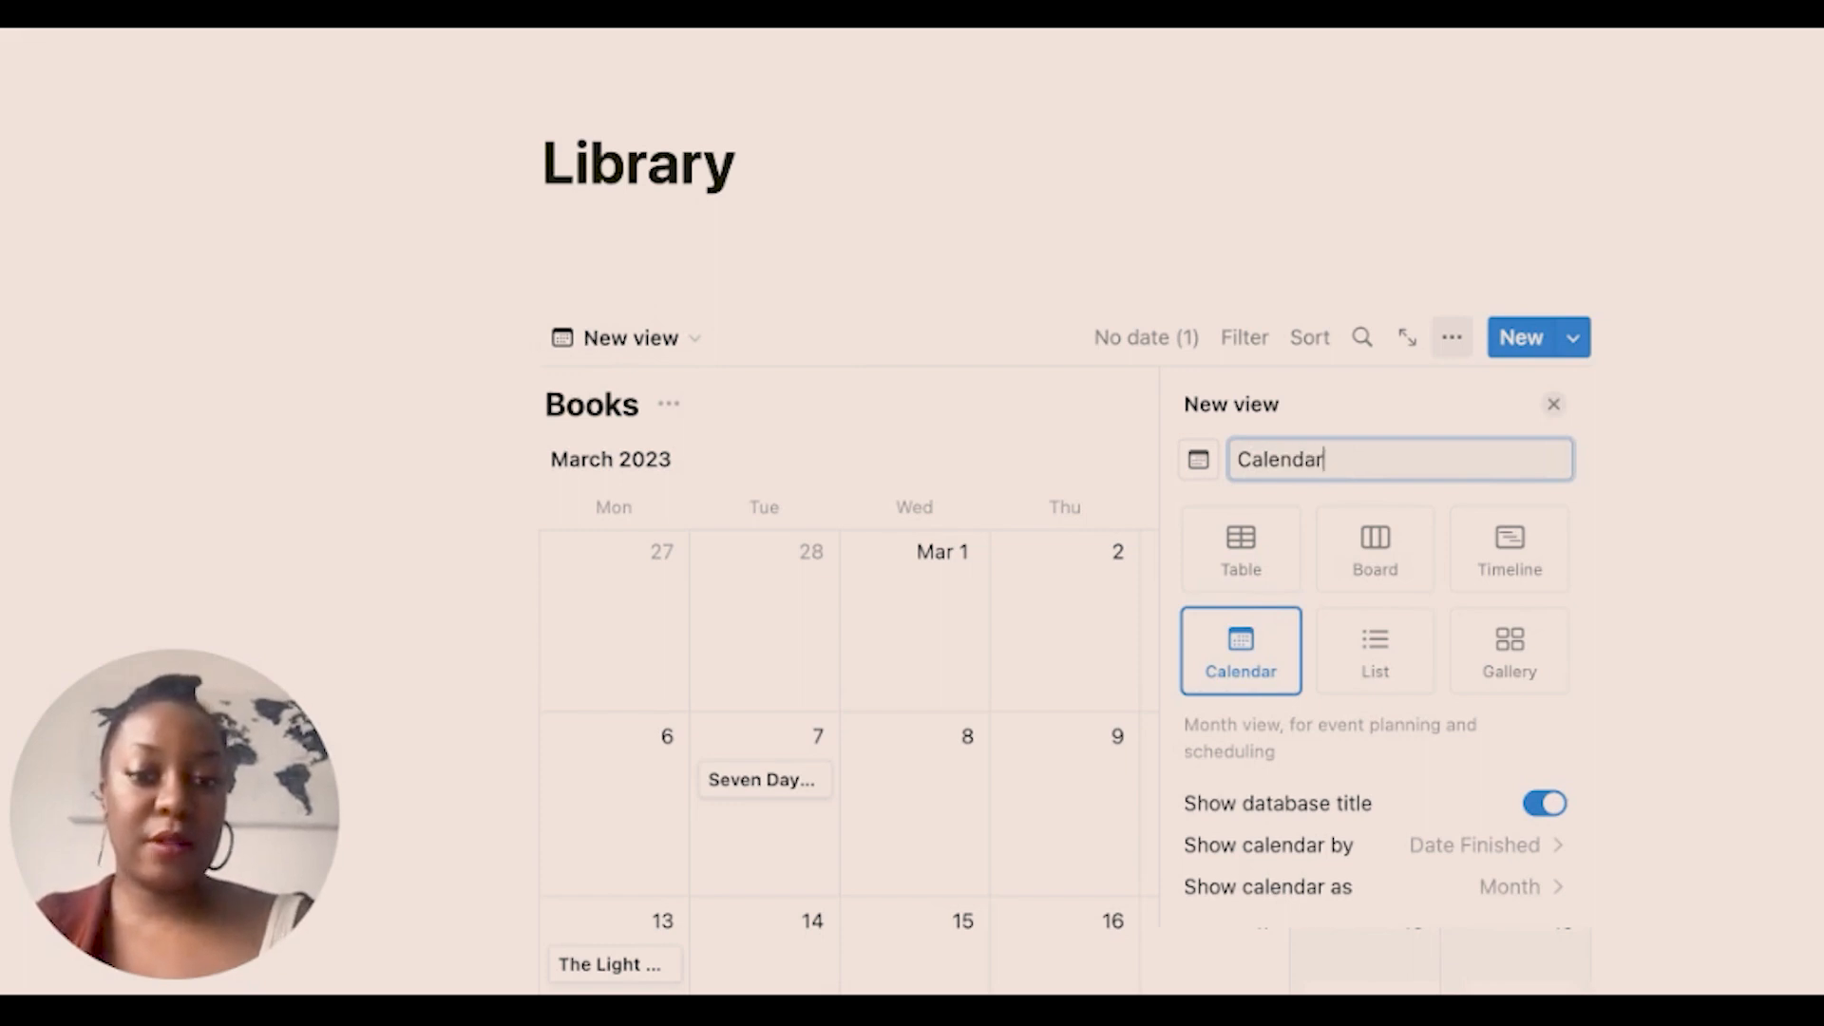
key(Return)
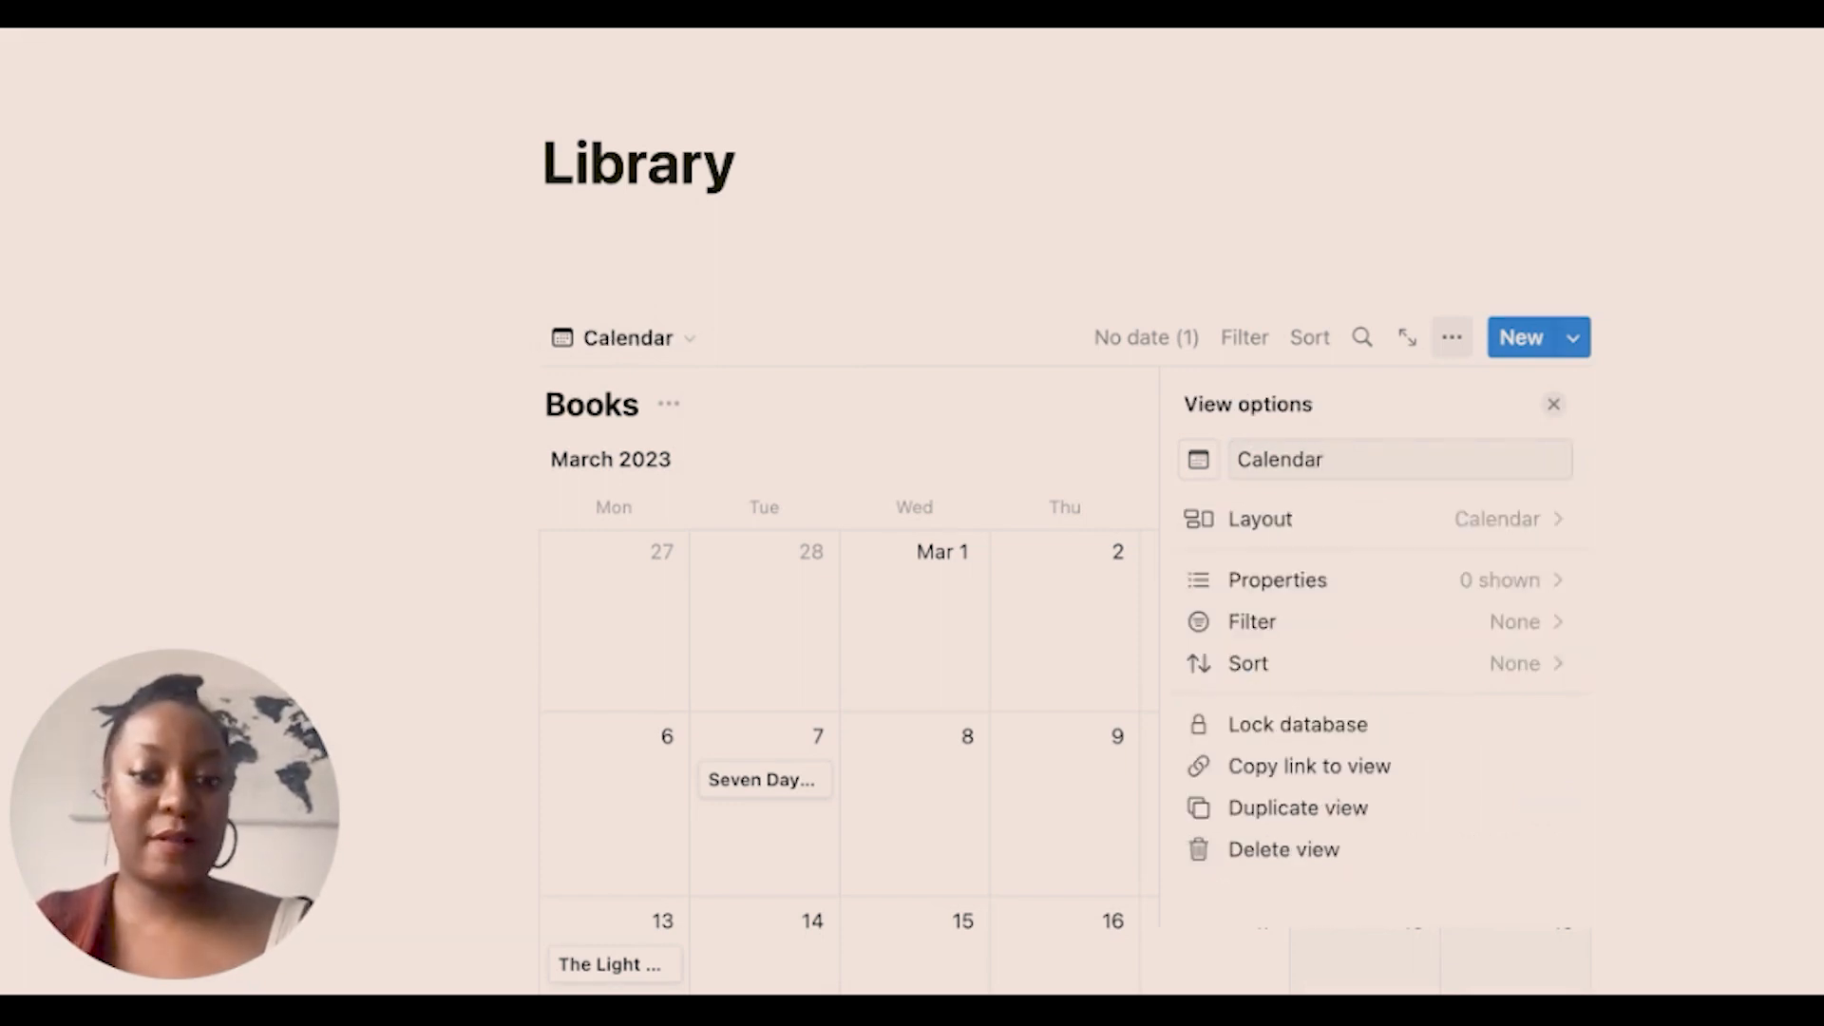
click(1555, 406)
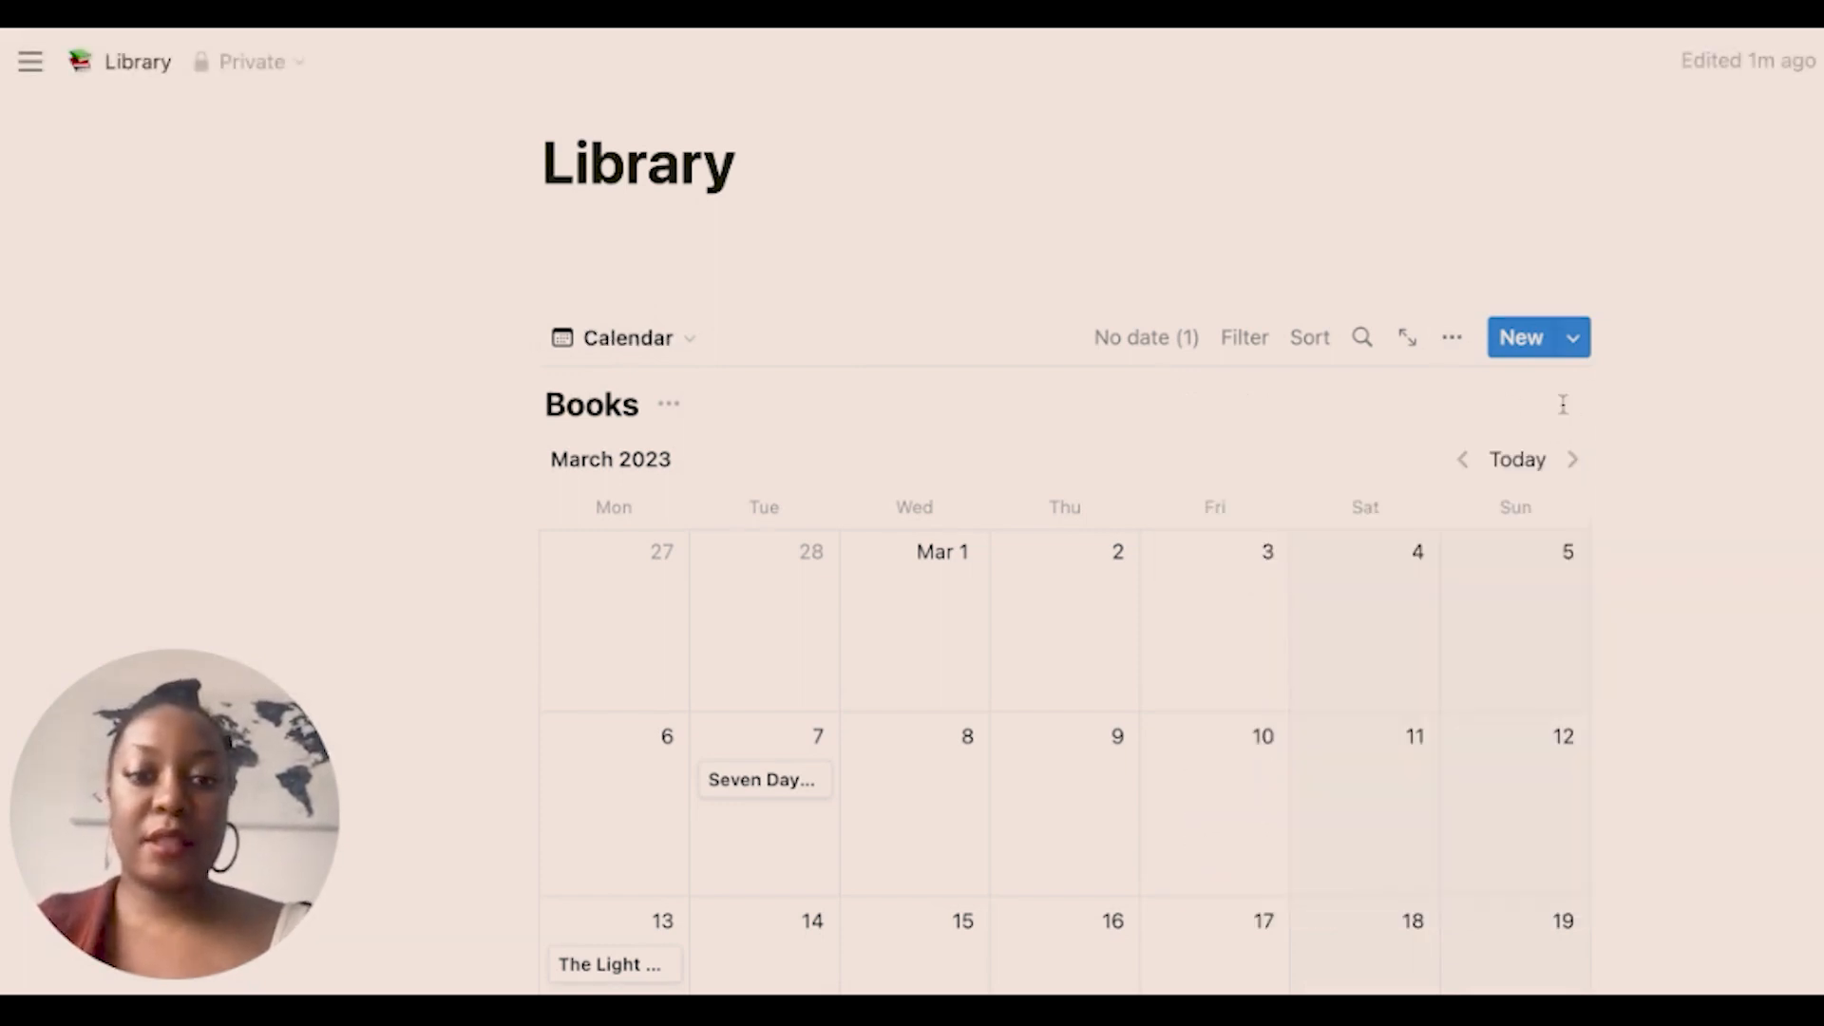
Examine the finished books in the Calendar view for March and February 2023, returning to March.
scroll(814, 794, down, 10)
scroll(815, 791, up, 5)
scroll(814, 791, up, 2)
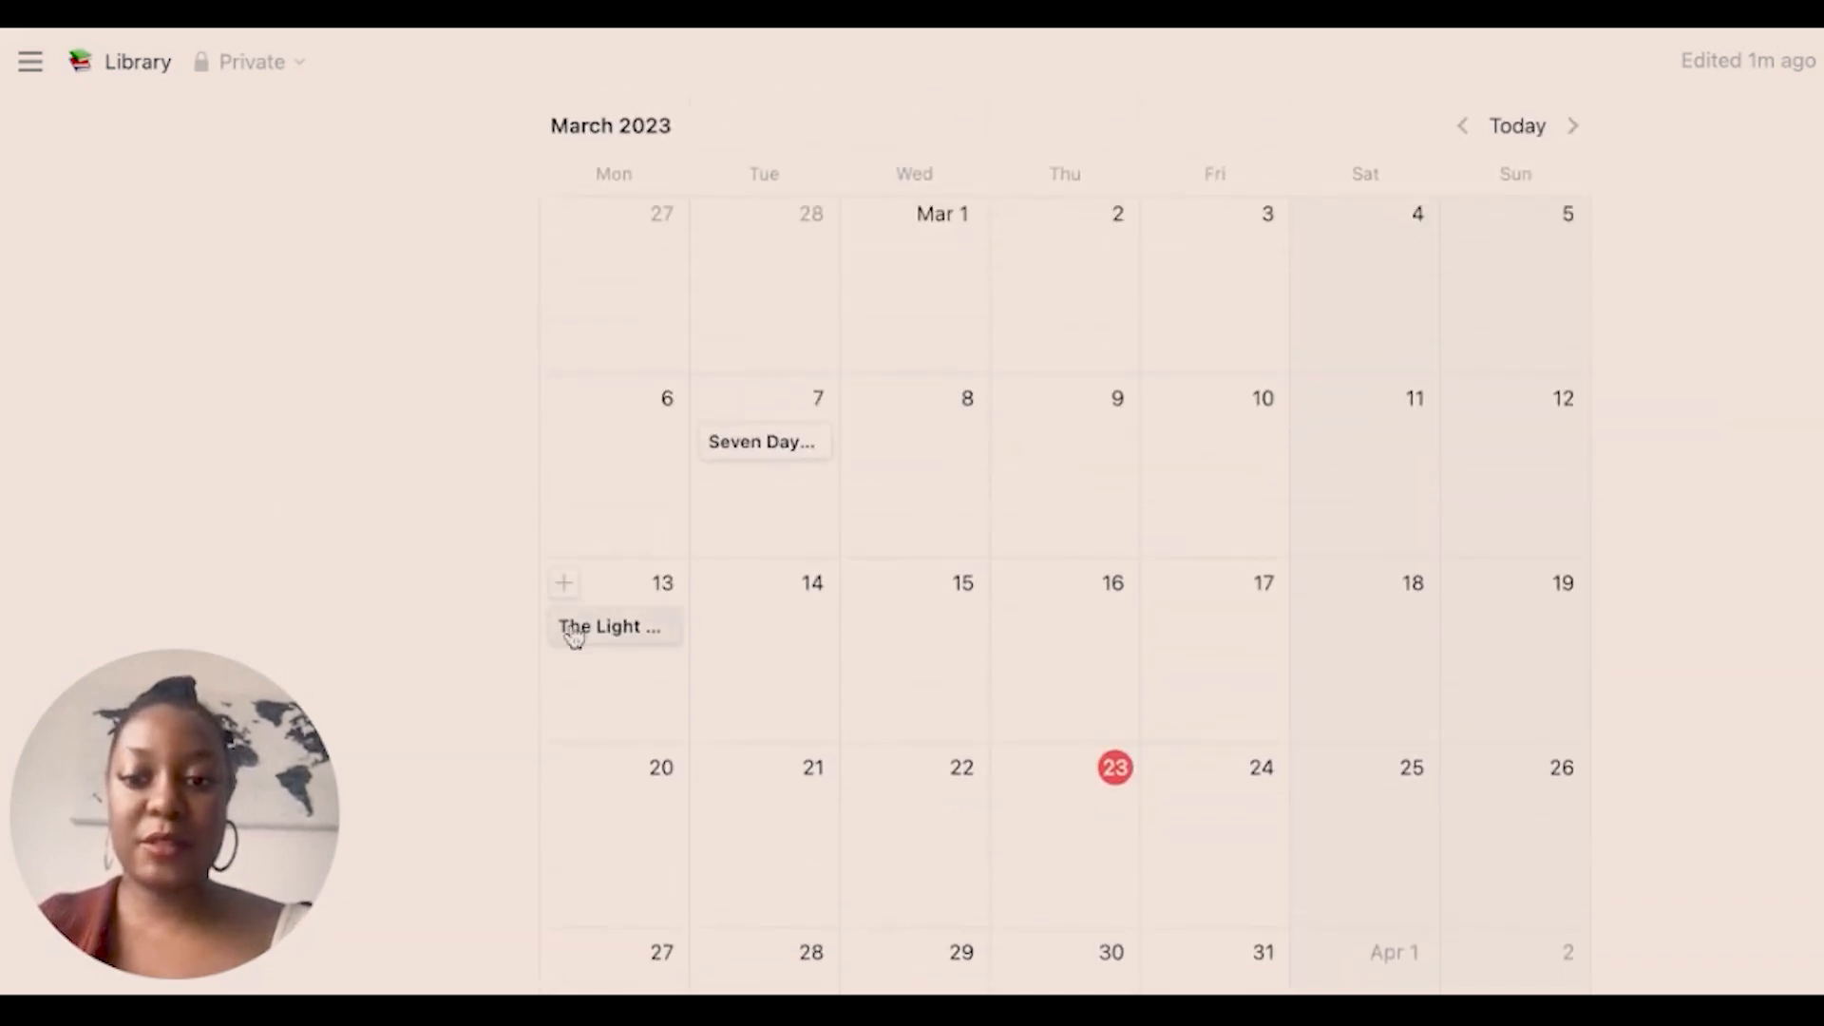
scroll(770, 556, up, 5)
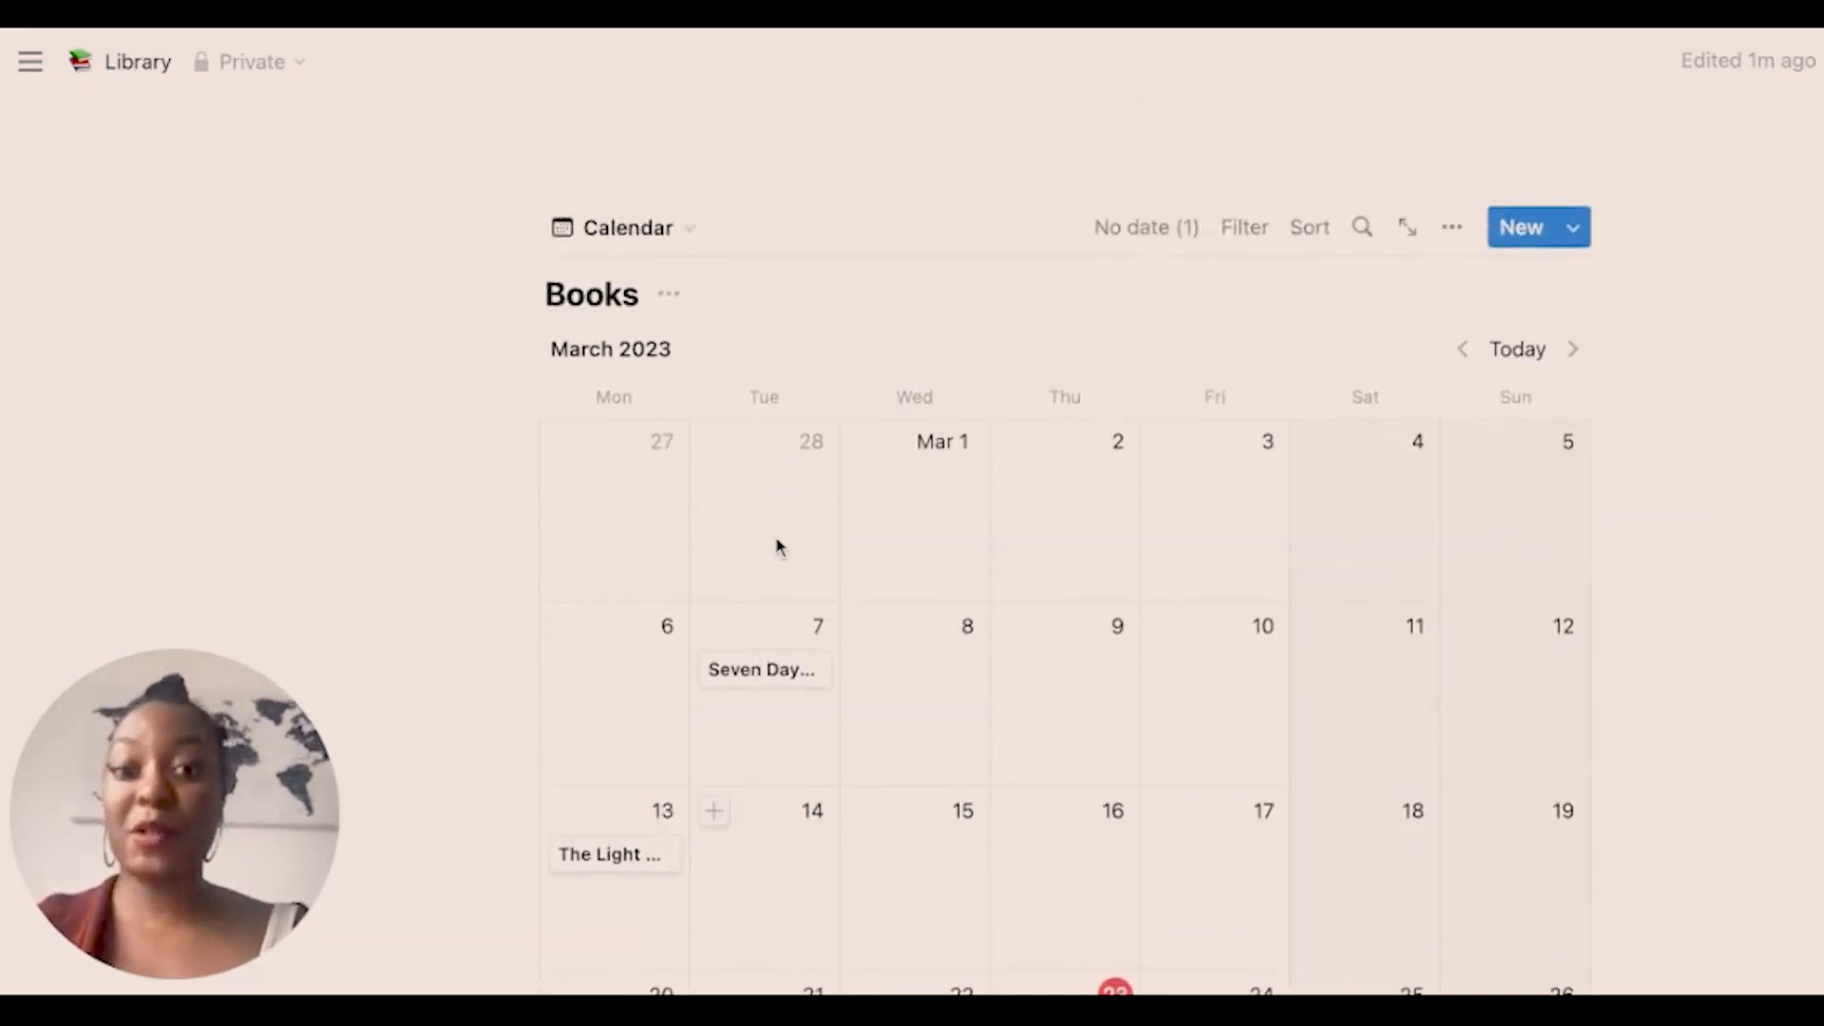
click(1462, 351)
scroll(1072, 746, down, 3)
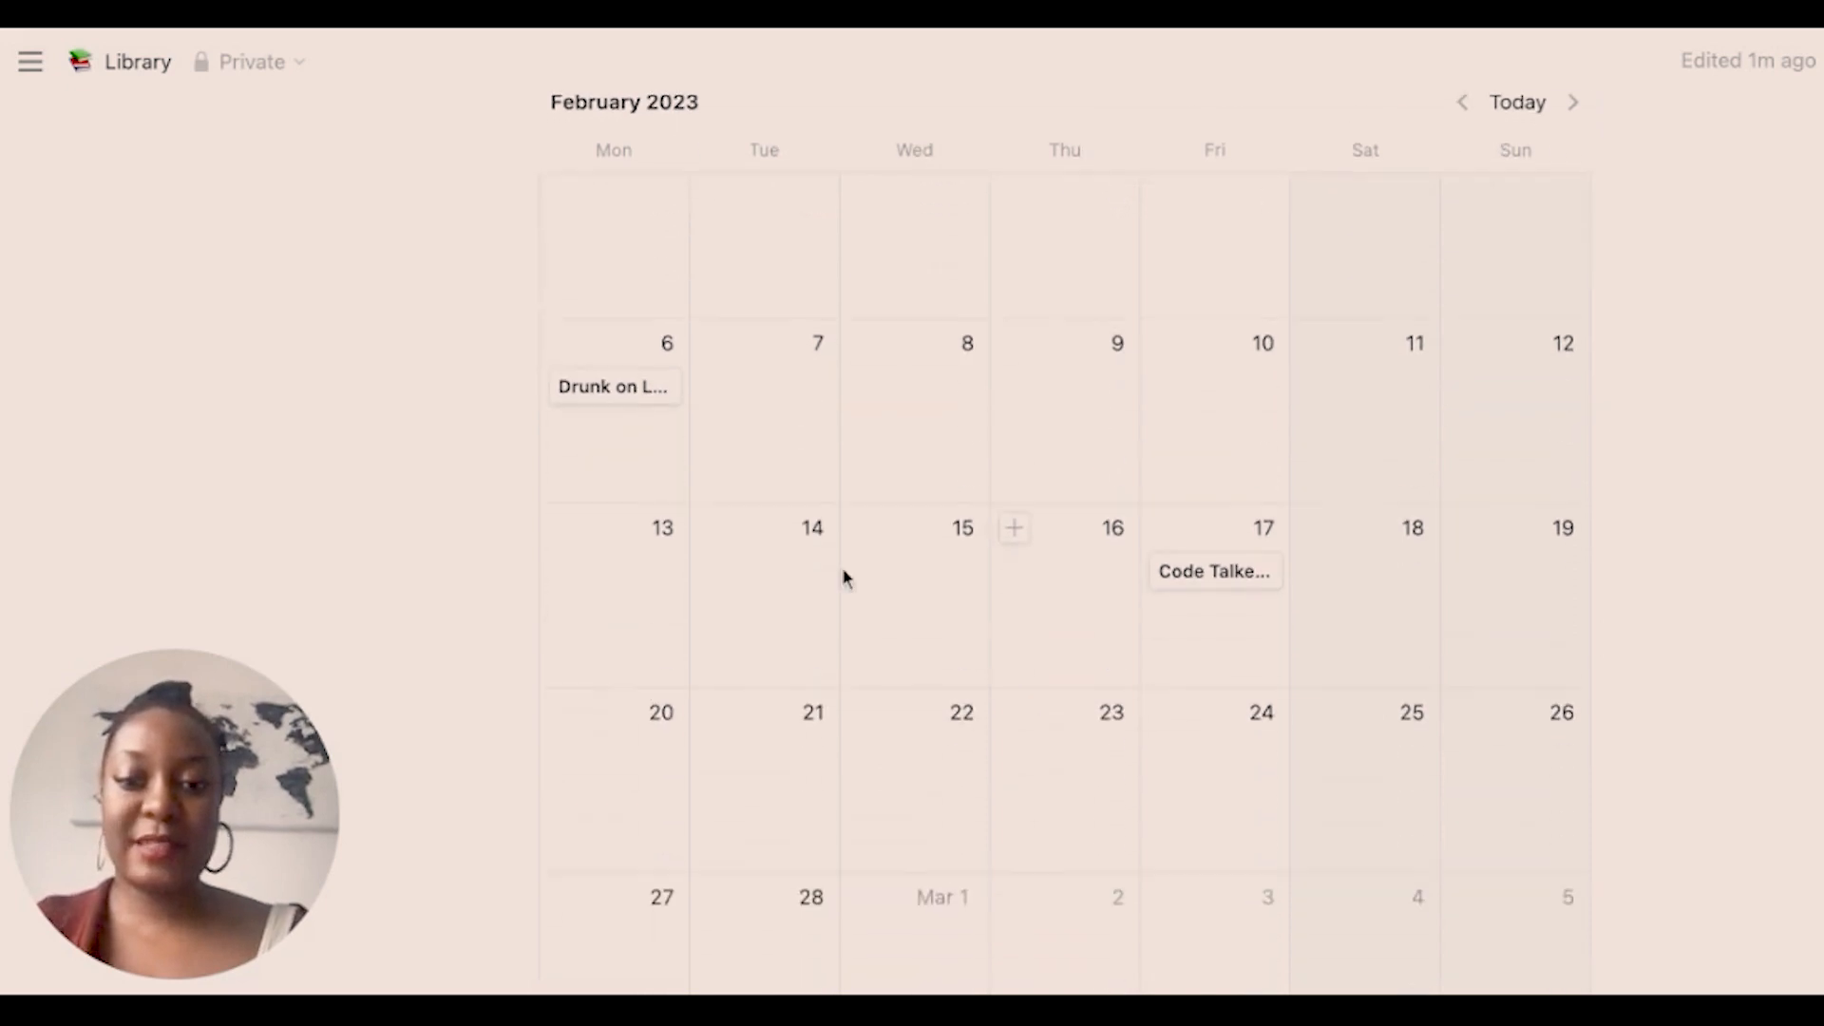
scroll(1268, 584, up, 7)
scroll(1315, 582, down, 4)
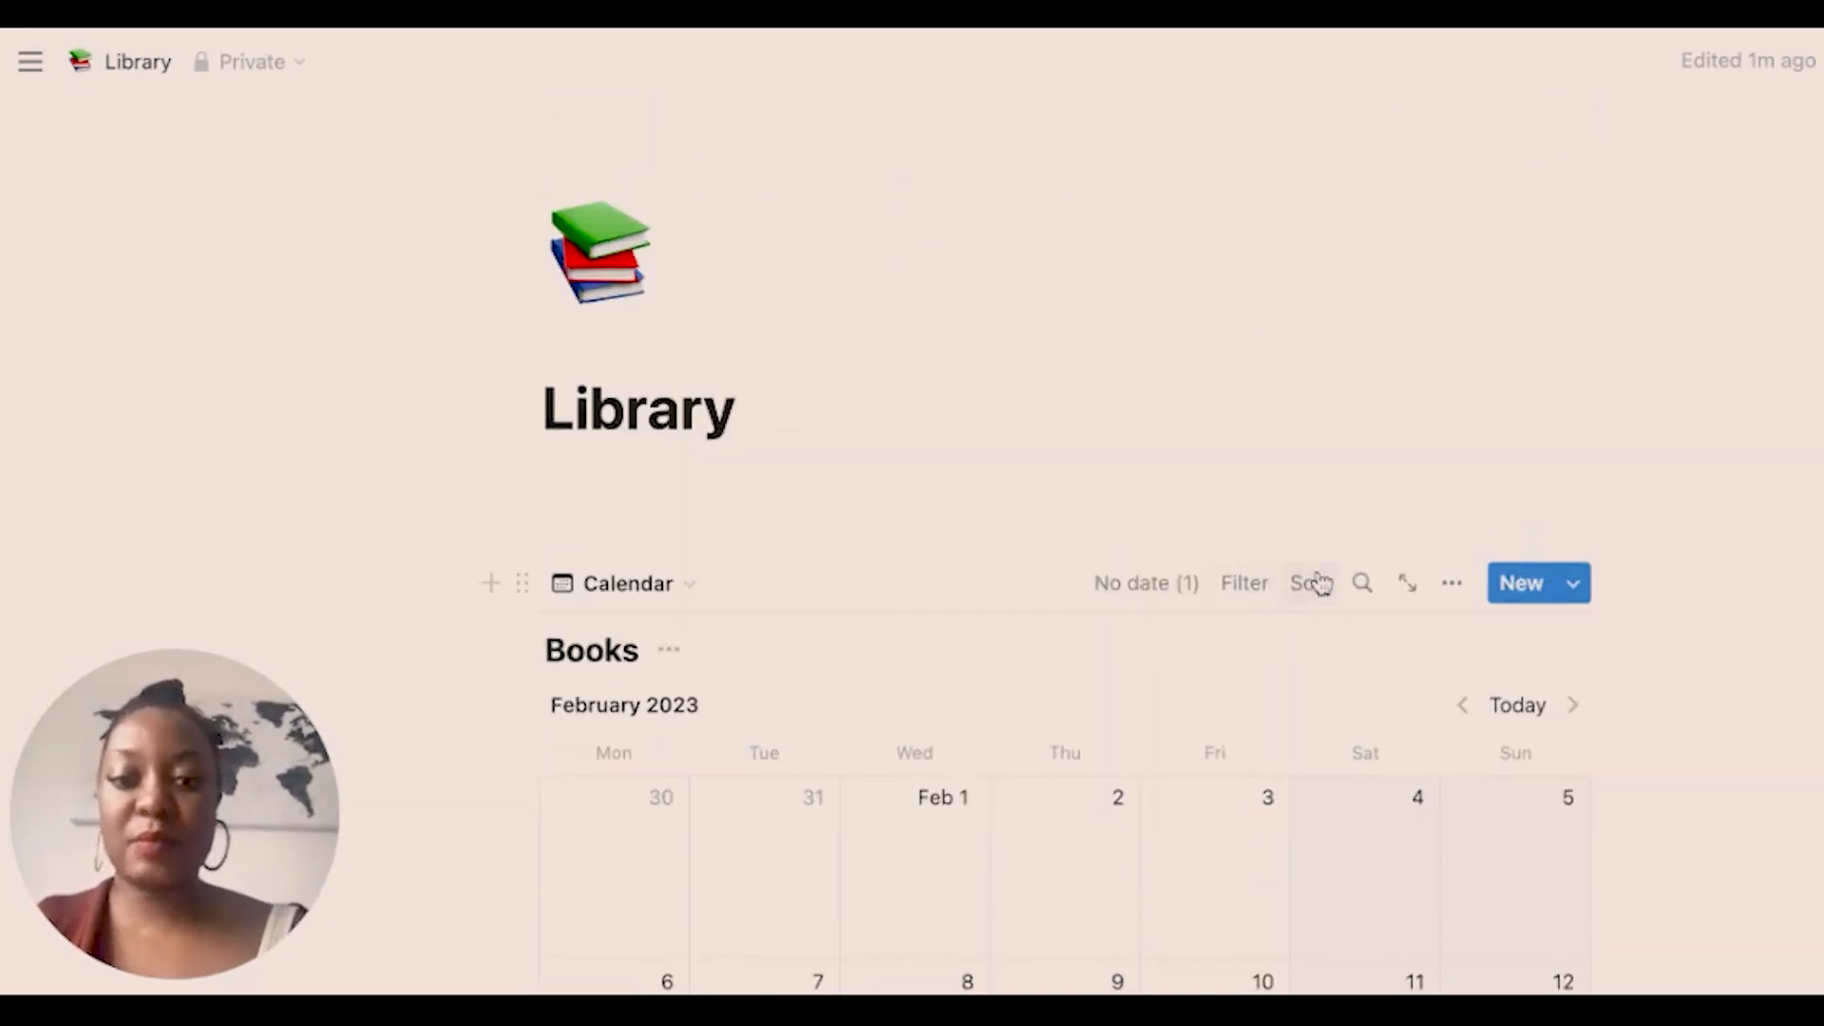
scroll(1322, 583, down, 2)
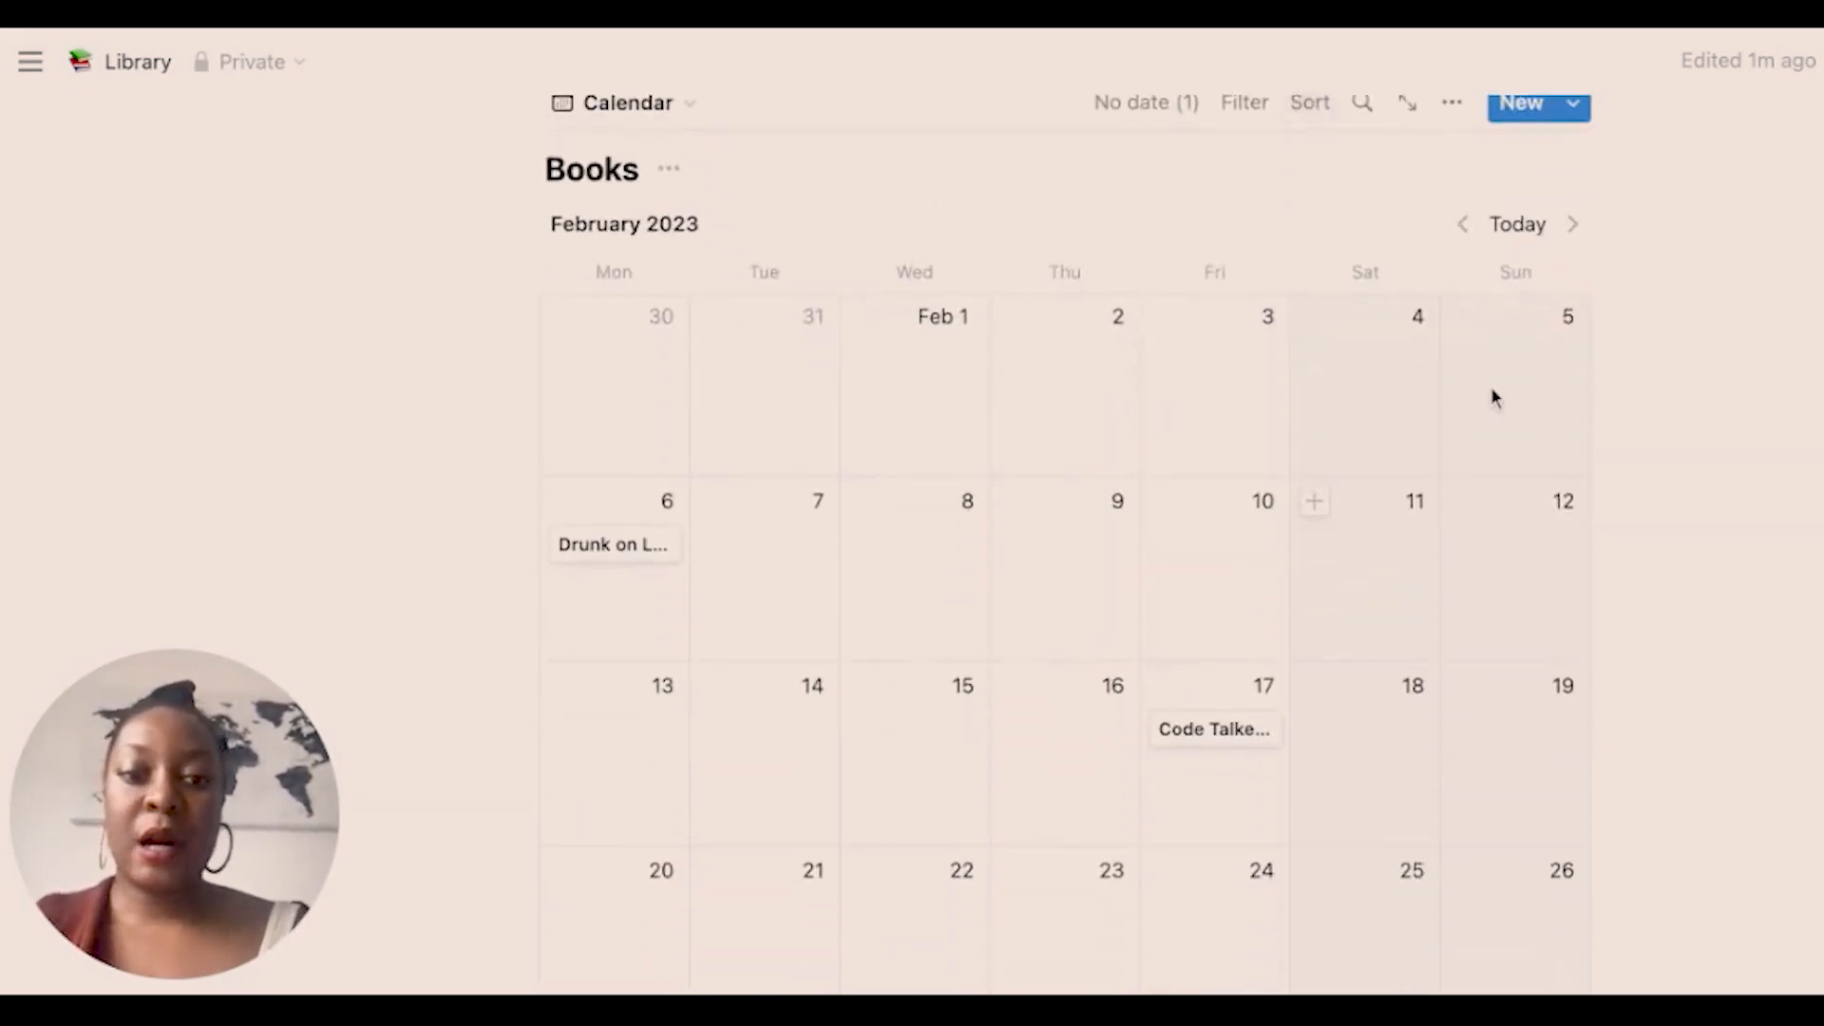
click(1573, 226)
Add a gallery view to the Books database with Book Cover as the card preview.
click(677, 106)
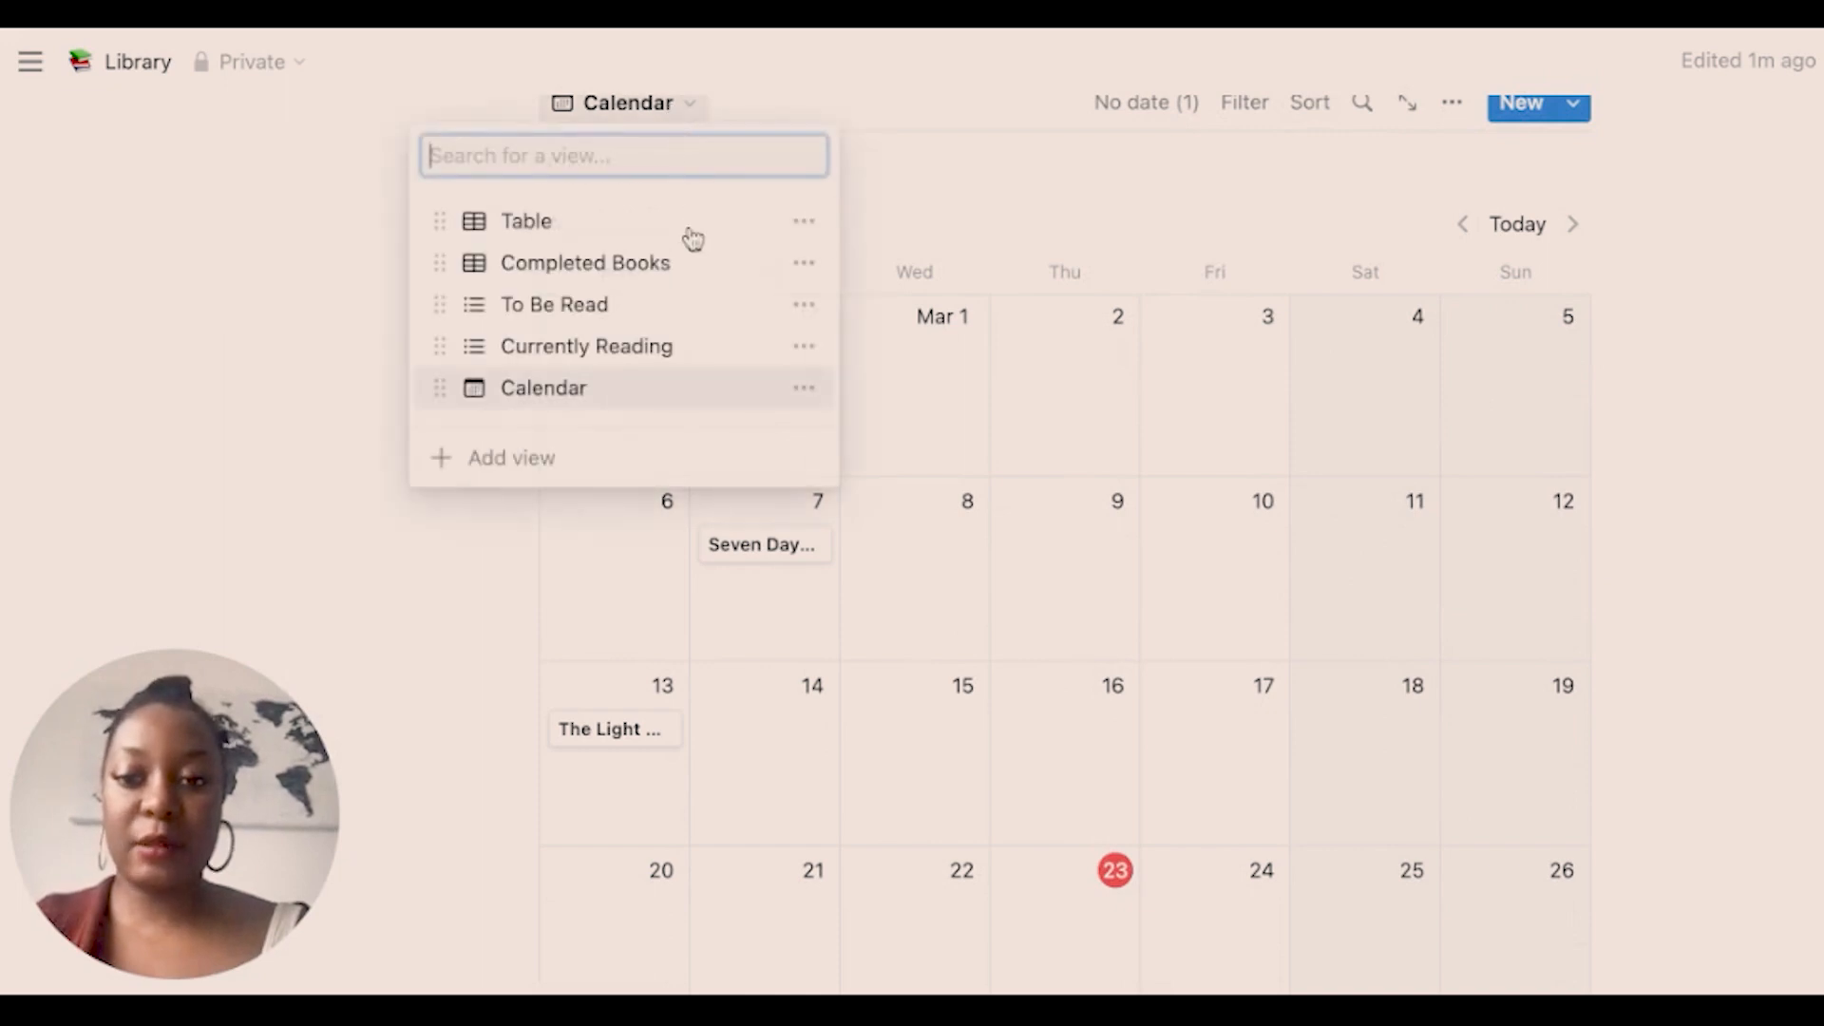
click(642, 459)
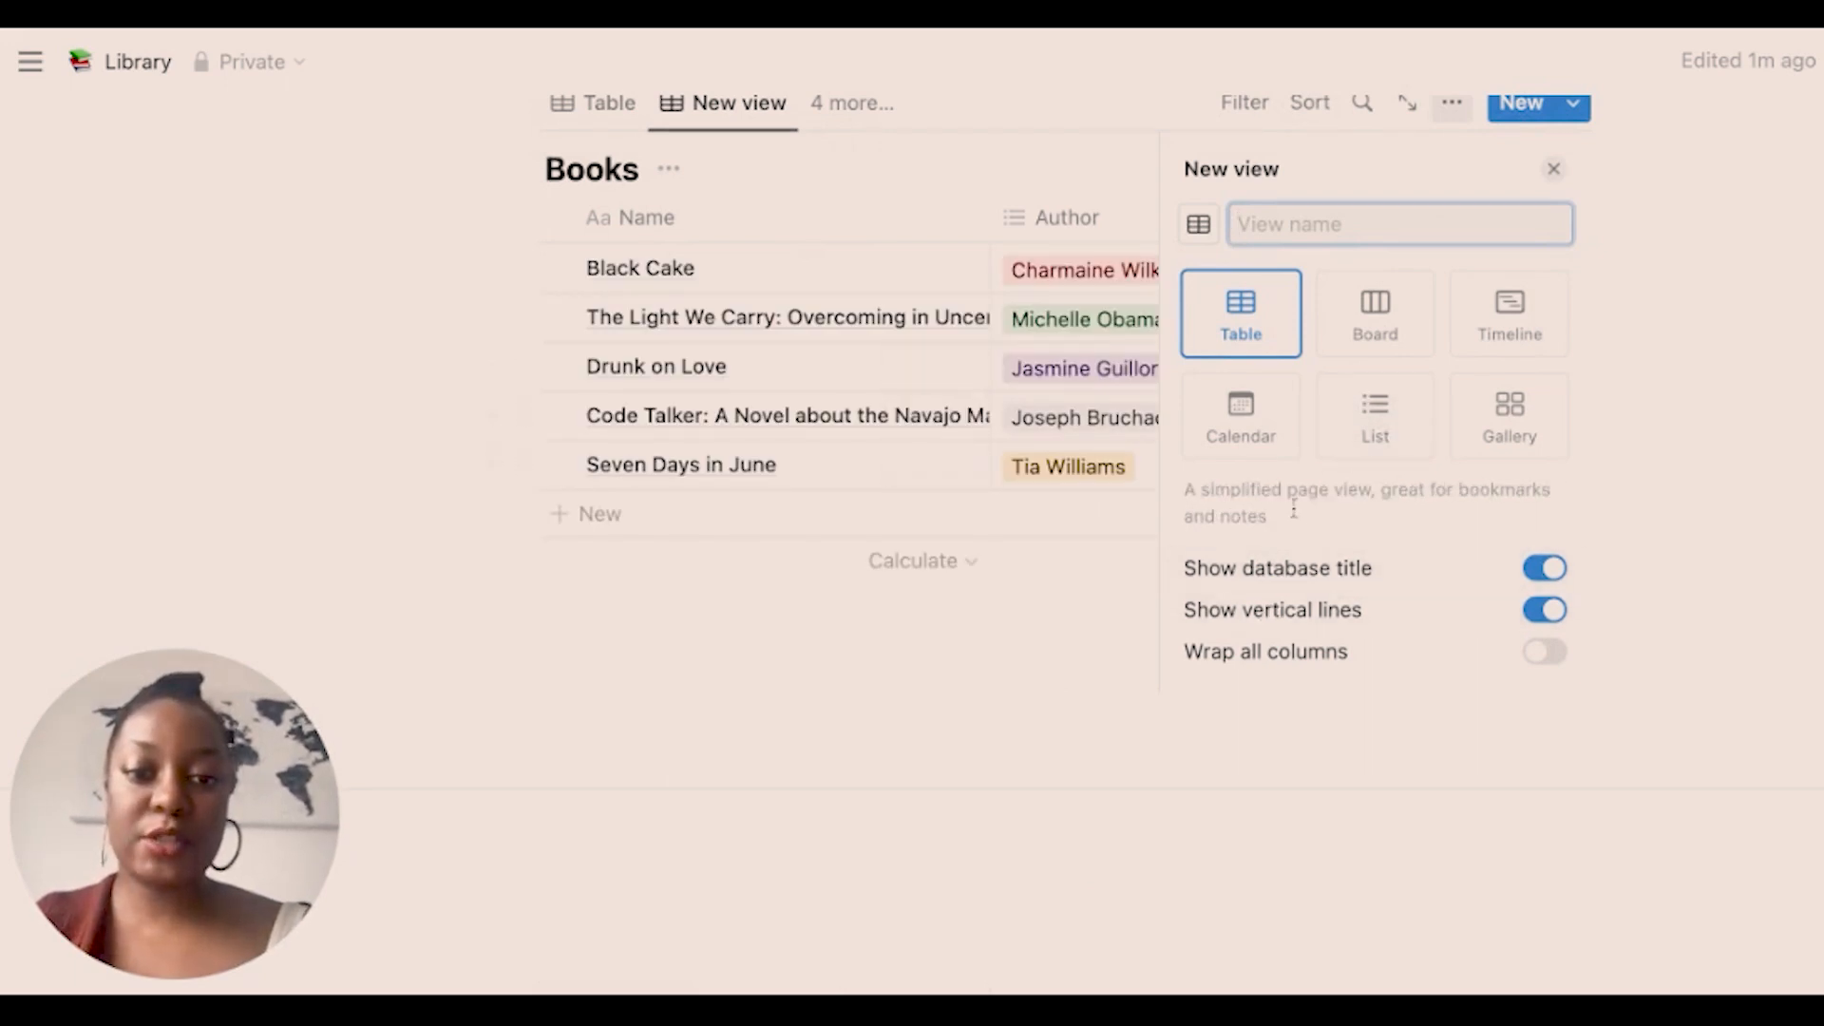
click(1513, 411)
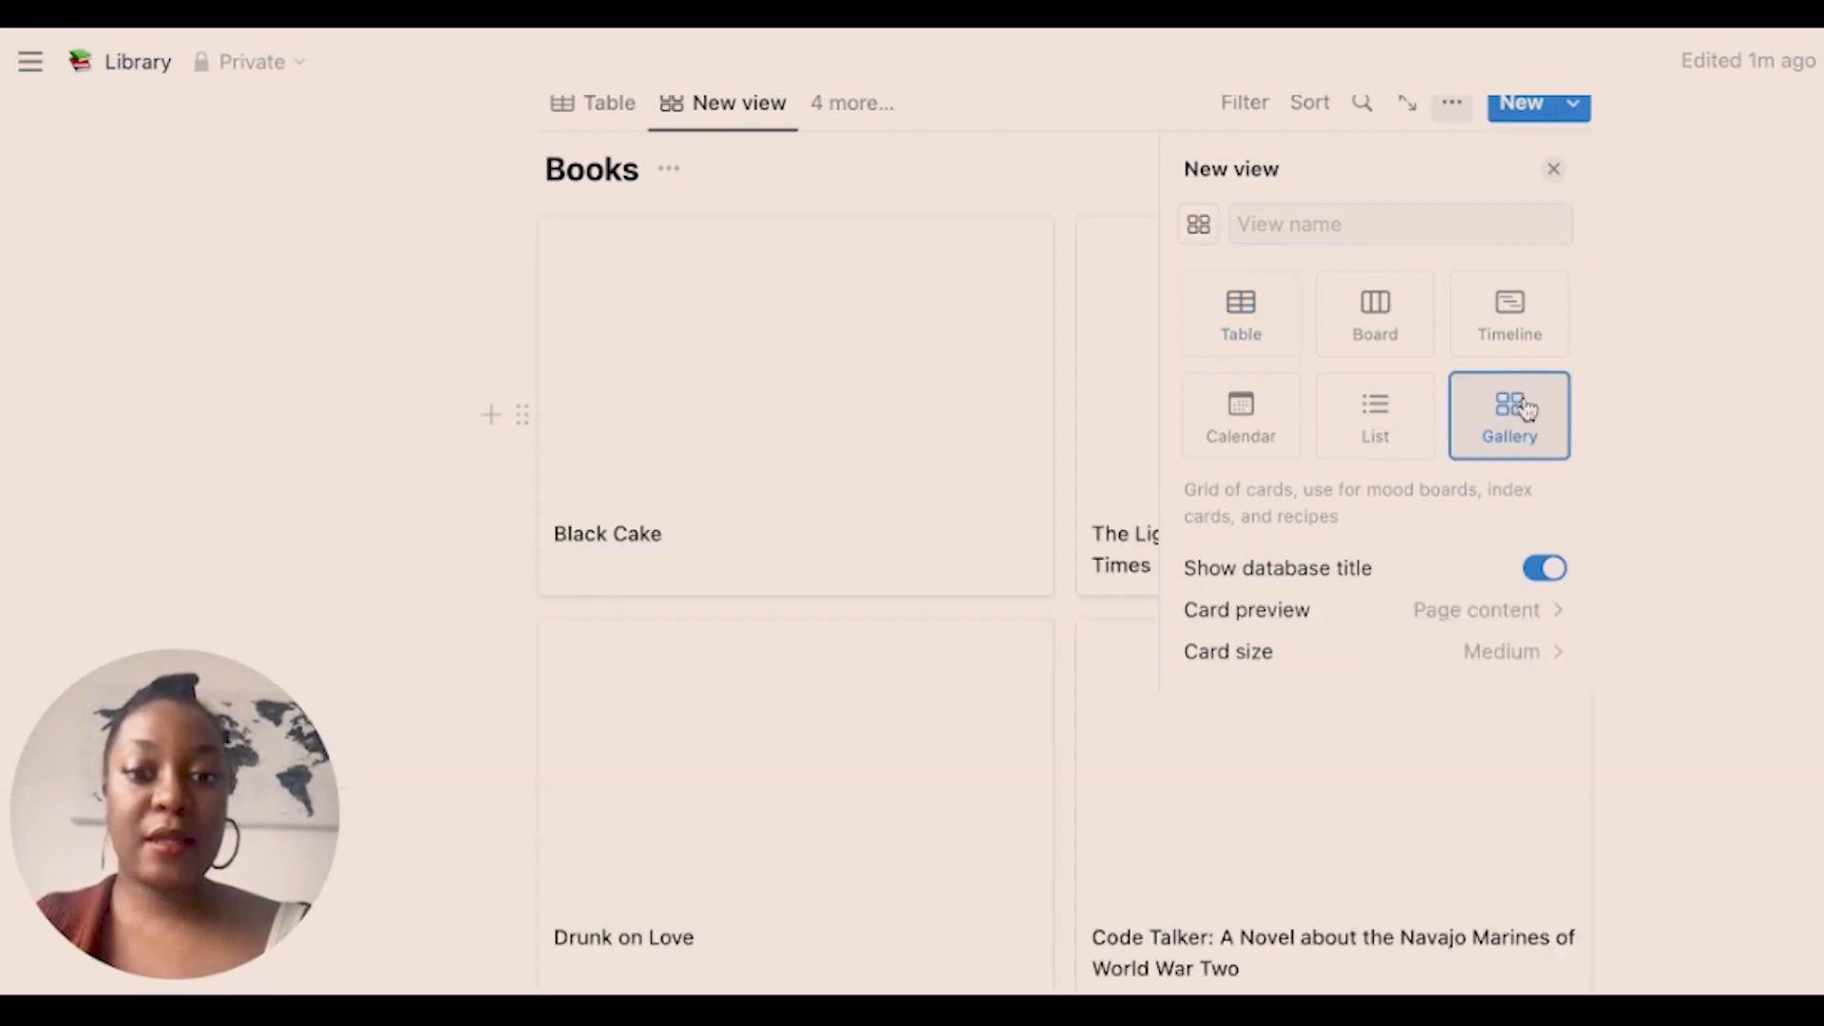
click(1391, 615)
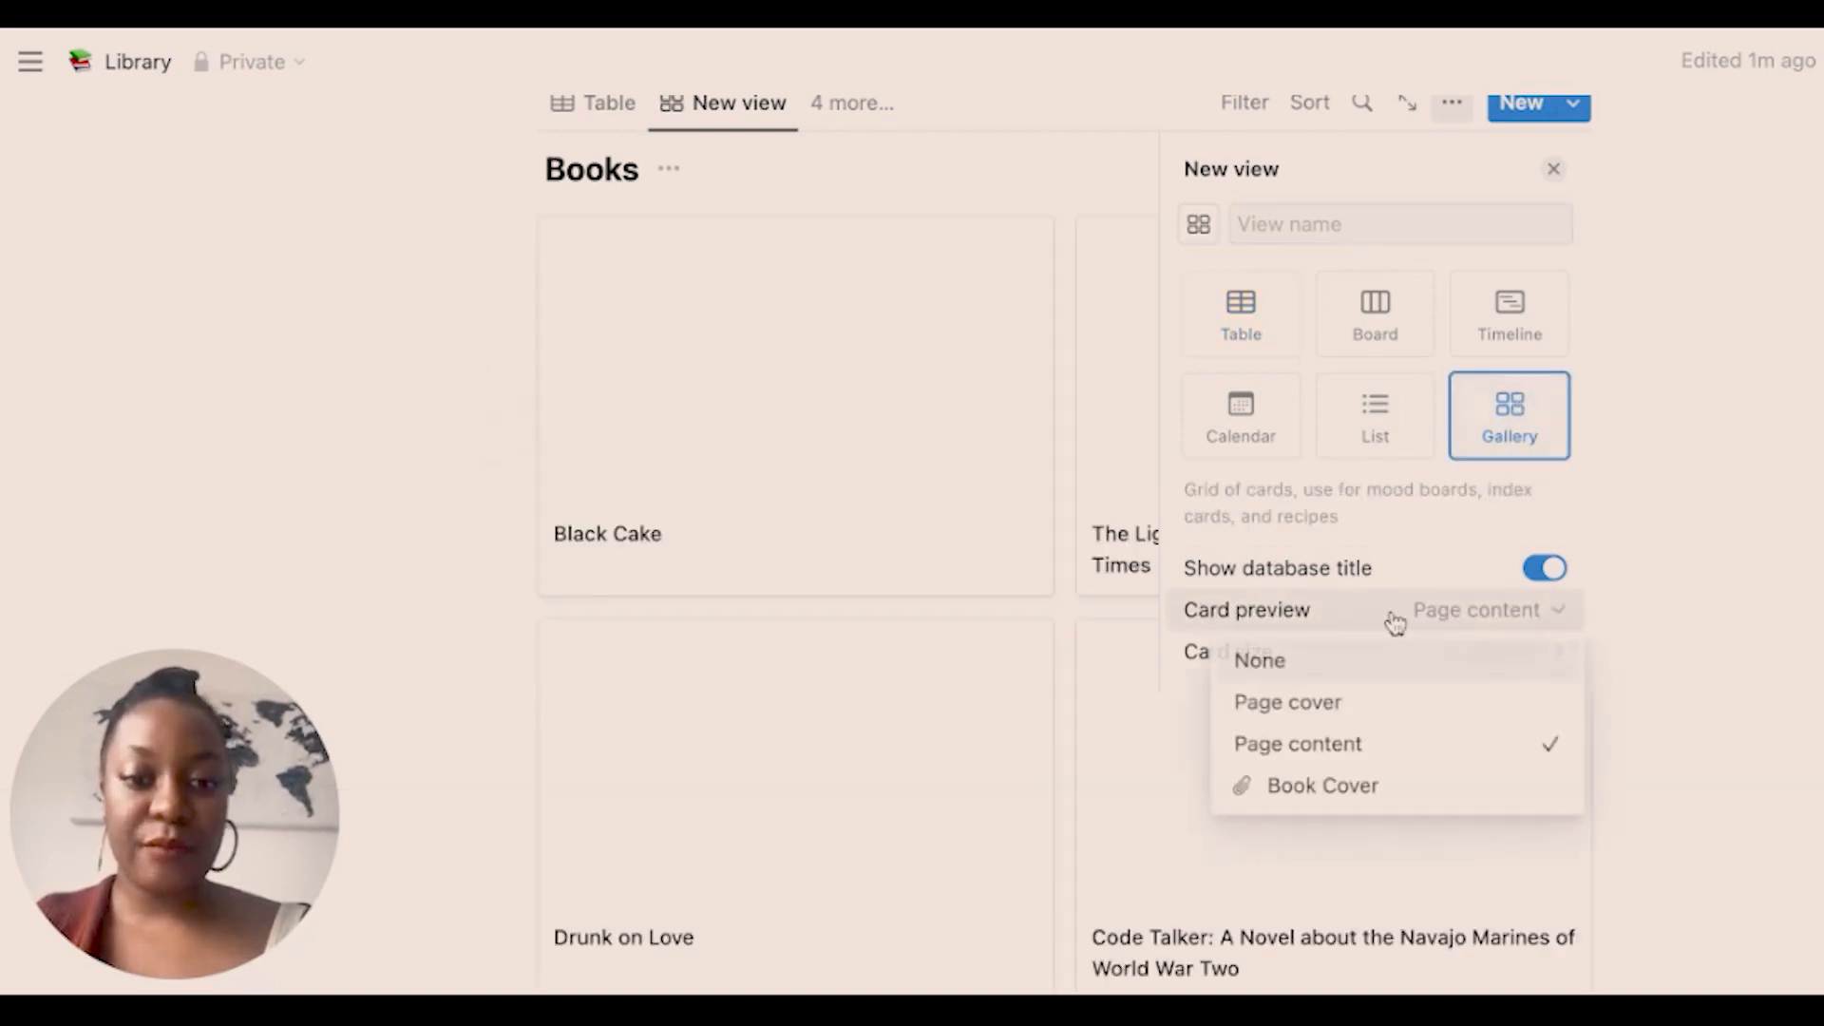
click(1355, 788)
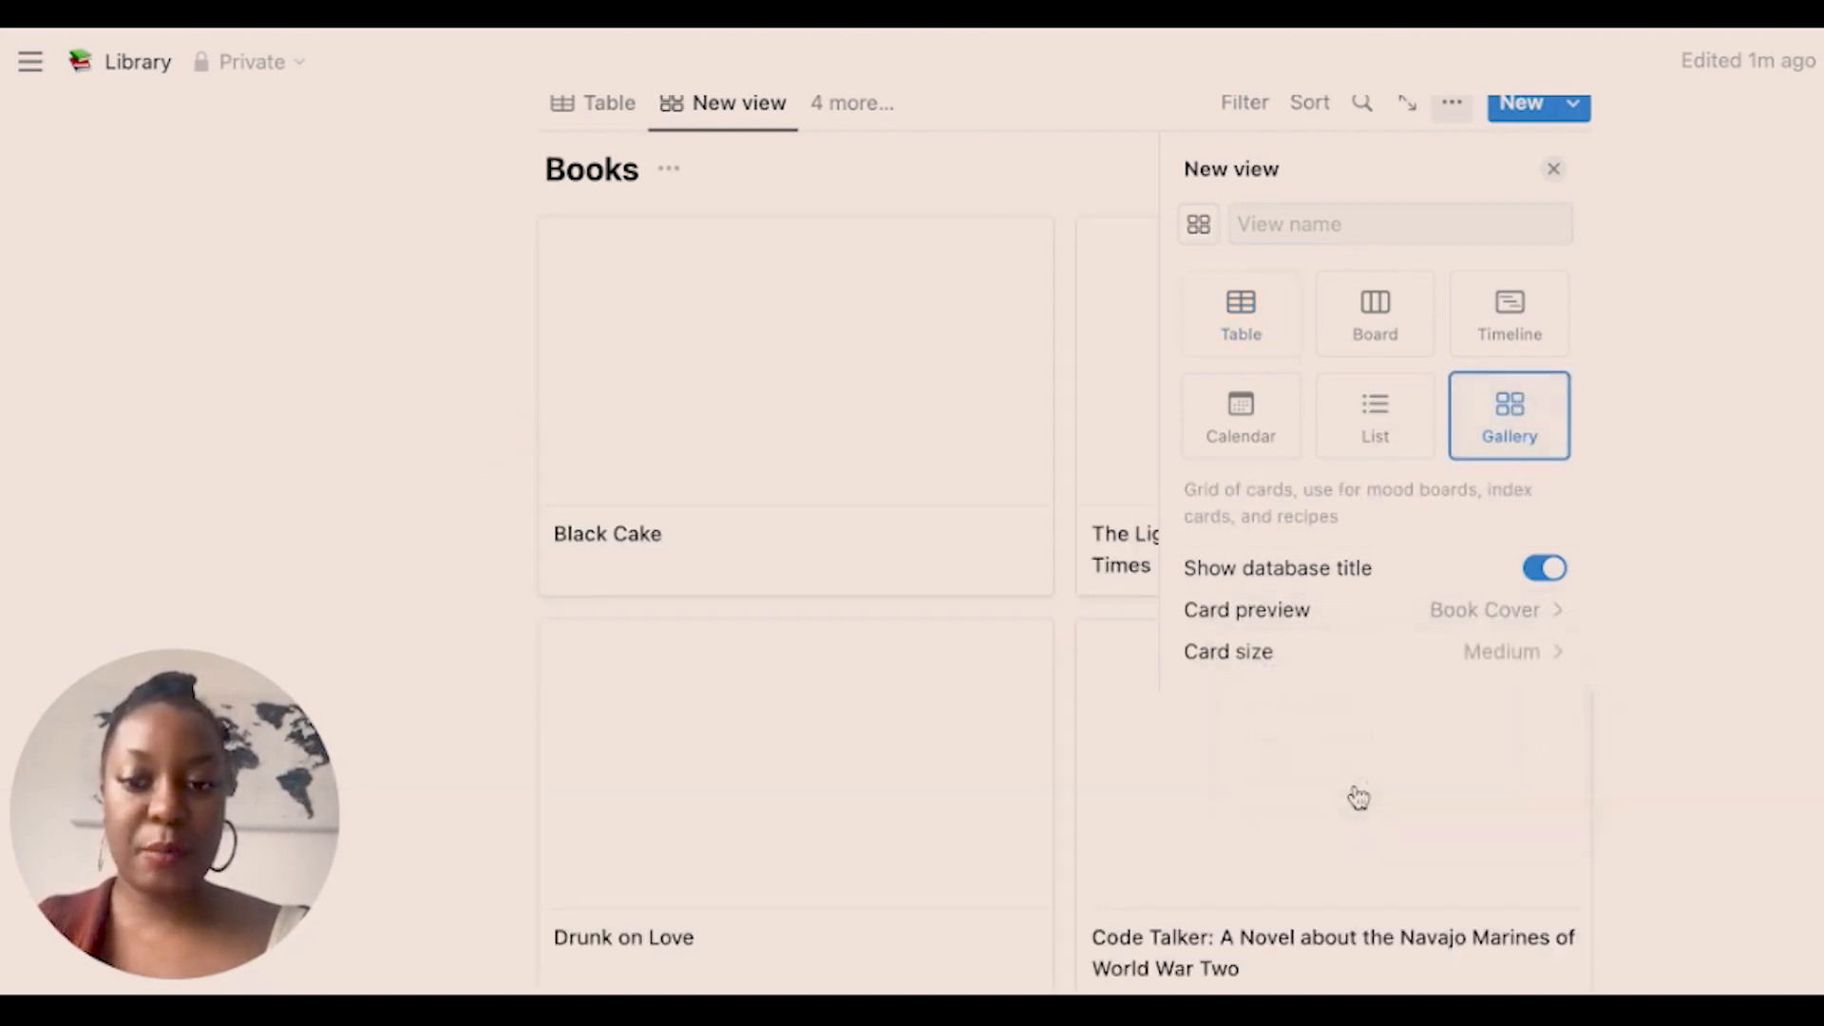
Set the gallery's card size to Small and make the cover images fit their cards.
click(1459, 667)
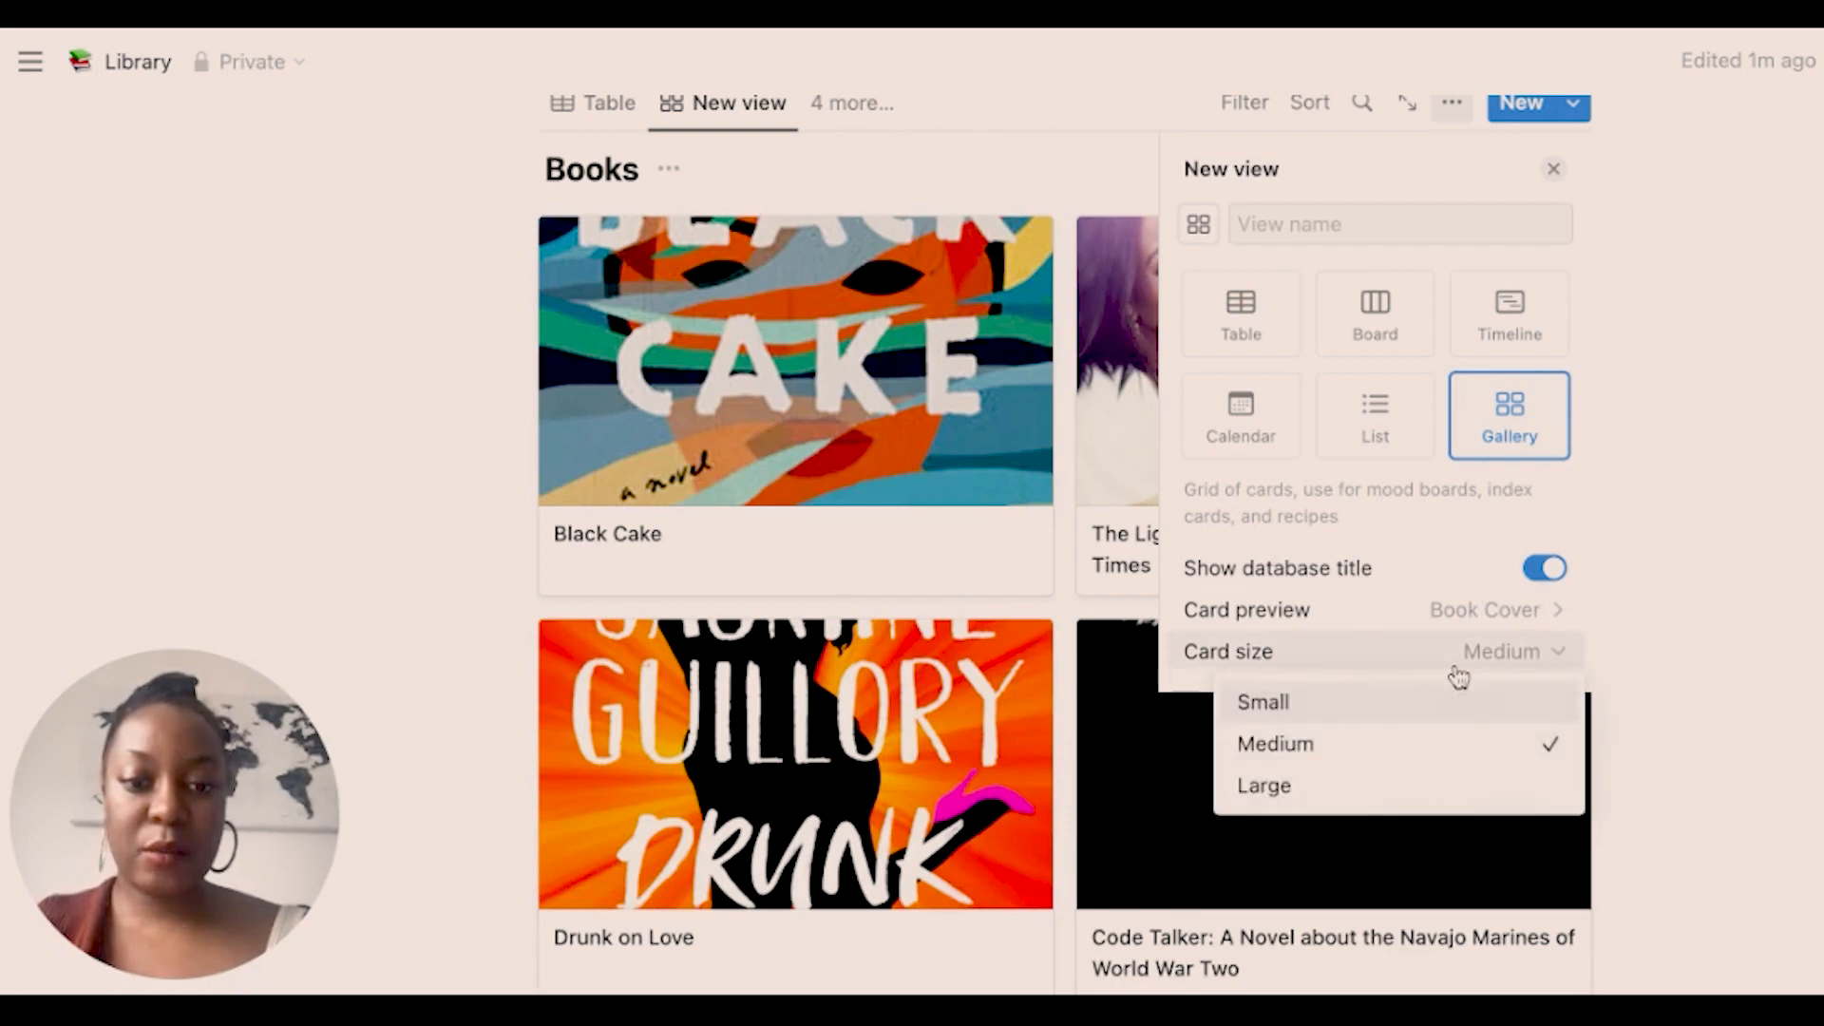
click(1422, 713)
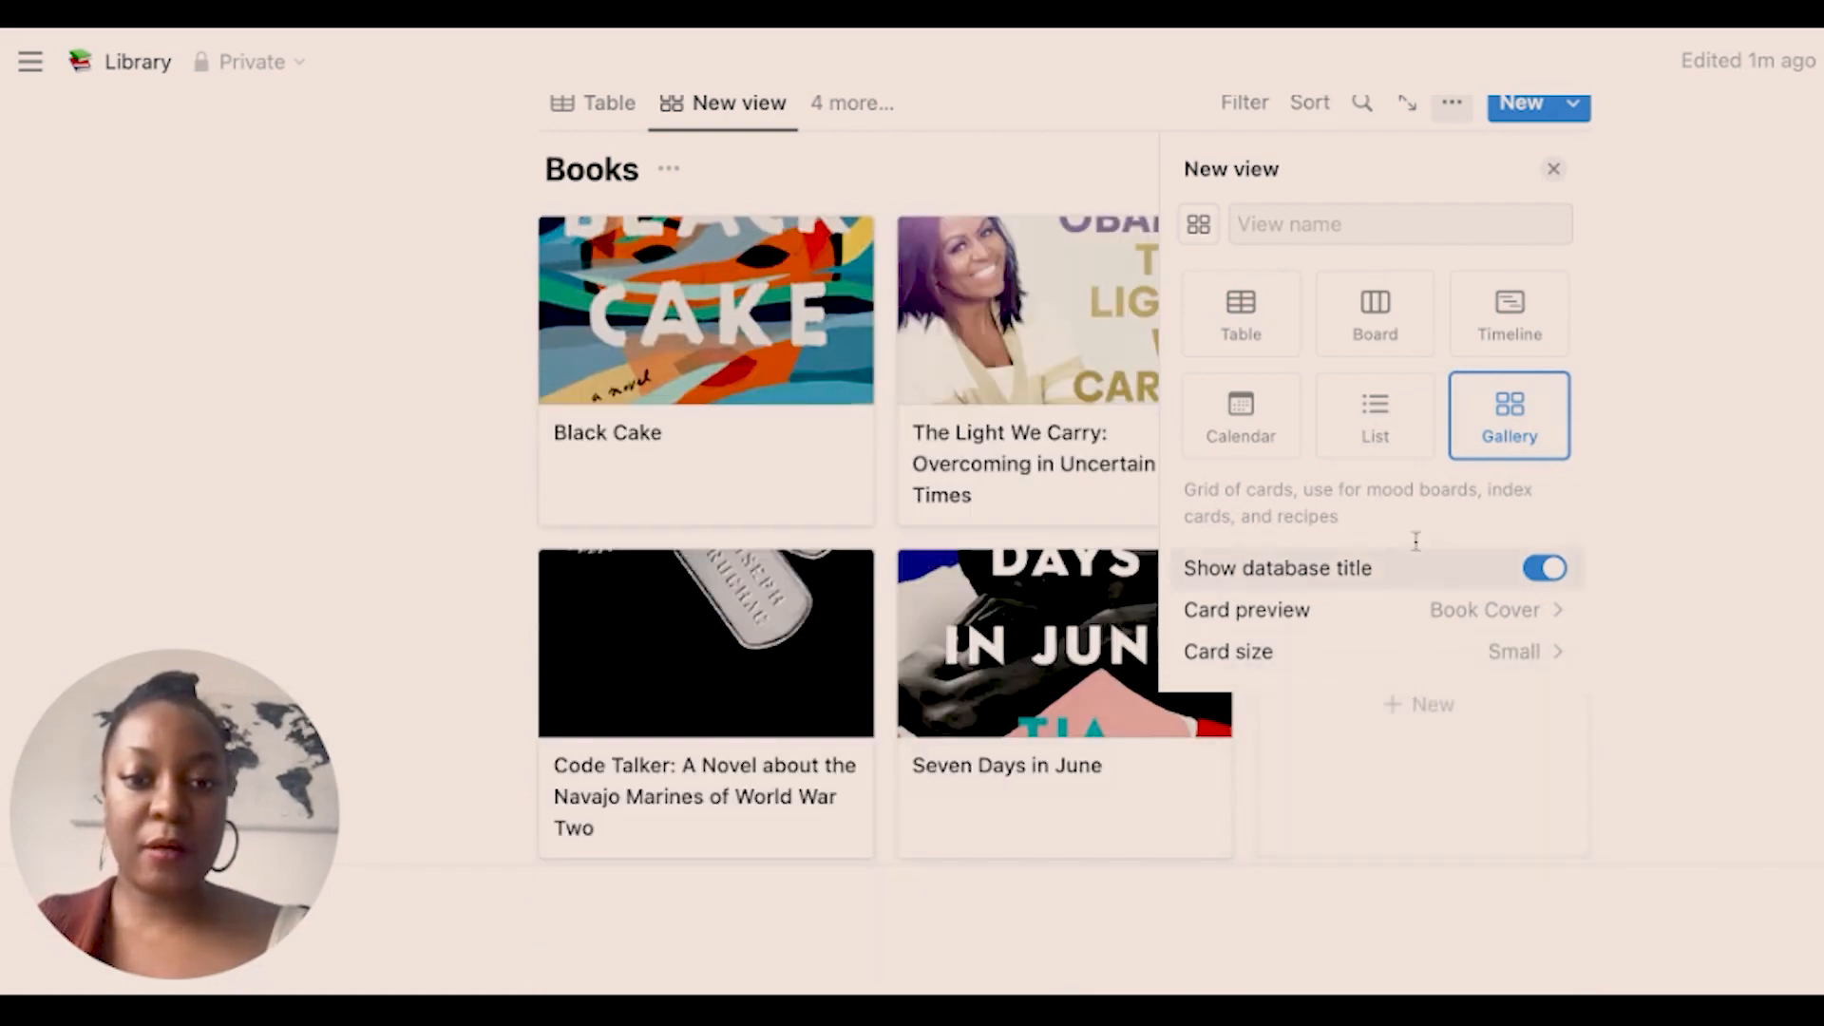
scroll(1388, 606, down, 2)
scroll(1388, 604, down, 1)
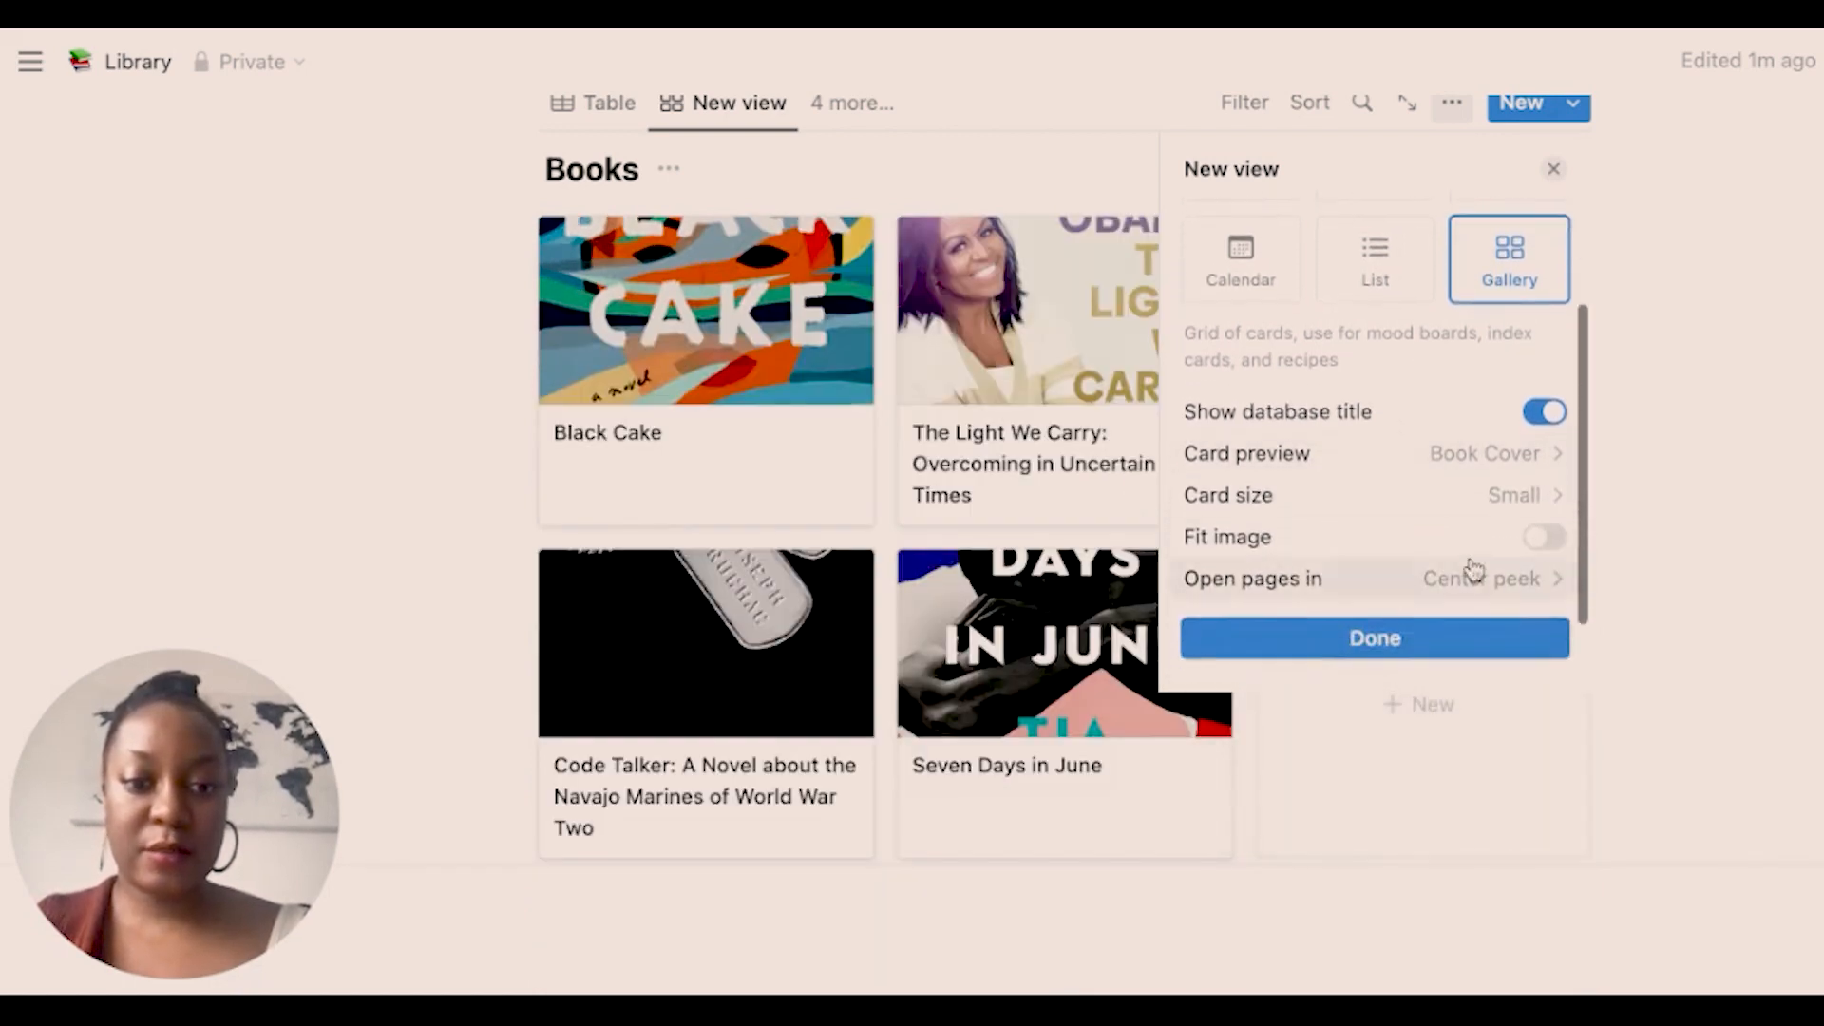
click(1545, 536)
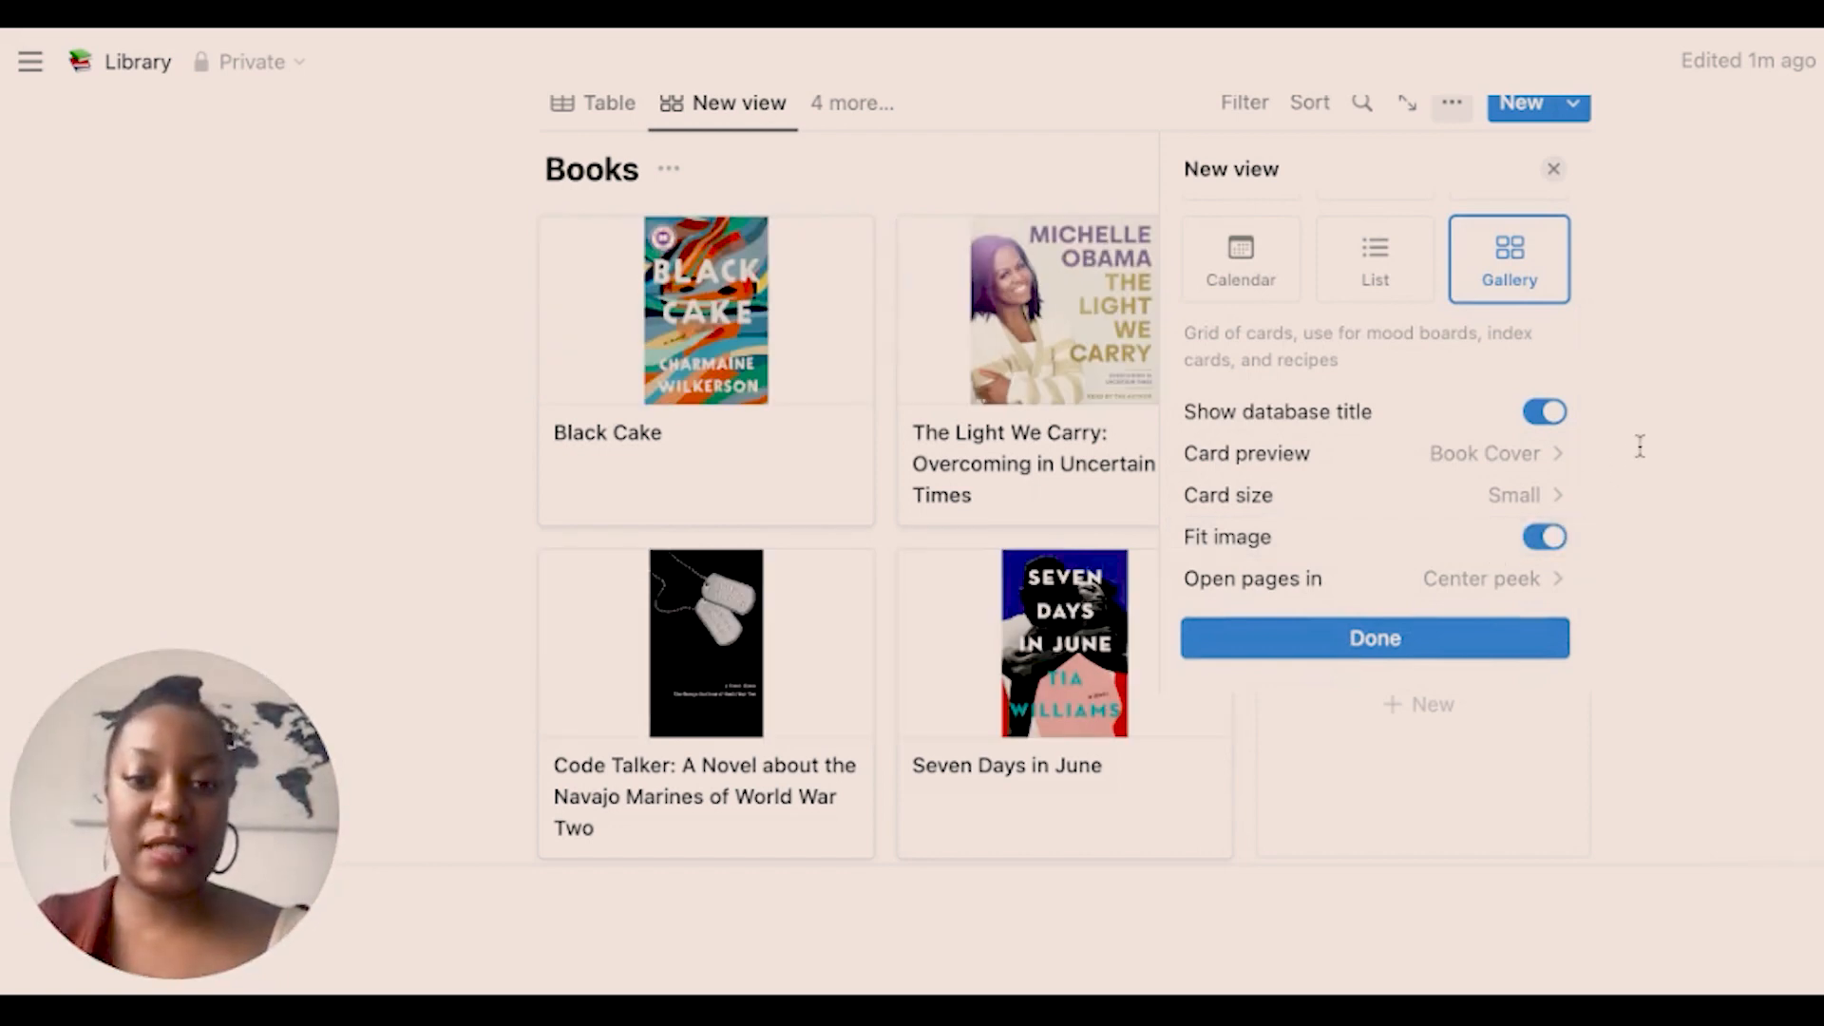
click(1550, 169)
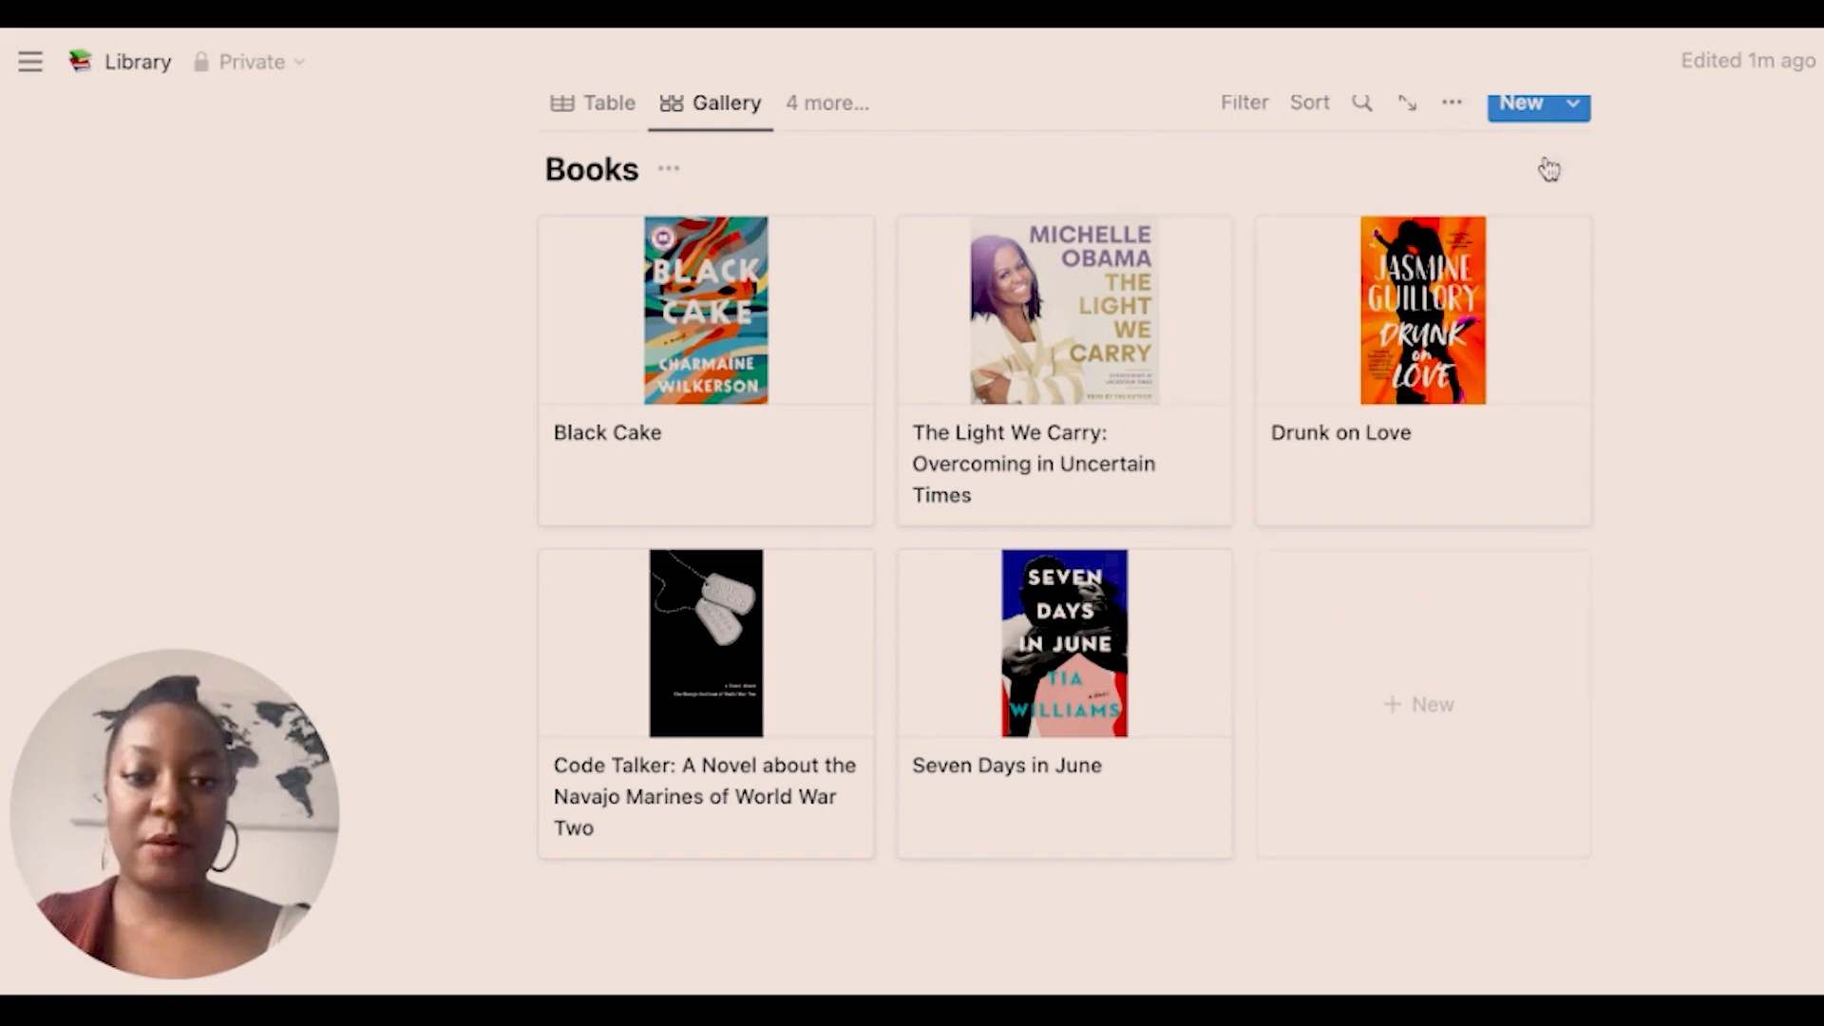
Show the Author and Date Finished properties on the gallery cards.
scroll(1392, 431, up, 3)
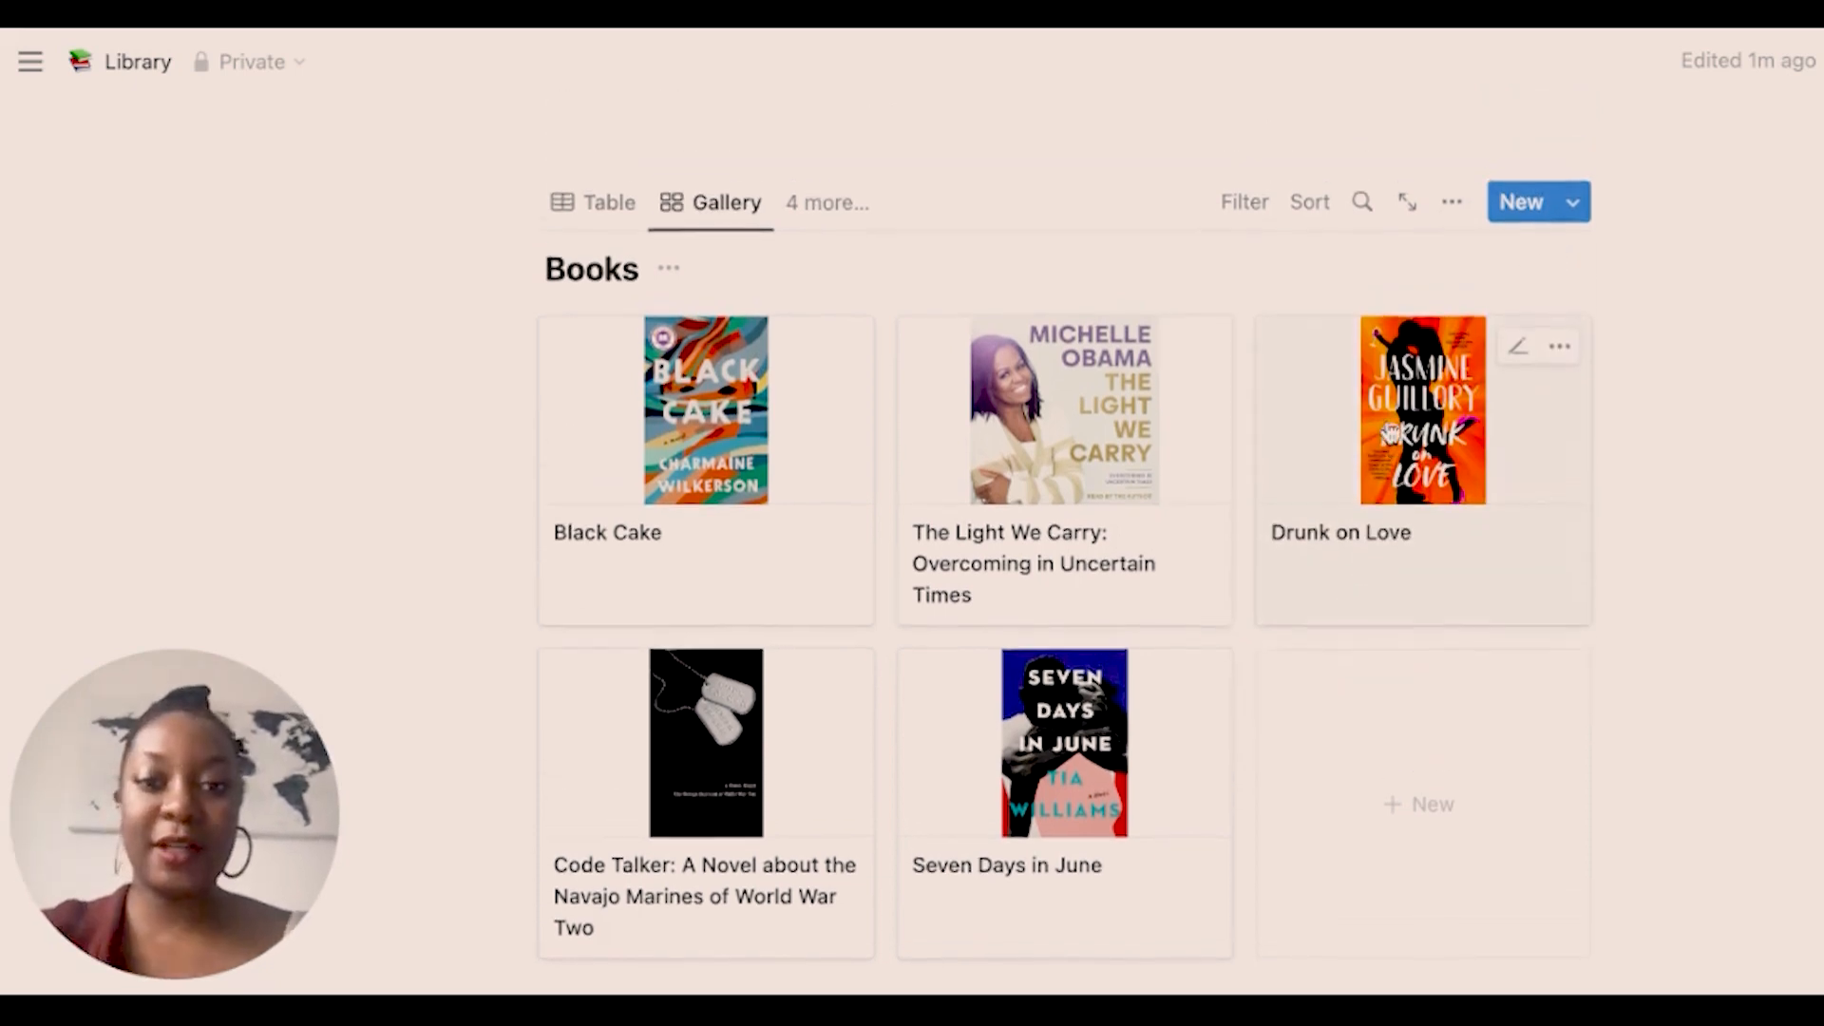
click(1451, 358)
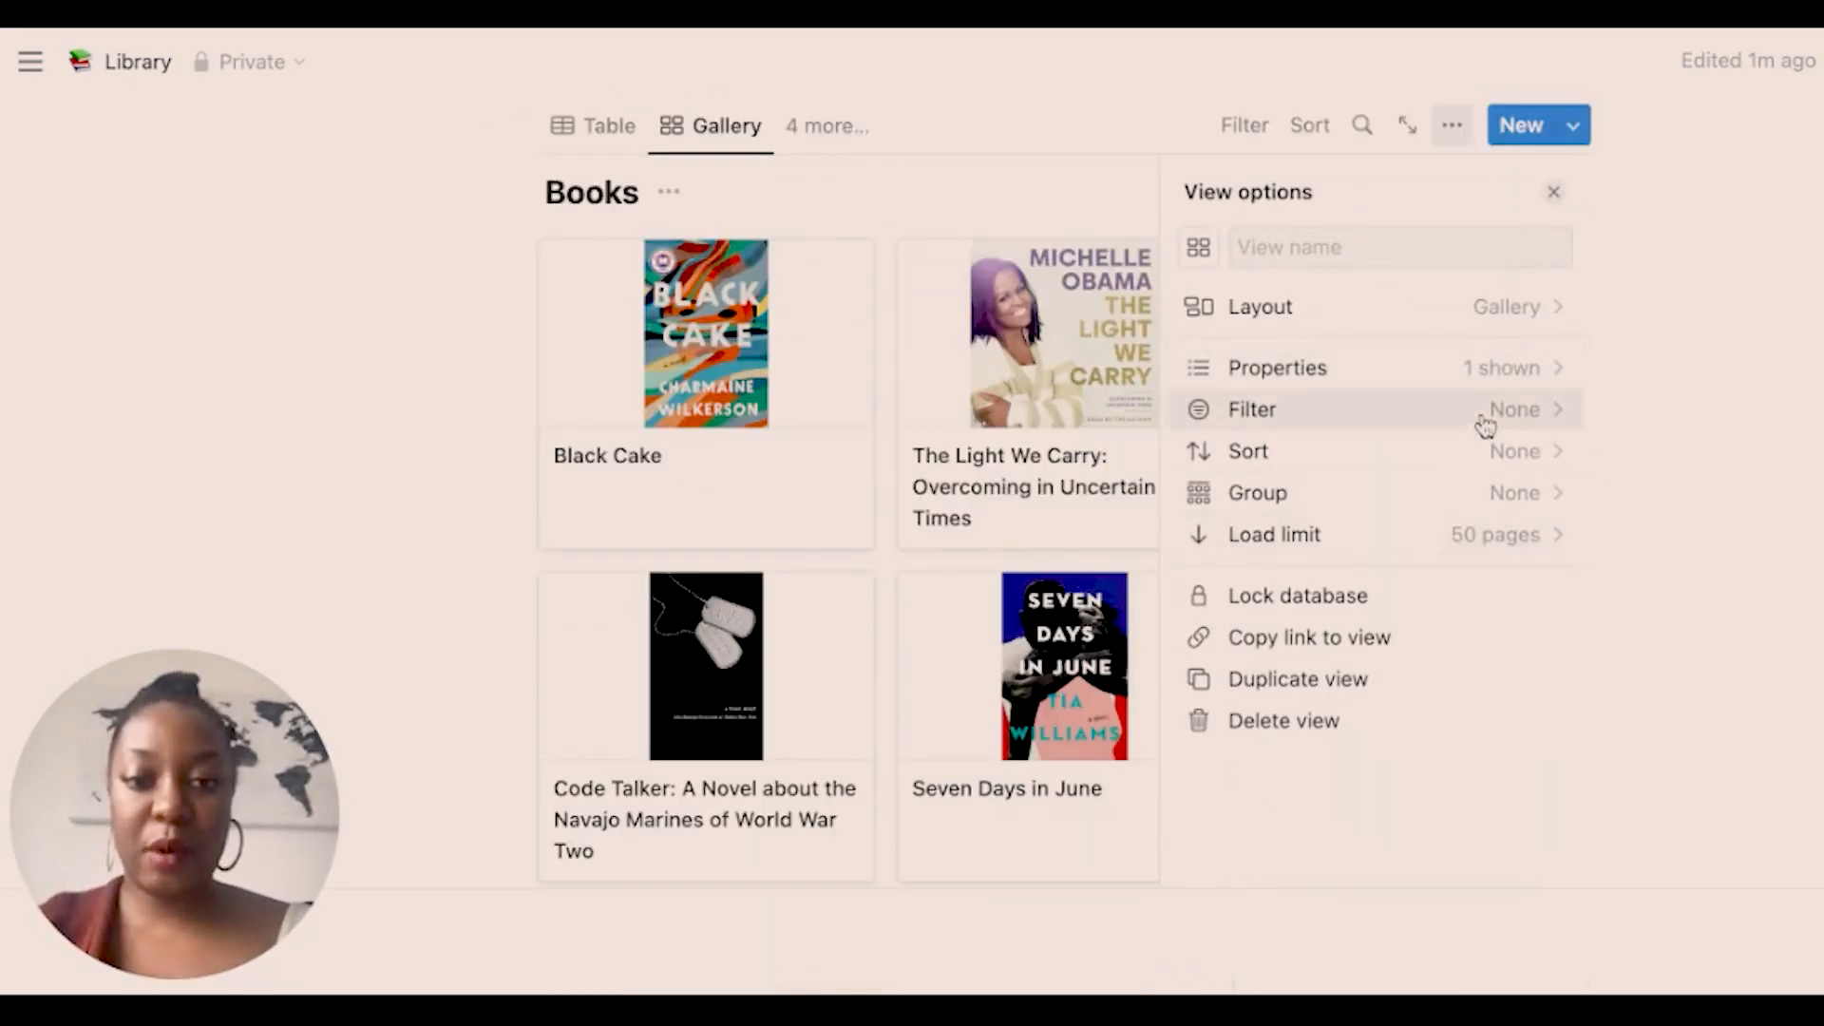
click(1501, 384)
click(1519, 459)
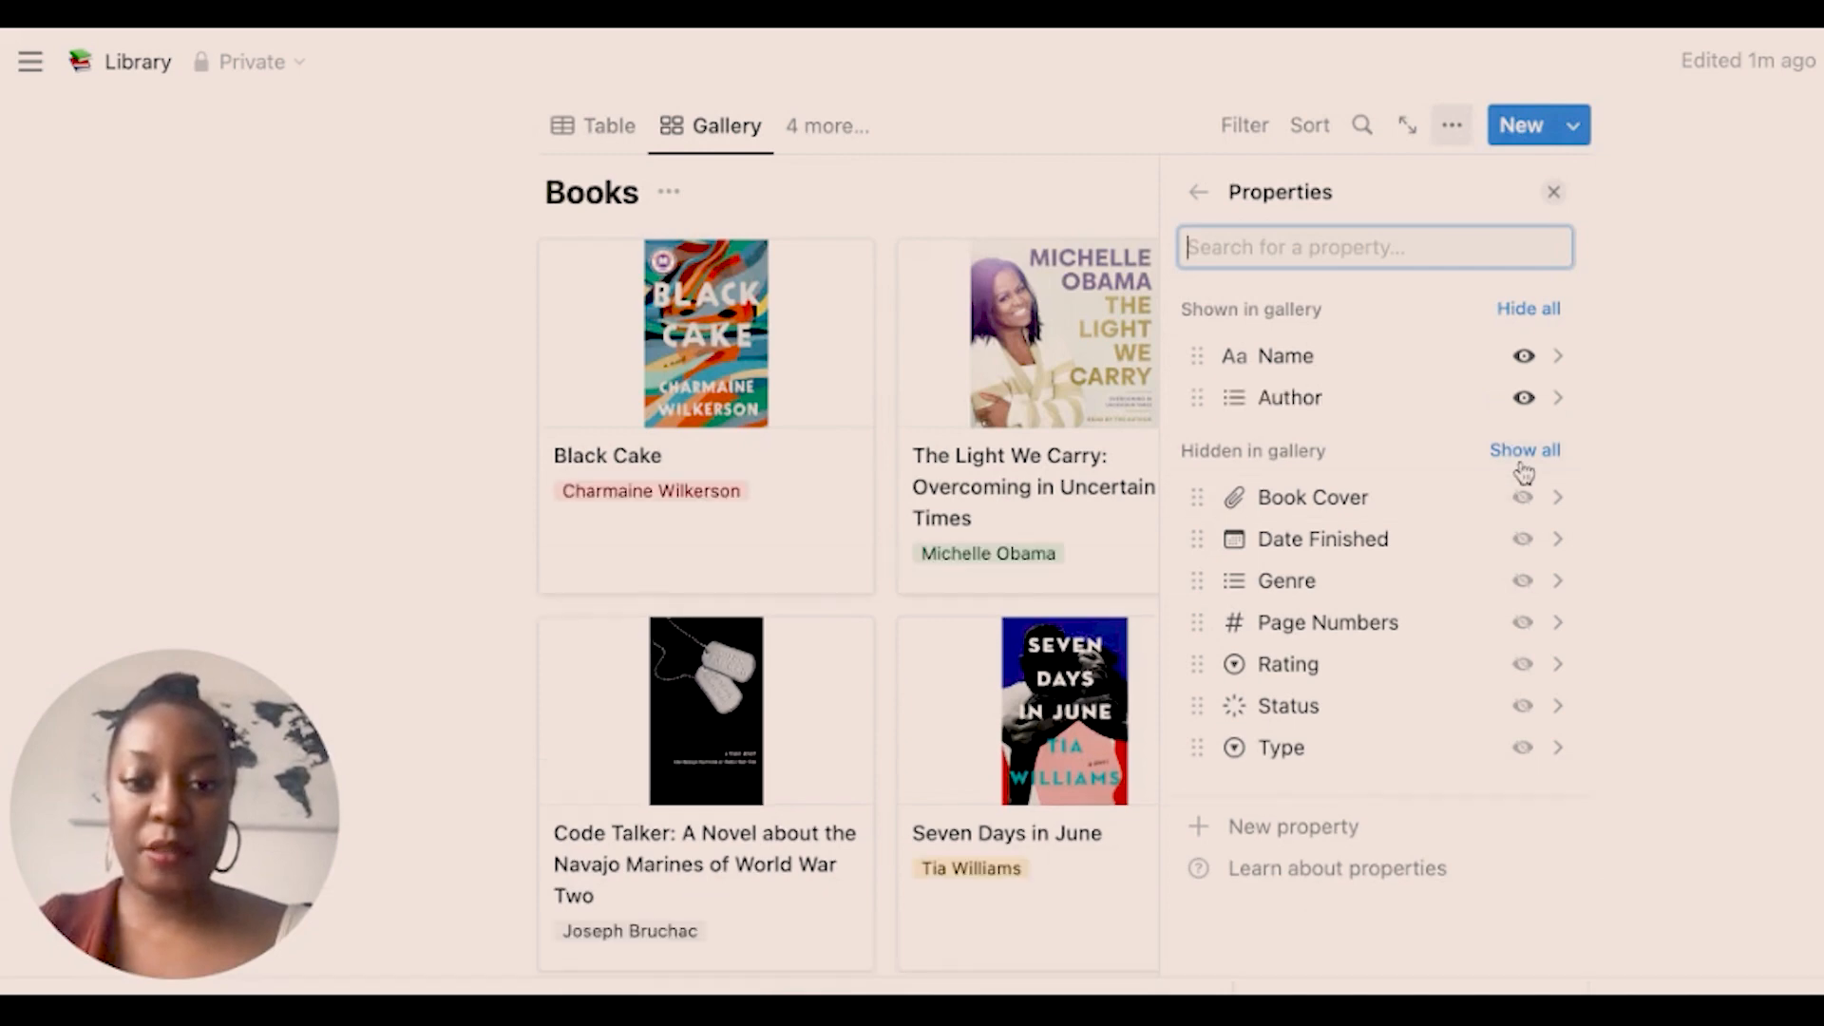
click(1523, 539)
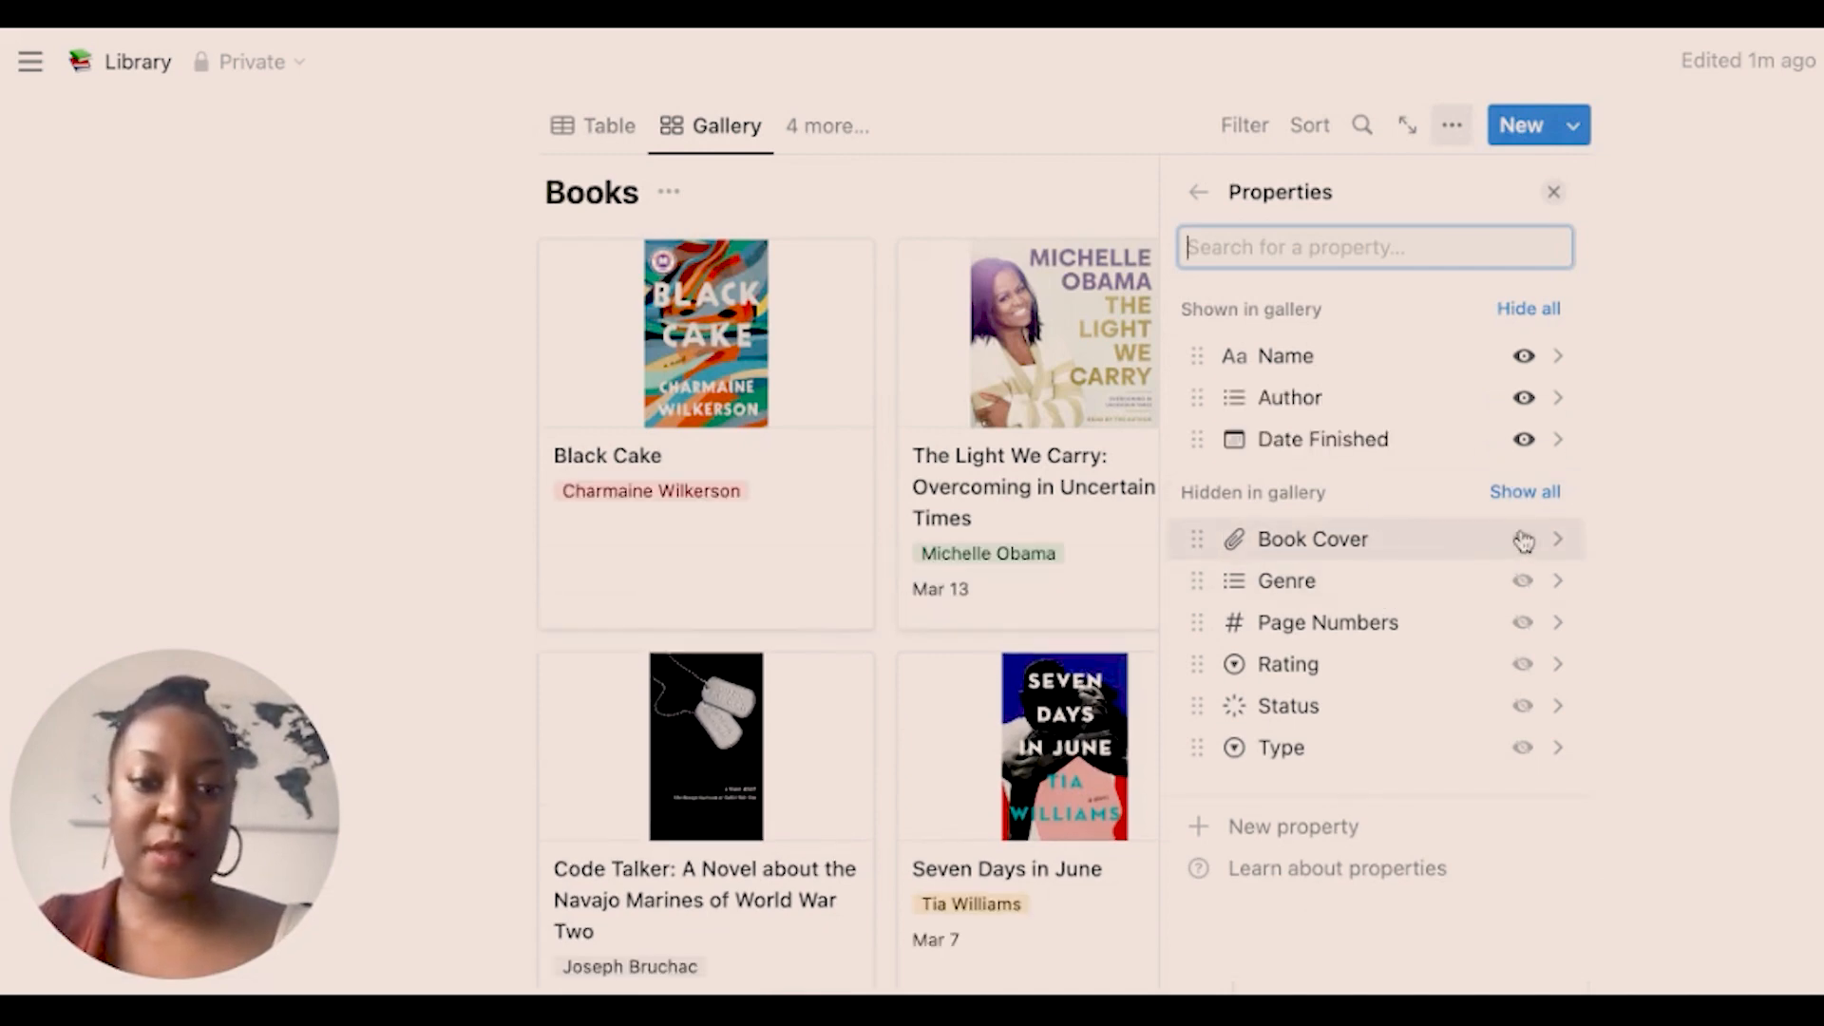
click(1725, 467)
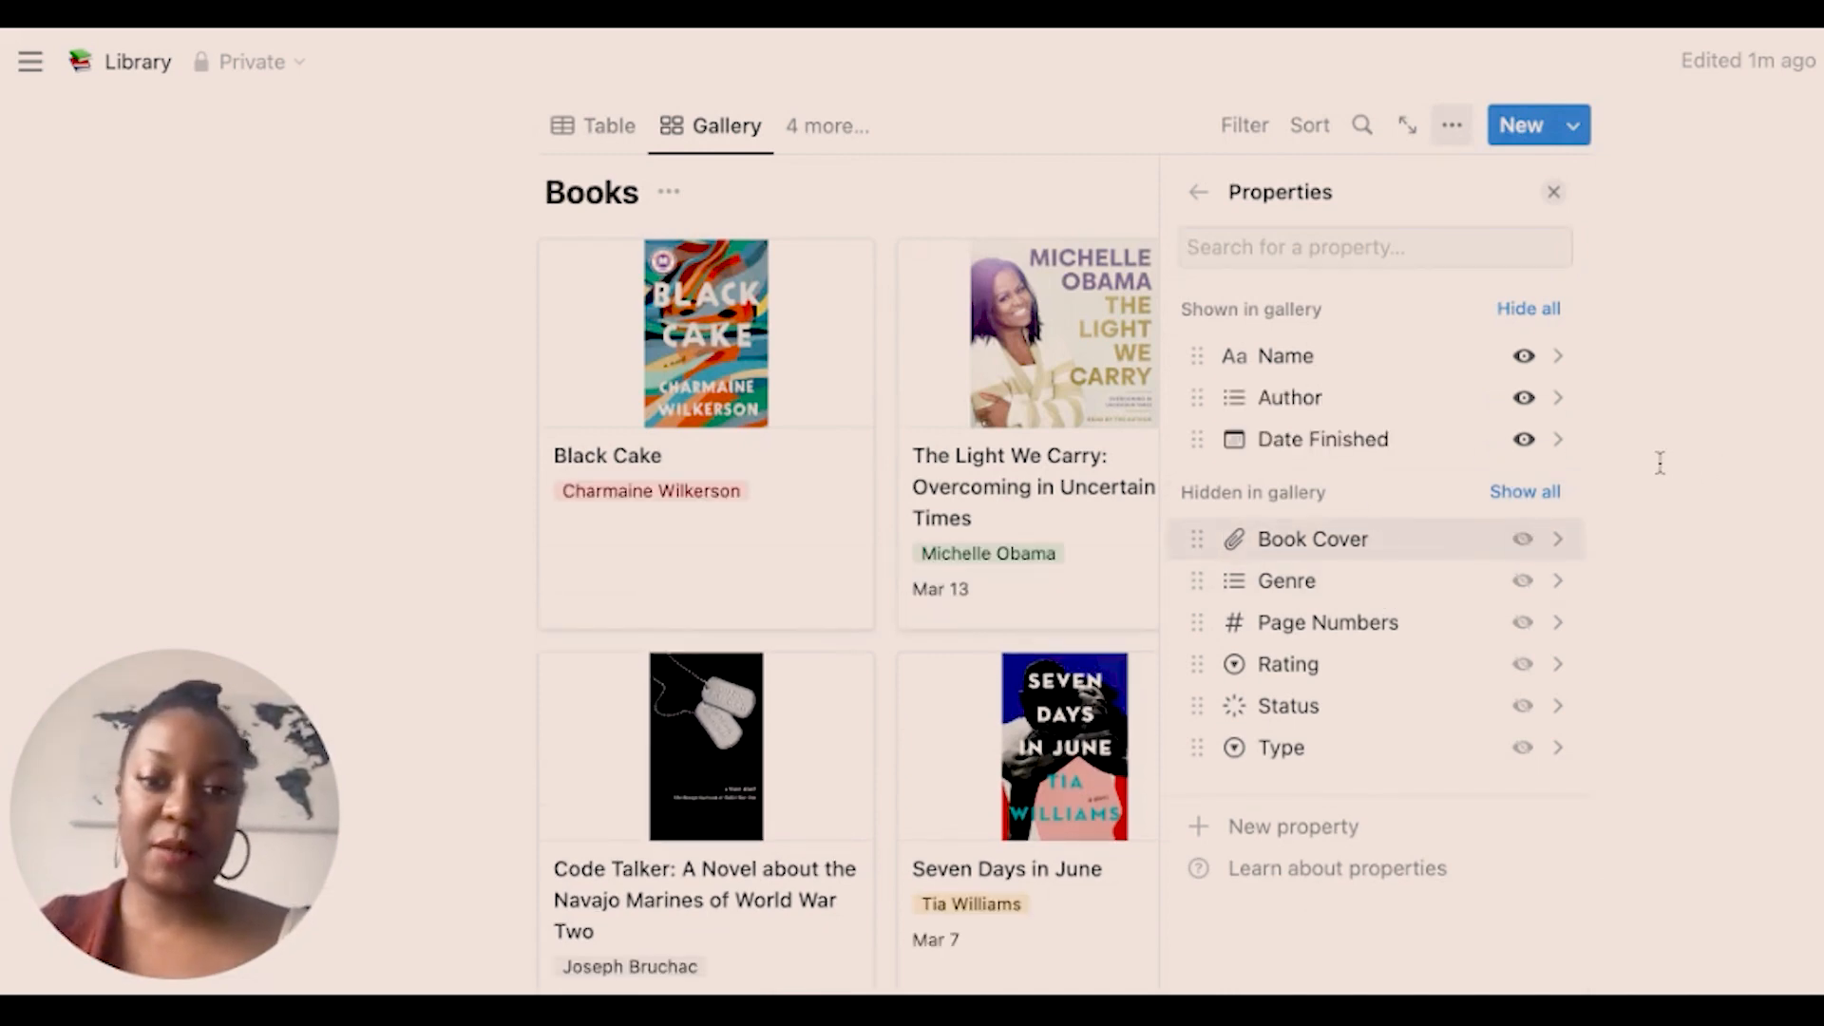
click(1553, 193)
scroll(822, 475, up, 3)
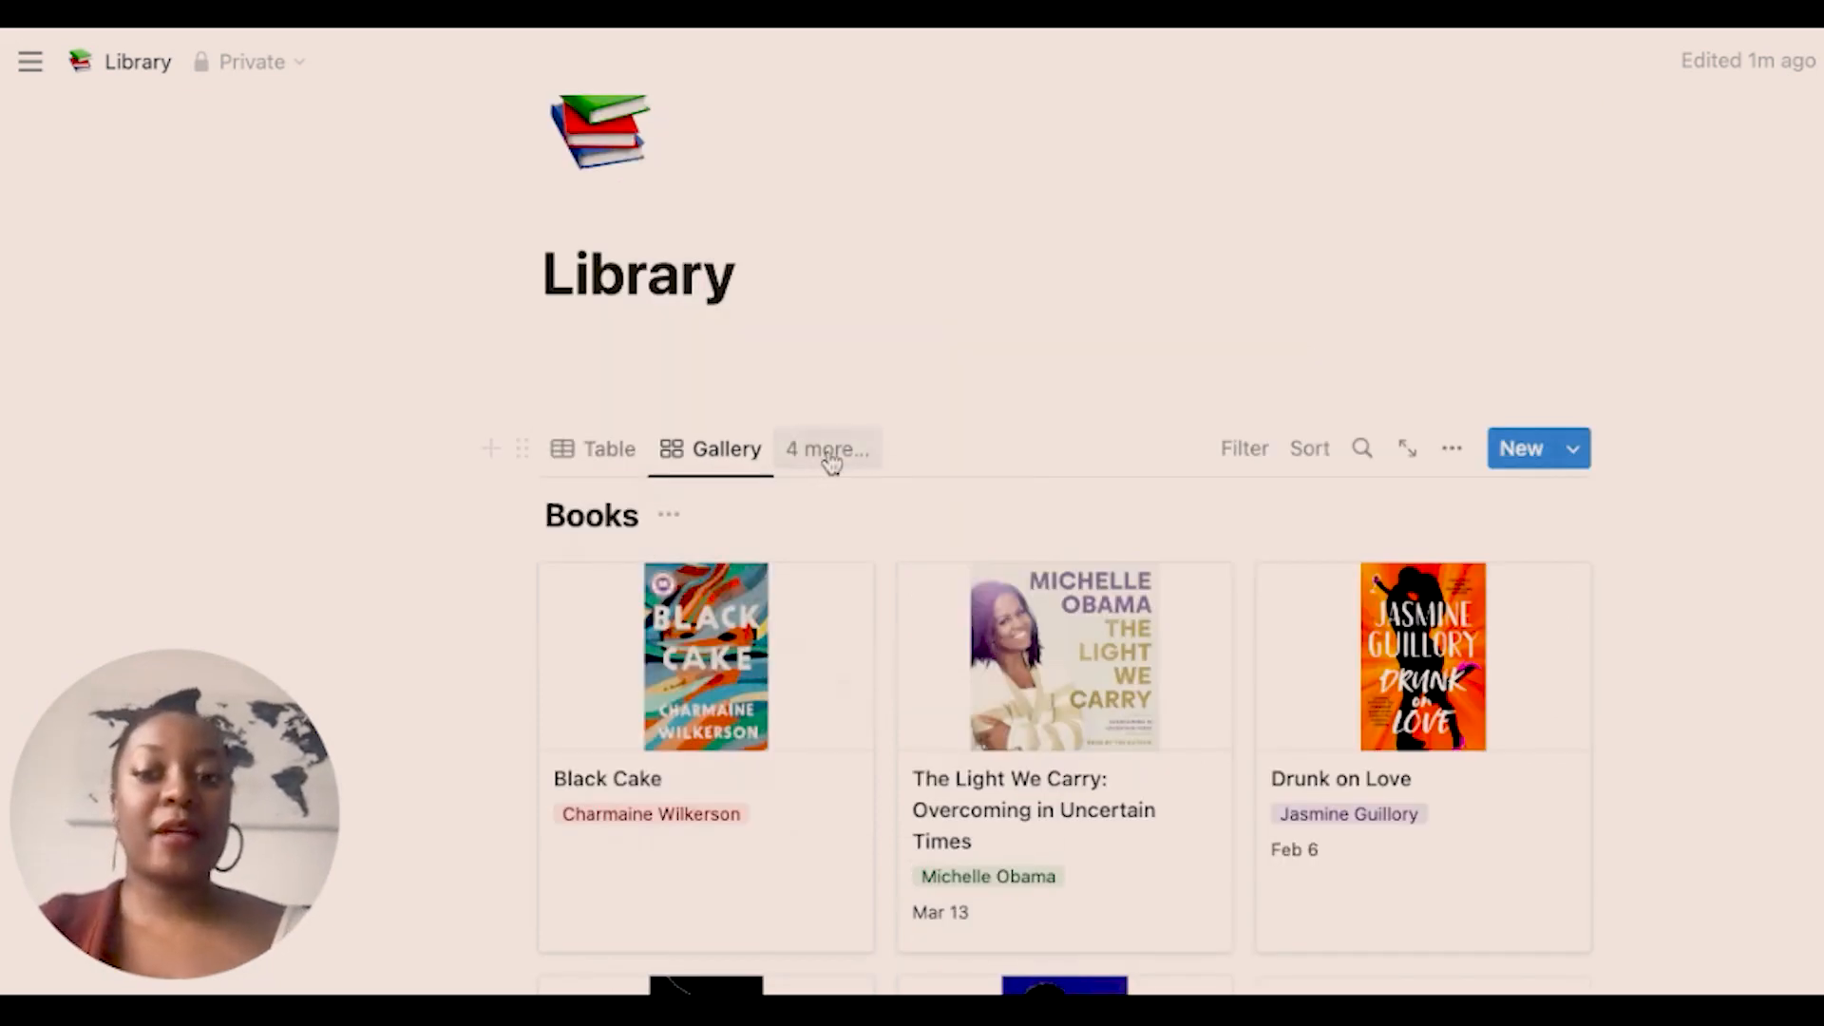
Add a table view named By Genre to the Books database.
click(827, 453)
click(762, 849)
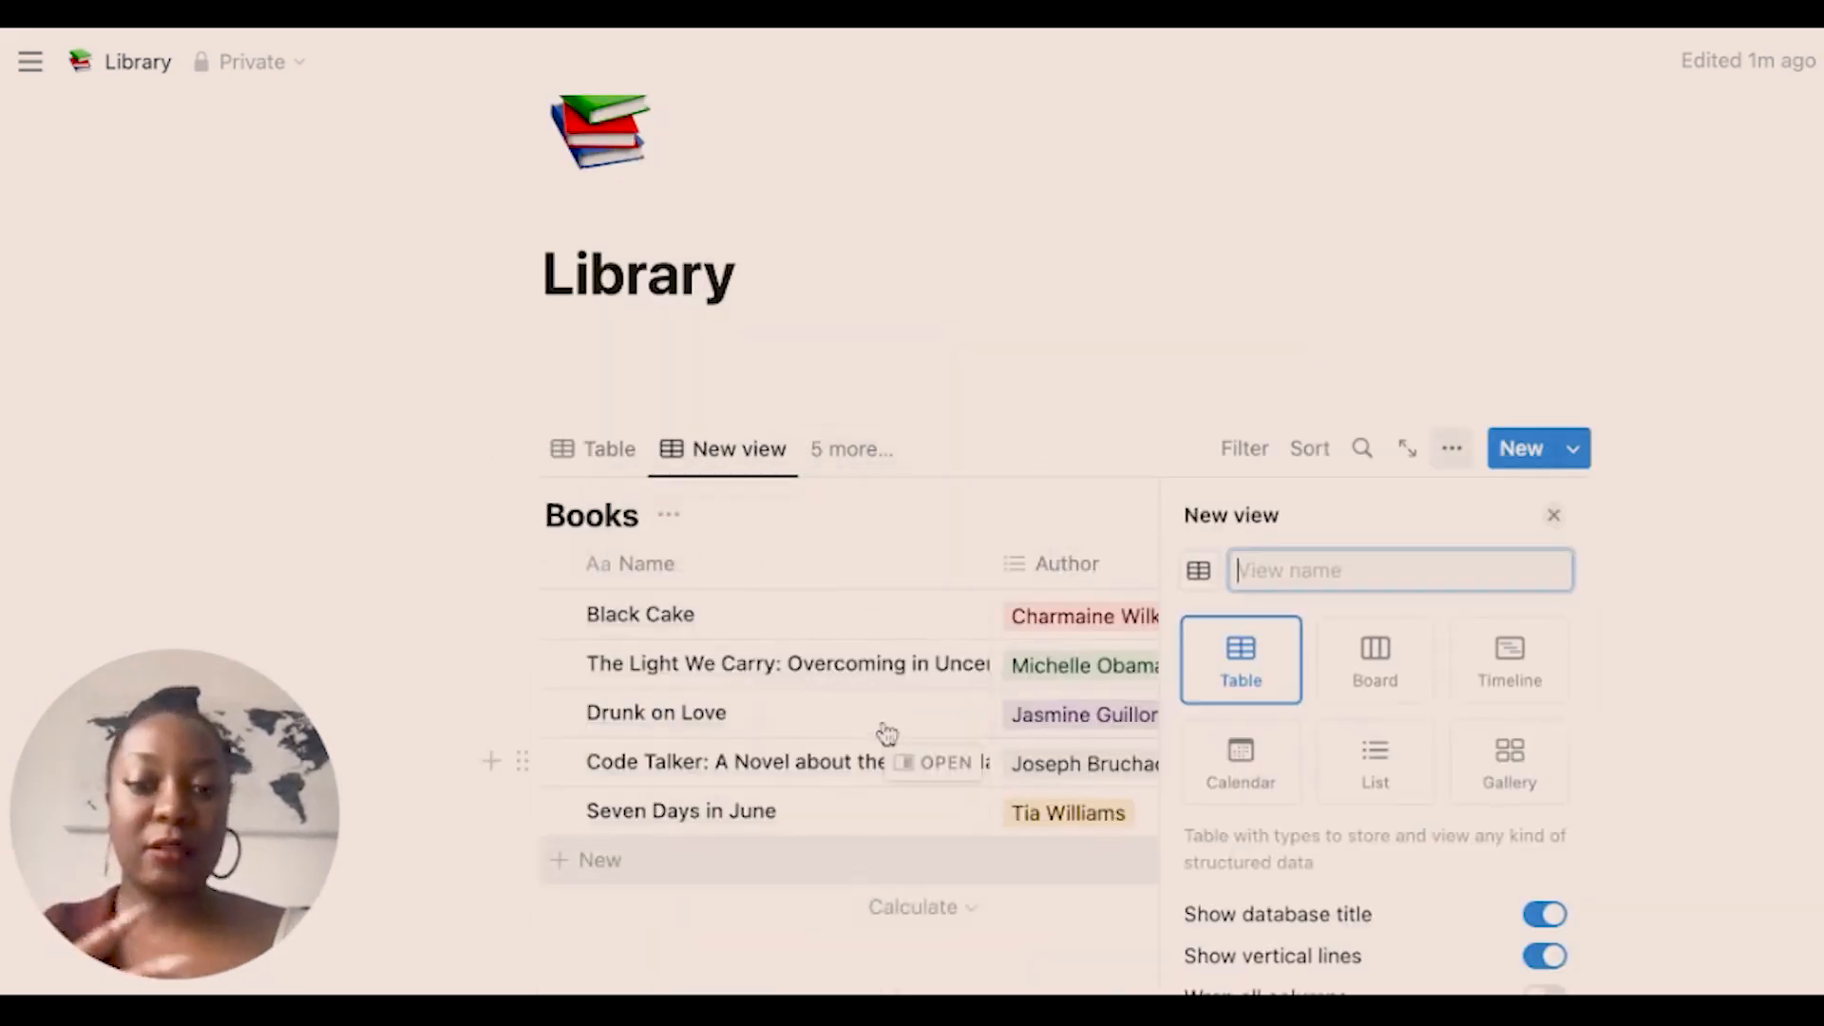
click(1394, 781)
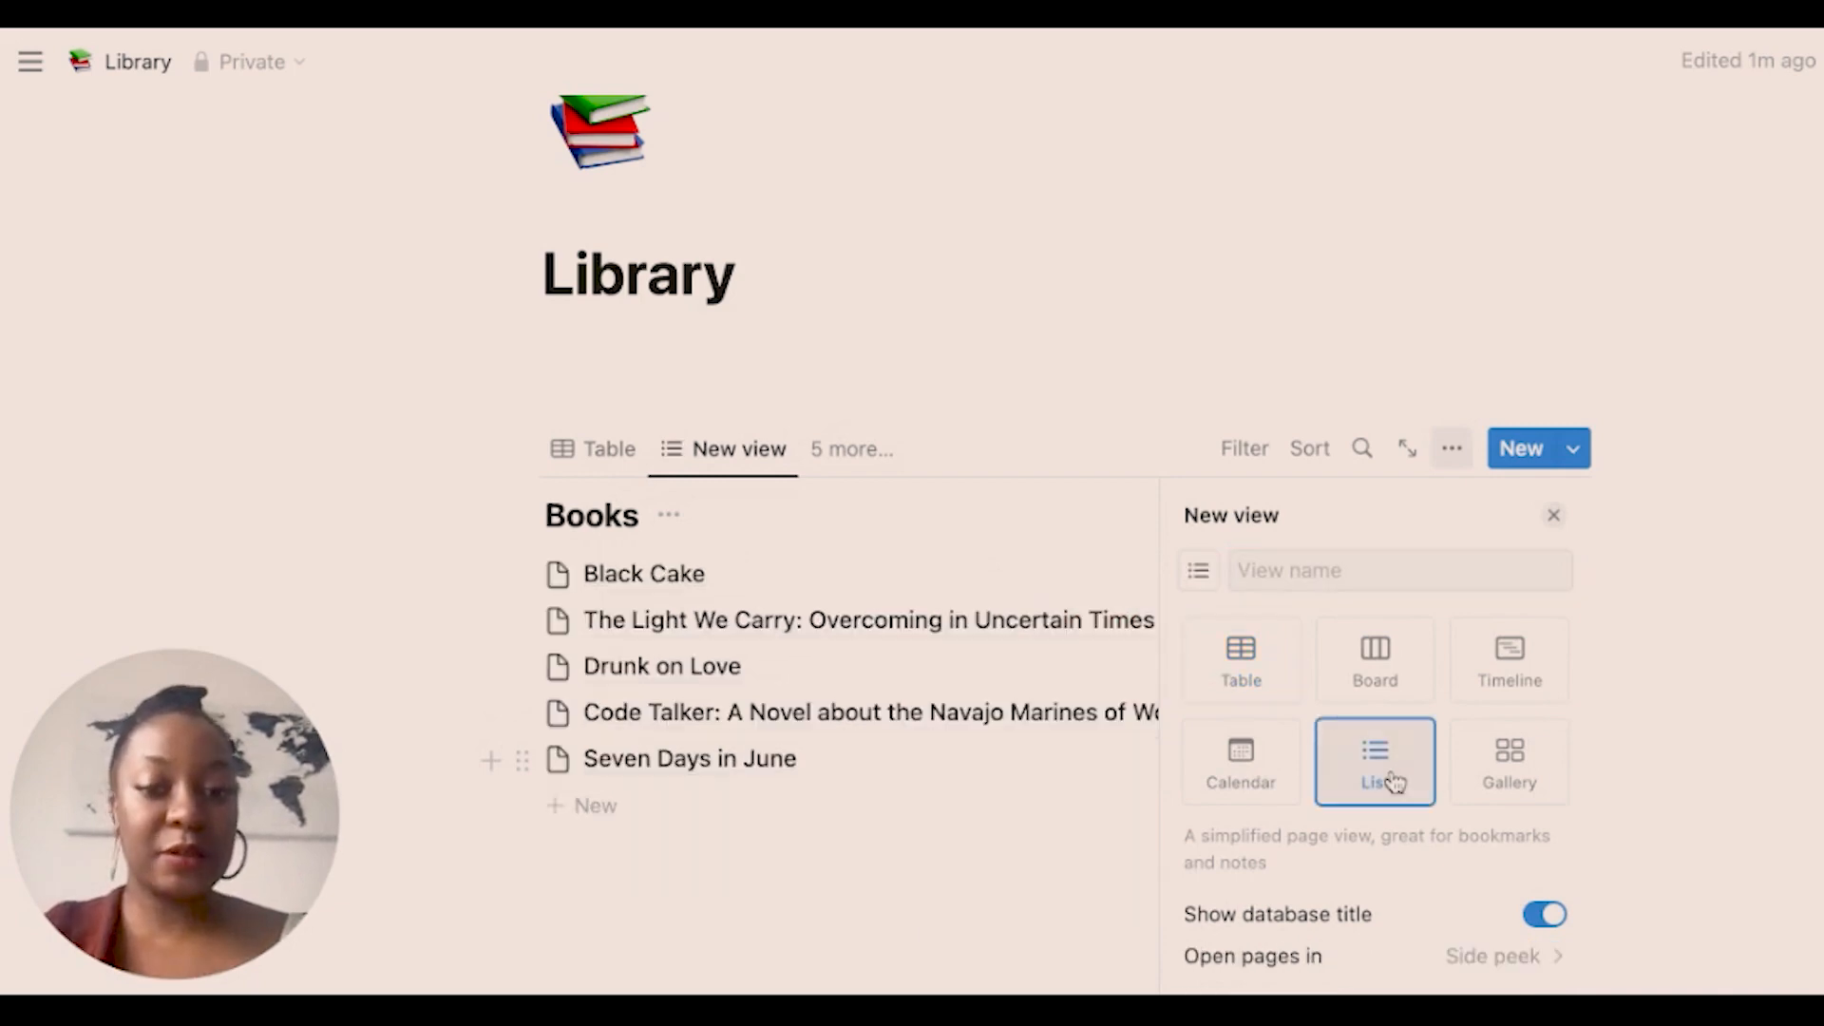
click(1431, 581)
text(By)
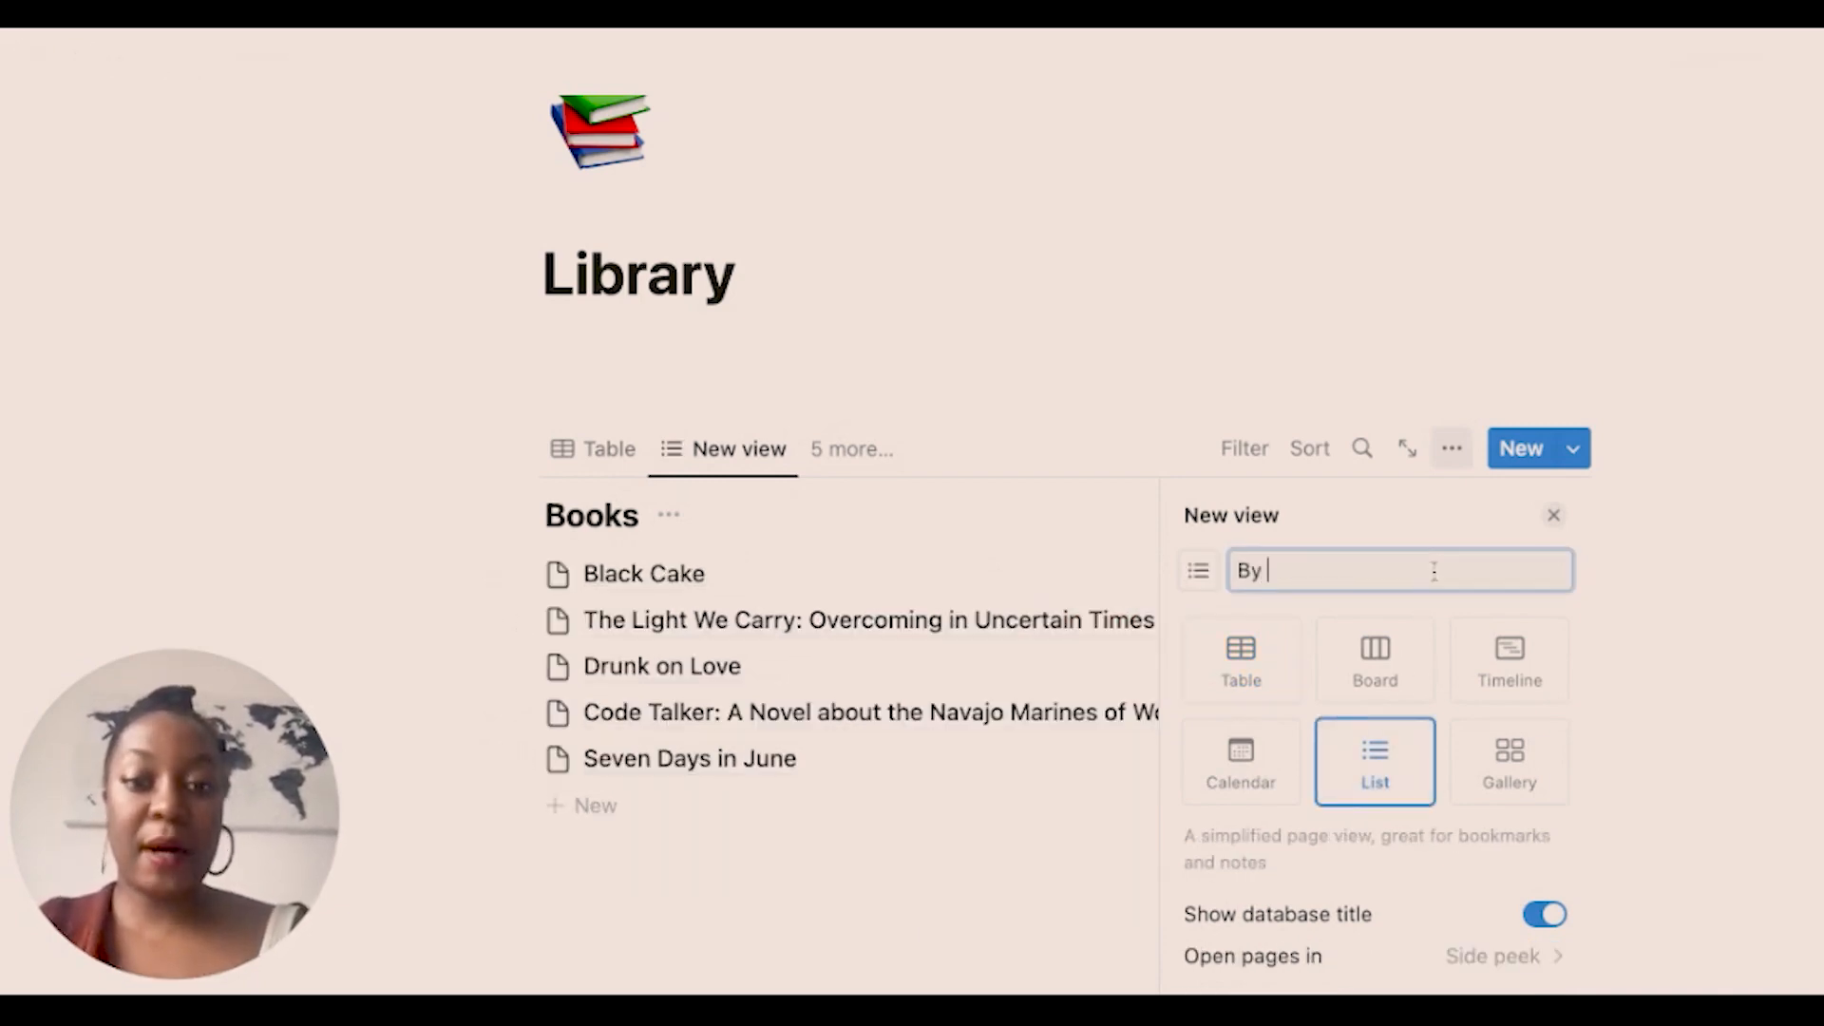
text( Genre)
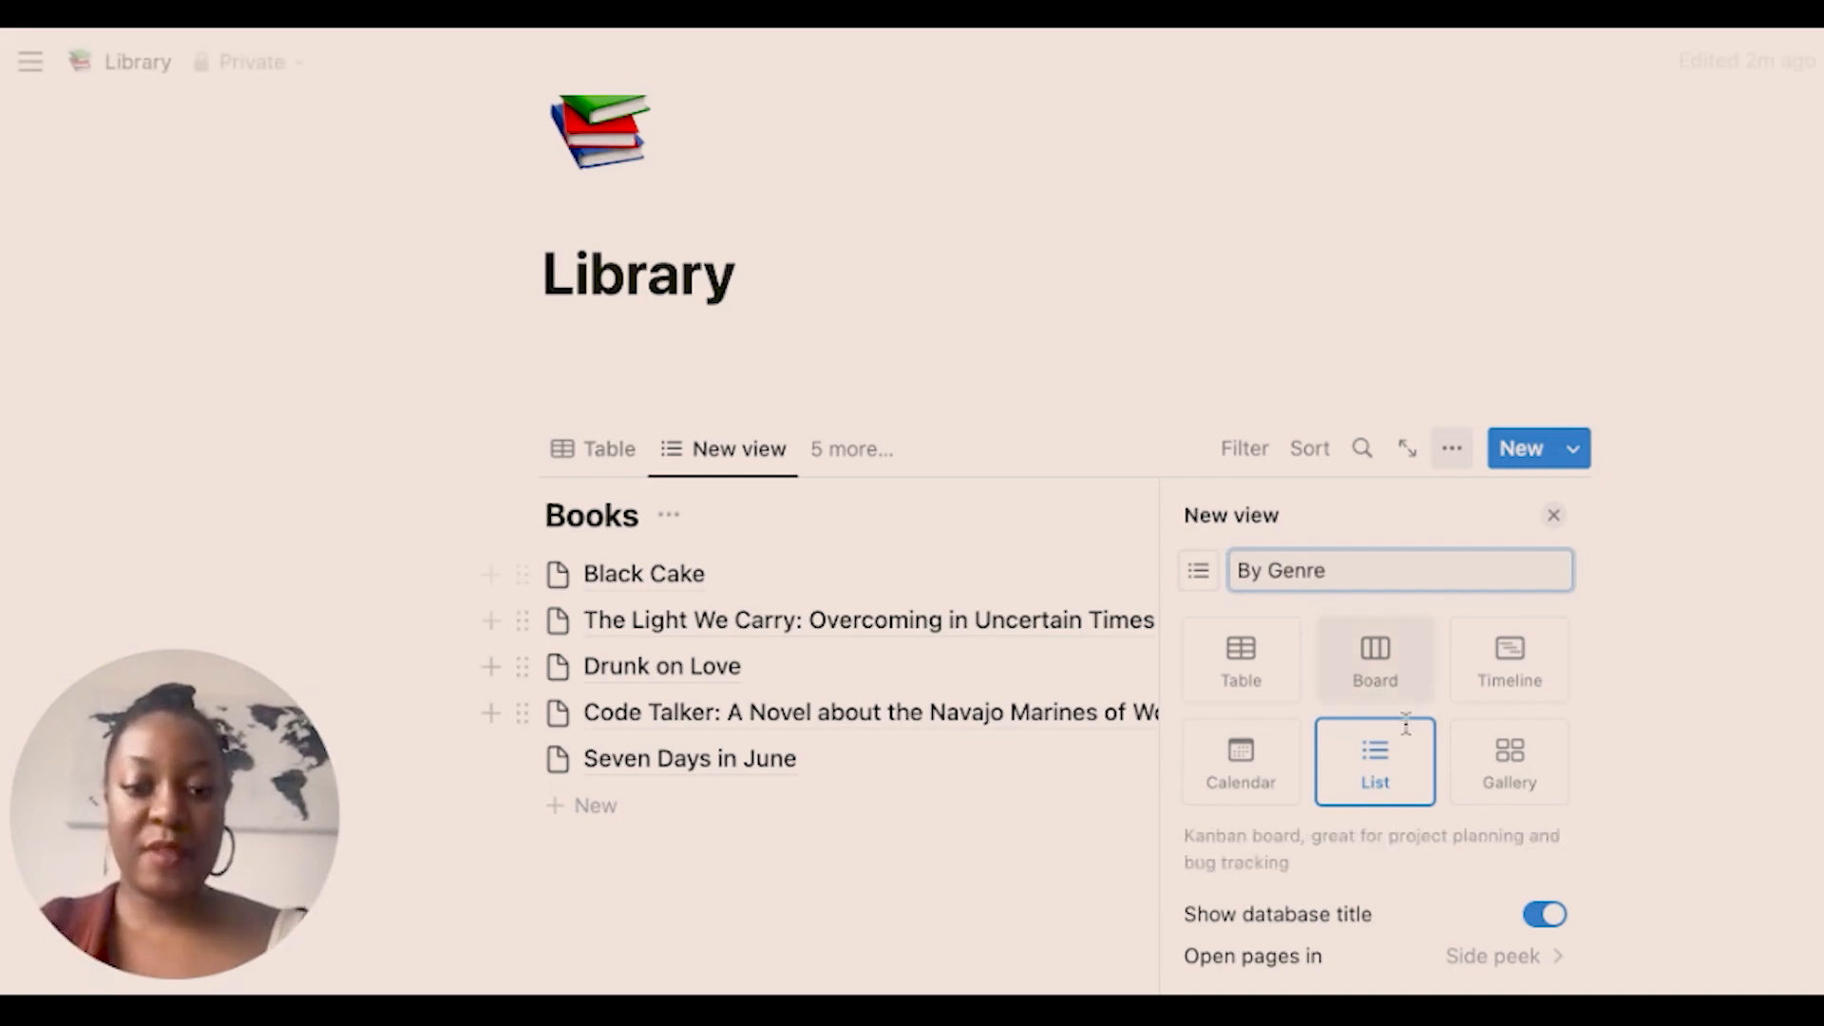
scroll(1406, 724, down, 2)
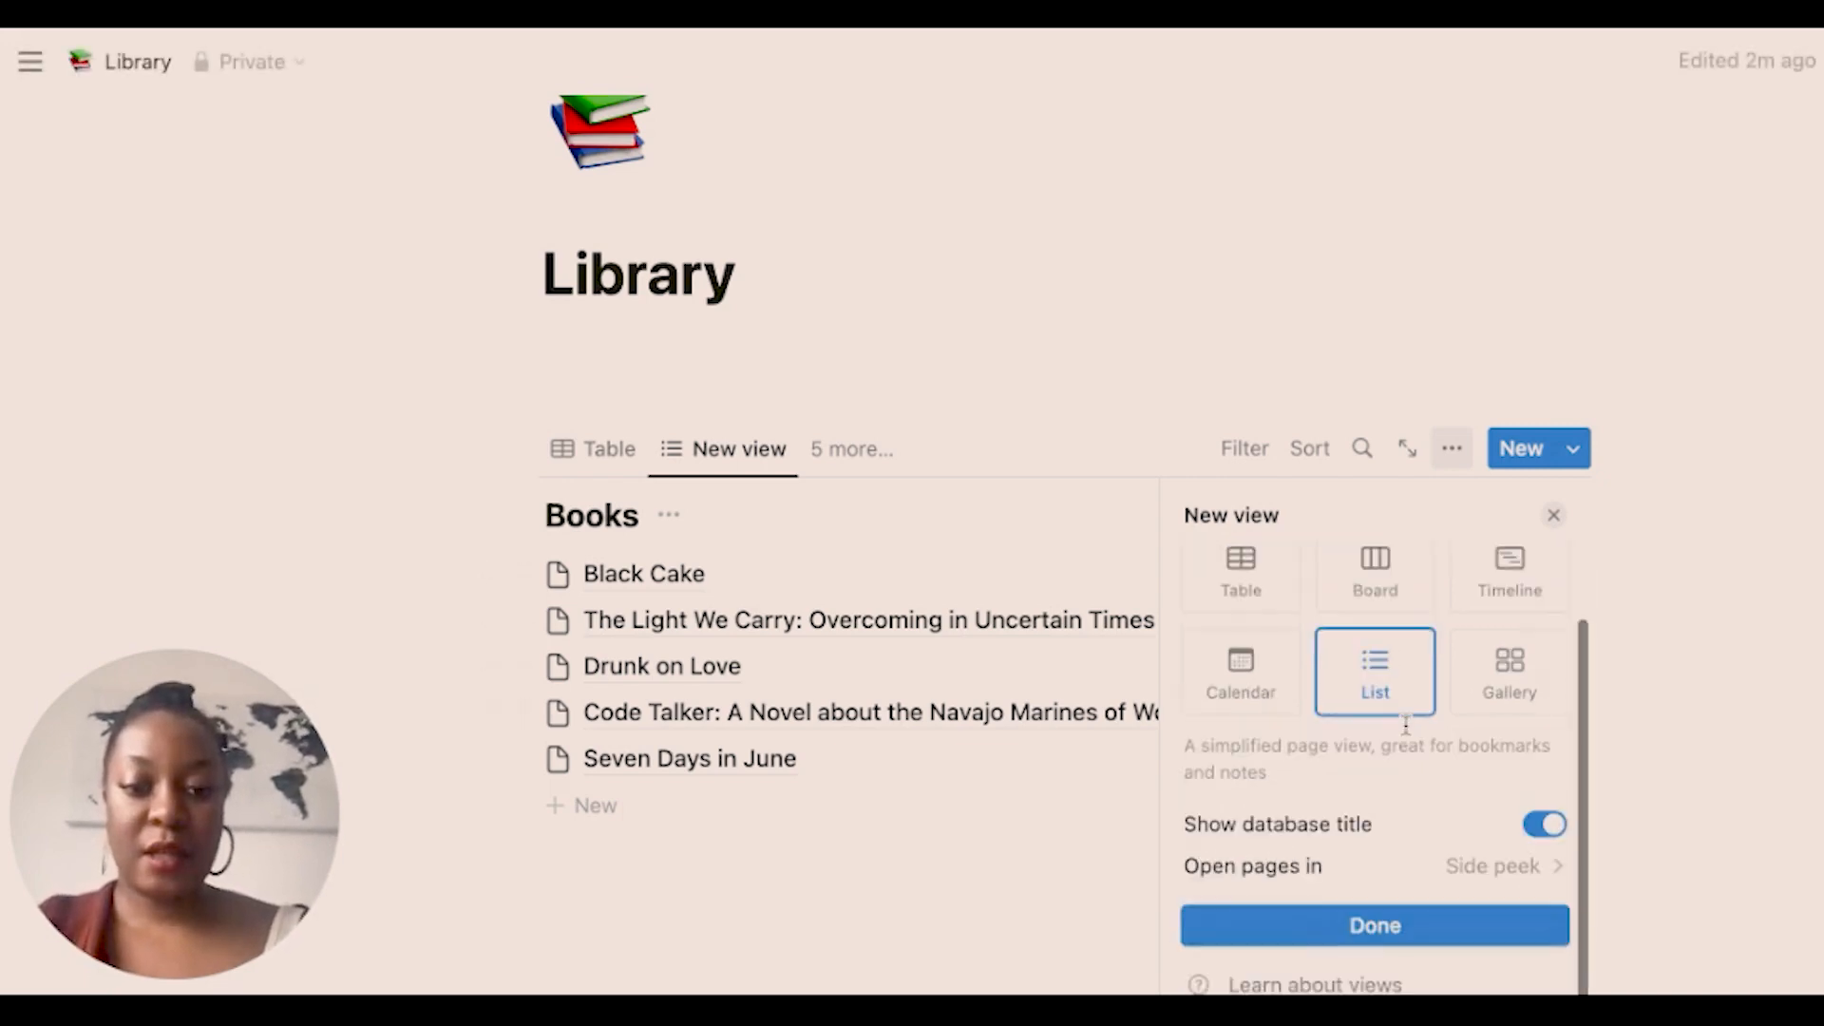
click(1264, 596)
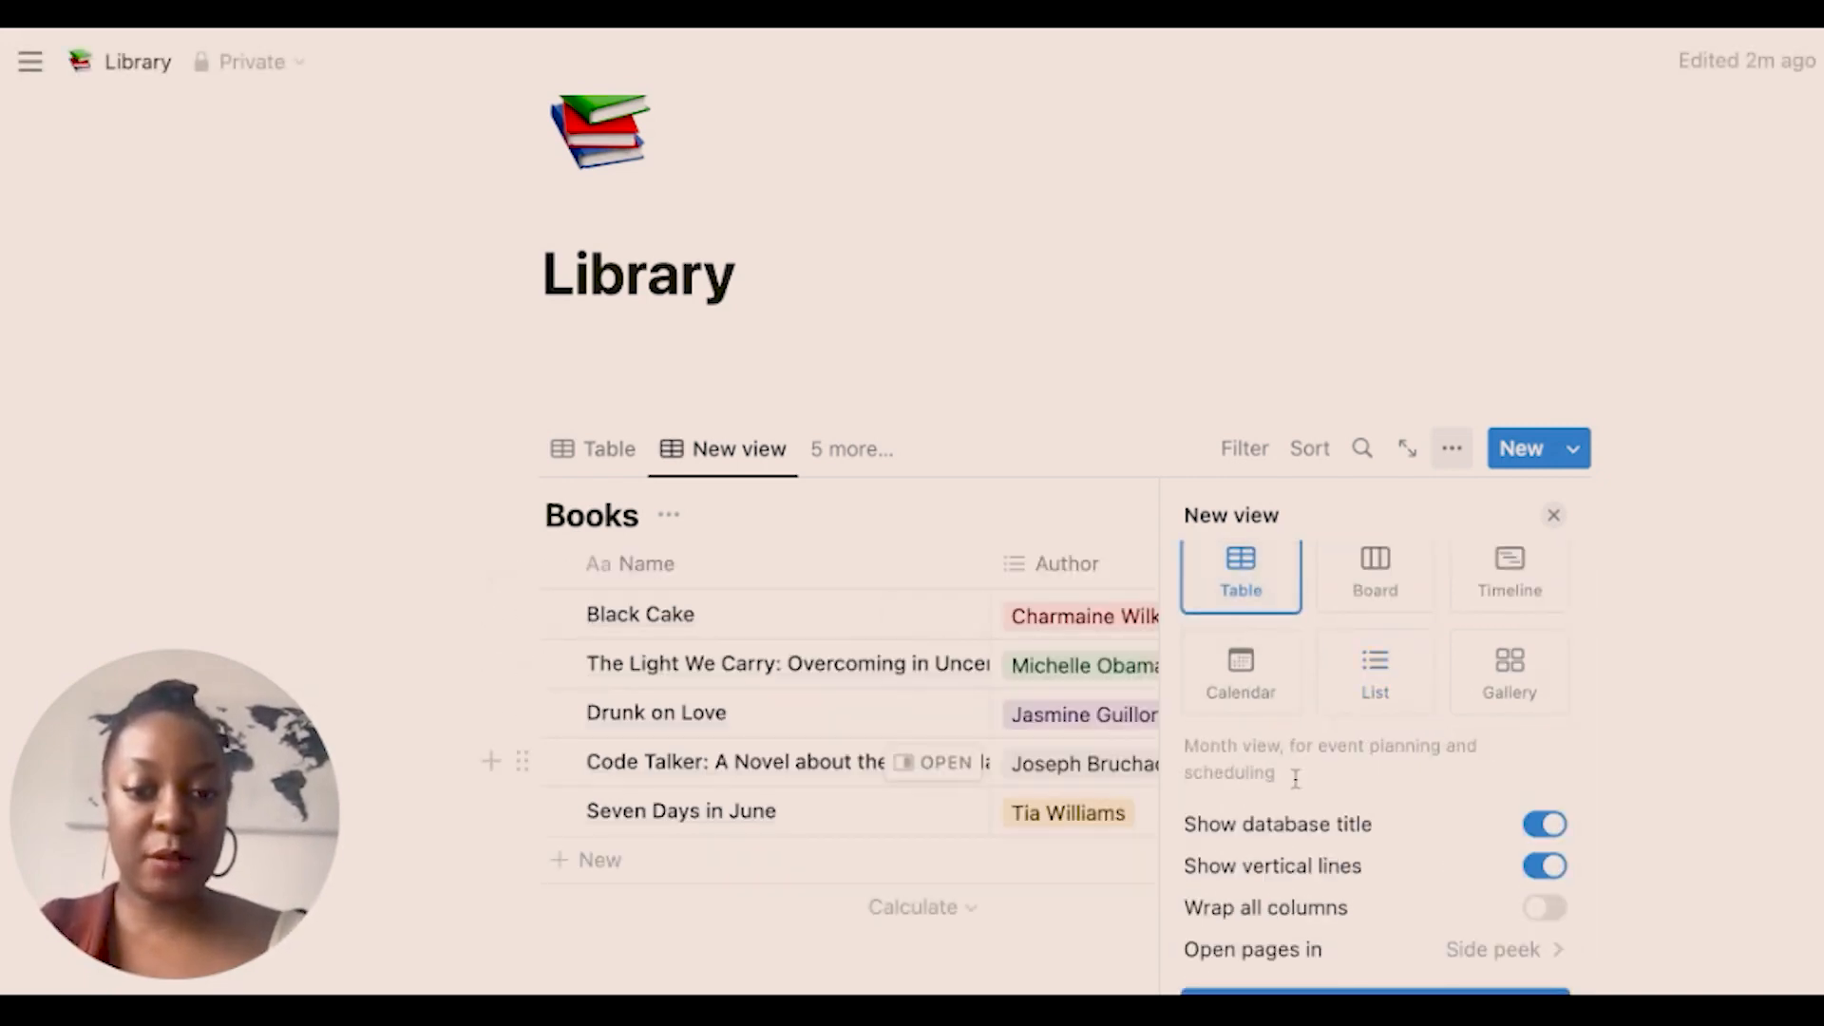
click(1374, 990)
Group the By Genre view by Genre, hide empty groups, and look through the grouped books.
click(1416, 819)
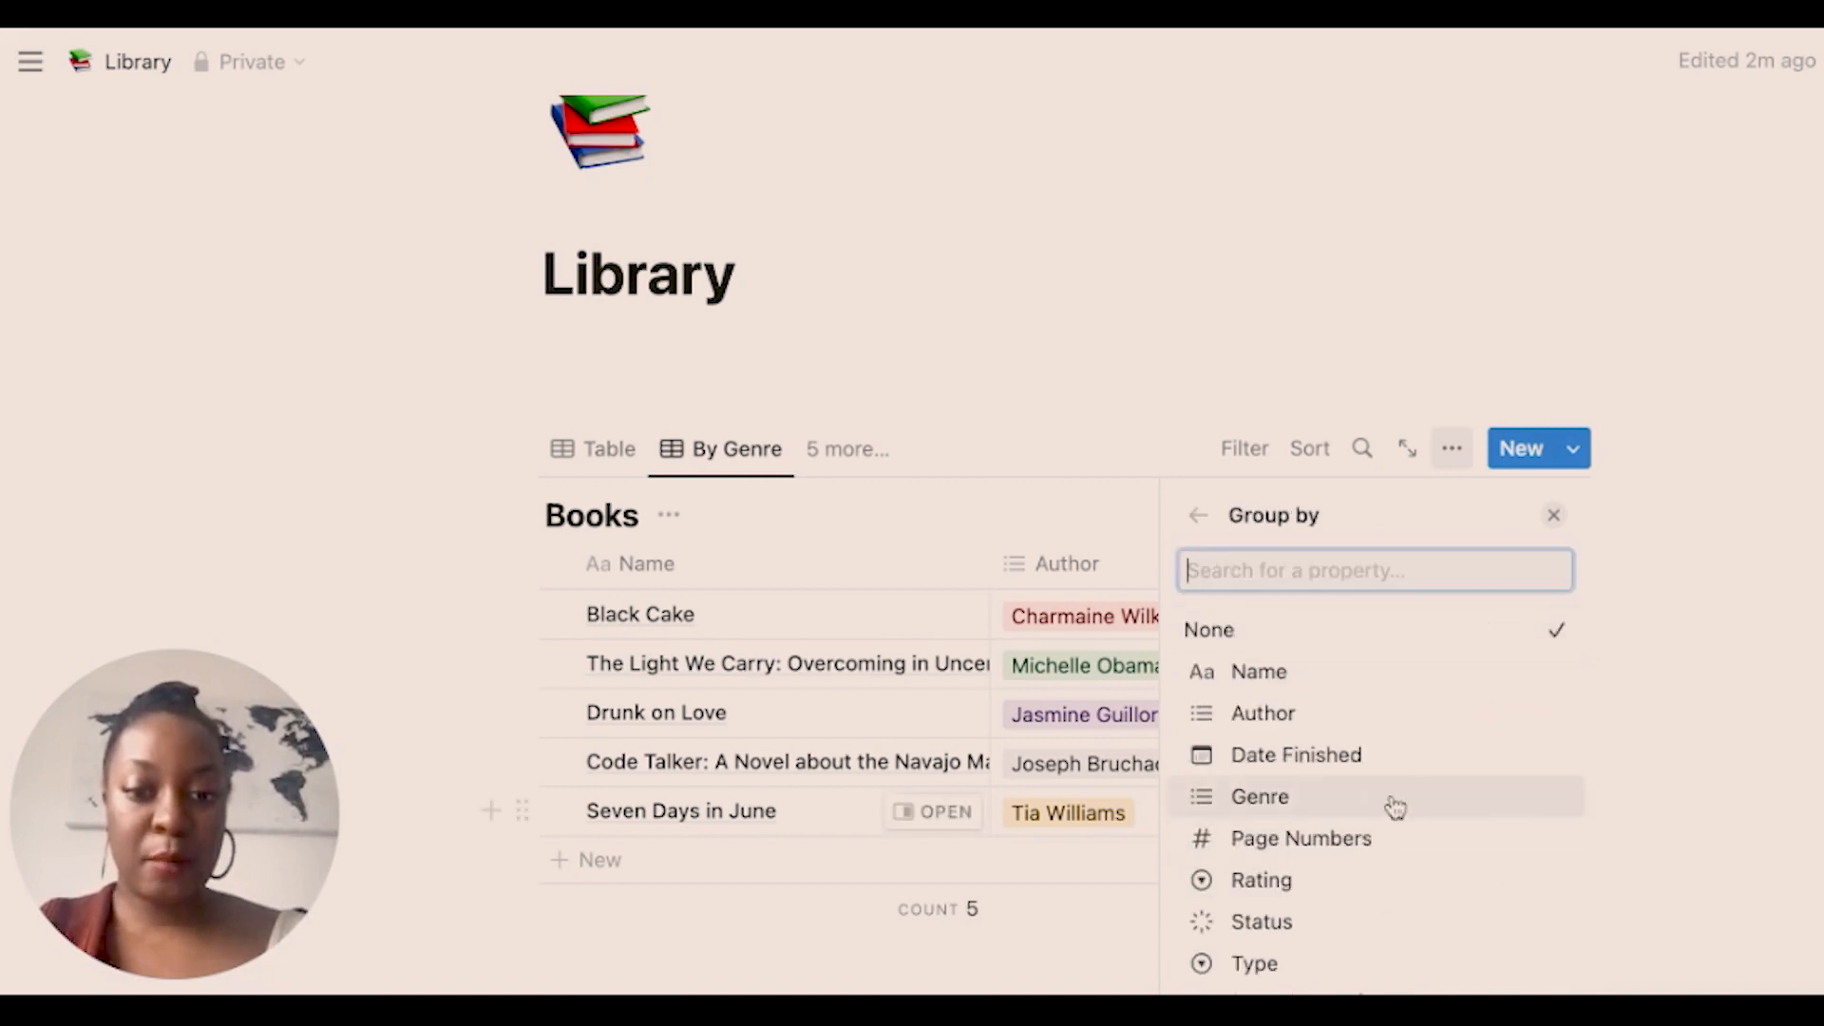
click(1394, 807)
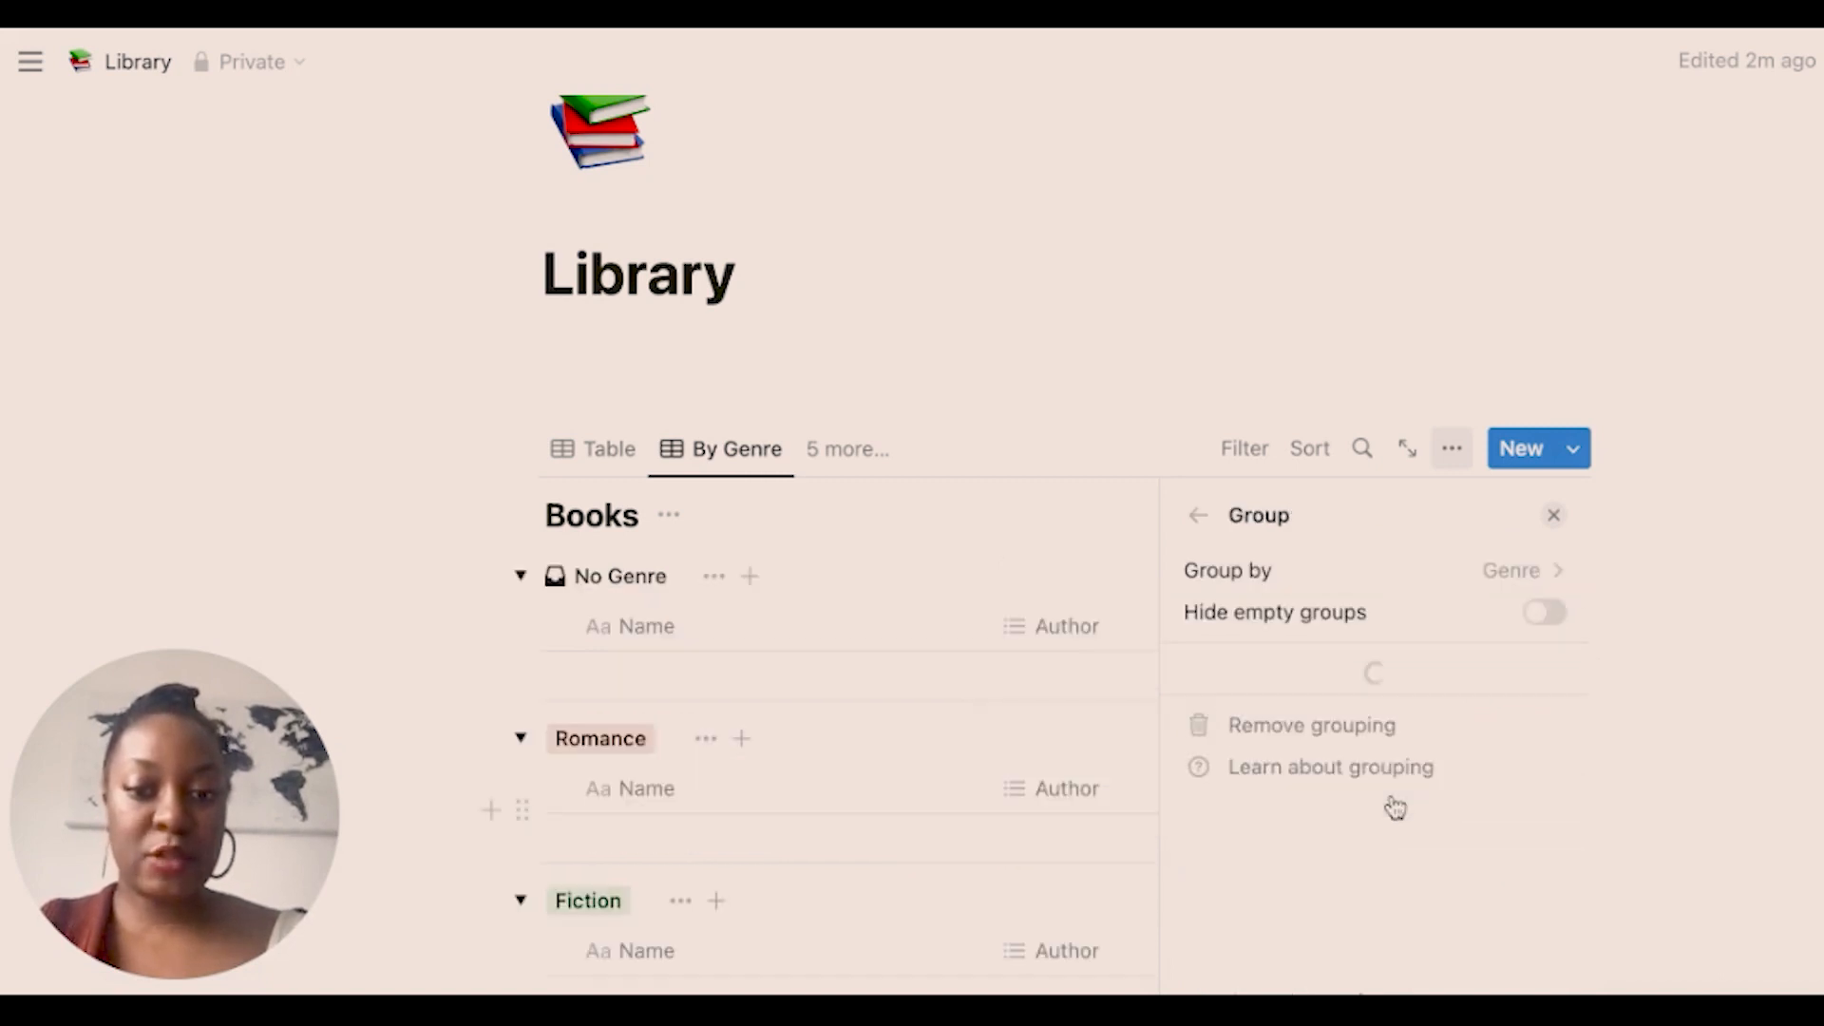
click(1548, 612)
click(1554, 515)
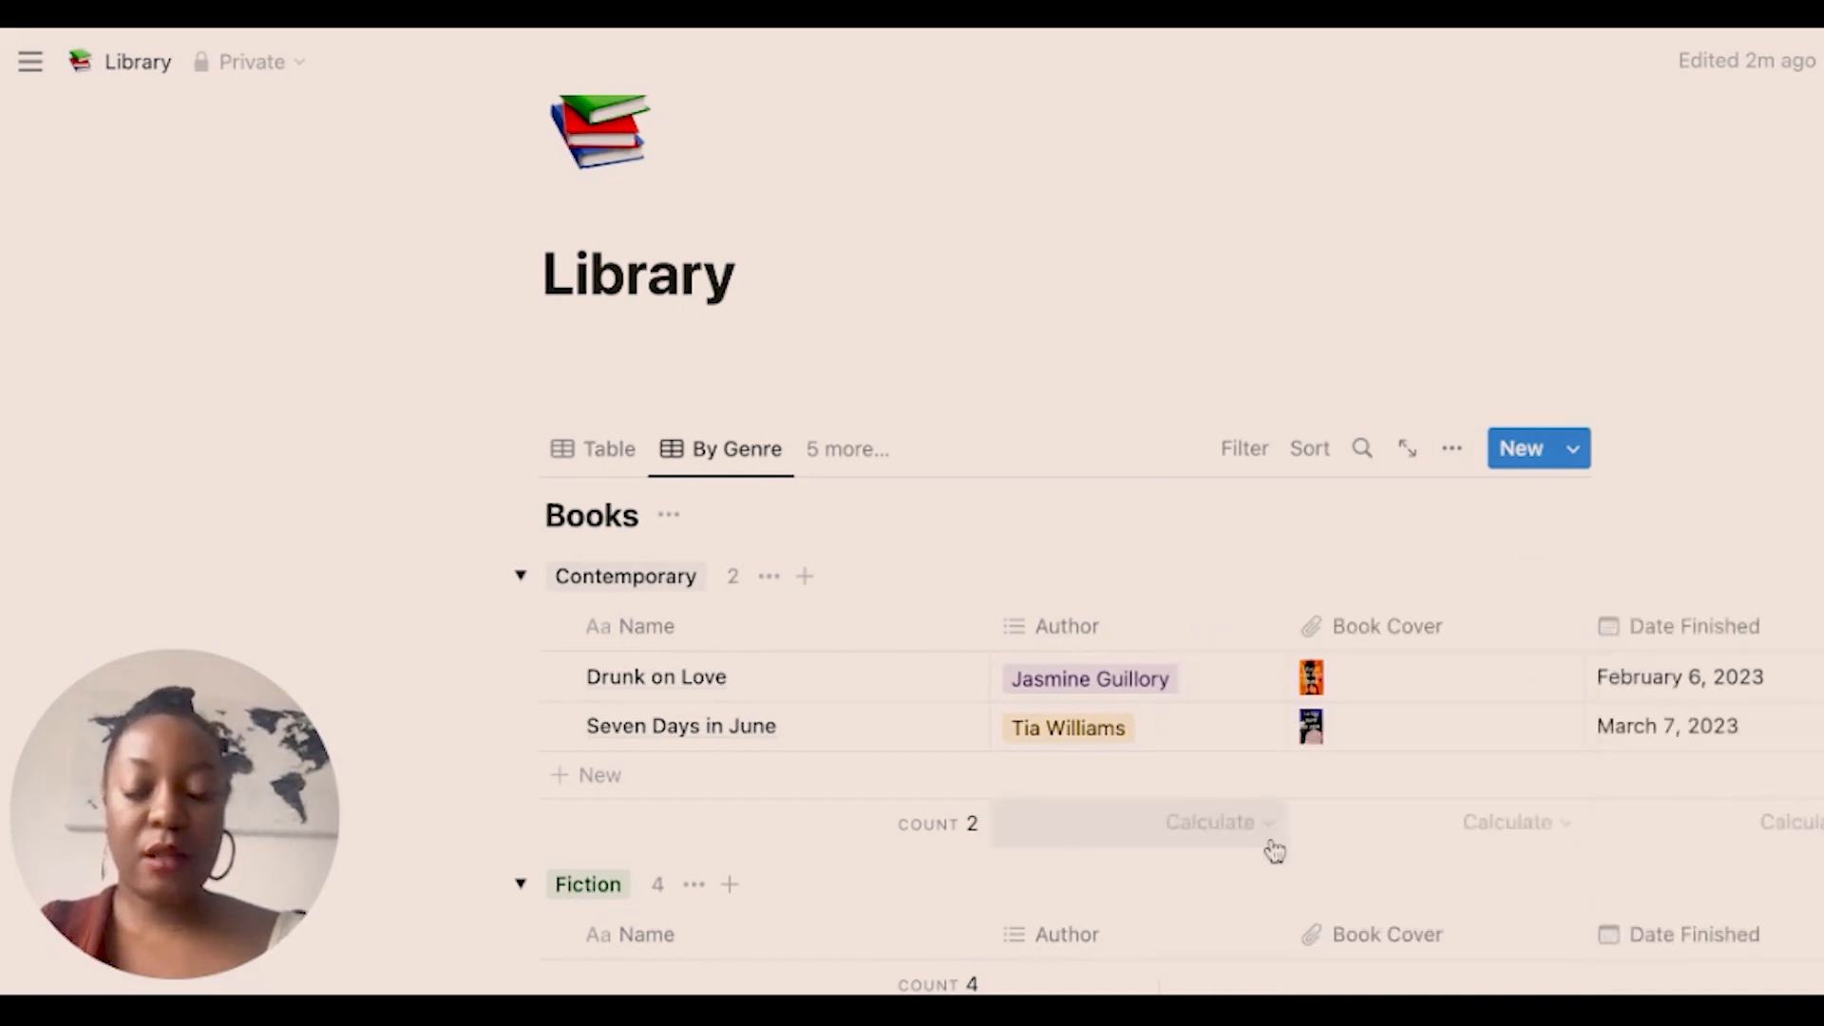
scroll(1274, 851, down, 5)
scroll(1274, 851, down, 15)
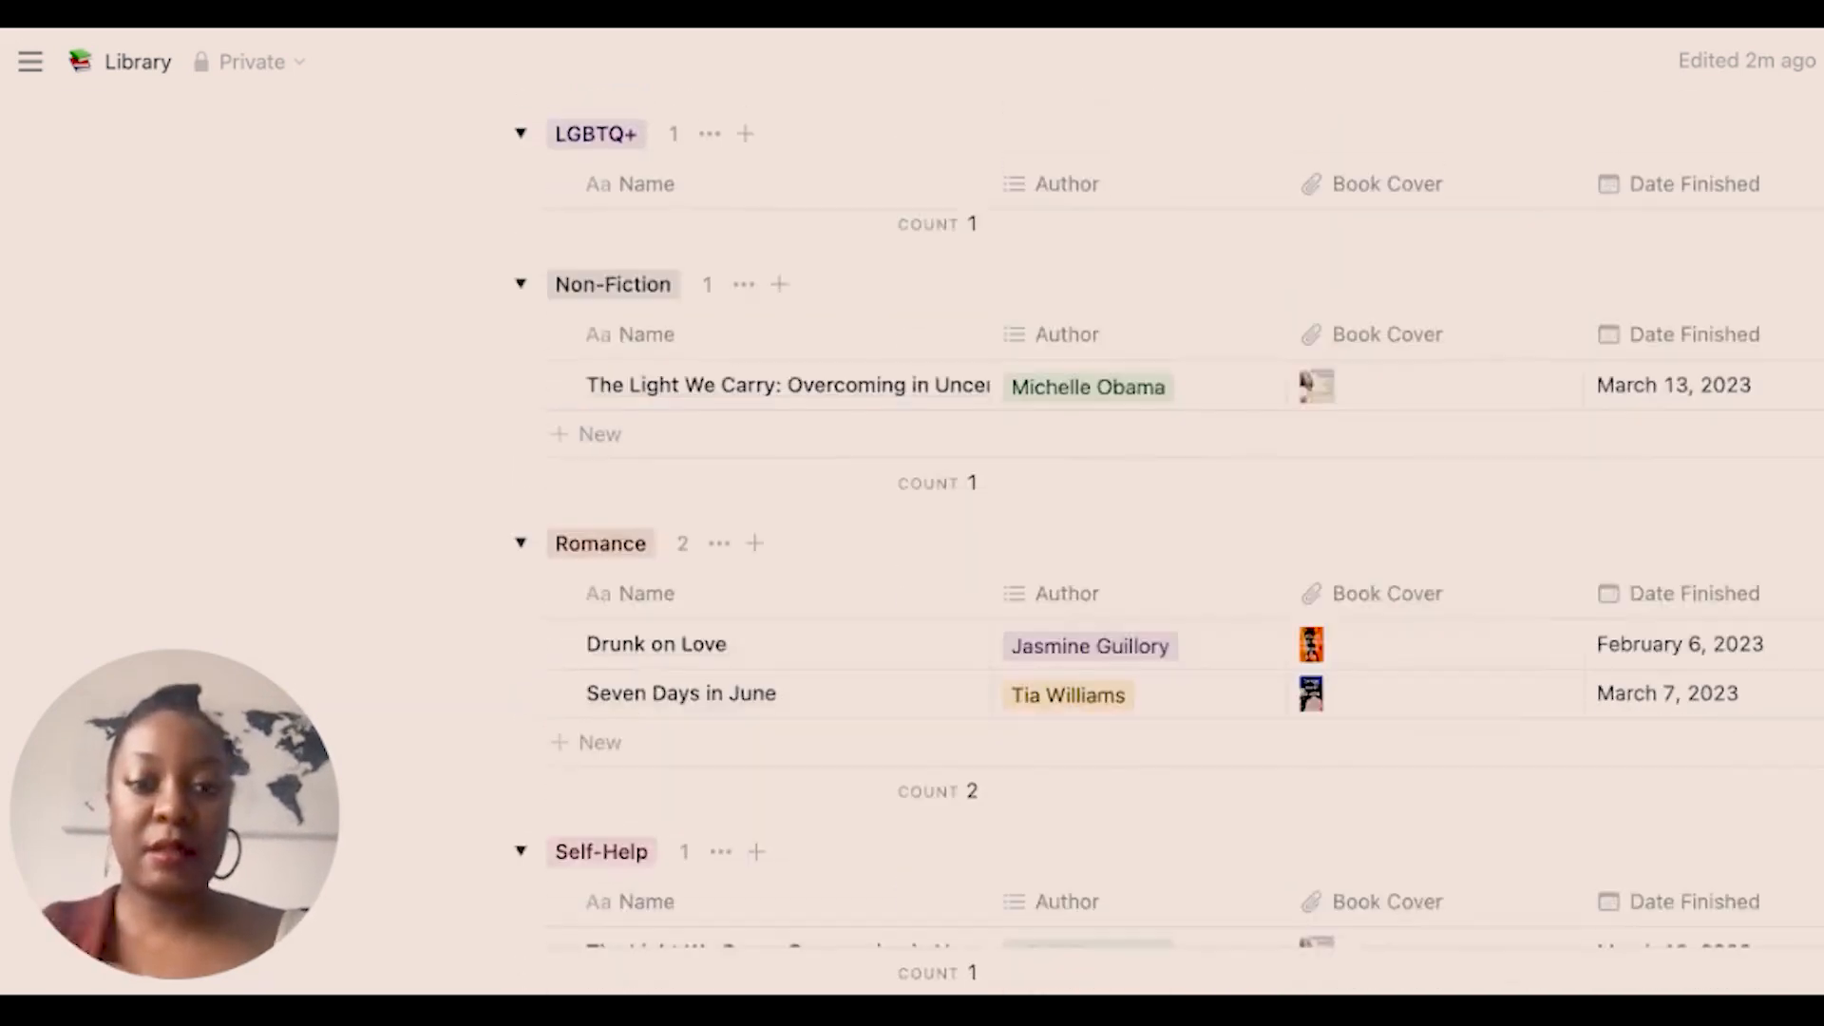
scroll(1273, 851, up, 10)
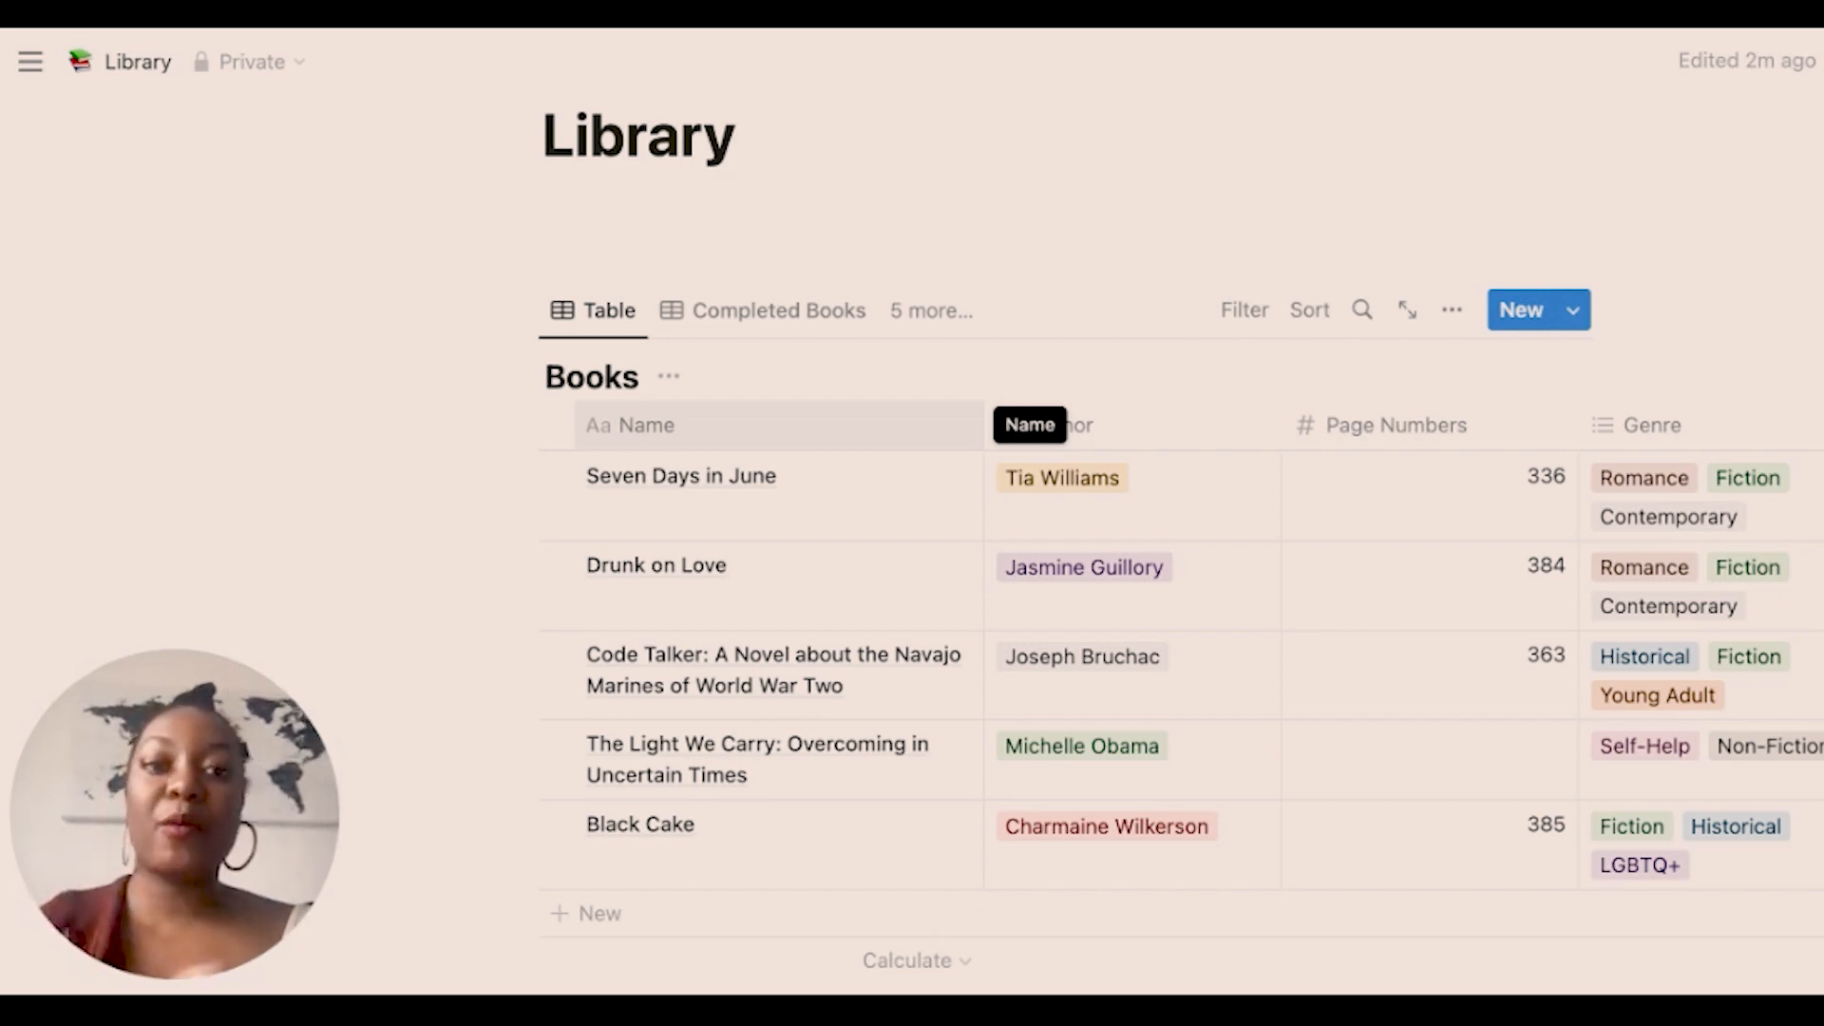
Create a new template for the Books database and title it Book Review.
click(1573, 309)
click(1490, 503)
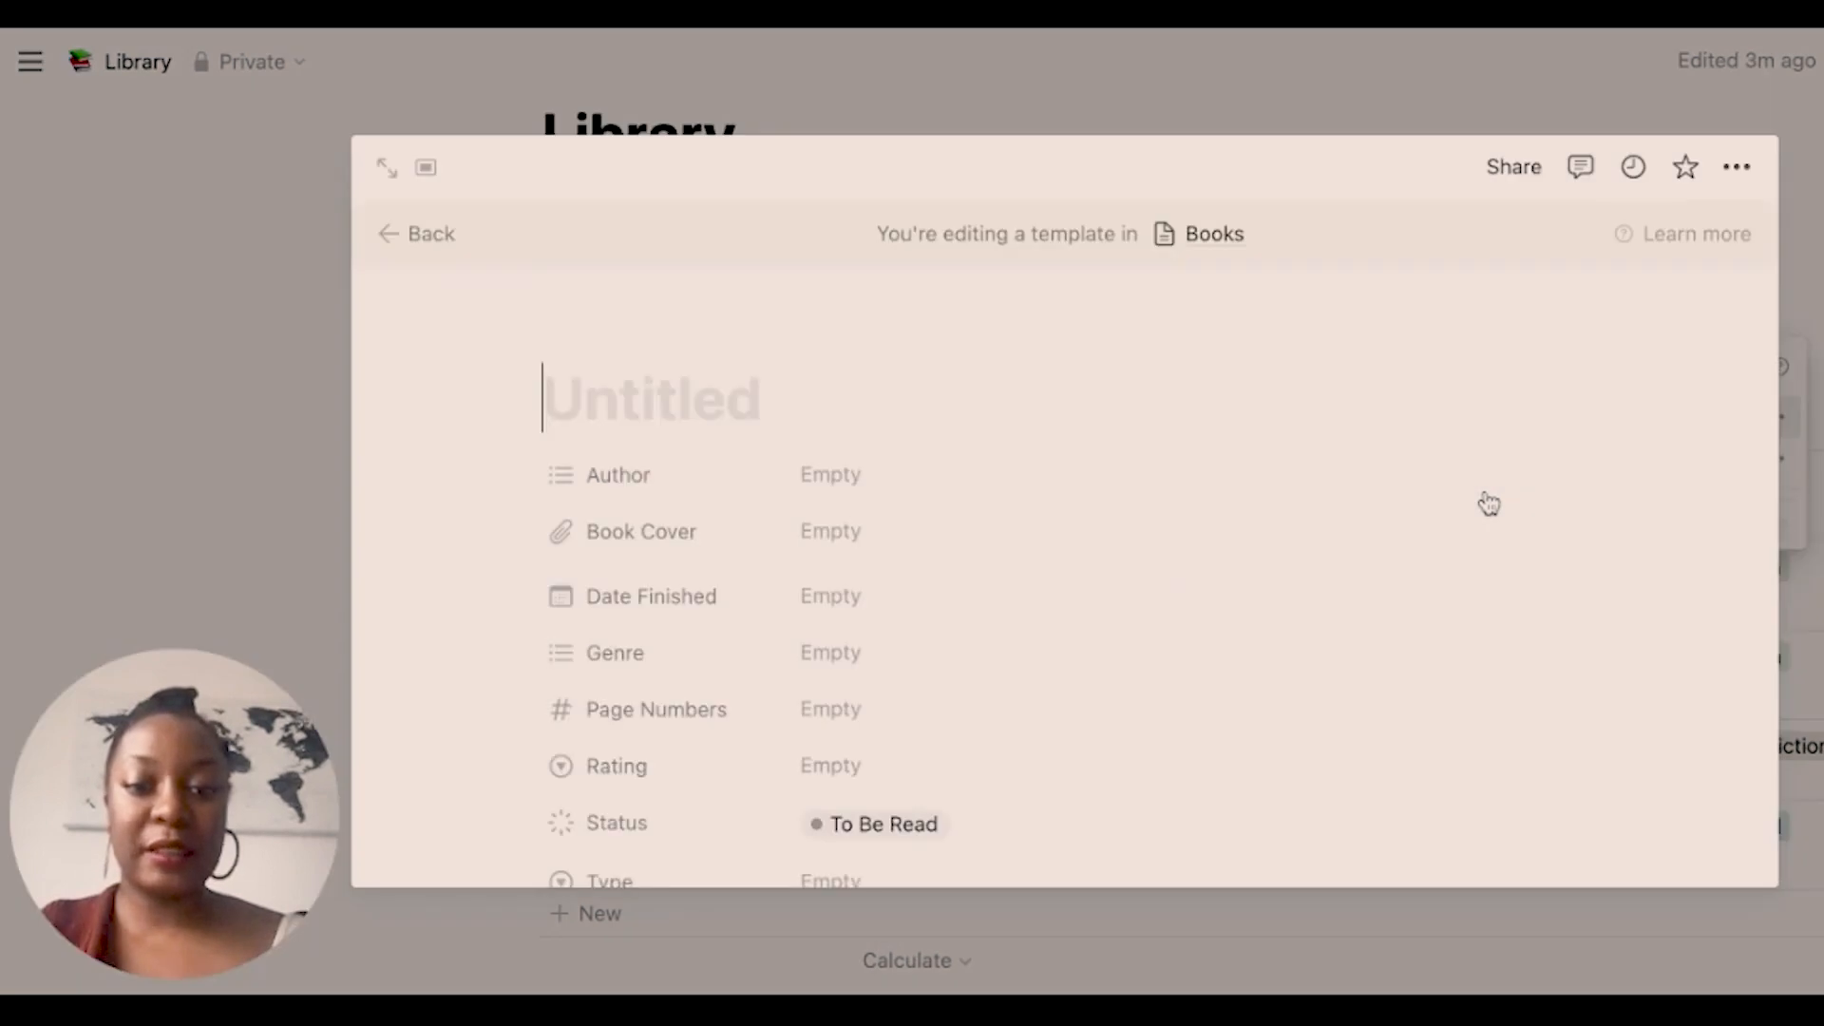
text(Book)
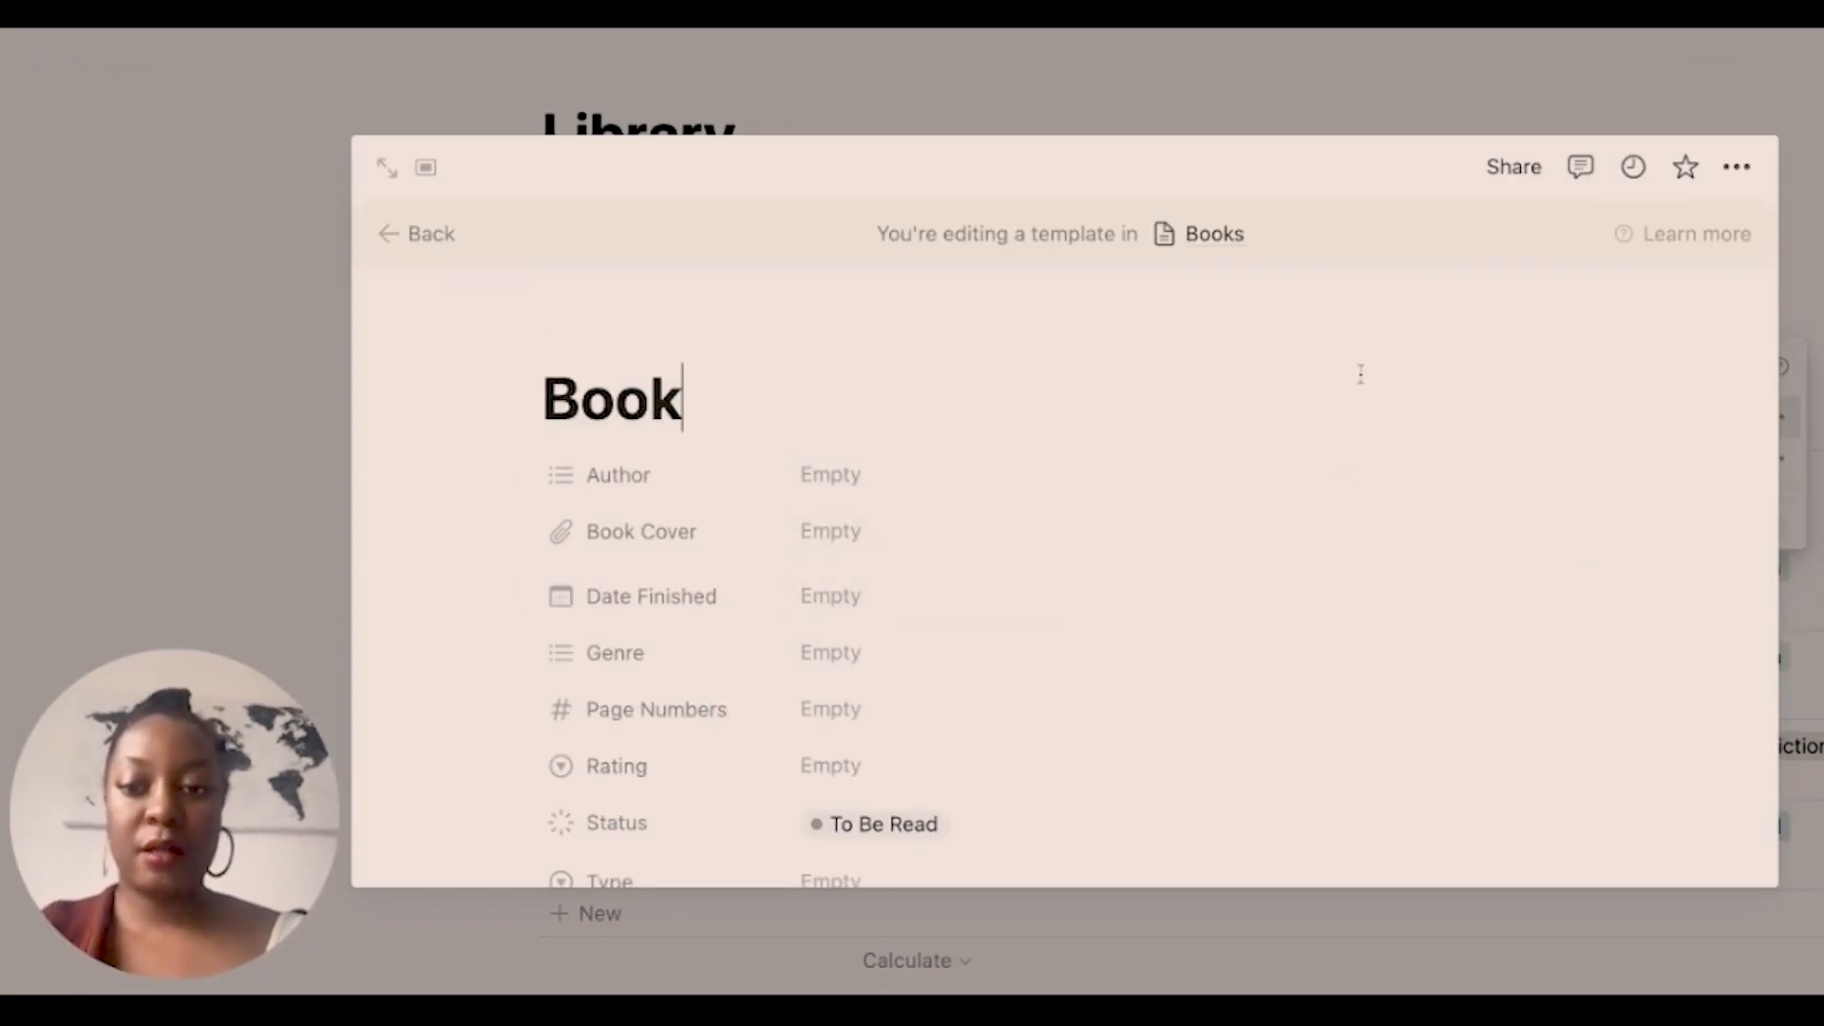
text( Review)
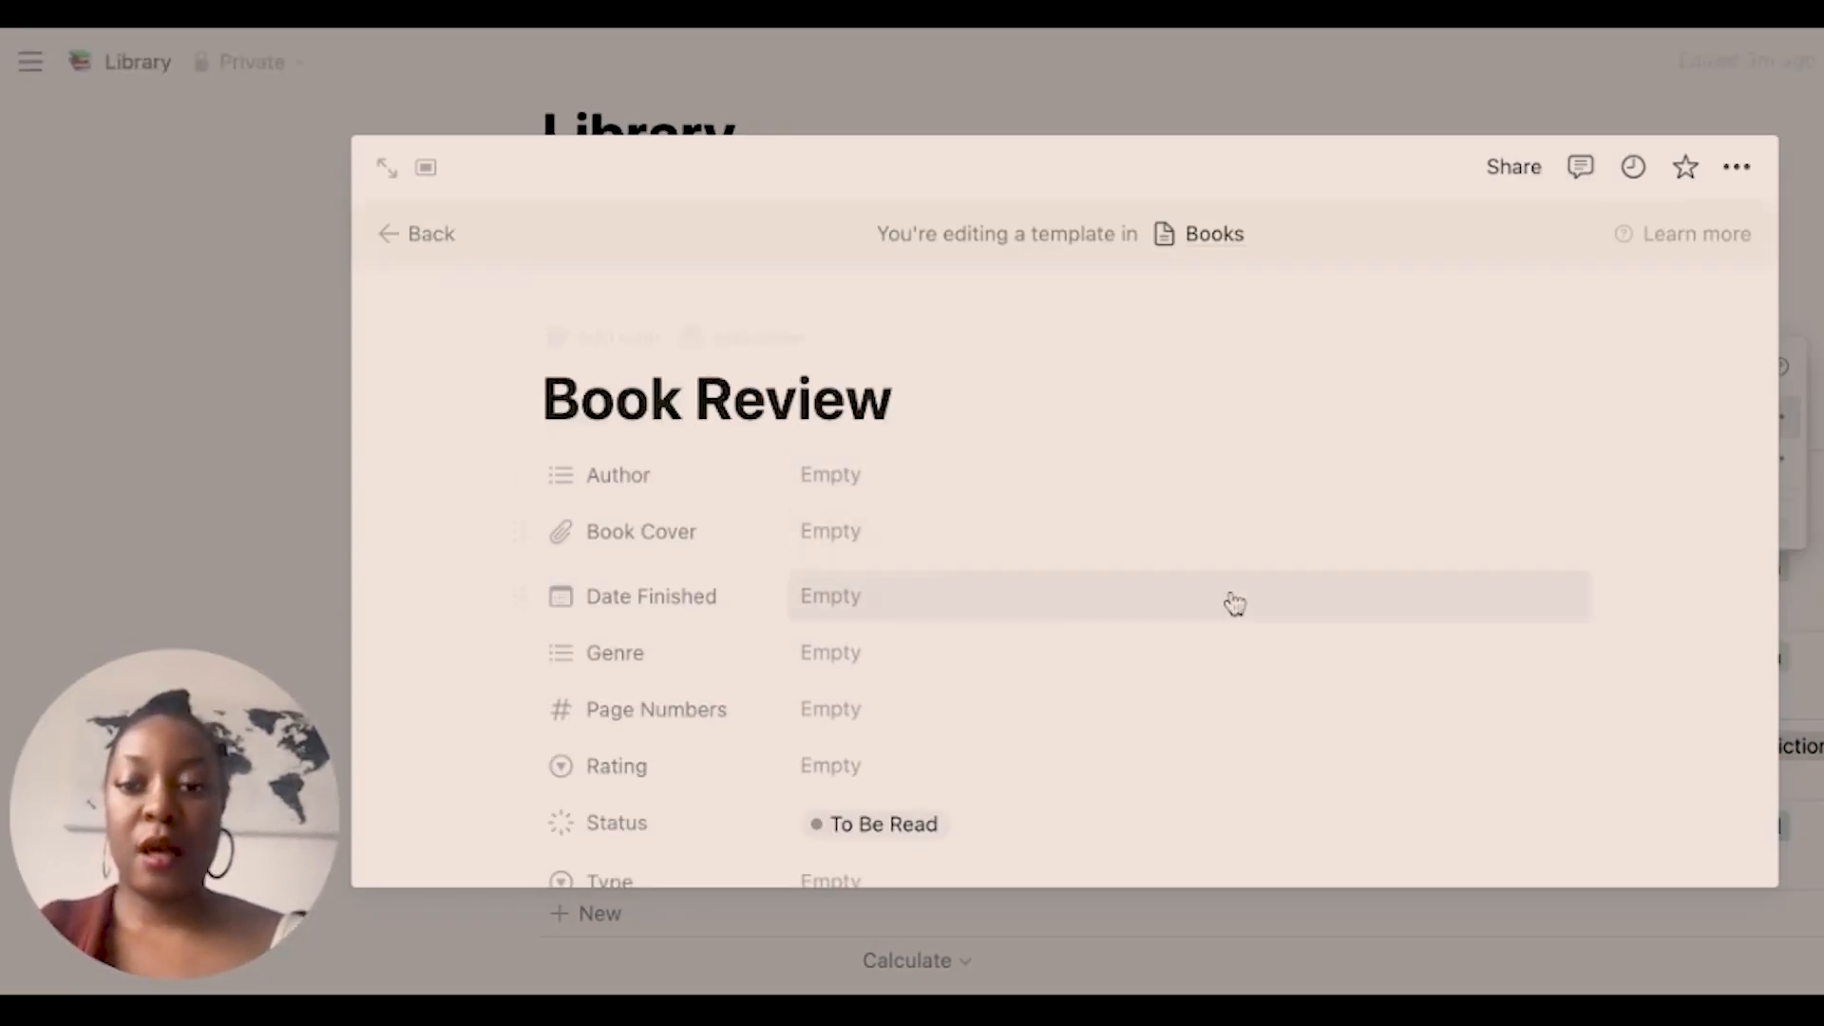
Add a Heading 3 titled Summary to the body of the Book Review template, followed by a dash line and blank lines.
scroll(1227, 601, down, 5)
key(Return)
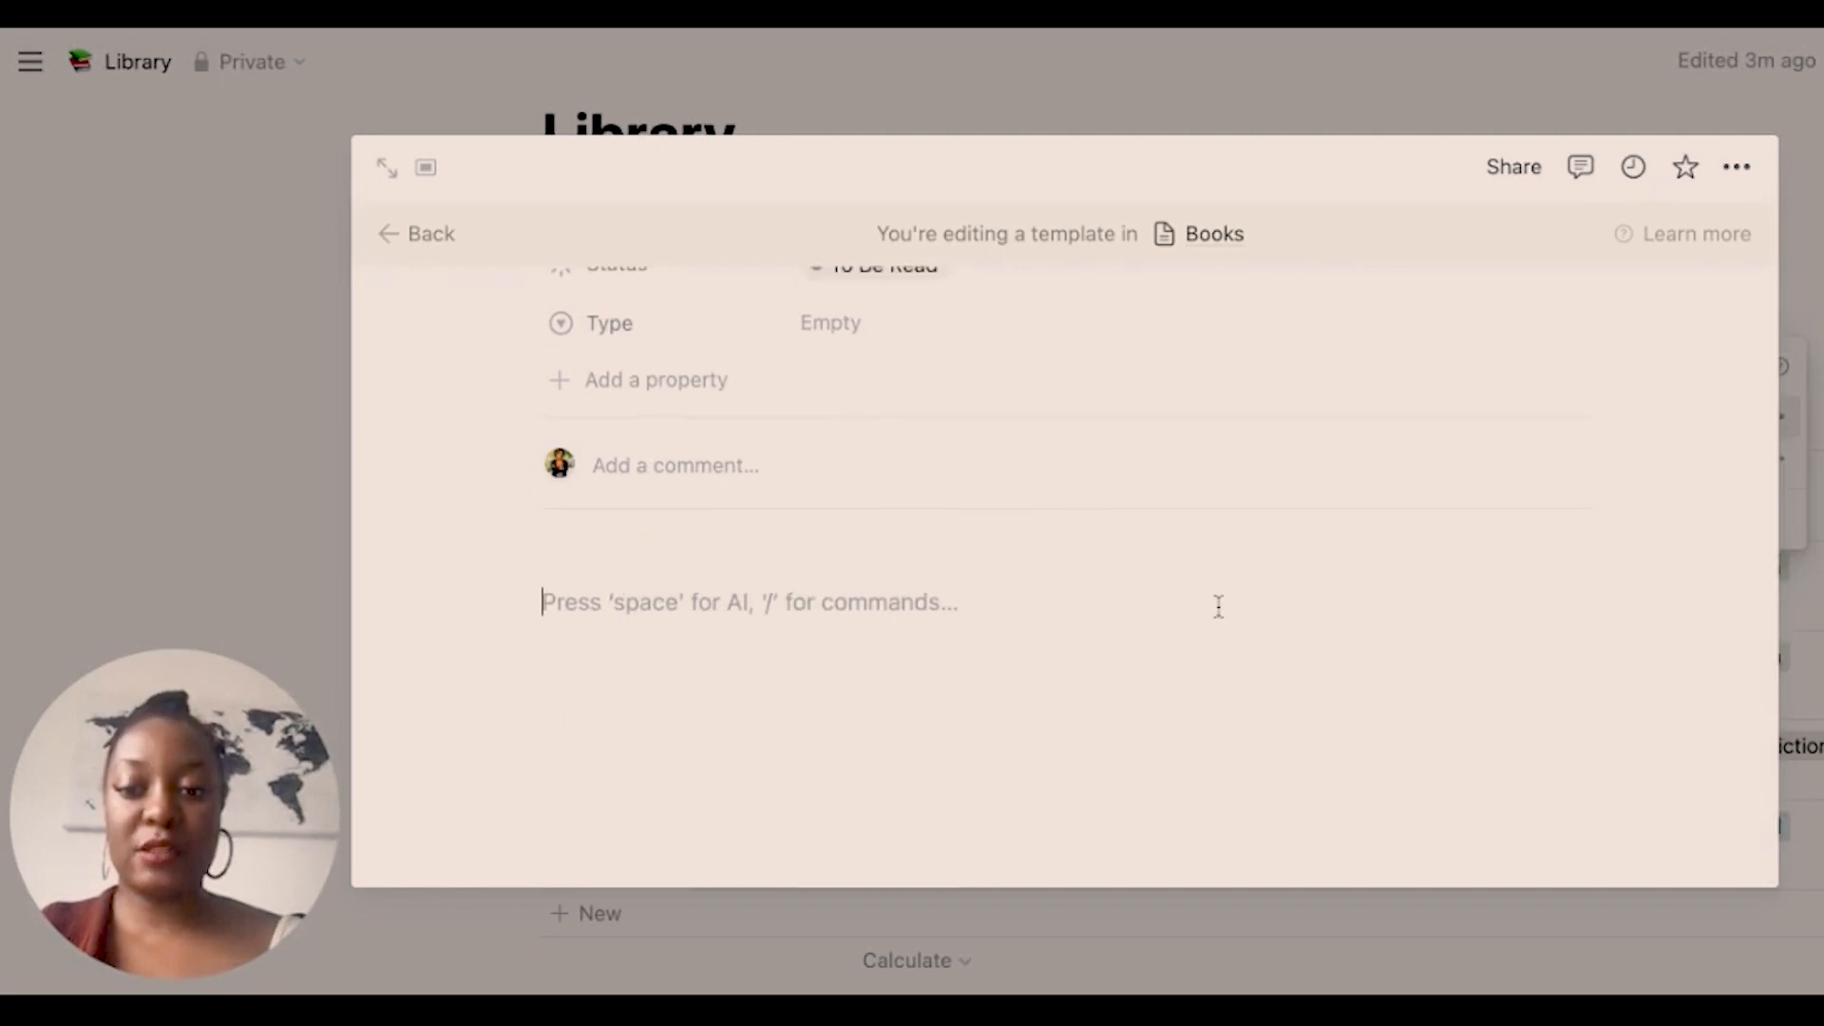
text(/h3)
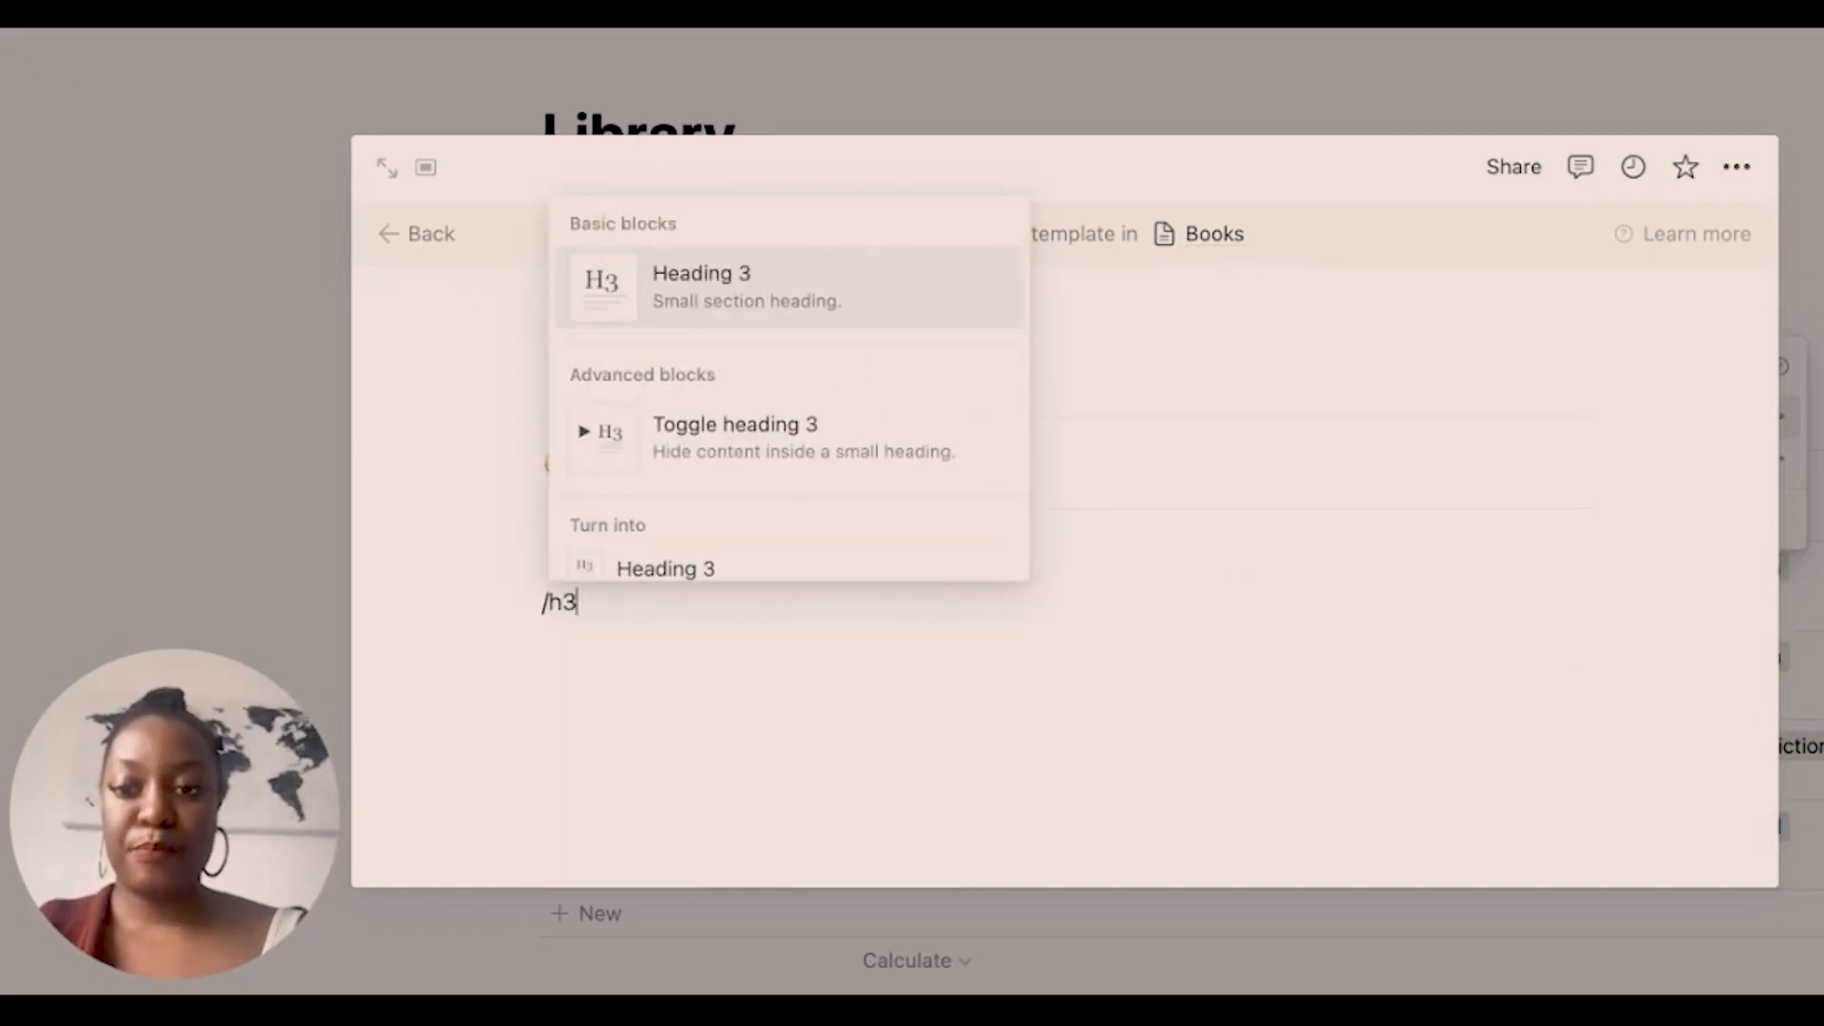
key(Return)
text(Summary)
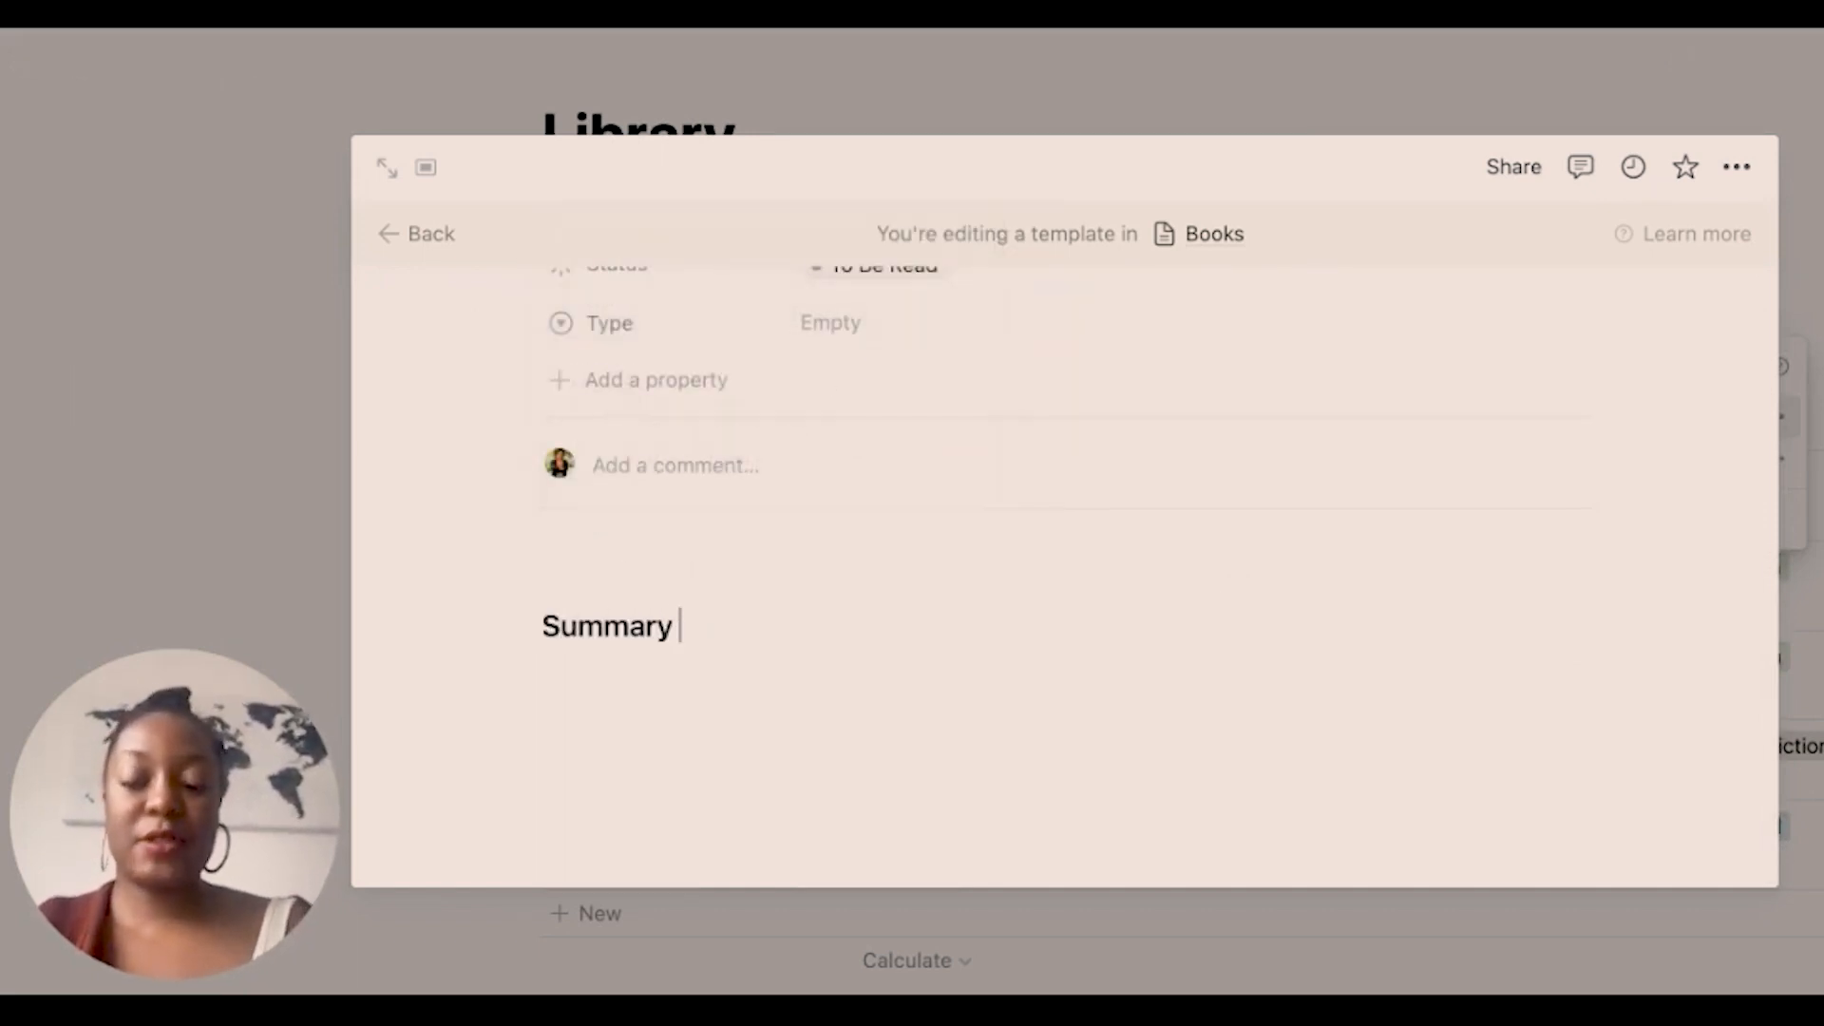
key(Return)
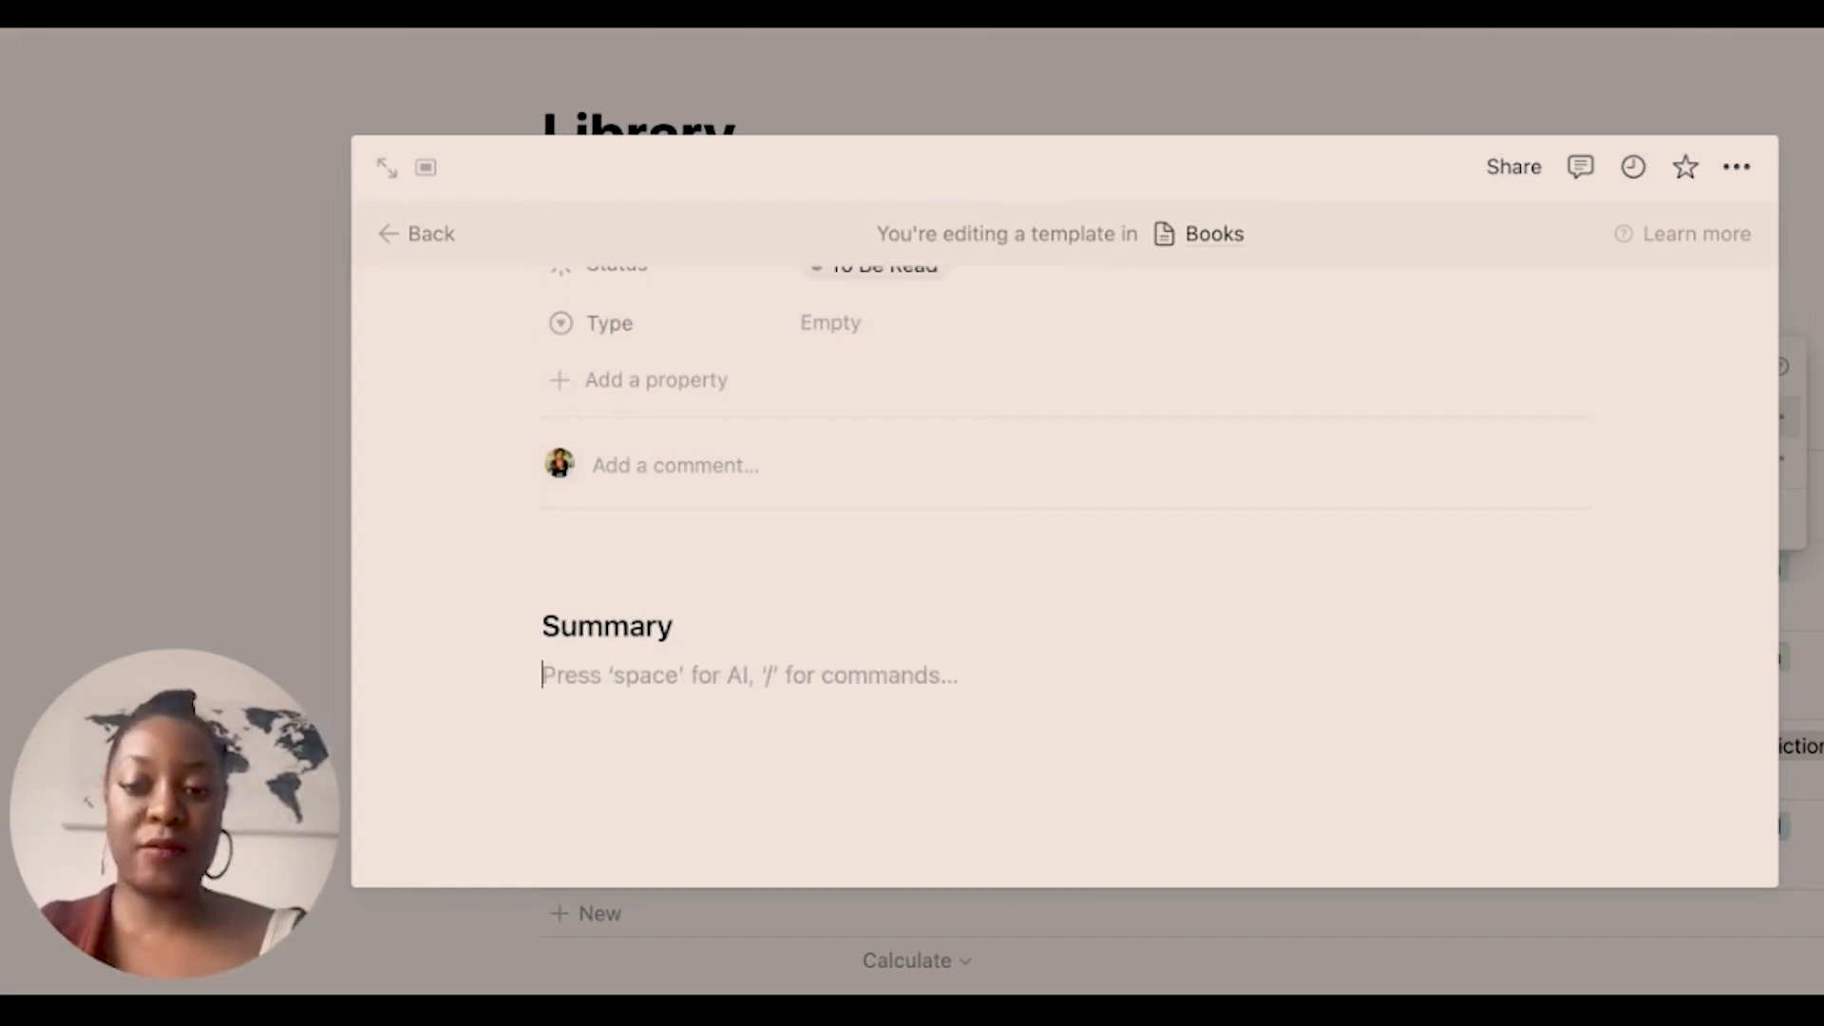
text(-)
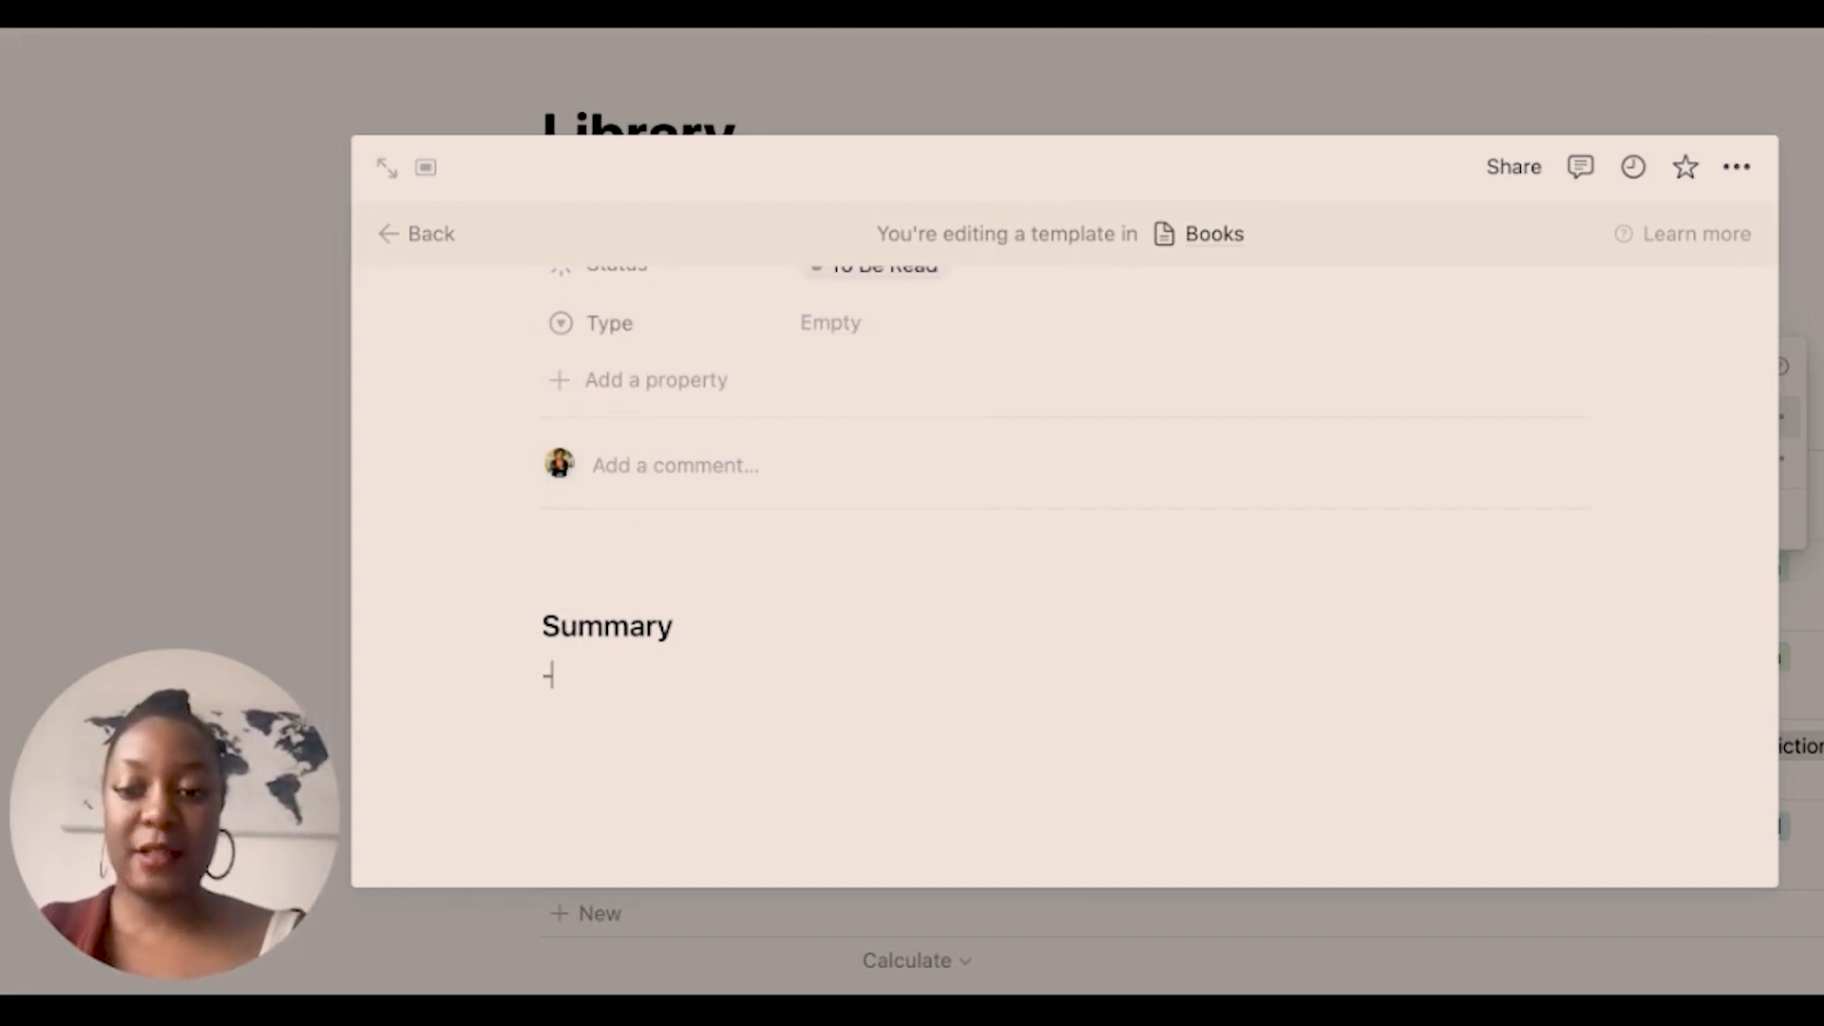
key(Return)
key(Return)
key(Return)
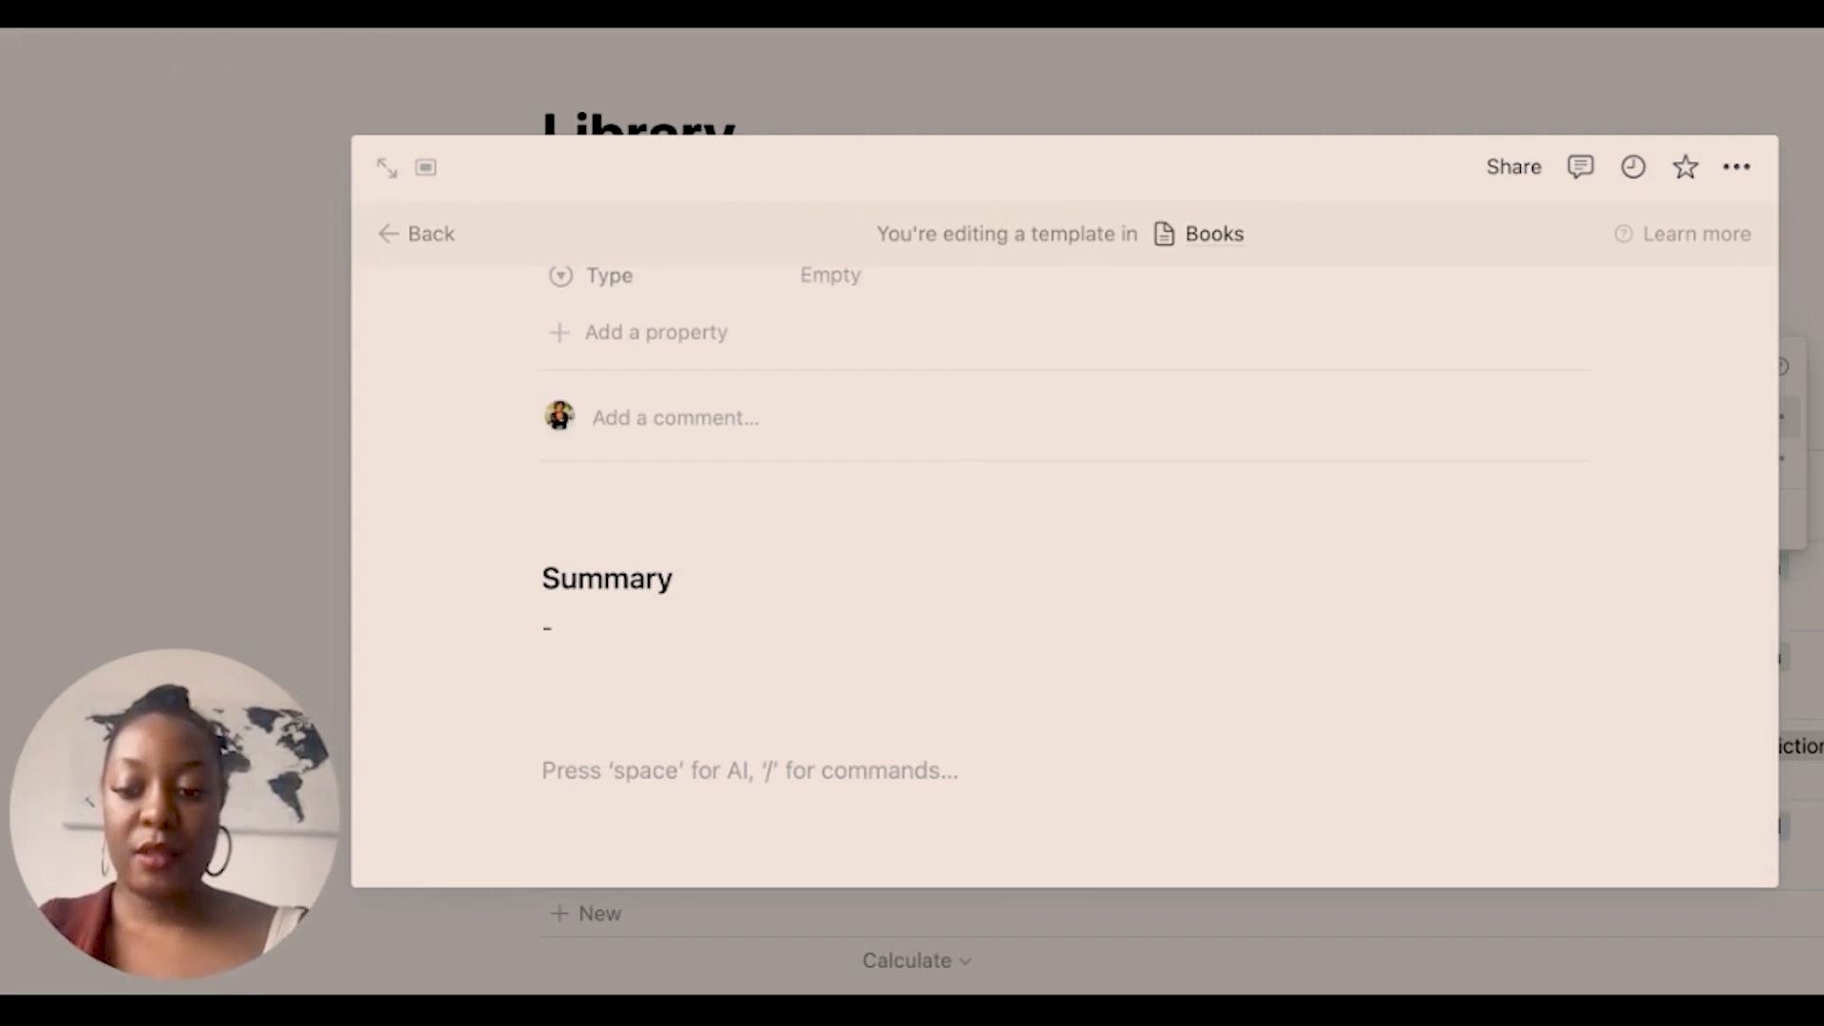
Add a Heading 3 titled Things You Liked below the Summary section, with blank space under it.
text(/h3)
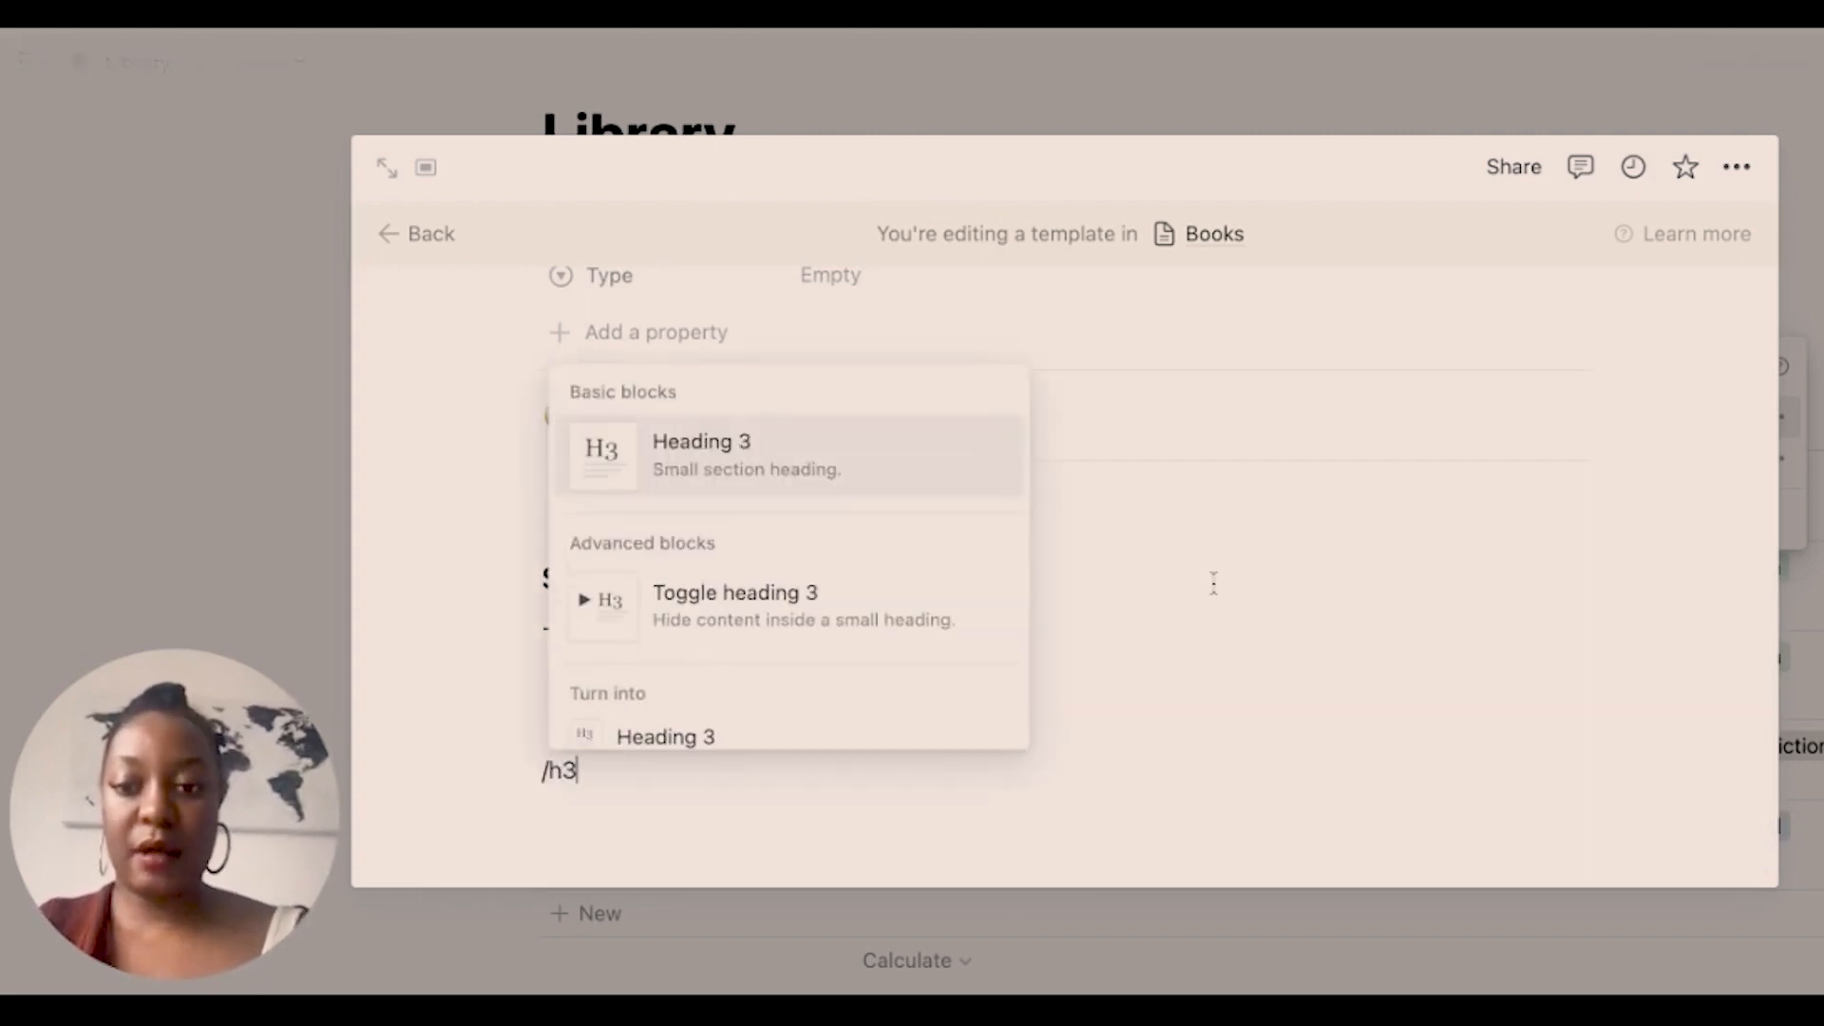
key(Return)
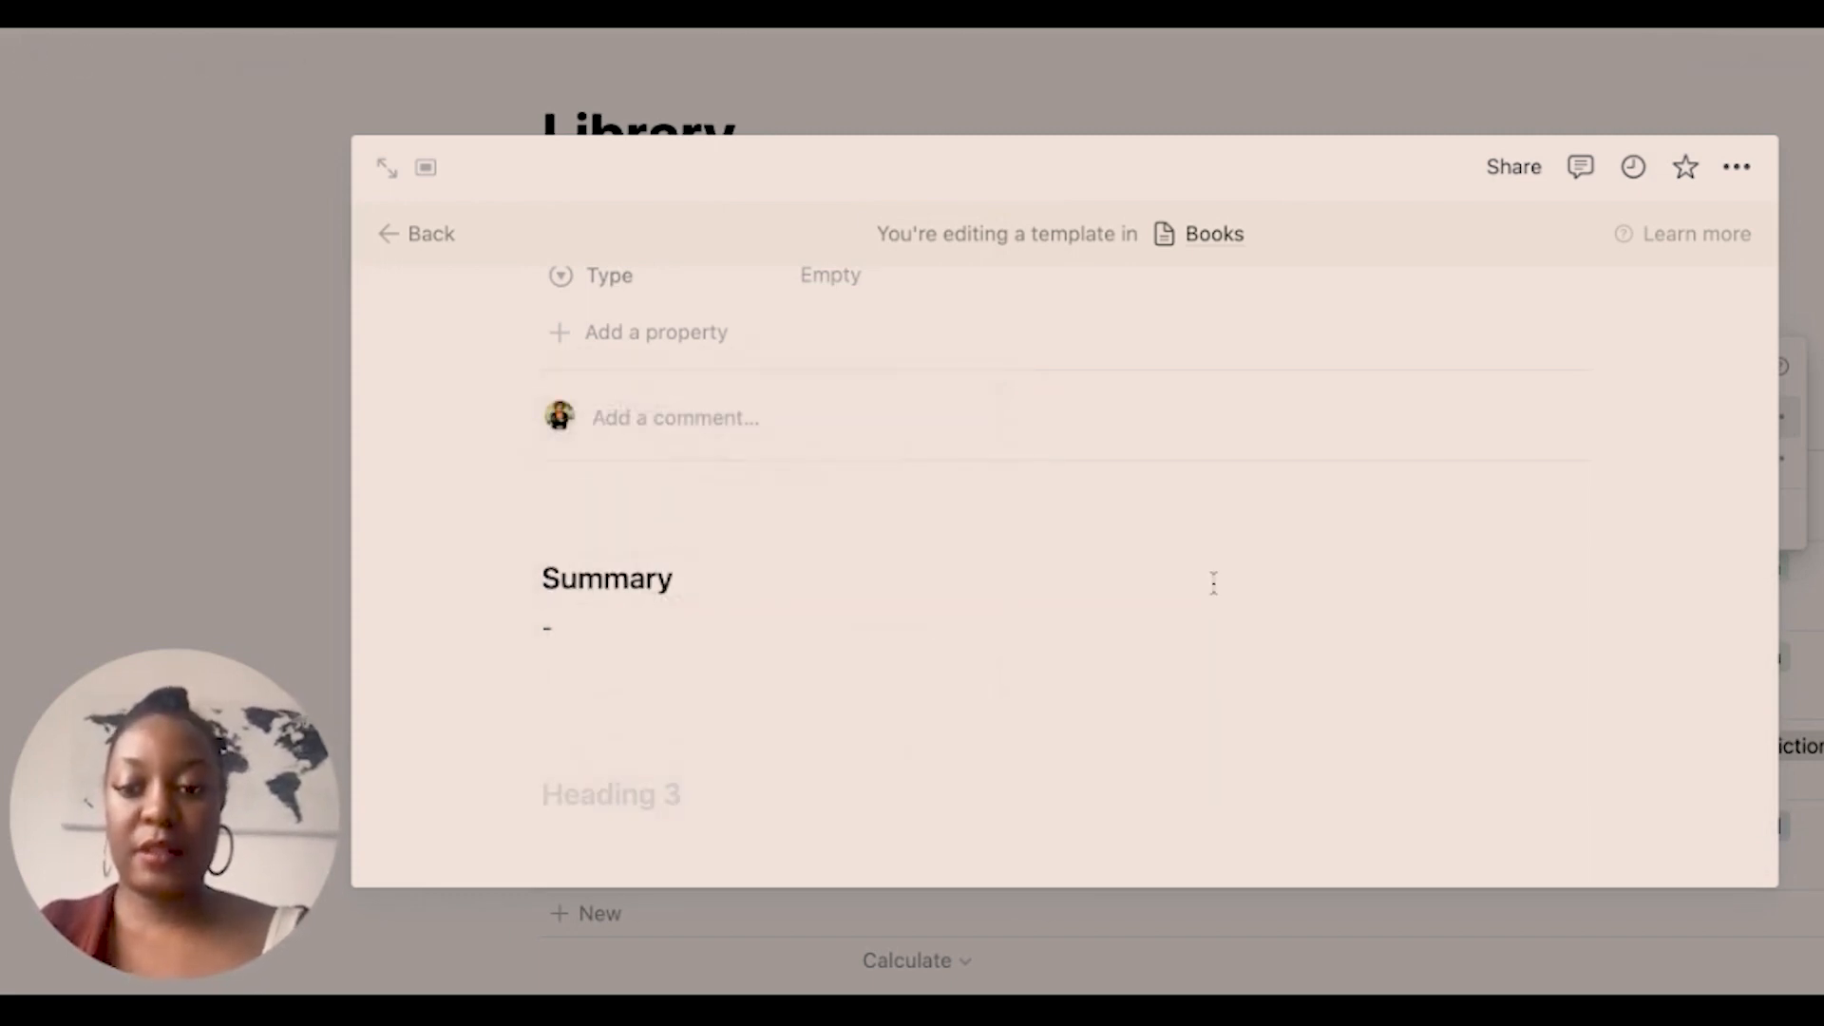
text(Things You )
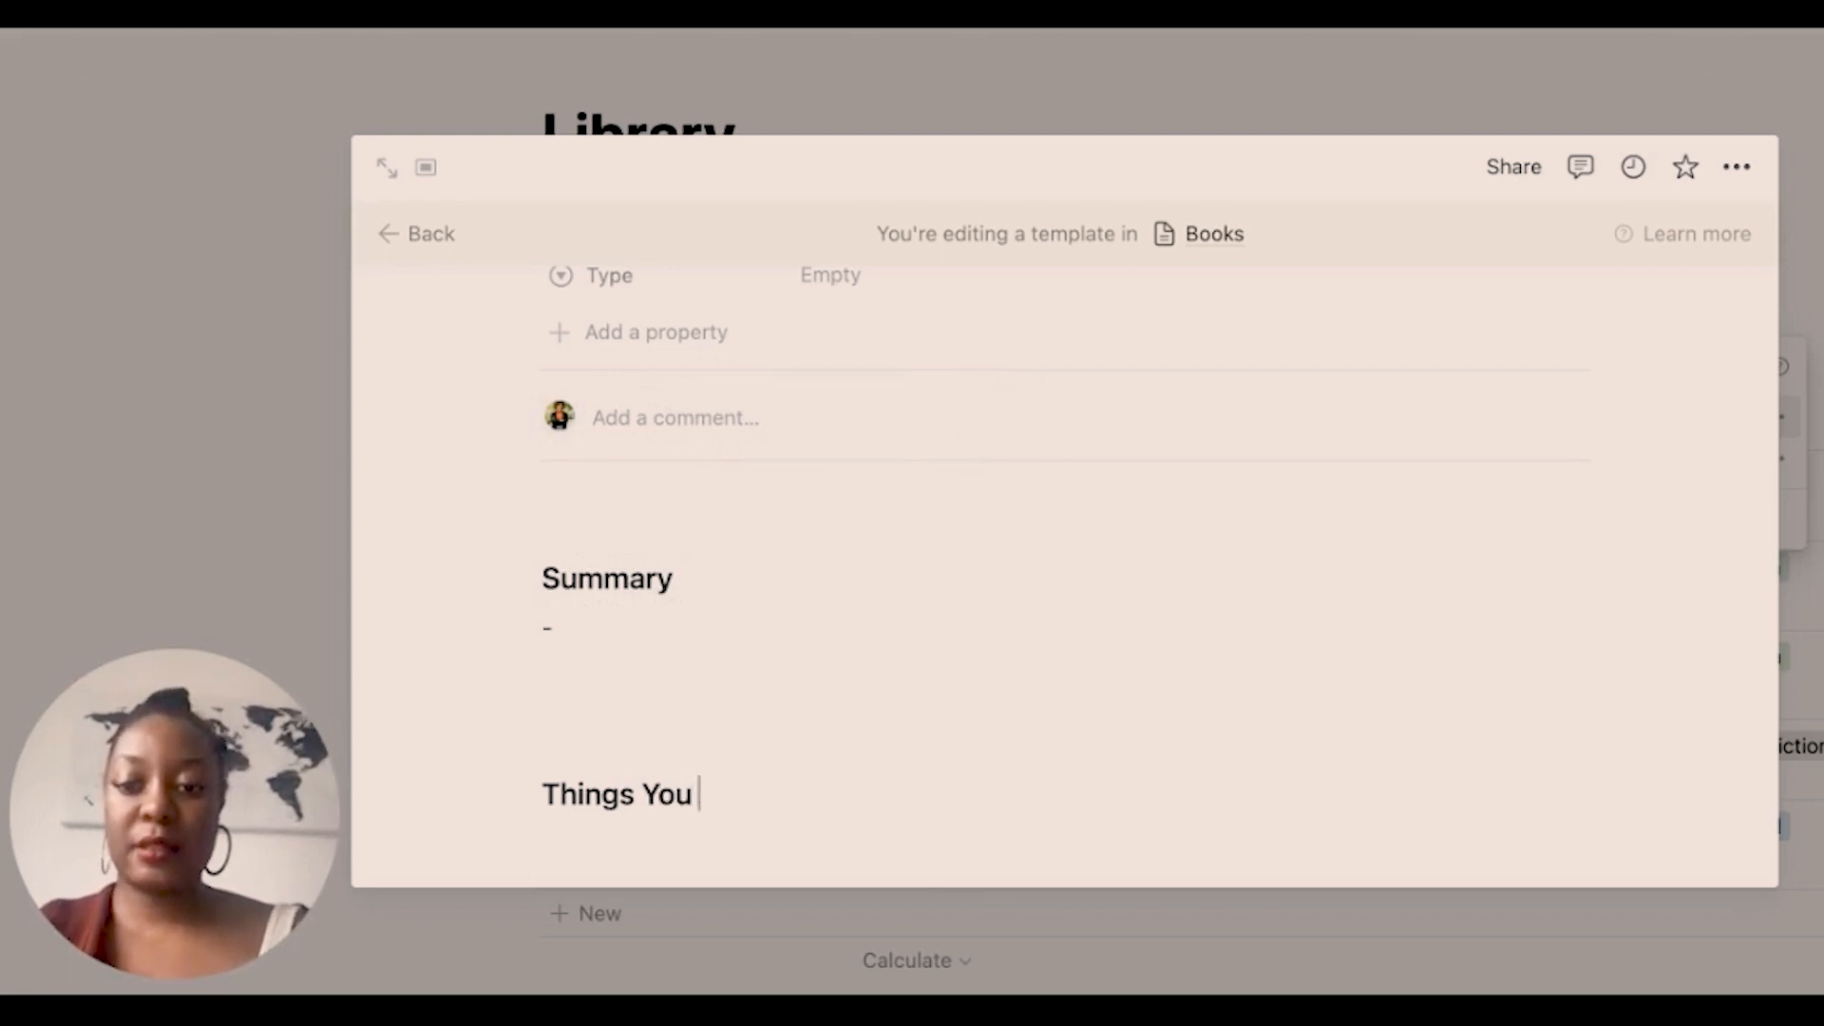
text(Liked)
key(Return)
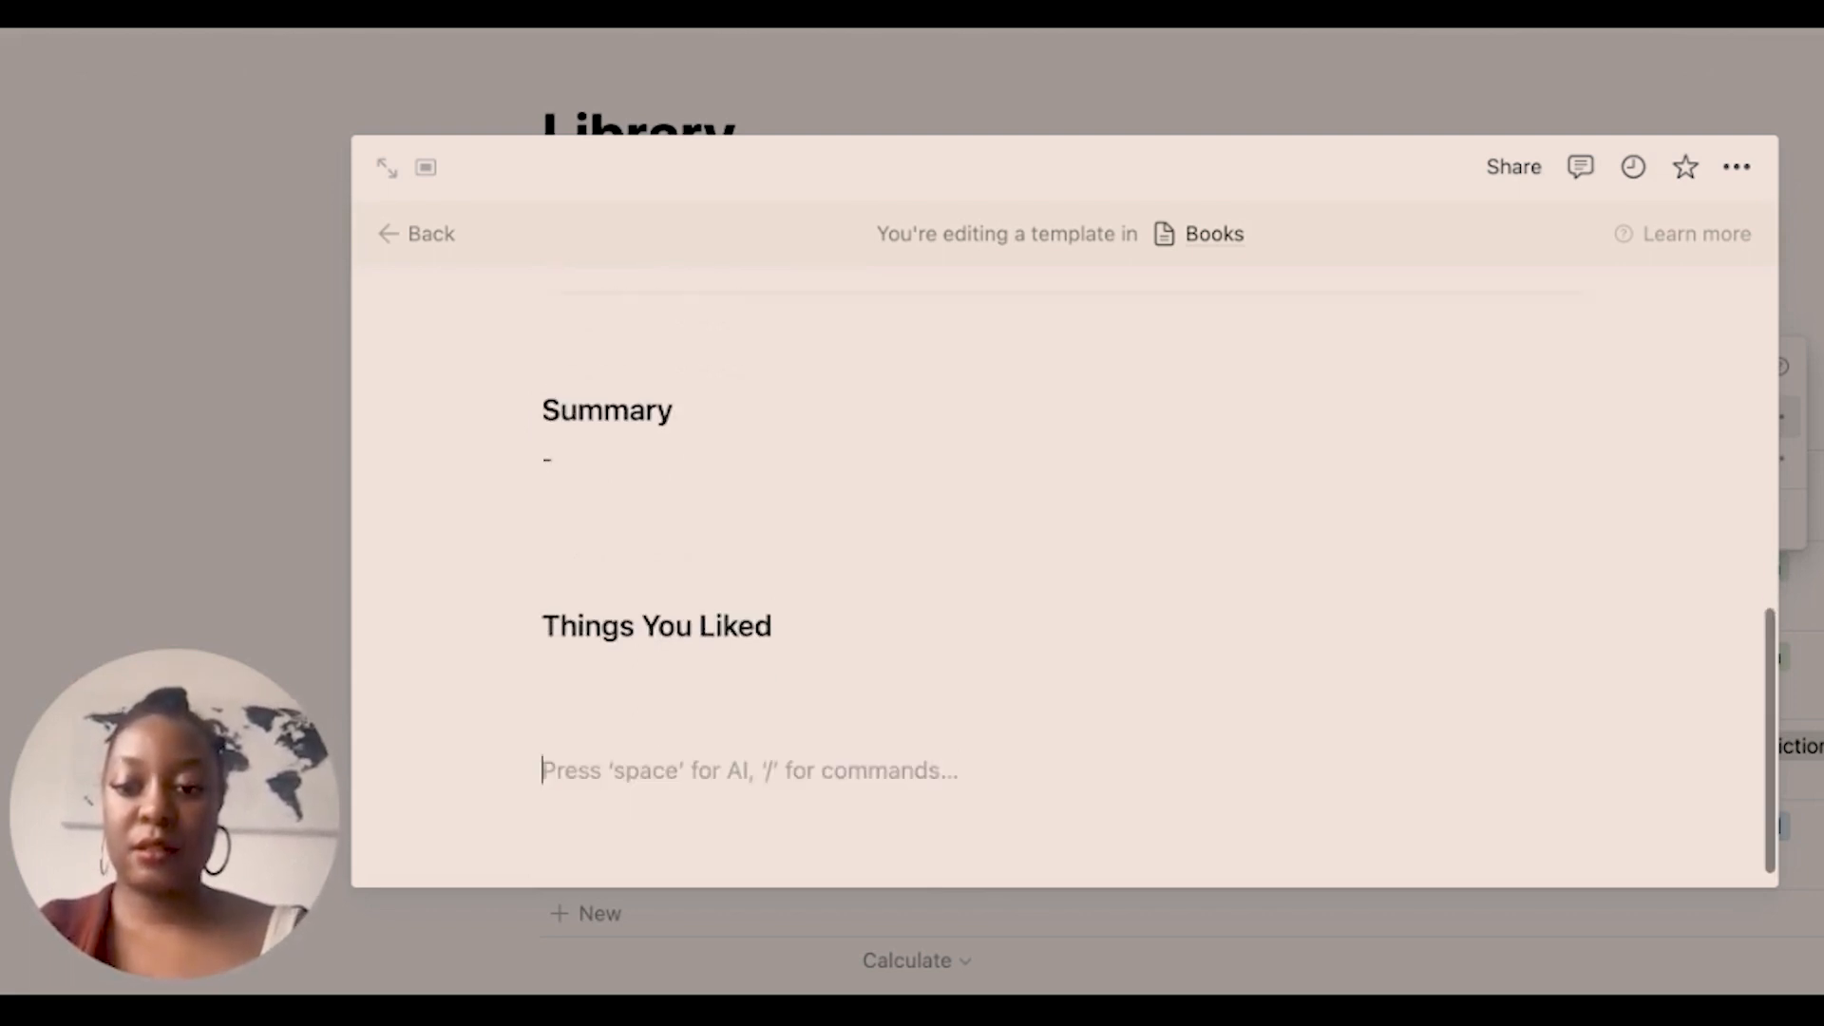
Add a Heading 3 titled Things You Didn't Like below the Things You Liked section.
text(/h3)
key(Return)
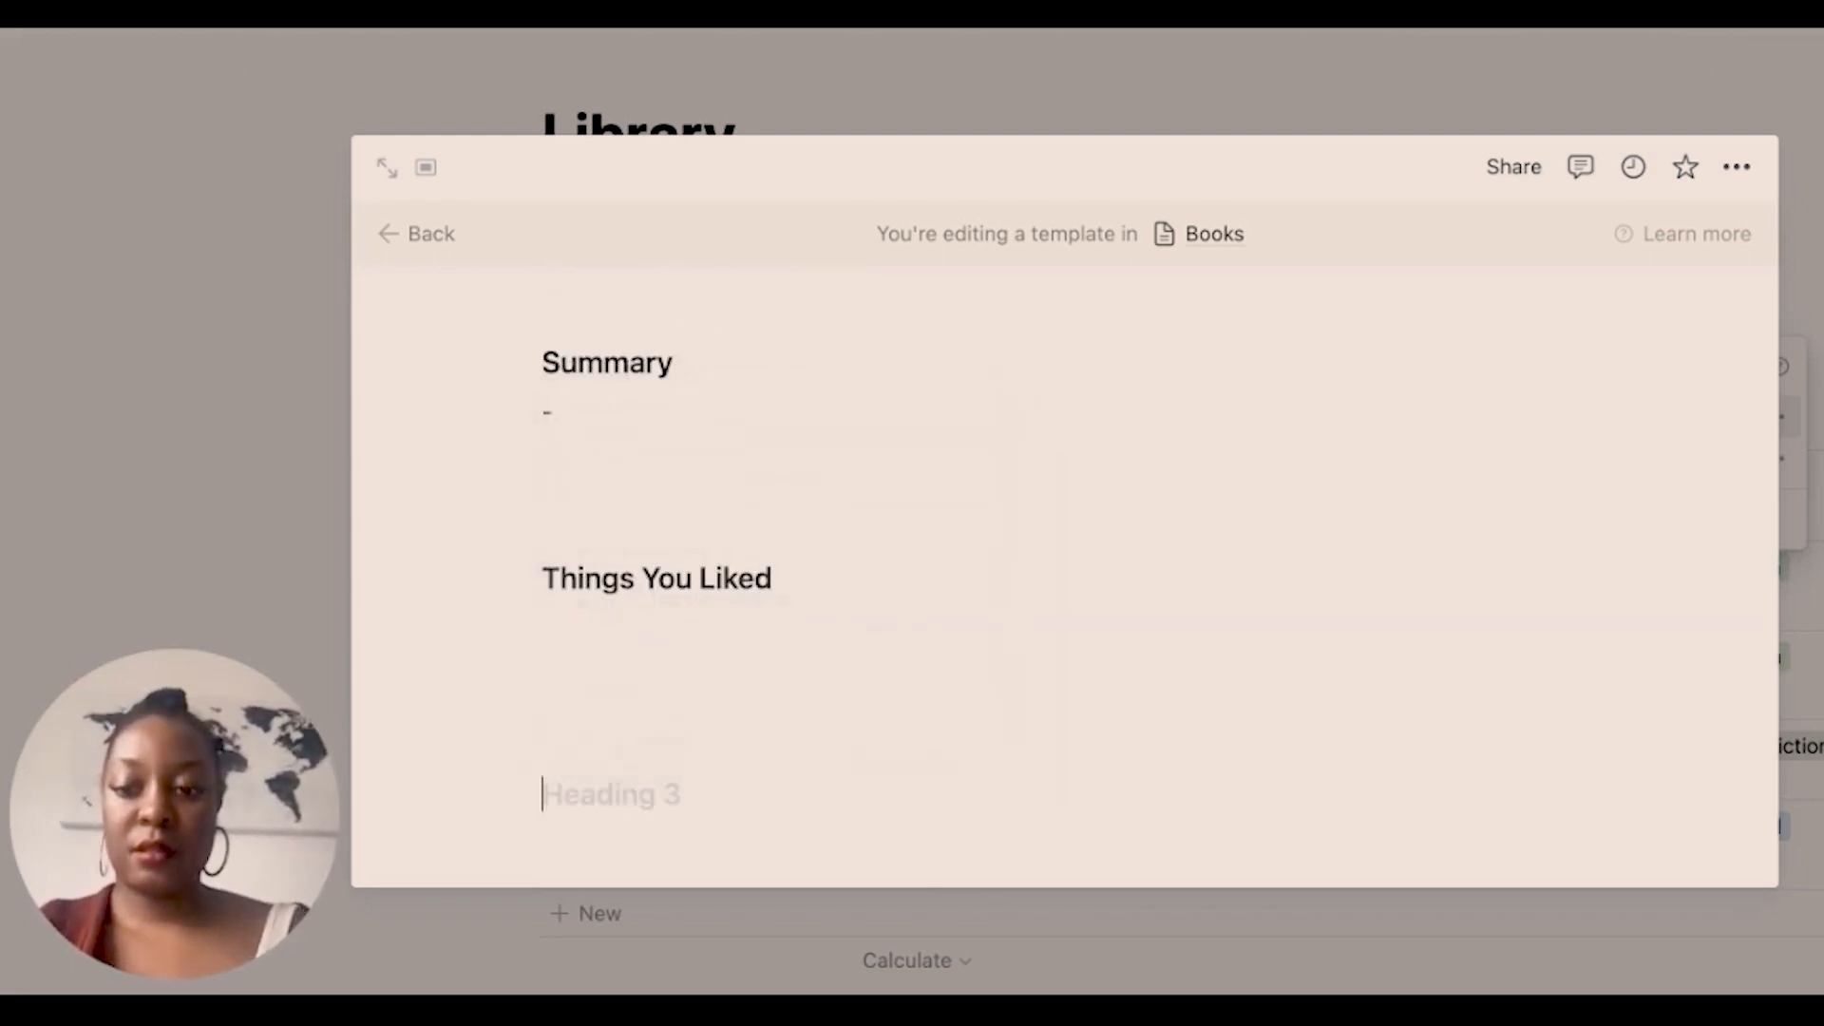
text(Things Yo)
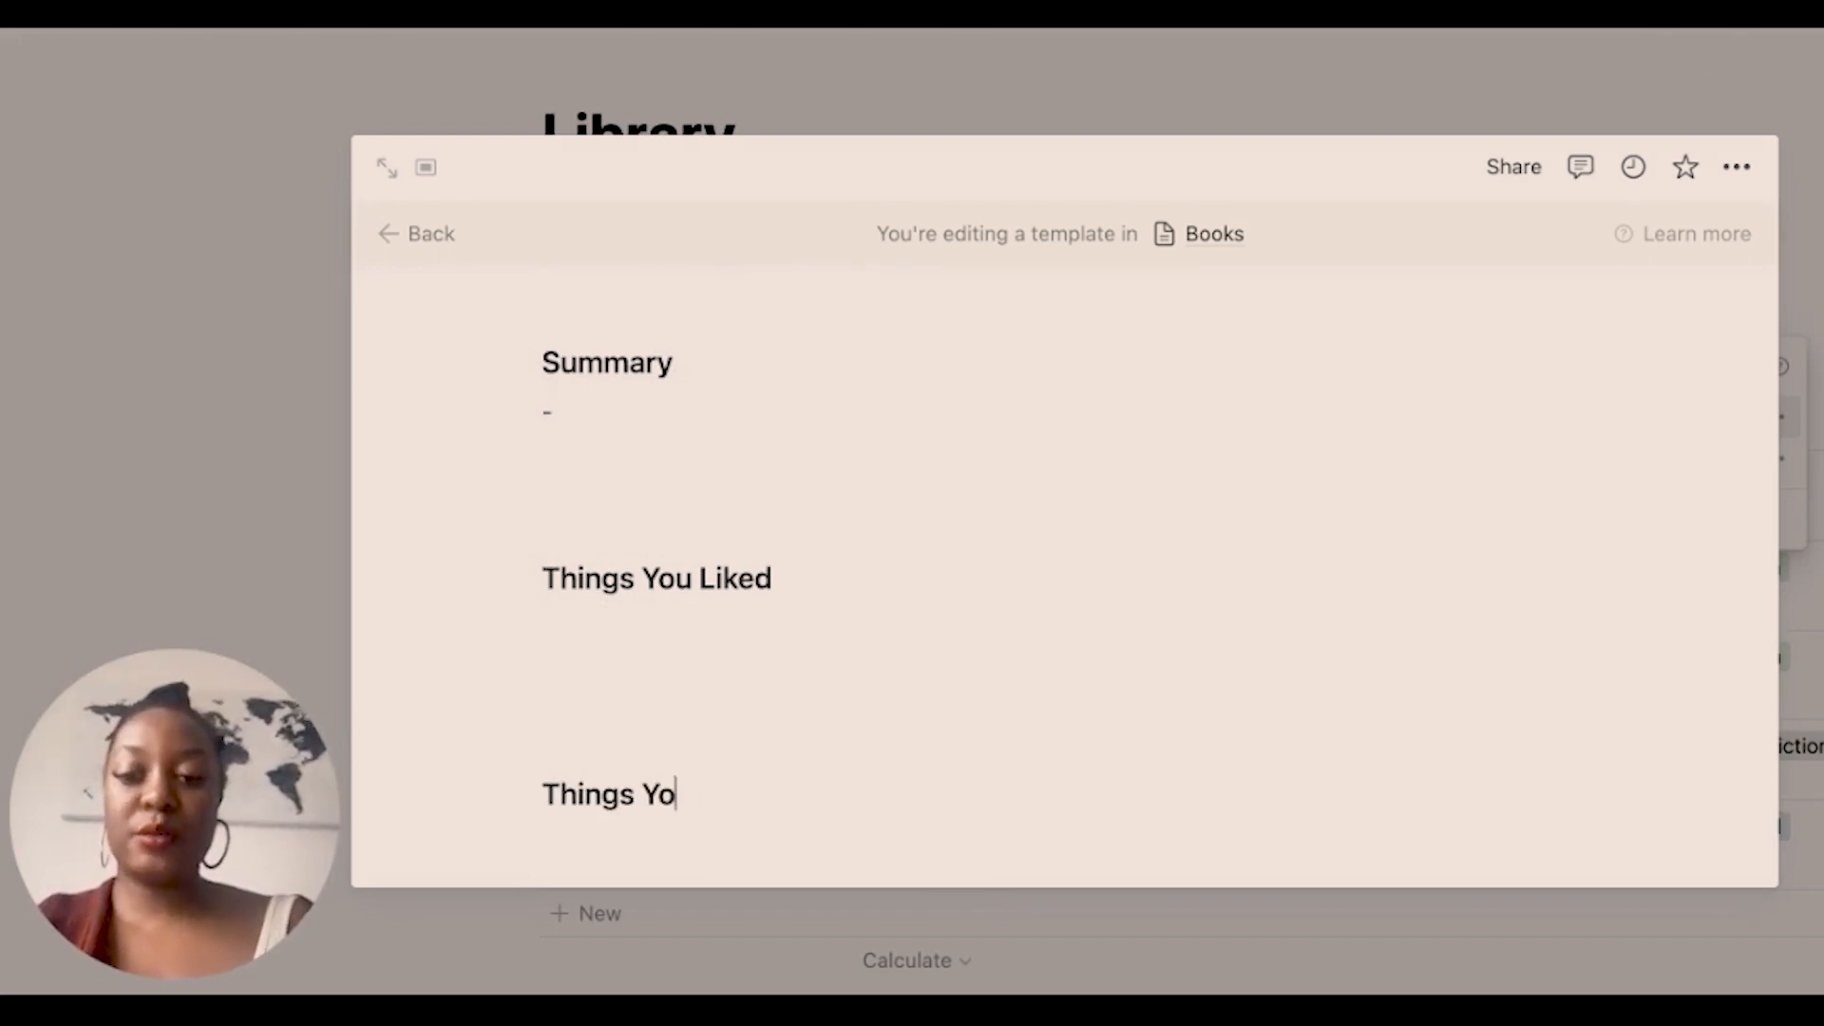
text(u Did)
key(BackSpace)
text(Did)
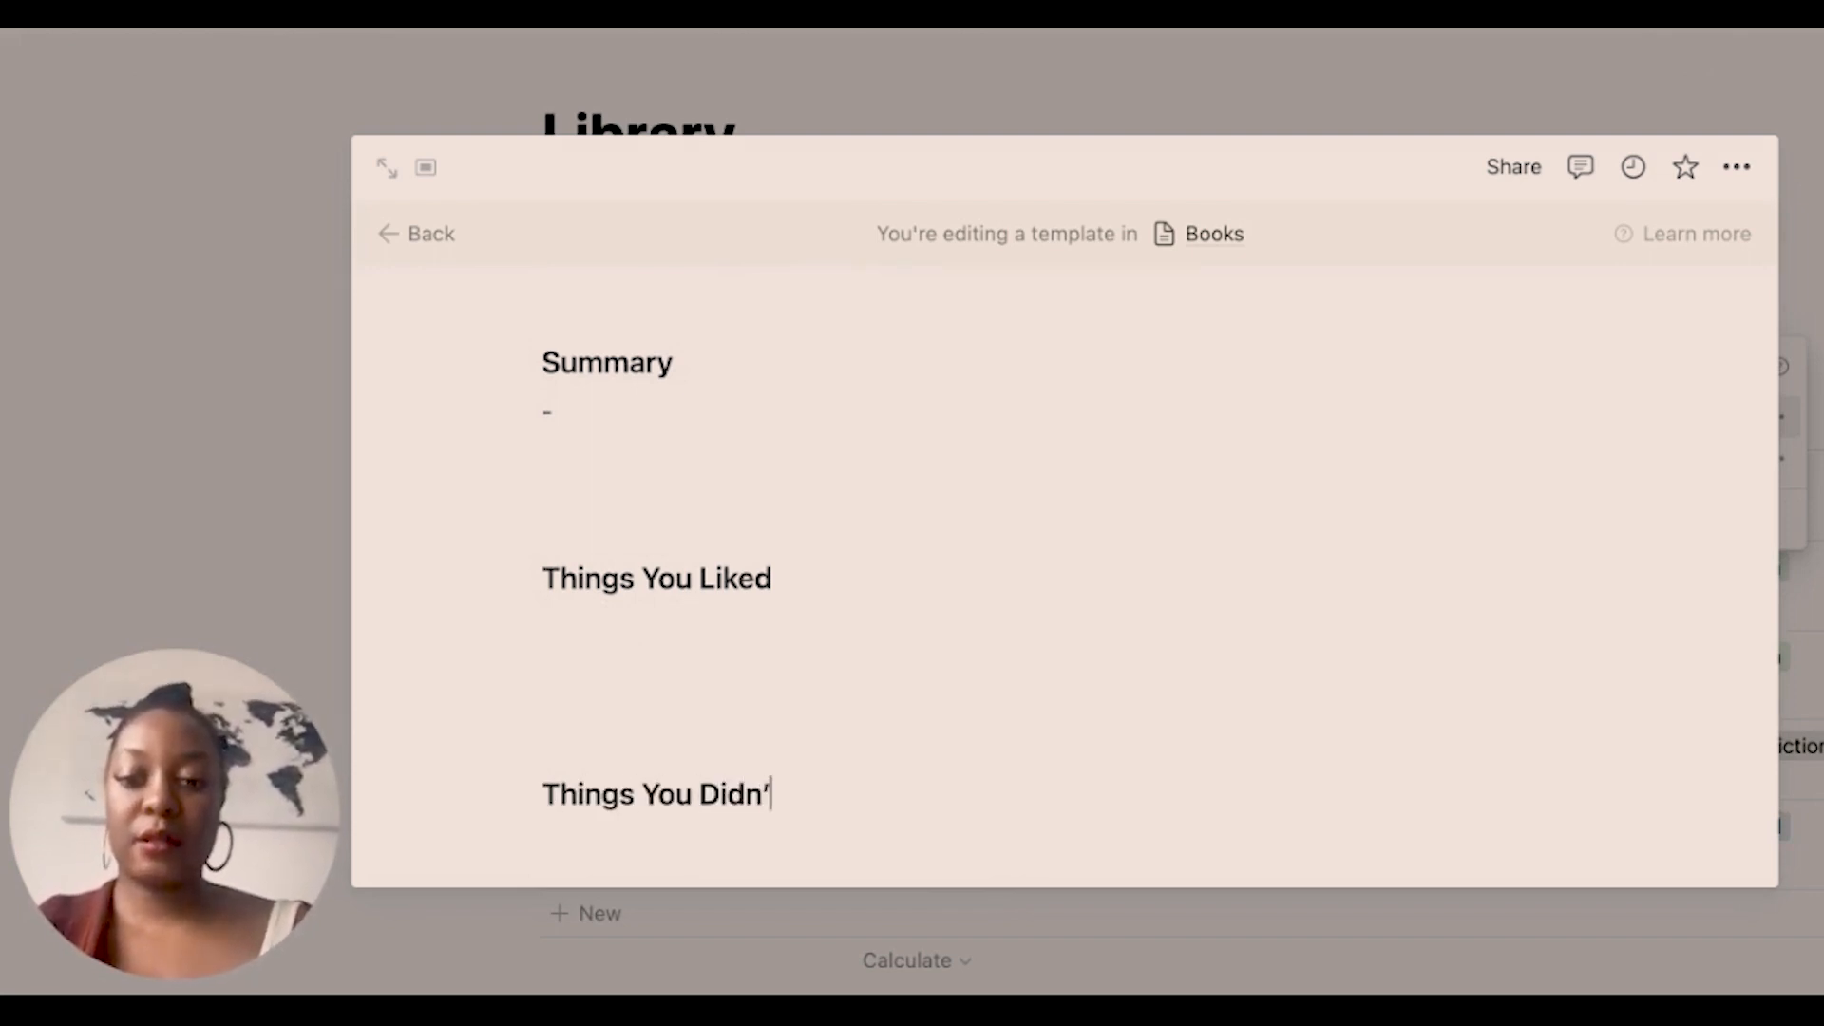
text(n't Like)
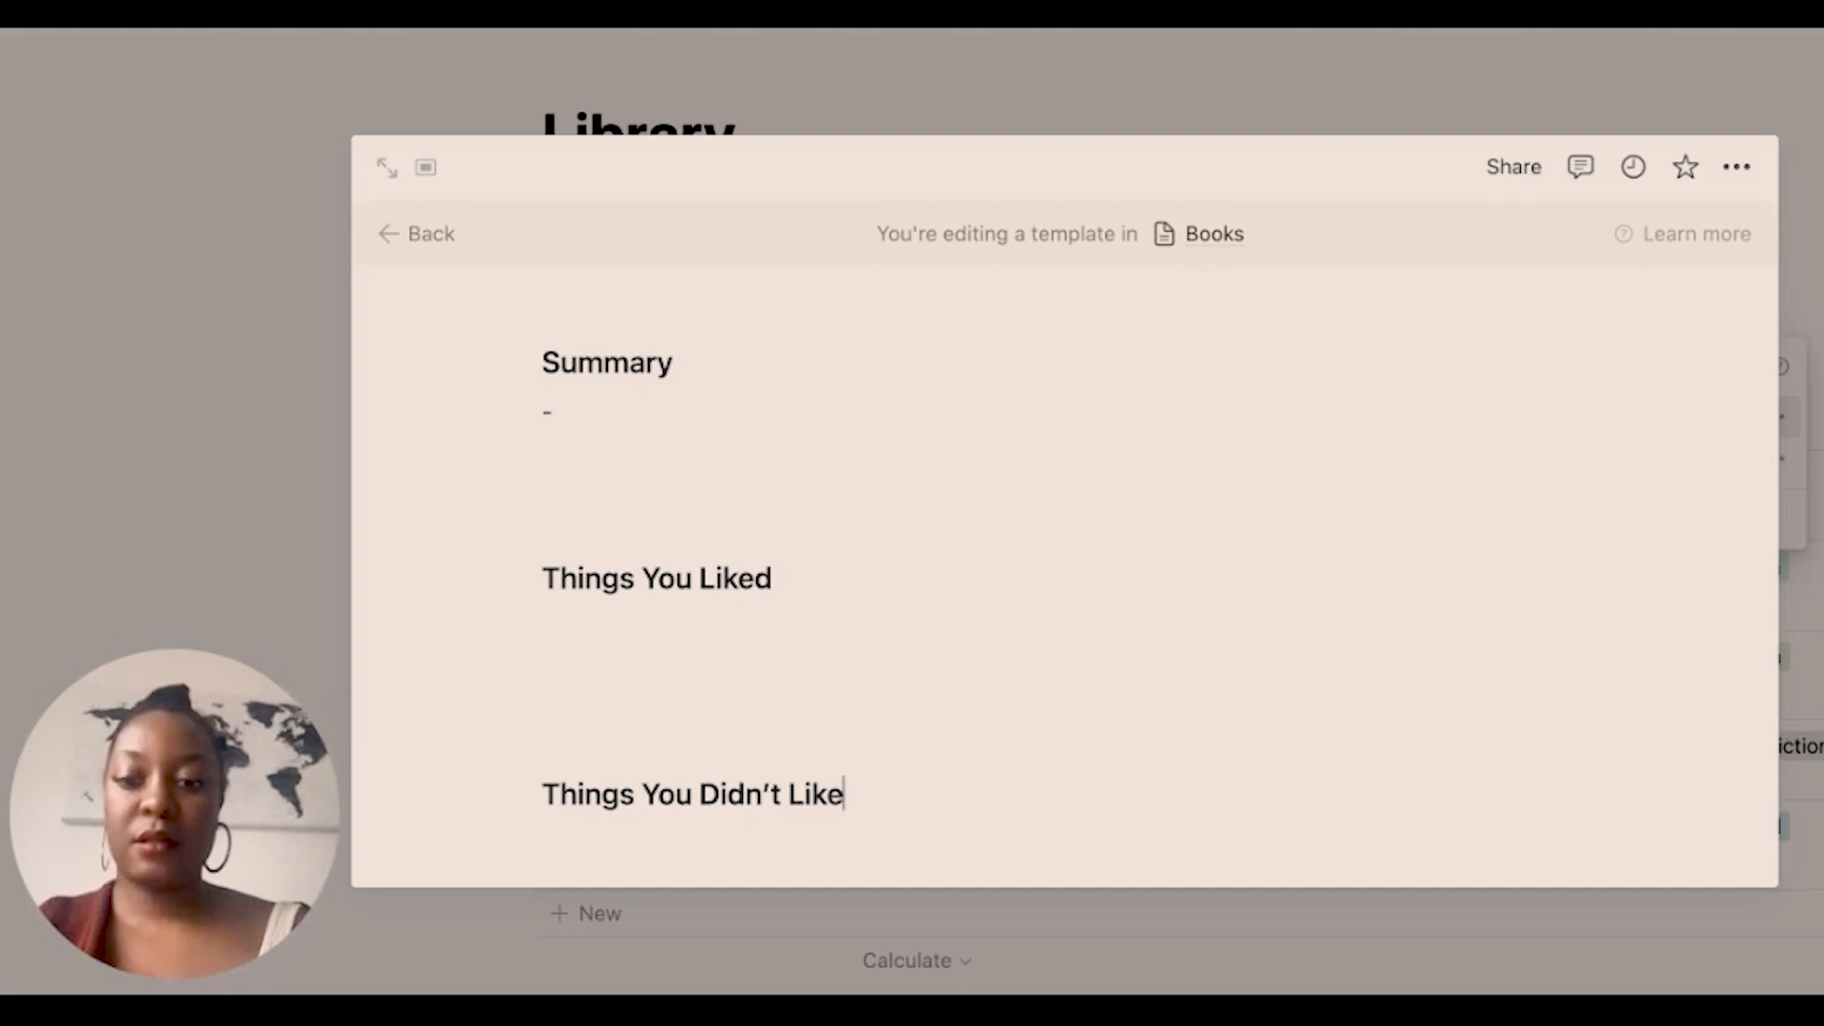
Delete the dash line under the Summary heading and leave the template to return to the Library page.
scroll(928, 562, down, 1)
scroll(928, 561, up, 6)
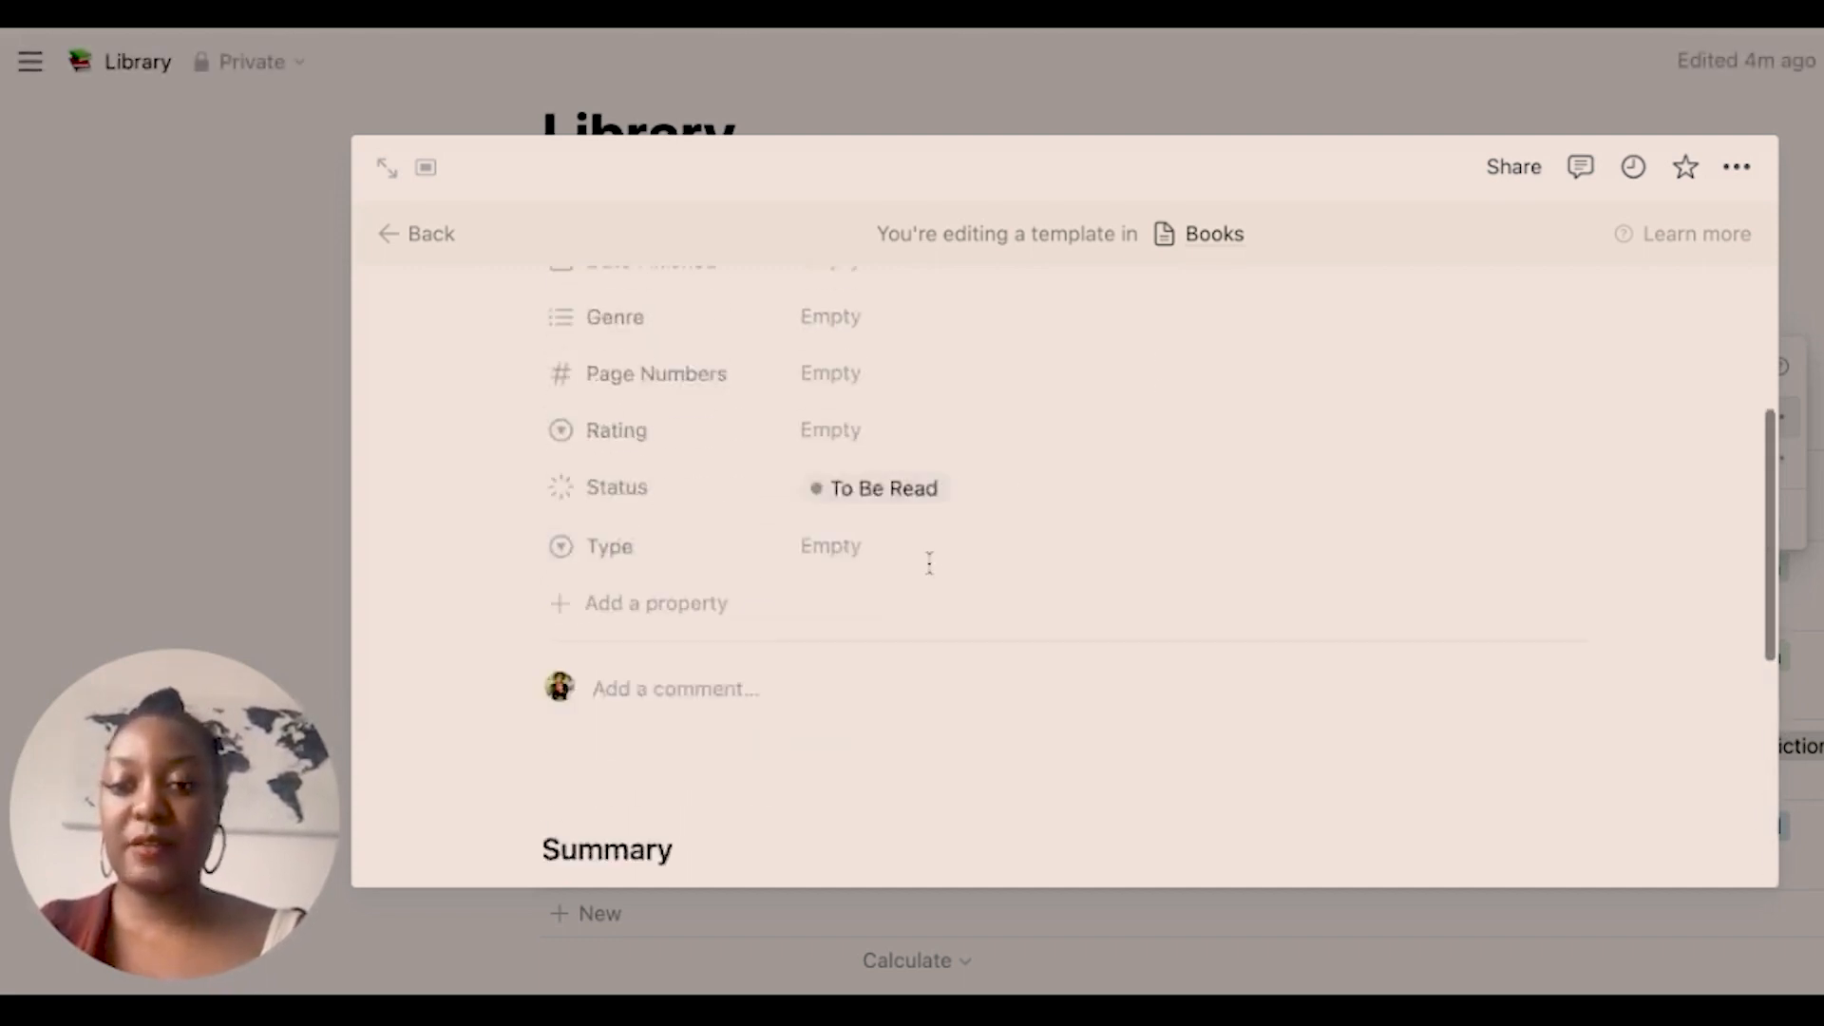
scroll(928, 562, down, 5)
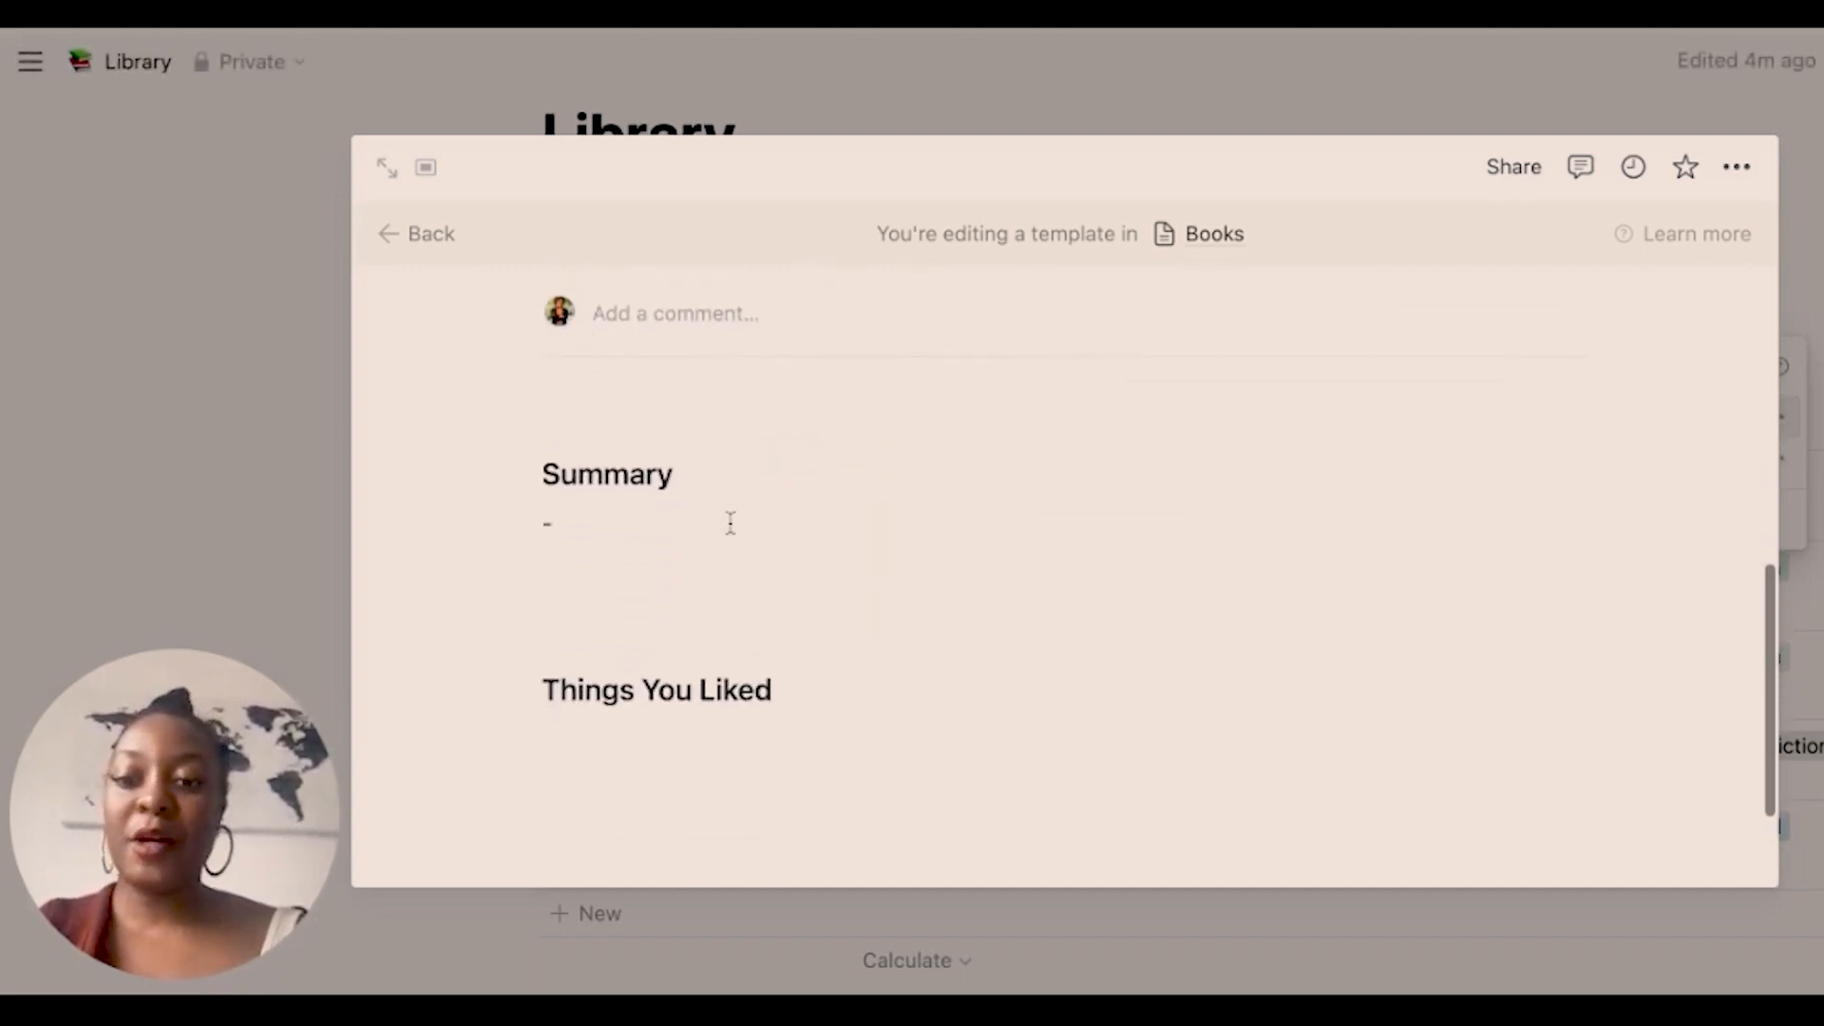
key(BackSpace)
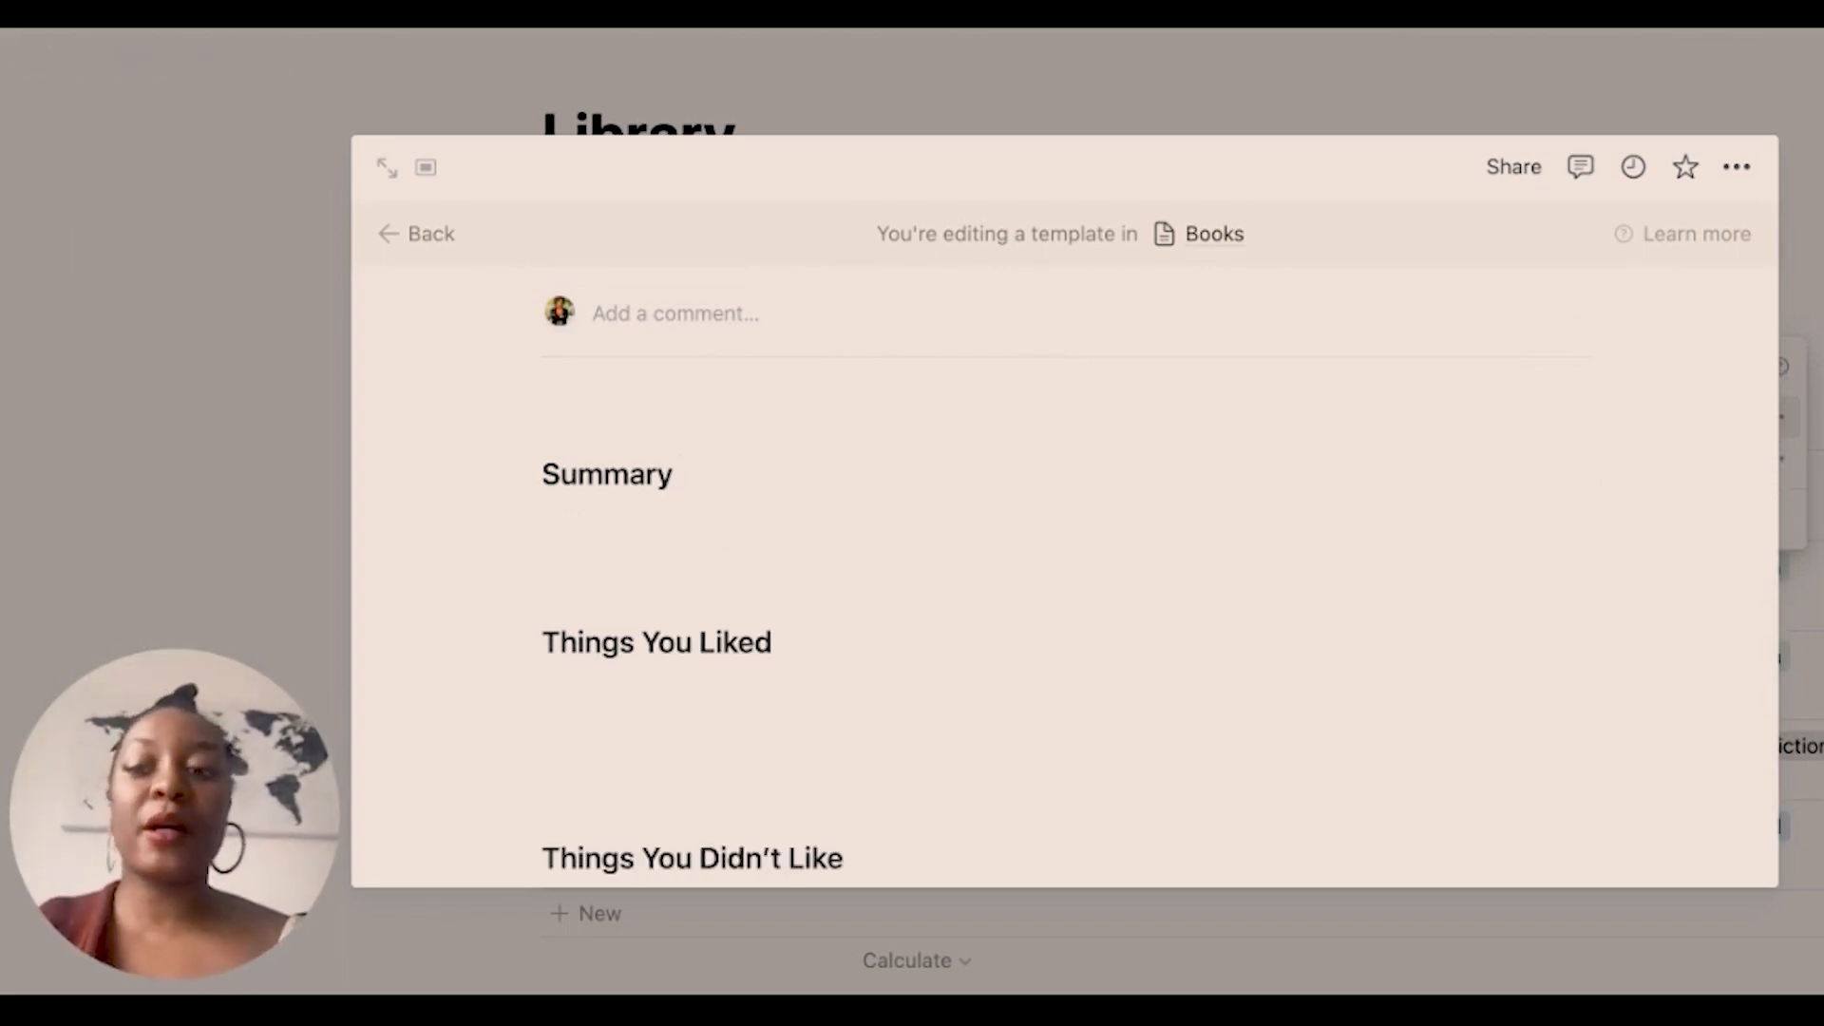
scroll(726, 179, down, 2)
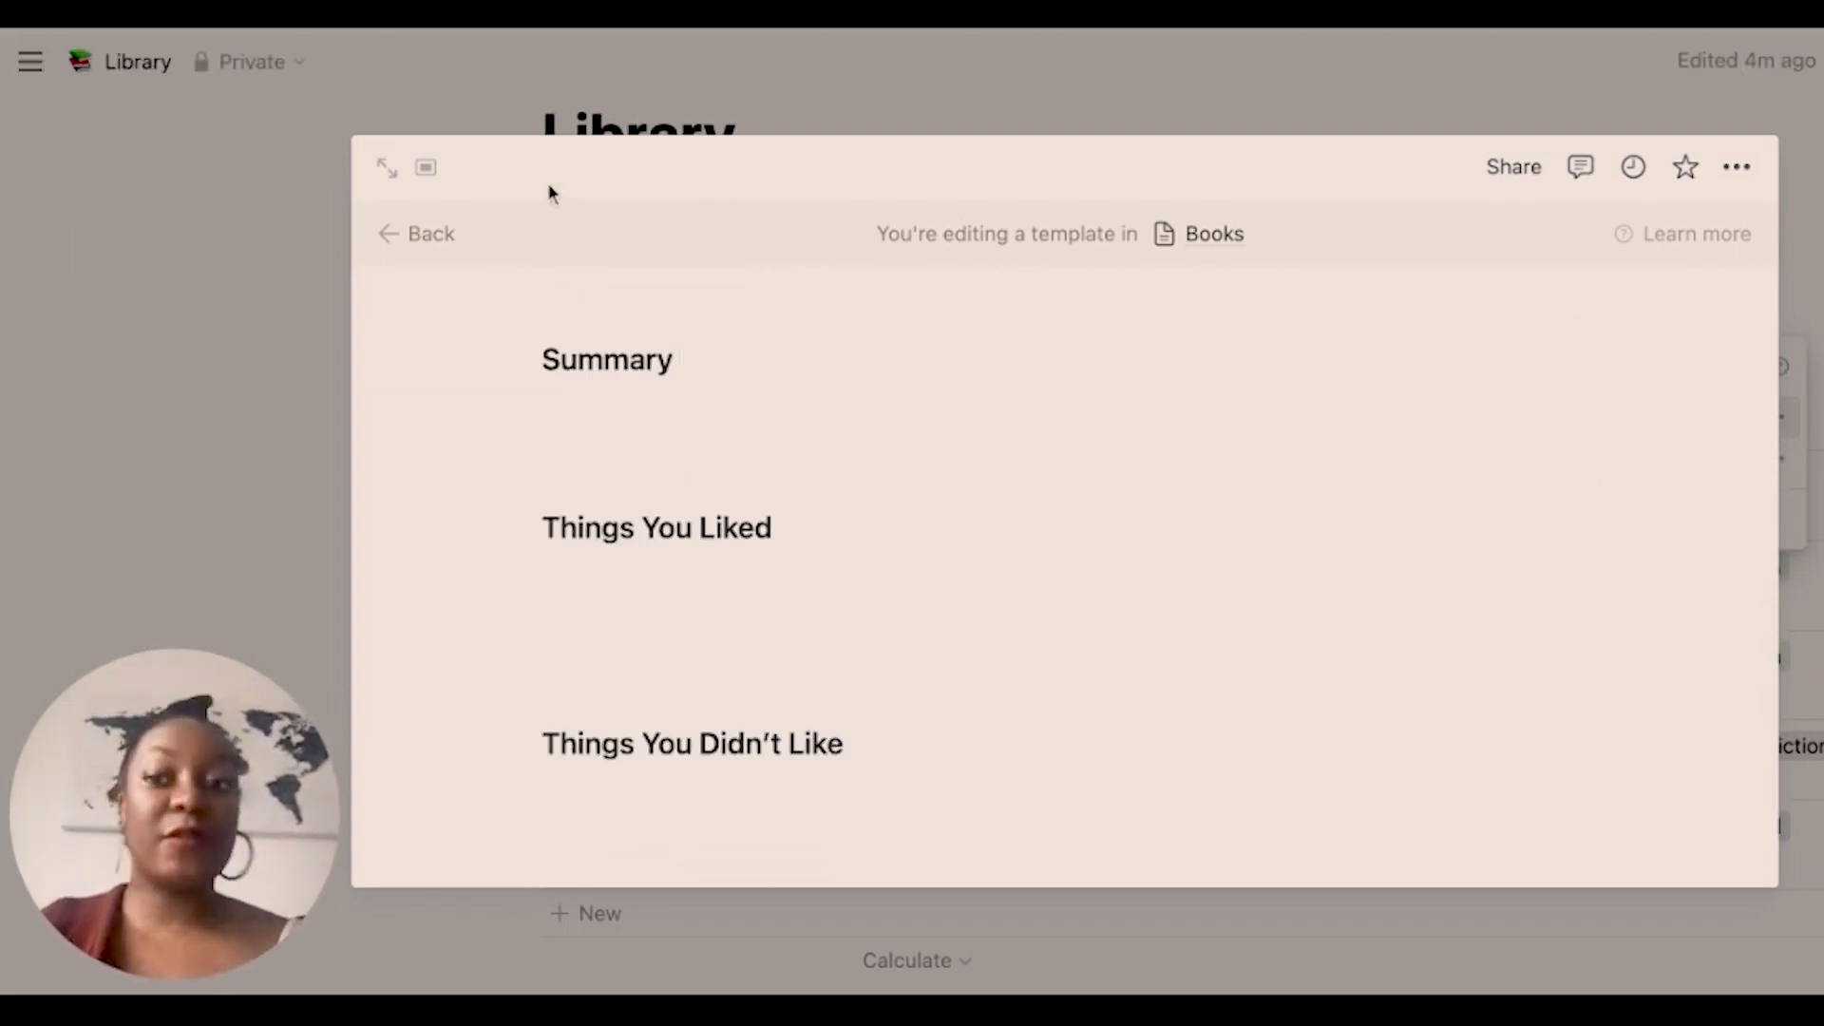
click(430, 234)
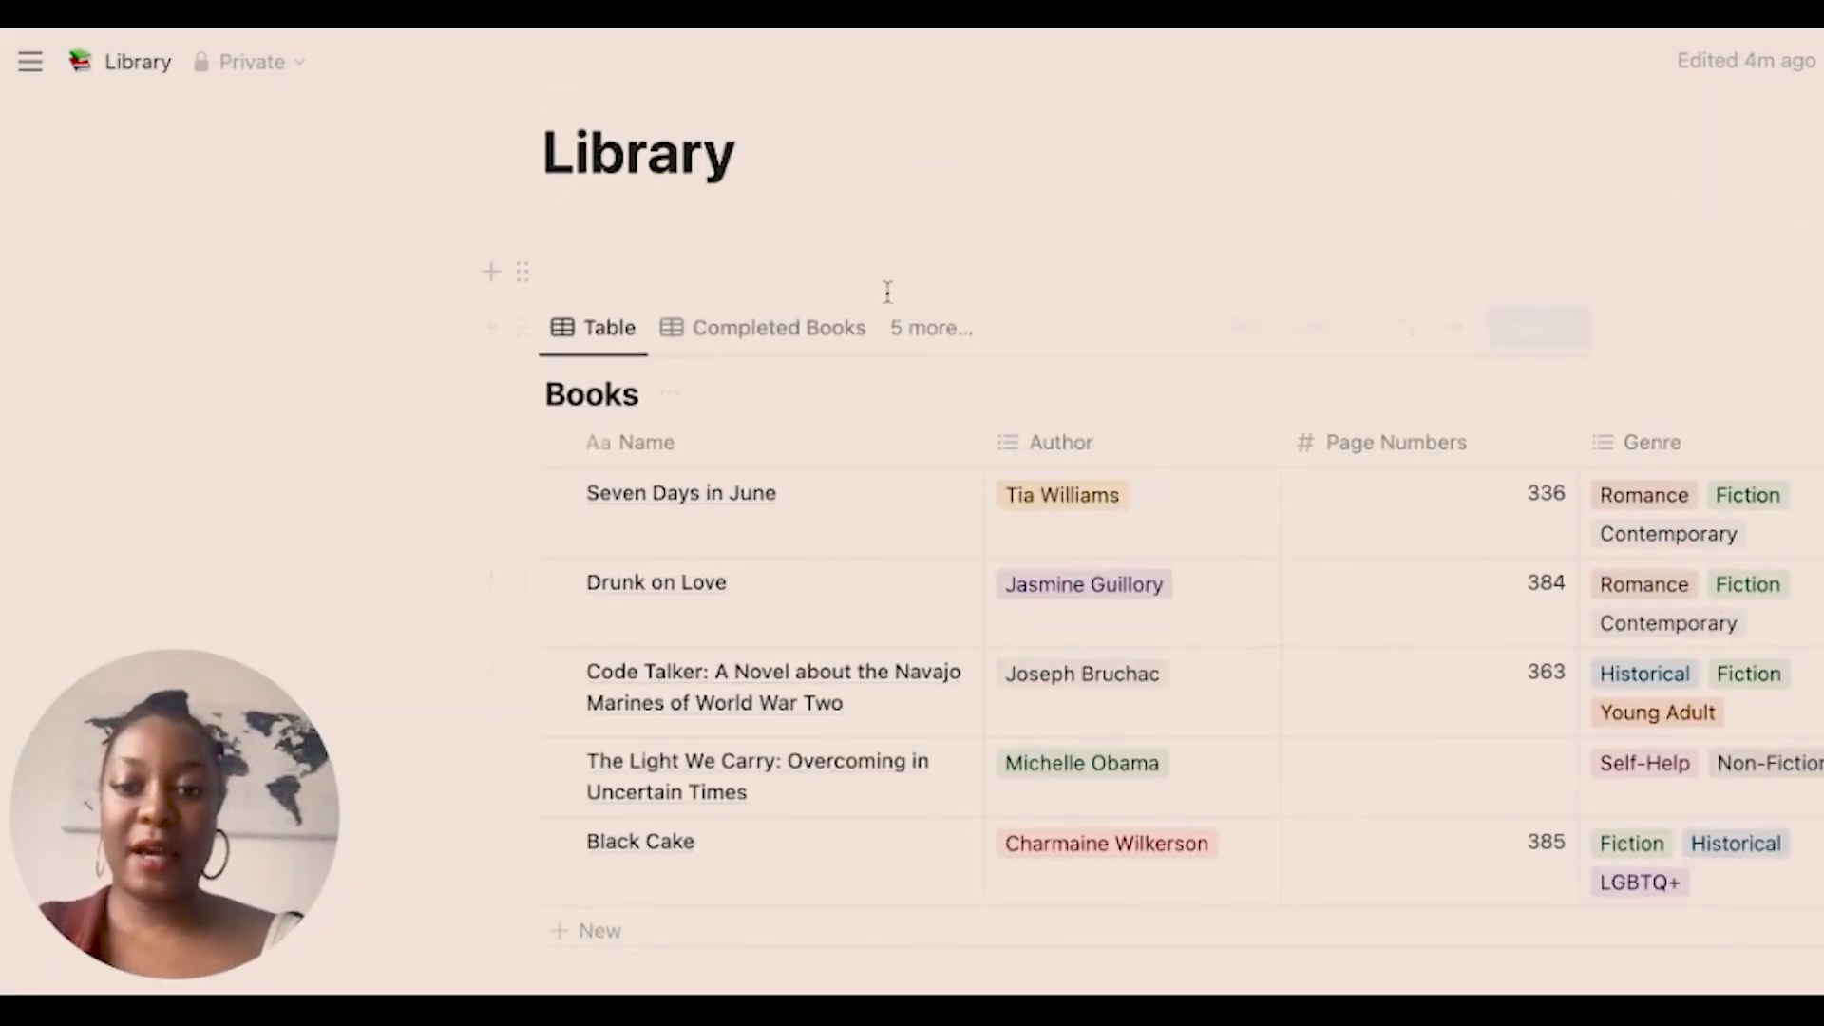
Insert blank lines between the Library title and the Books database, and place the cursor on the upper one.
click(924, 328)
click(786, 217)
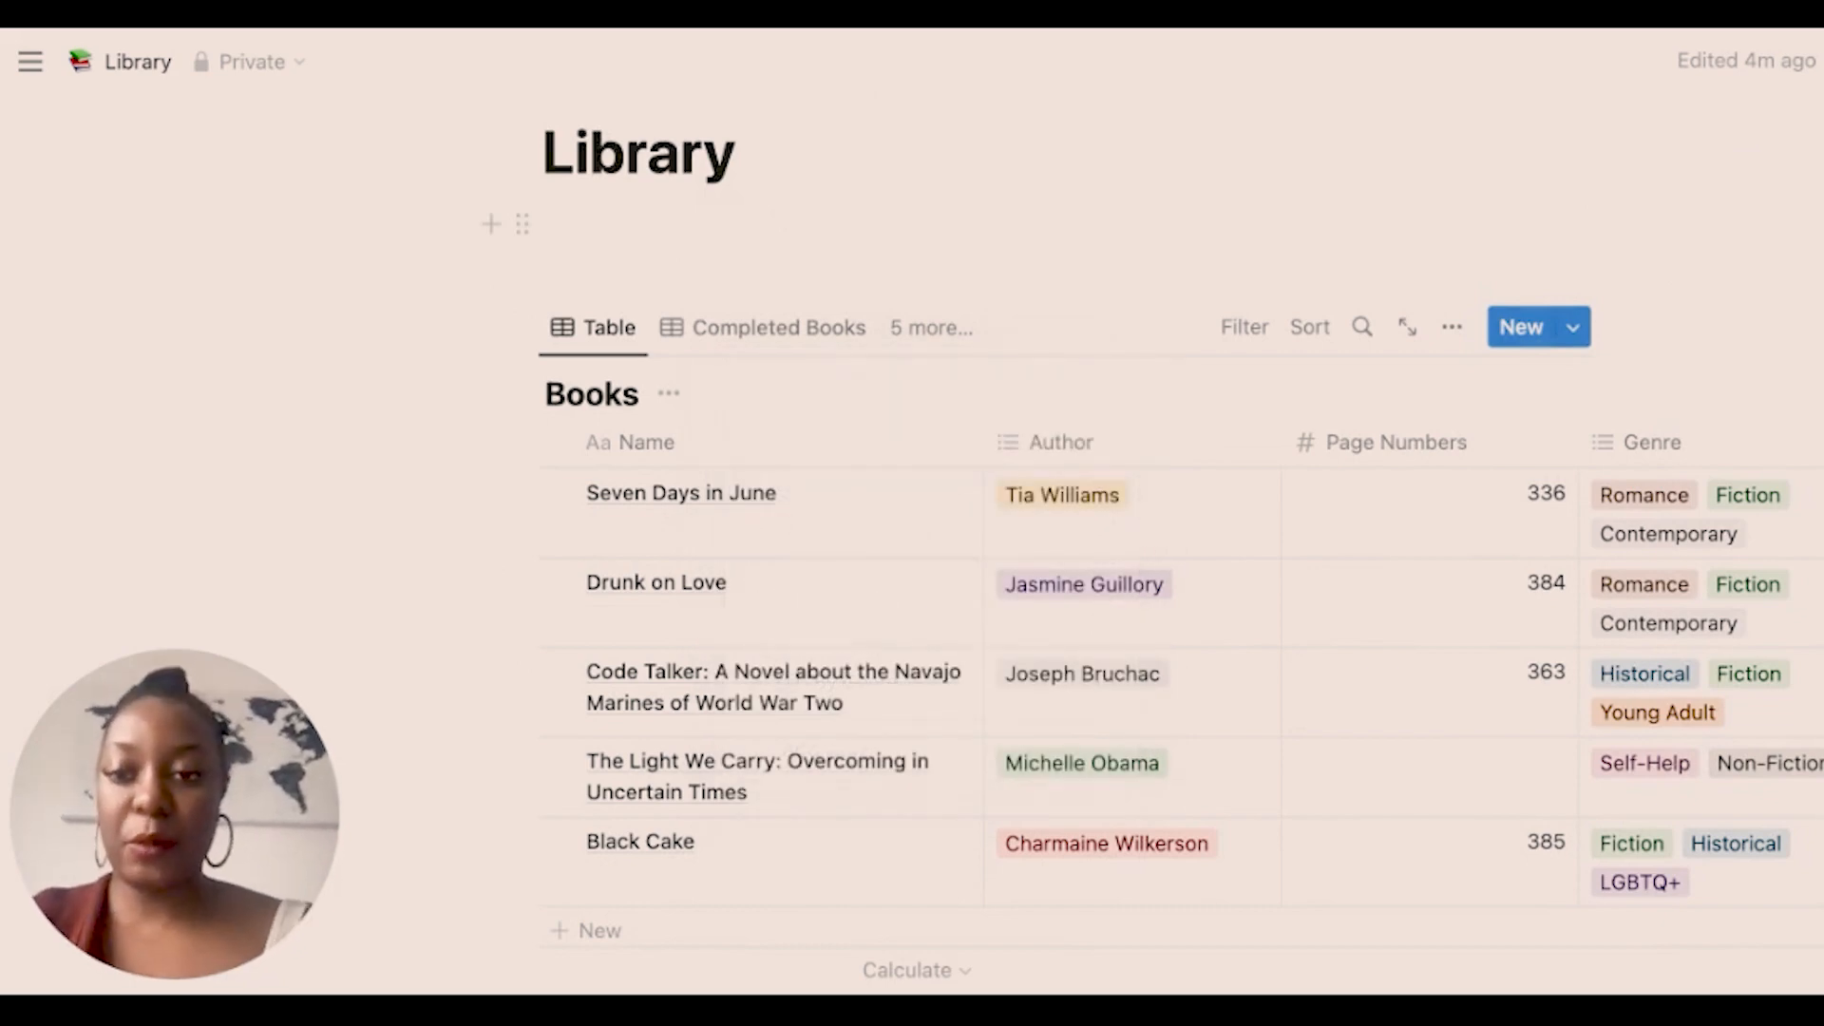
click(704, 238)
key(Return)
key(Return)
key(Return)
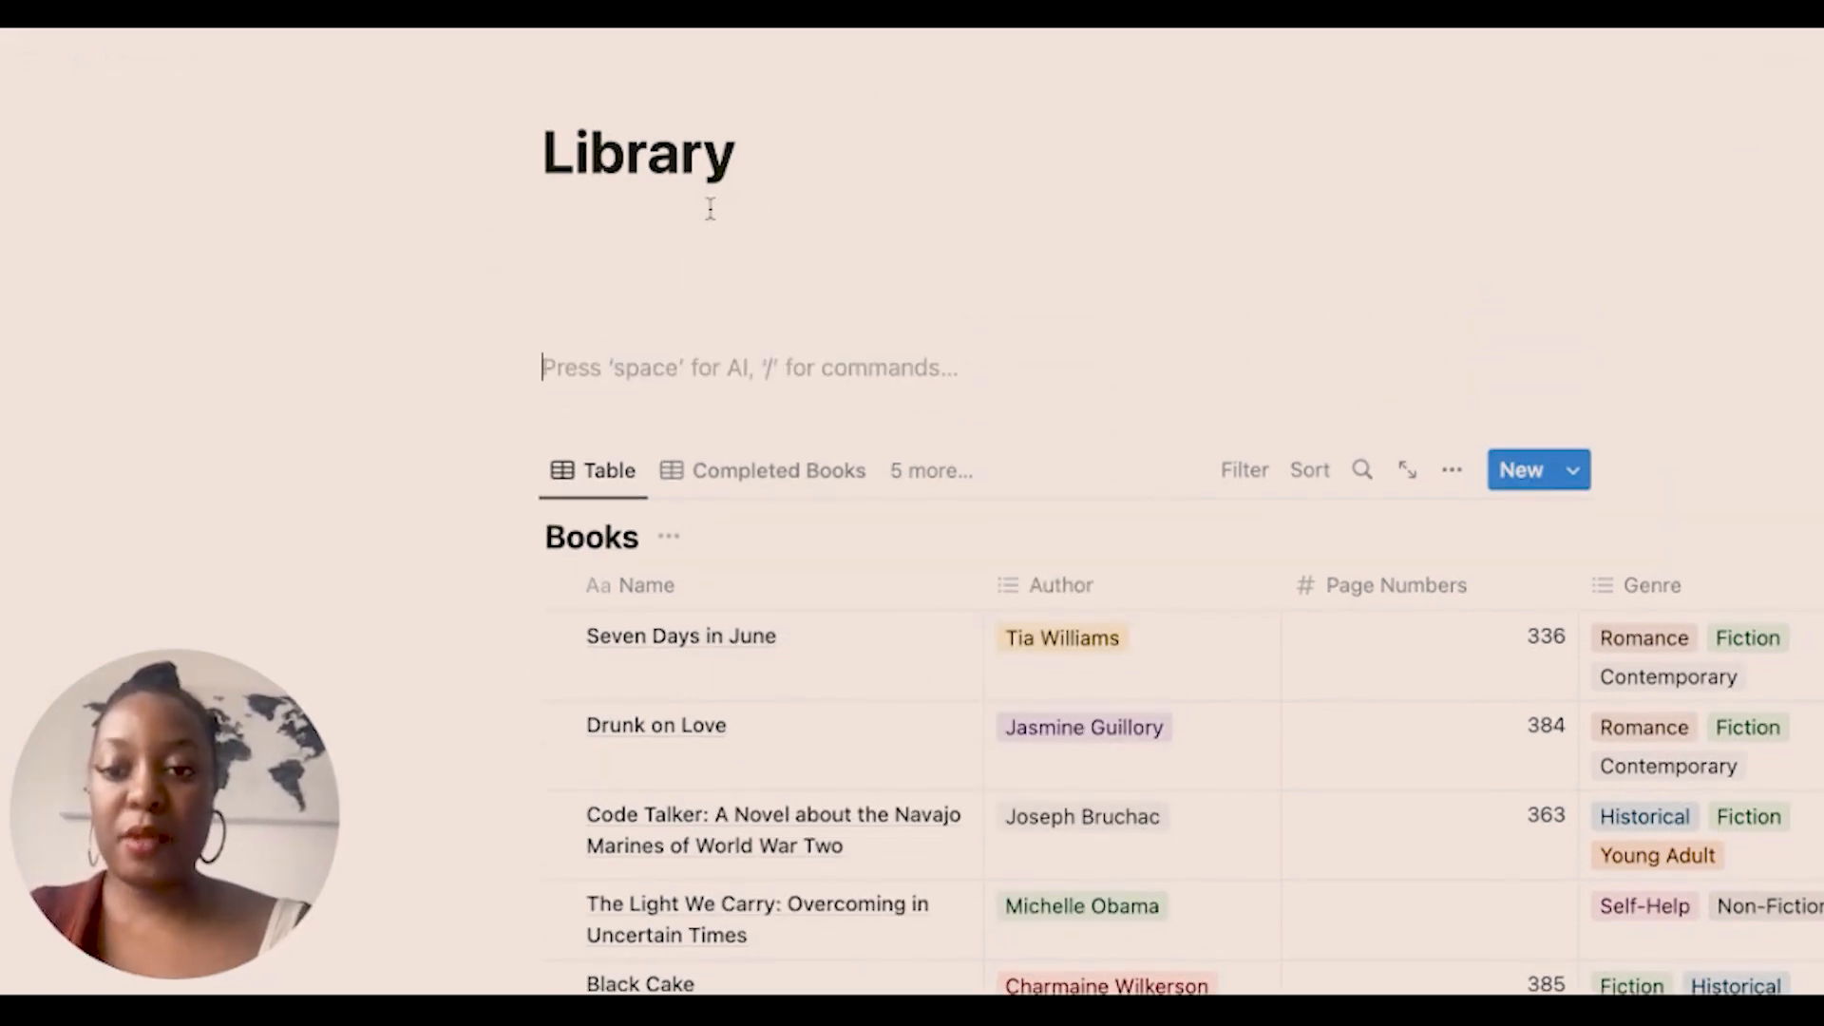
key(Up)
key(Up)
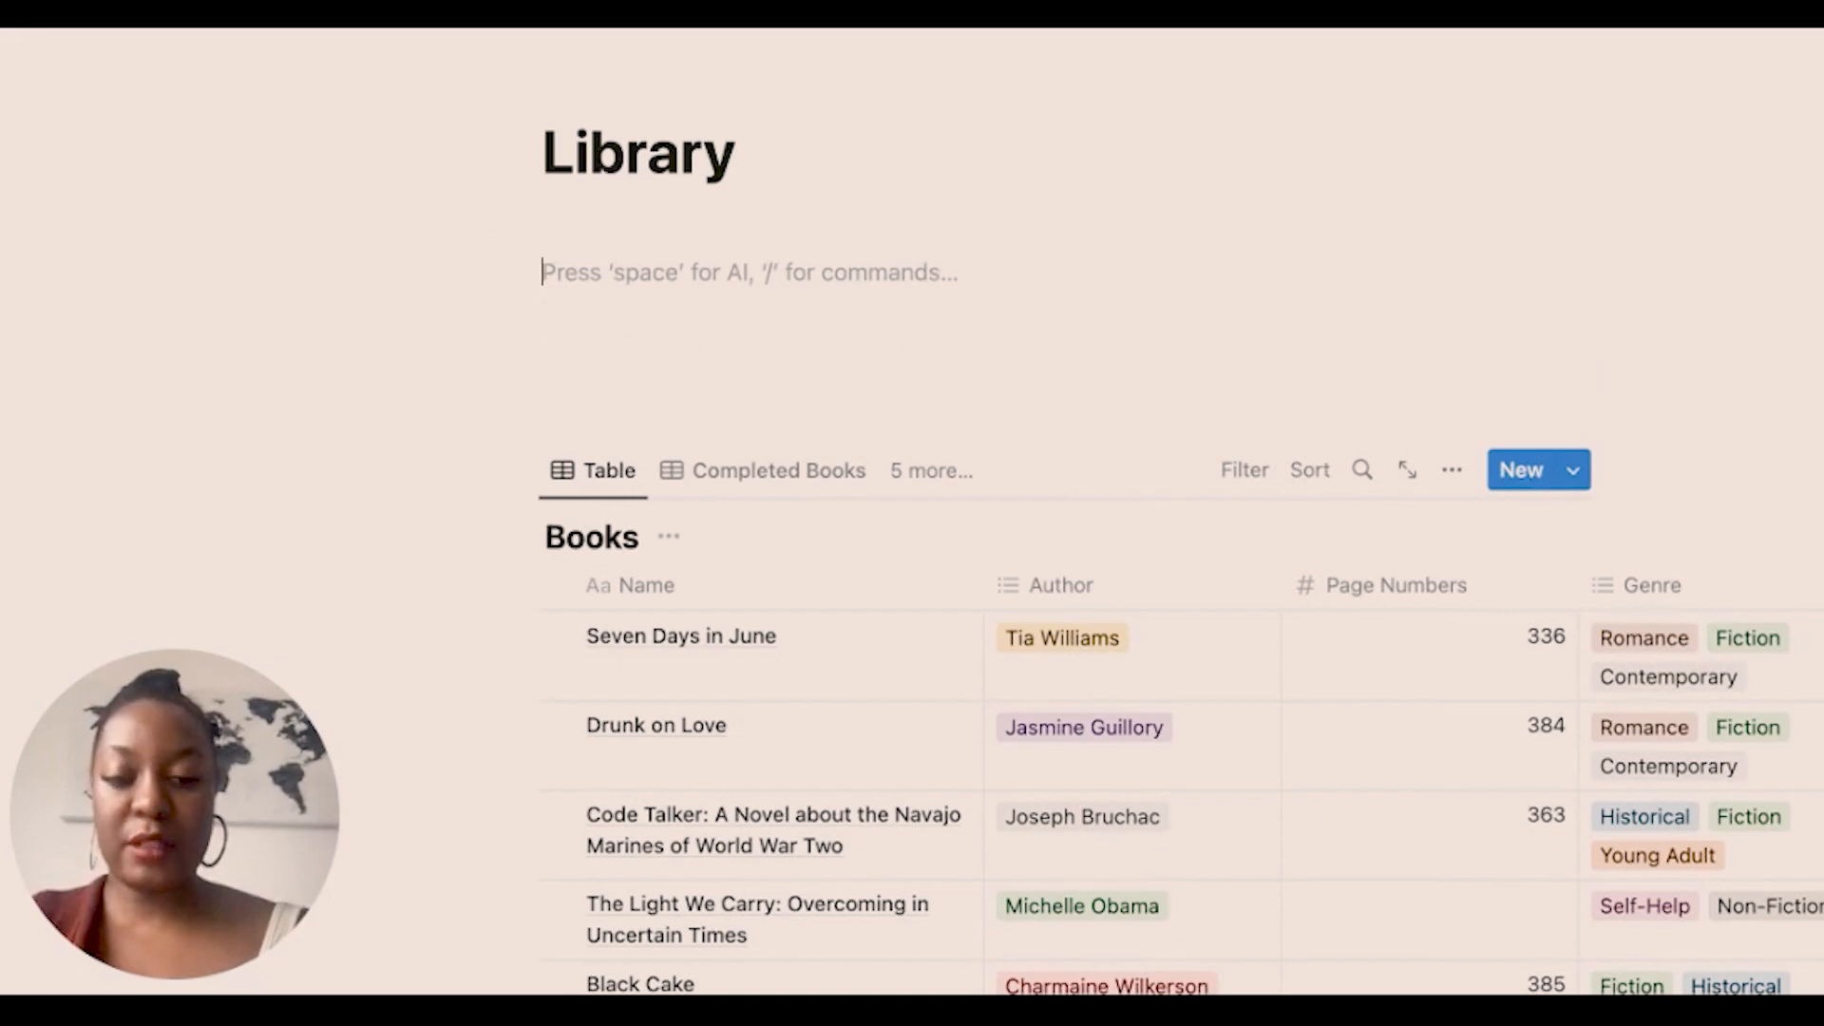
Insert a linked list view of the Books database that copies the Currently Reading view, and hide its database title.
text(/)
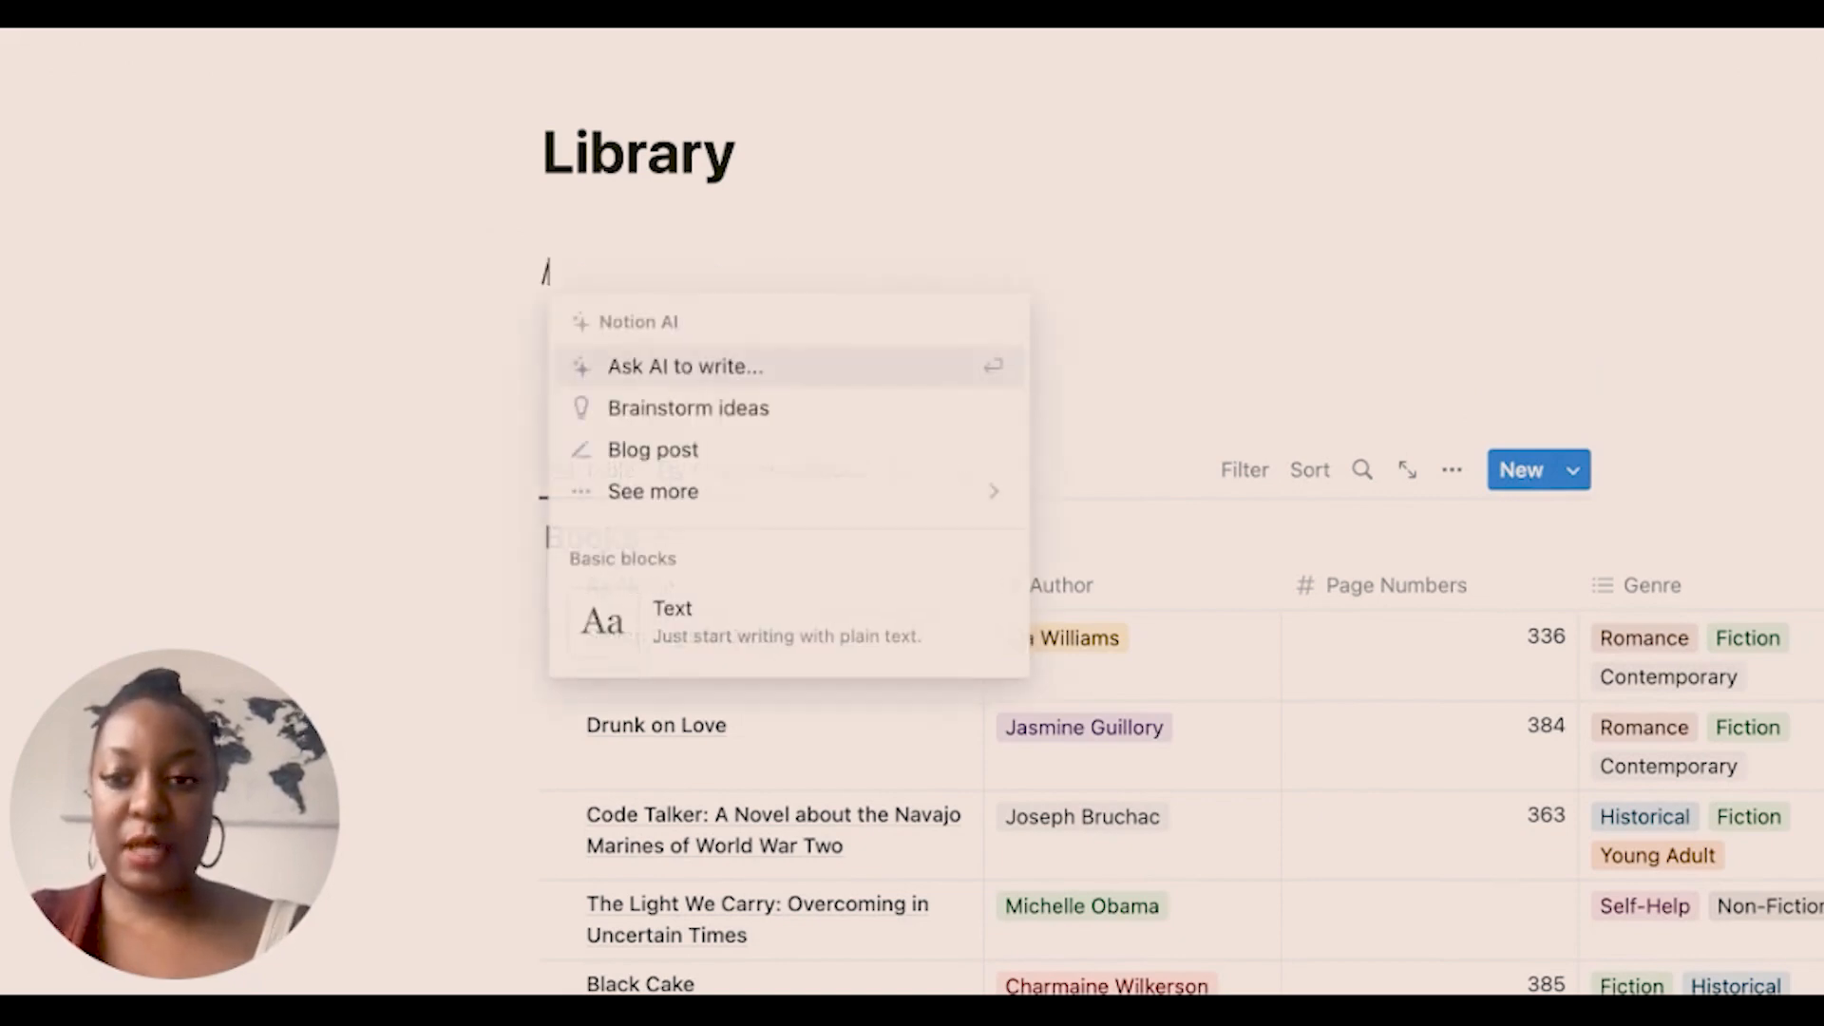
text(lis)
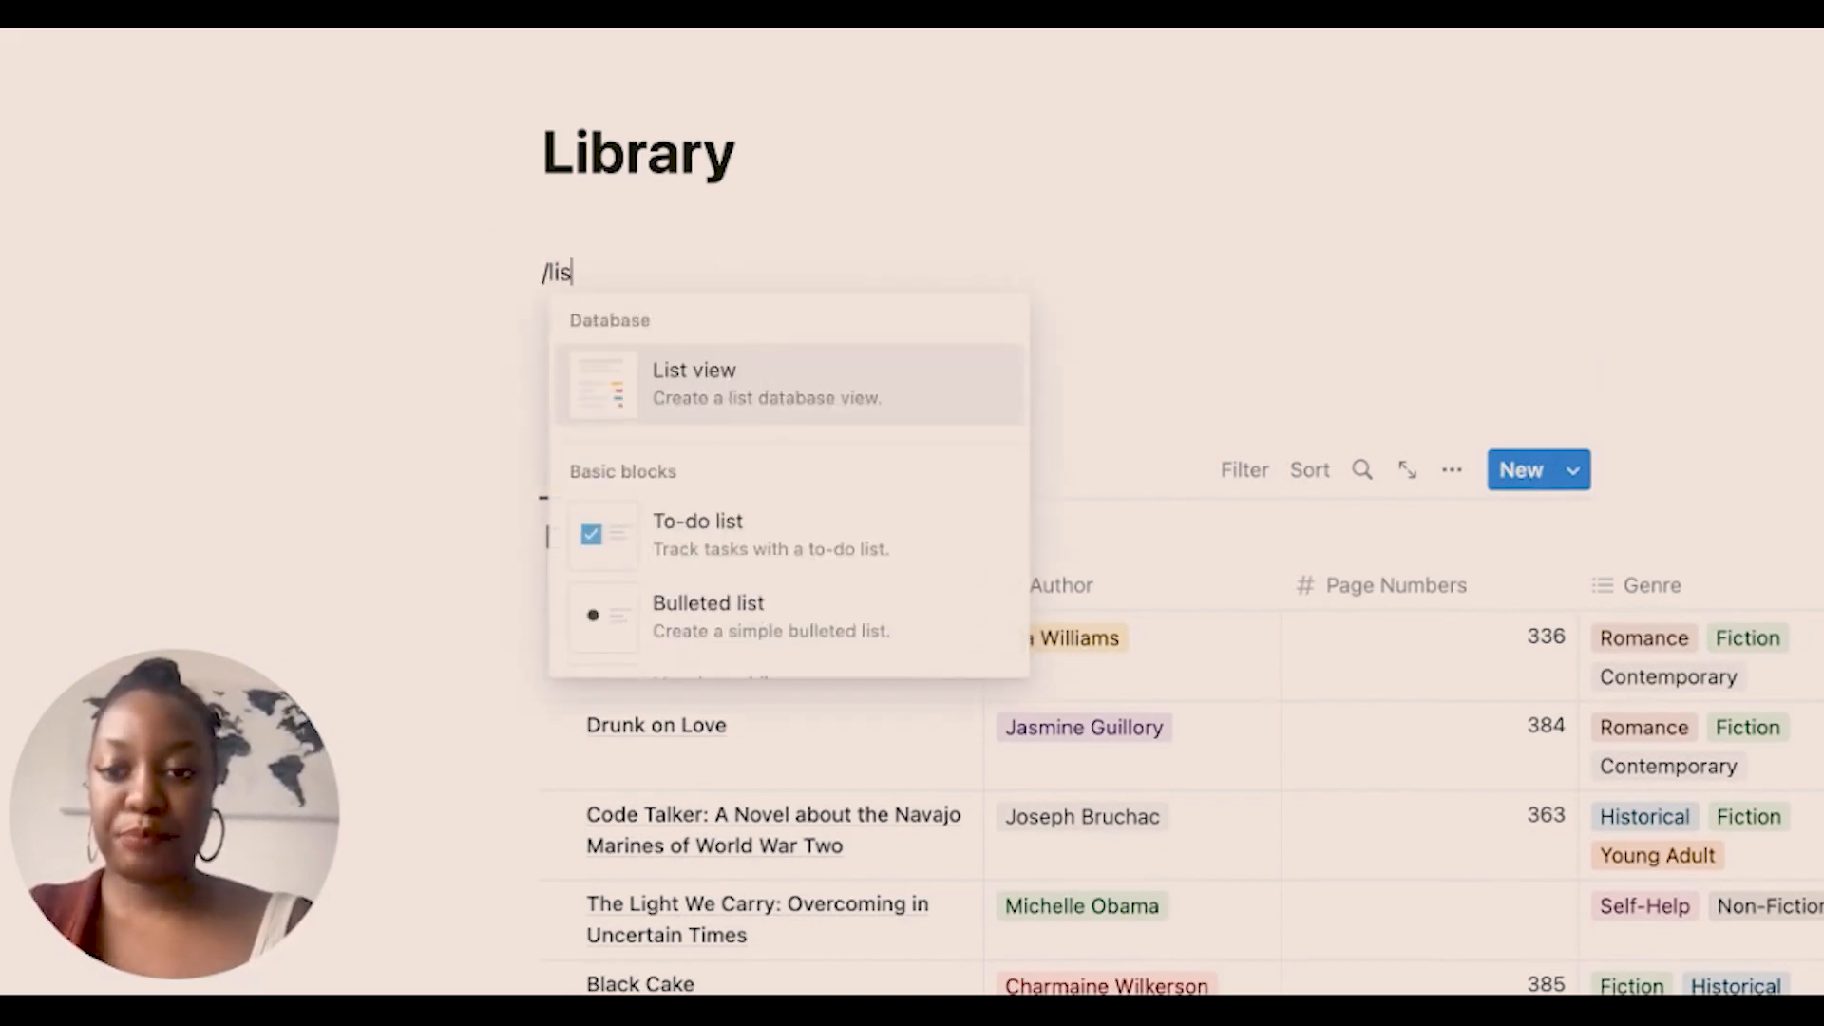
key(Return)
click(1229, 480)
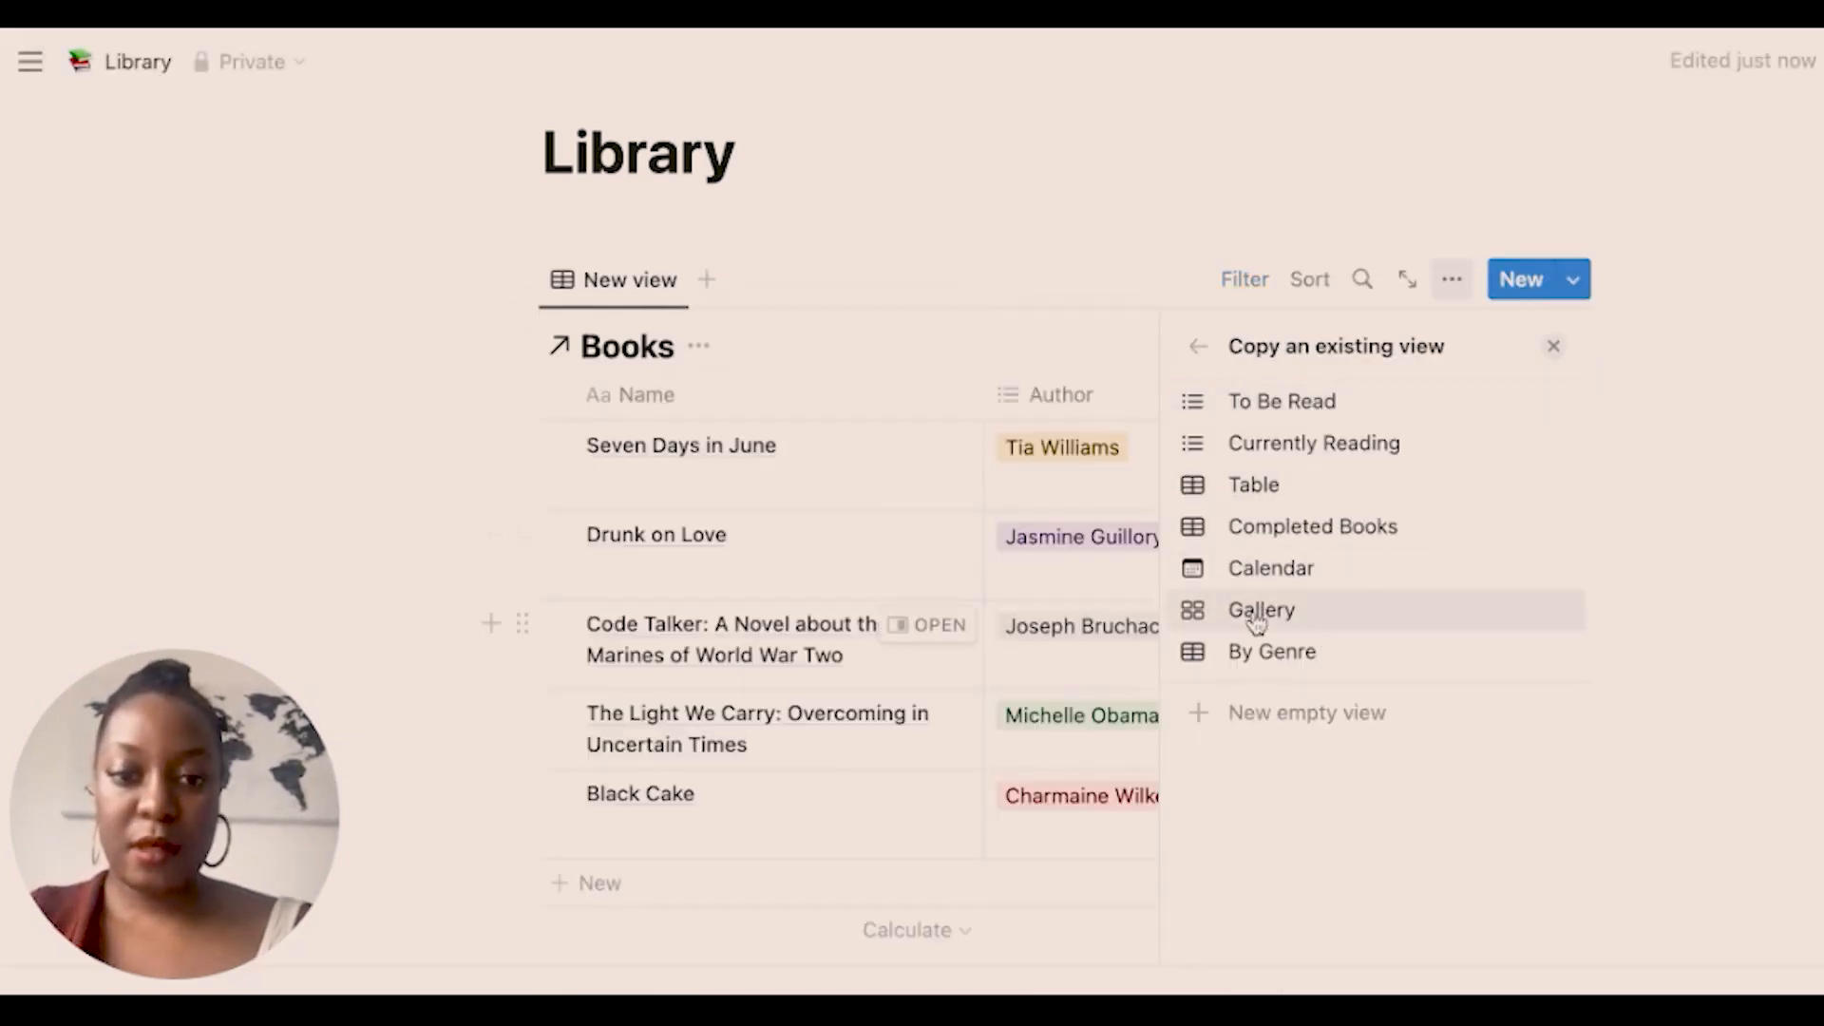
click(1375, 444)
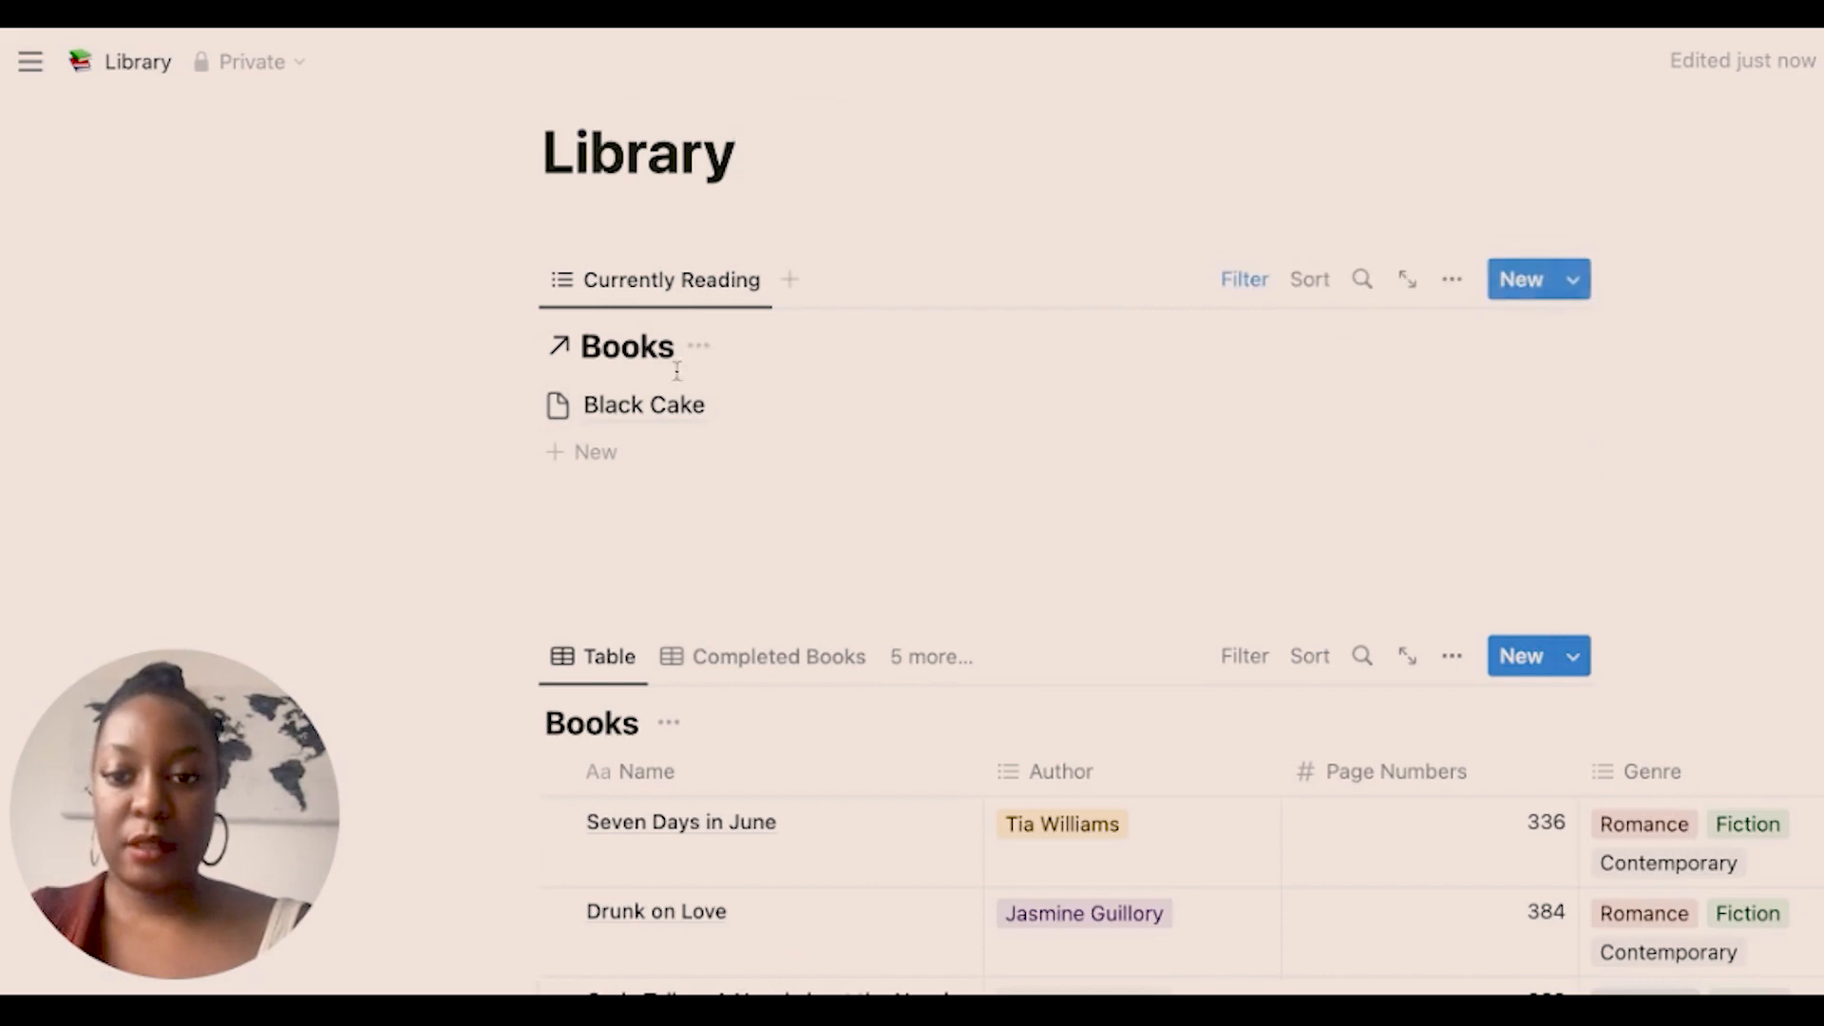
click(698, 346)
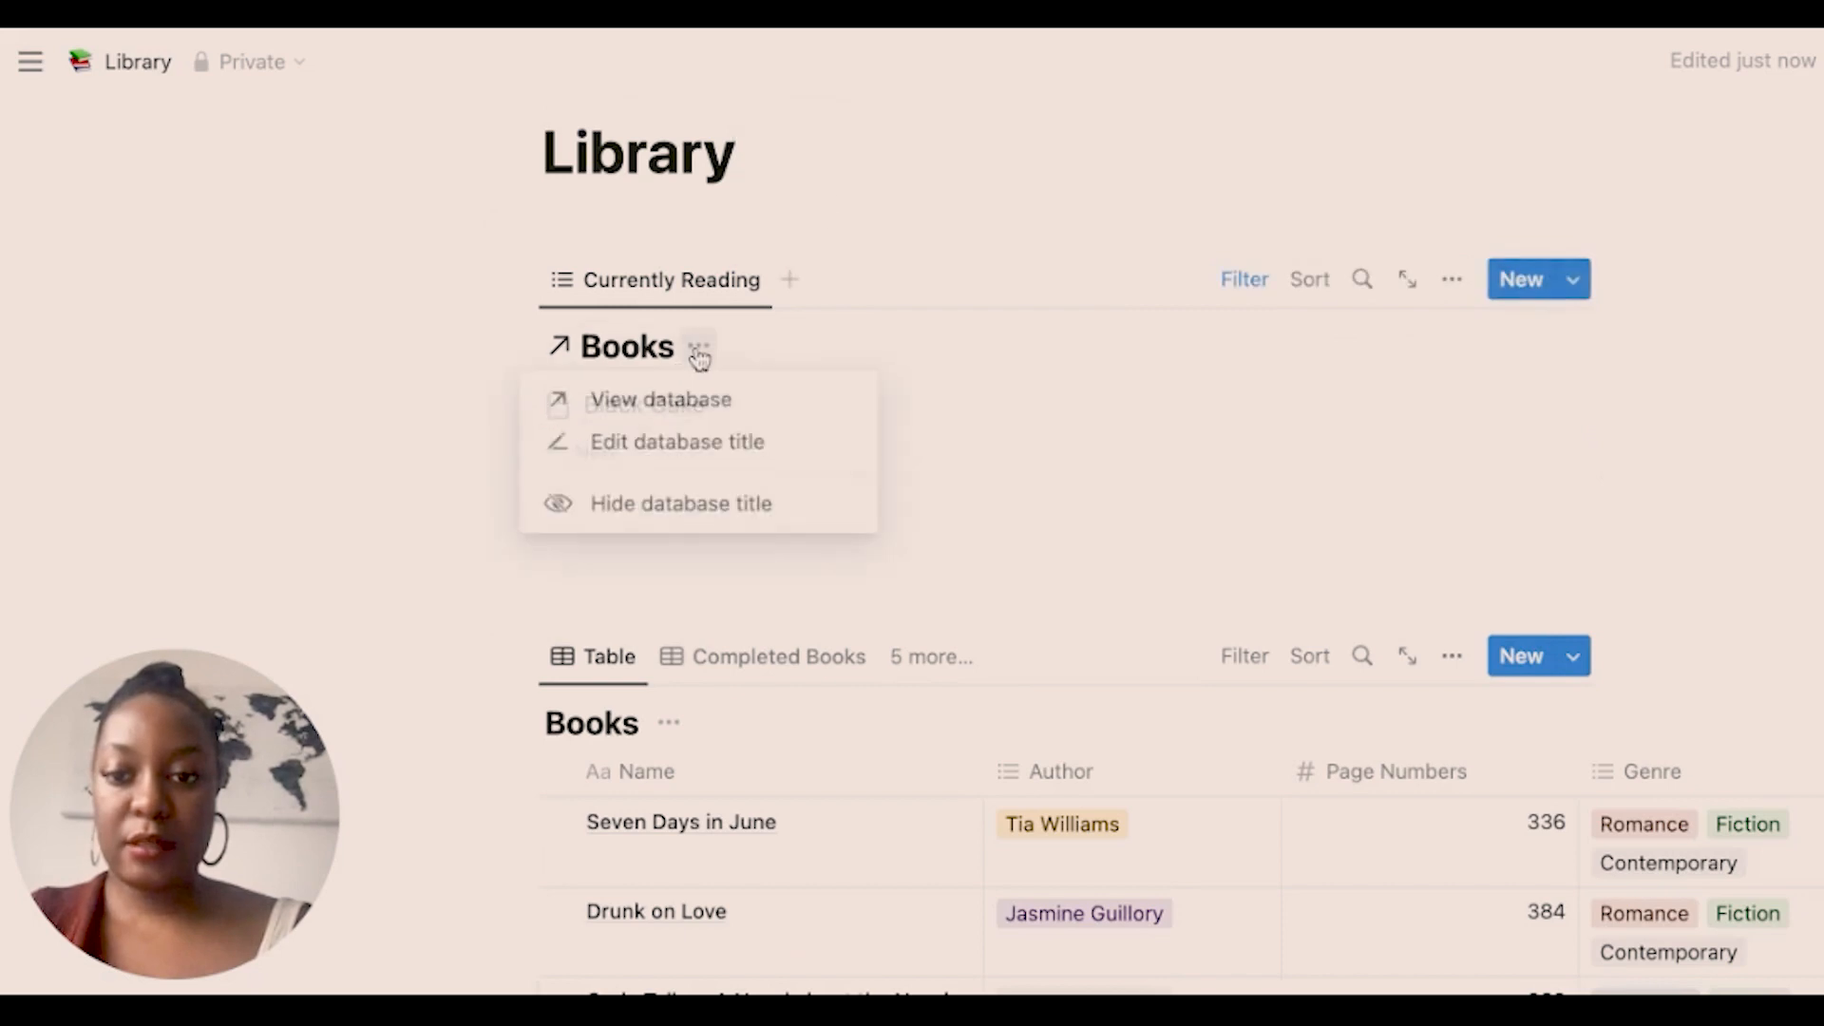
click(705, 503)
Add a Heading 3 titled Currently Reading directly above the linked Currently Reading view.
click(740, 226)
key(Return)
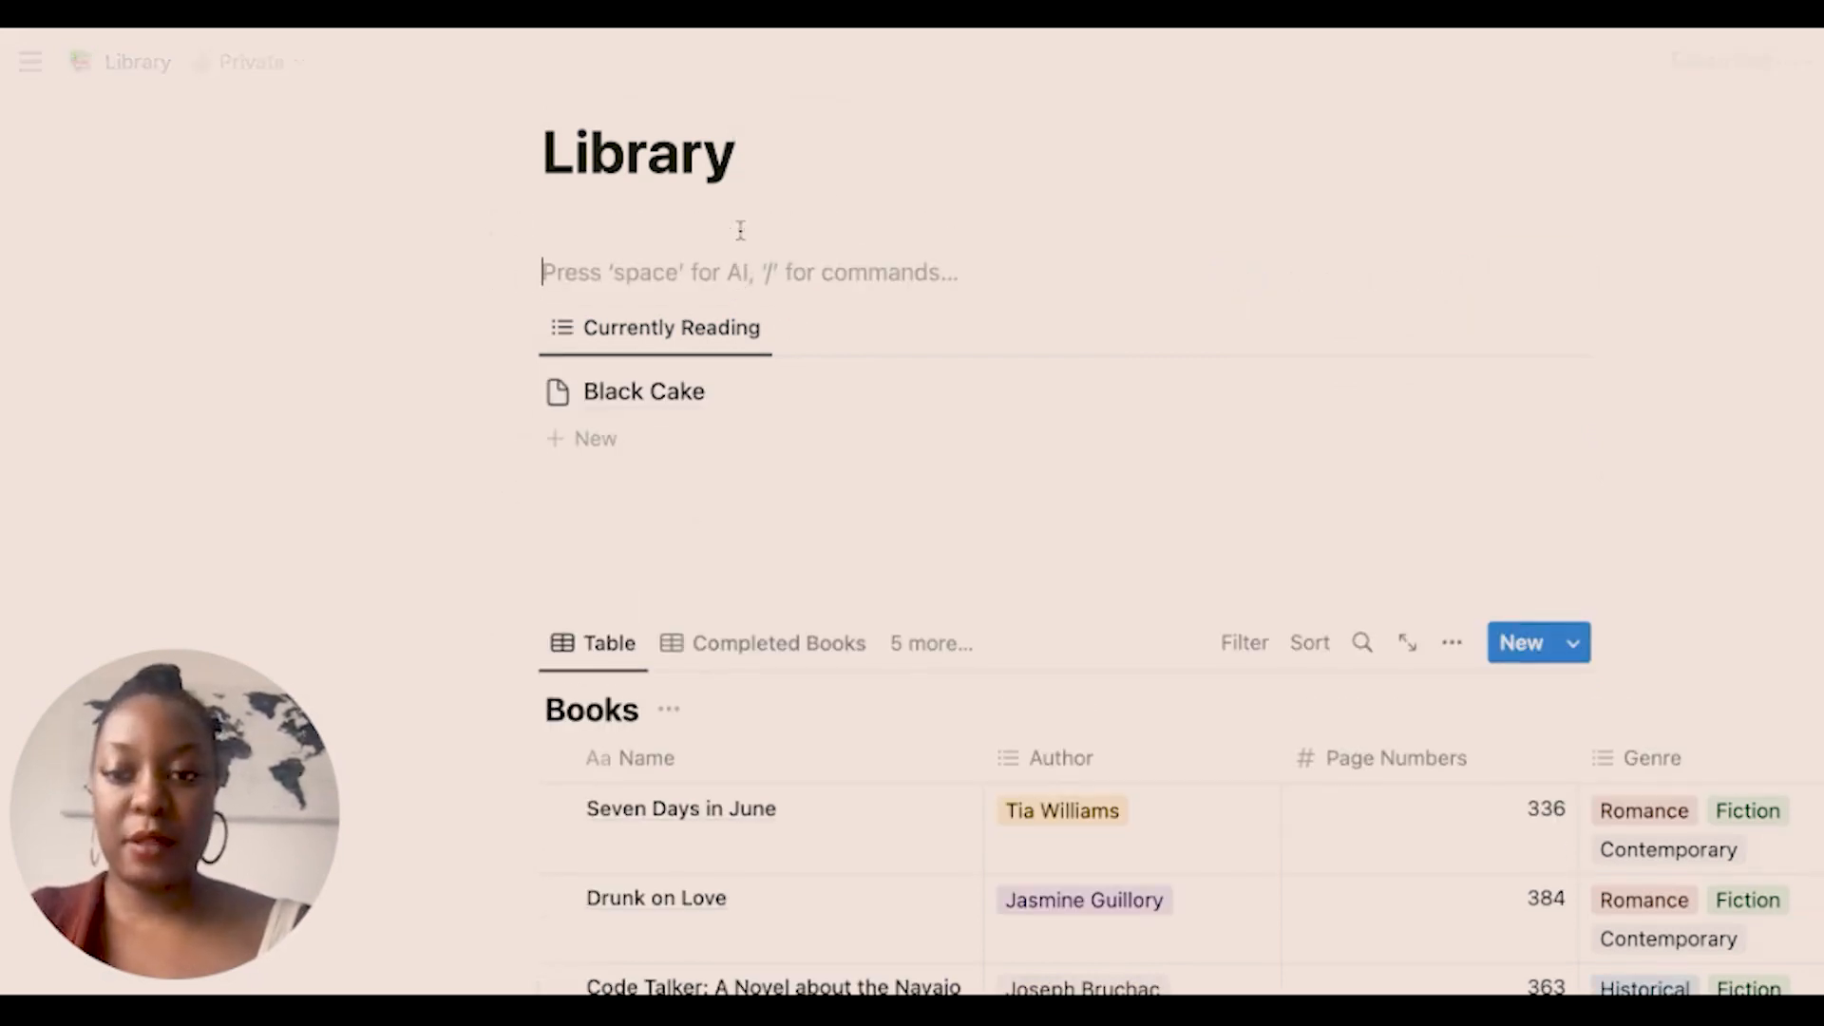
text(/h3)
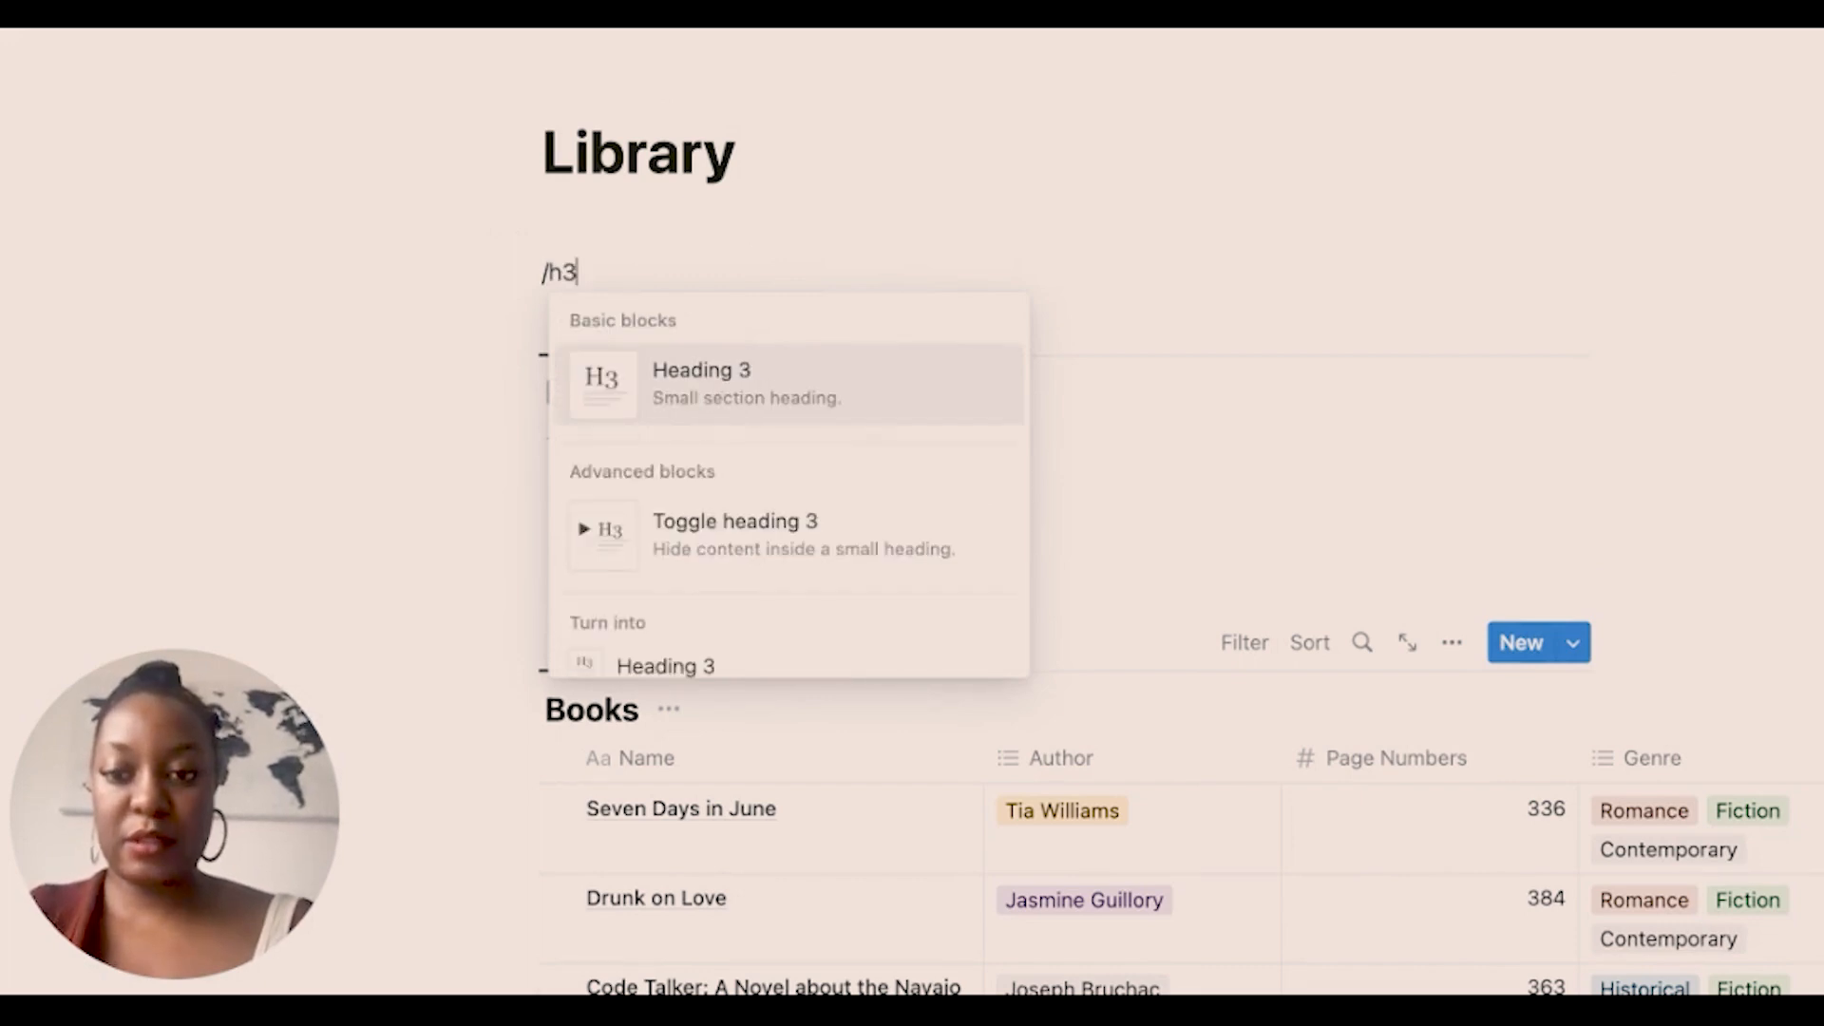
key(Return)
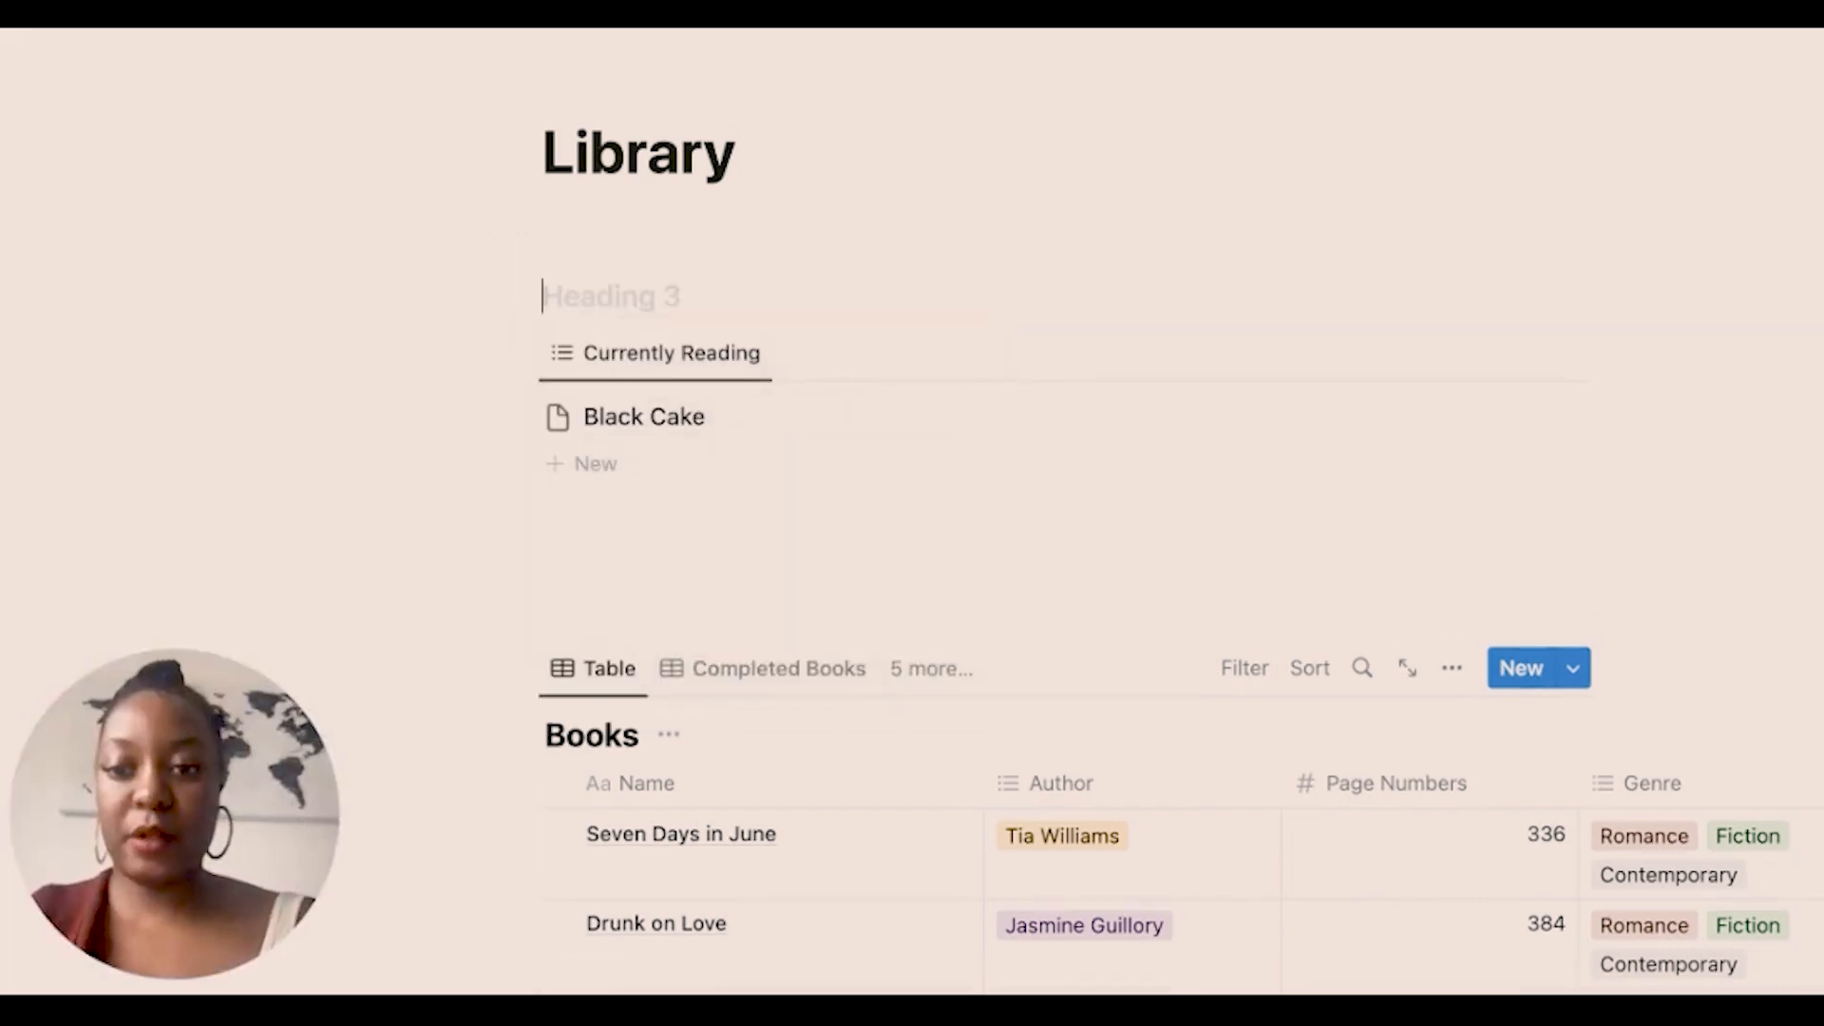
text(Cu)
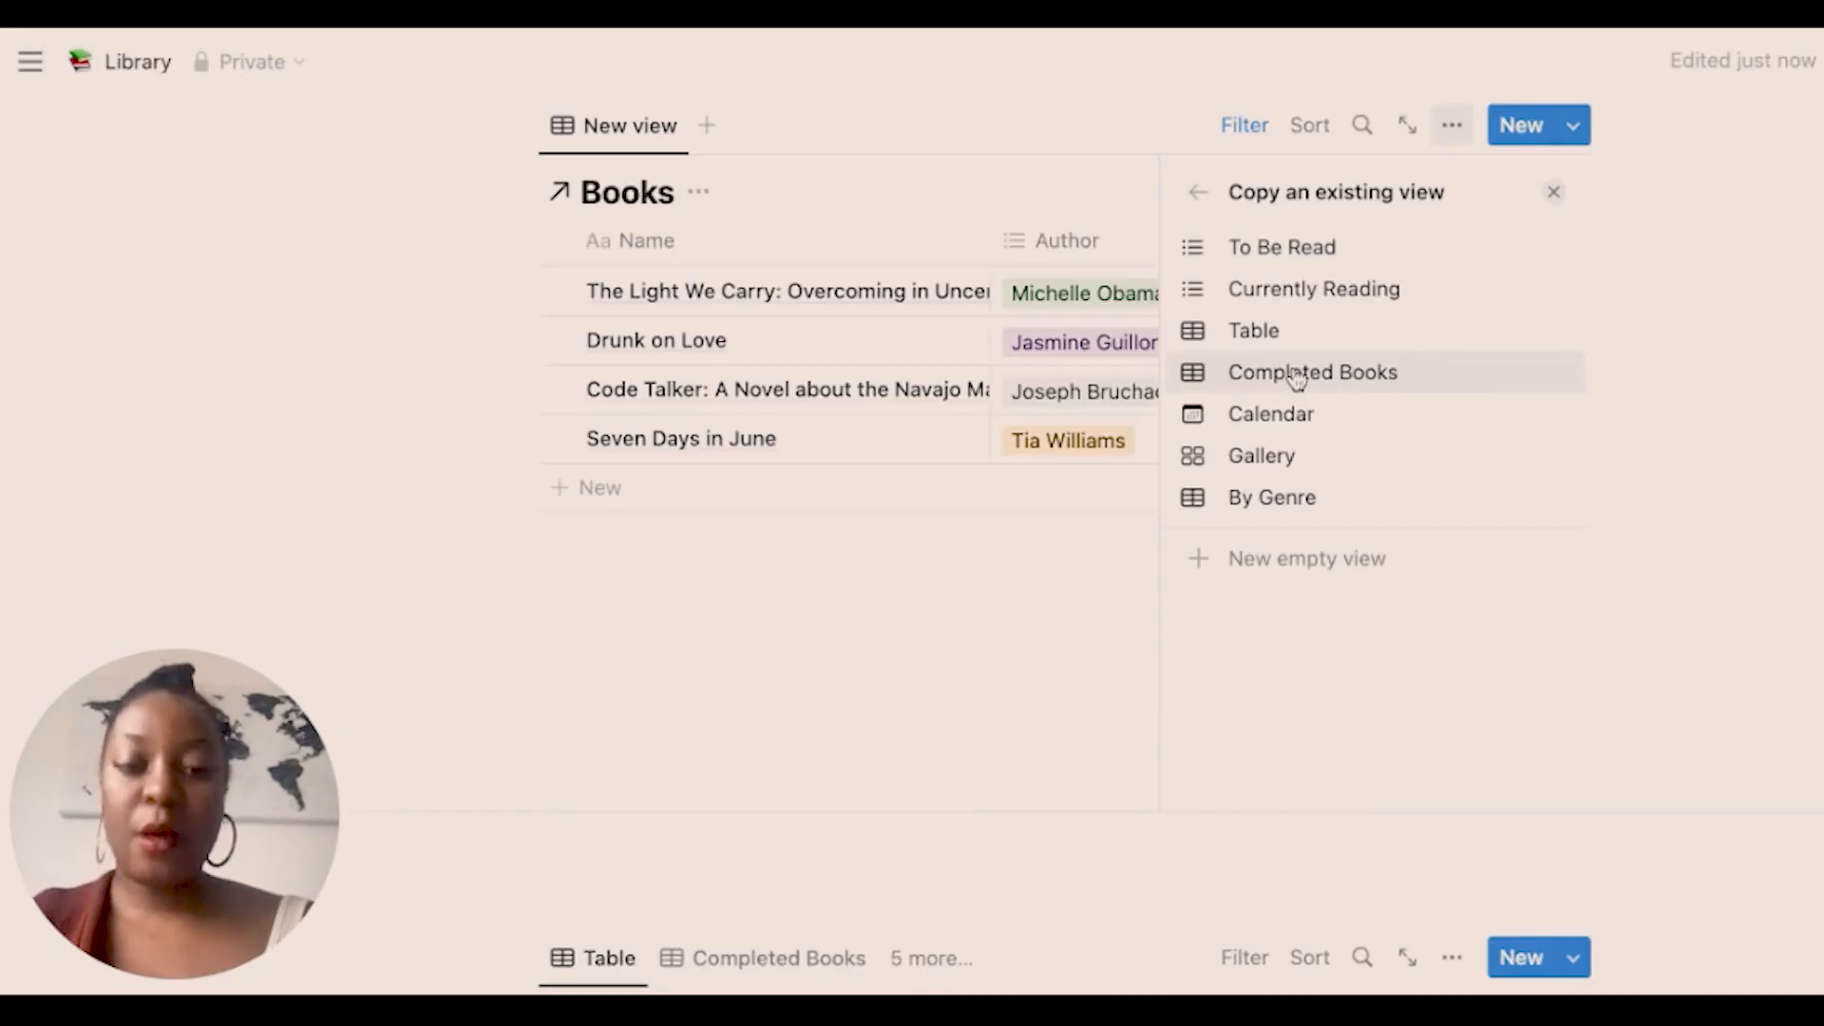
Copy the existing To Be Read view into the second linked Books view below the Currently Reading section.
click(1330, 262)
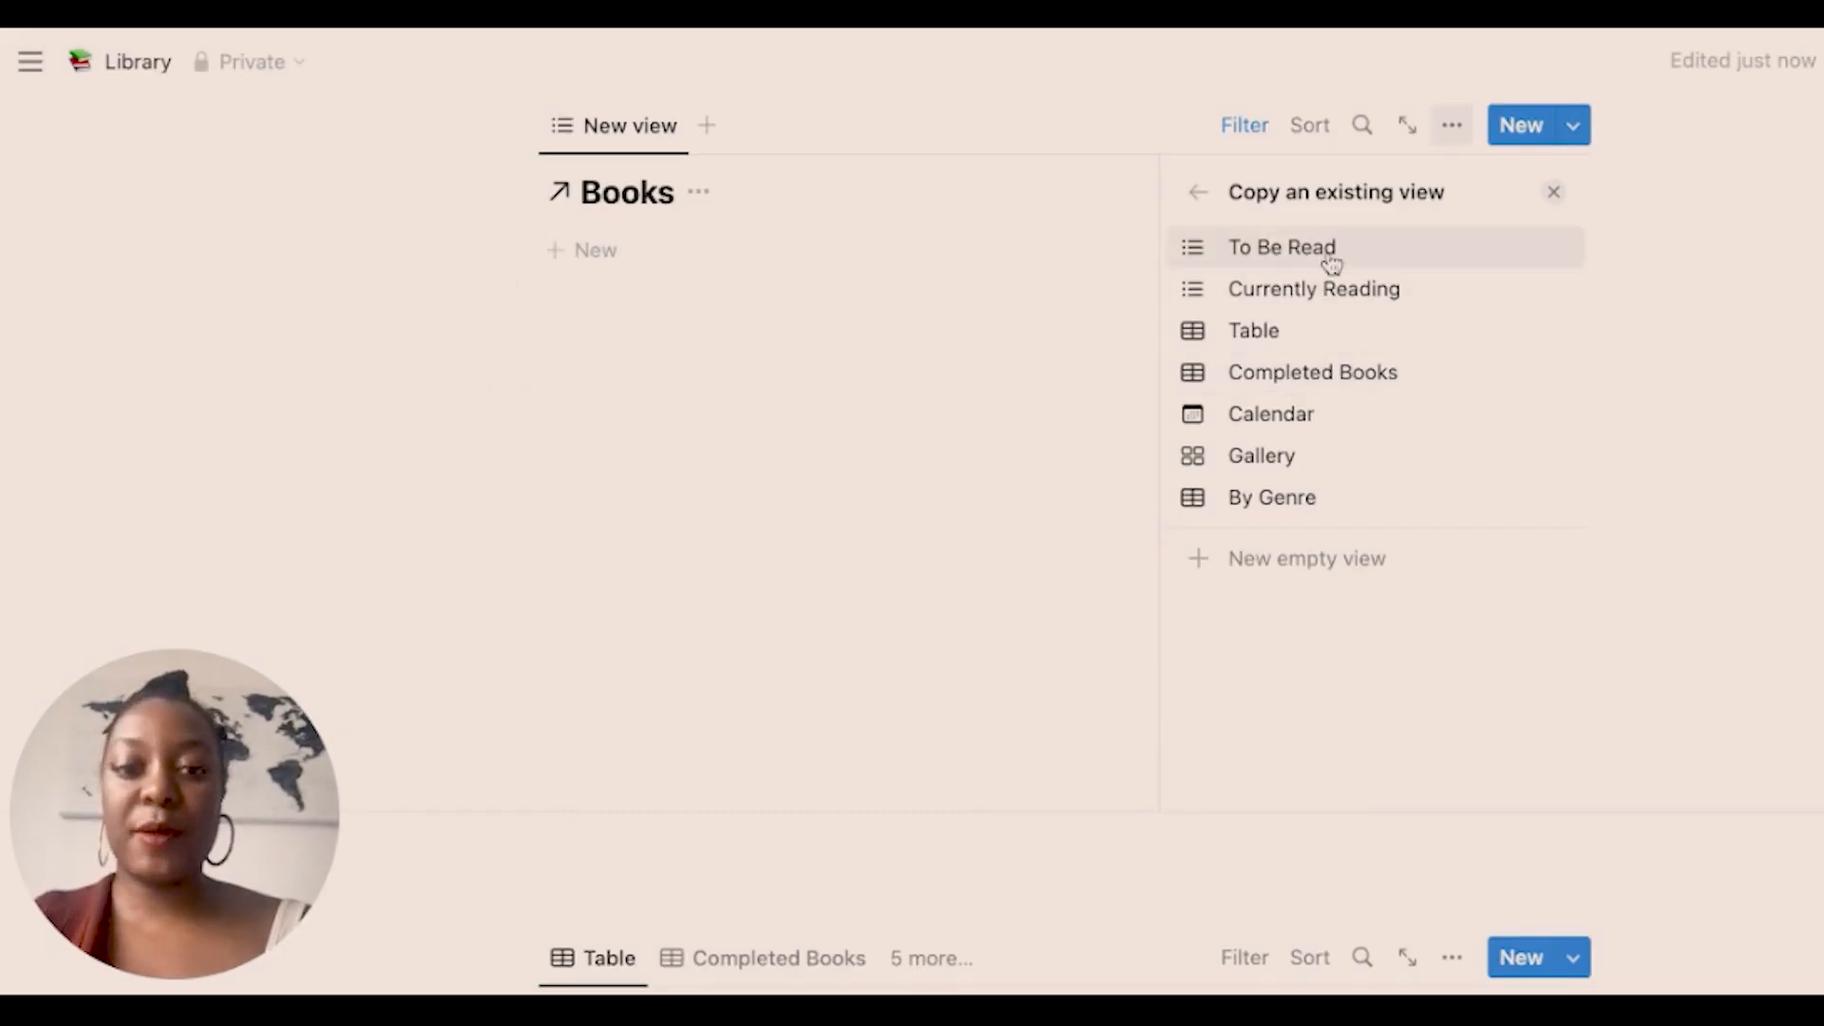
click(808, 505)
scroll(807, 505, up, 5)
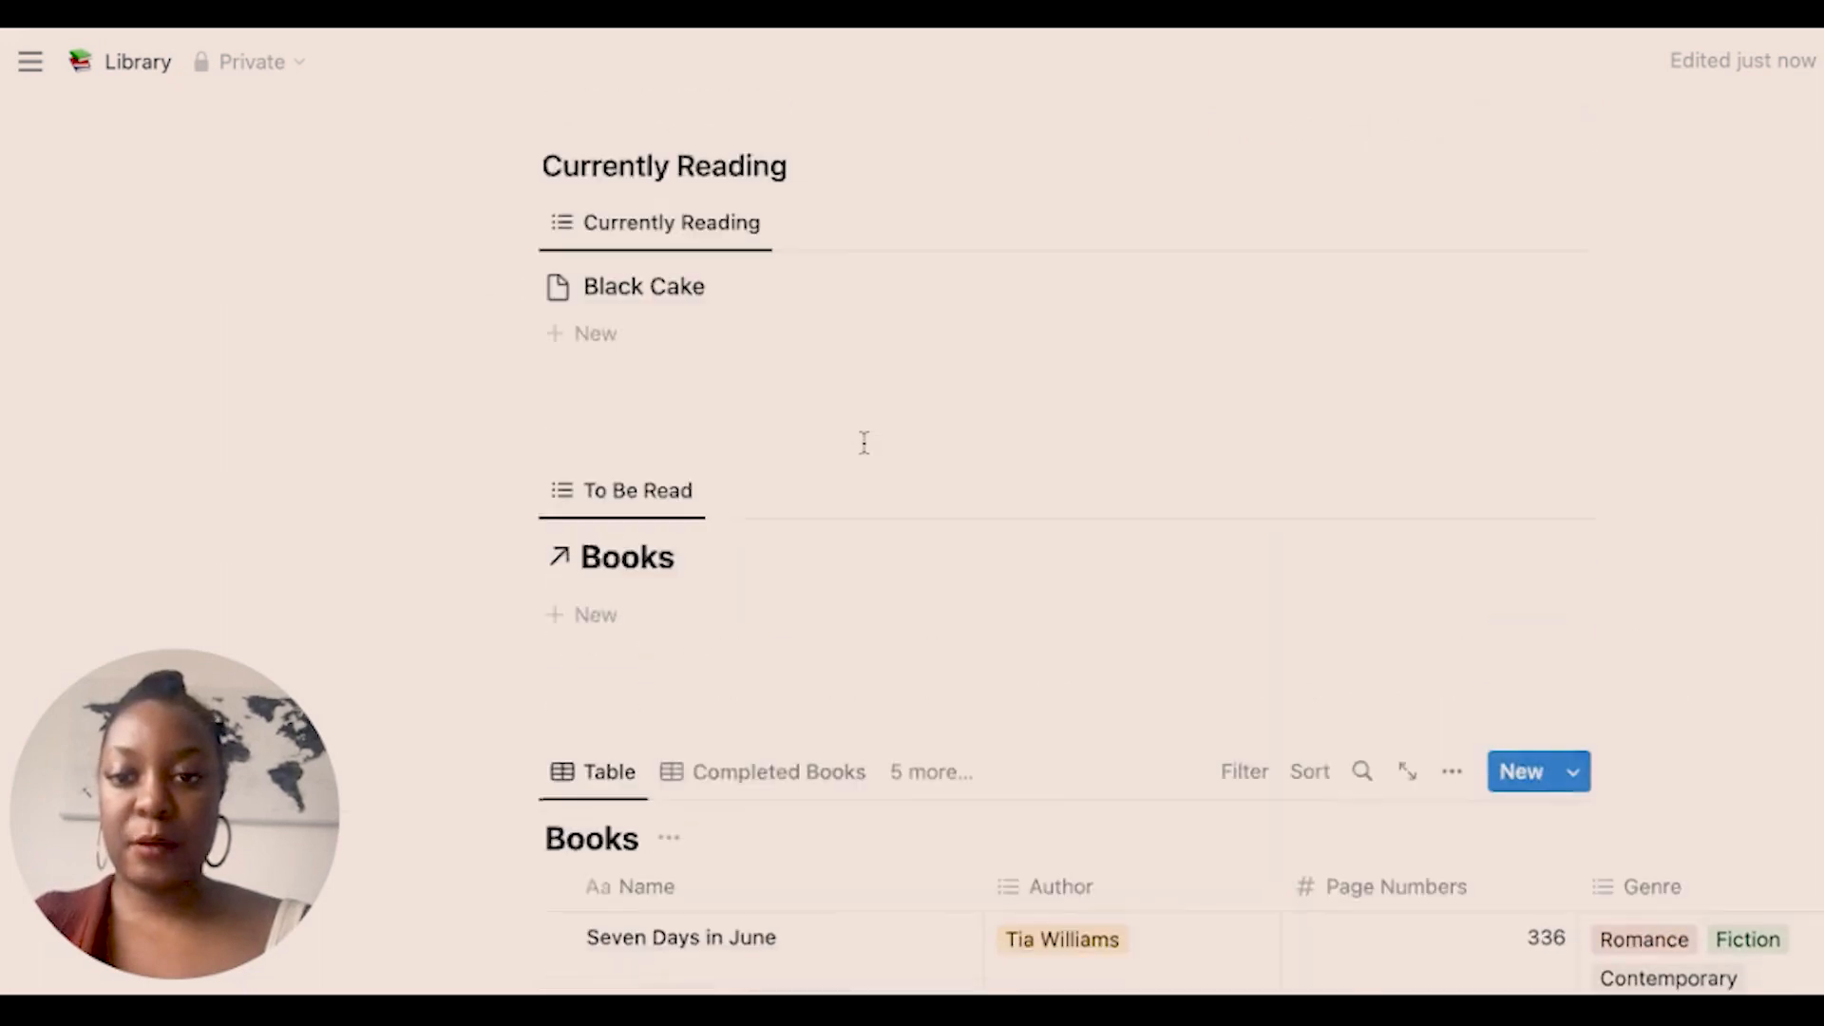
Add a Heading 3 titled To Be Read directly above the linked To Be Read view, and hide that view's database title.
click(808, 496)
key(Return)
text(/)
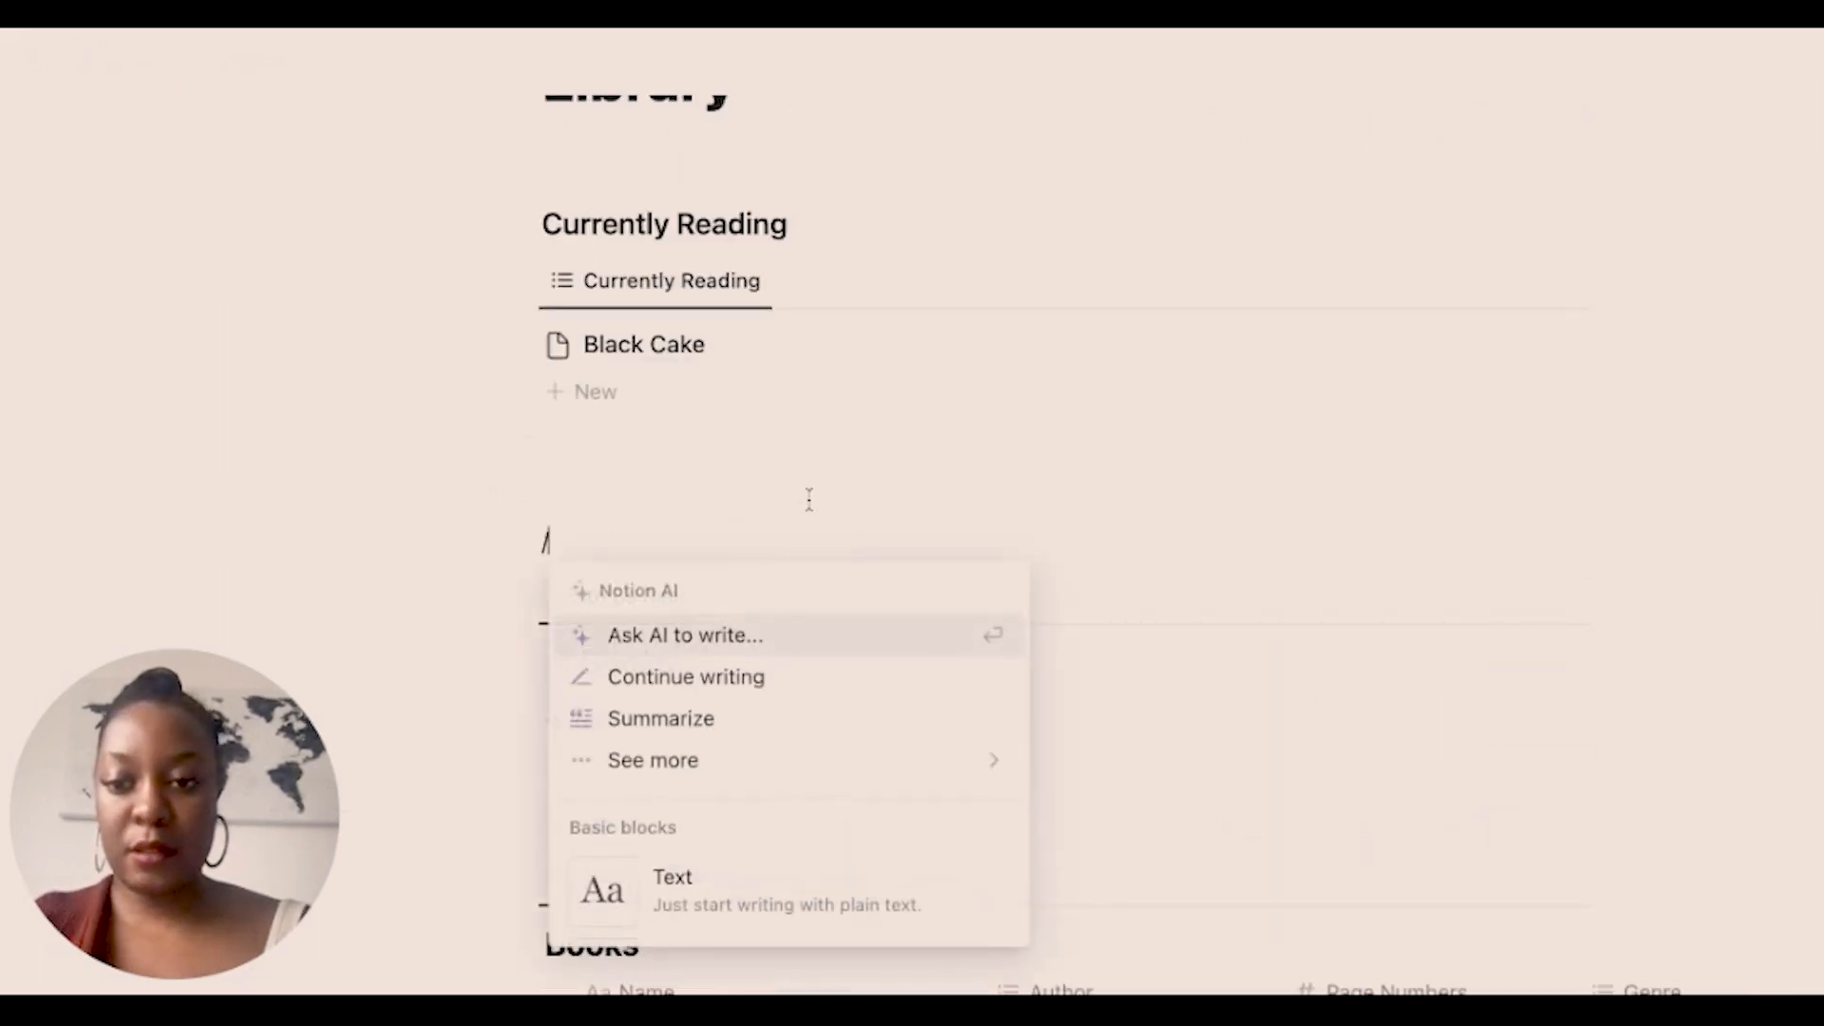
text(h3)
key(Return)
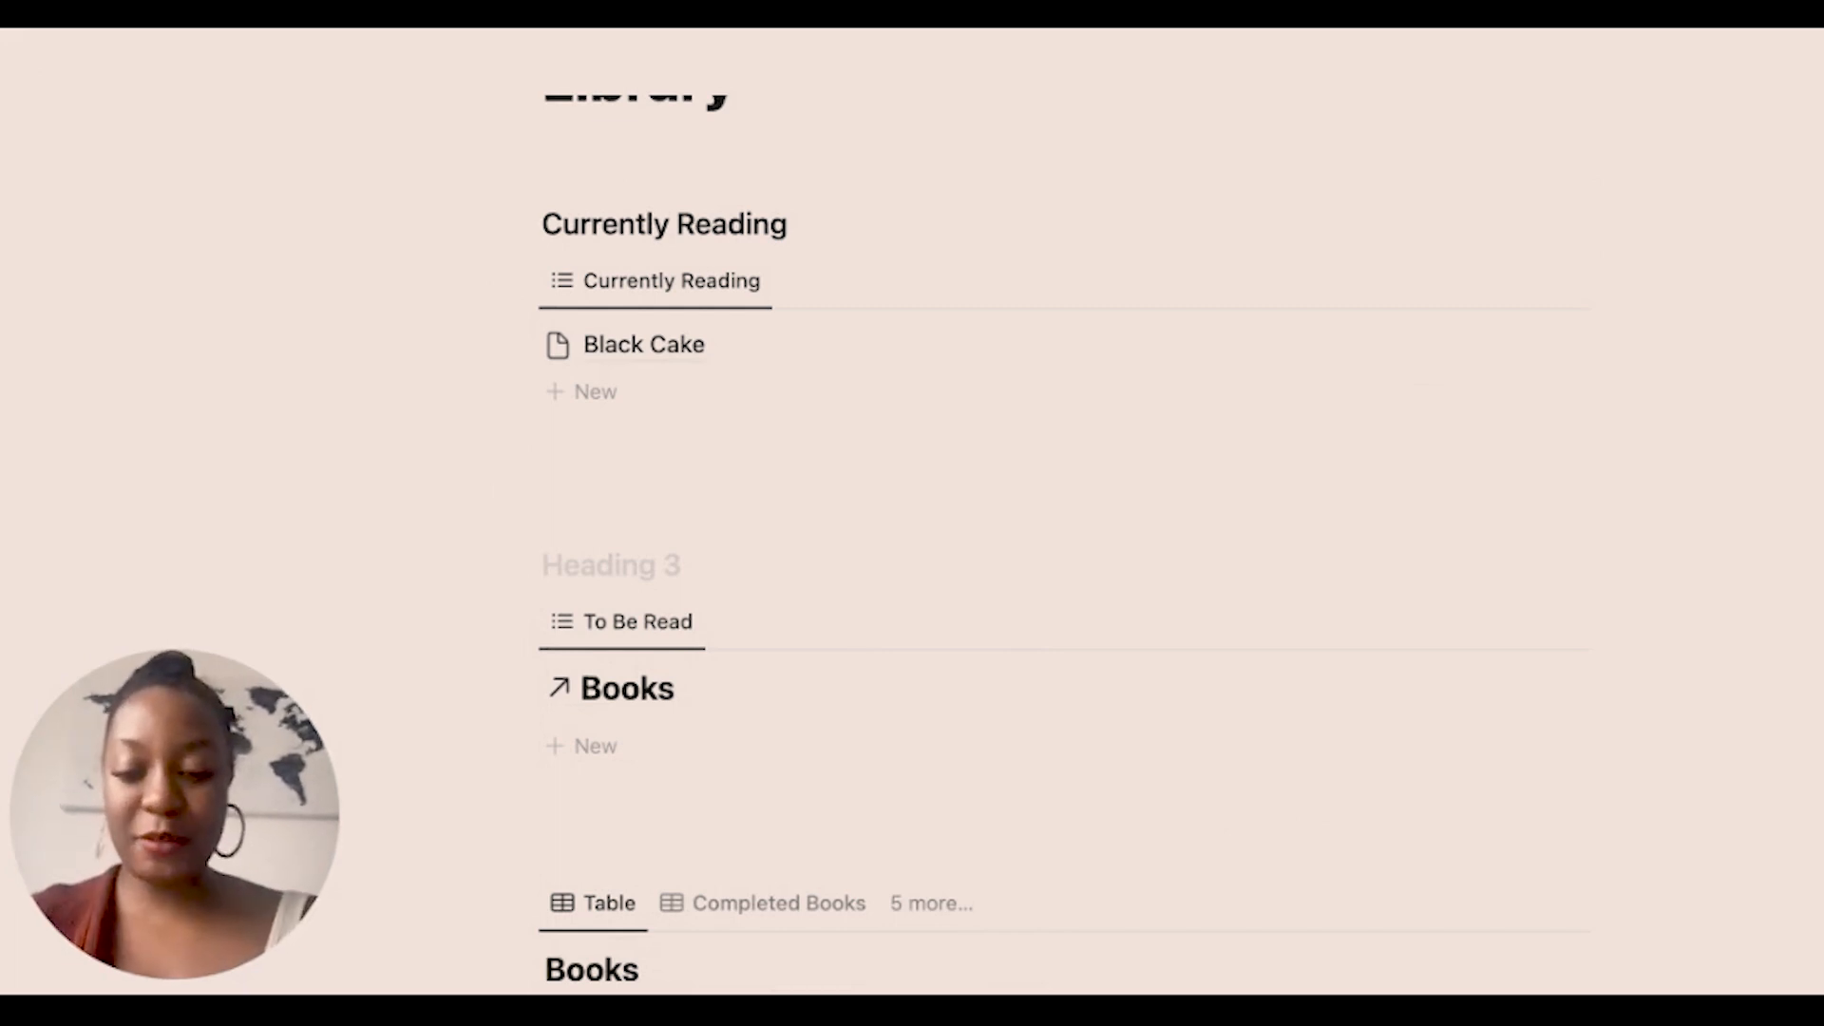
text(To Be Read)
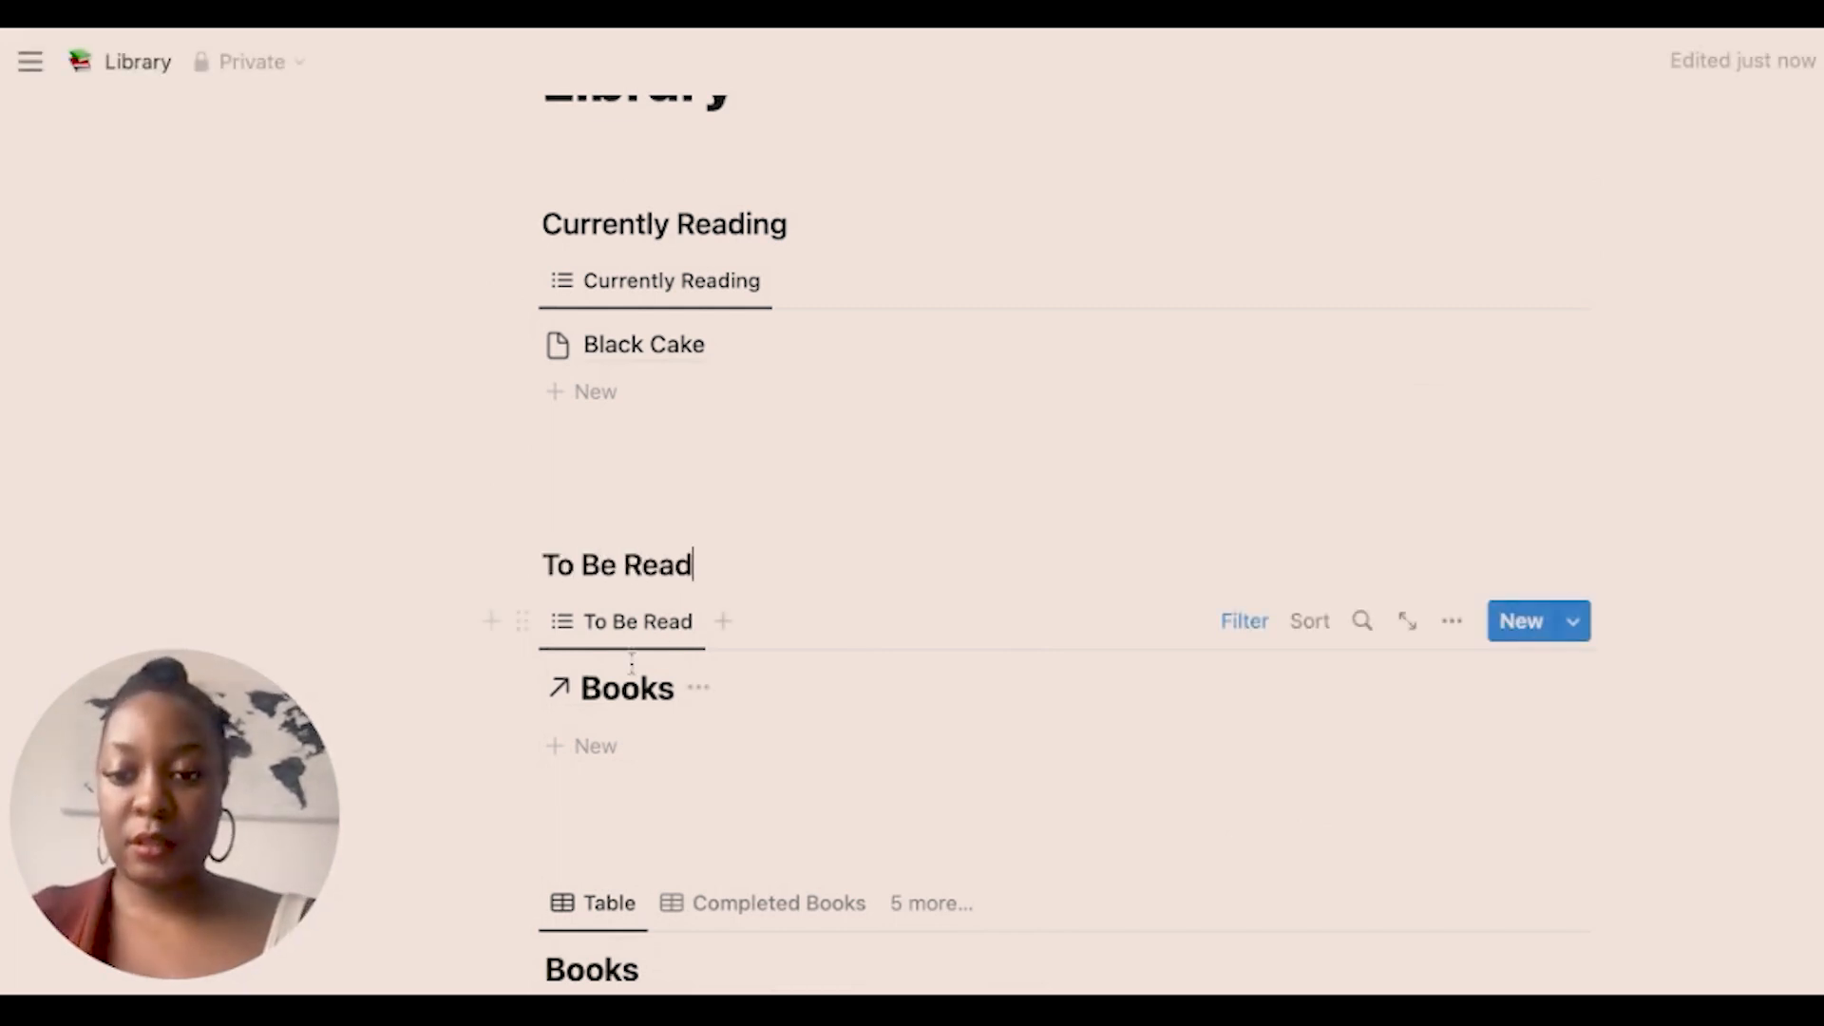
click(697, 687)
click(672, 842)
Insert a linked view of the Books database below the To Be Read section, copying the existing Completed Books view.
scroll(770, 508, up, 1)
scroll(766, 501, down, 8)
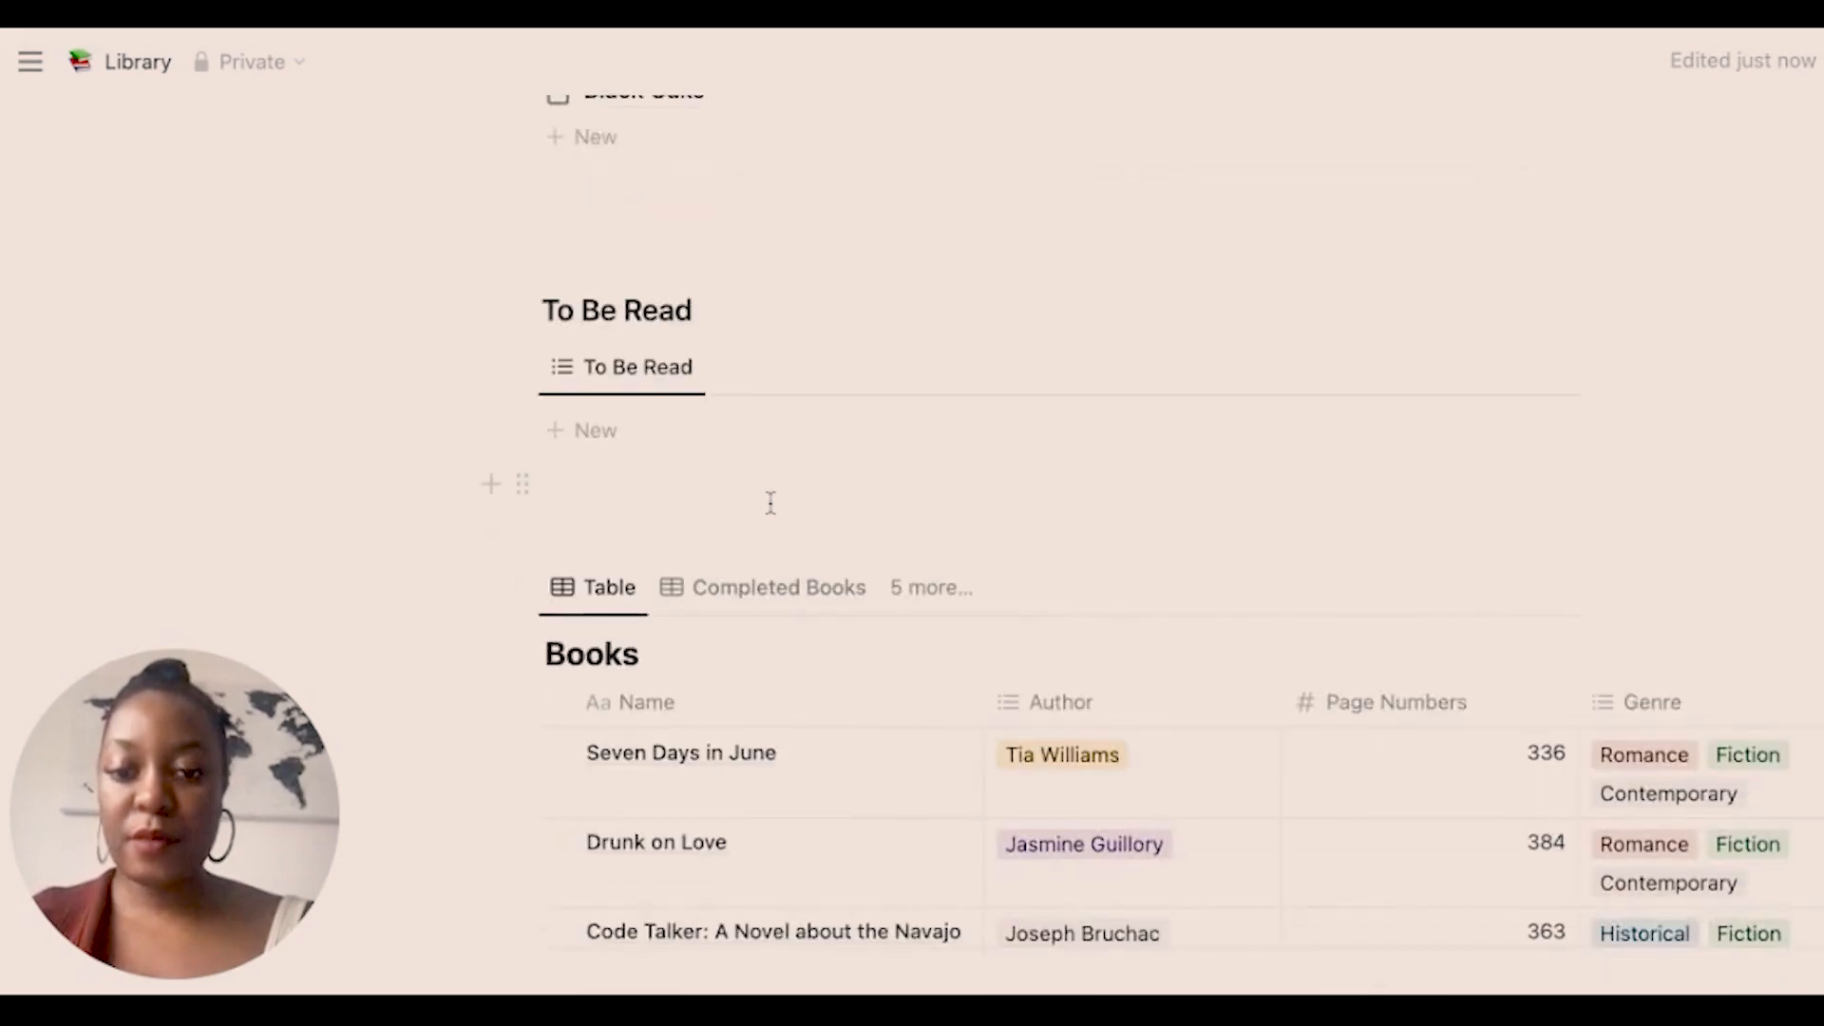
scroll(765, 501, up, 5)
scroll(766, 501, down, 1)
scroll(700, 639, down, 2)
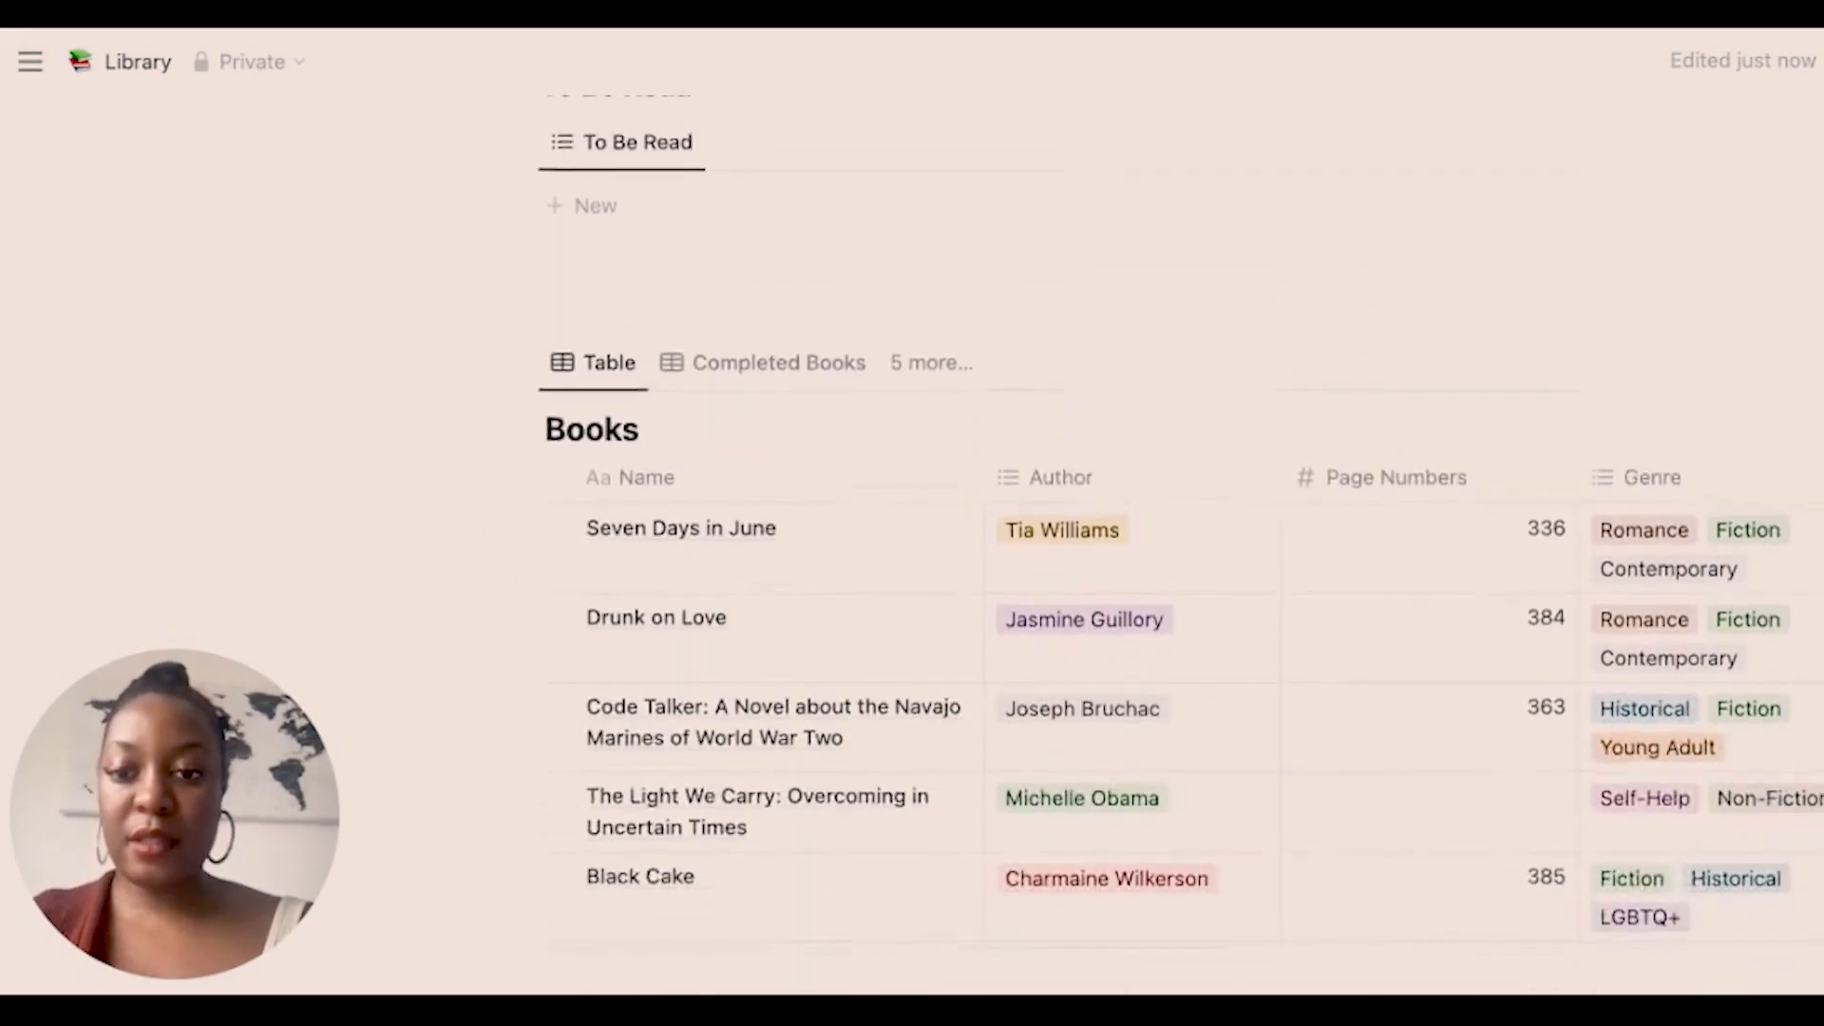
scroll(700, 639, up, 5)
click(700, 640)
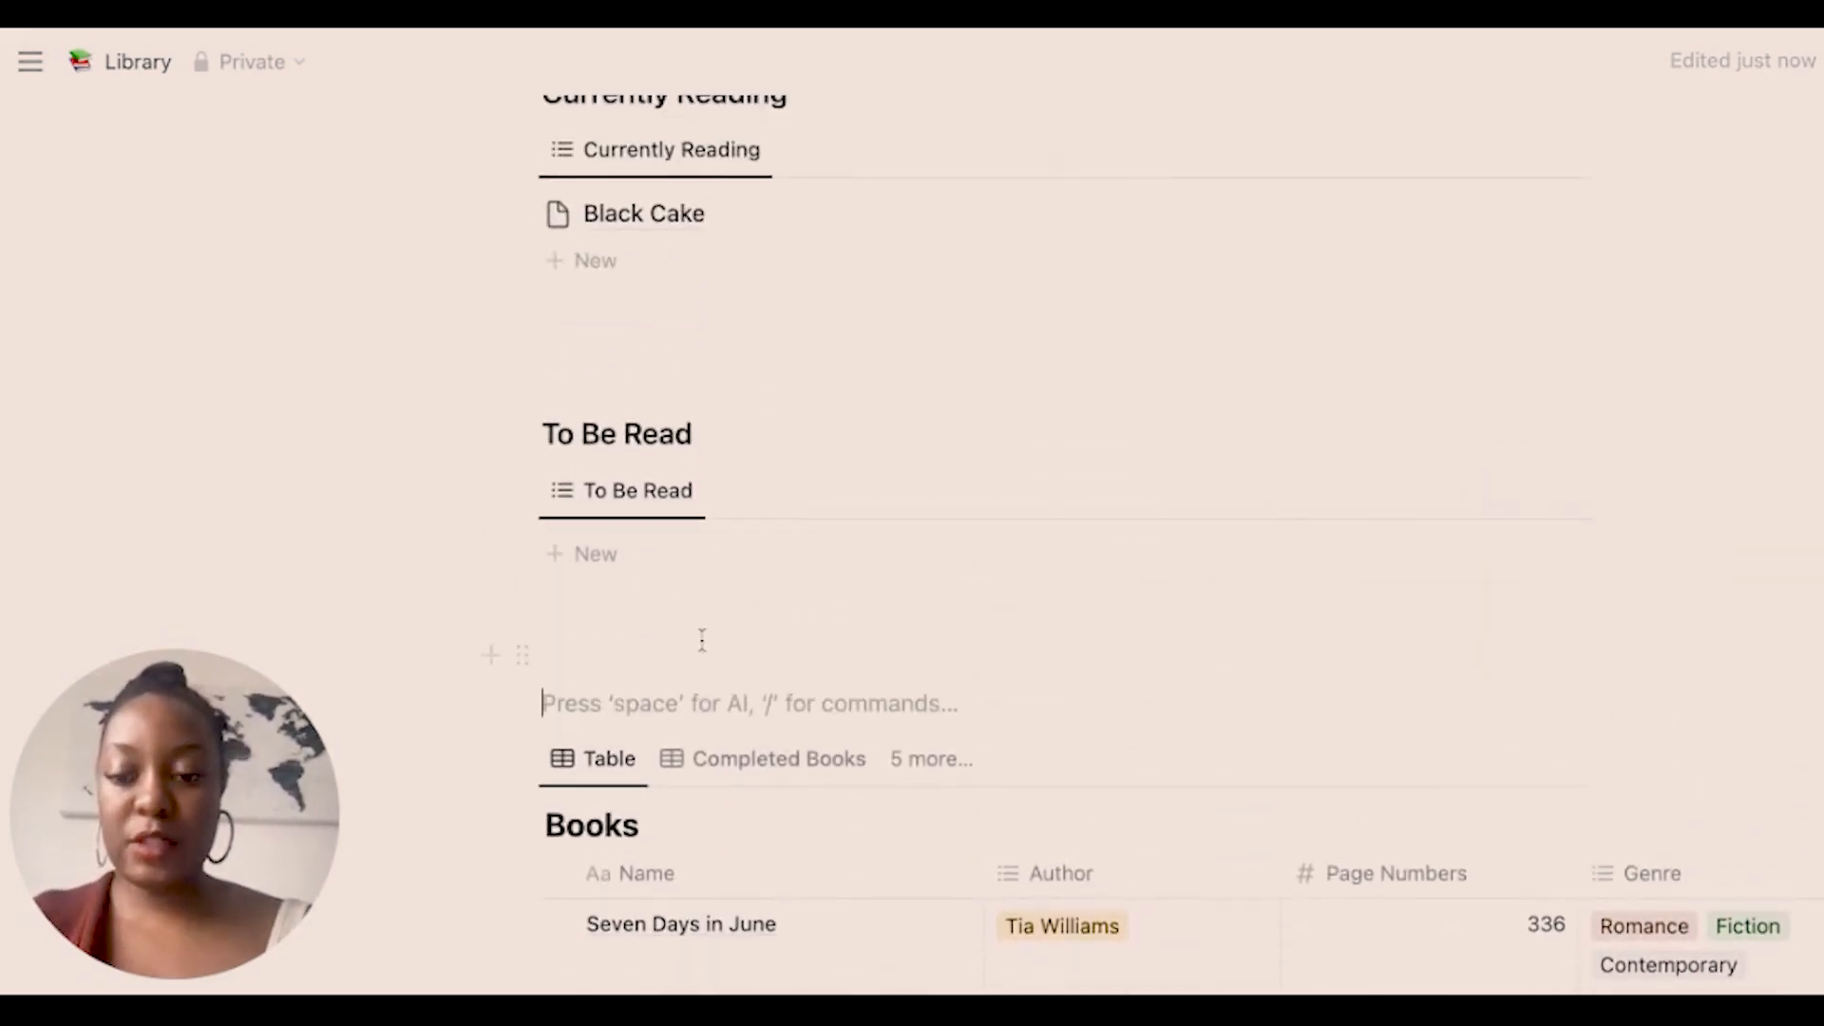
text(/)
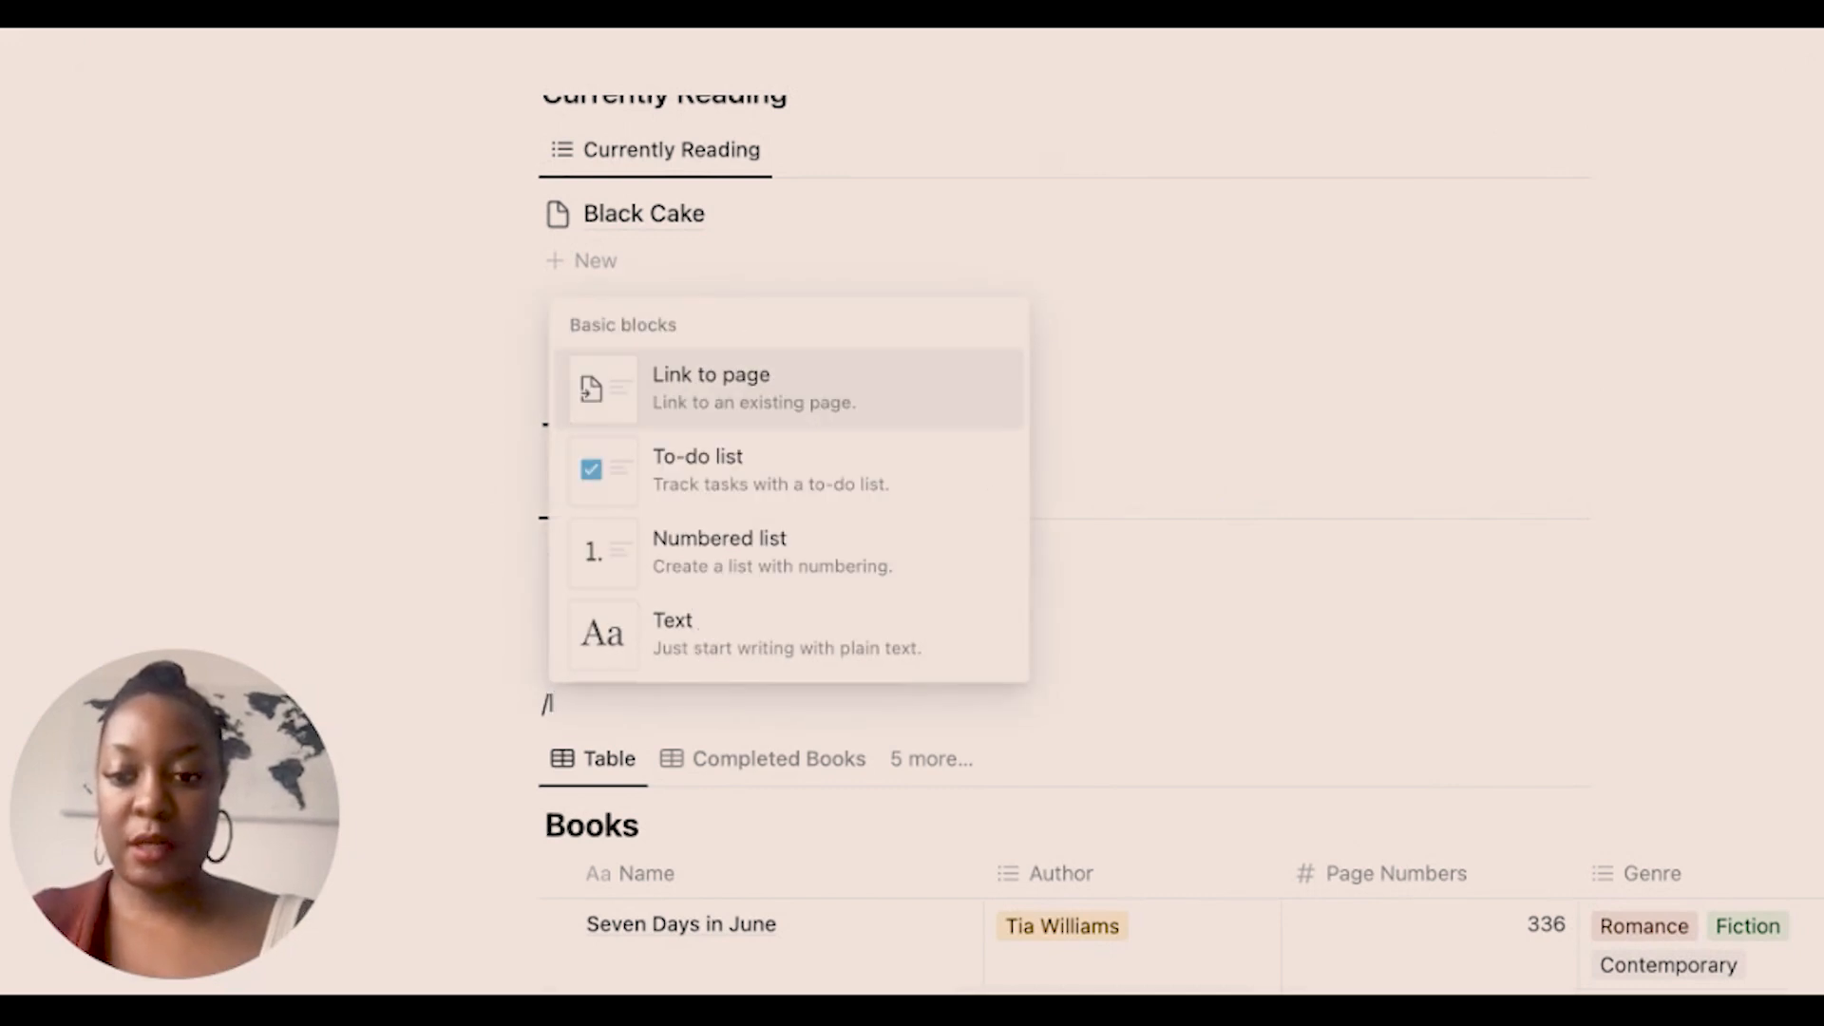
text(linke)
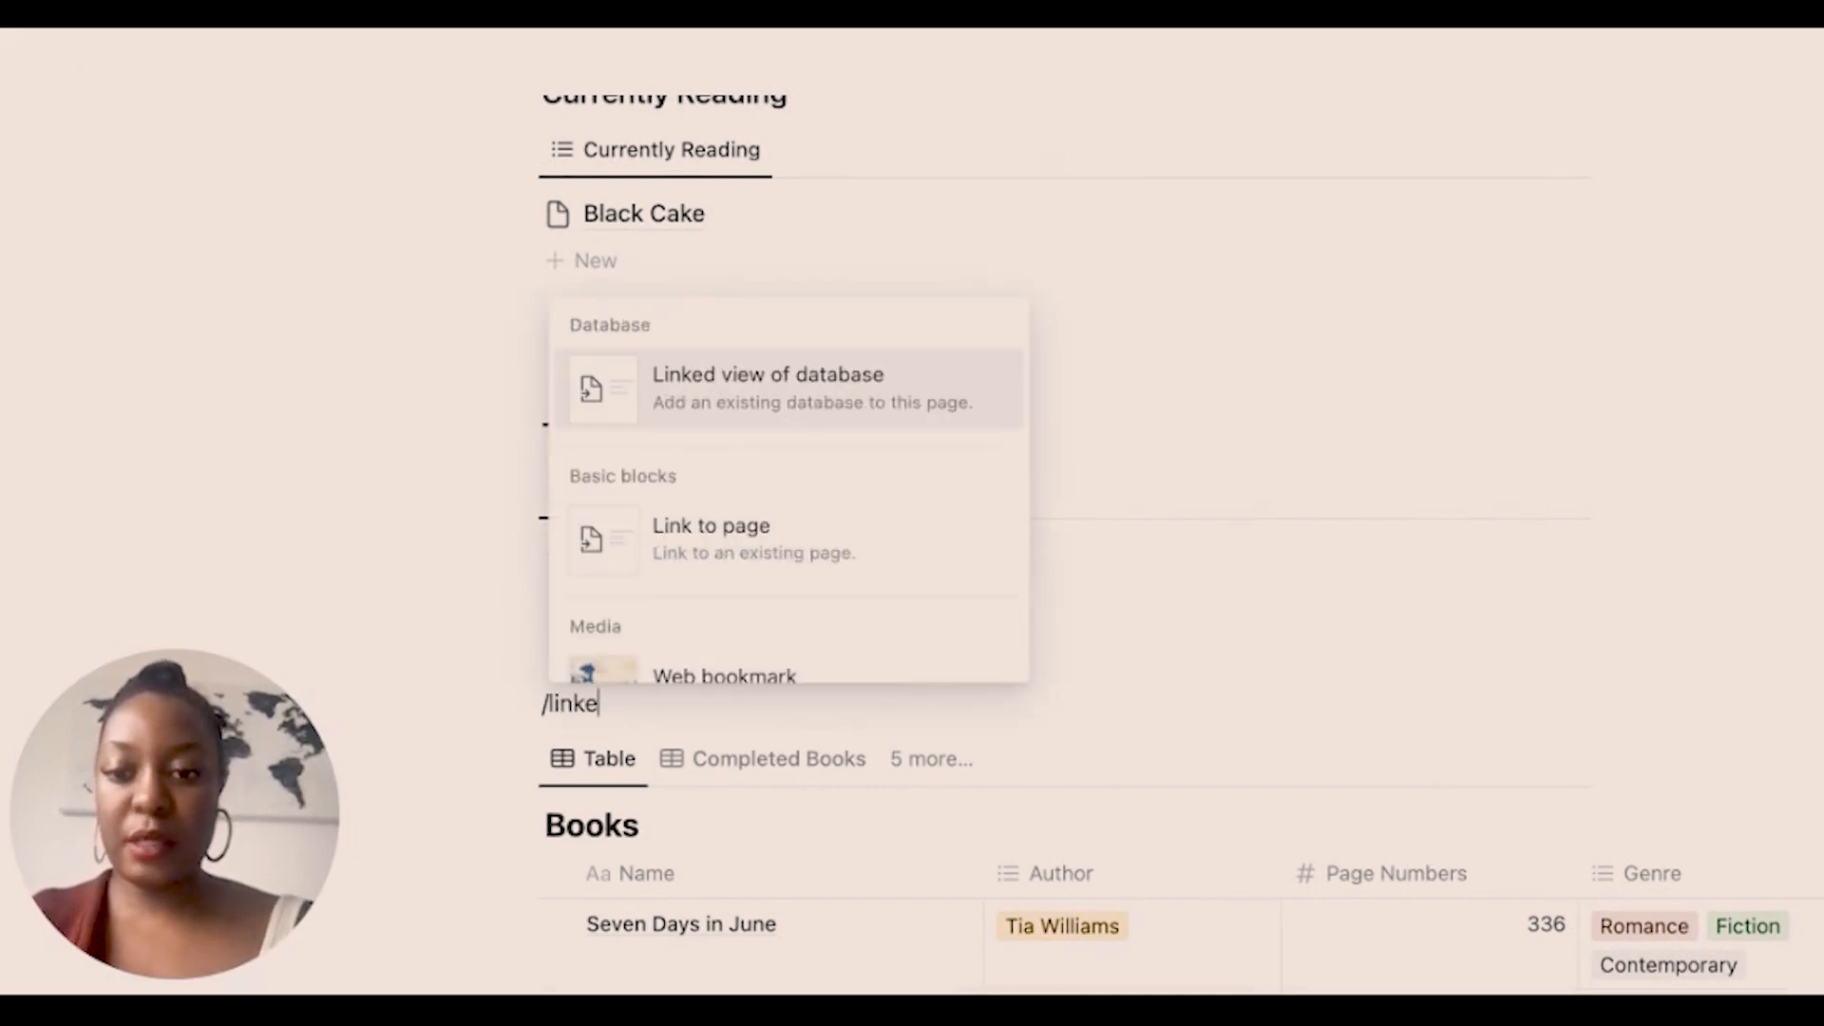
text(d)
key(Return)
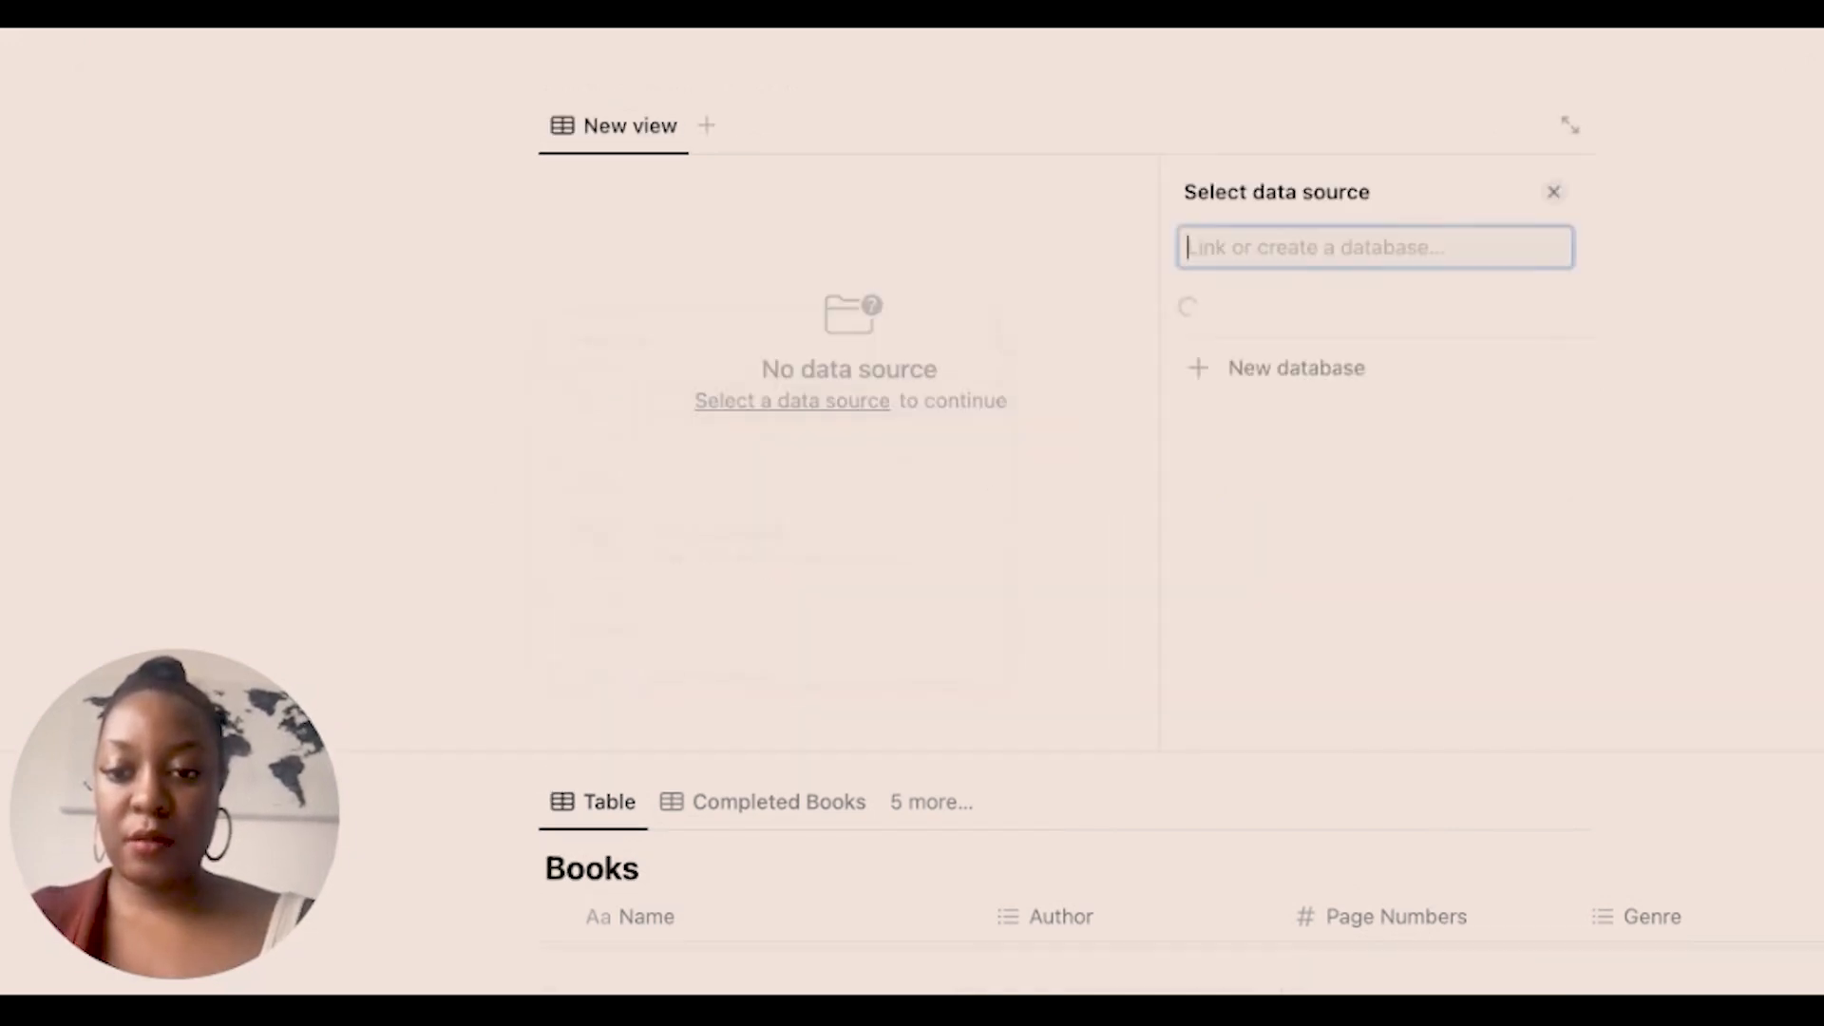
click(1398, 319)
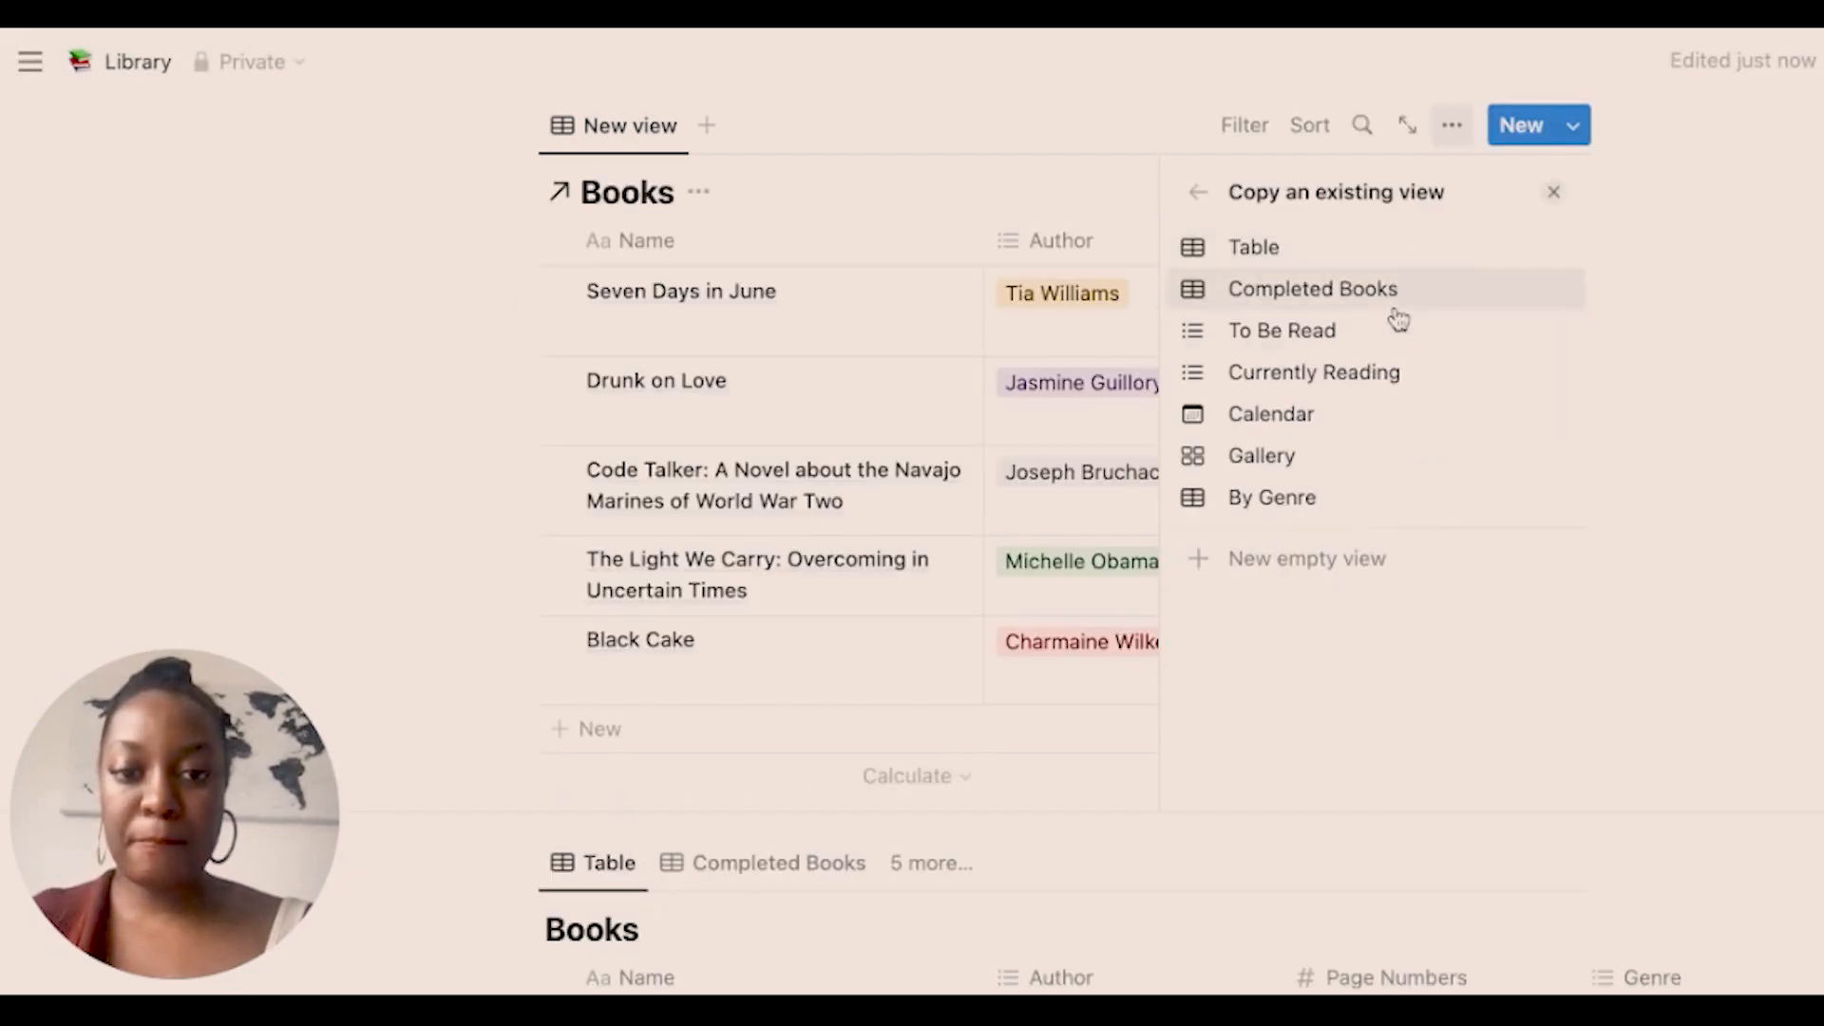
click(1377, 306)
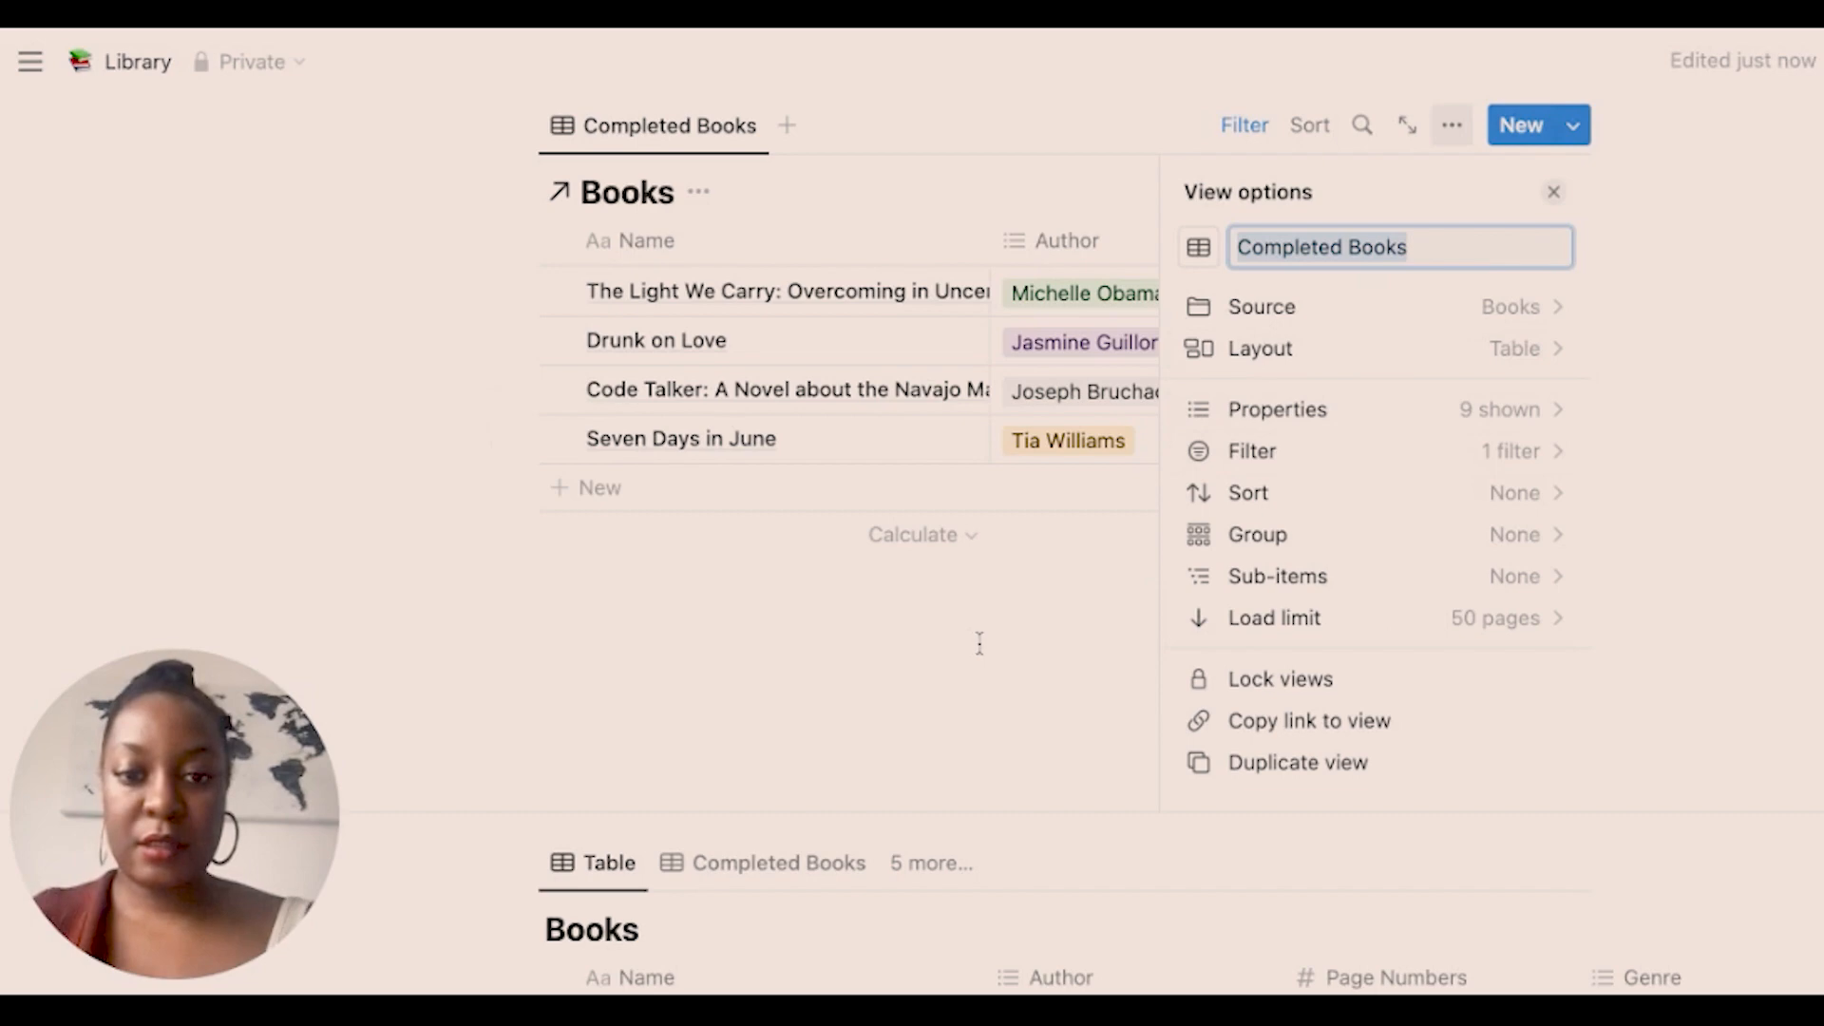
click(1045, 582)
Add a Heading 3 titled Completed Books directly above the linked Completed Books view, and hide that view's database title.
scroll(1054, 561, up, 8)
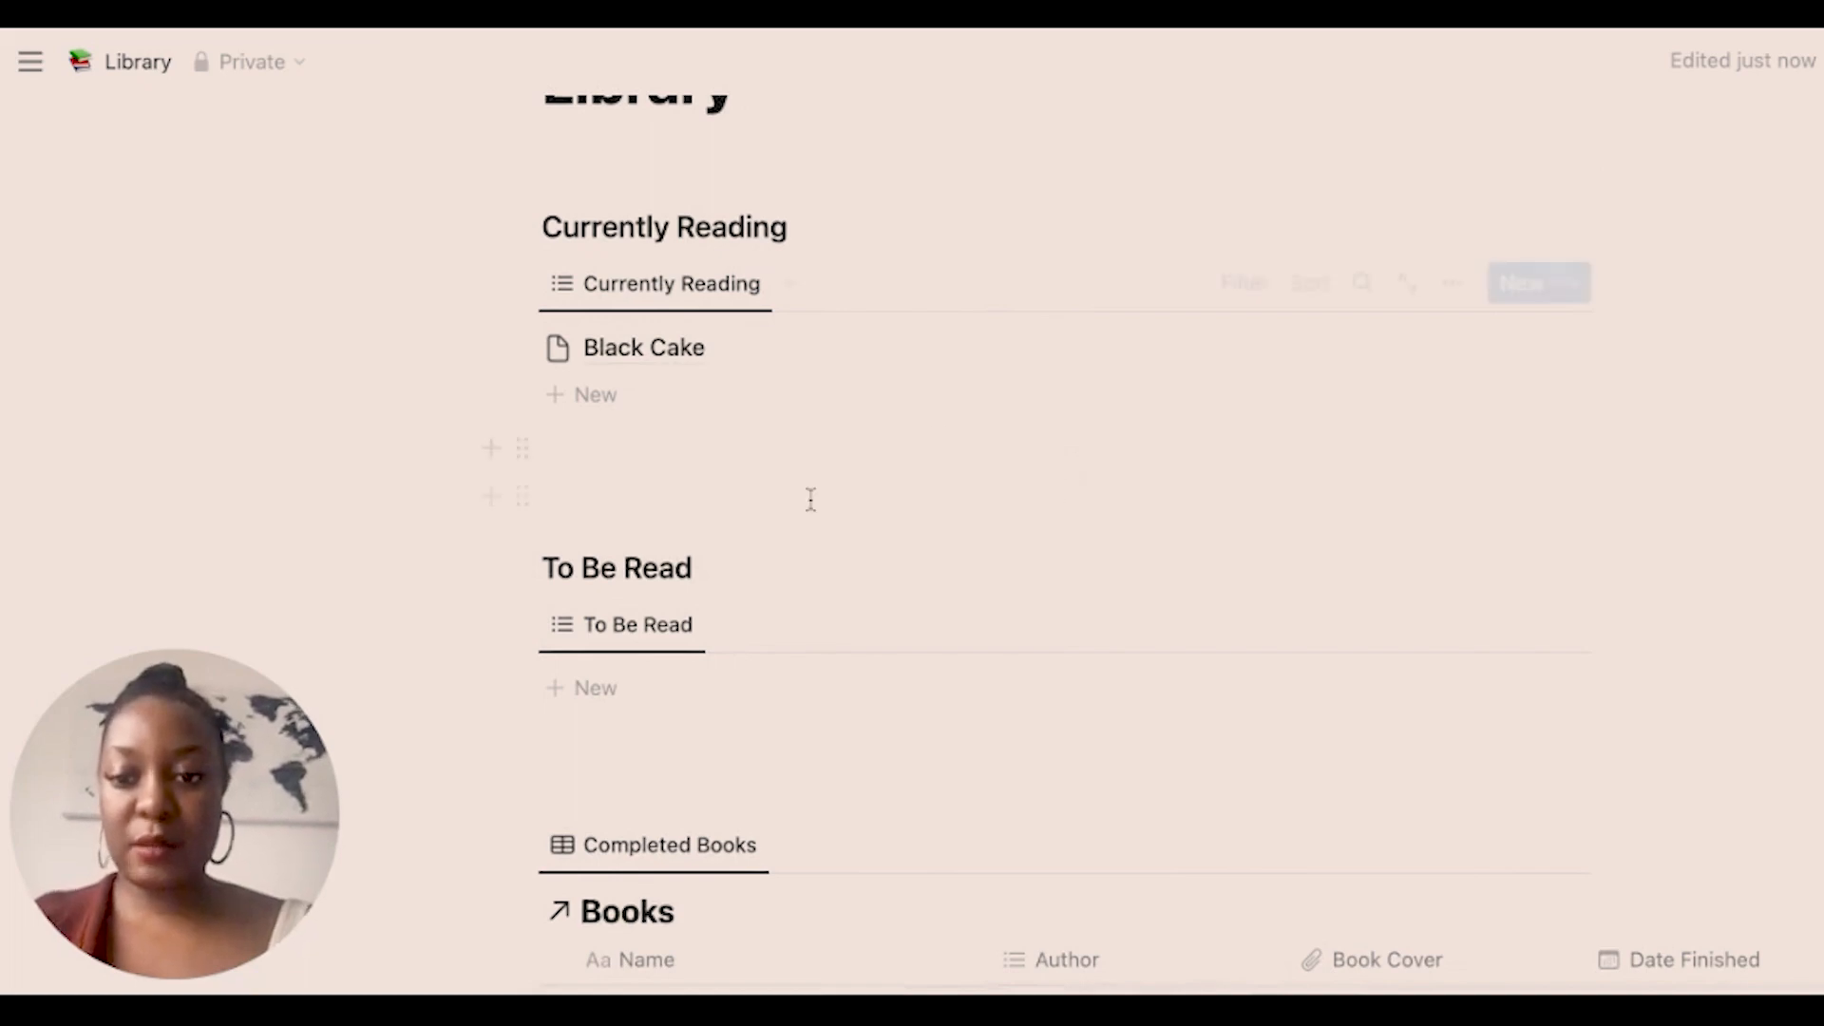
click(713, 785)
text(/h3)
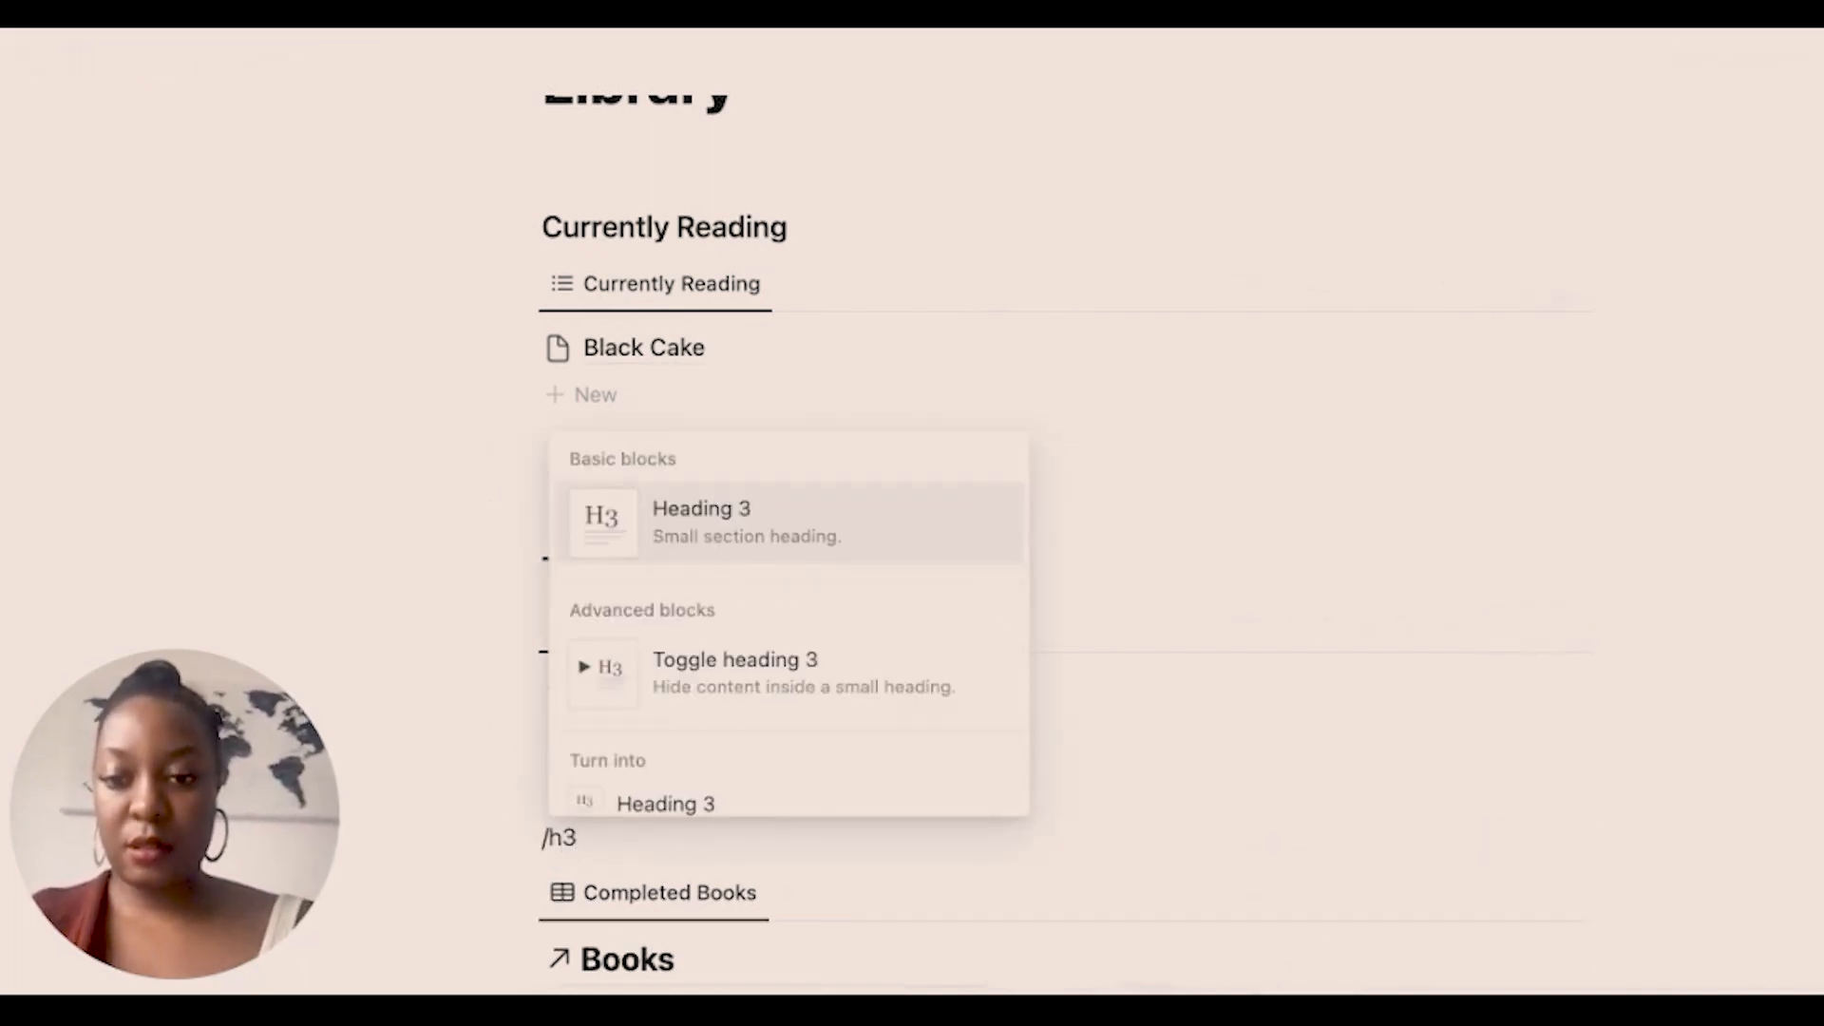
key(Return)
text(Completed)
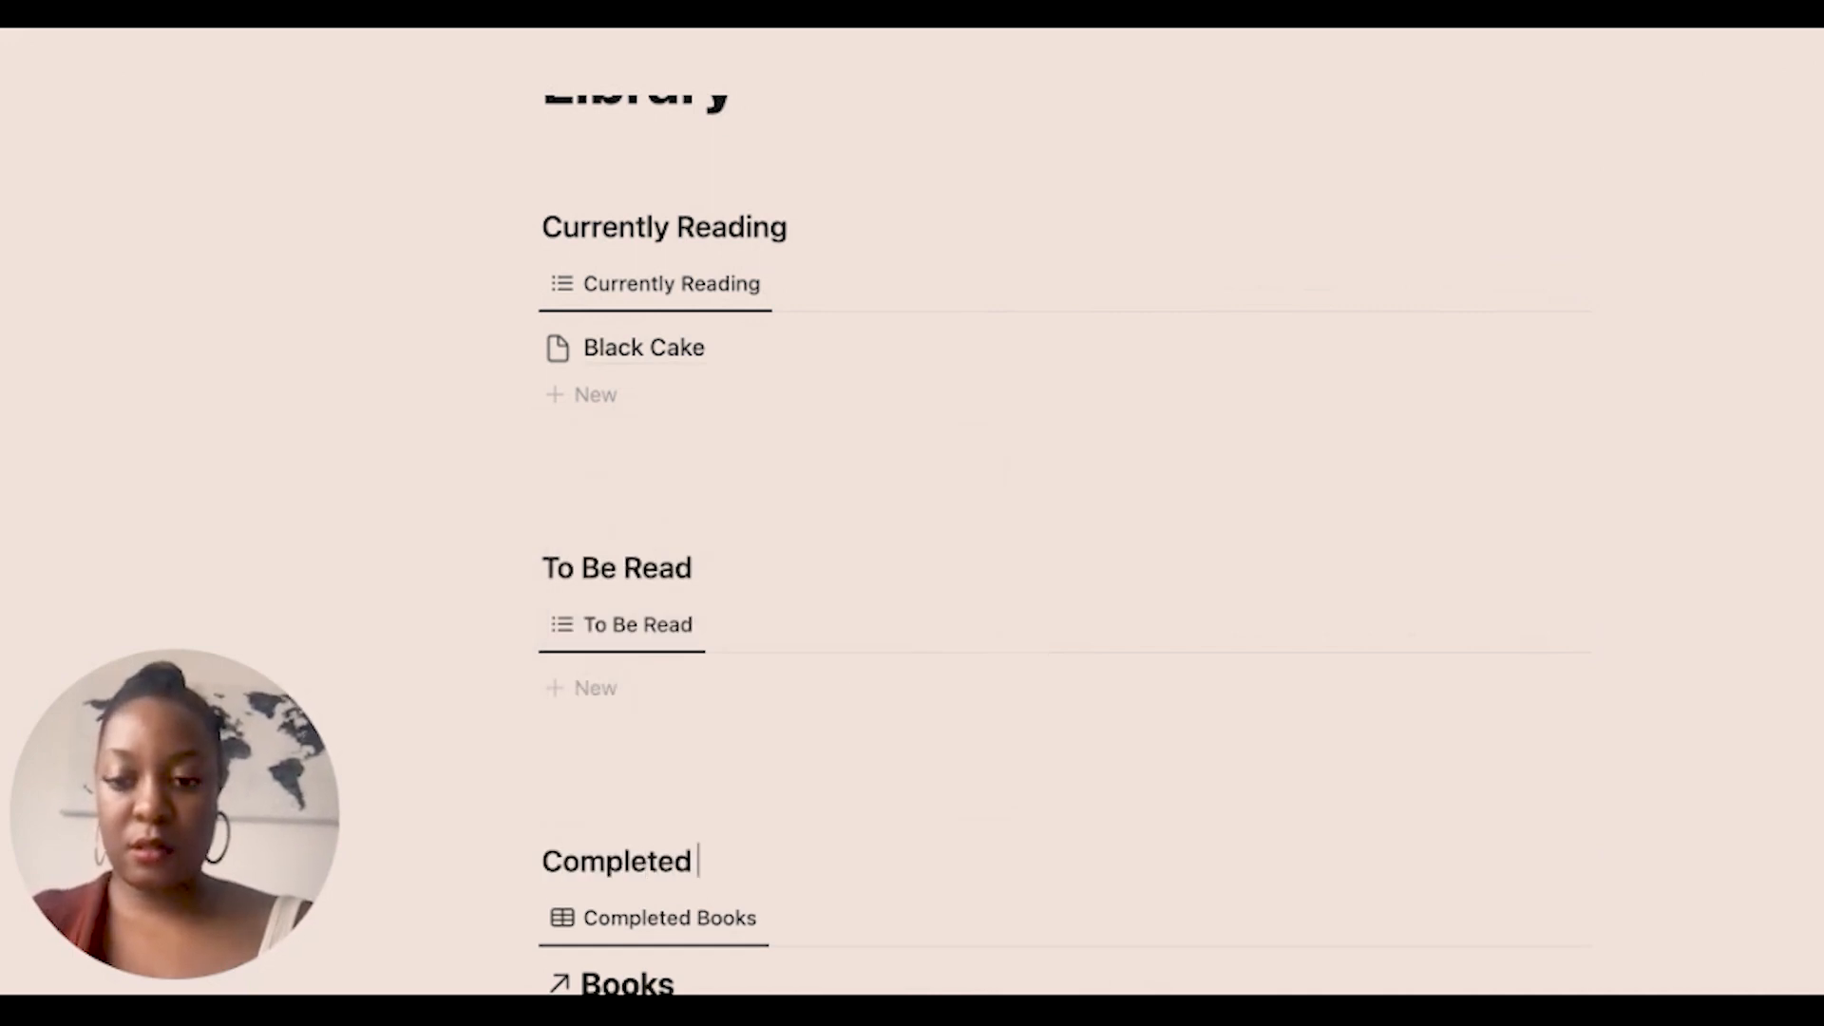
text( Books)
scroll(722, 760, down, 3)
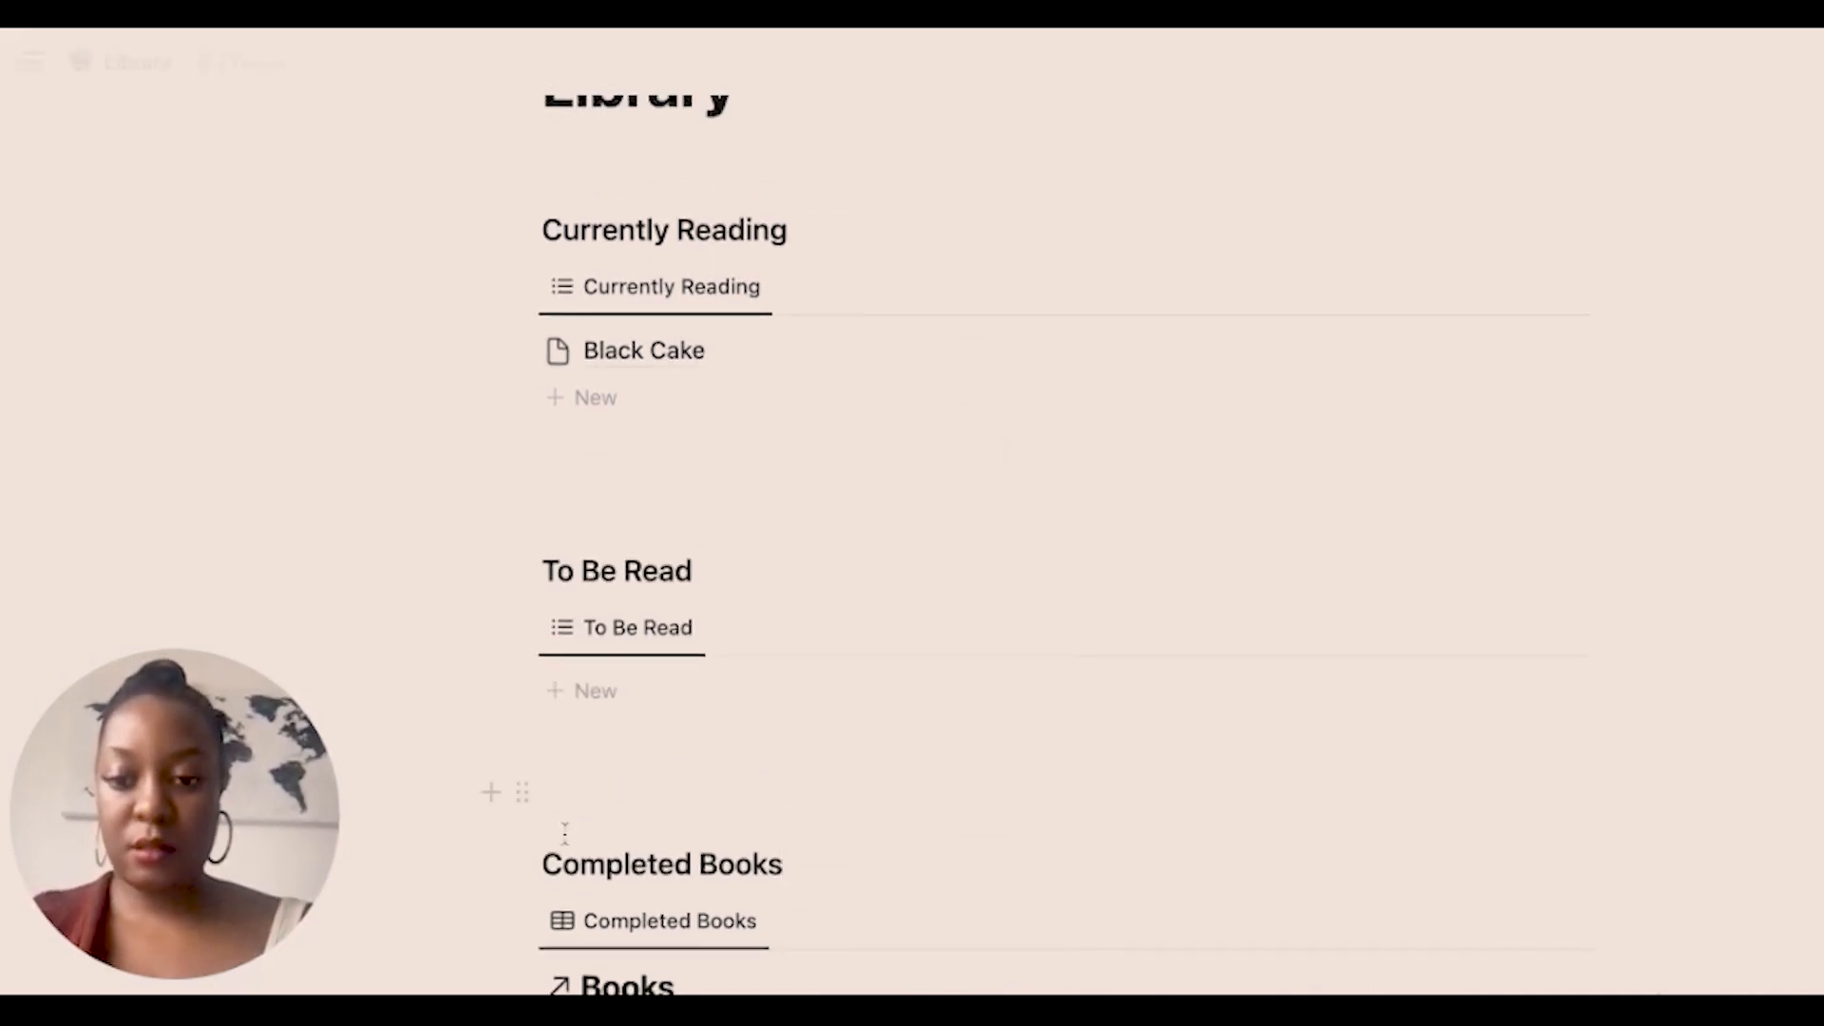
click(700, 810)
click(680, 754)
Arrange the Currently Reading heading and list in a narrow column, with the Completed Books heading in a wider column to its right.
scroll(608, 755, up, 1)
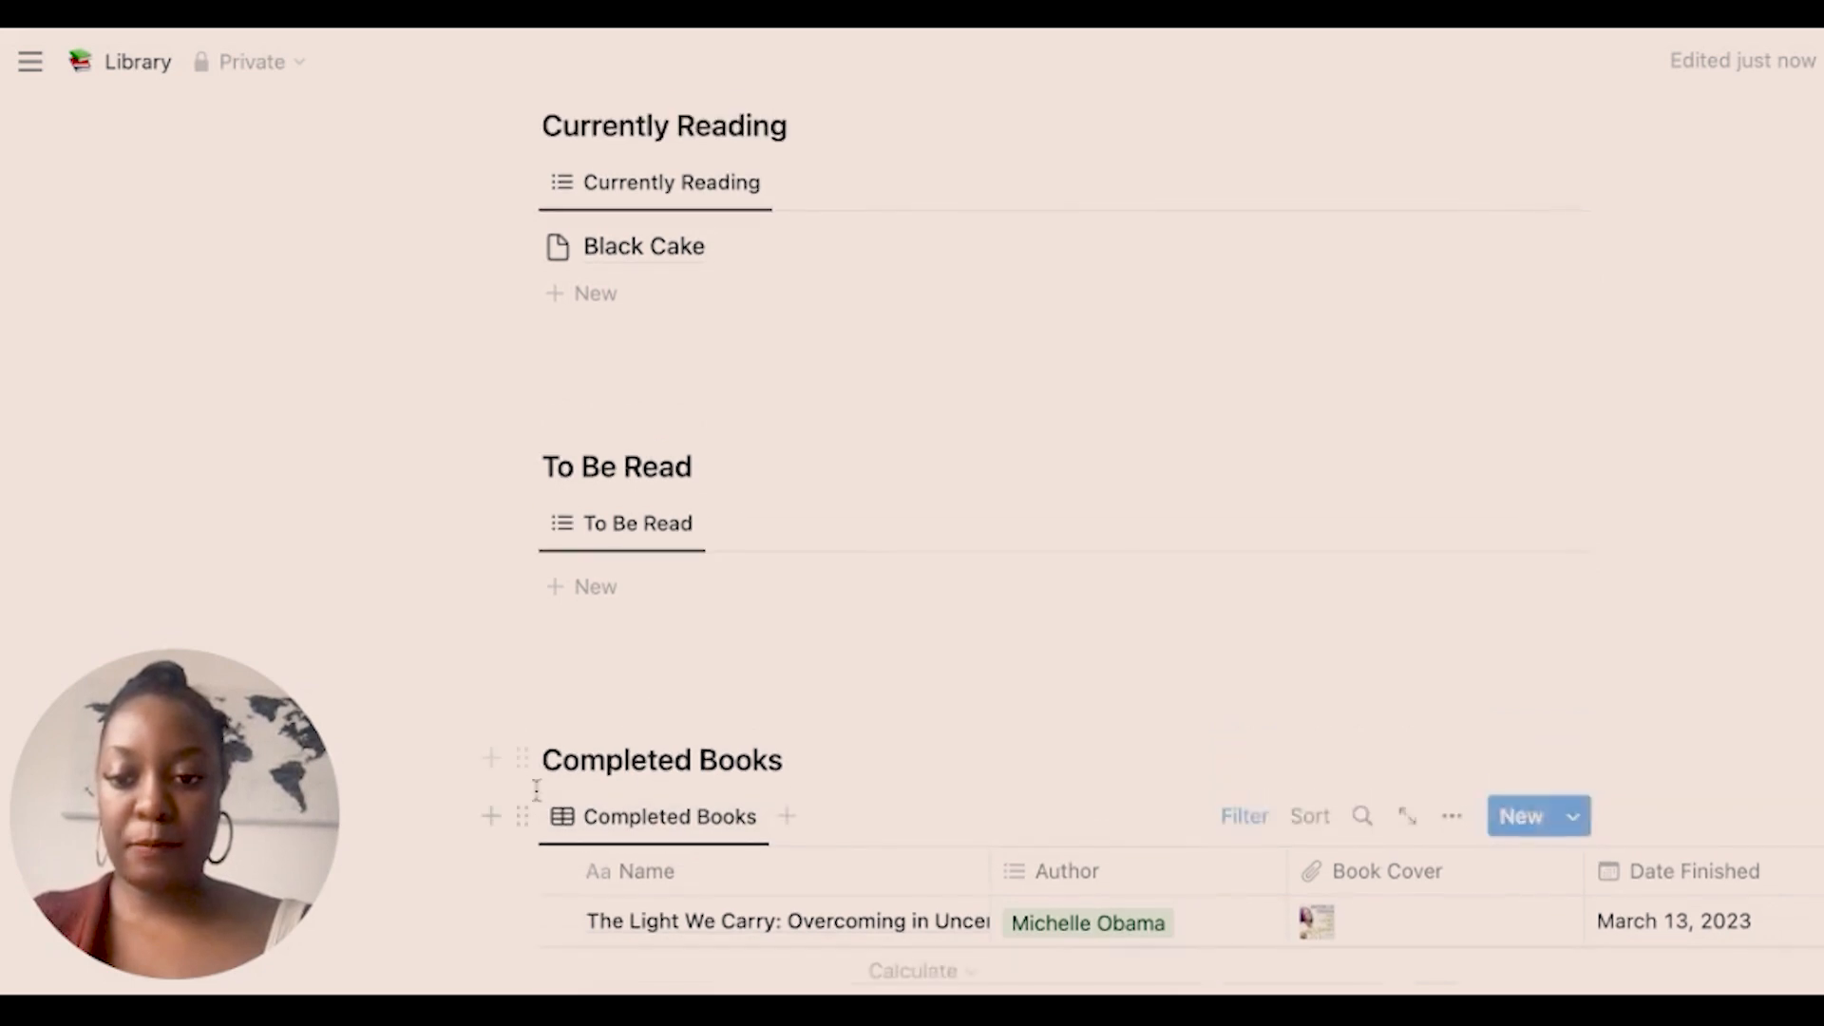
drag(523, 770, 1621, 577)
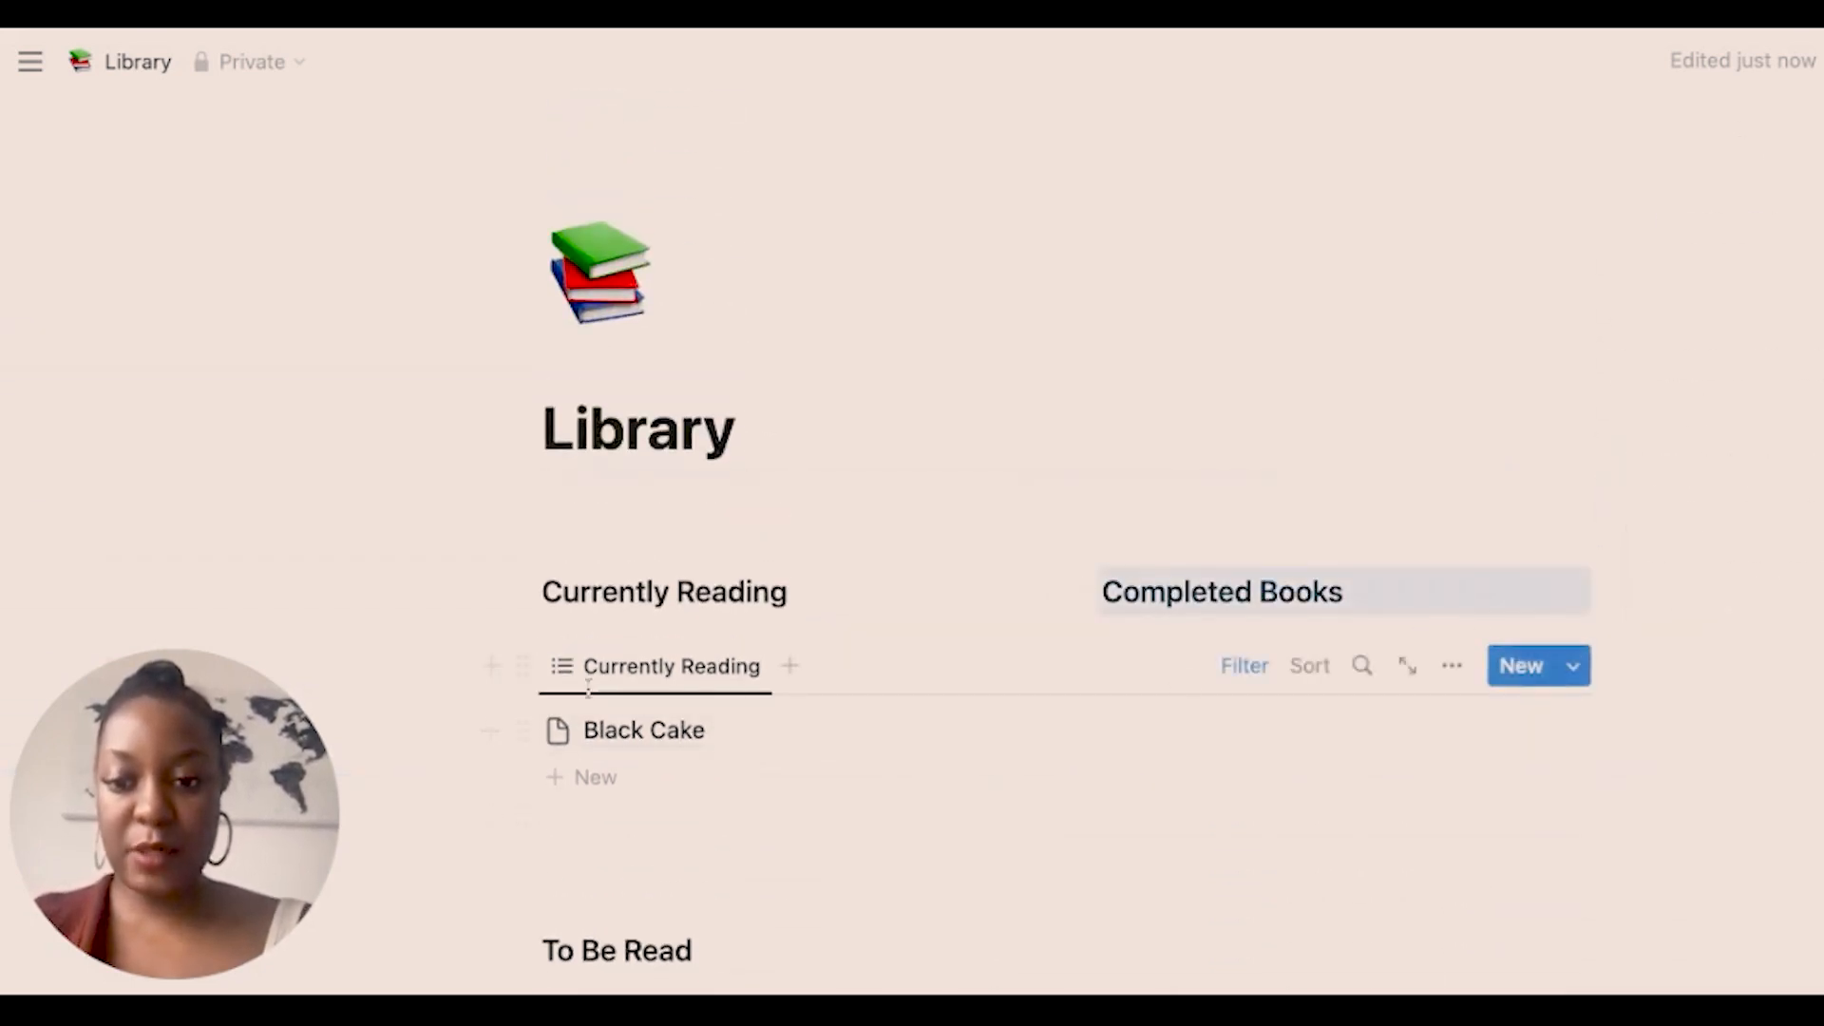
drag(522, 671, 523, 674)
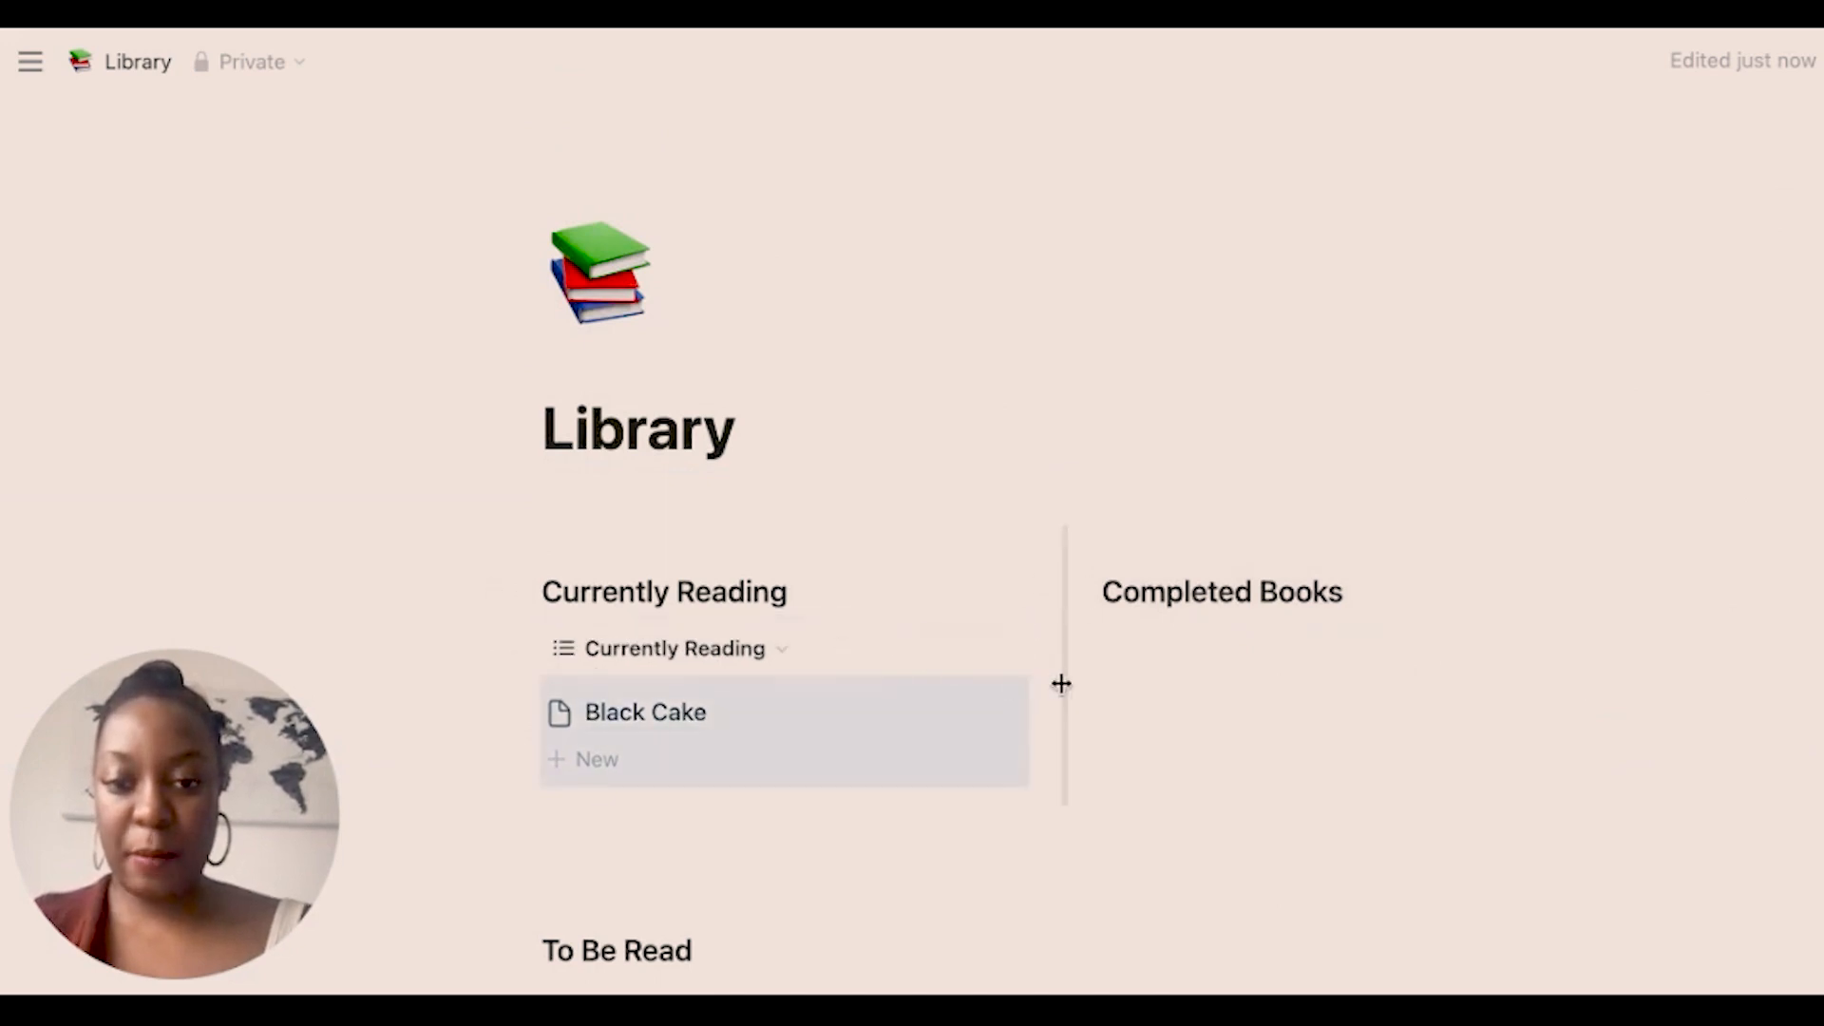
drag(1061, 683, 879, 684)
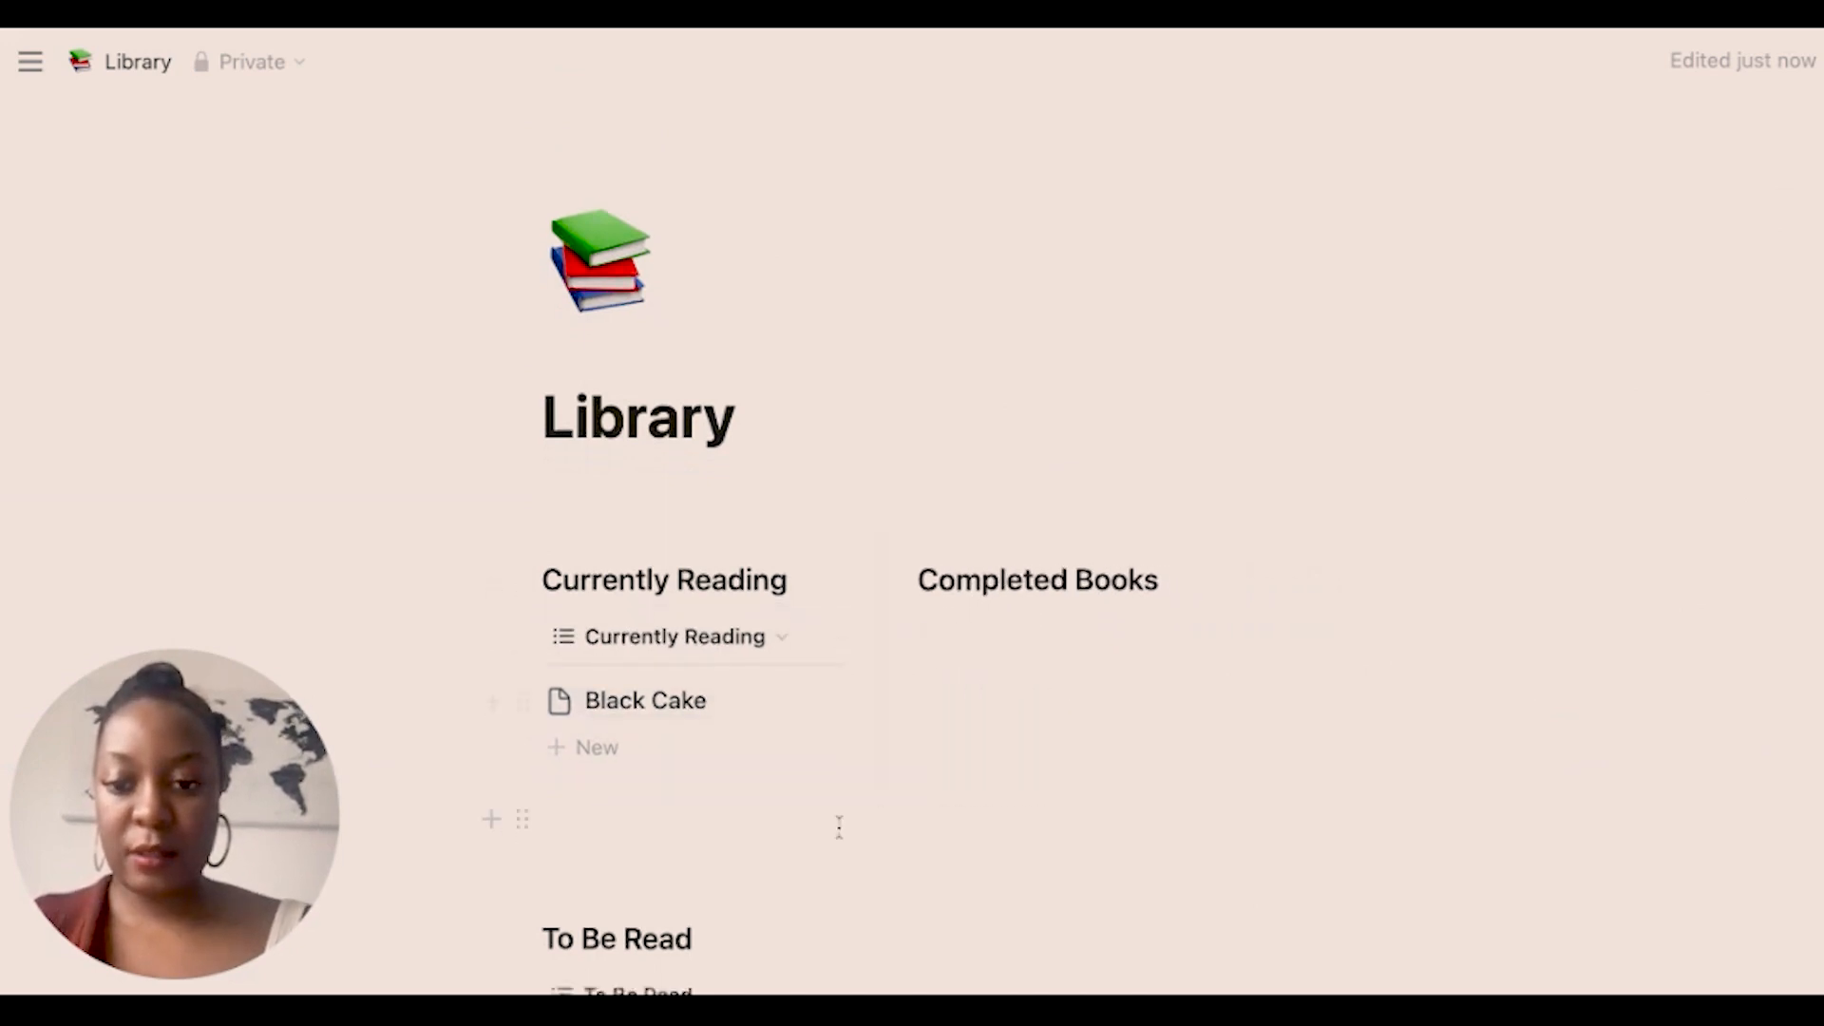
Move the To Be Read heading and list beneath the Currently Reading list, and the Completed Books table beneath its own heading.
scroll(839, 827, down, 2)
drag(522, 745, 523, 677)
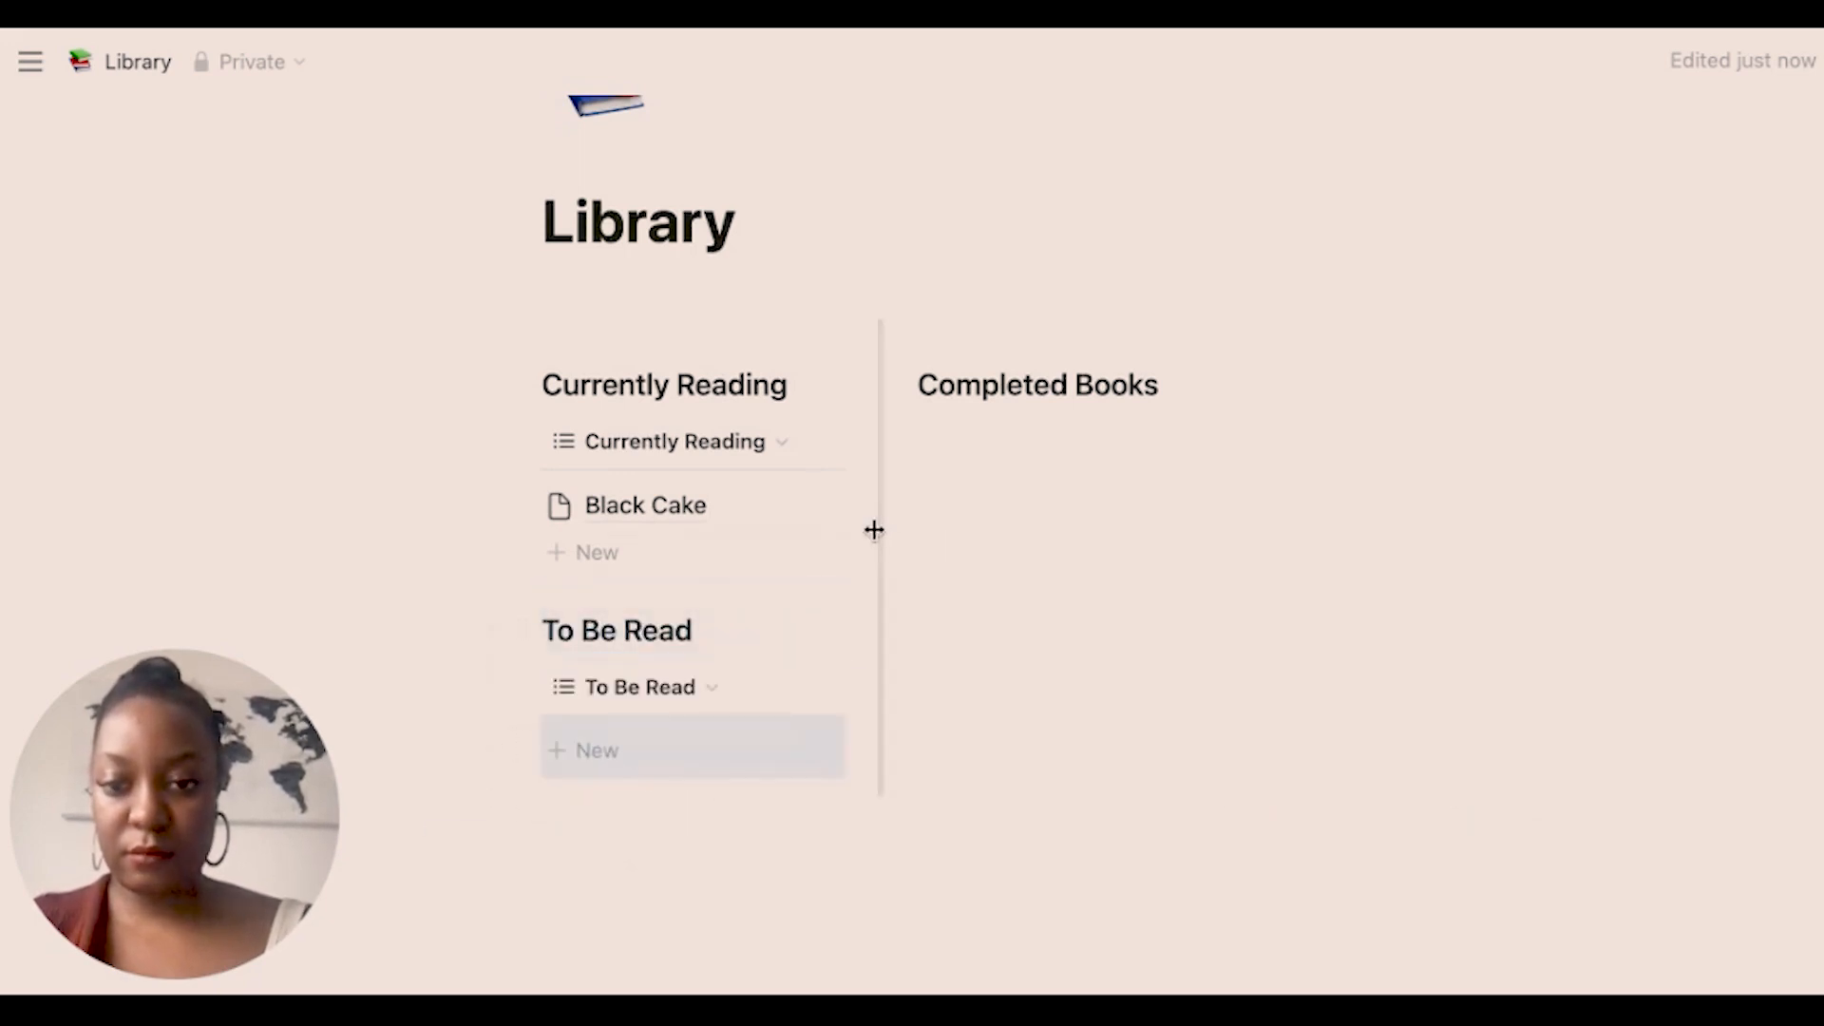
scroll(503, 679, down, 4)
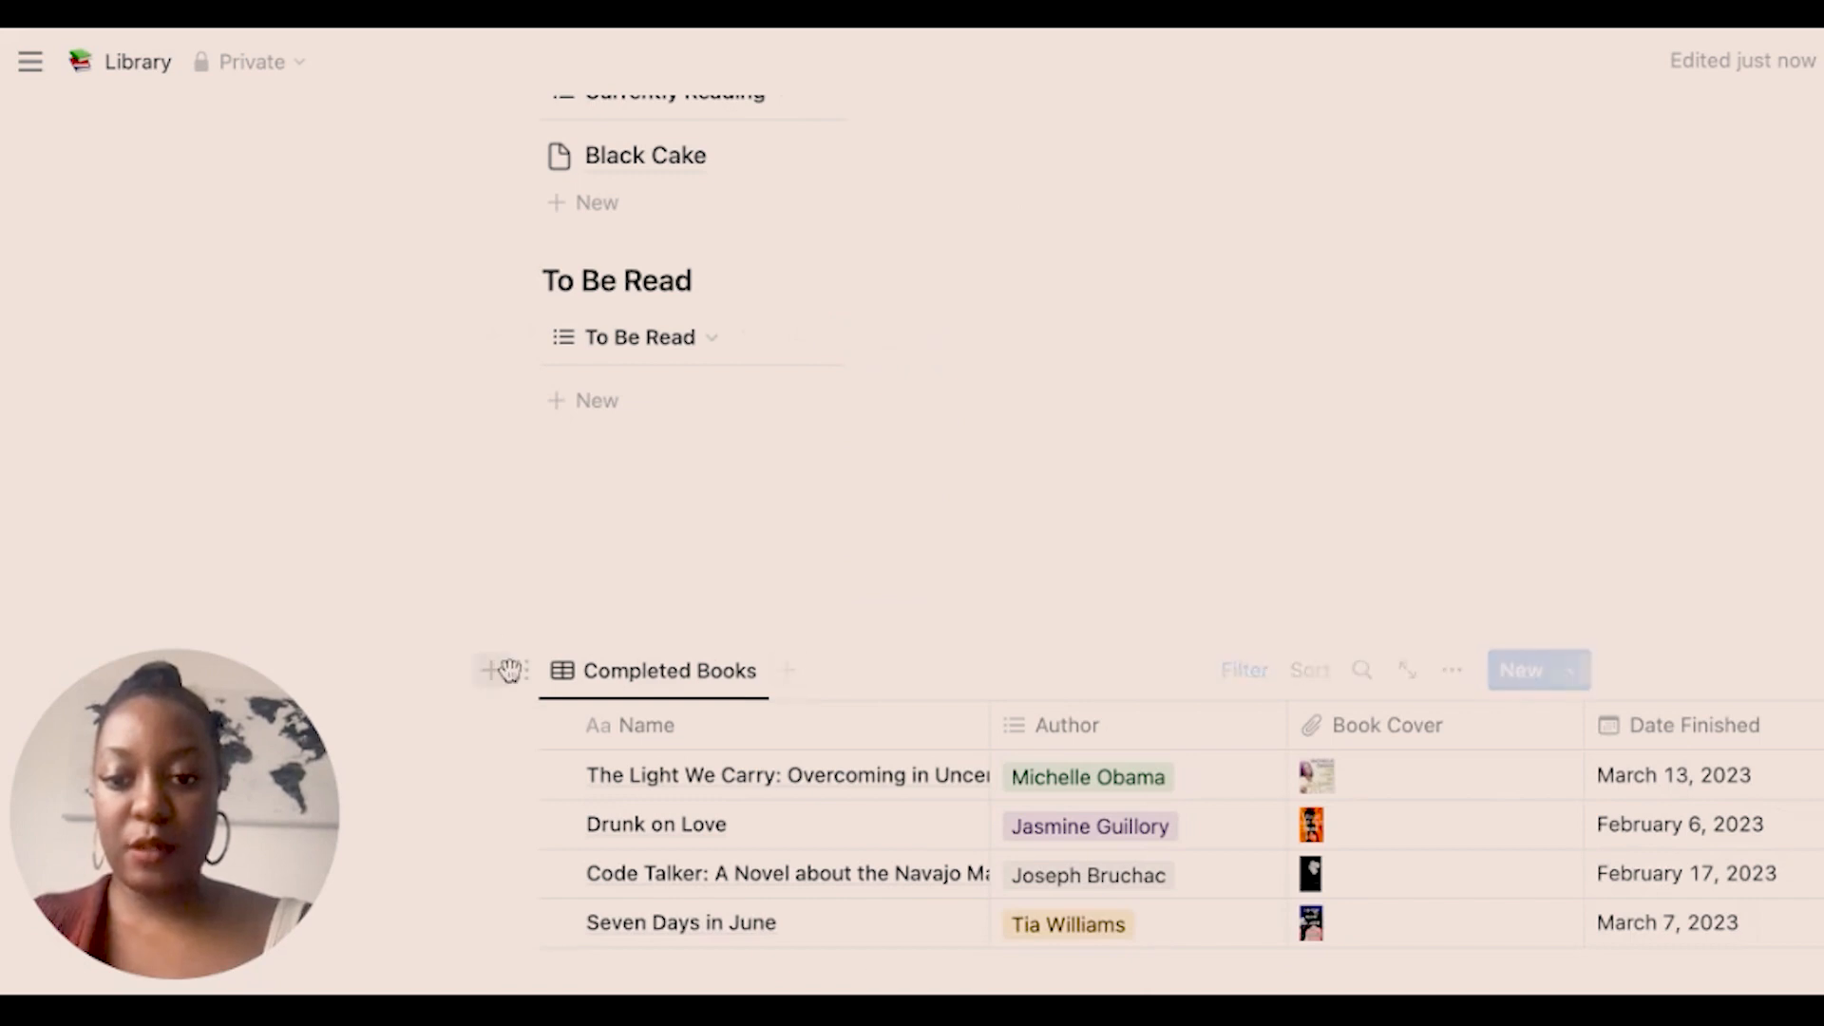
drag(510, 671, 510, 671)
scroll(504, 667, up, 4)
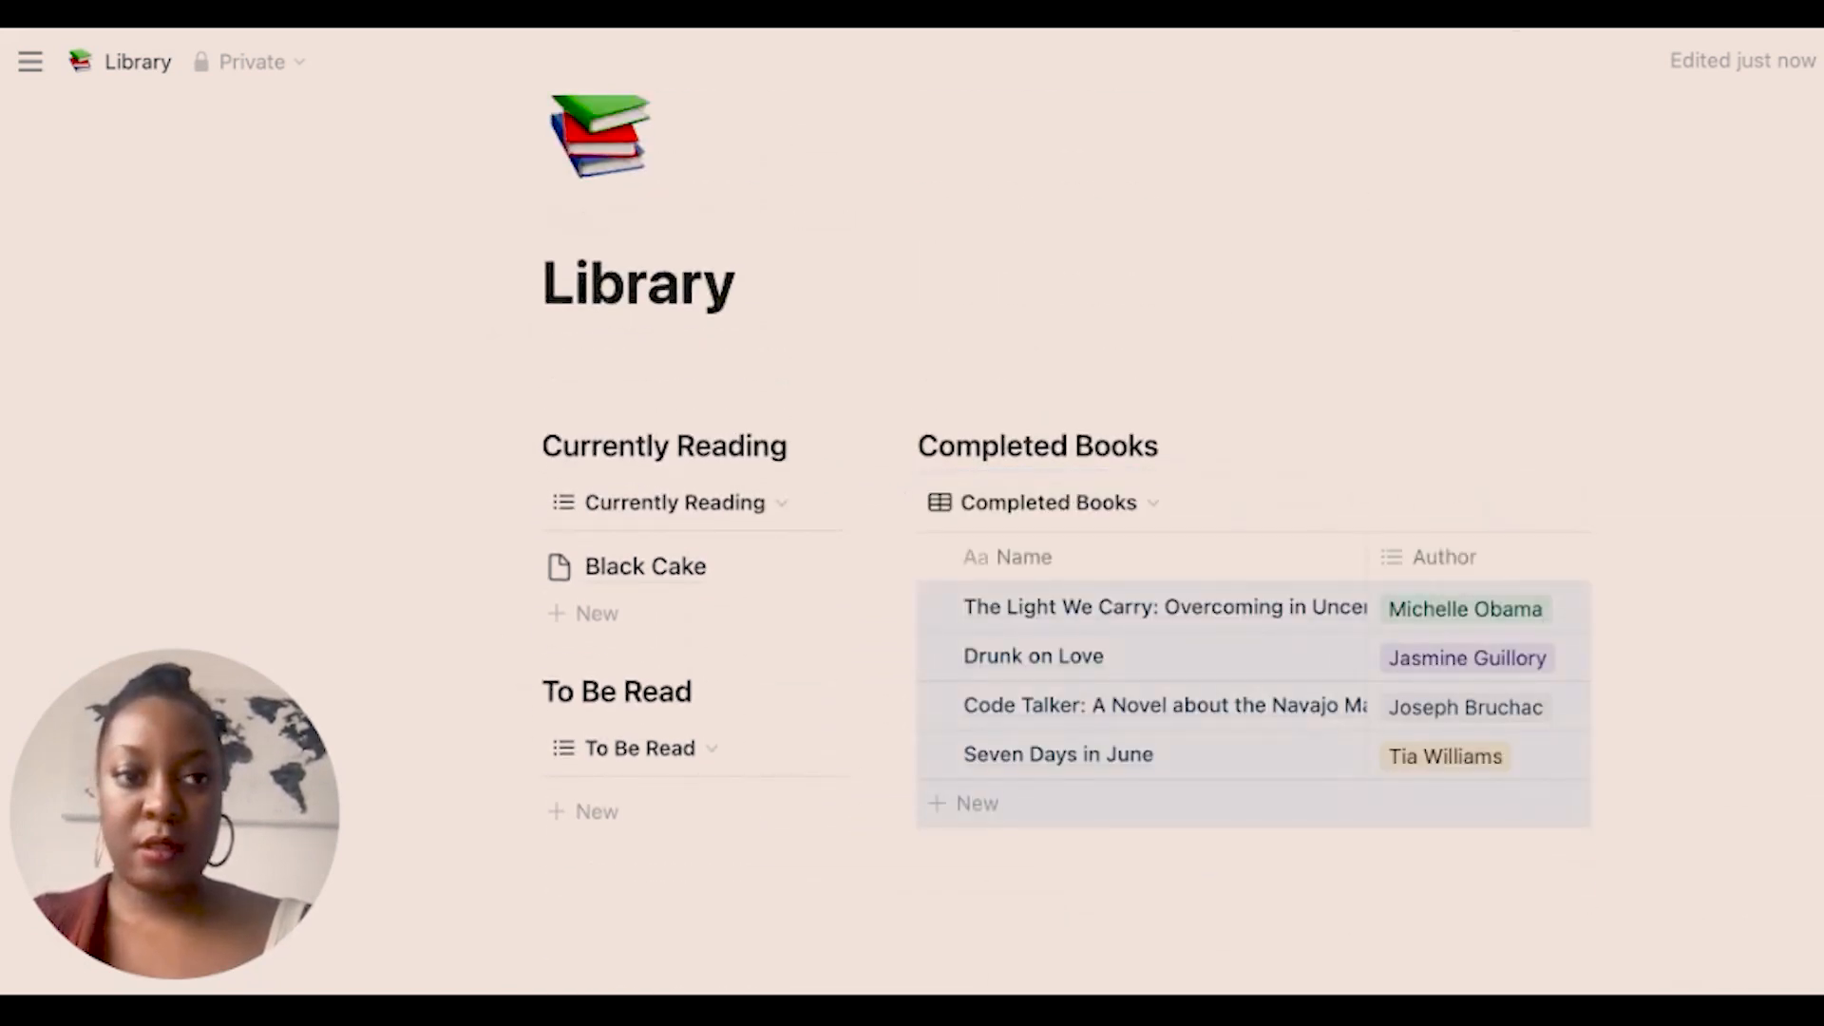
Turn on full width for the Library page and check how the Completed Books table fits.
click(1822, 60)
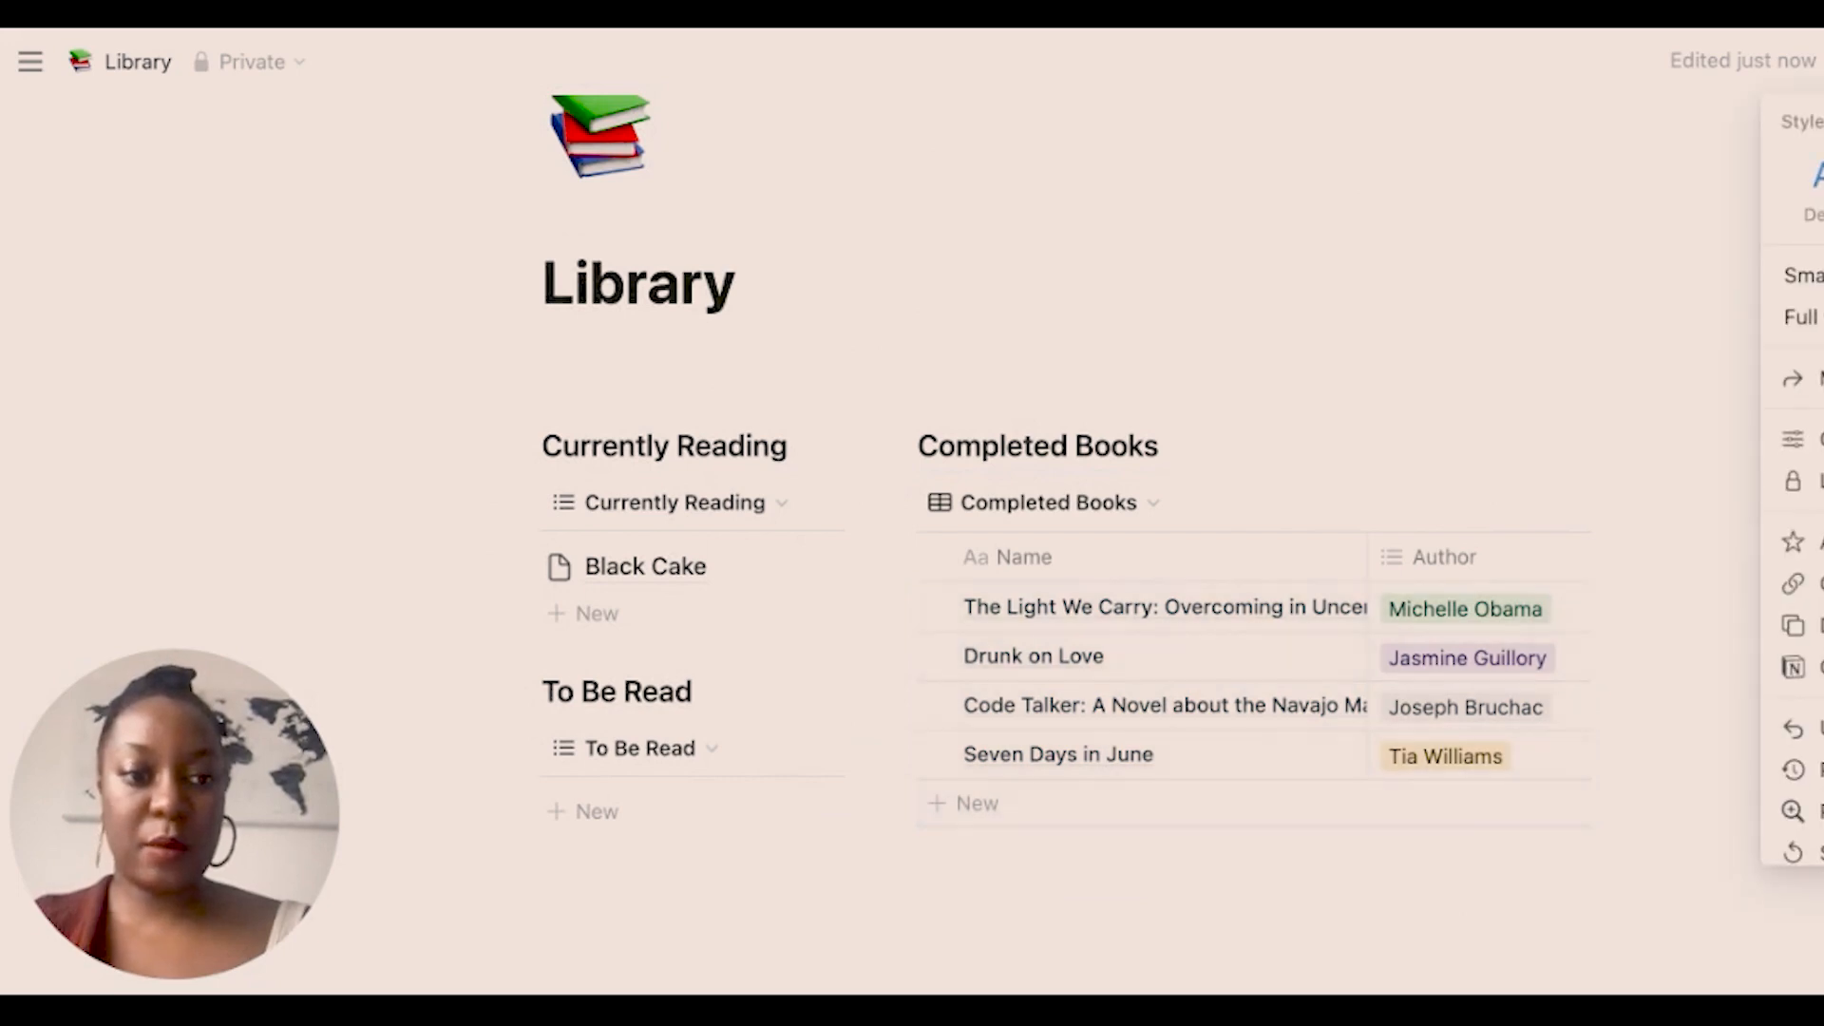
click(1820, 317)
click(1820, 317)
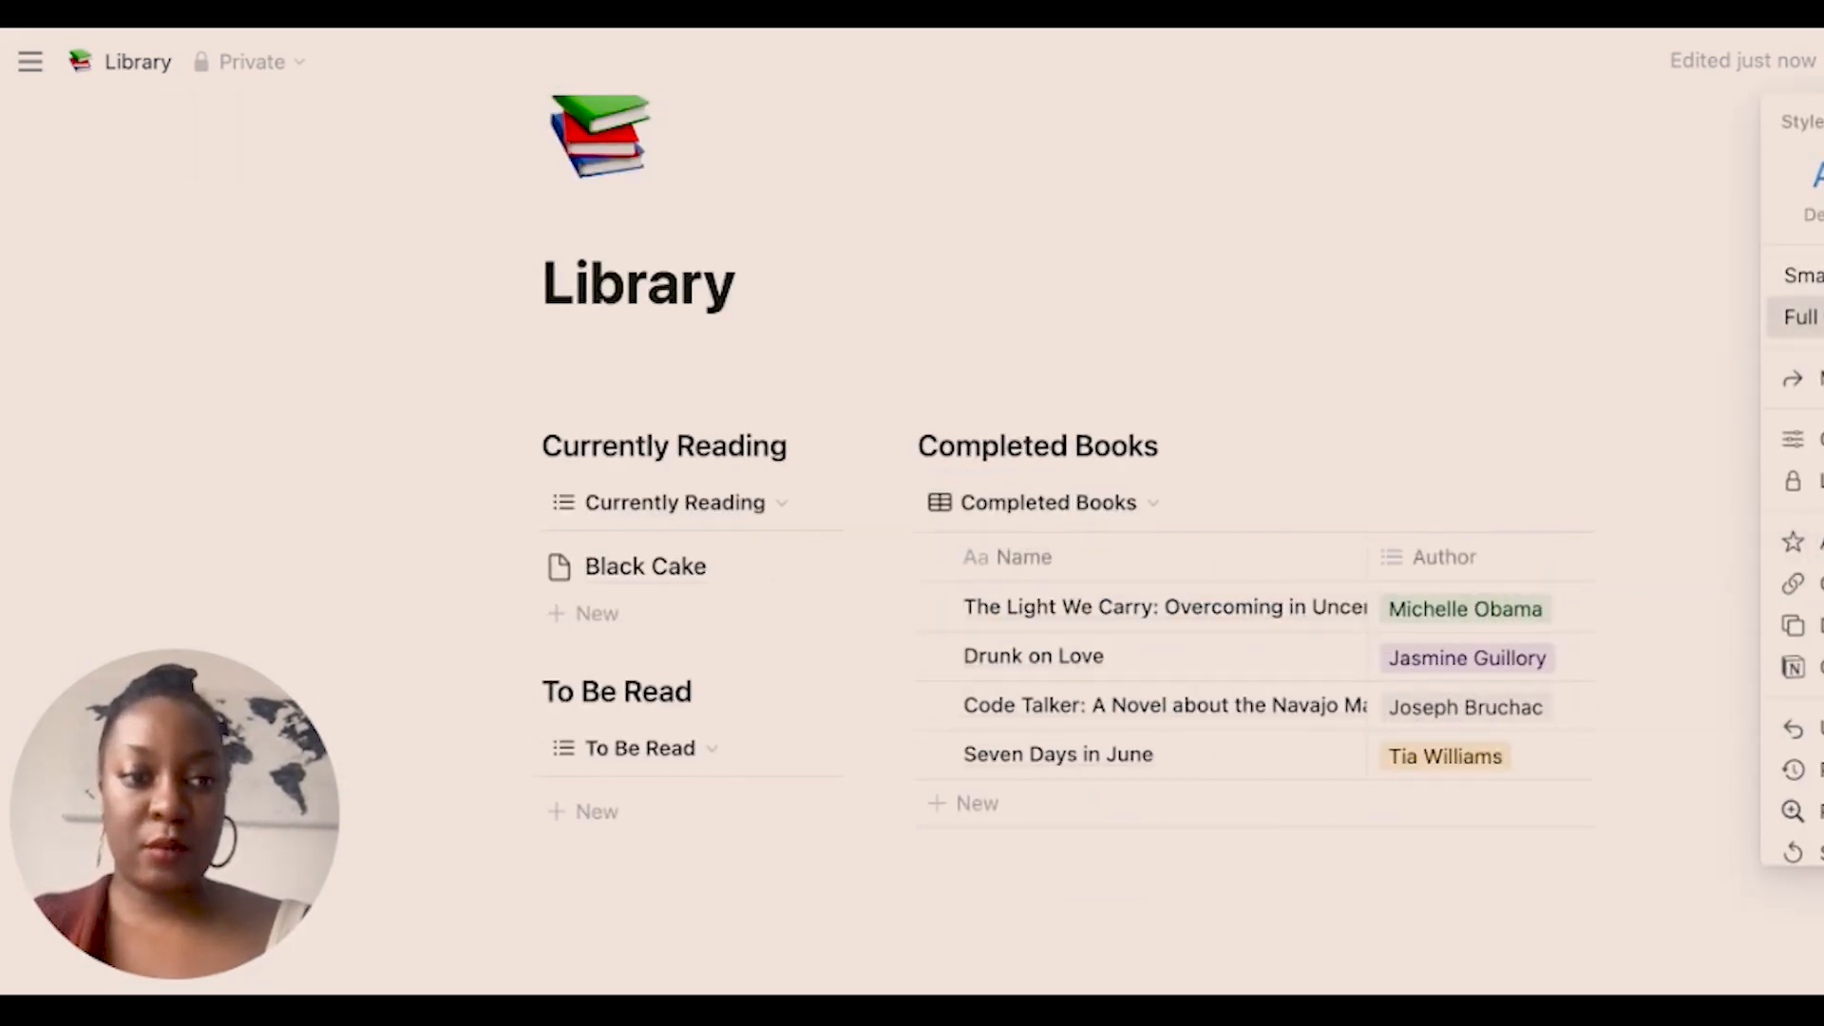
click(1804, 317)
click(1385, 943)
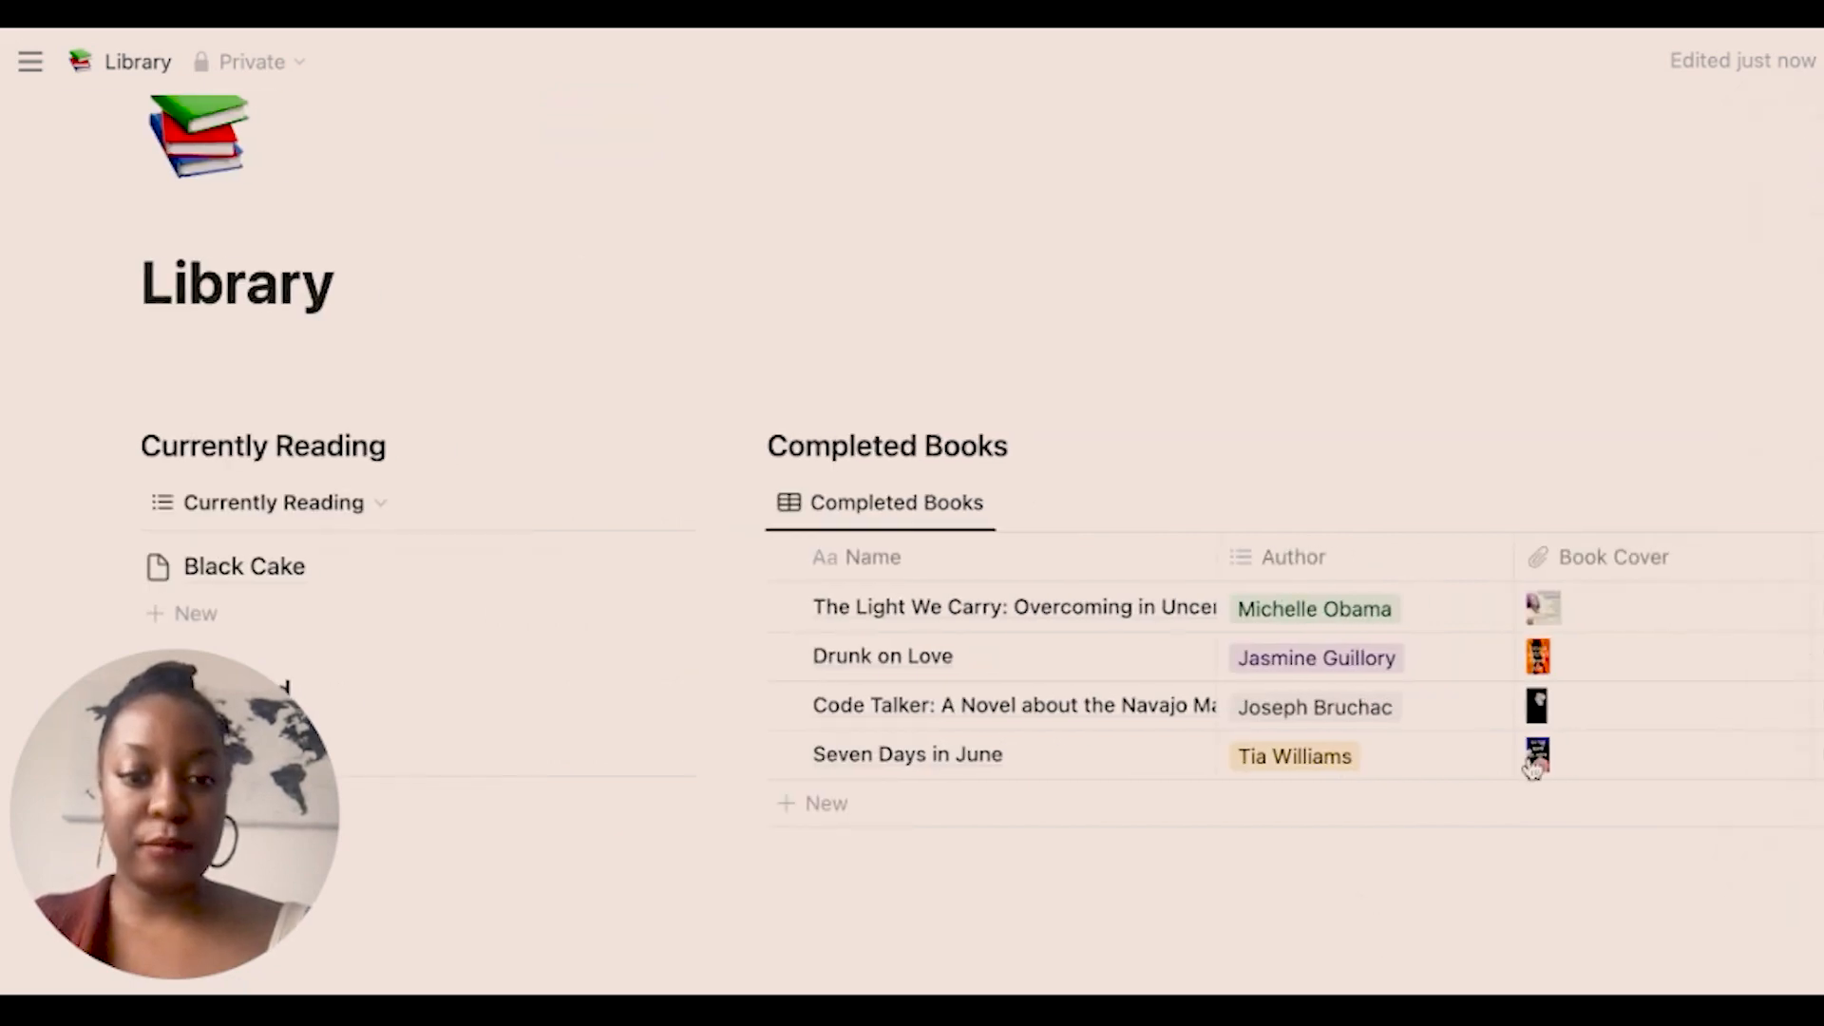
scroll(1530, 761, right, 15)
scroll(1530, 765, left, 7)
scroll(1485, 765, left, 8)
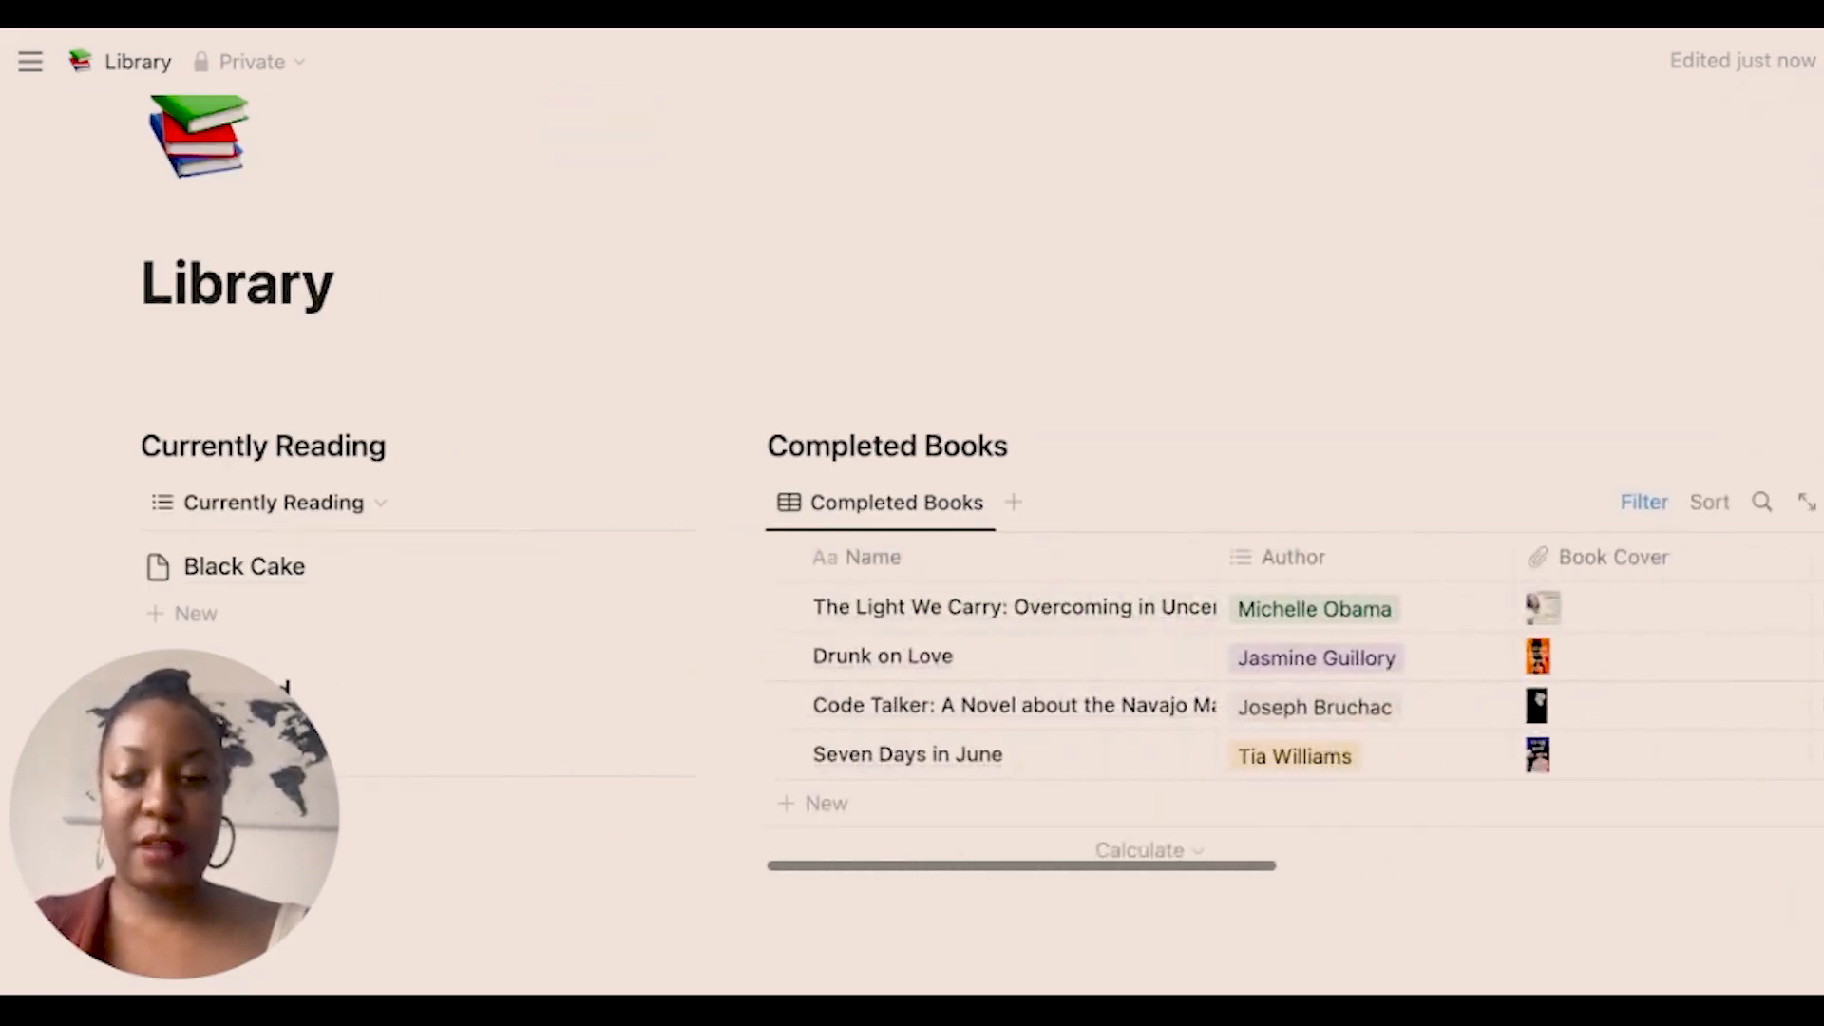
Add three blank lines above the original Books database and start a block command on the last one.
scroll(1388, 785, down, 5)
scroll(1388, 787, down, 5)
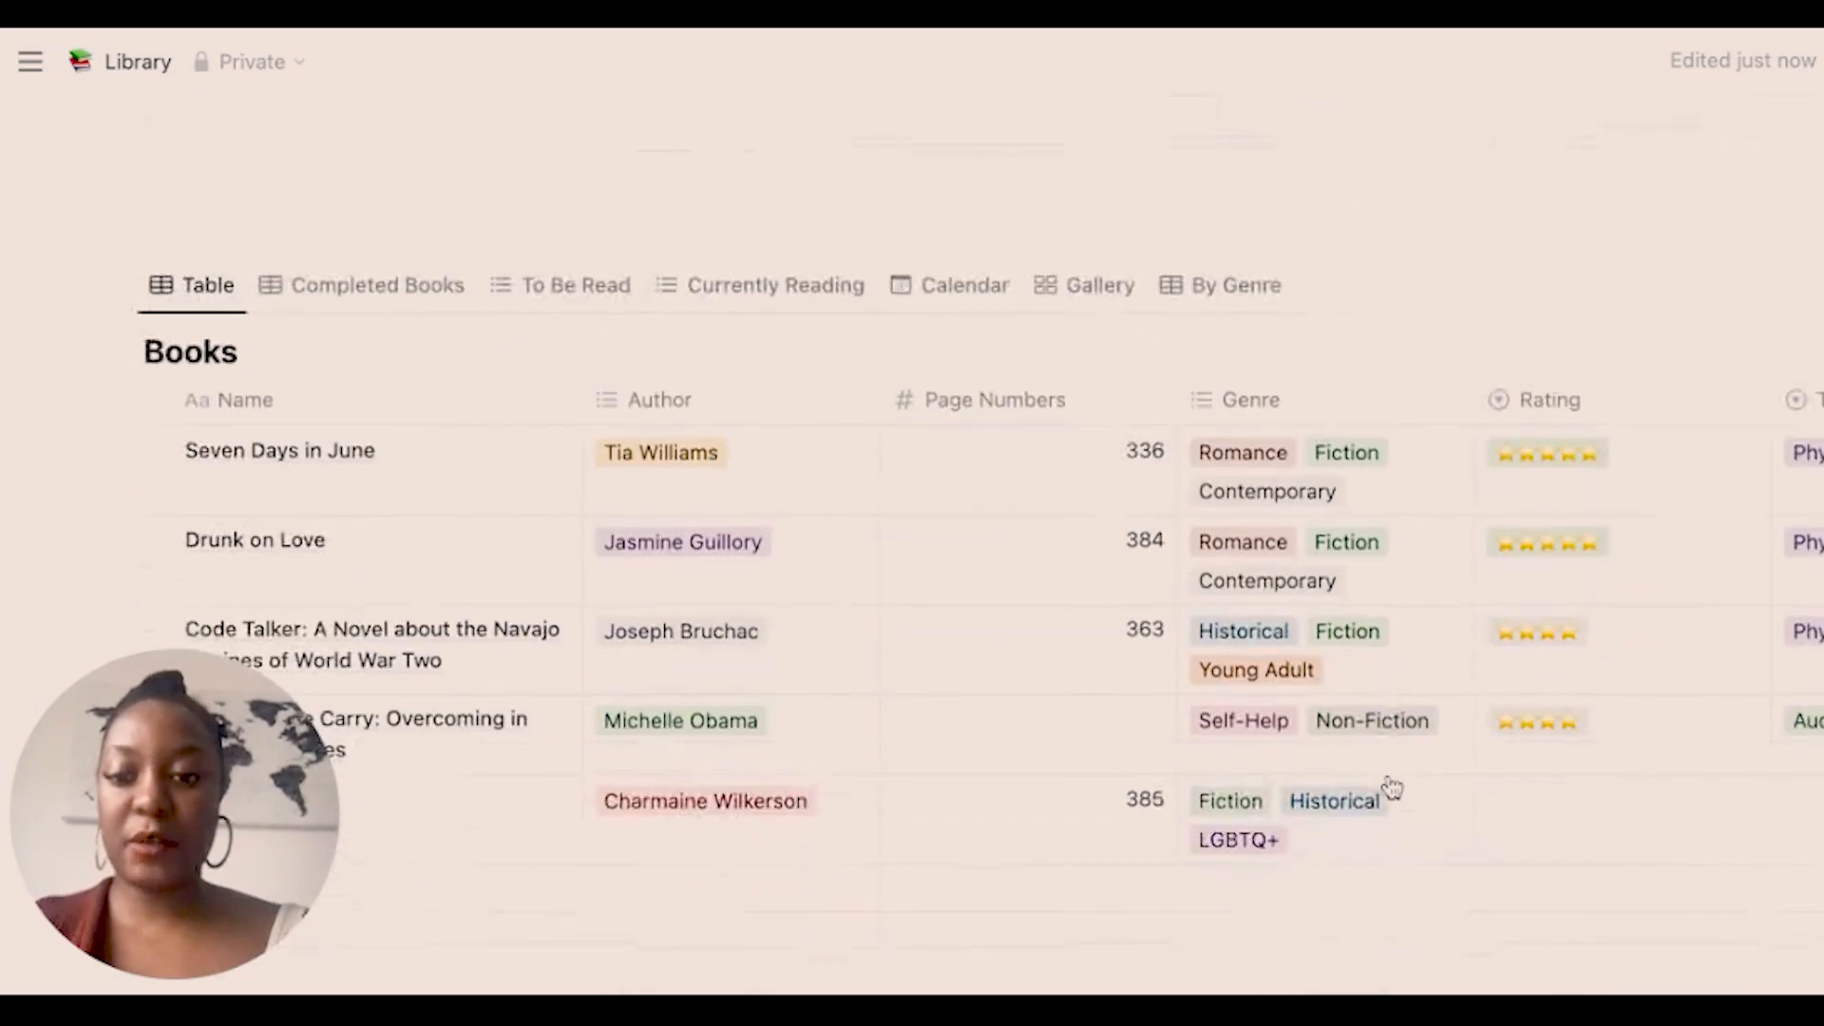
click(740, 191)
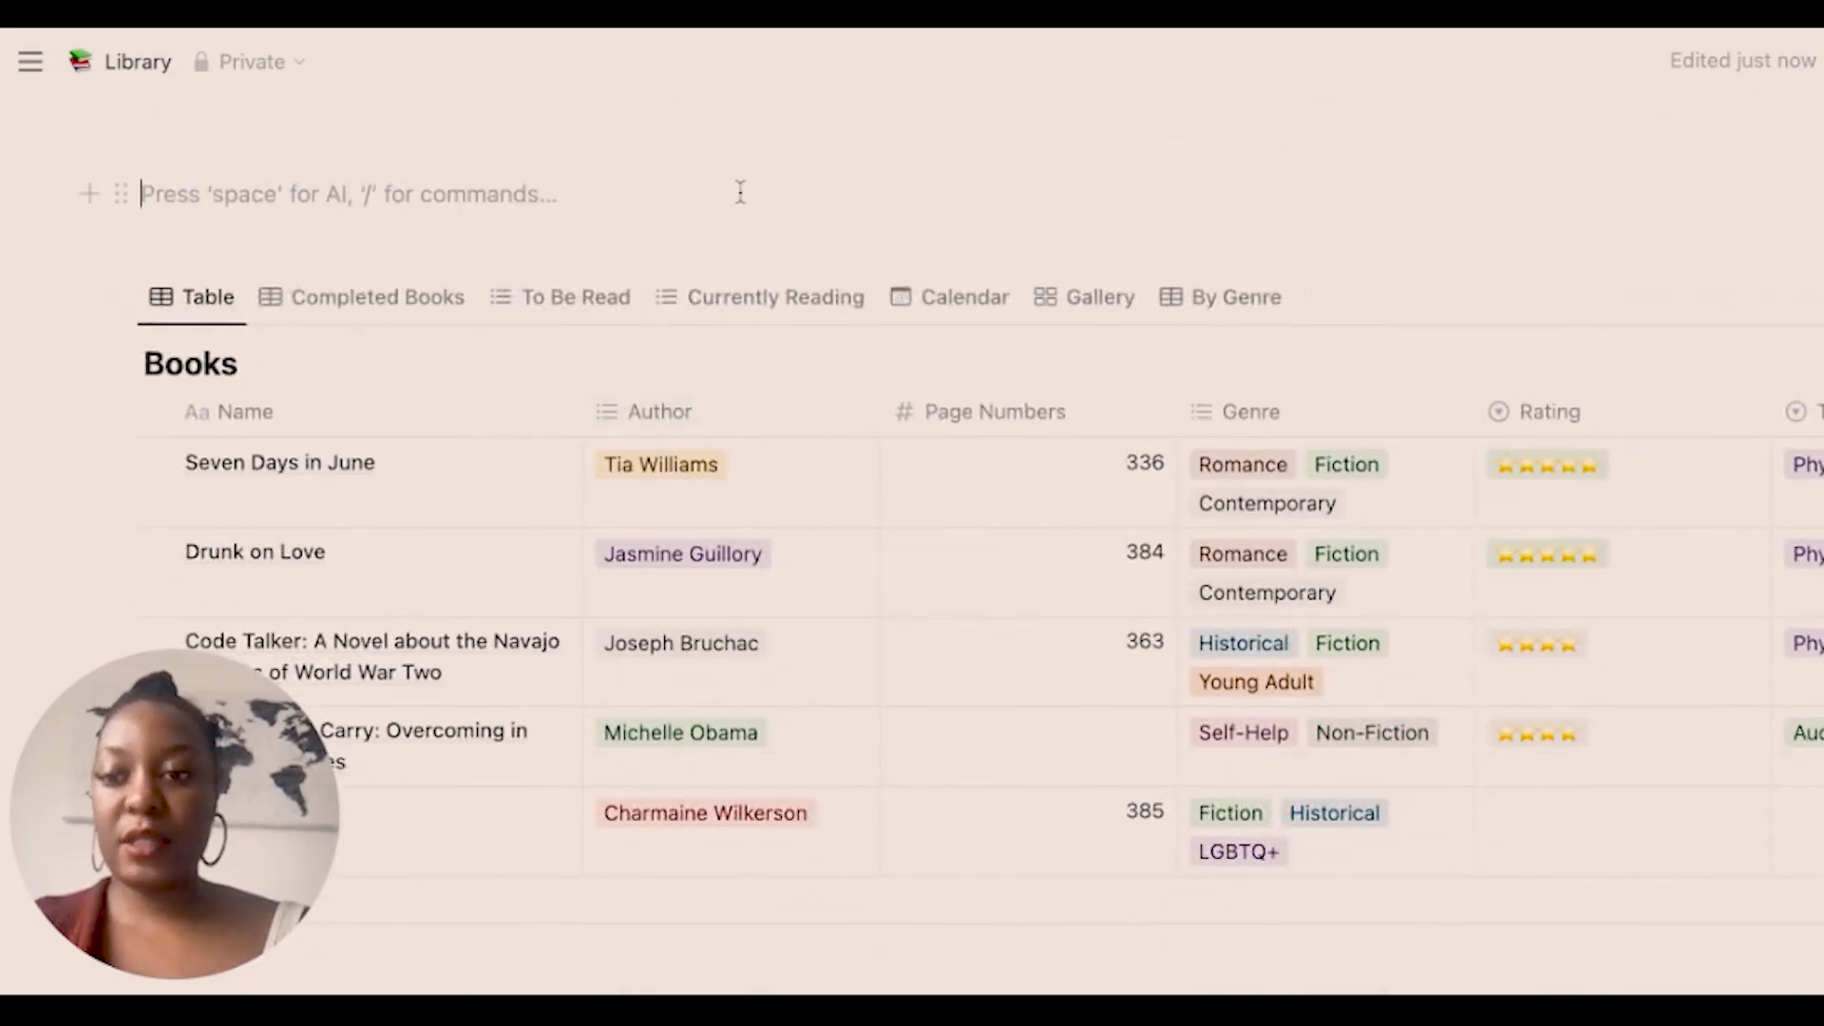
key(Return)
key(Return)
key(Return)
text(/)
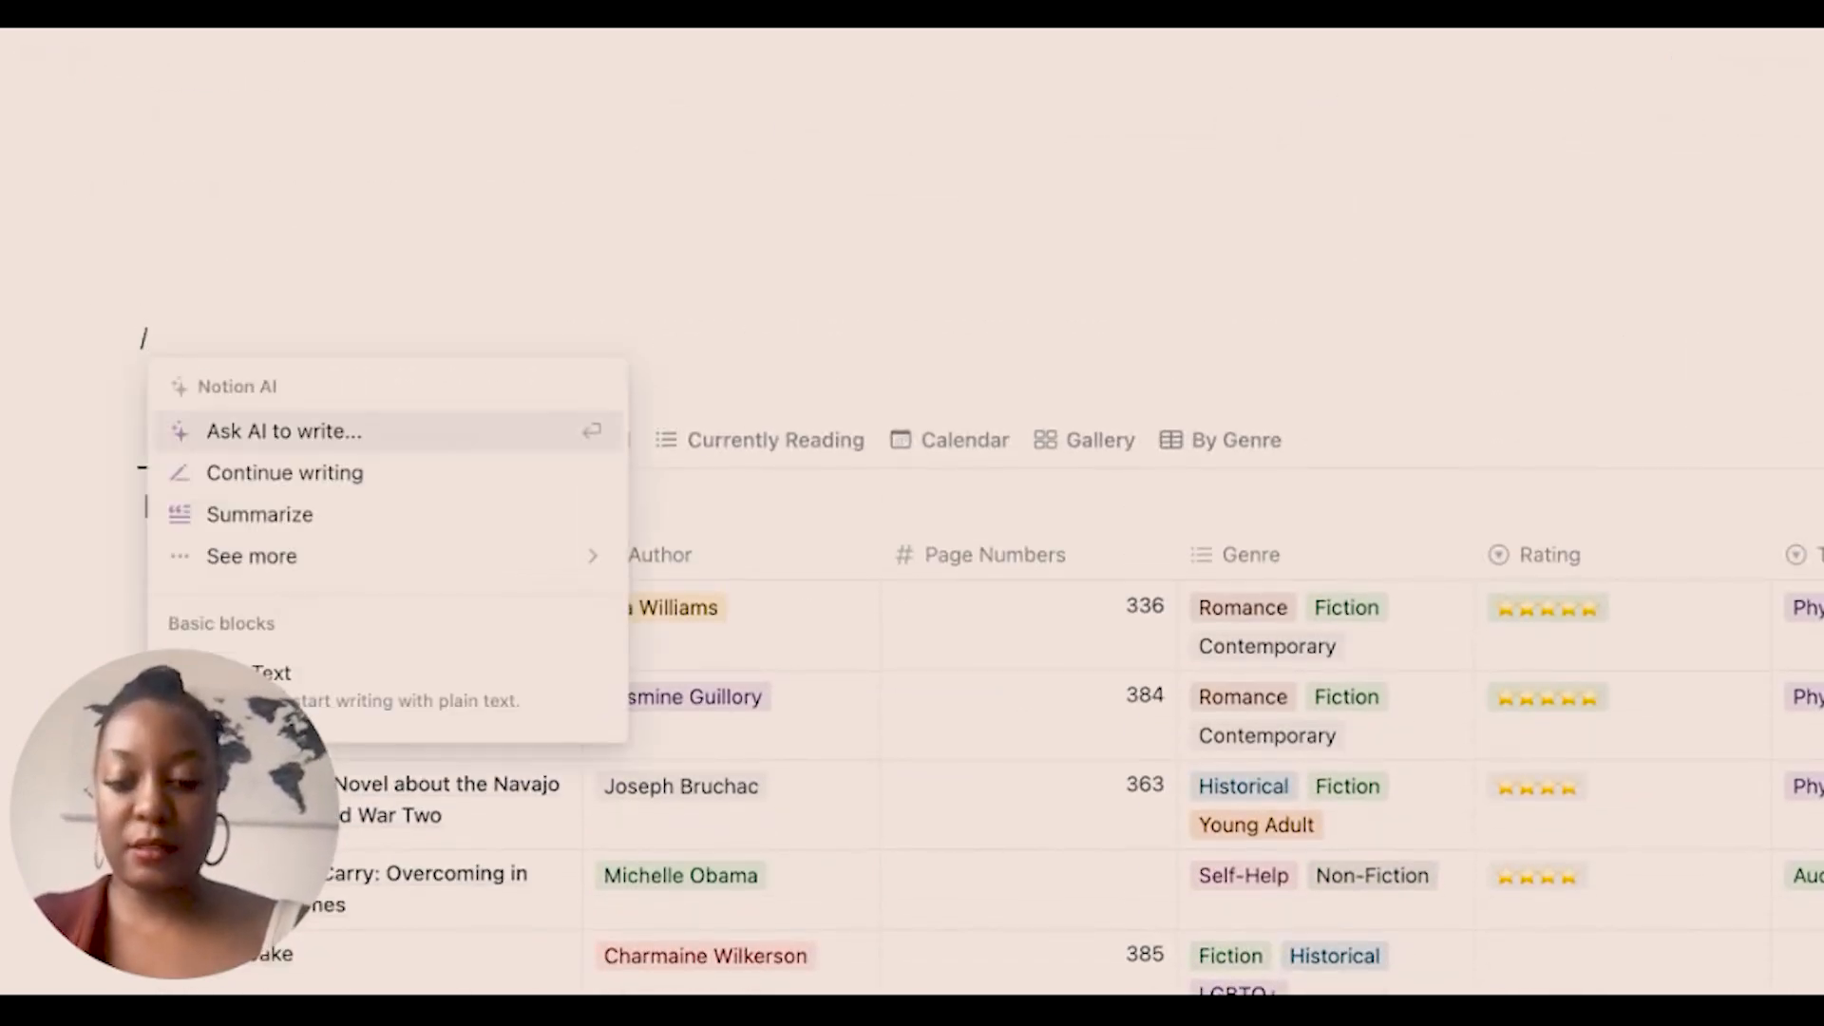
text(linked)
key(BackSpace)
key(BackSpace)
key(BackSpace)
key(BackSpace)
key(BackSpace)
key(BackSpace)
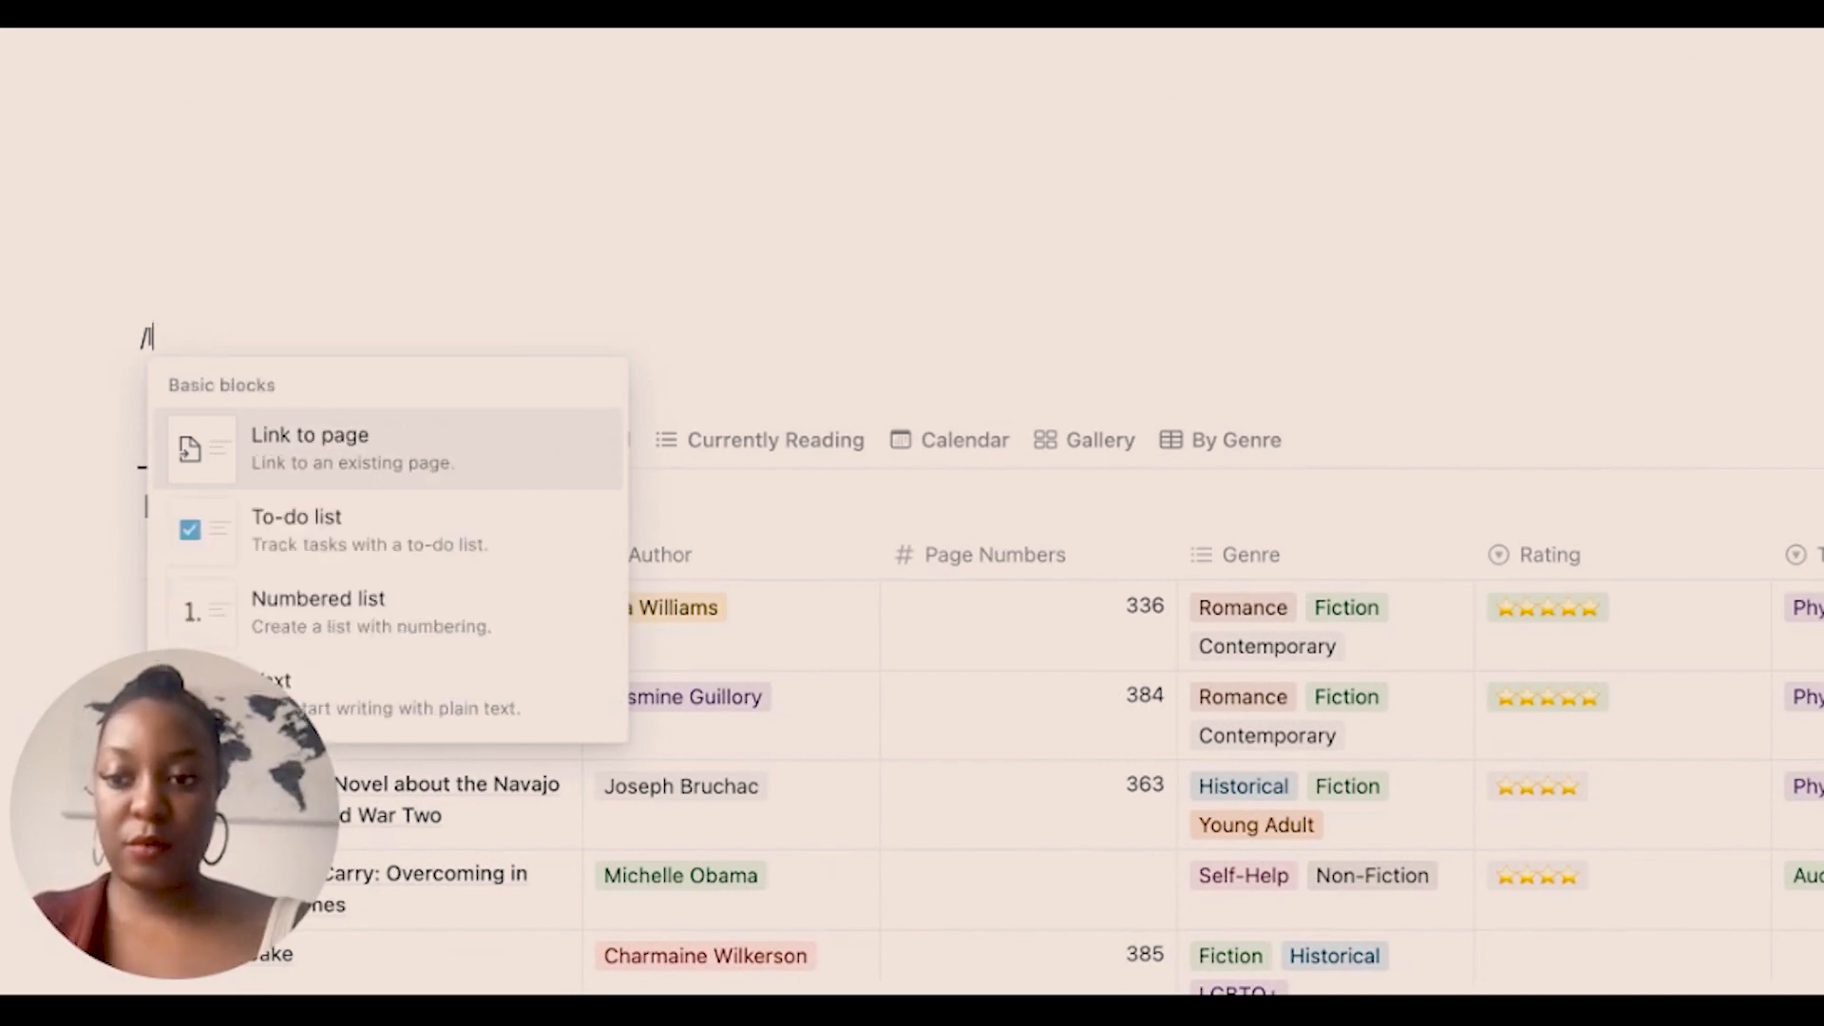
Insert an expanded toggle list above the original Books database and move the database inside it.
text(toggl)
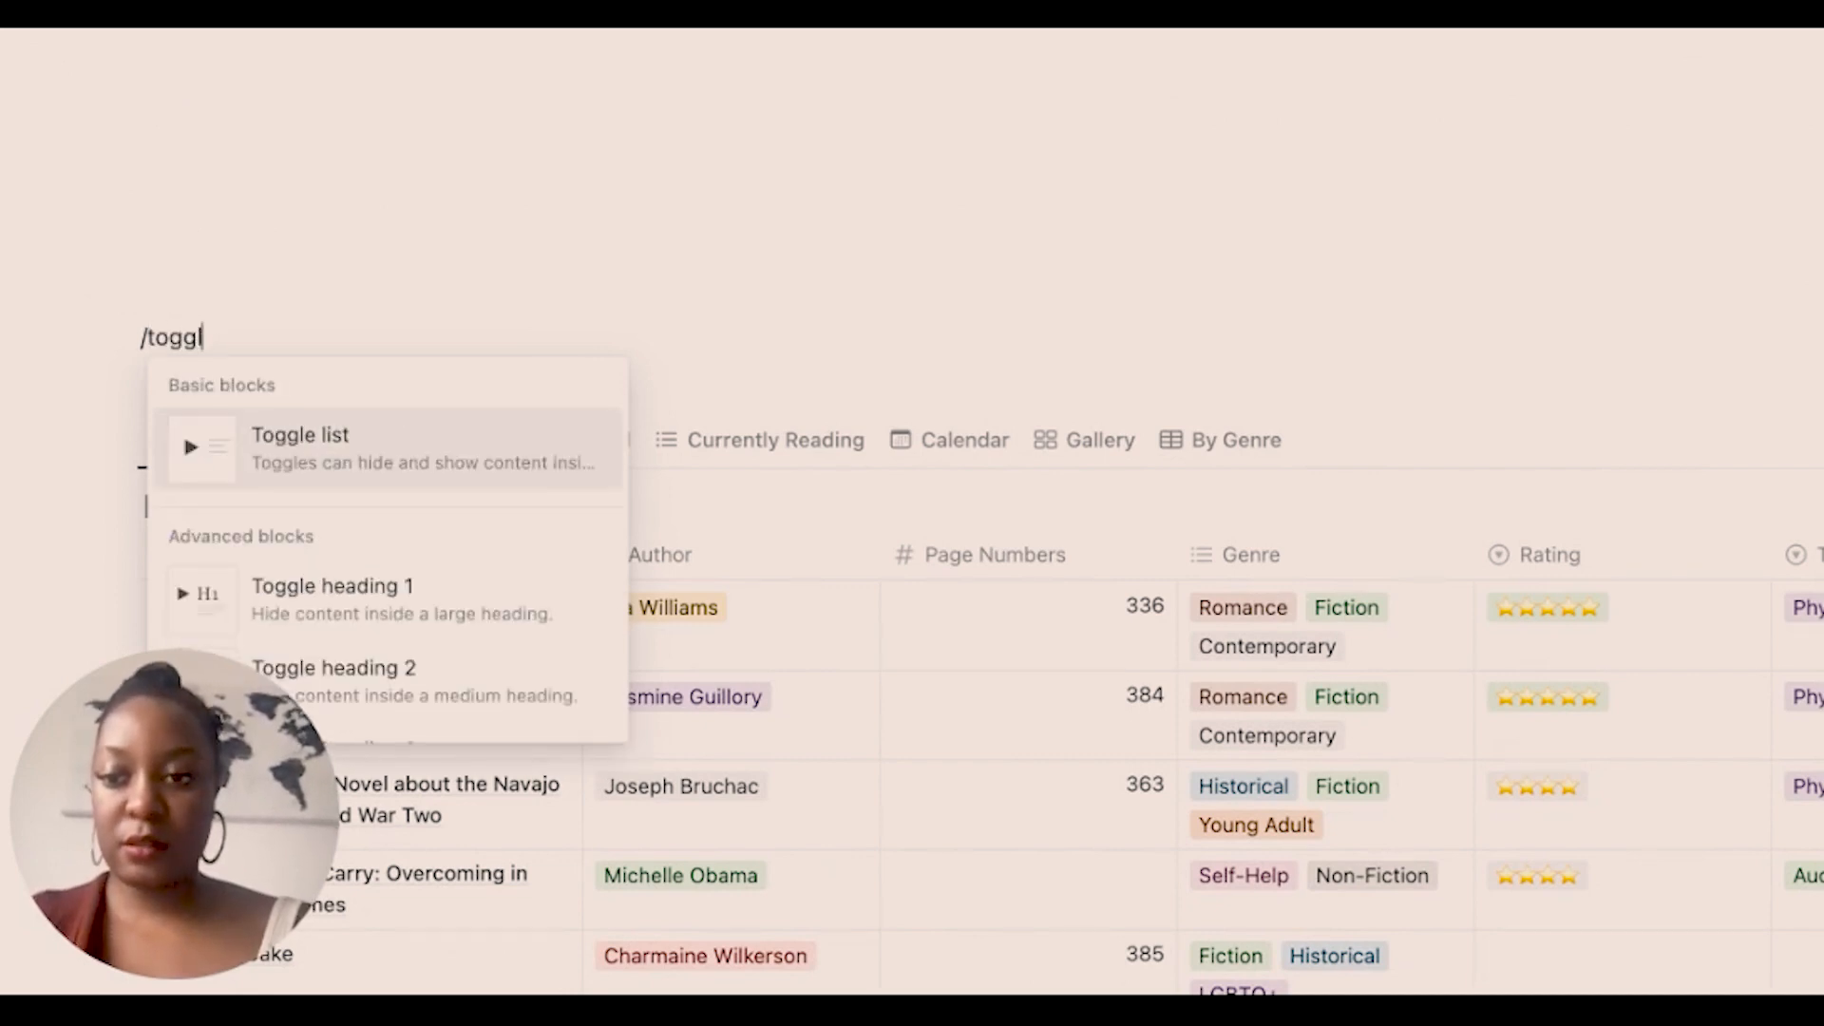
key(Return)
click(157, 337)
drag(122, 487, 229, 364)
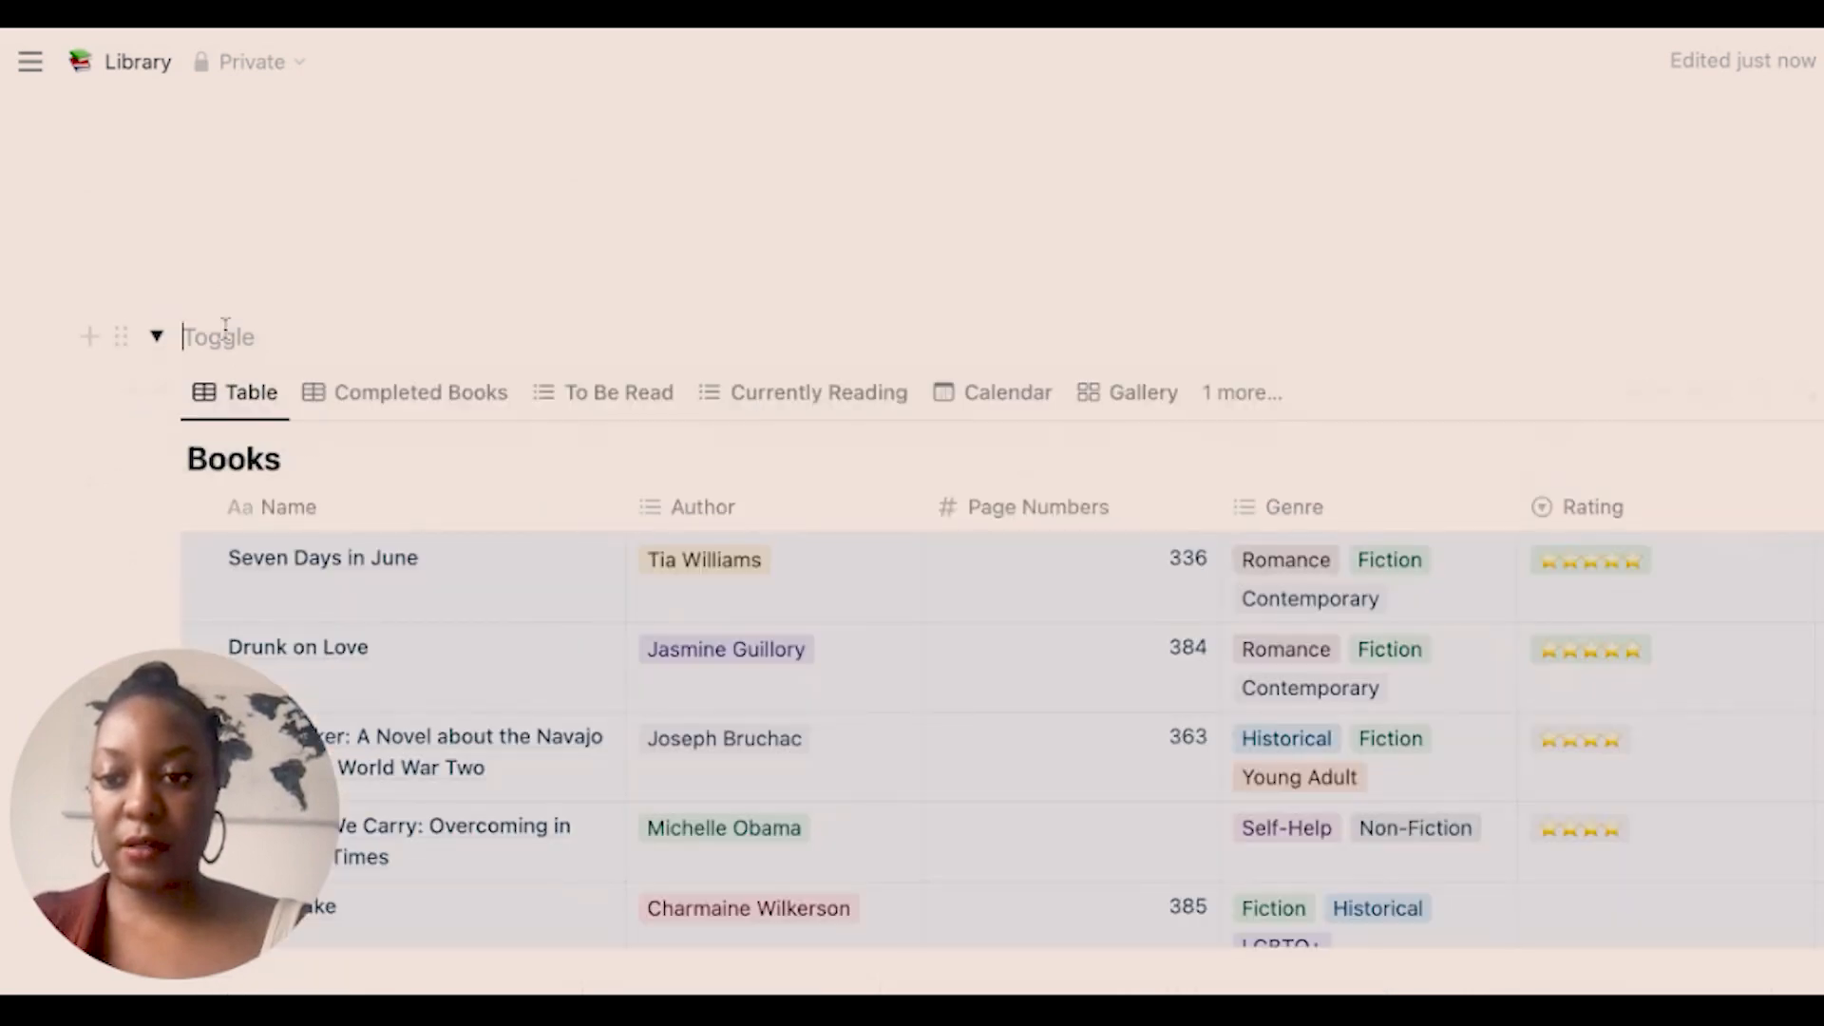
Title the toggle Main Database and turn the Books database inside it into a page.
click(226, 337)
text(Main Database)
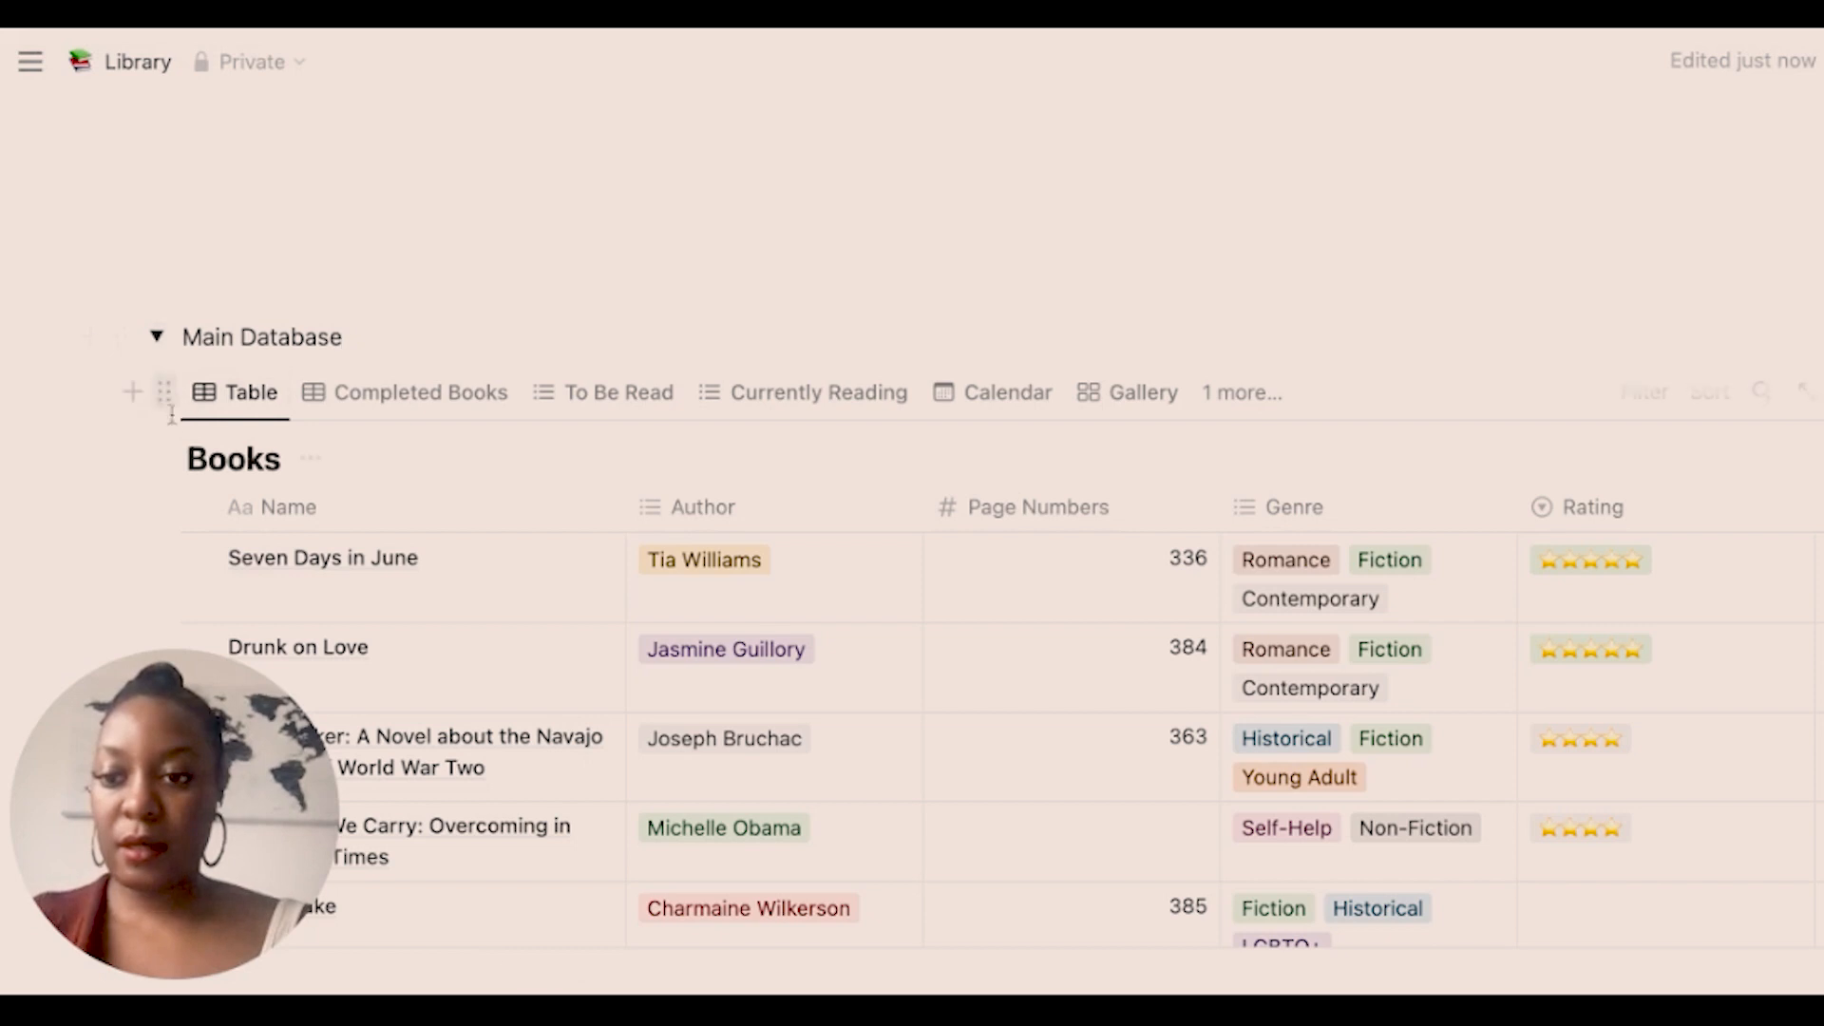
click(171, 394)
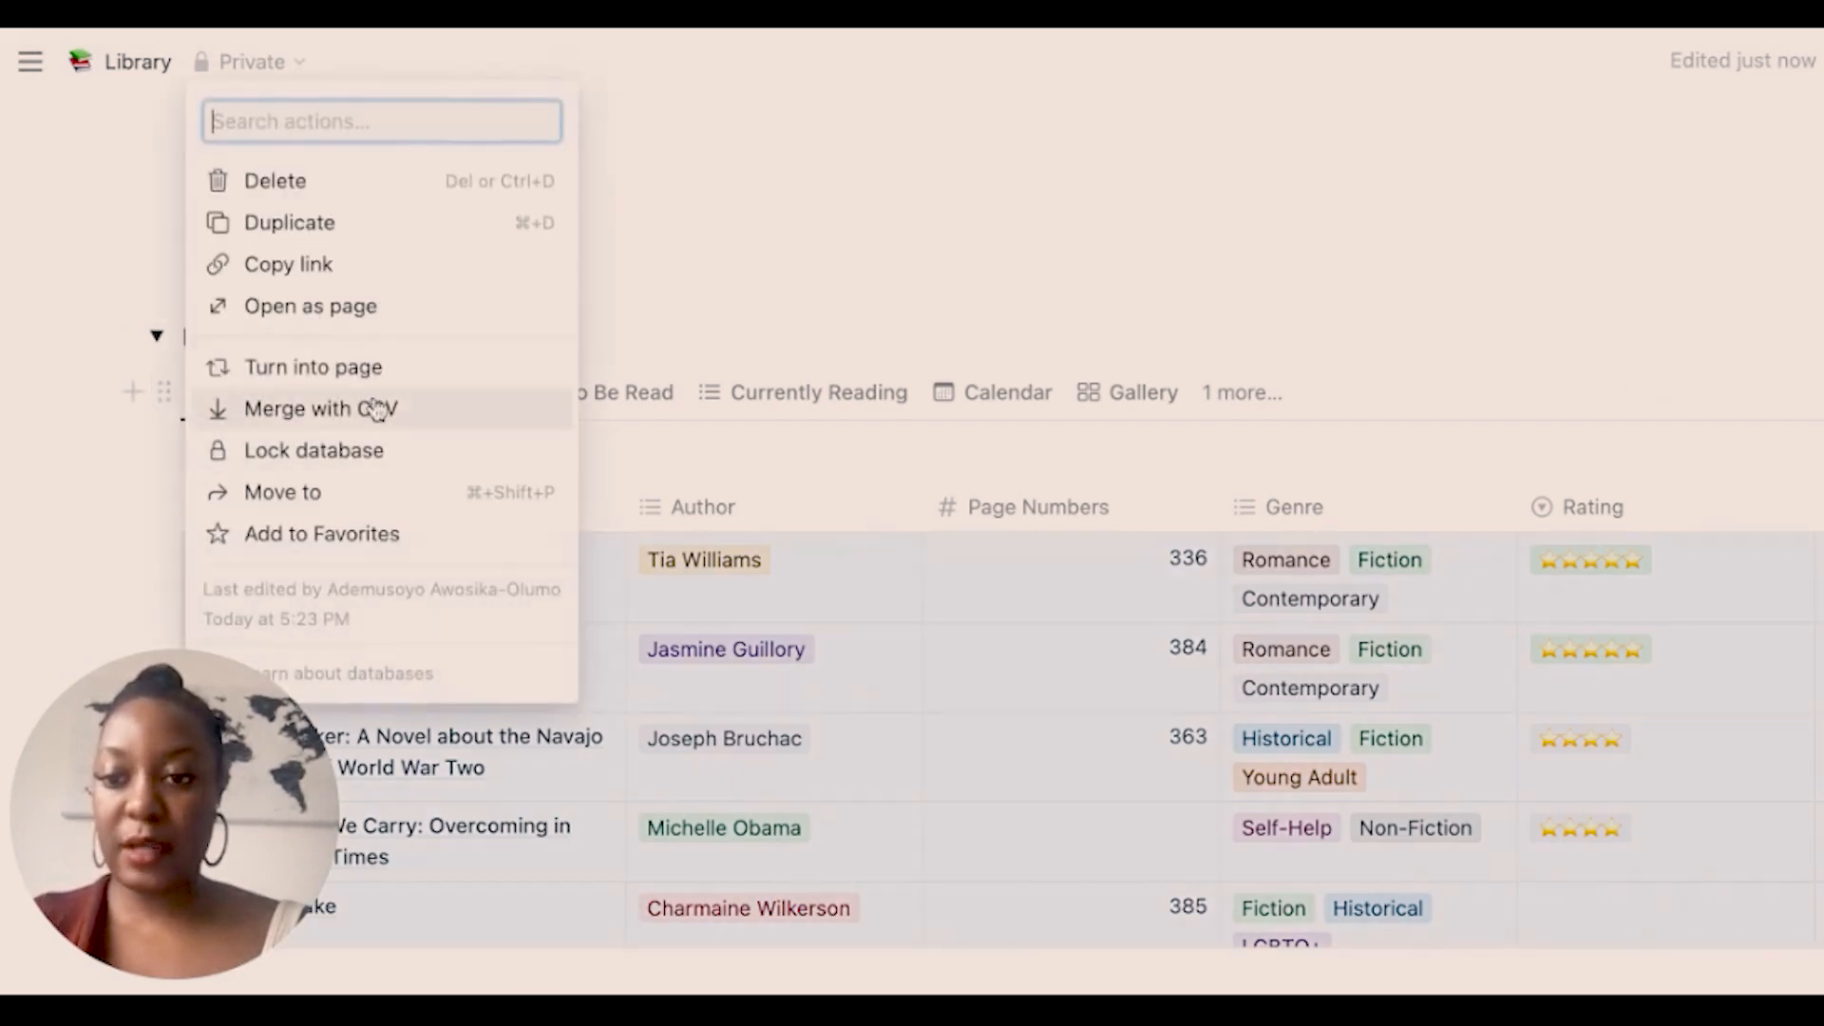
click(390, 365)
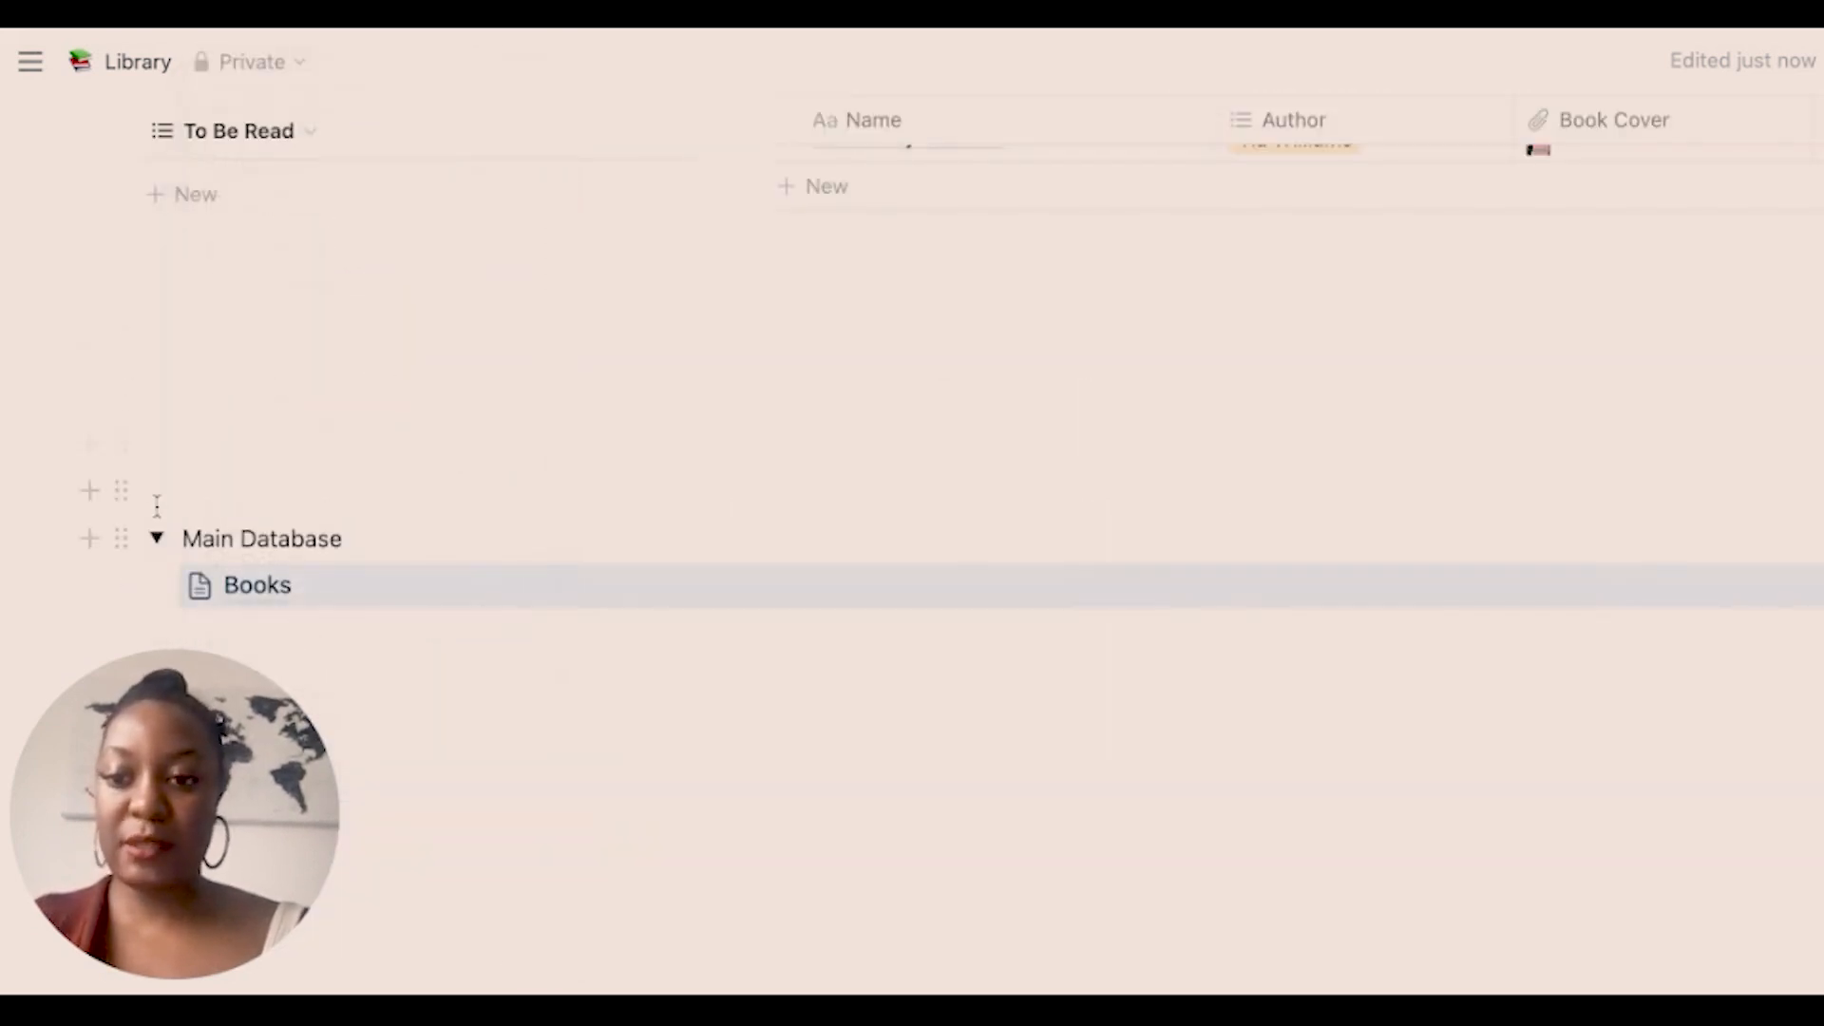
Collapse the Main Database toggle and review the layout of the reading list and completed book sections.
click(154, 538)
scroll(347, 474, up, 7)
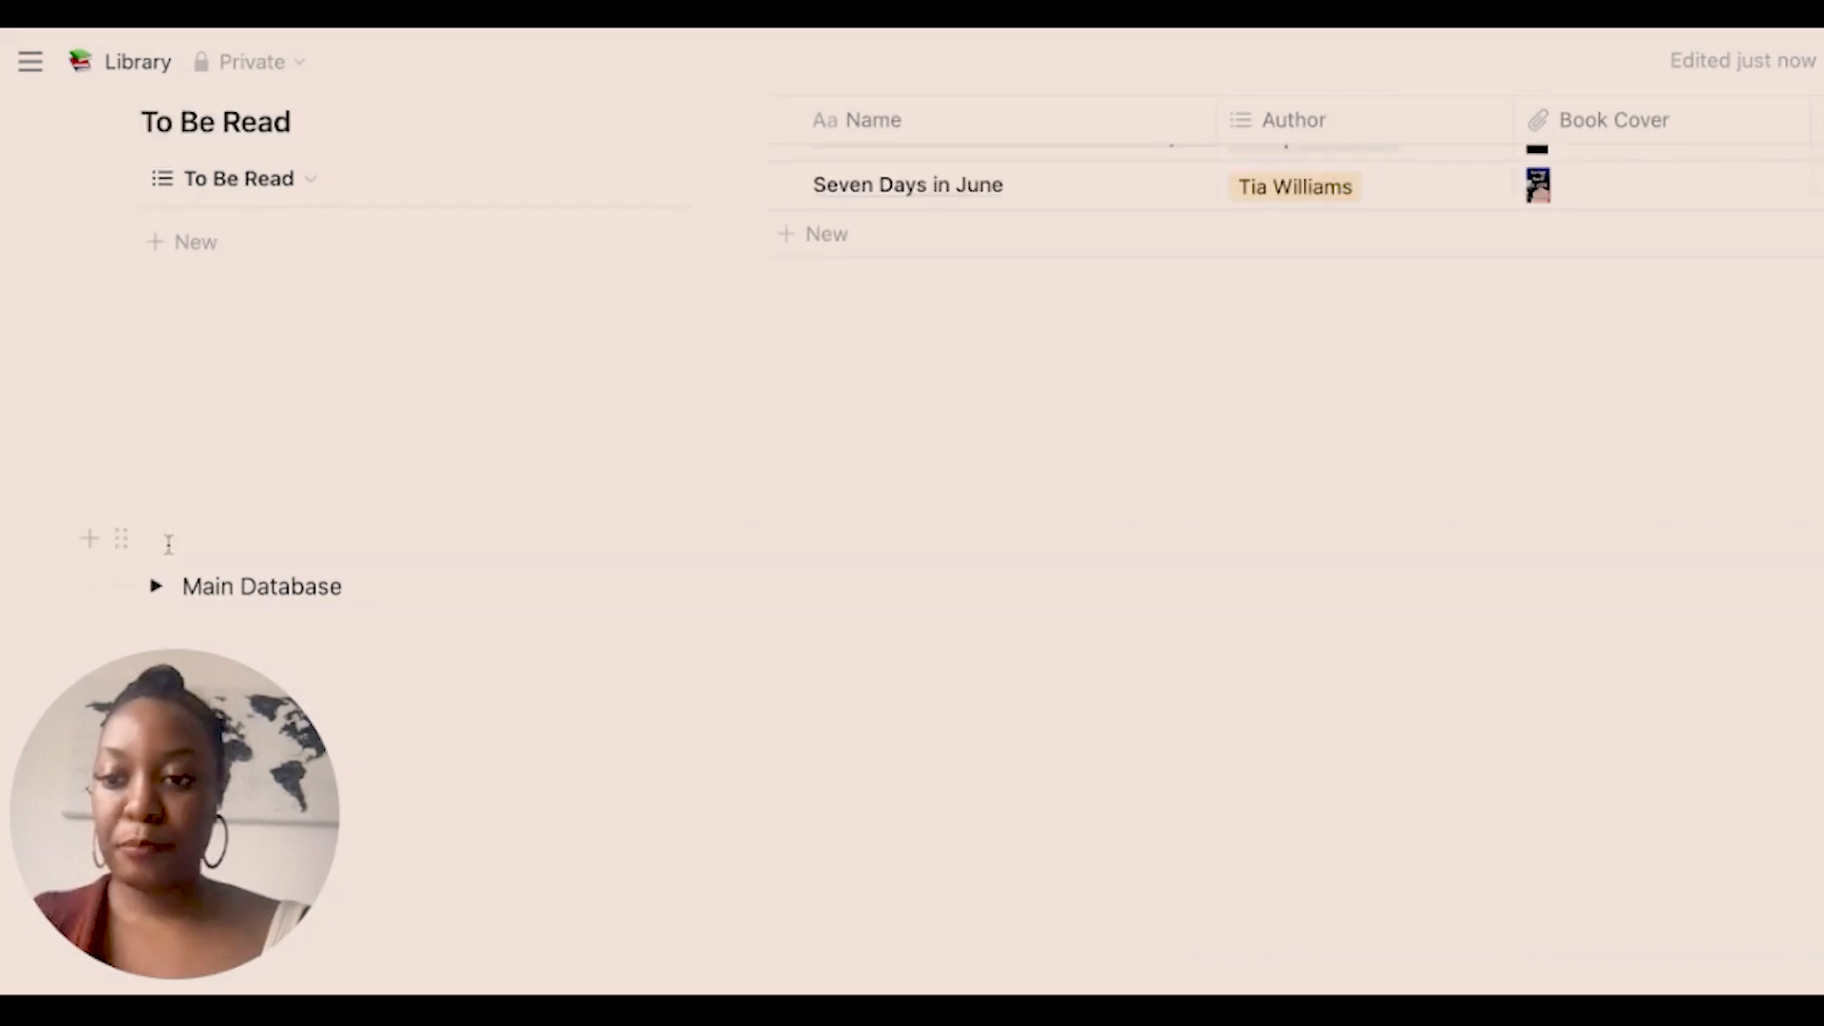
scroll(349, 473, down, 3)
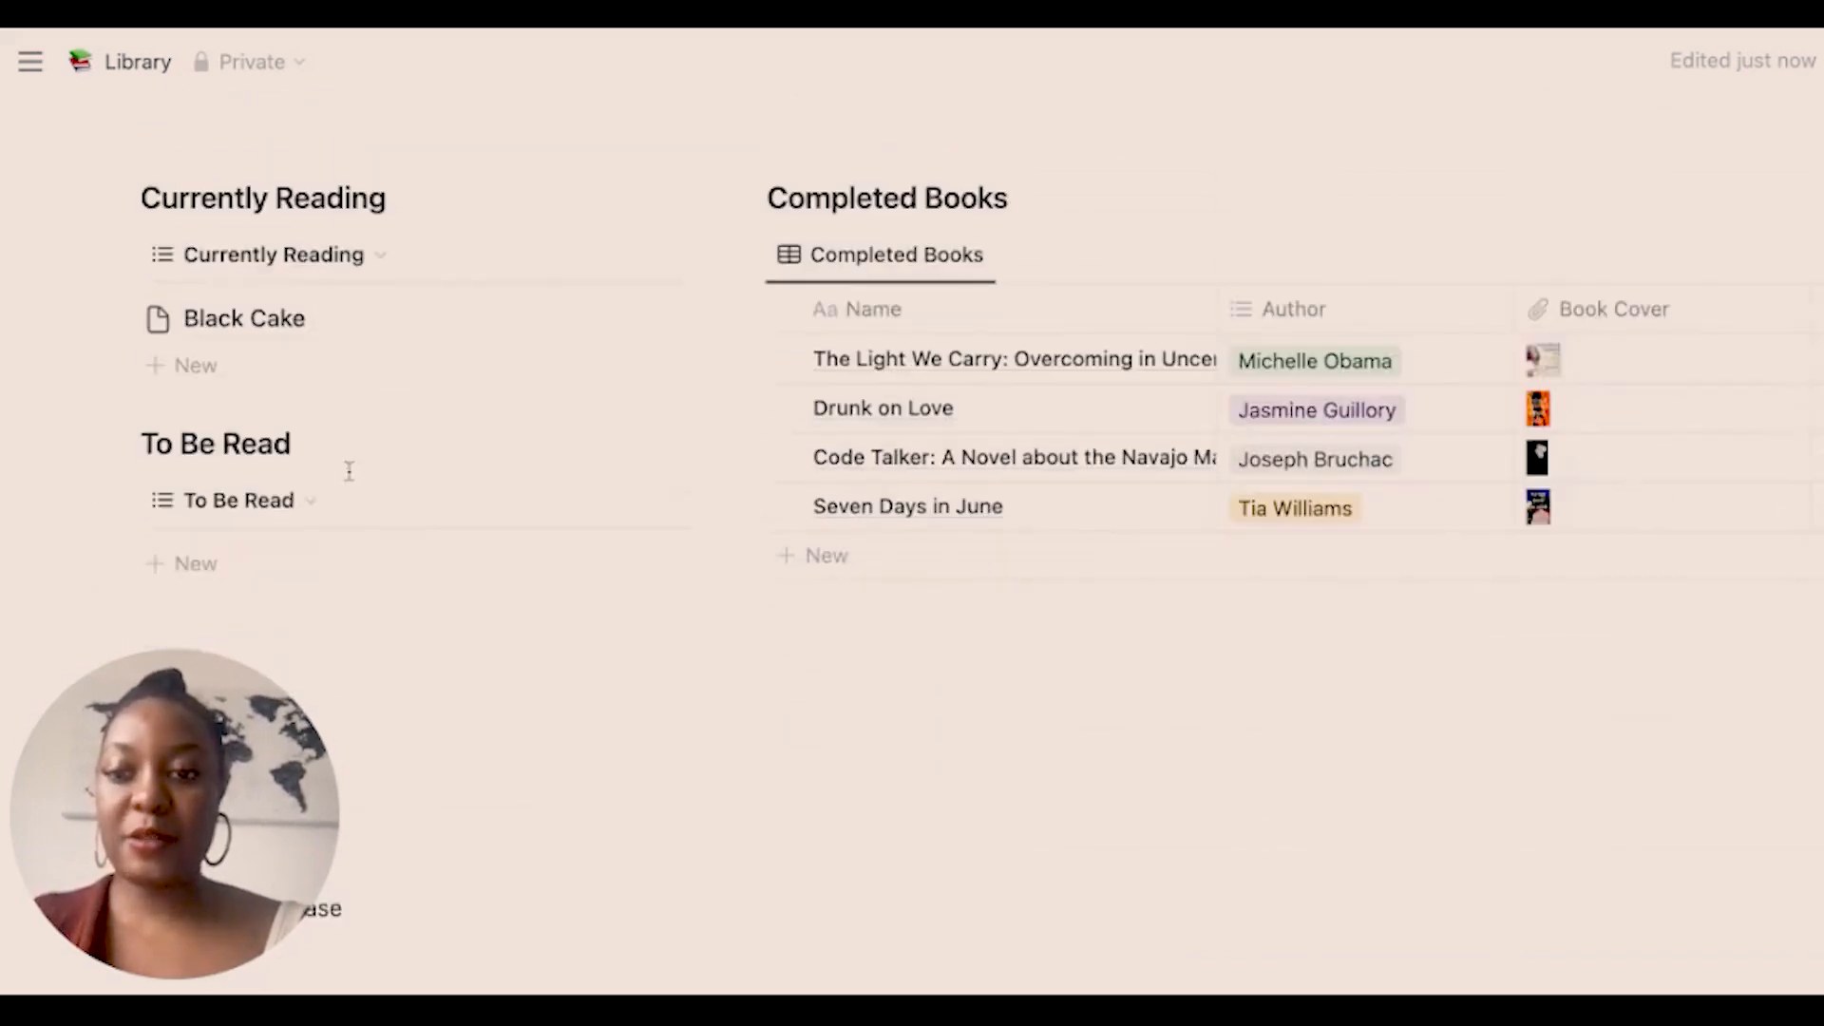
scroll(348, 473, up, 3)
scroll(349, 473, down, 3)
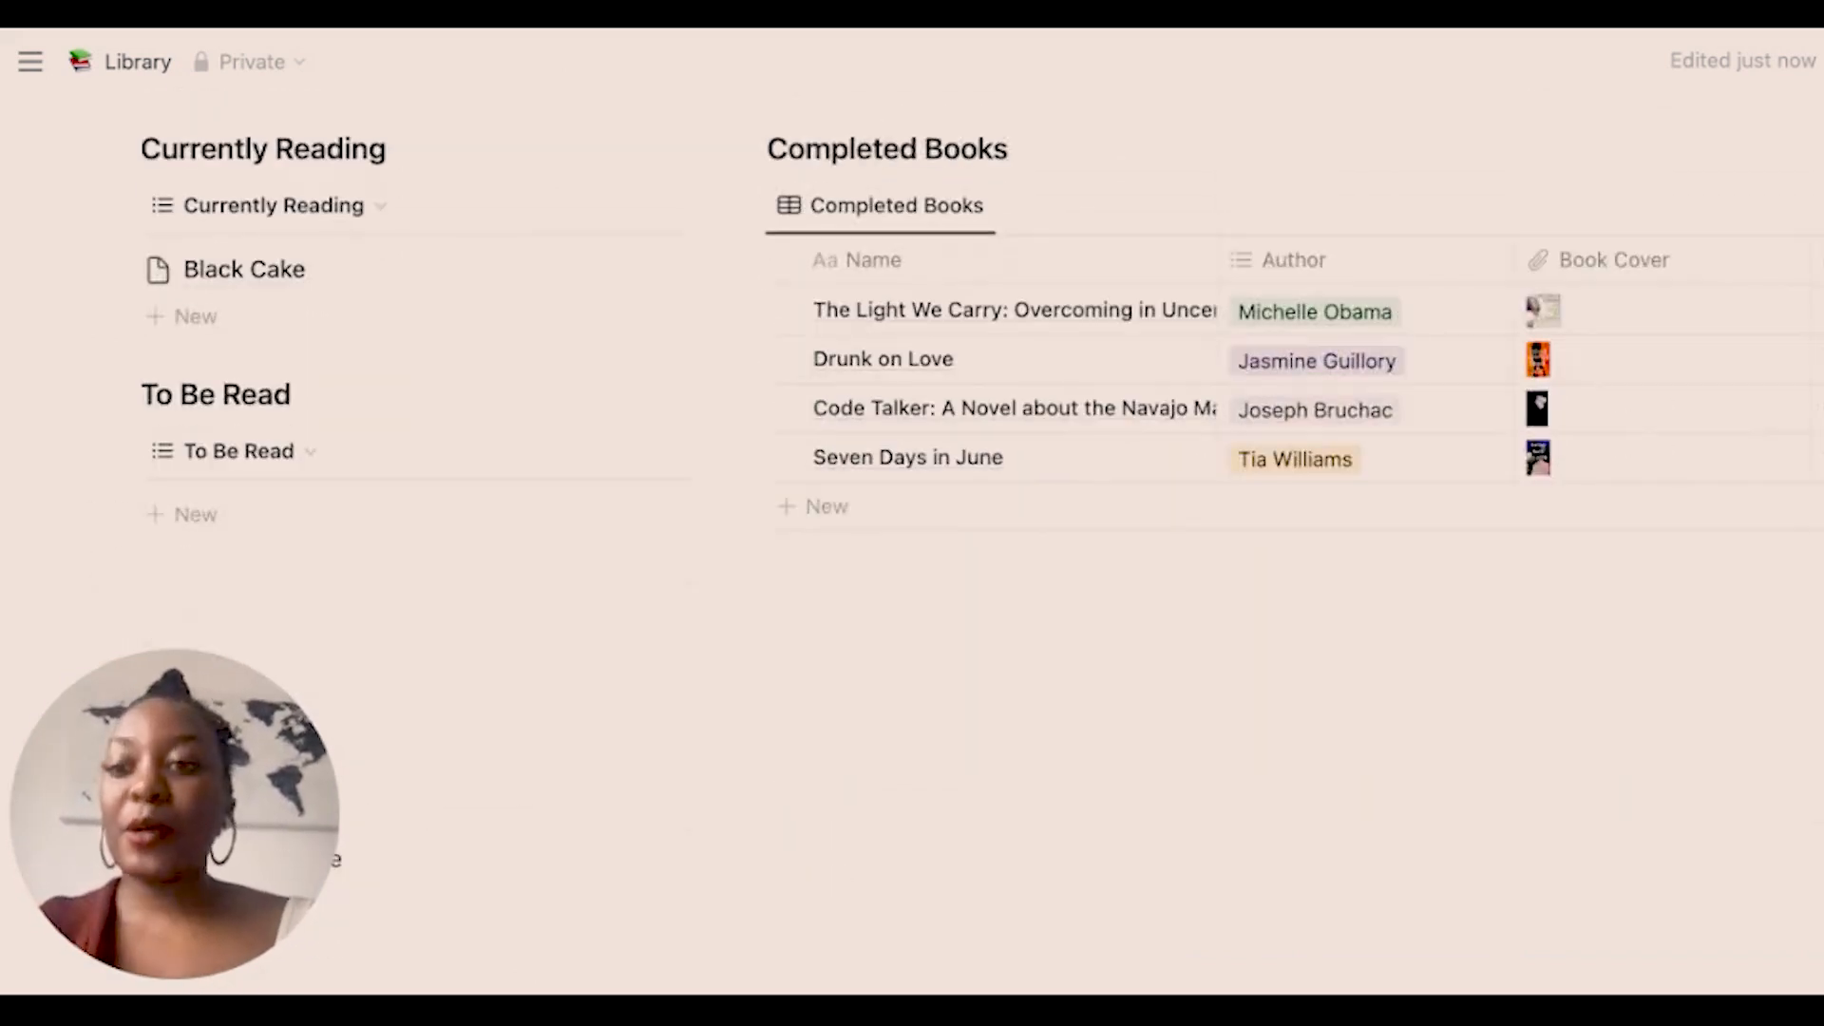
scroll(349, 473, up, 1)
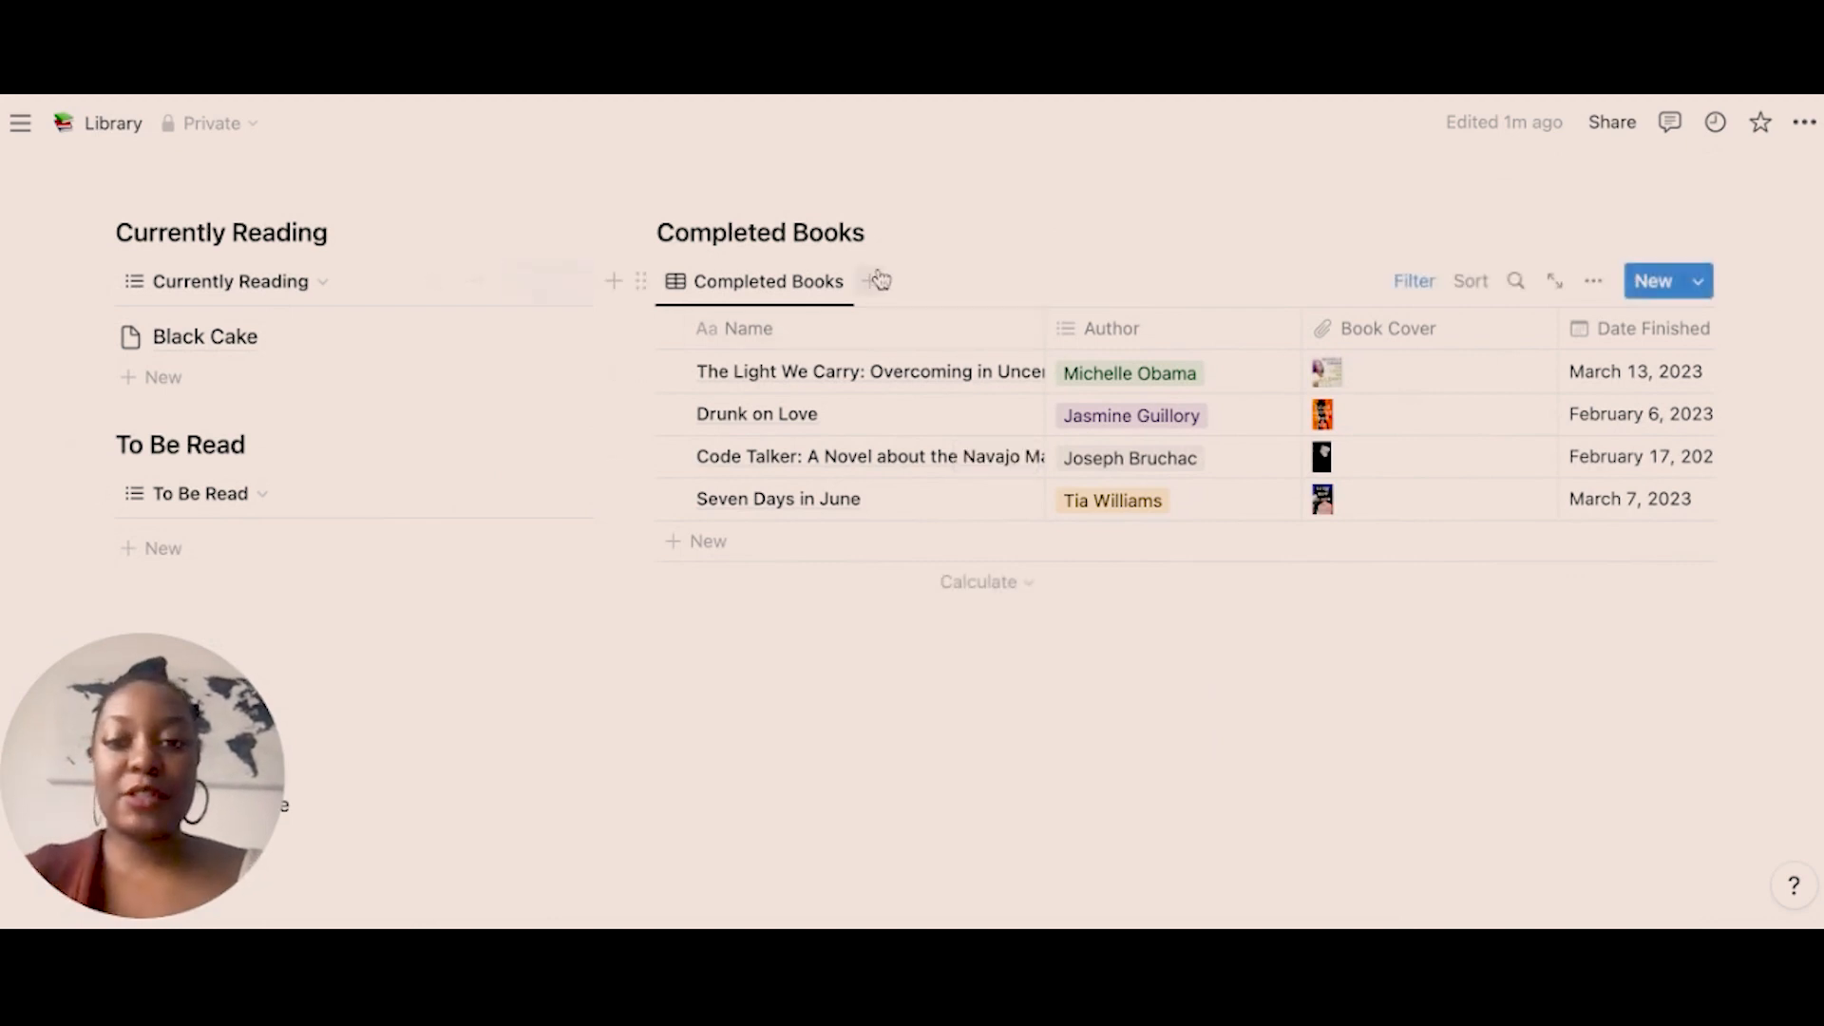
Add a second view to the Completed Books block, sourced from the Books database and copied from its Gallery view.
click(874, 281)
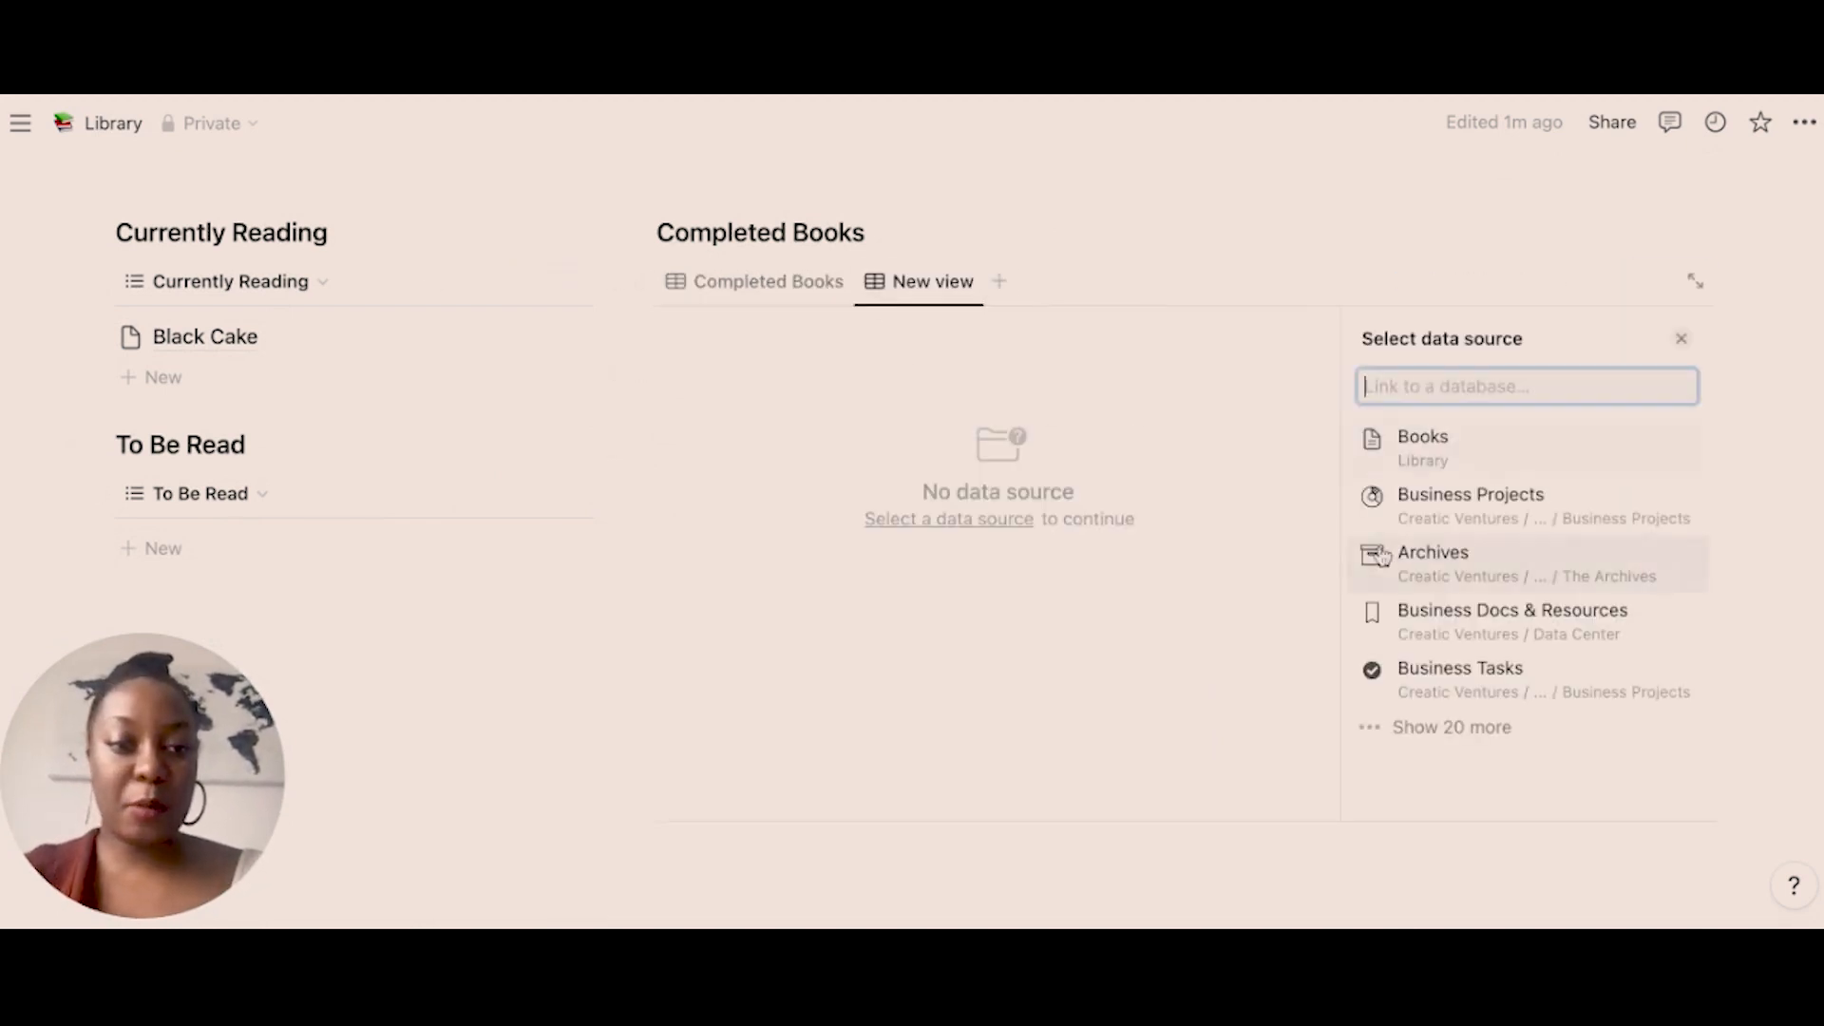
click(1482, 465)
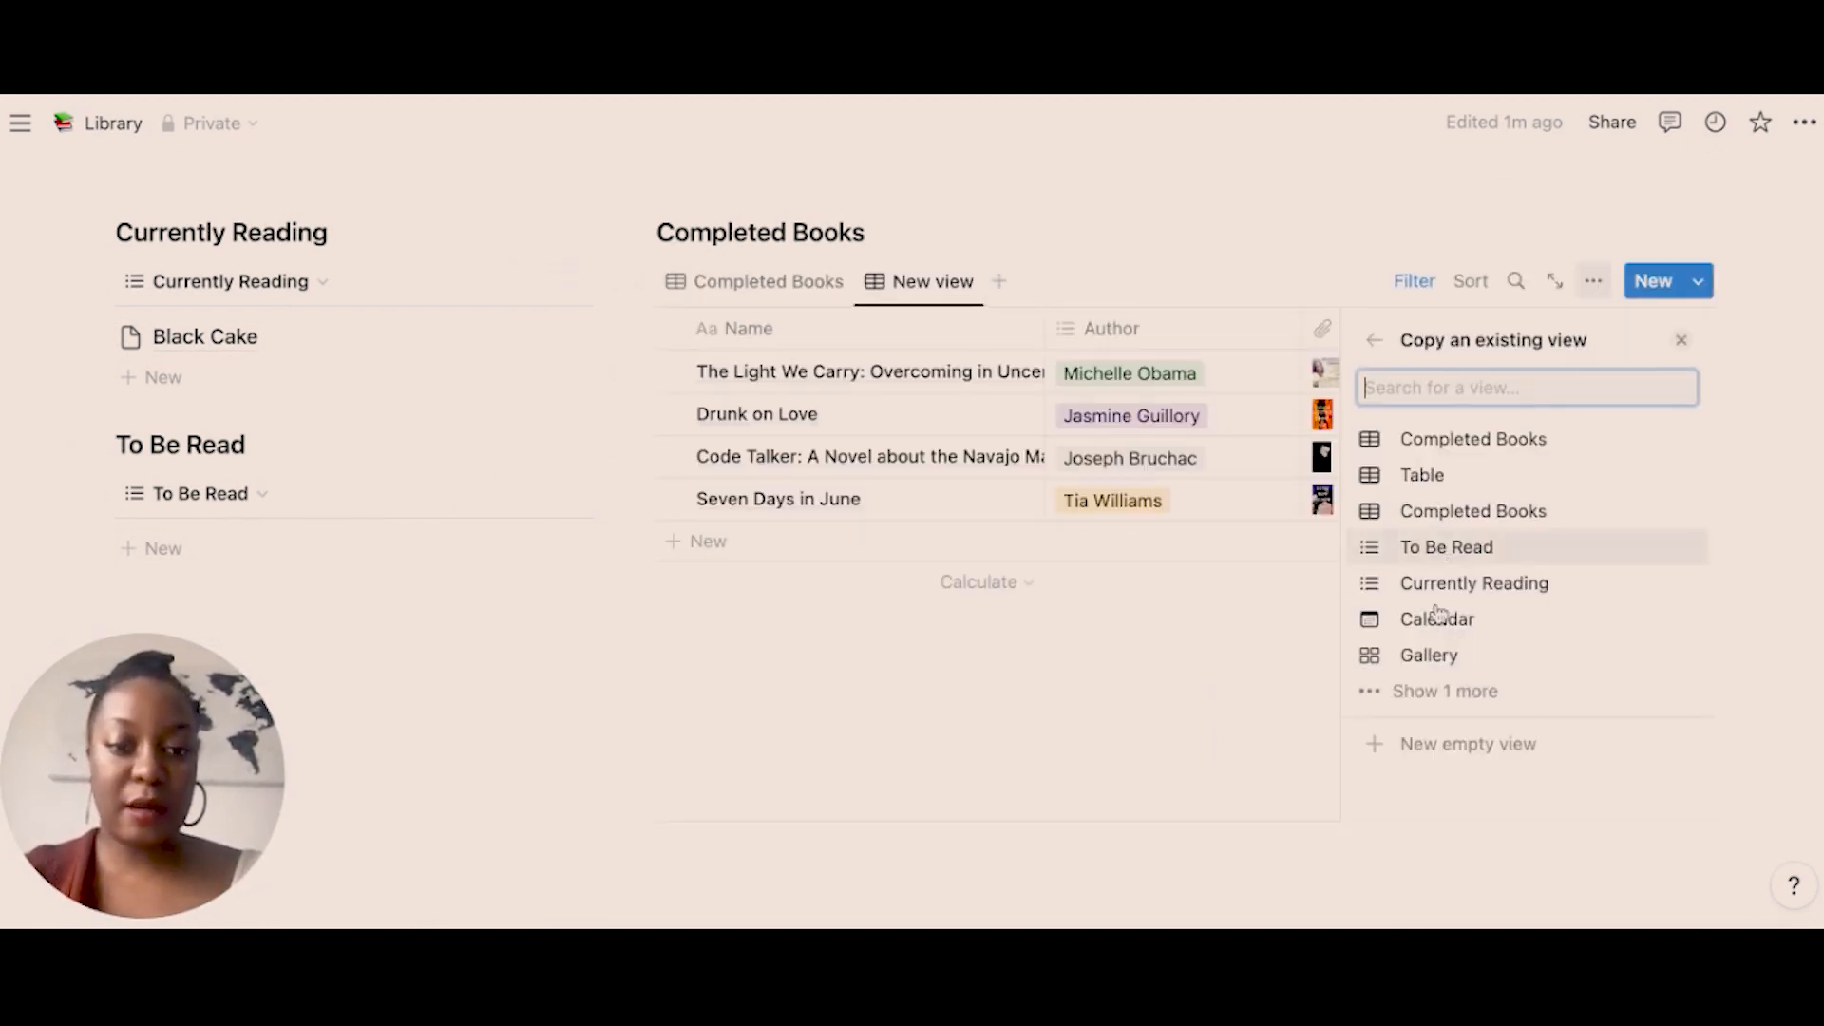
click(1428, 655)
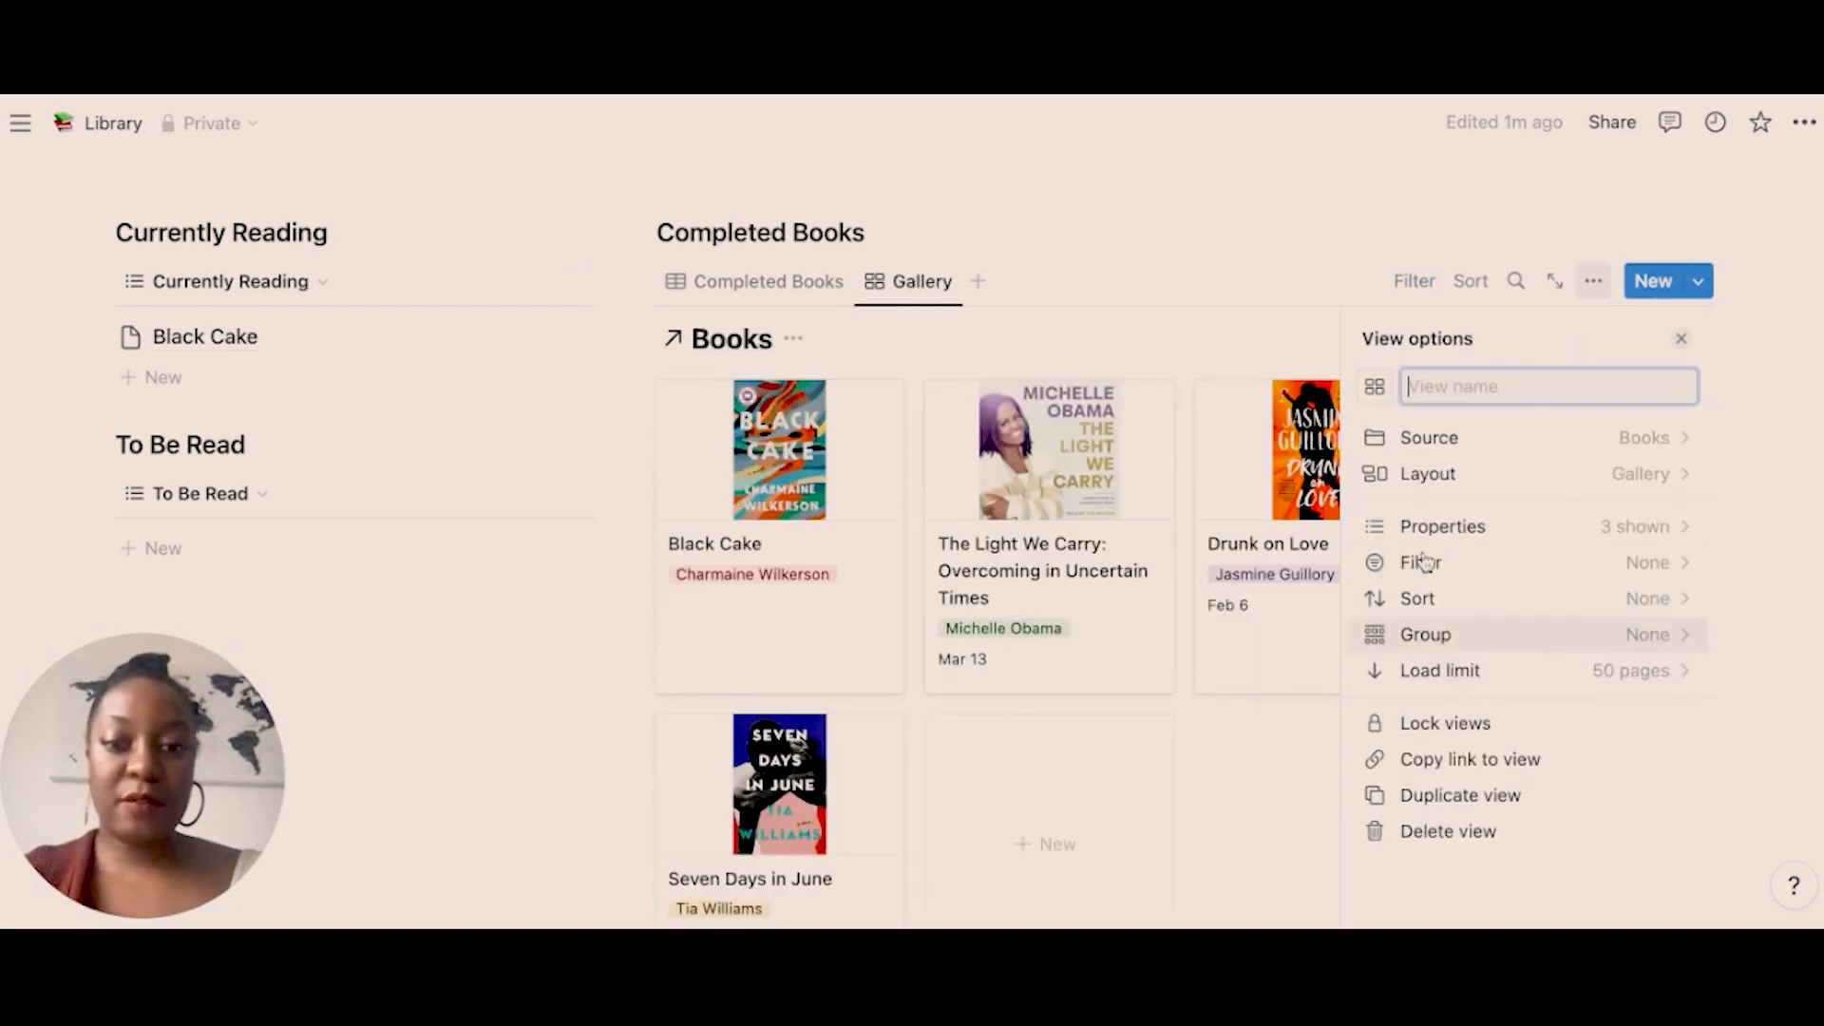
click(1262, 253)
scroll(1136, 727, down, 3)
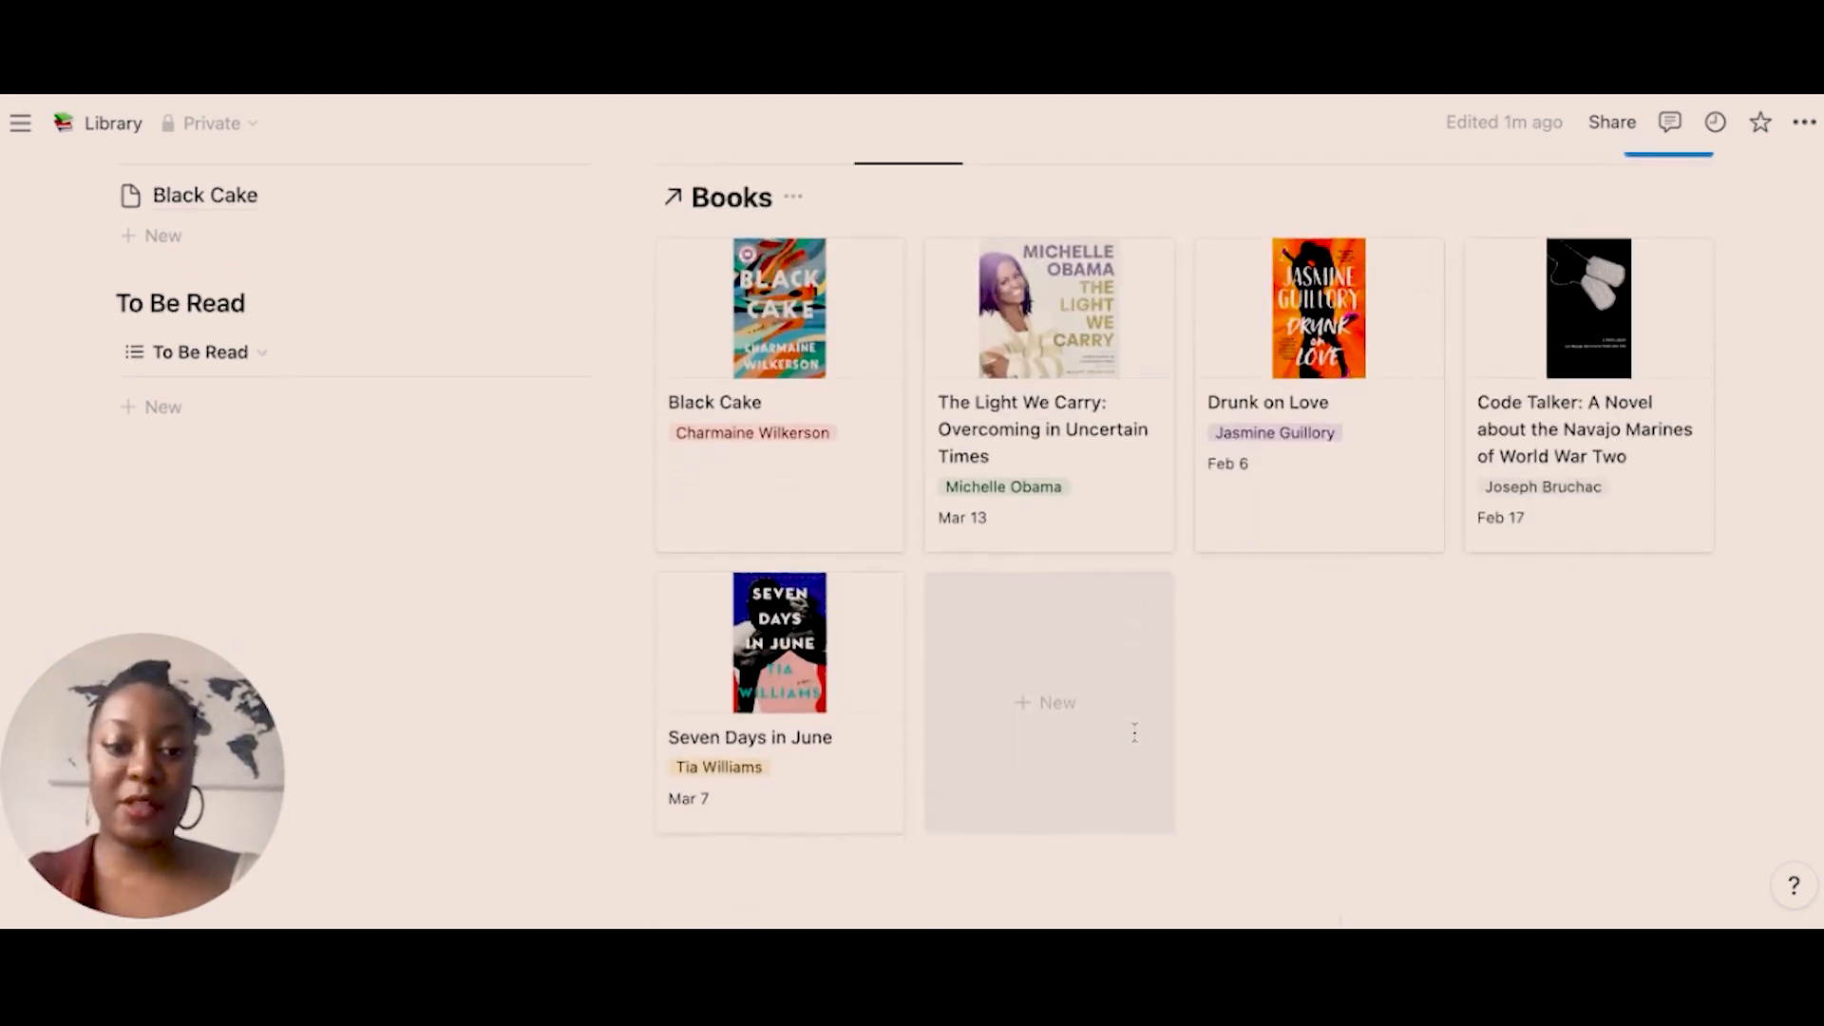
scroll(1136, 727, up, 5)
scroll(1136, 726, down, 2)
scroll(1050, 570, down, 2)
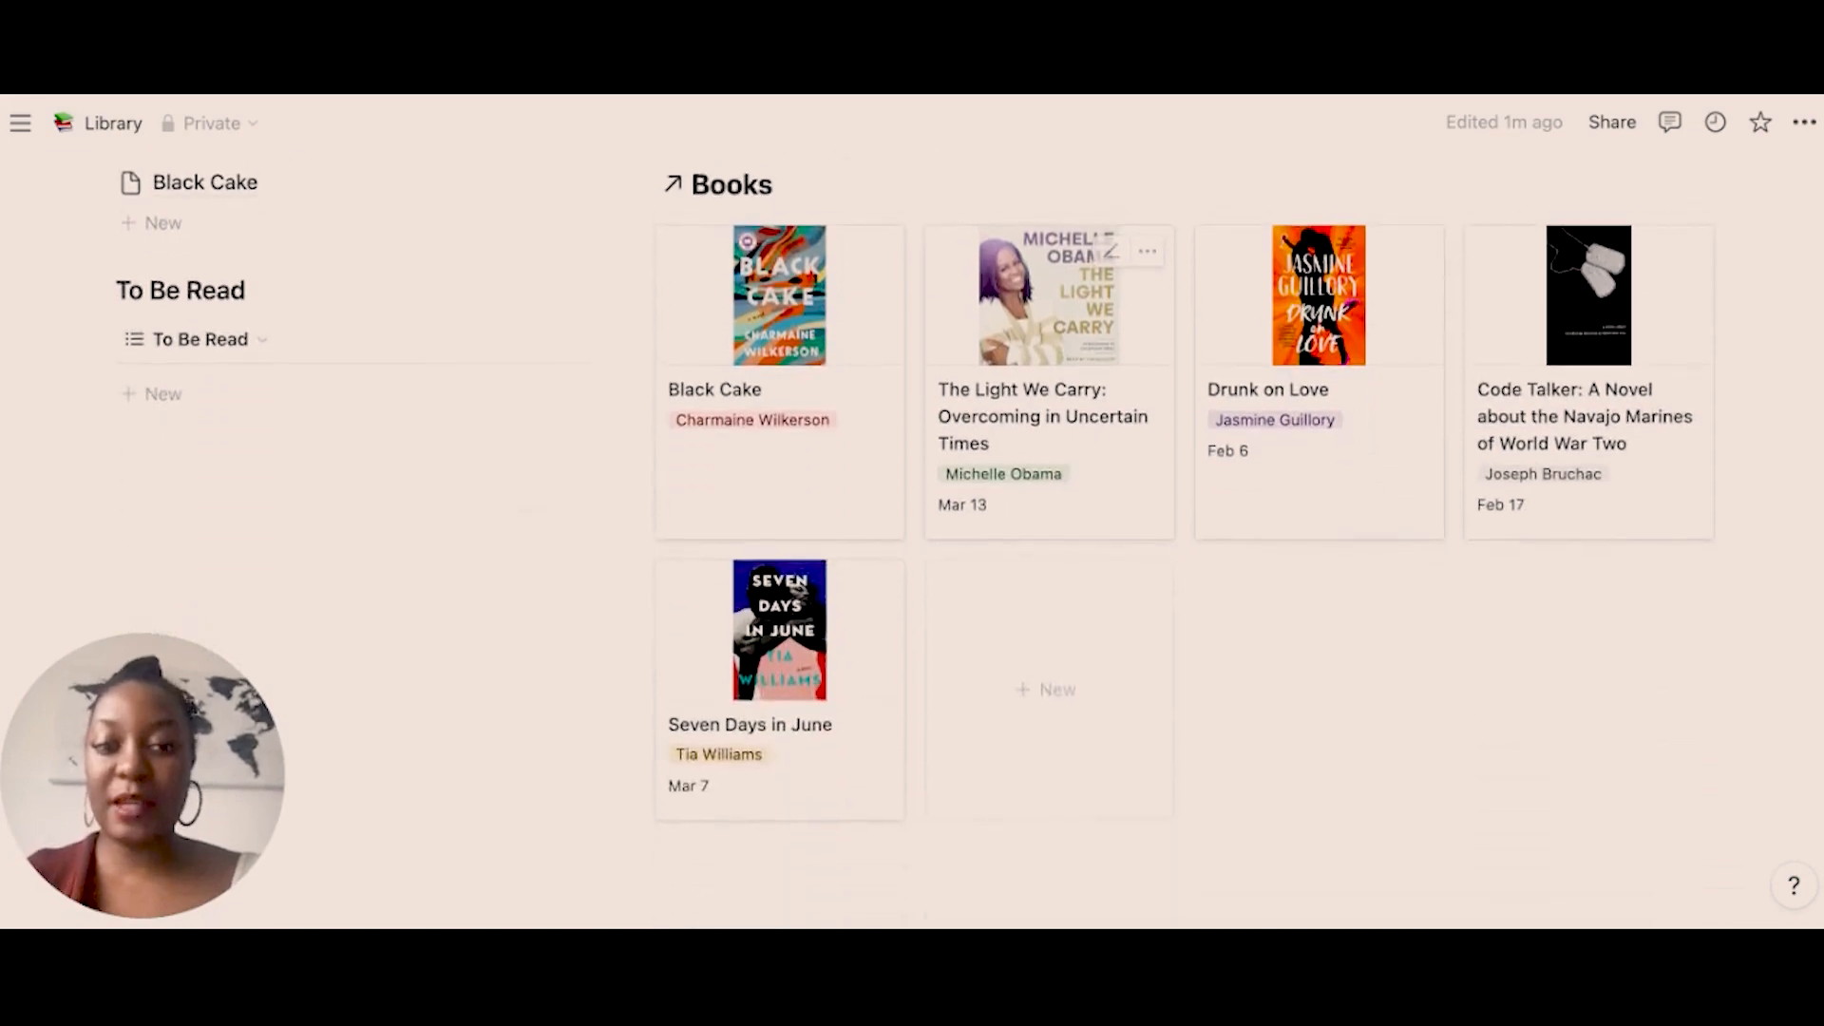
scroll(1050, 570, up, 1)
Show the Type and Genre properties on the gallery cards and hide Date Finished.
click(1597, 227)
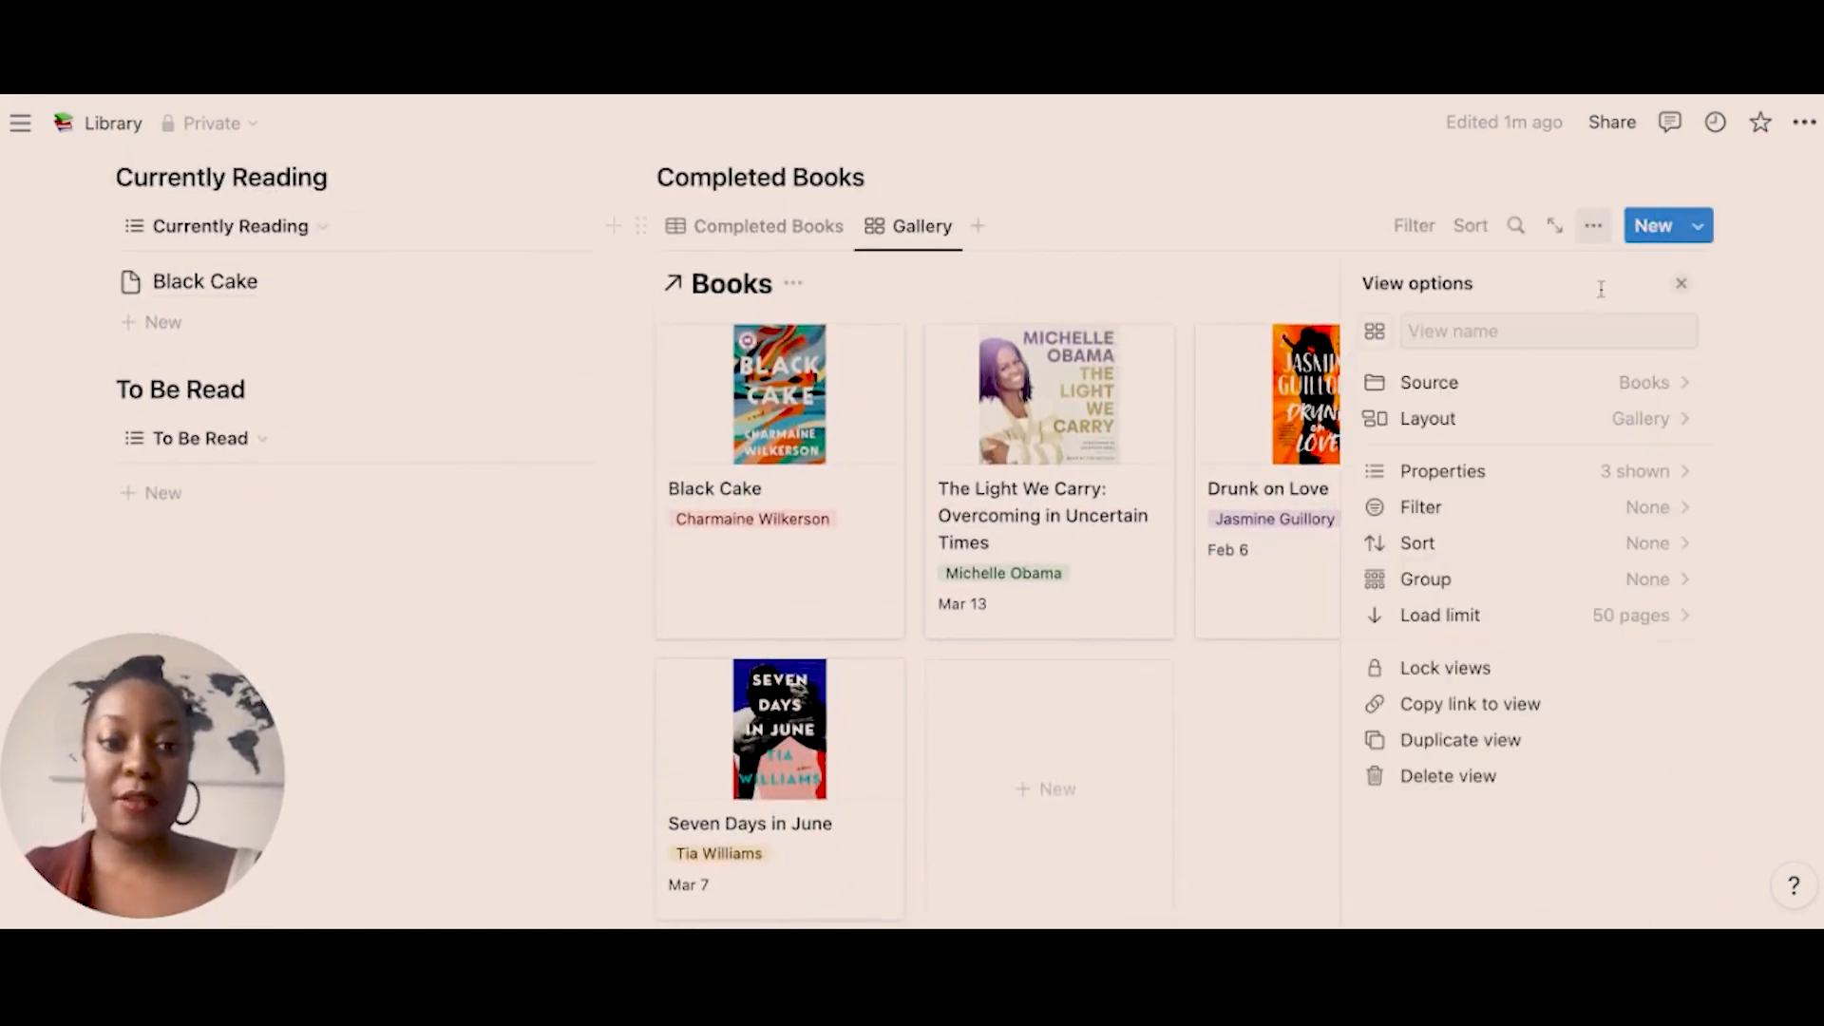
click(1561, 472)
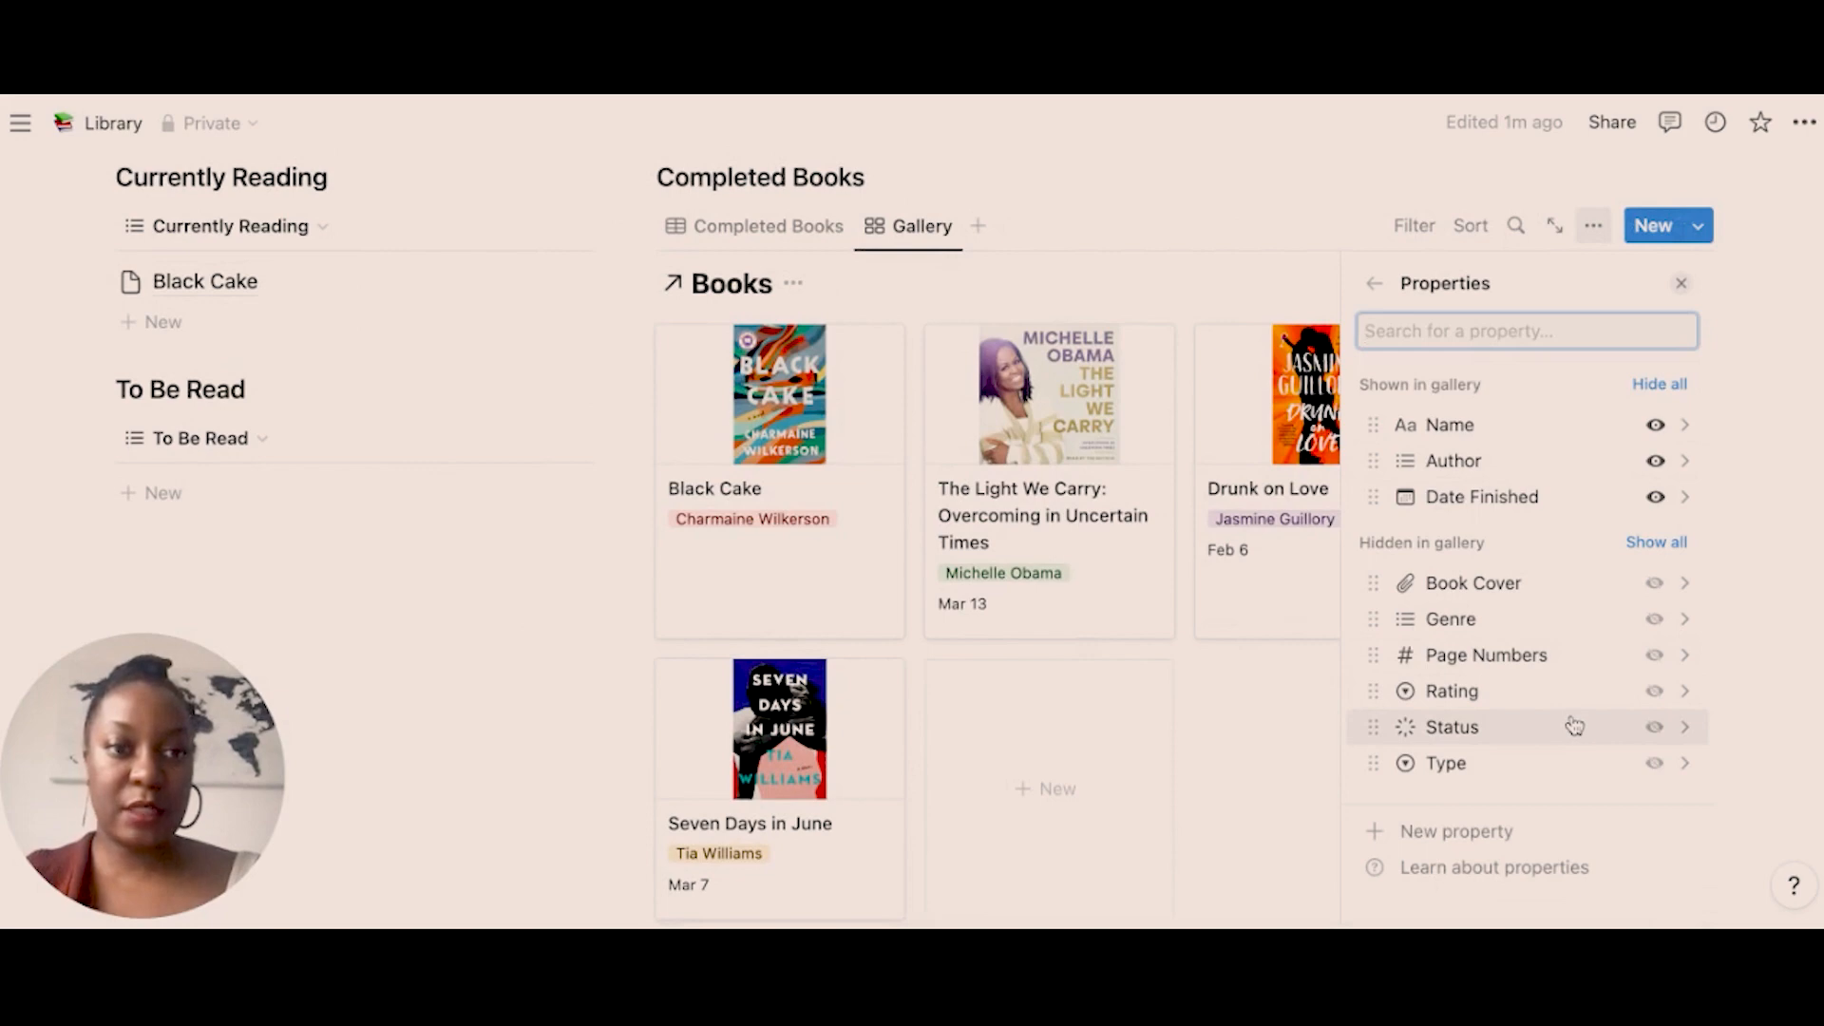
click(1653, 763)
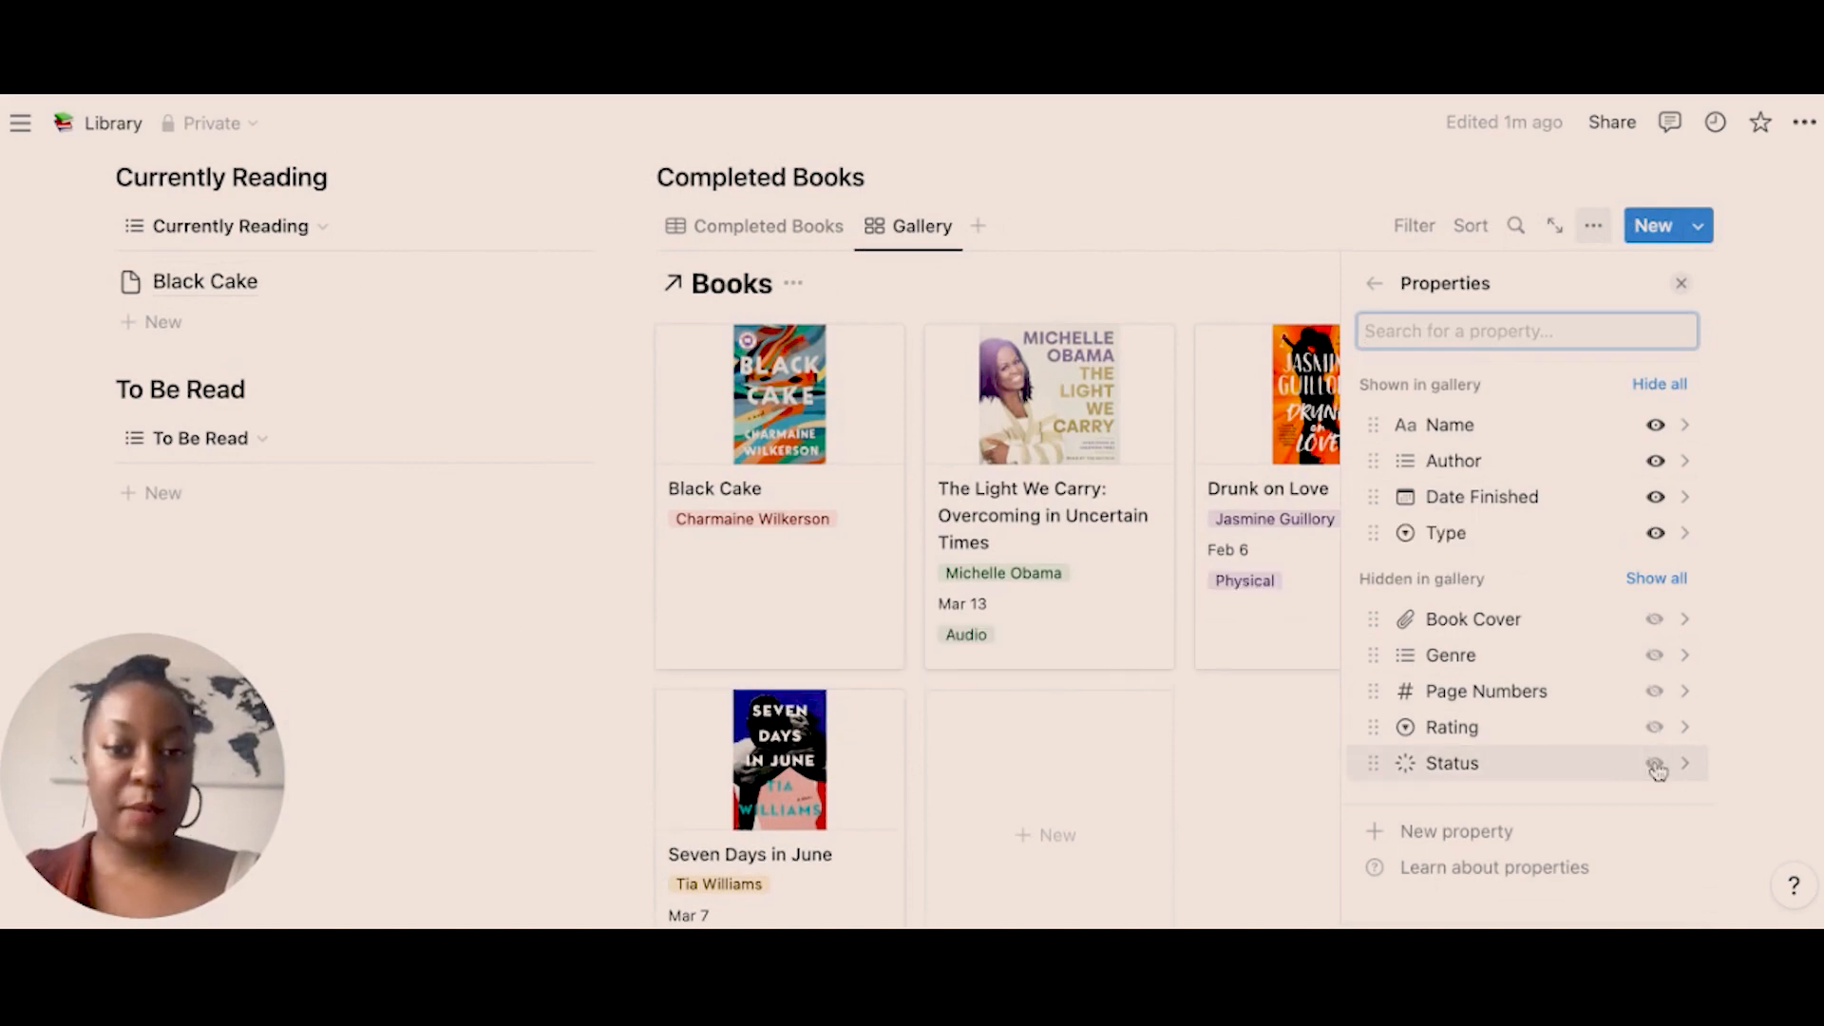
click(1654, 655)
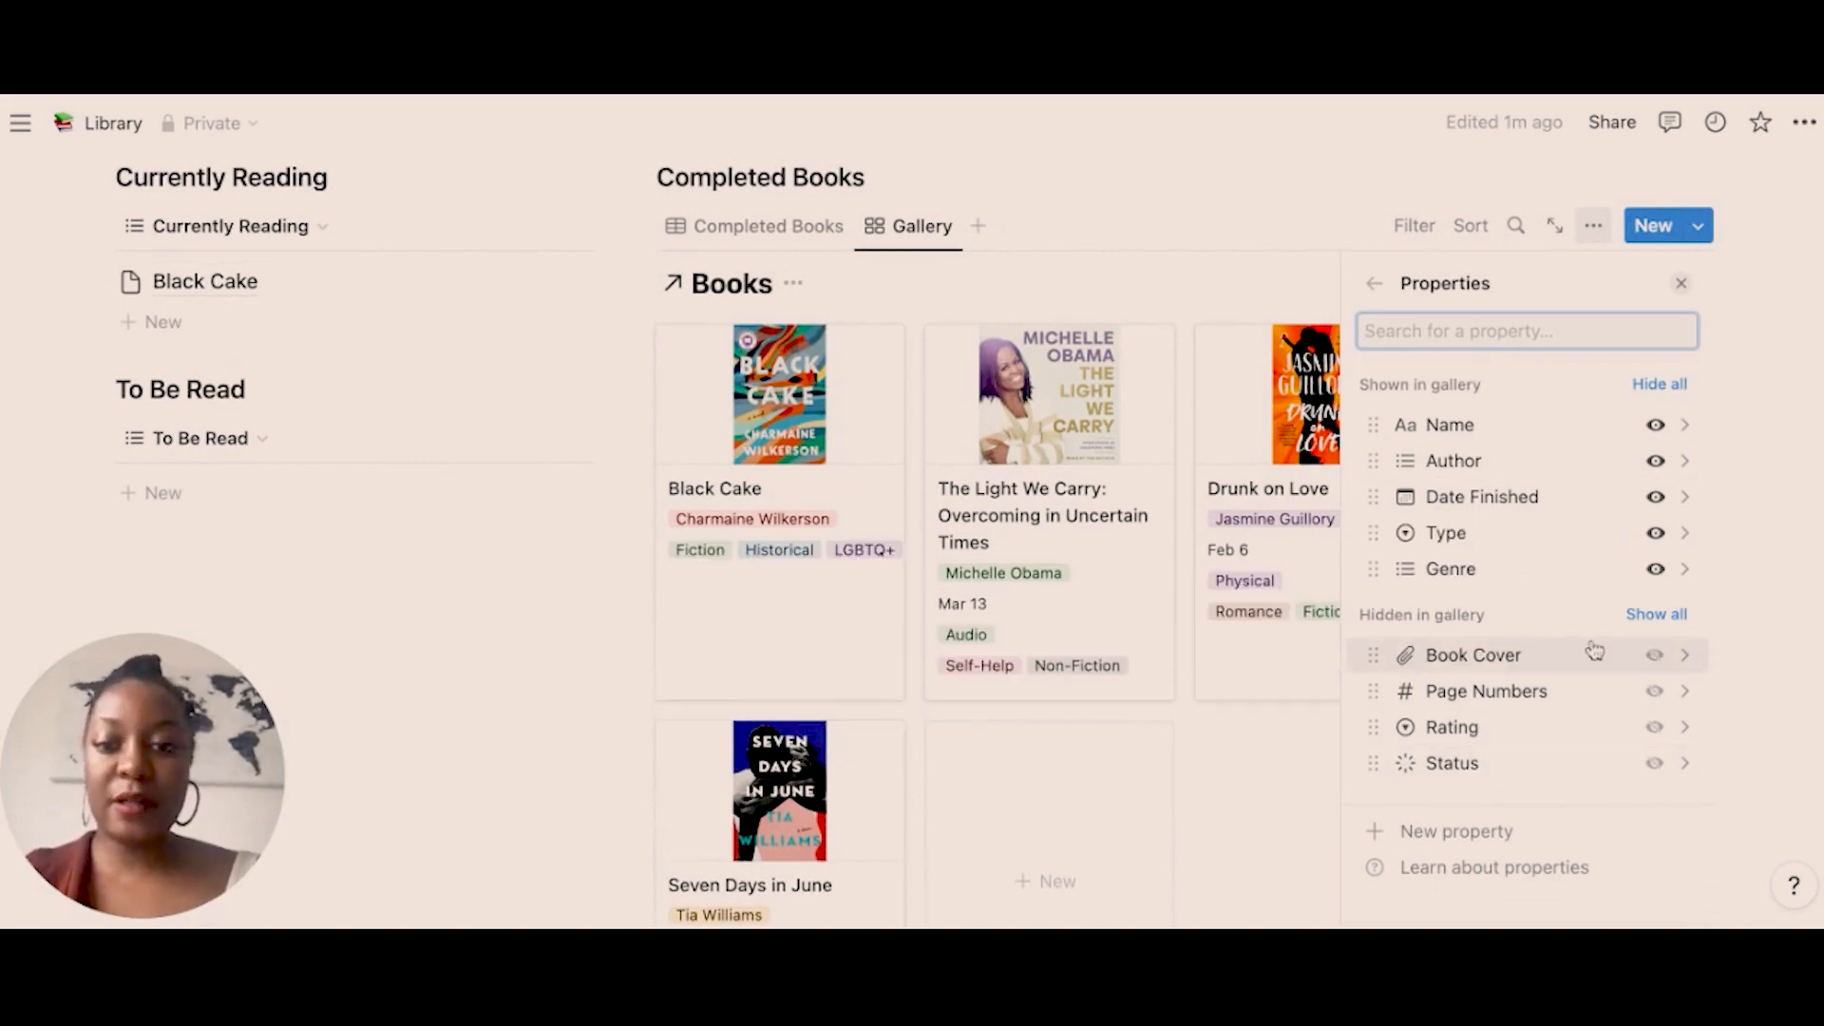
click(1655, 497)
click(1683, 287)
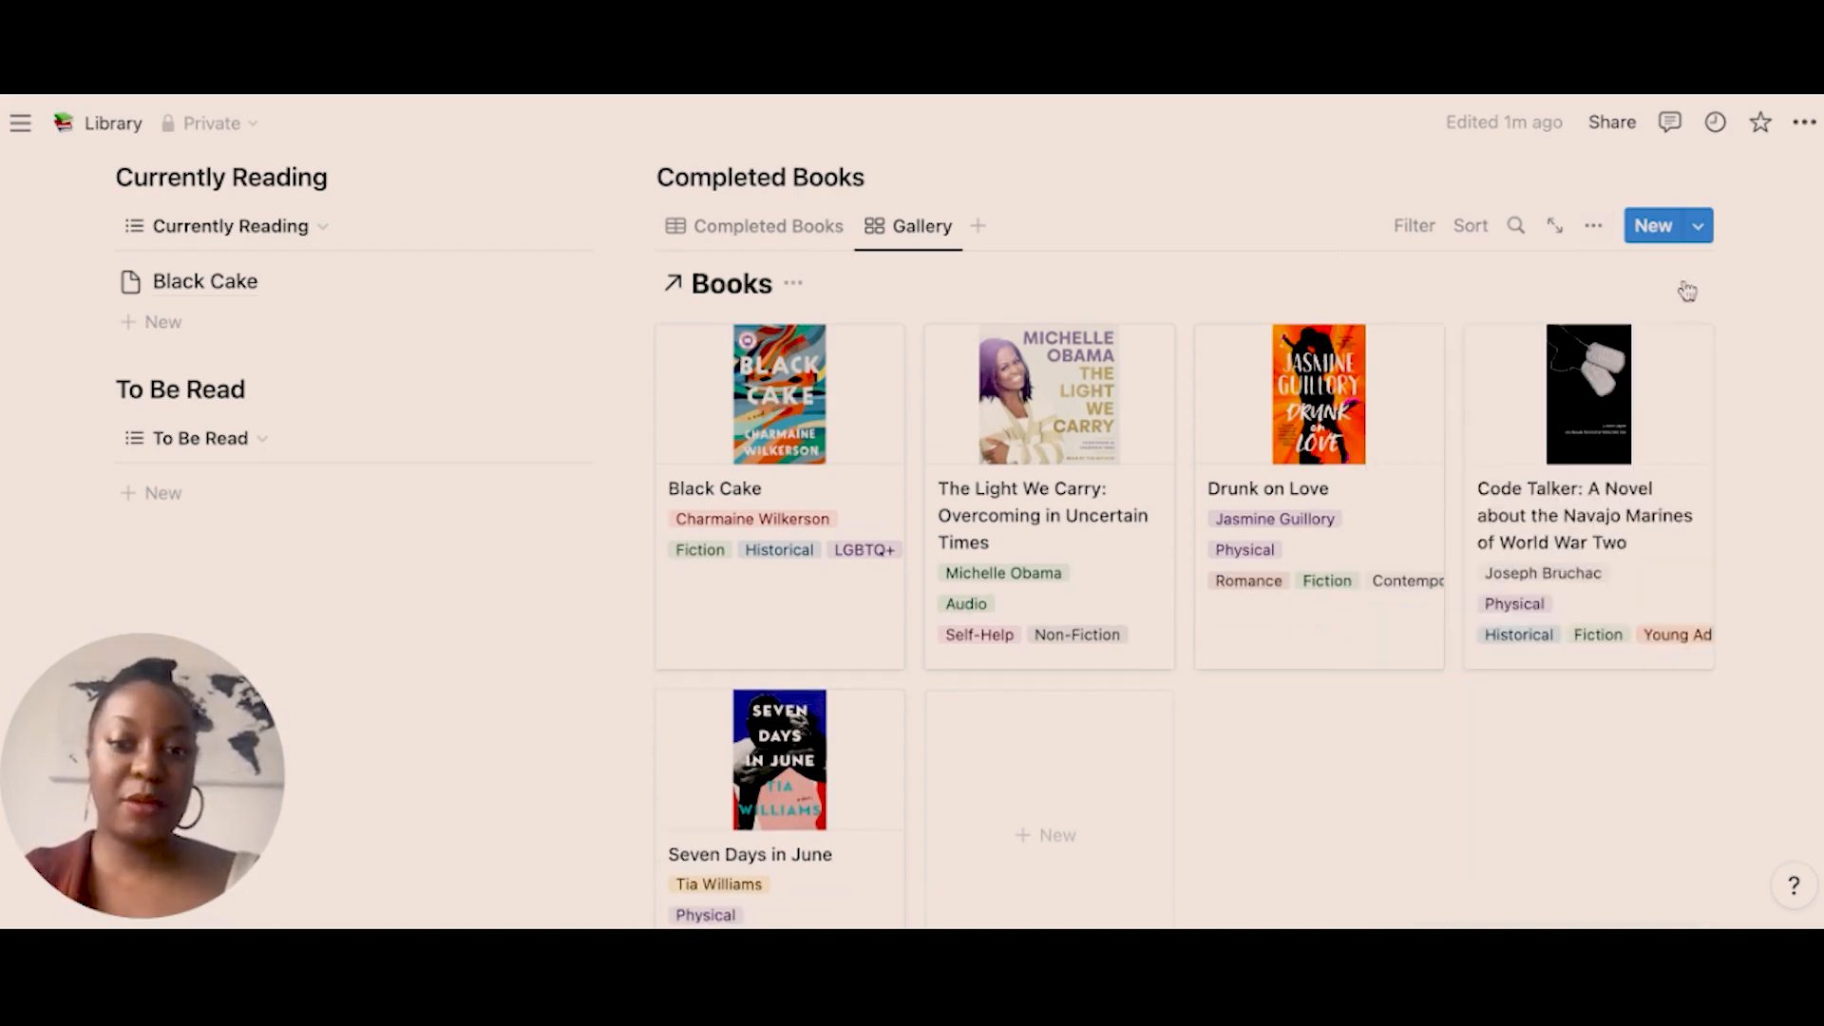
scroll(1317, 731, down, 5)
scroll(1316, 732, up, 7)
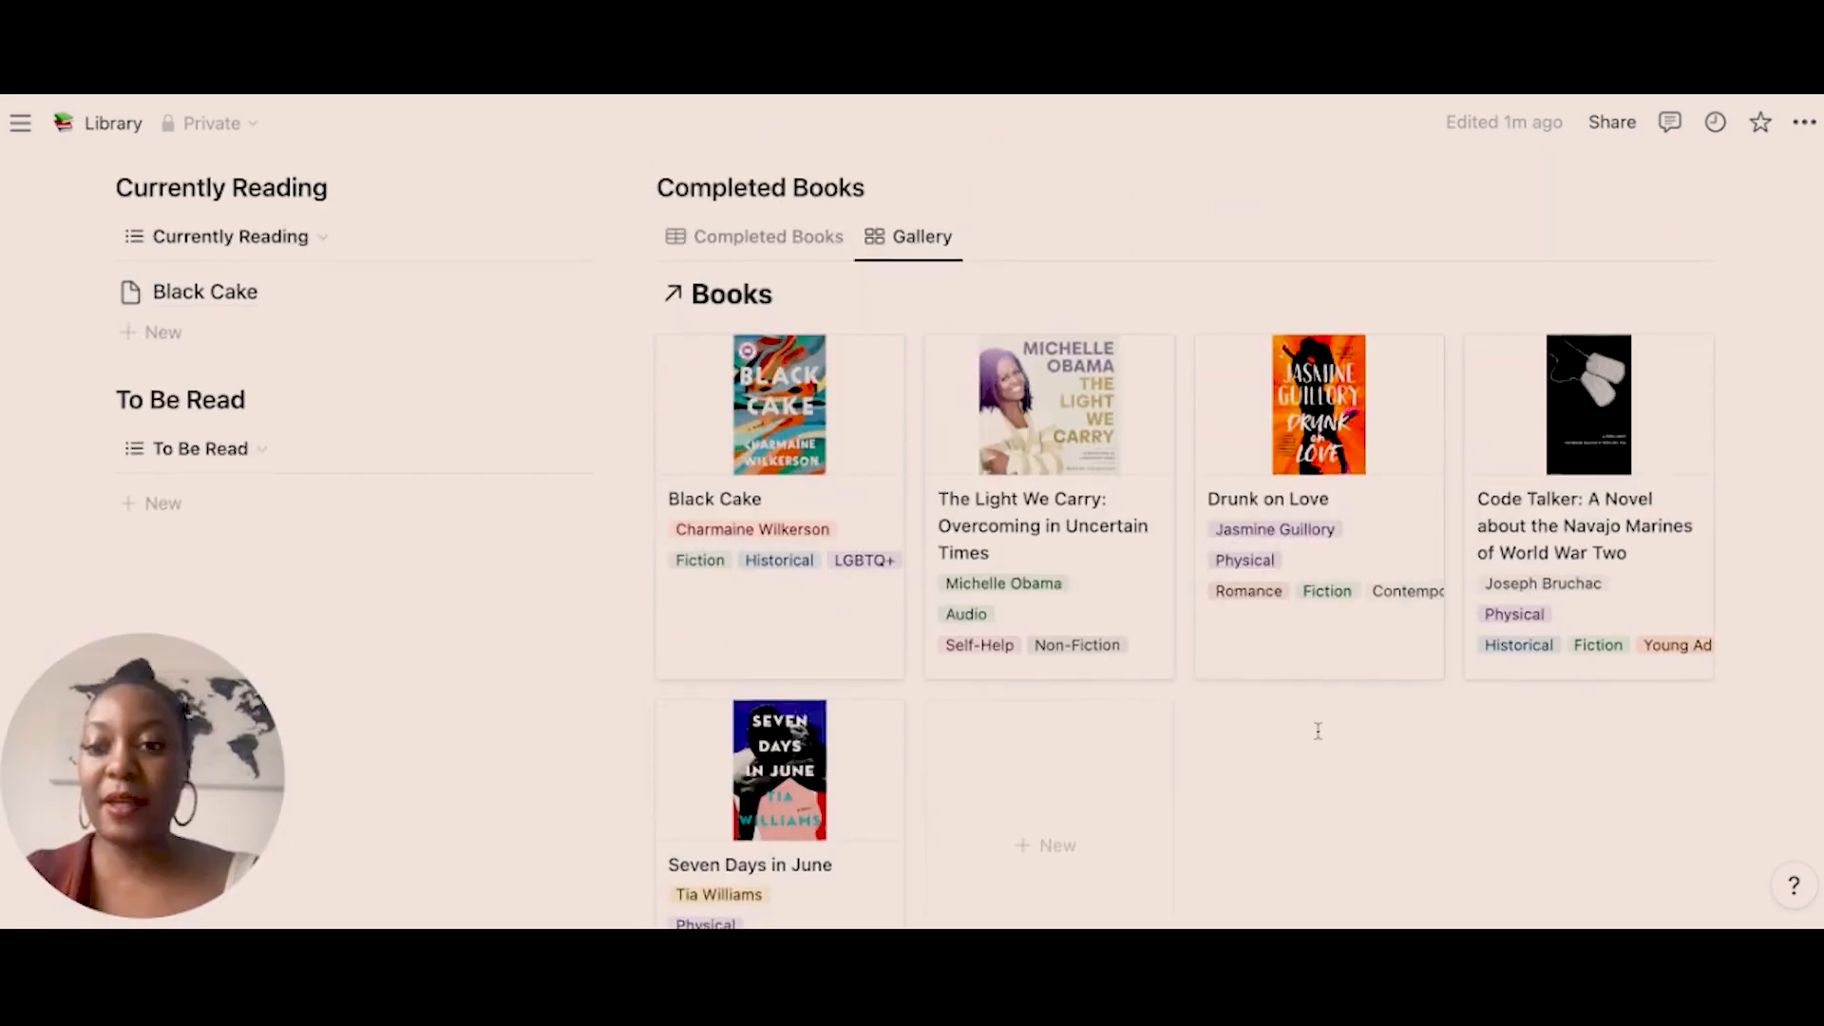
scroll(1319, 570, down, 3)
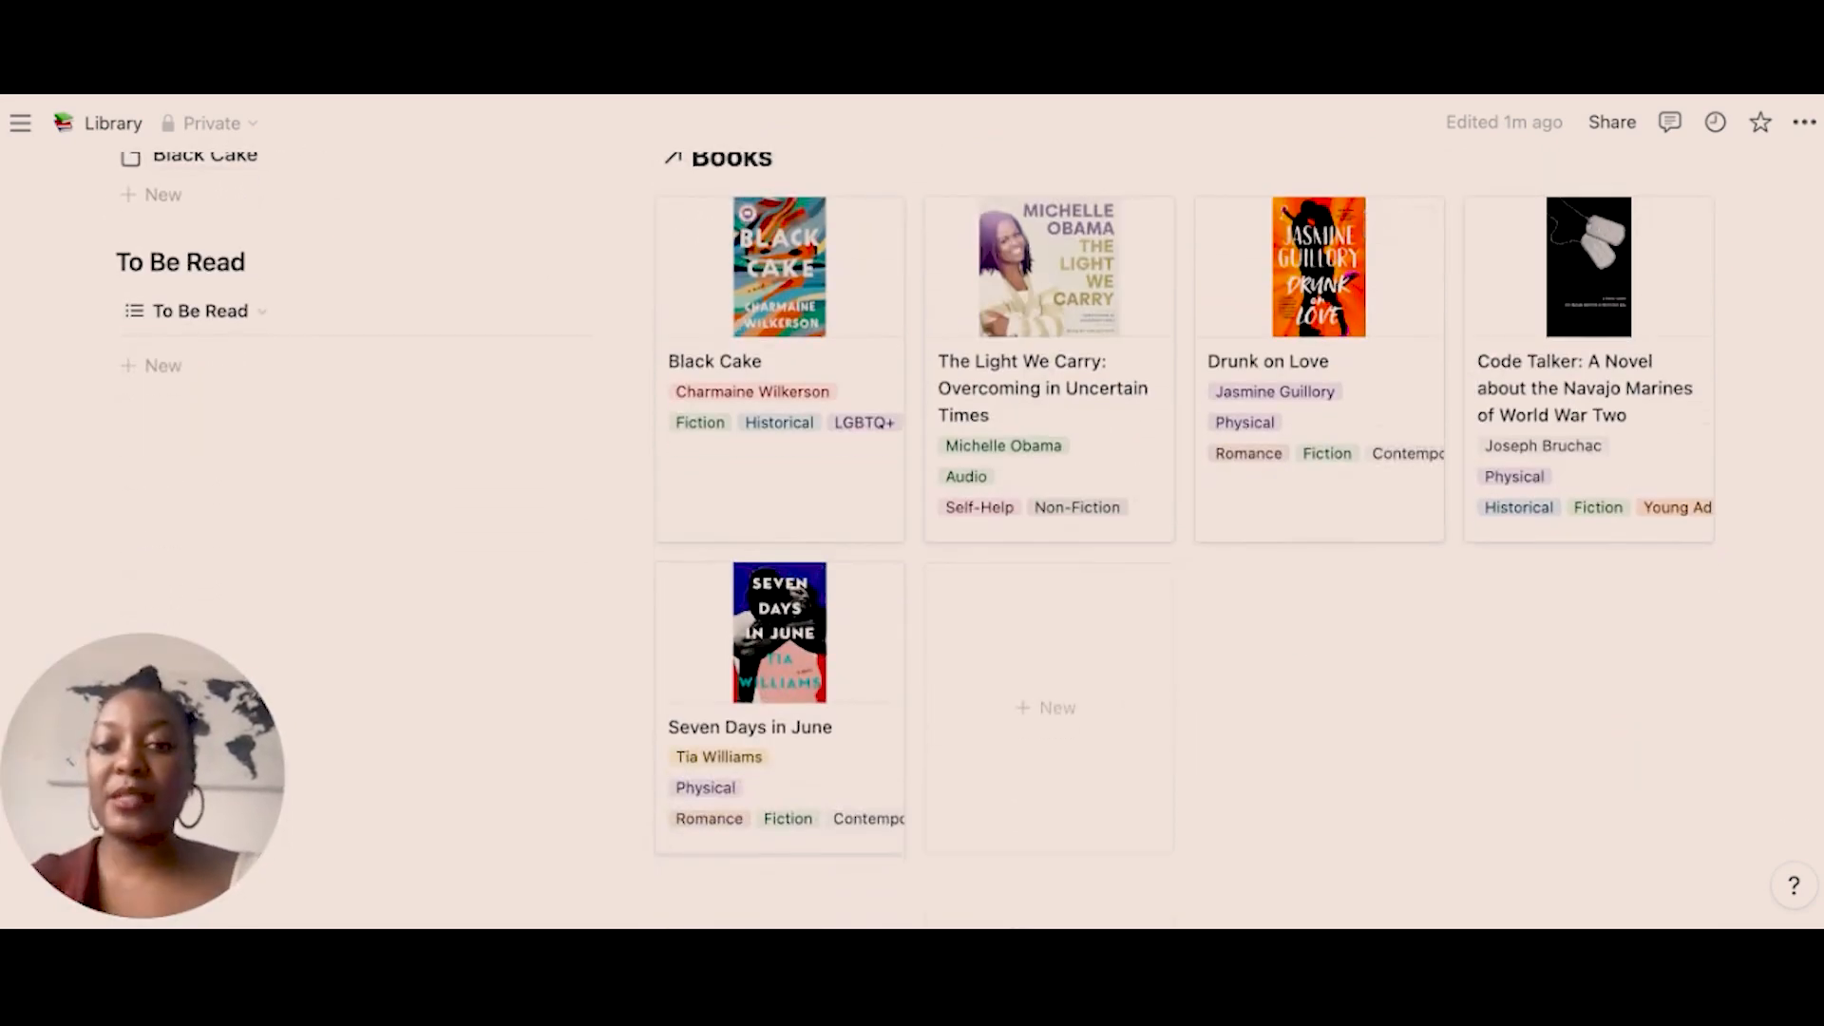
scroll(1173, 618, up, 1)
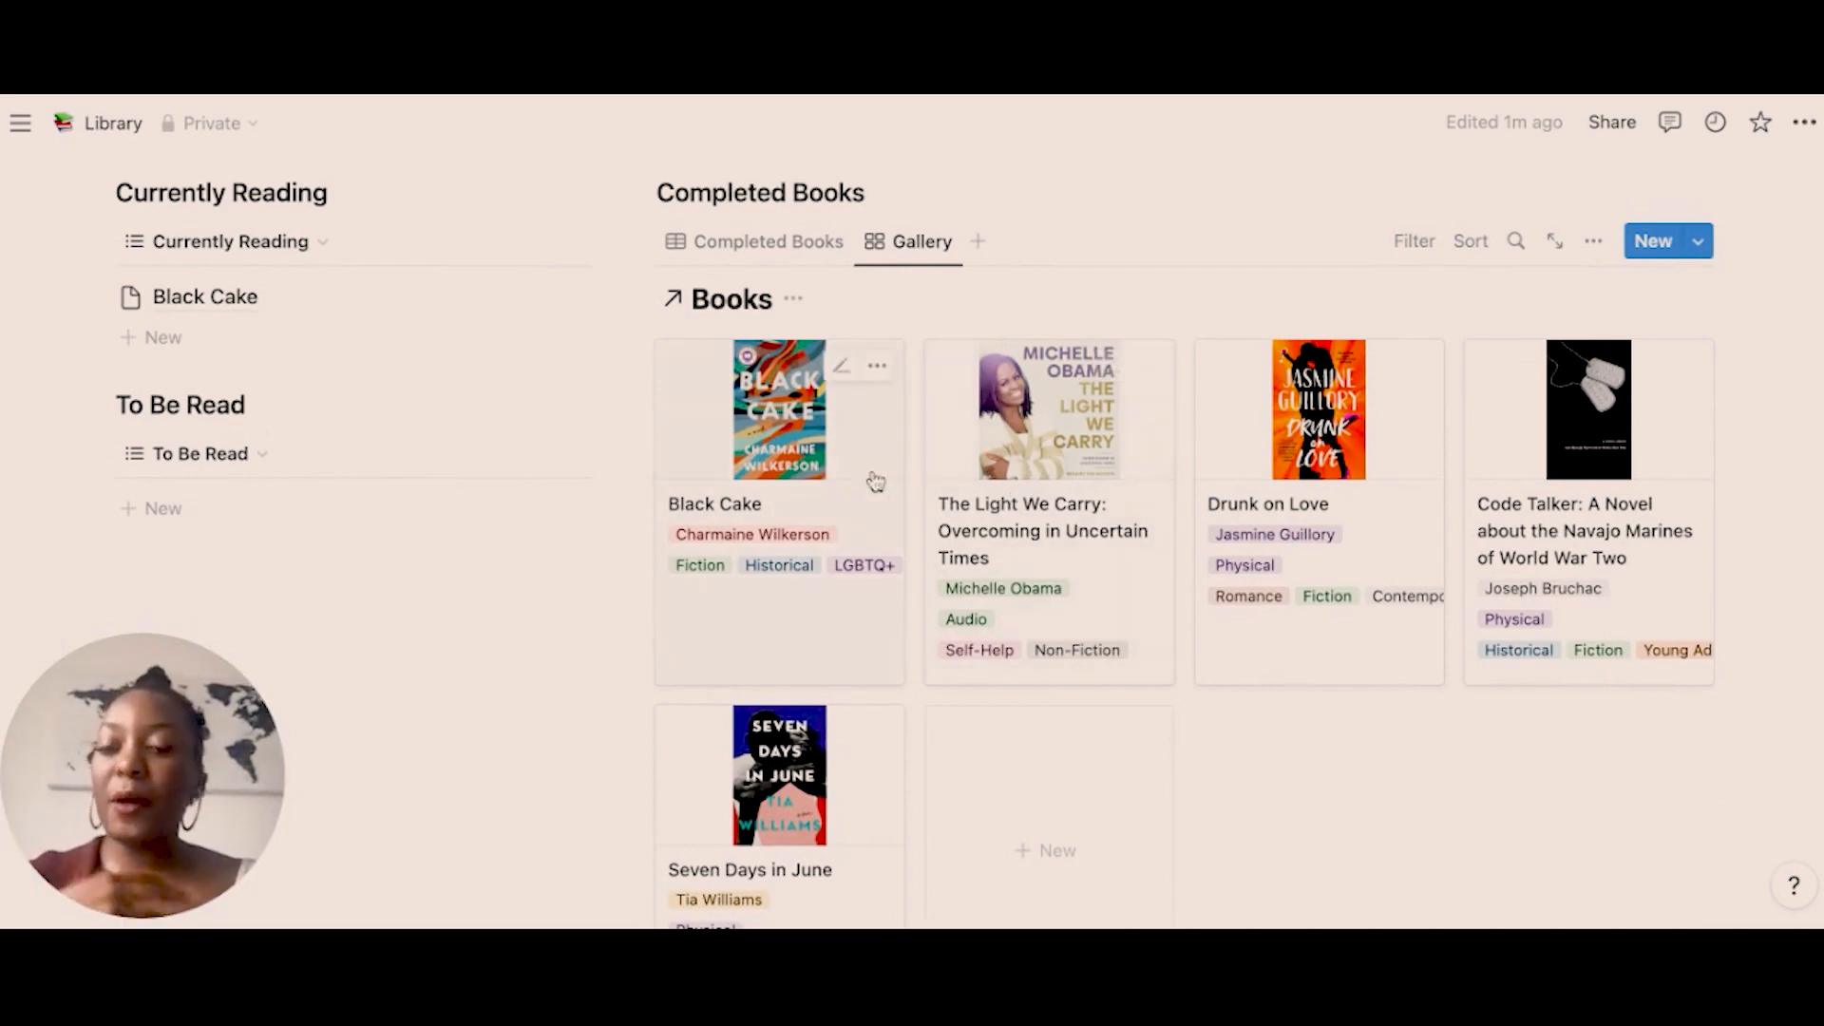
Add a book named Building a Second Brain to the To Be Read list, leaving its Type empty.
click(483, 506)
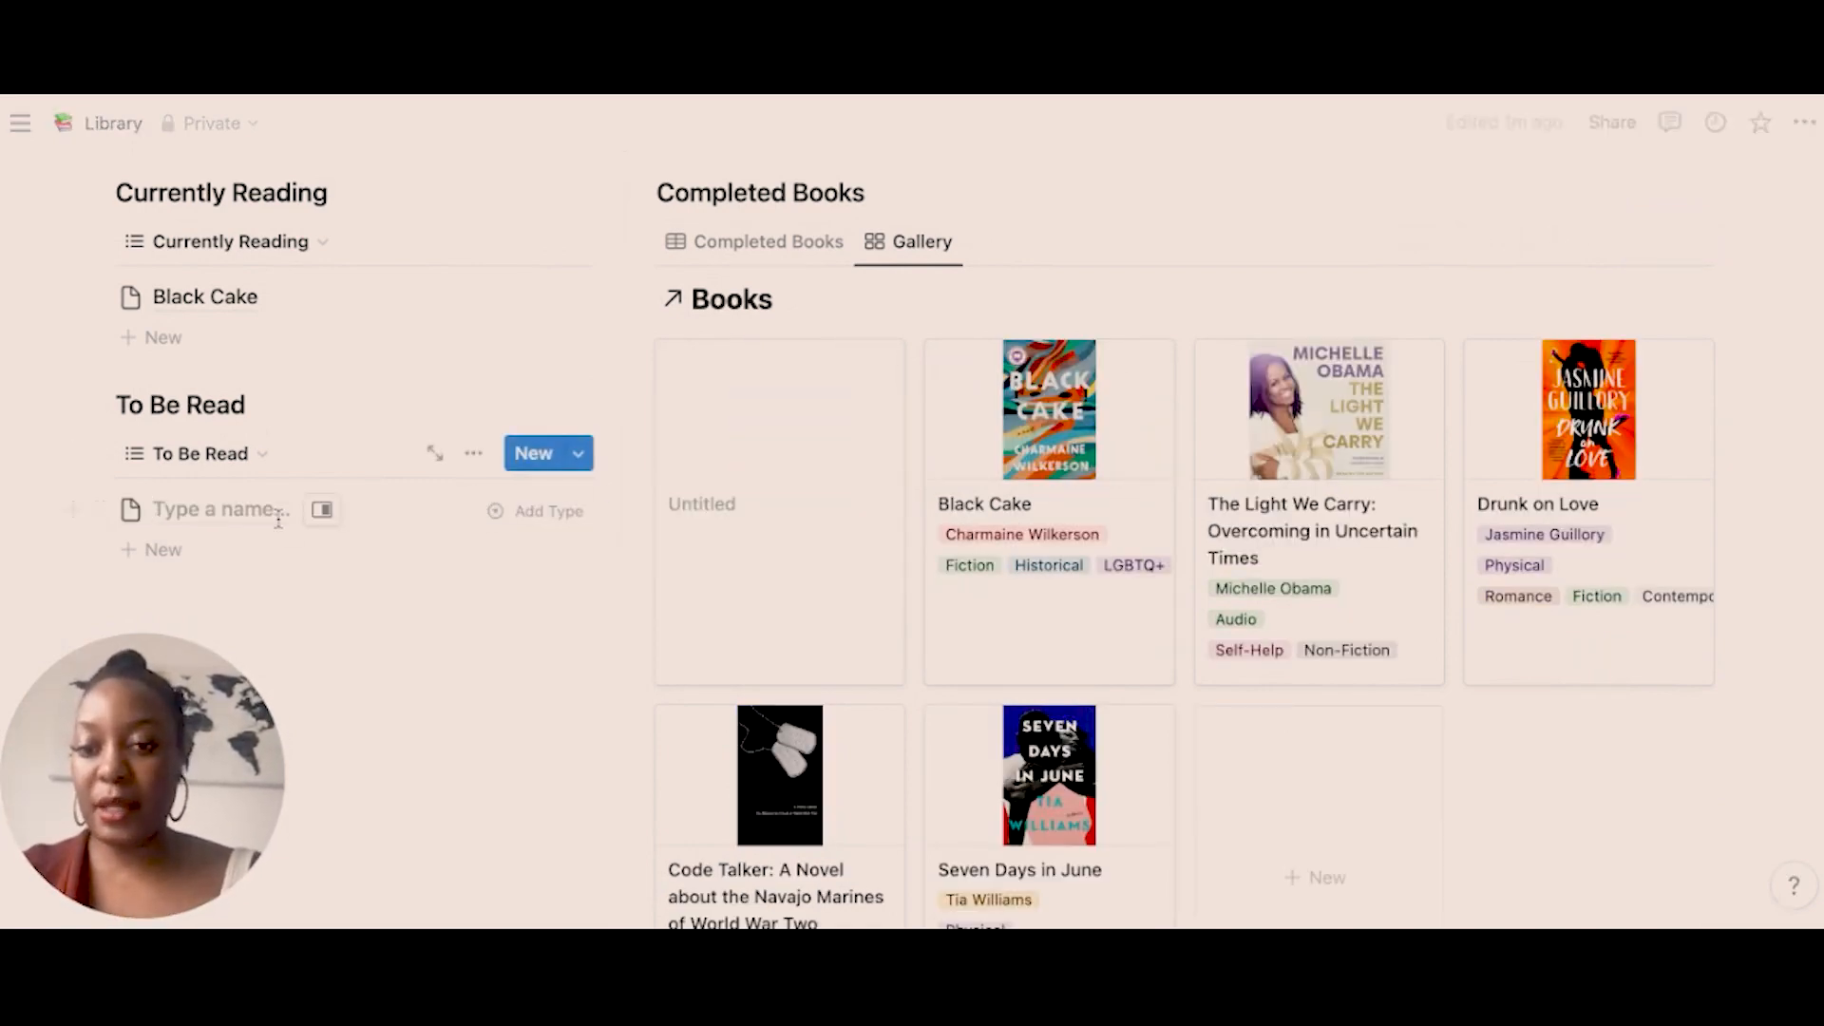
text(Building a Sec)
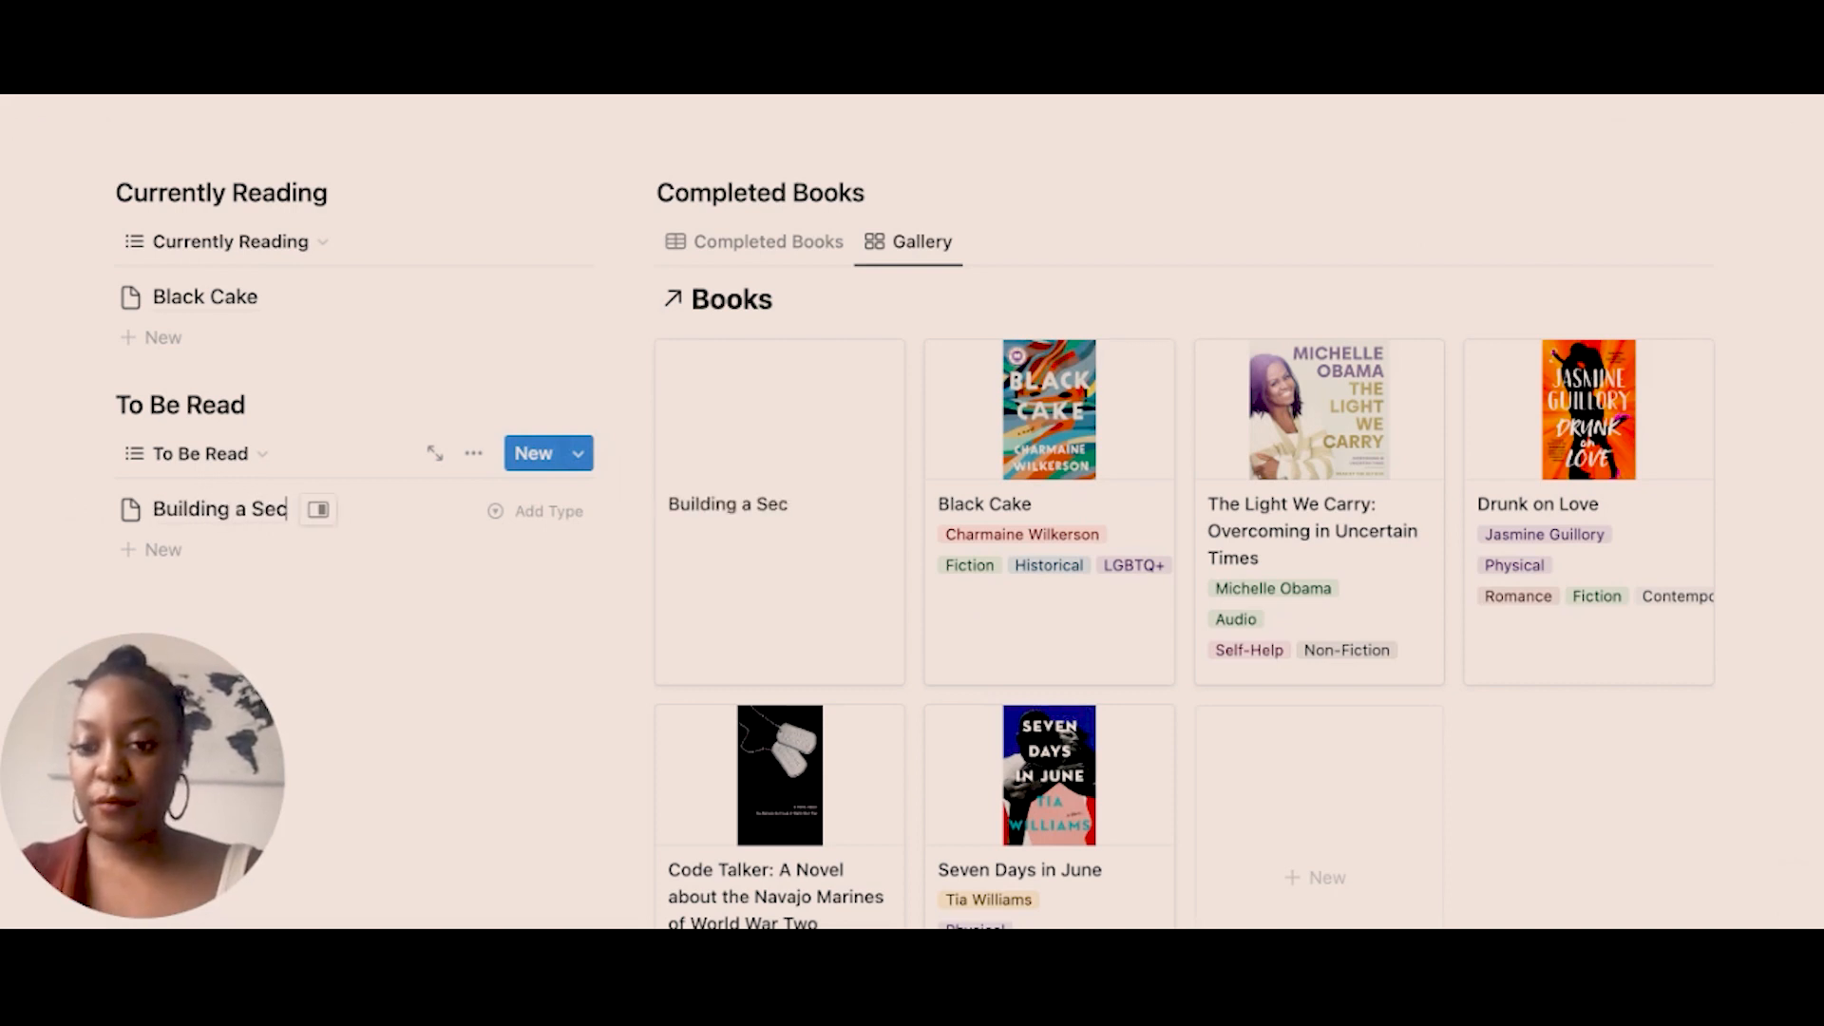
text(ond Brain)
click(537, 511)
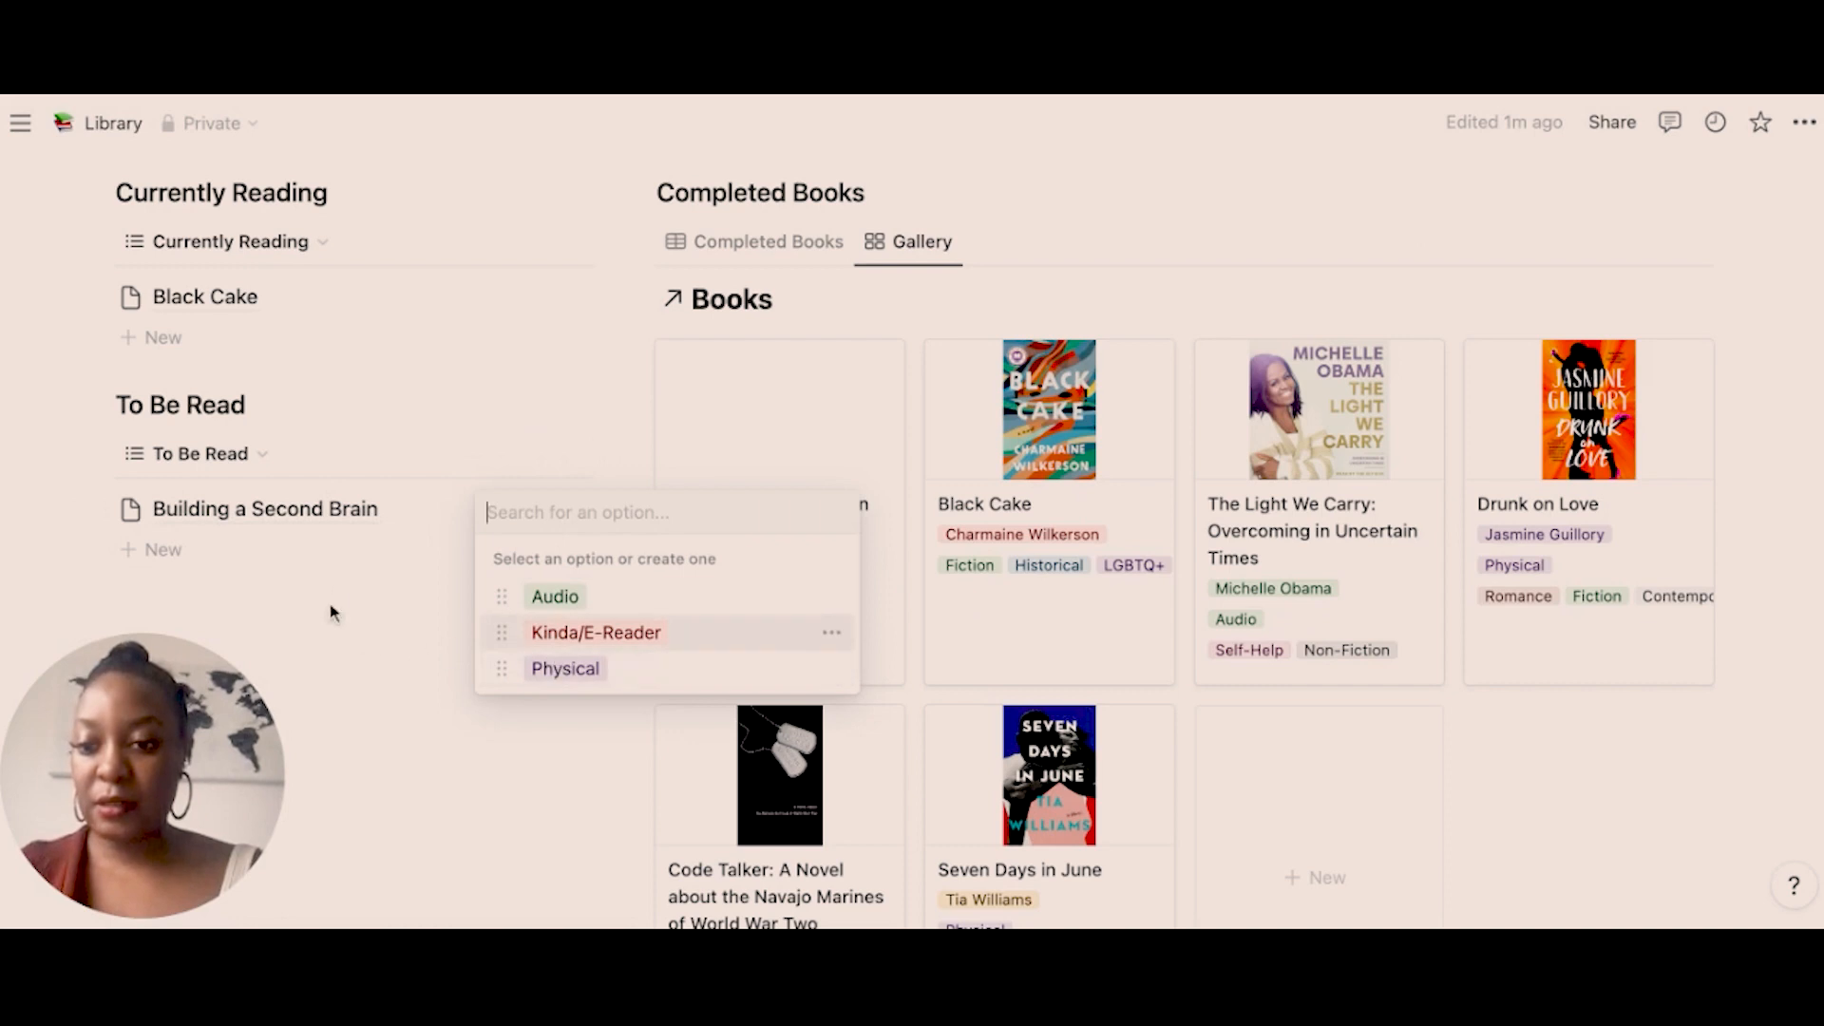
click(344, 554)
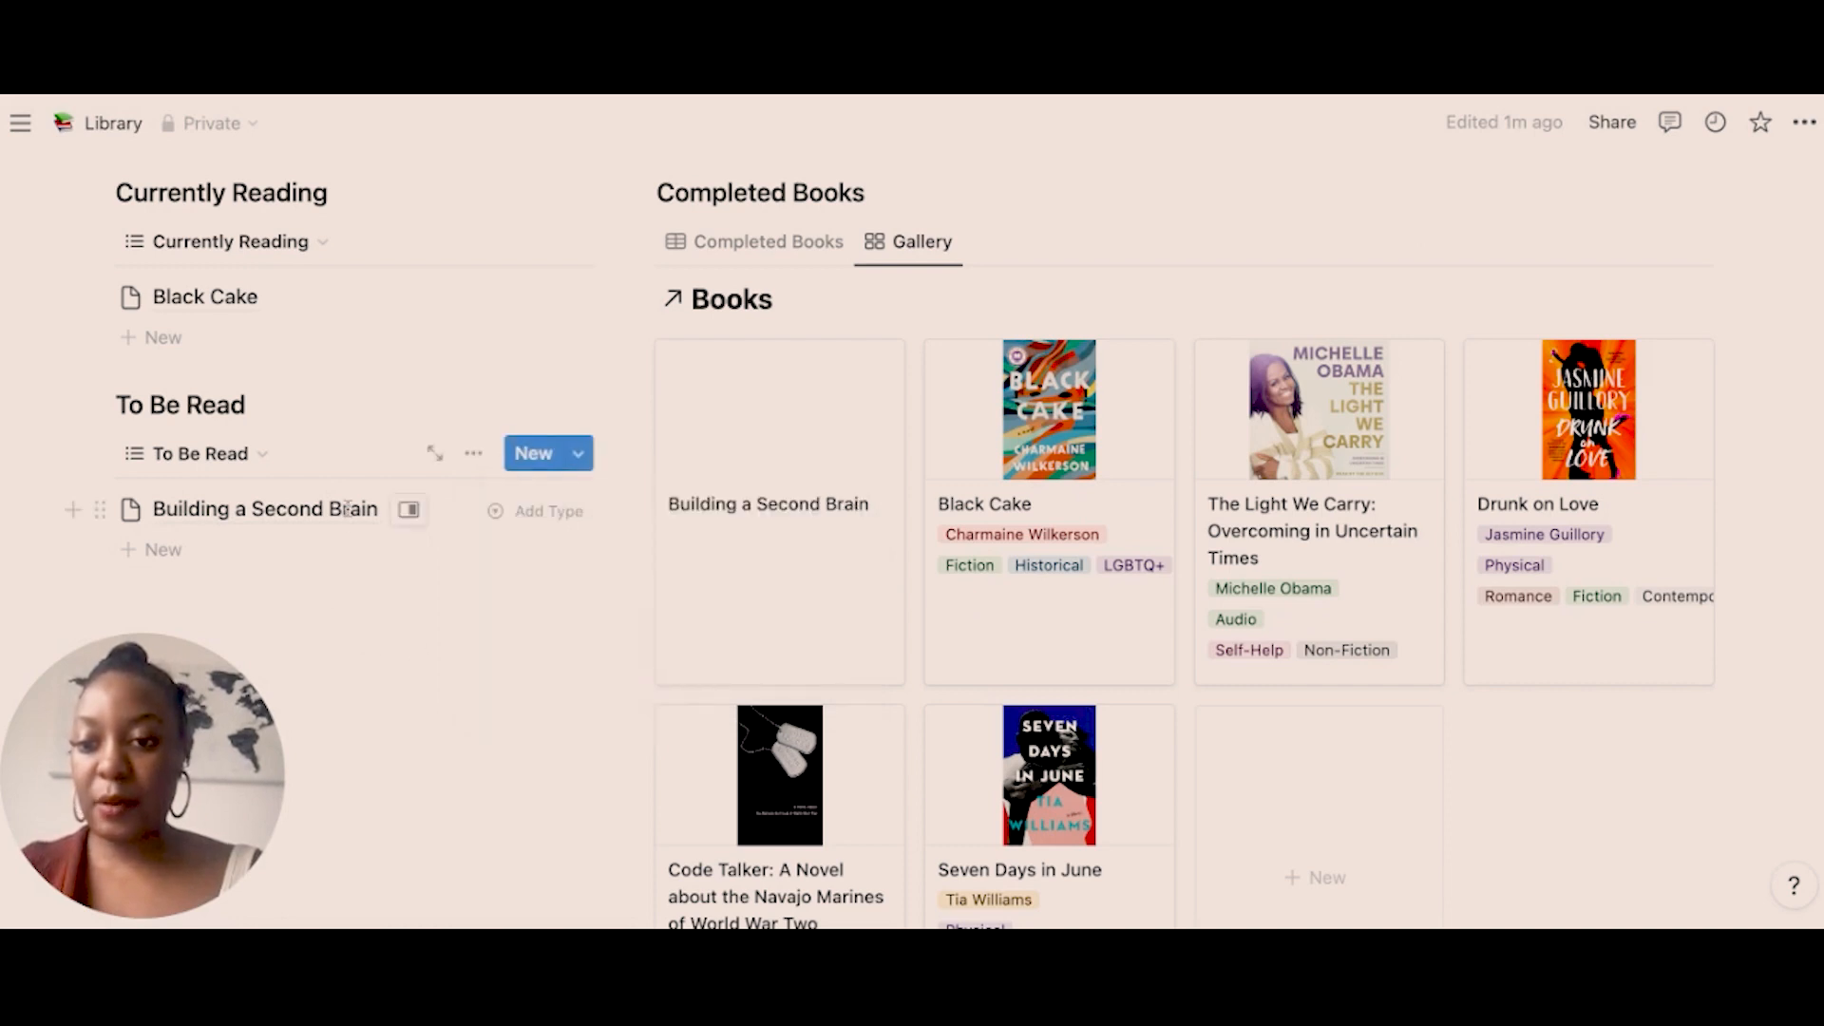
Open the Building a Second Brain entry, create Tiago Forte as its Author option, and close the entry.
click(418, 512)
click(1294, 302)
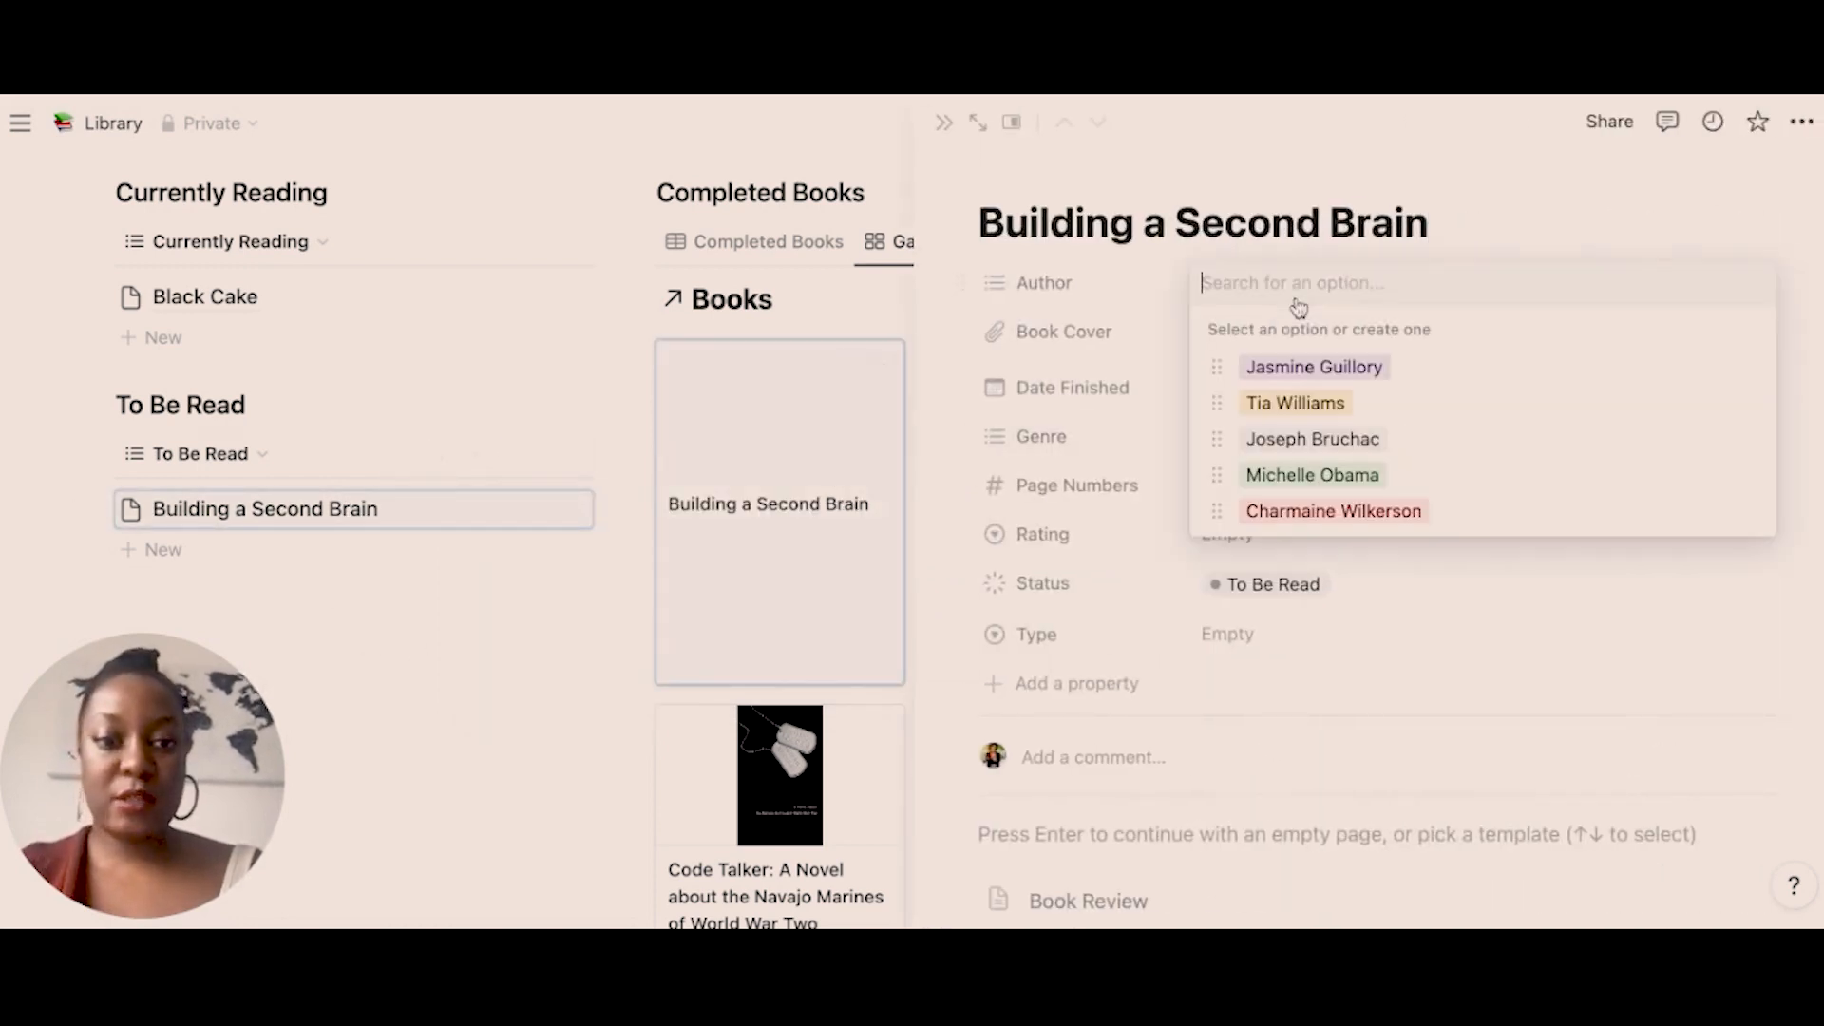
text(Tiago Forte)
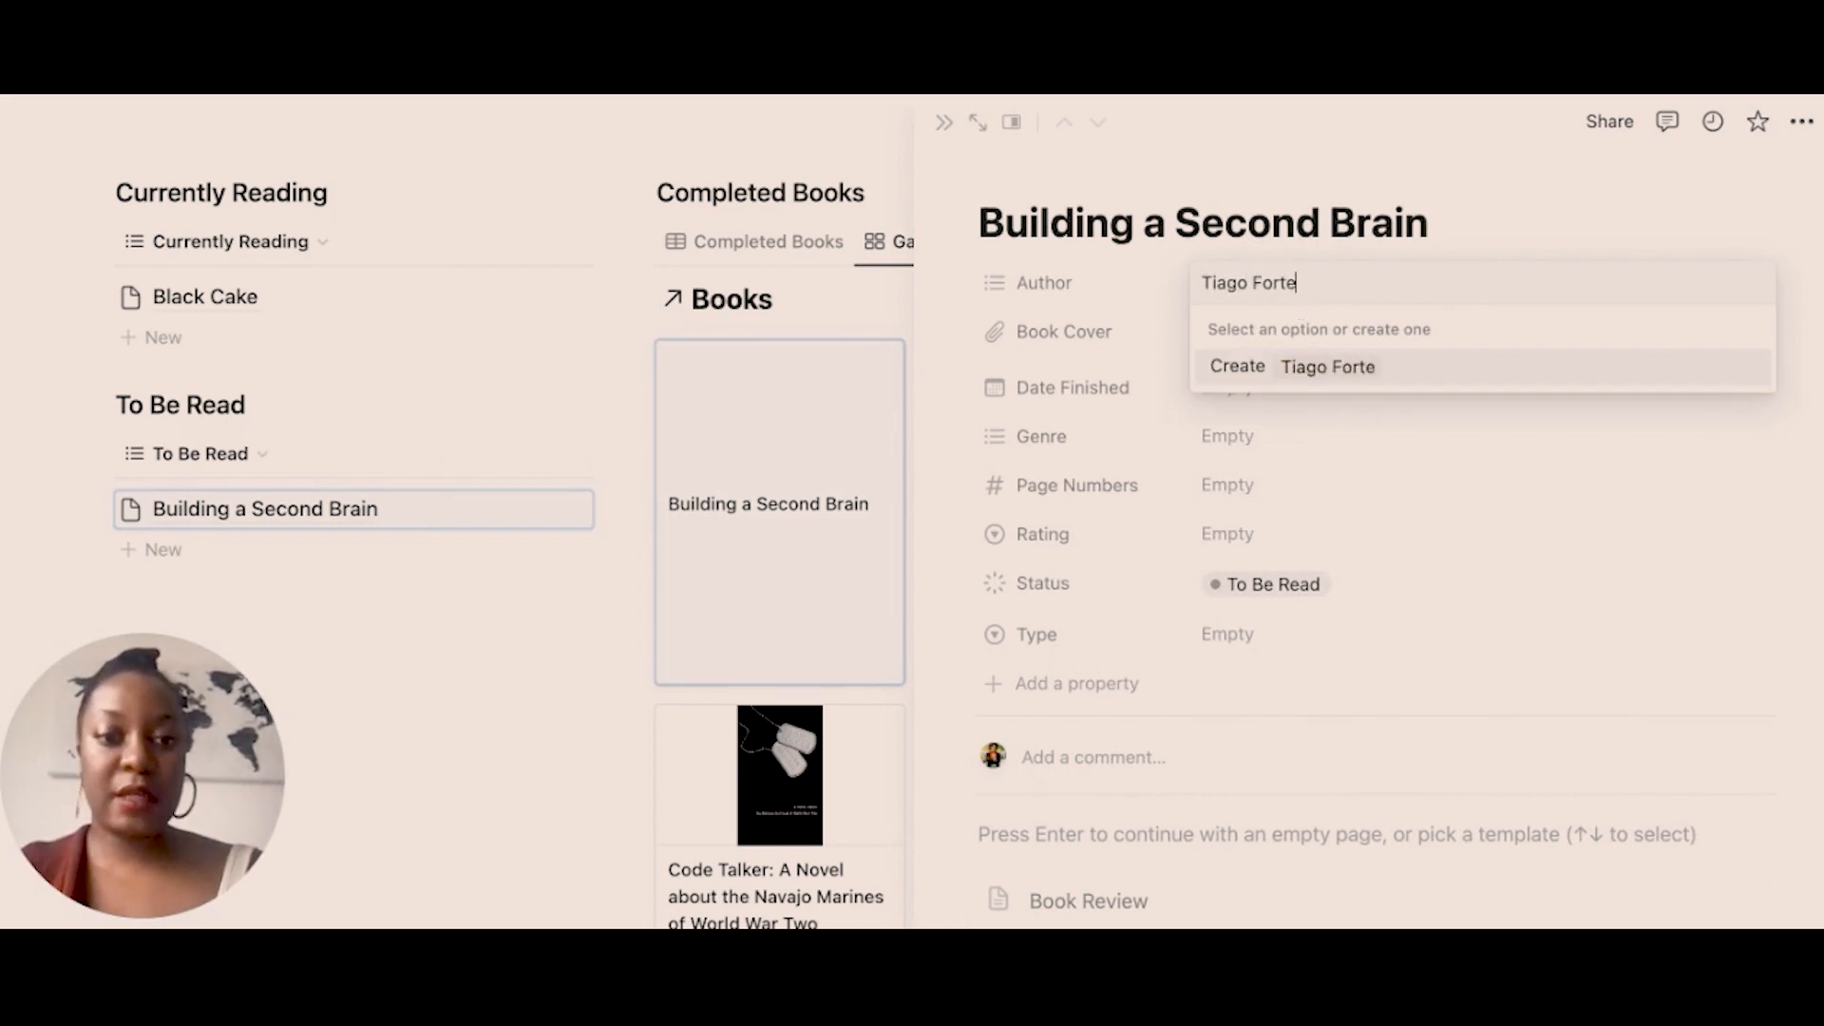
key(Return)
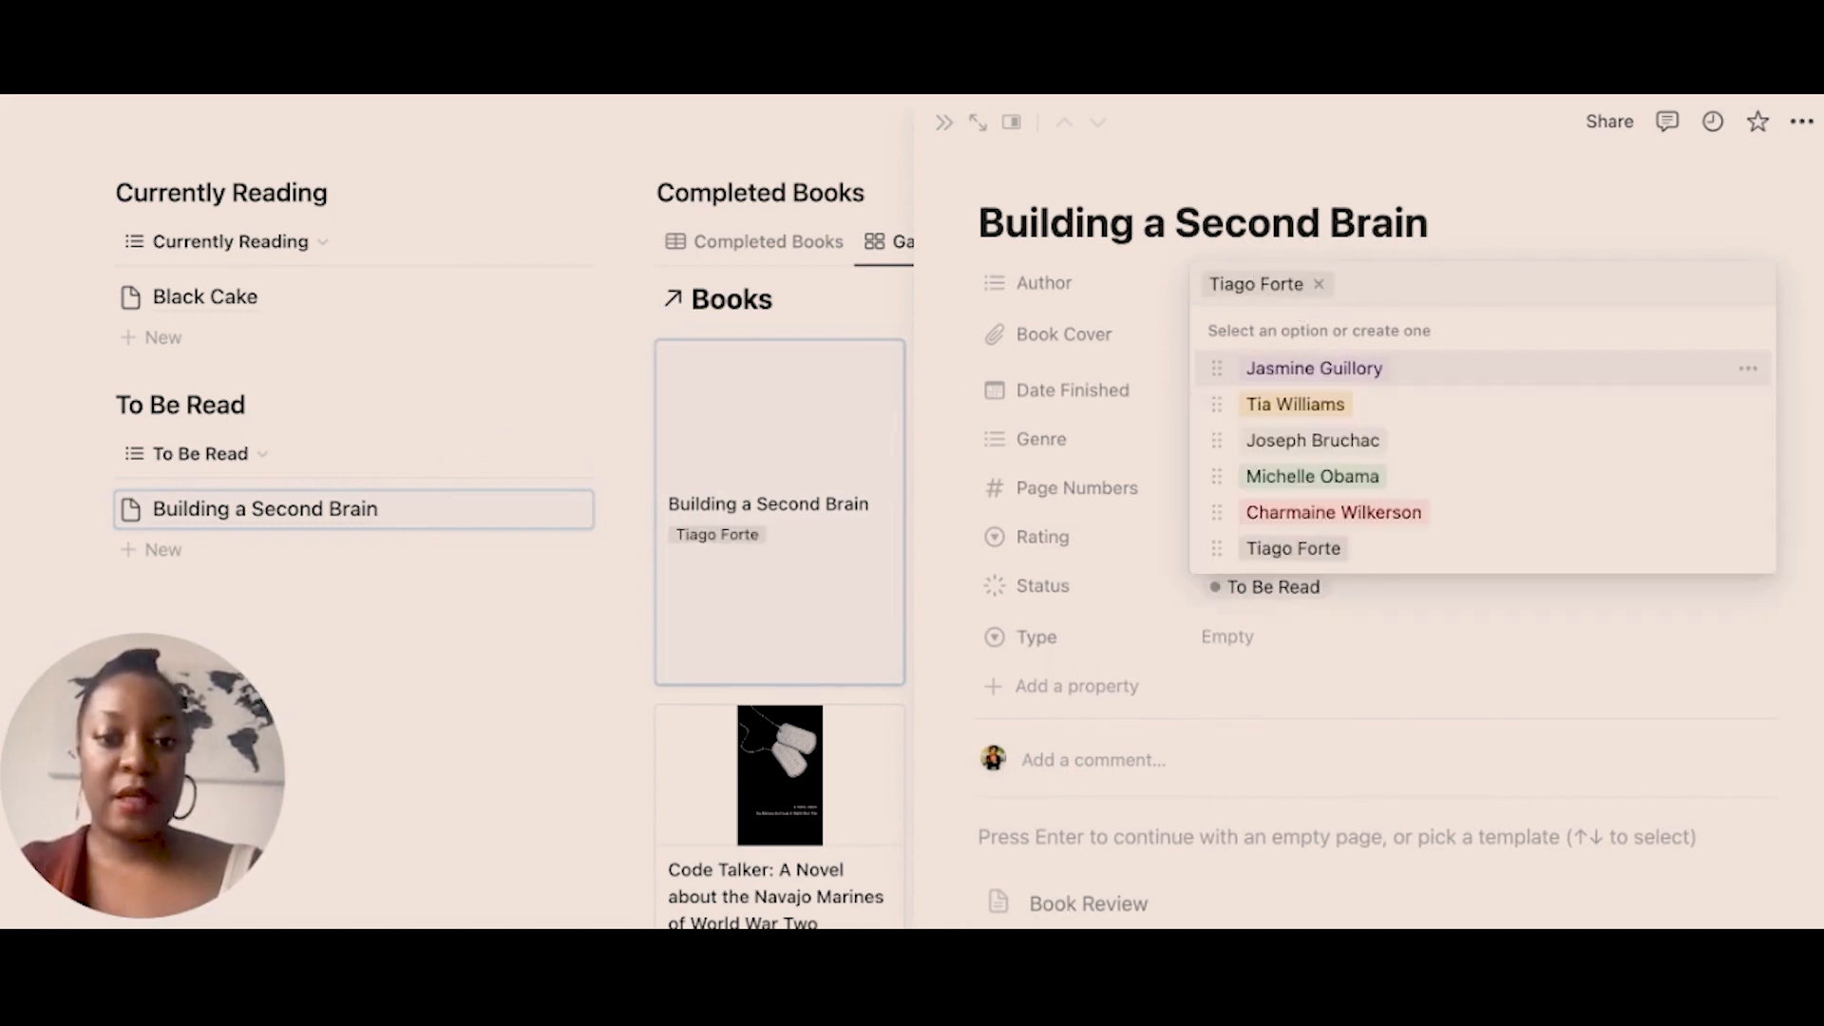
click(1440, 176)
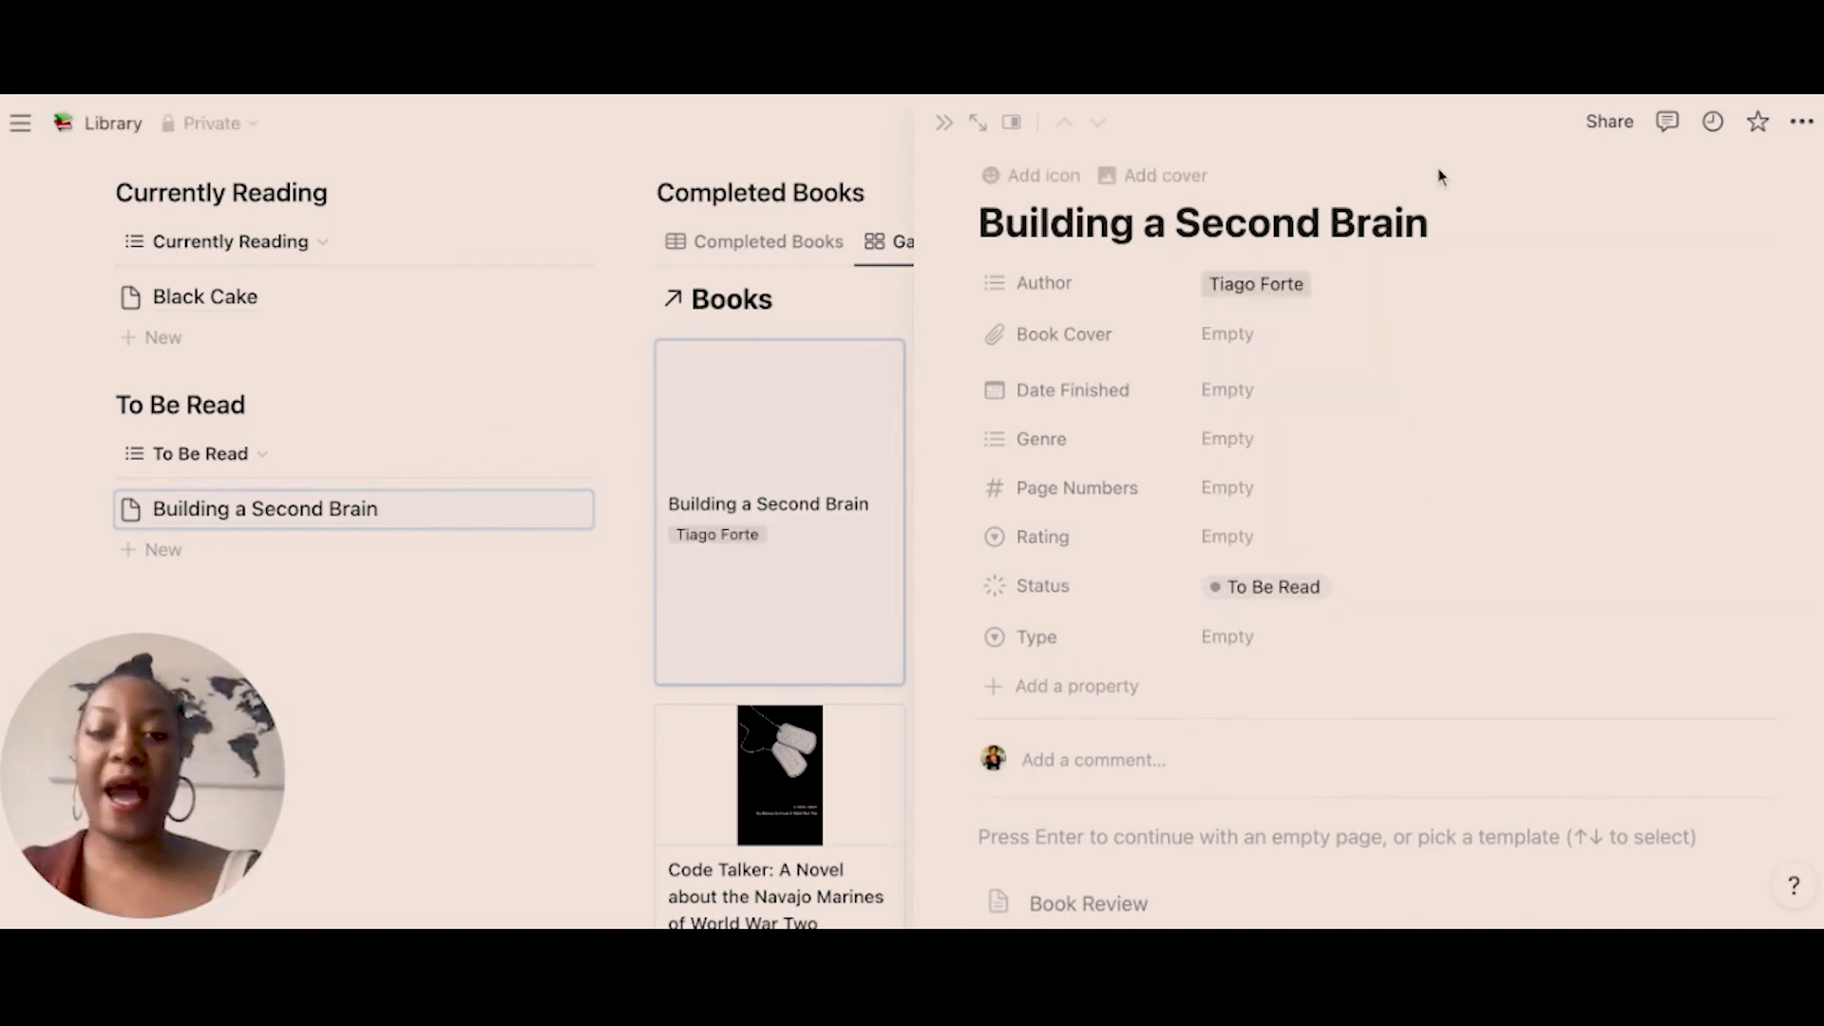
click(943, 122)
Add another view to the Completed Books block, sourced from the Books database and copied from its Calendar view.
scroll(743, 450, up, 4)
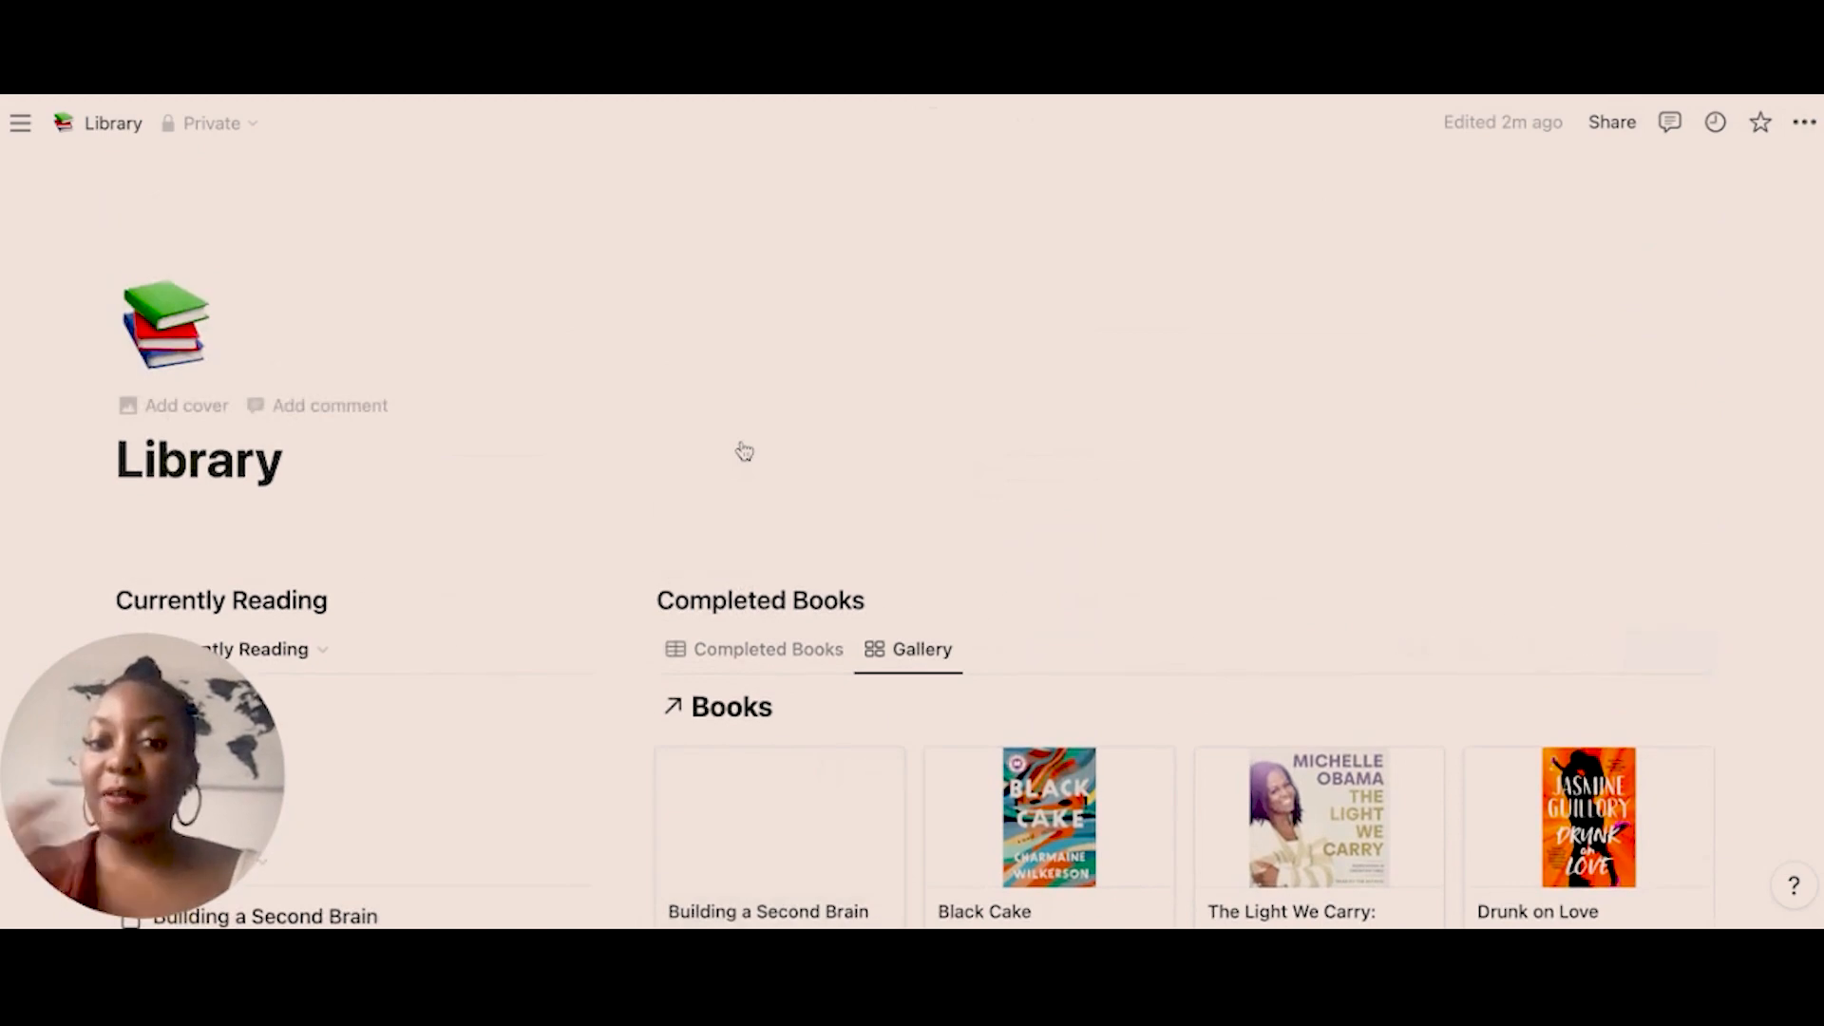
scroll(742, 448, down, 7)
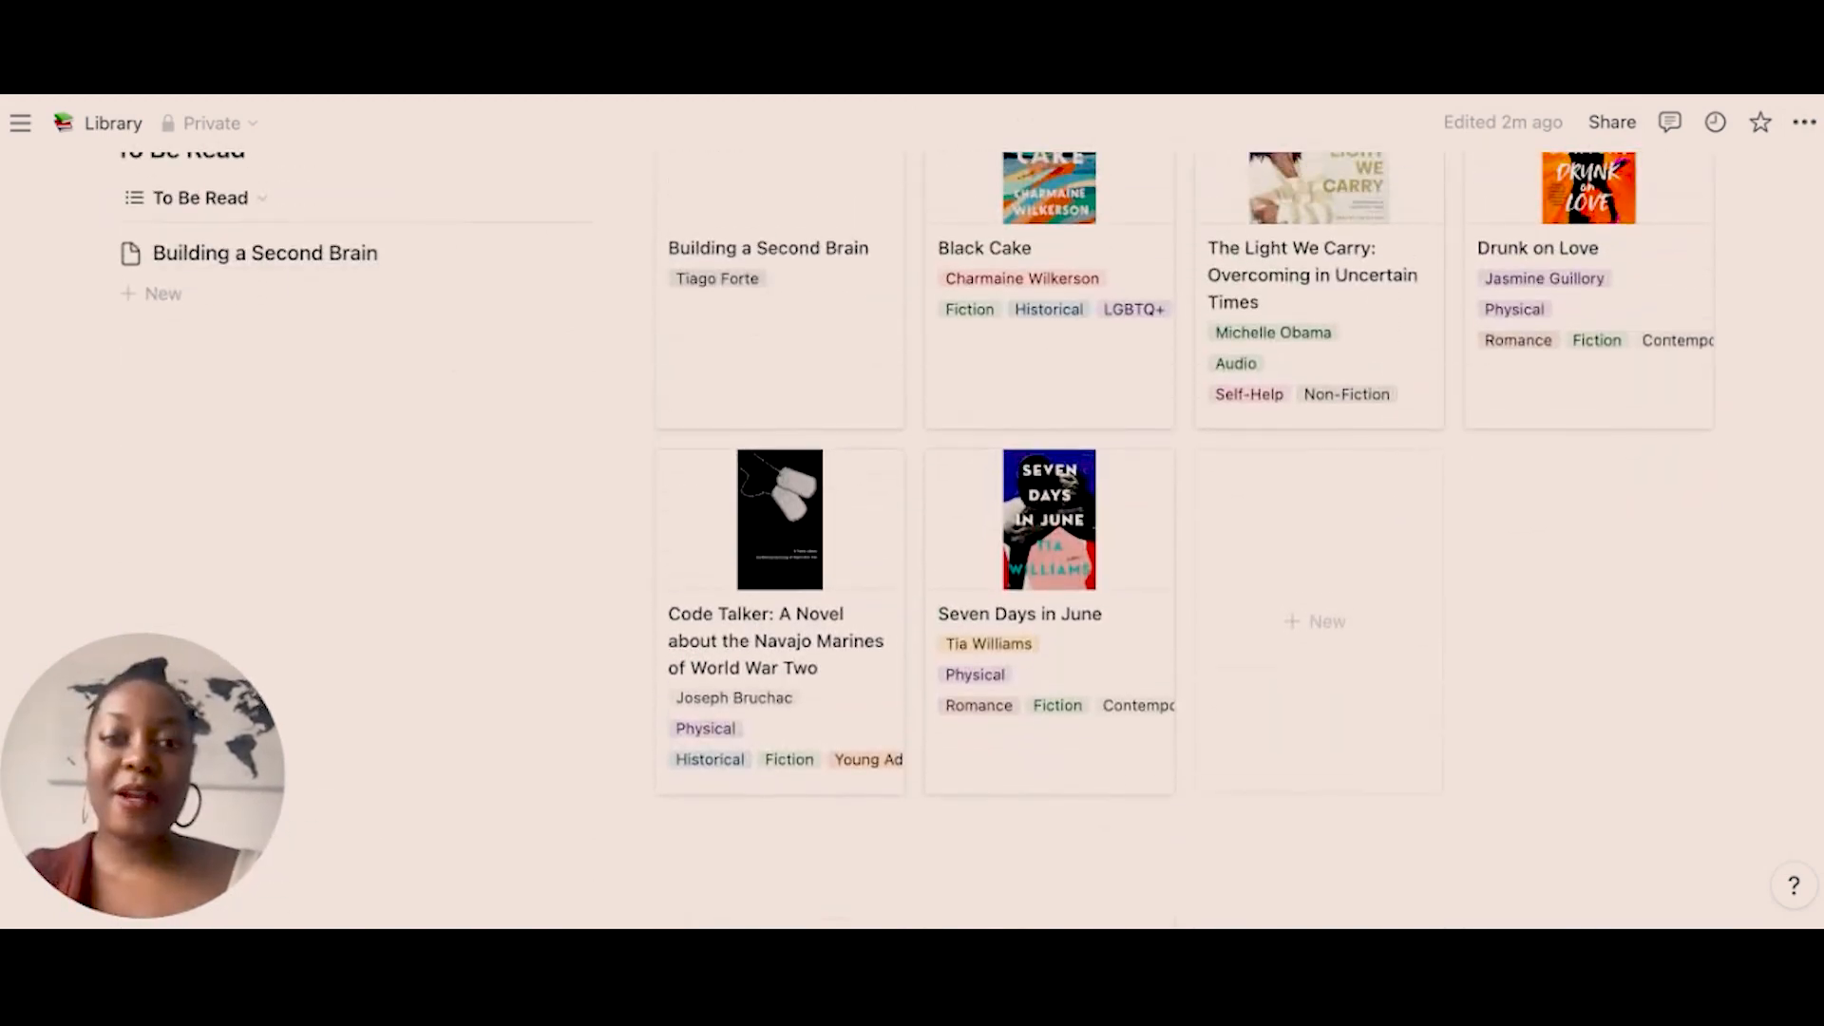
scroll(737, 415, up, 5)
scroll(737, 412, down, 3)
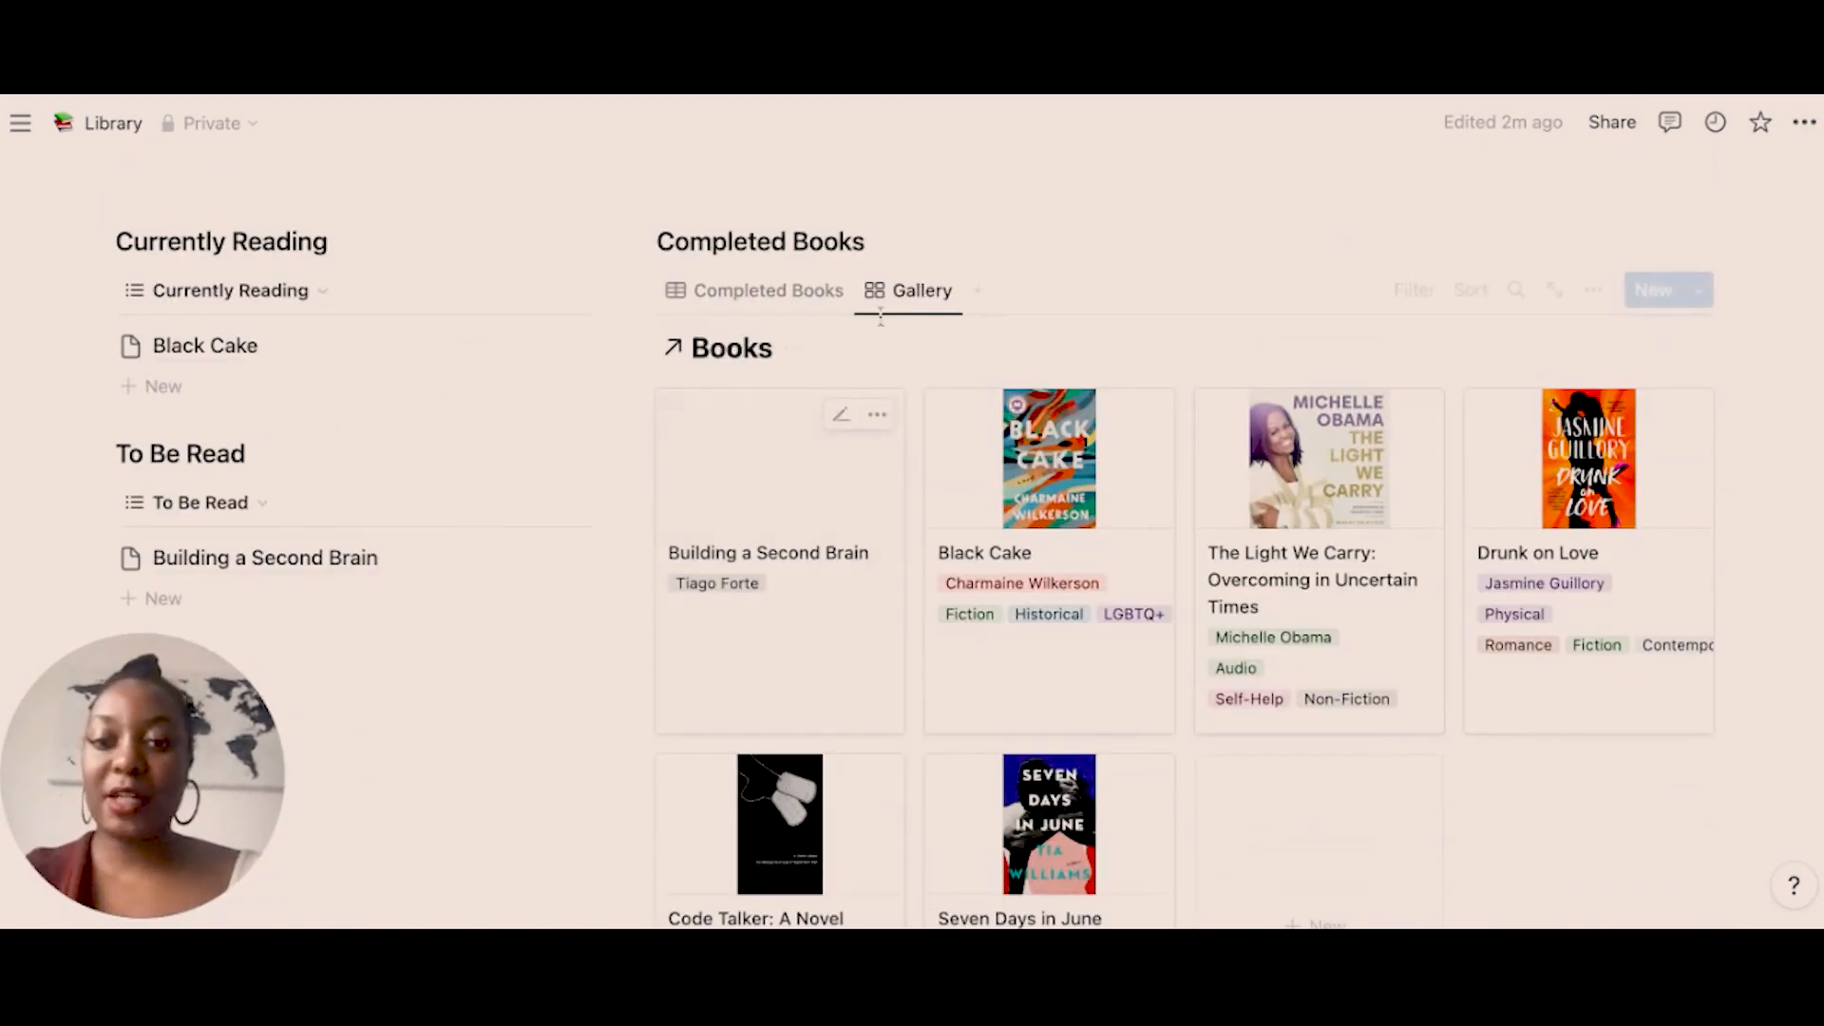
click(977, 290)
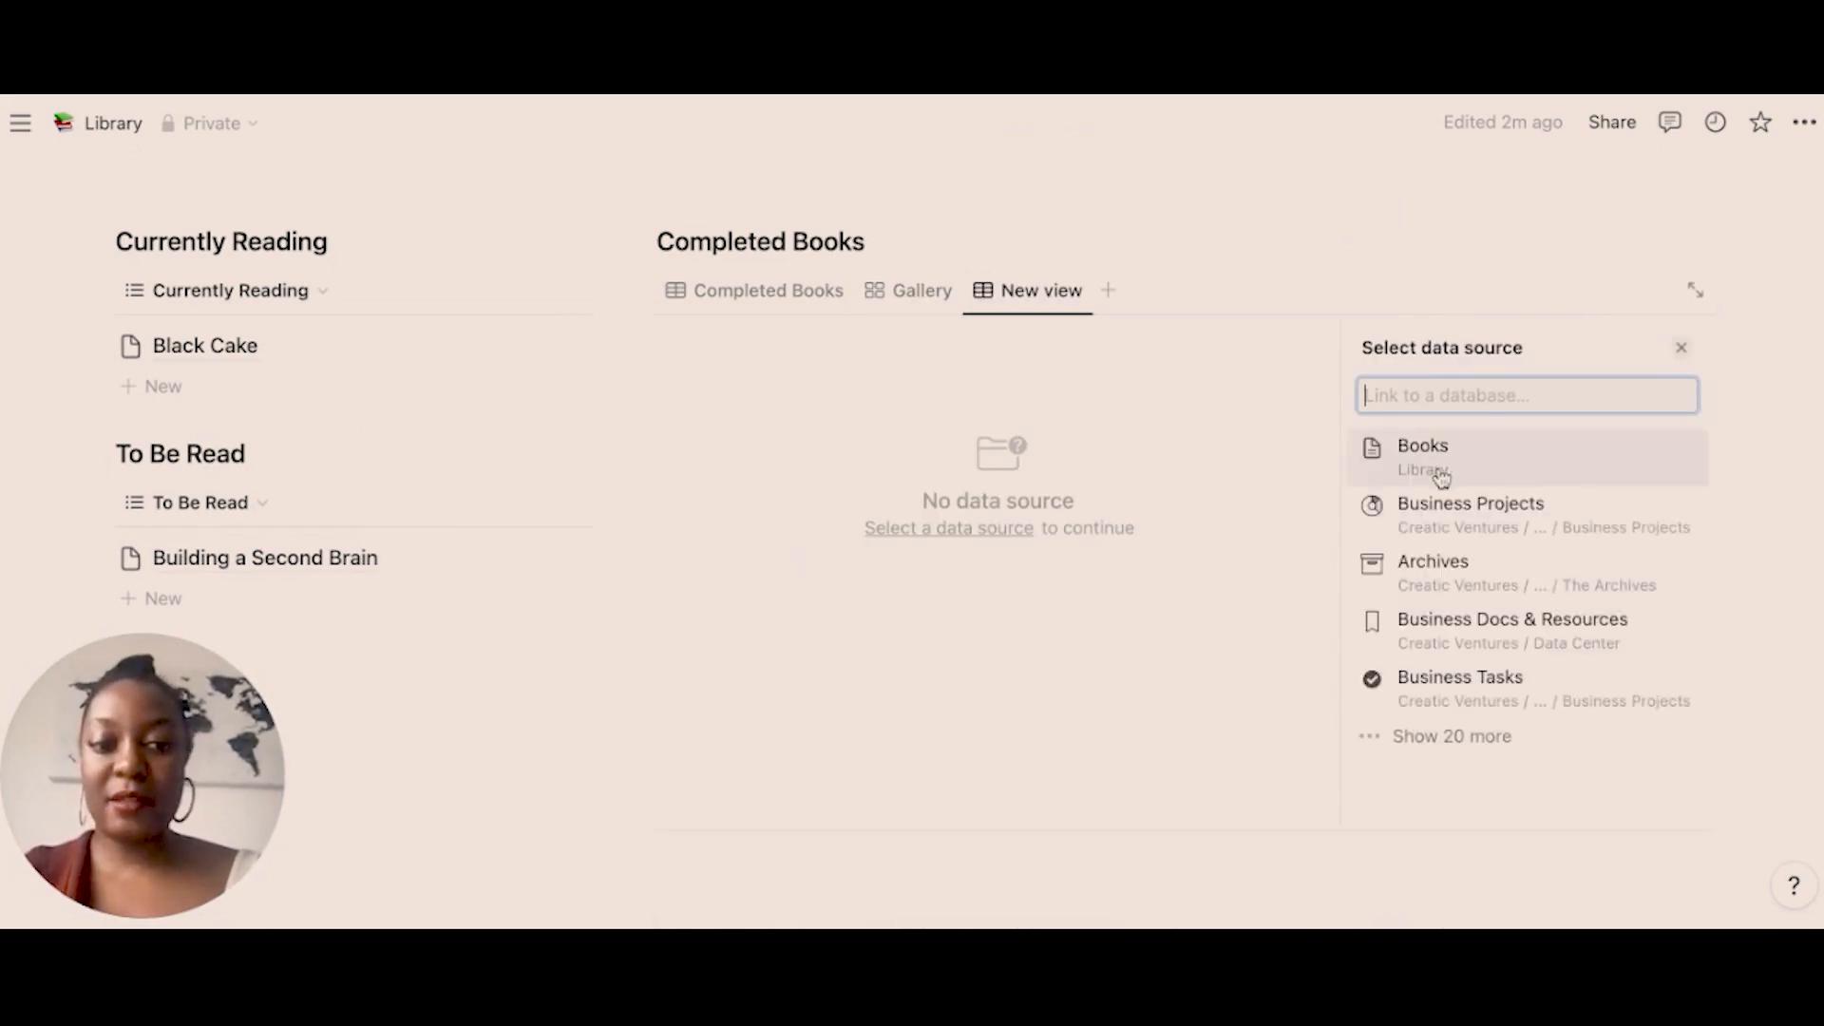
click(1442, 466)
click(1418, 665)
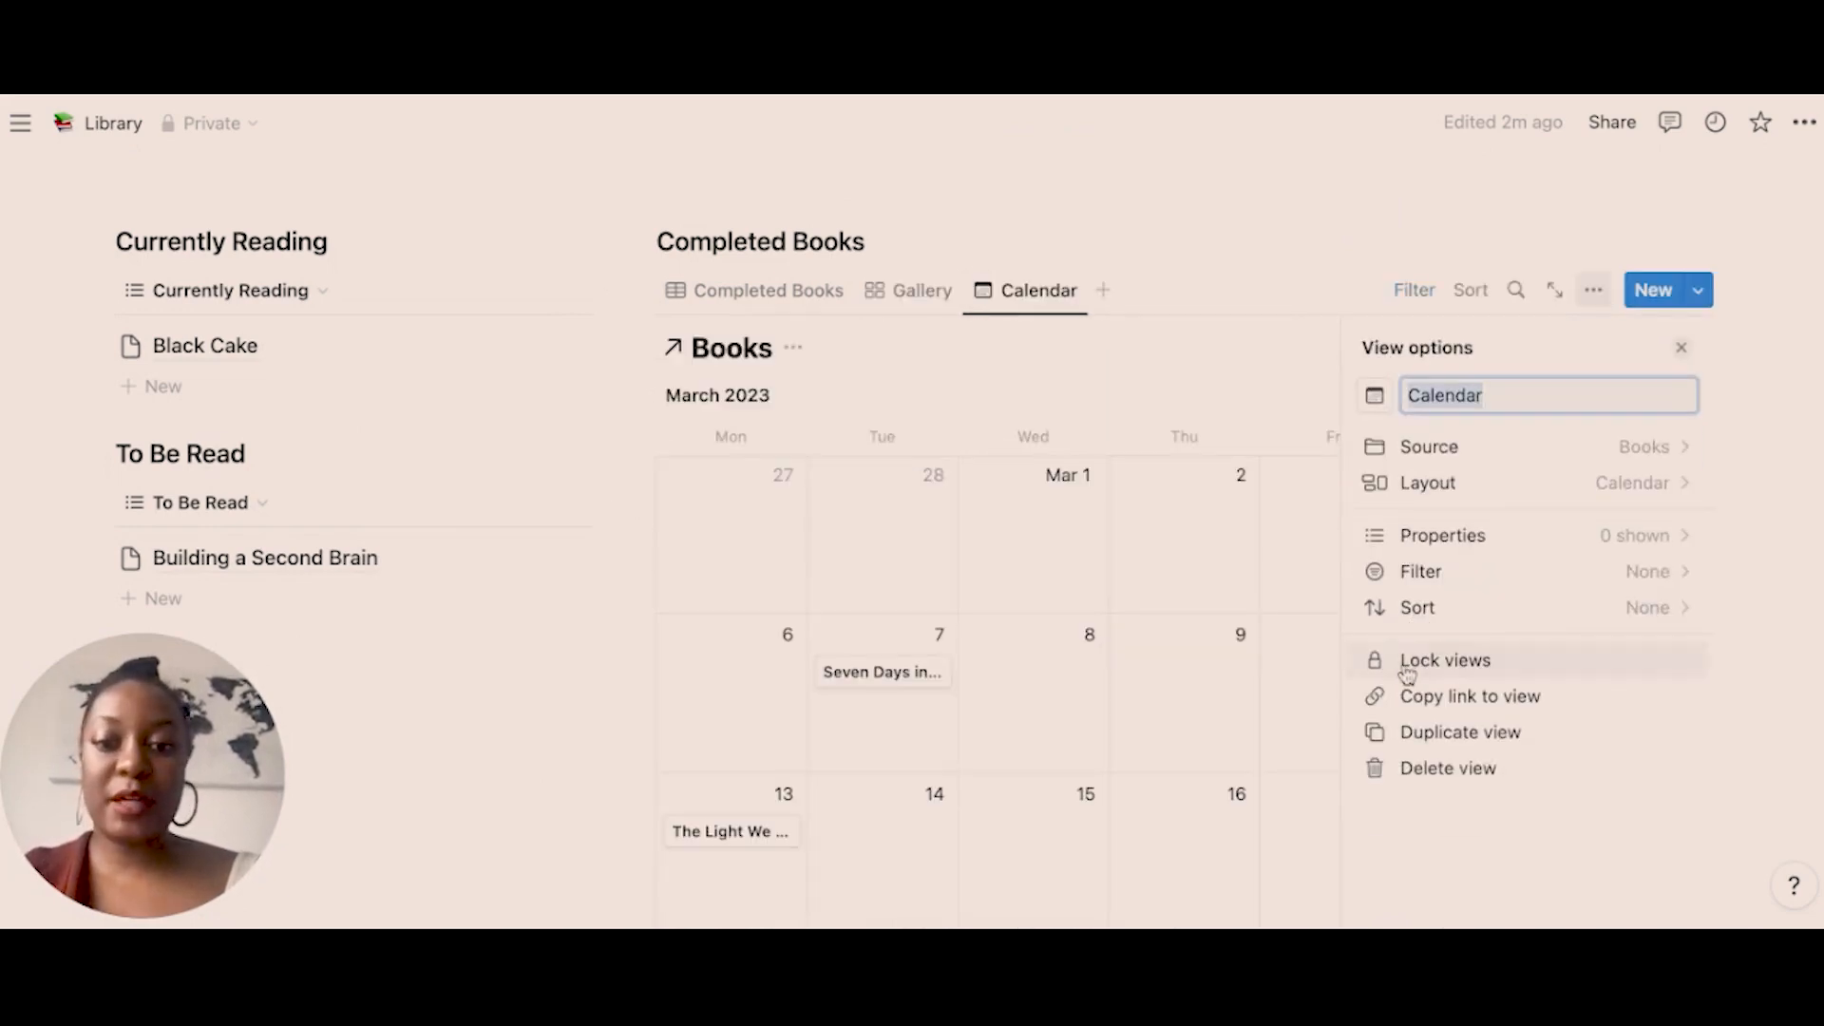
key(Escape)
scroll(1263, 615, down, 5)
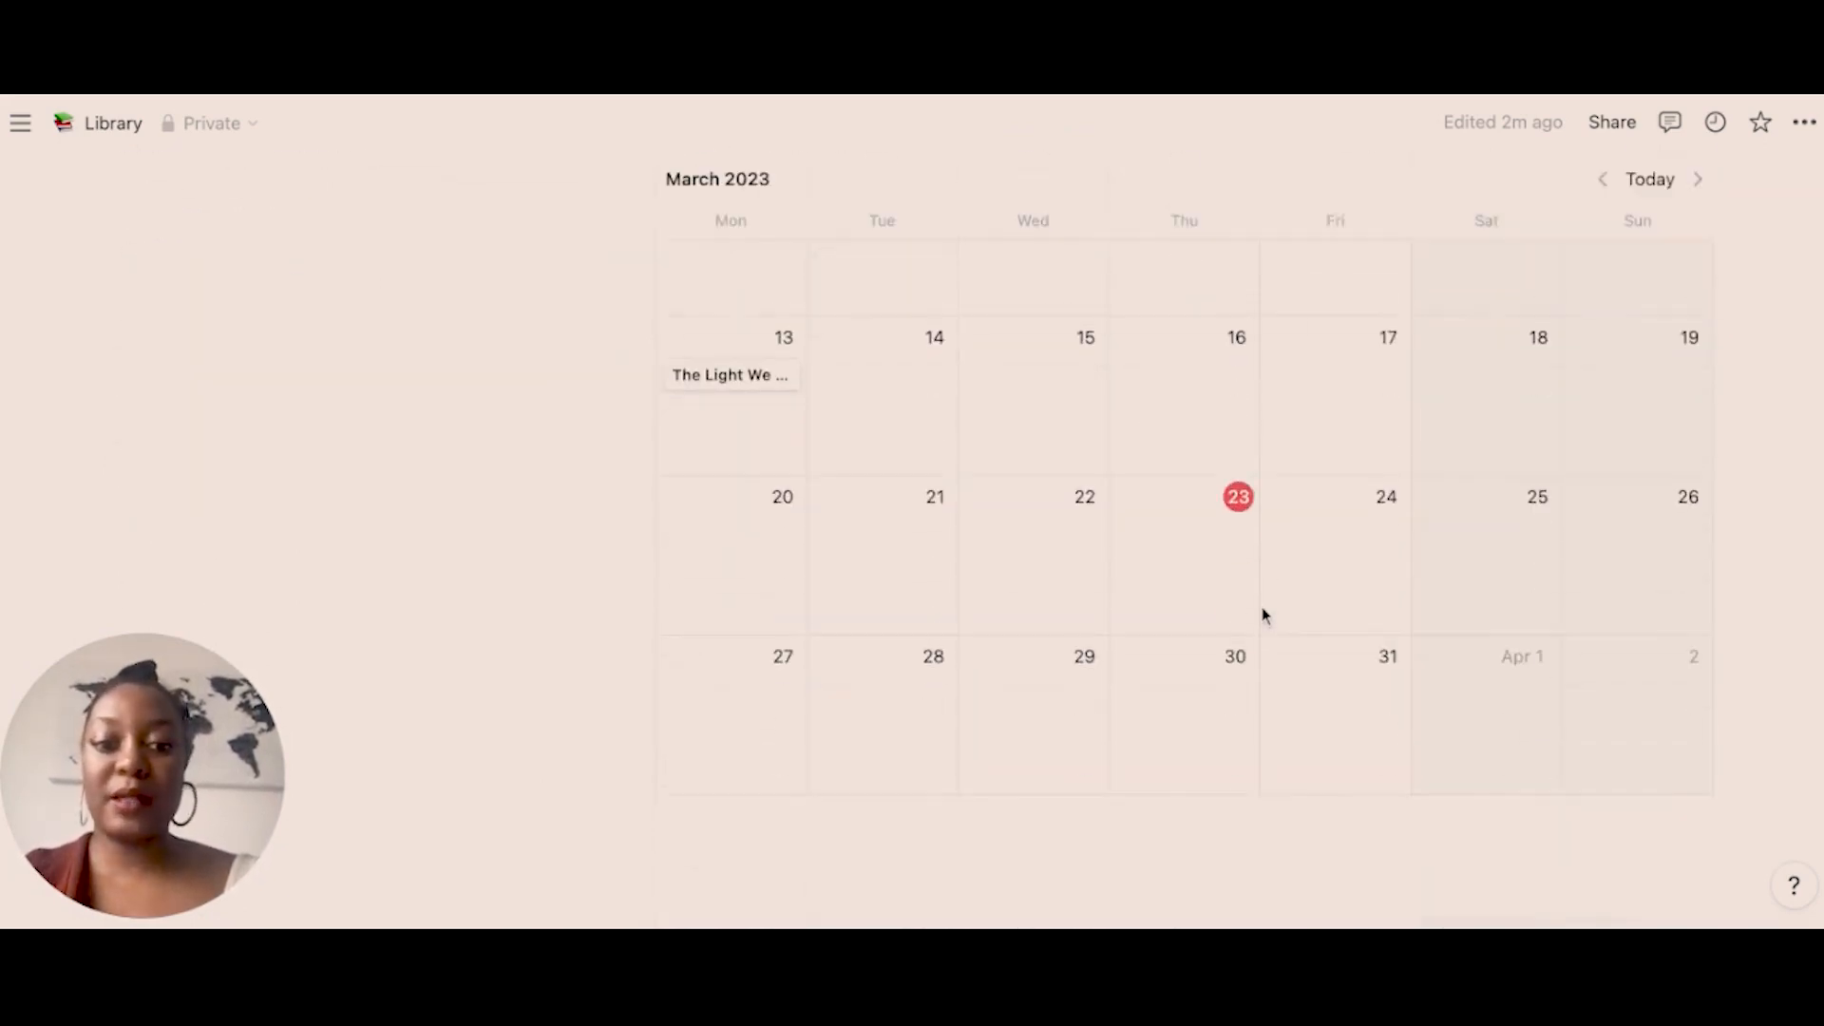
scroll(1263, 616, up, 5)
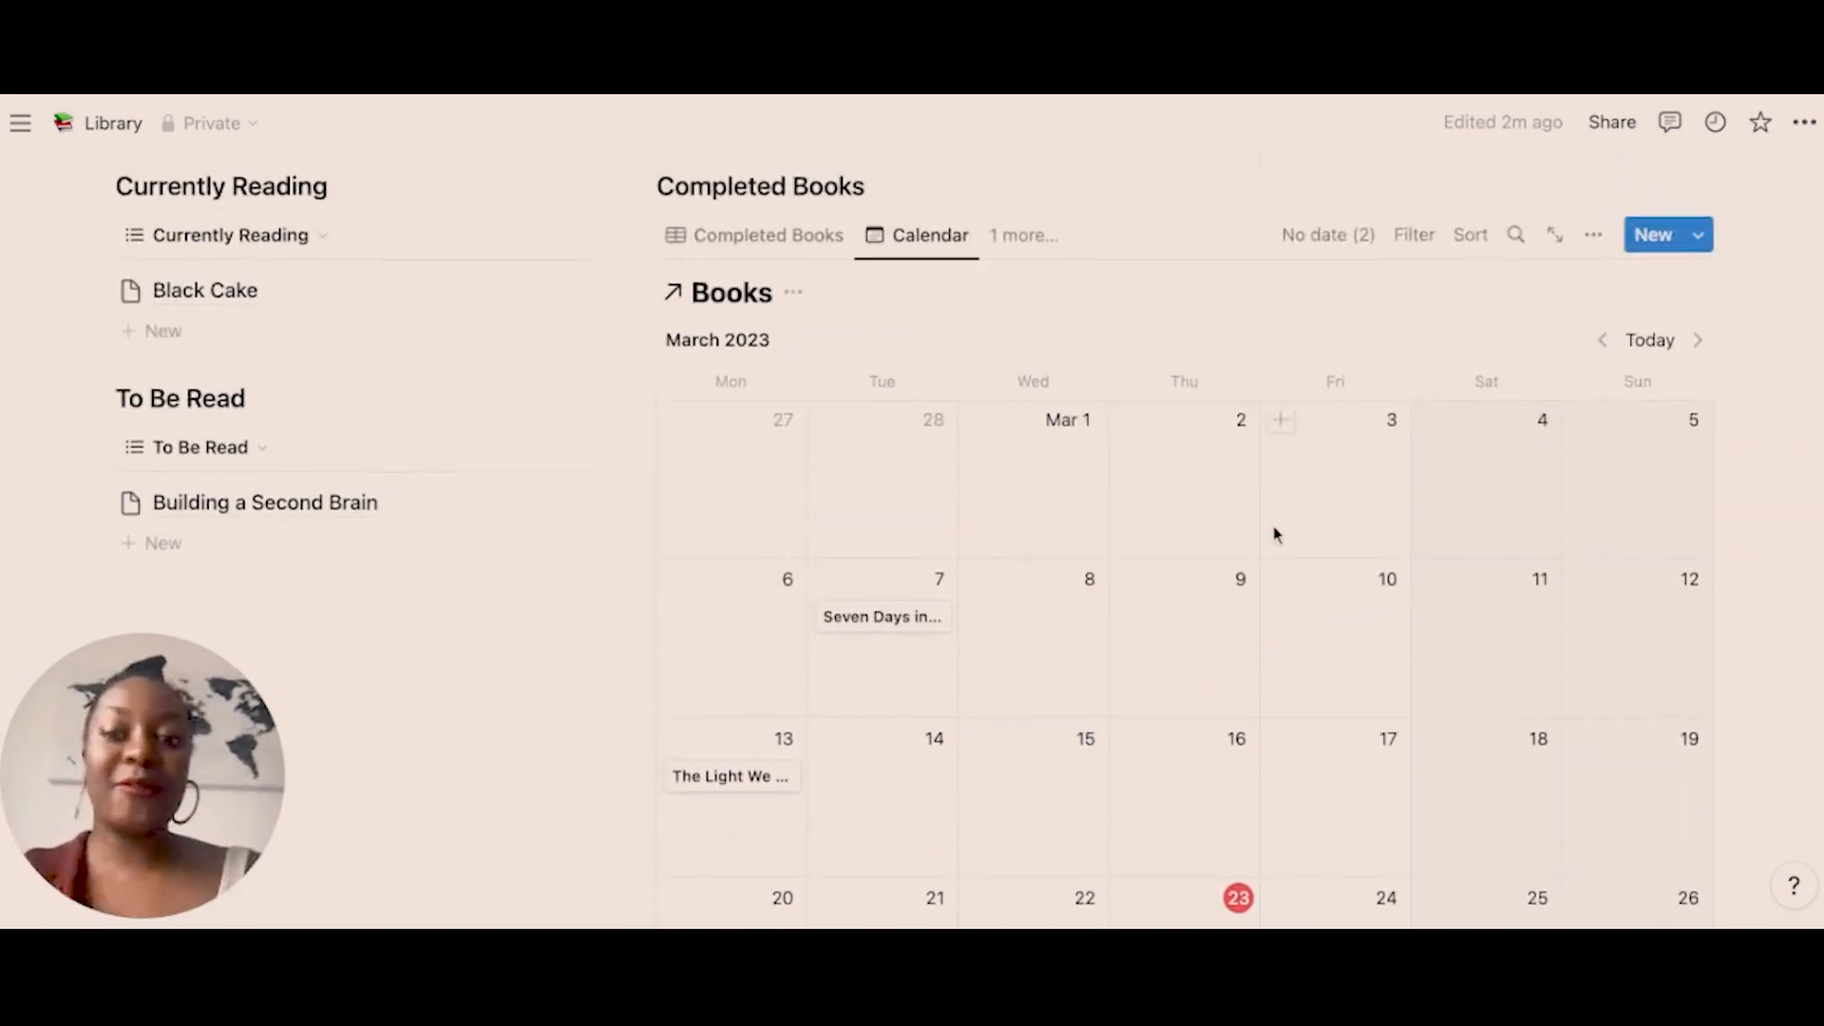
Move the Completed Books calendar back one month to February 2023 and look over the books finished then.
click(1602, 342)
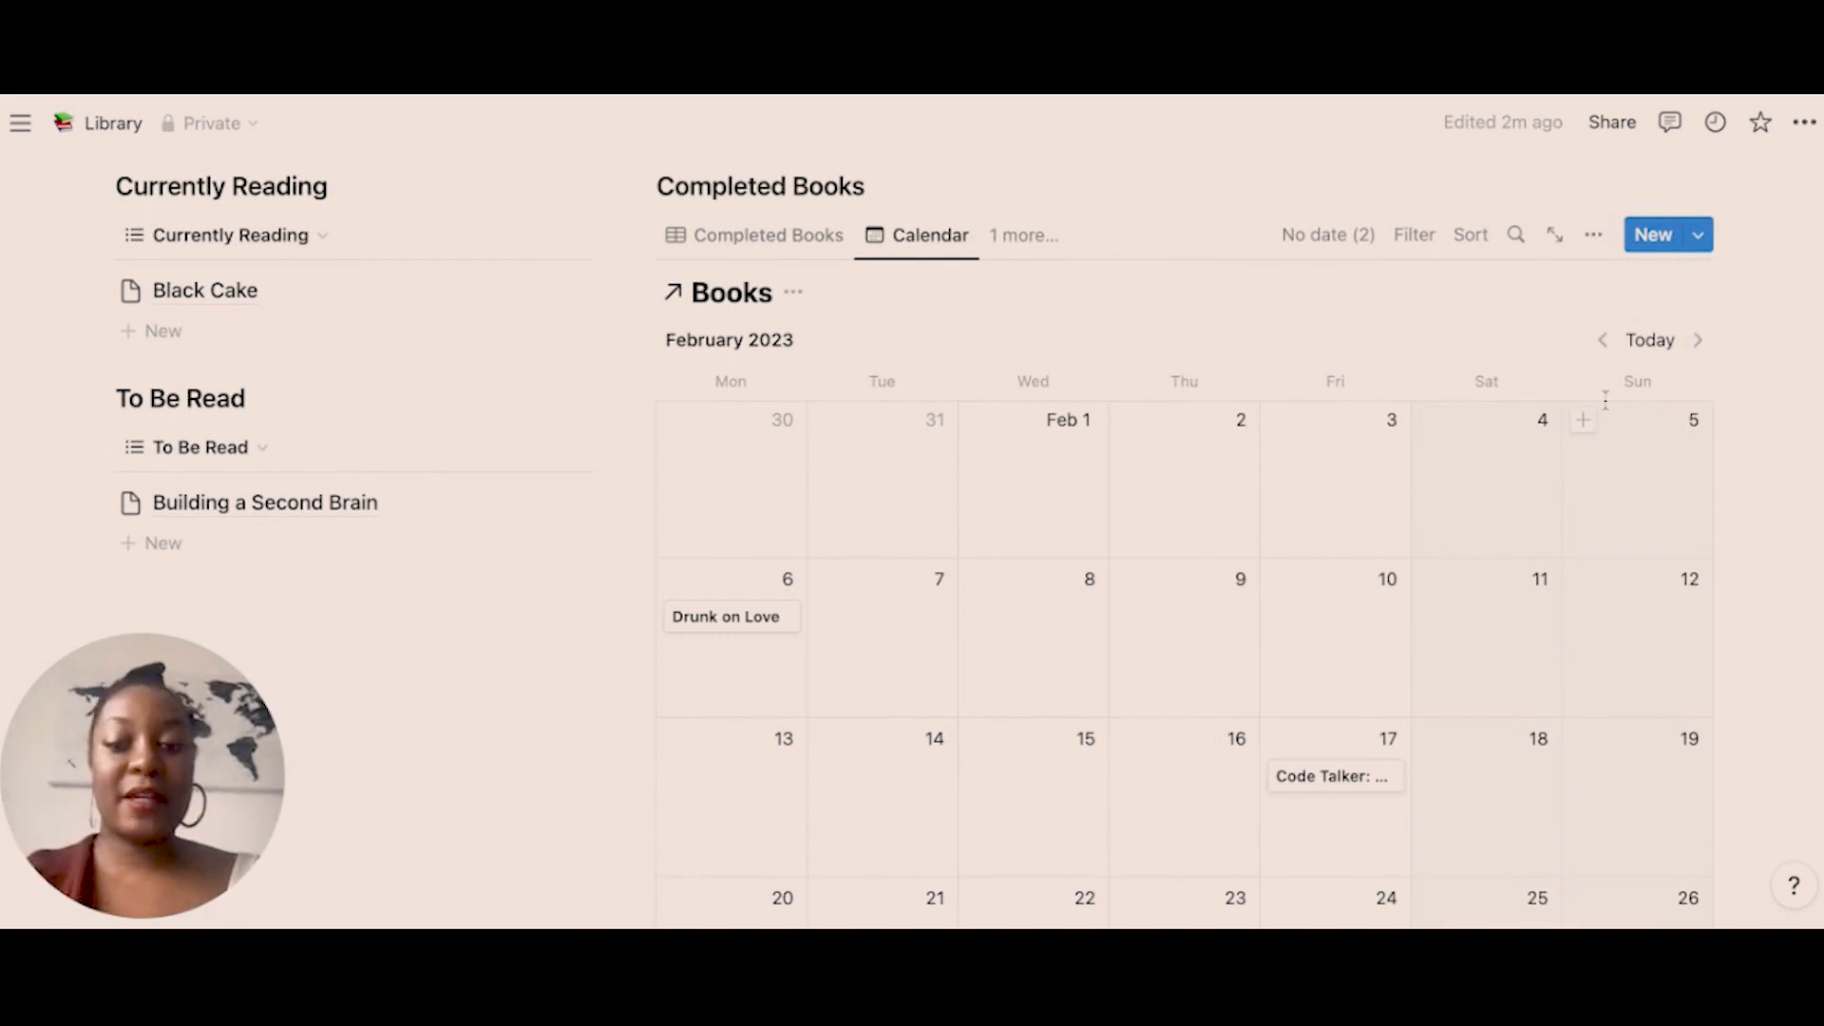
scroll(1605, 400, down, 1)
scroll(1605, 400, down, 2)
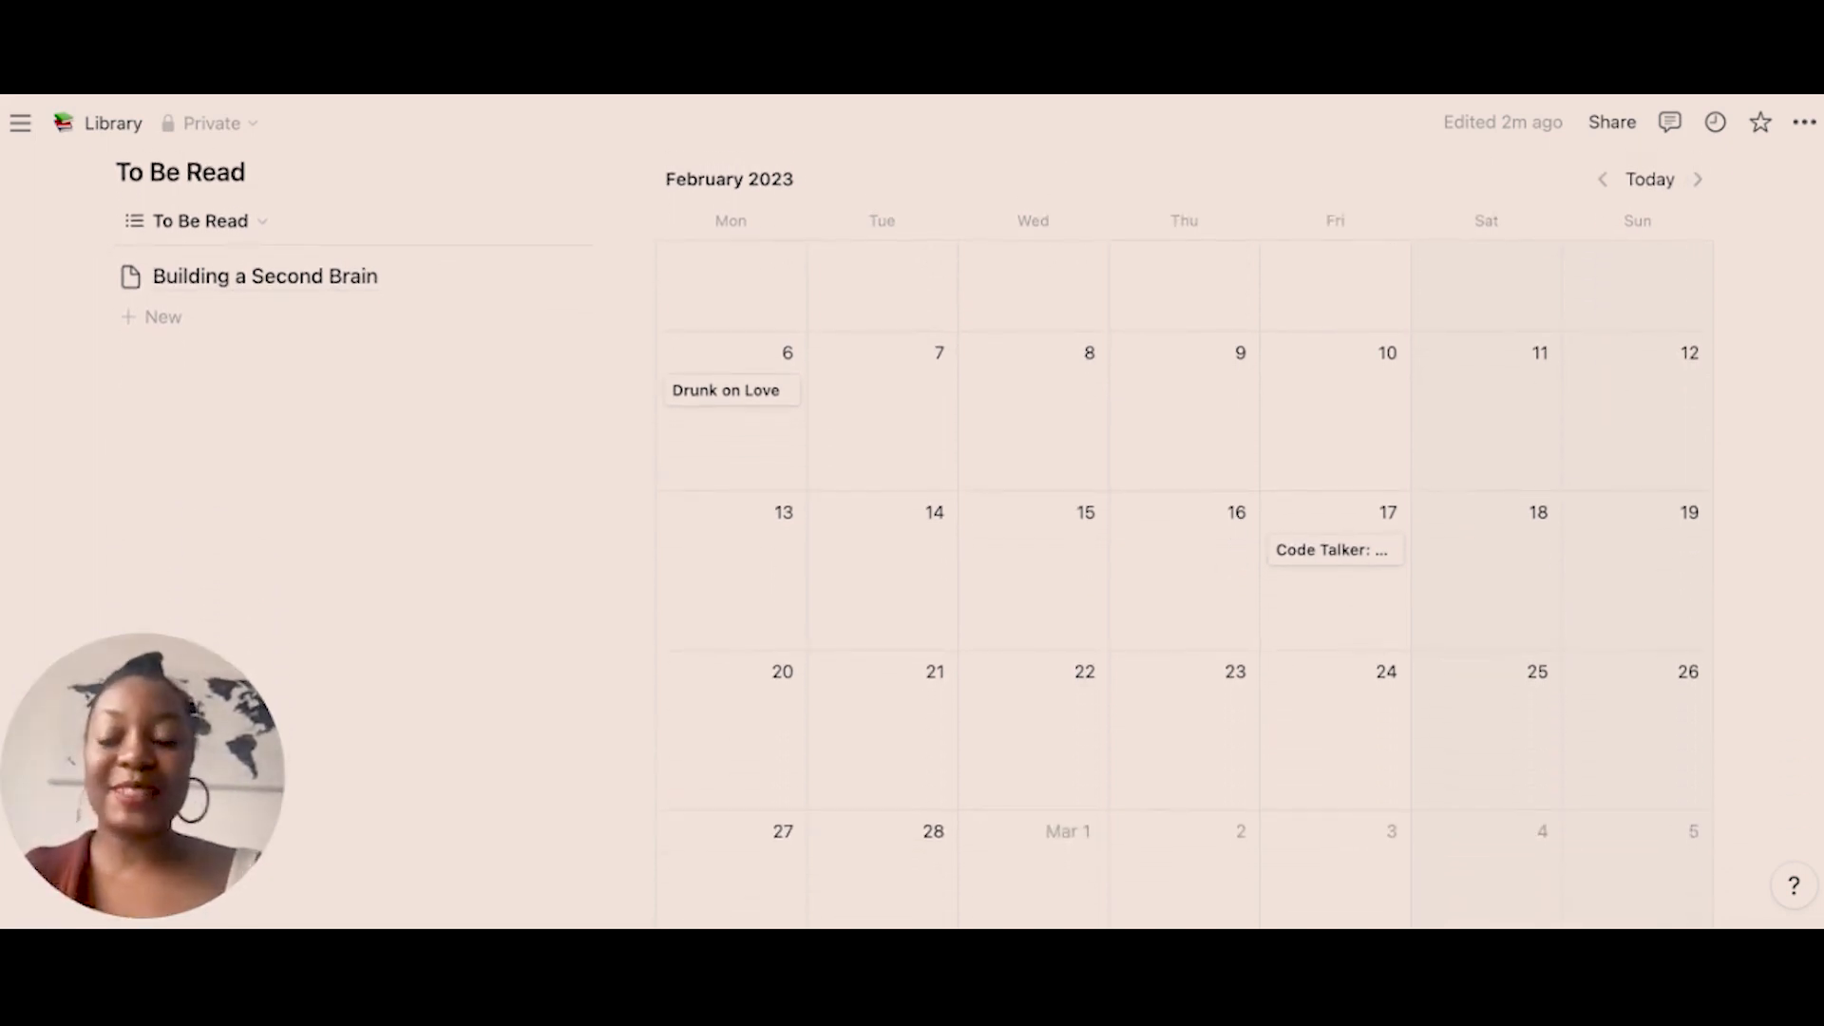
scroll(1605, 400, up, 2)
scroll(1605, 400, down, 2)
scroll(1606, 400, up, 3)
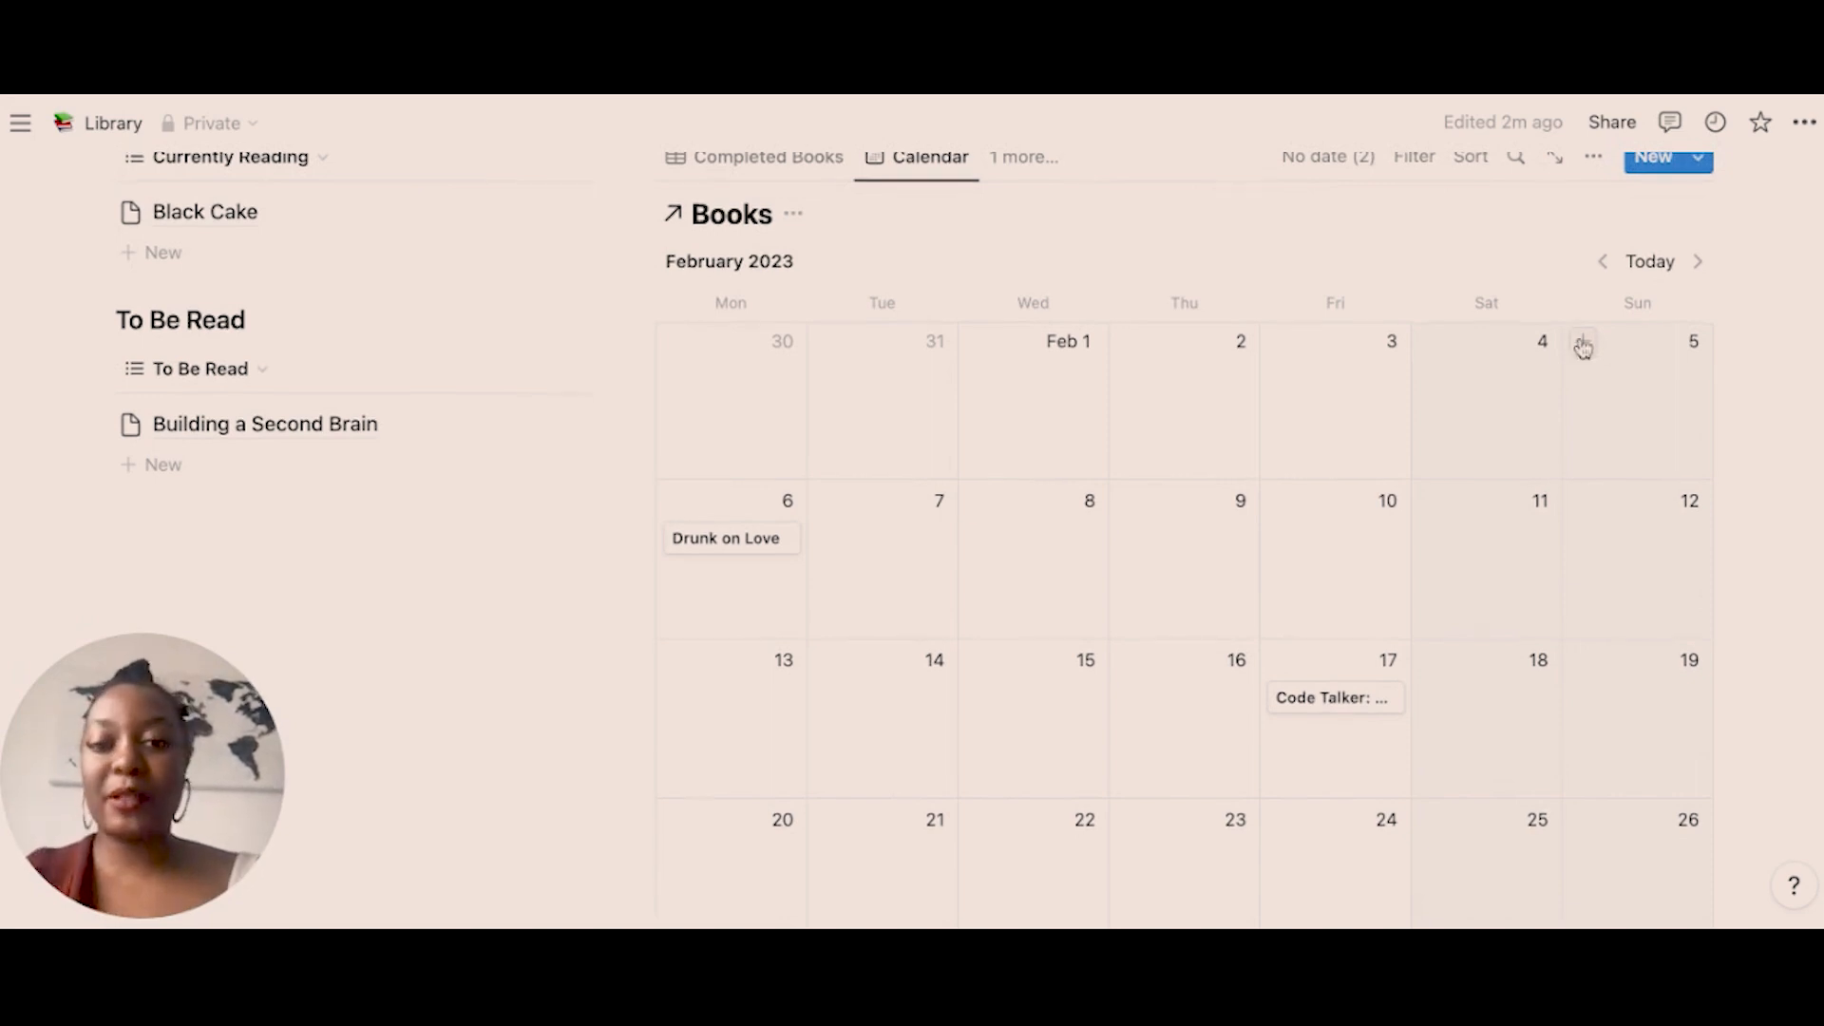
scroll(1579, 342, up, 2)
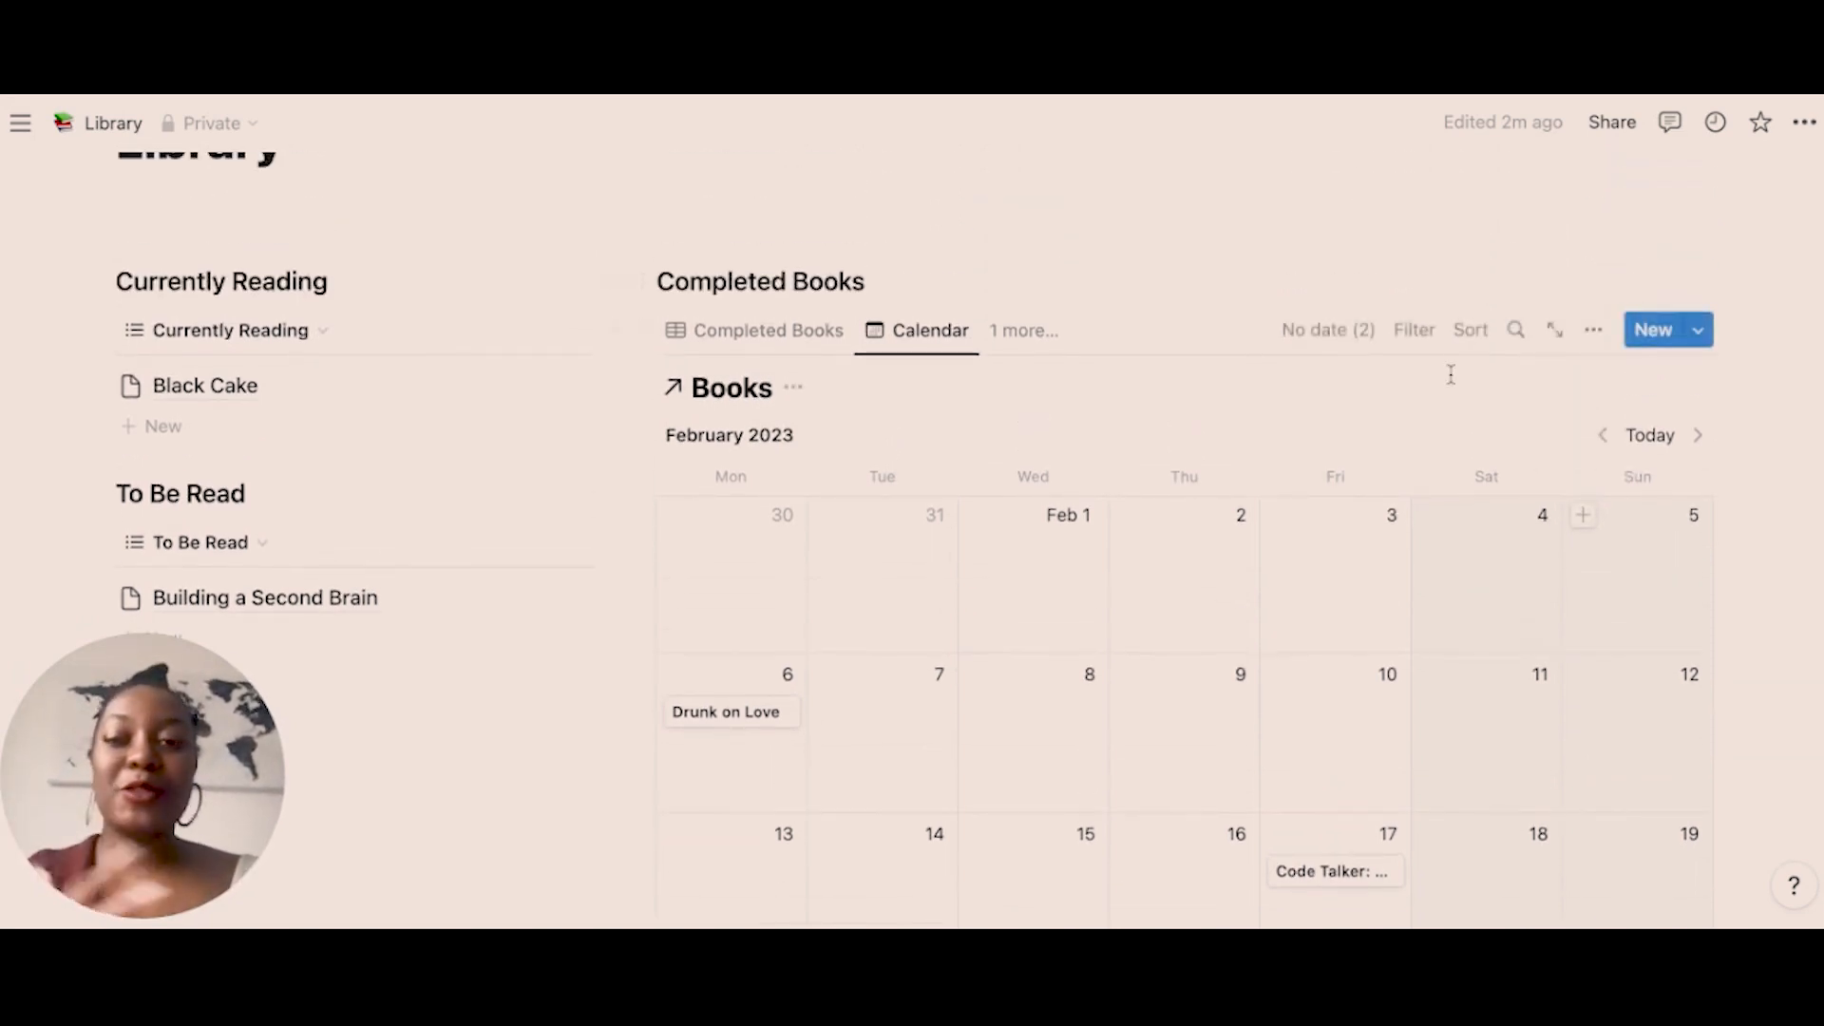